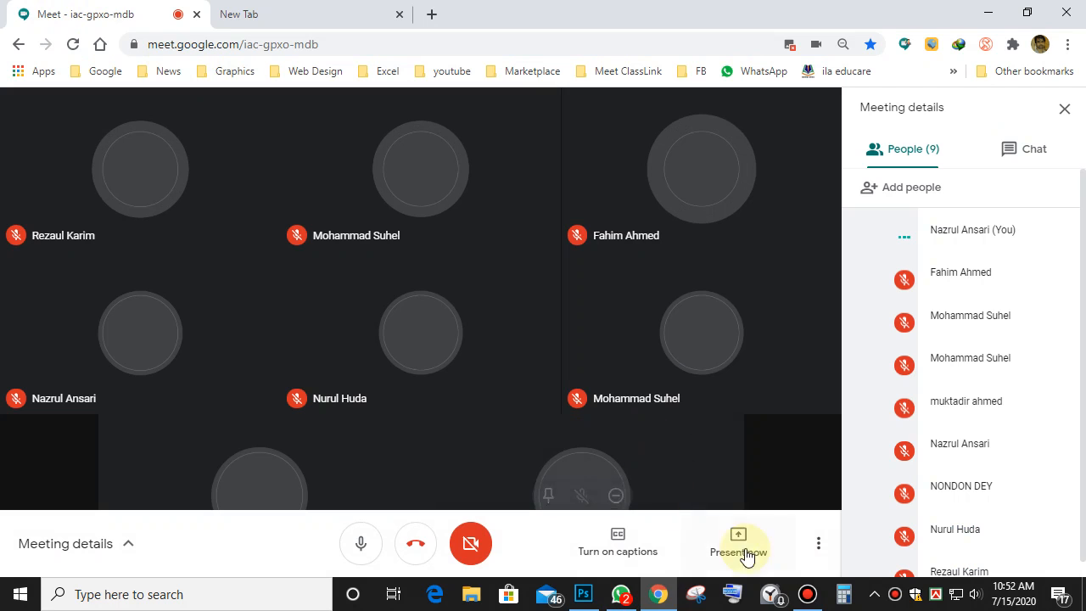
Share the entire screen in the Google Meet call, hide the sharing bar, and minimize Chrome.
{"action": "left_click", "coordinate": [738, 548]}
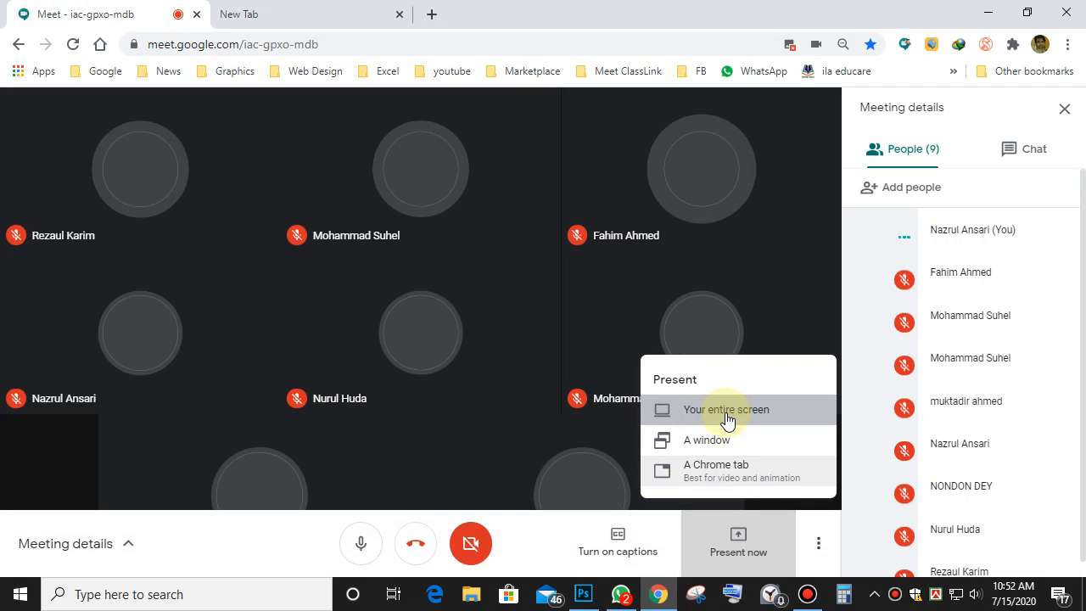
{"action": "left_click", "coordinate": [728, 416]}
{"action": "left_click", "coordinate": [473, 253]}
{"action": "left_click", "coordinate": [692, 413]}
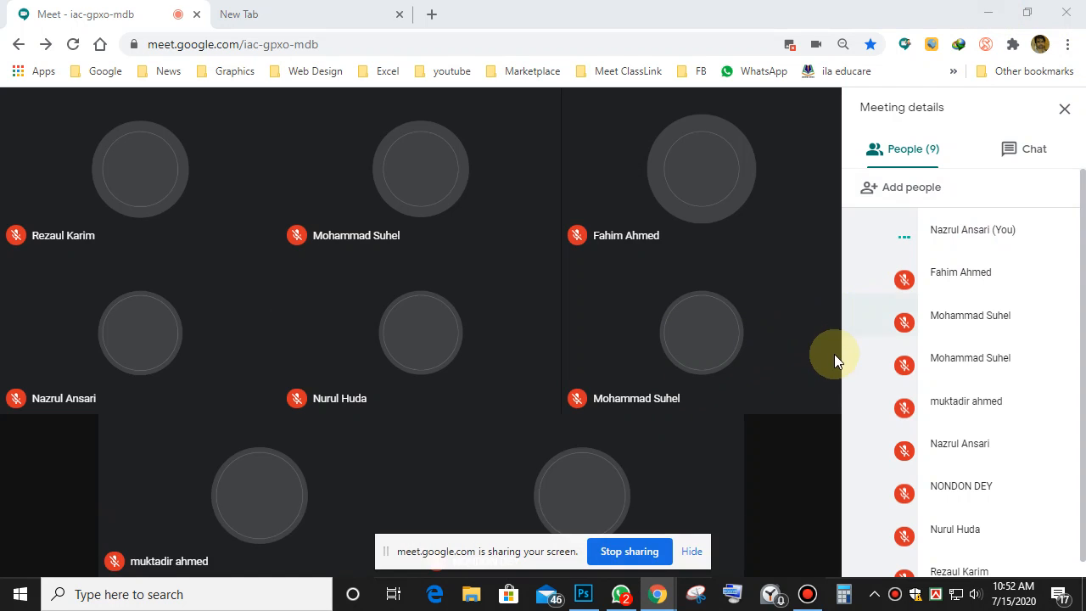
{"action": "left_click", "coordinate": [694, 553]}
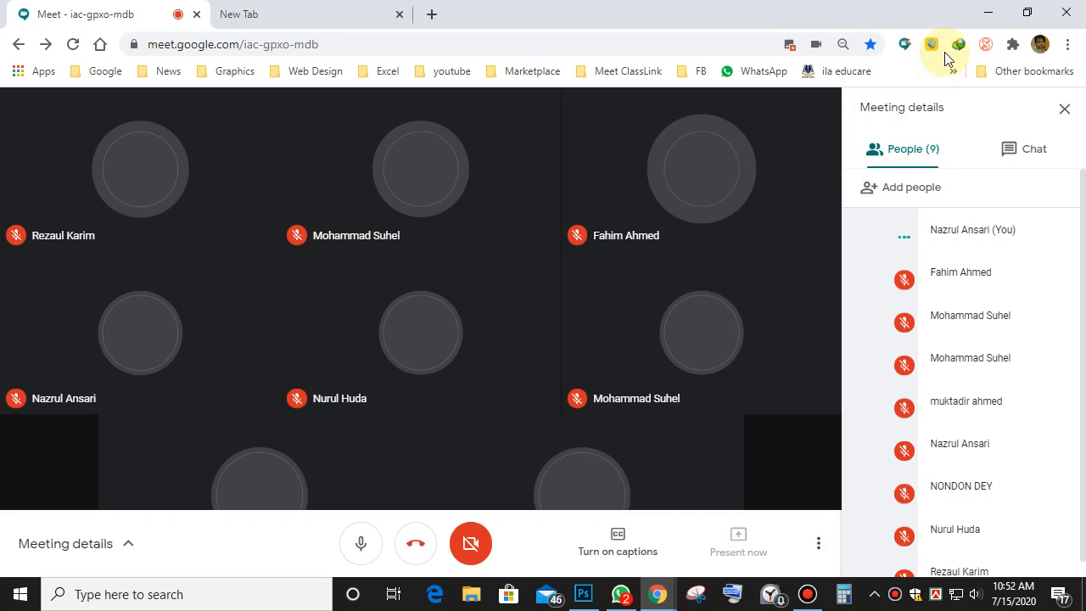
{"action": "left_click", "coordinate": [987, 12]}
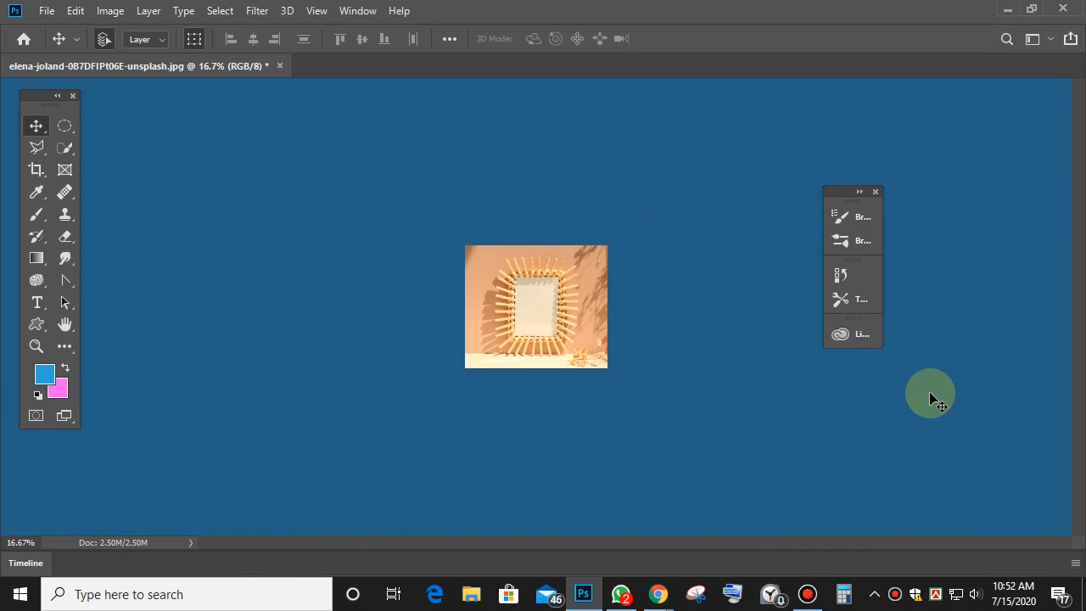
Zoom the photo to 66.67%, move the collapsed brush panels aside, and load the 'my panel' workspace.
{"action": "key", "text": "ctrl+plus"}
{"action": "key", "text": "ctrl+plus"}
{"action": "key", "text": "ctrl+plus"}
{"action": "key", "text": "ctrl+plus"}
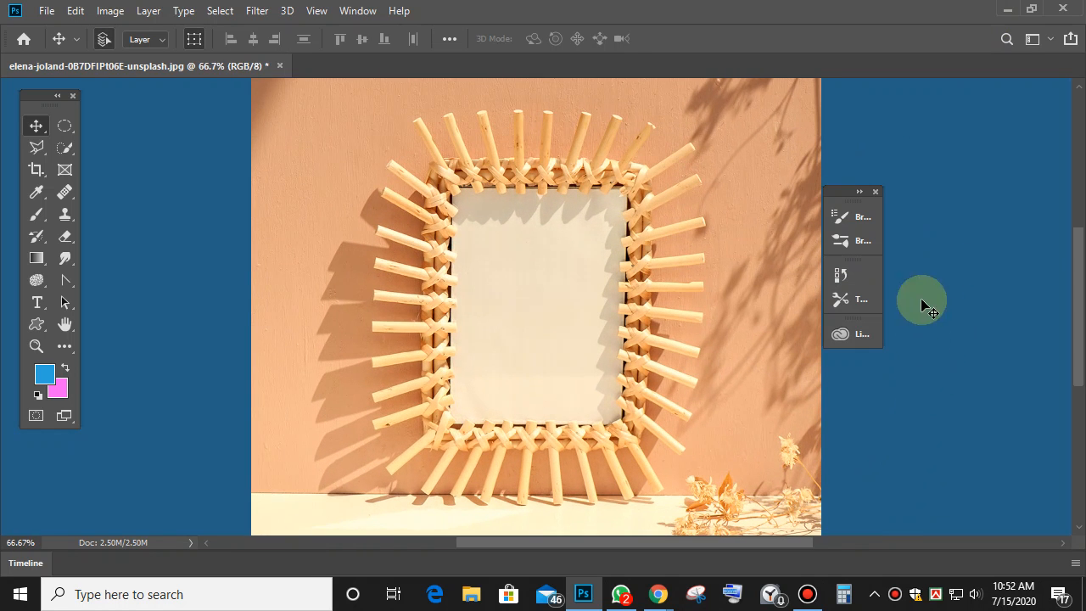
{"action": "left_click", "coordinate": [840, 219]}
{"action": "mouse_move", "coordinate": [834, 190]}
{"action": "left_mouse_down"}
{"action": "mouse_move", "coordinate": [850, 81]}
{"action": "mouse_move", "coordinate": [854, 93]}
{"action": "left_mouse_up"}
{"action": "left_click", "coordinate": [348, 11]}
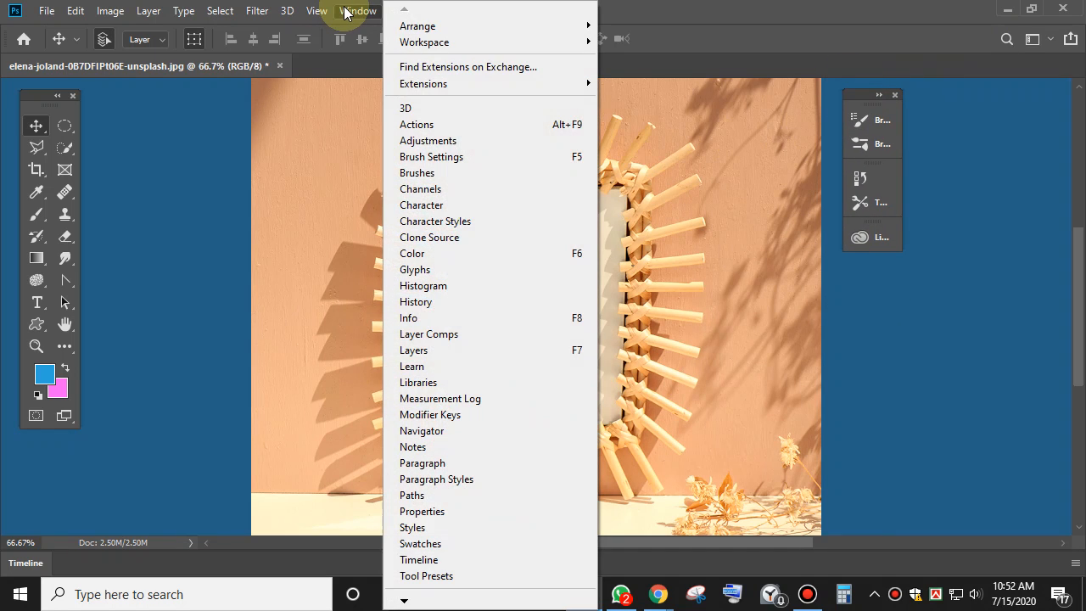
{"action": "mouse_move", "coordinate": [411, 43]}
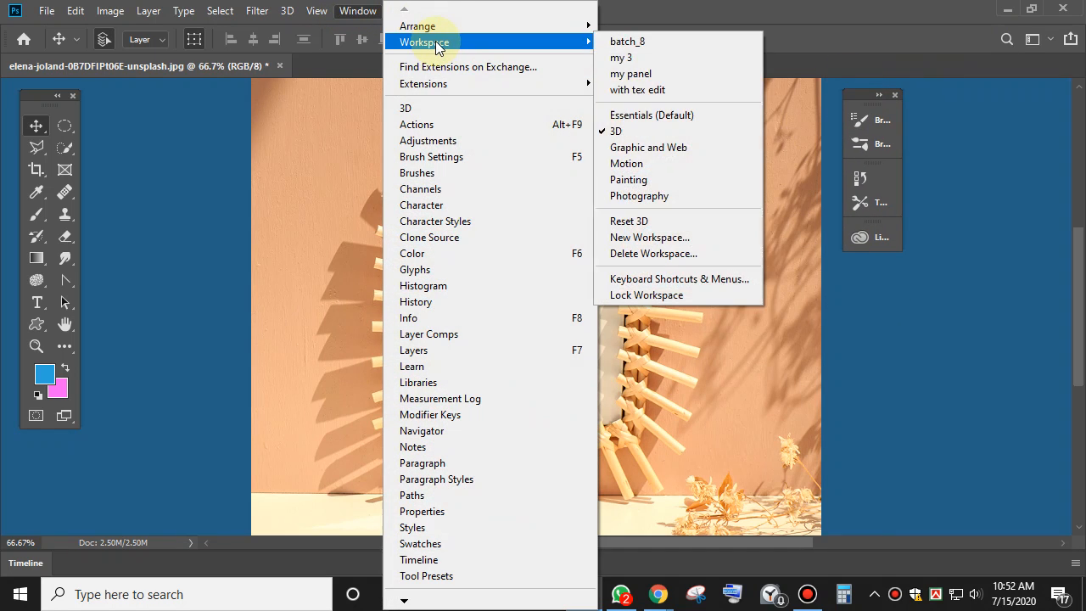
{"action": "left_click", "coordinate": [662, 74]}
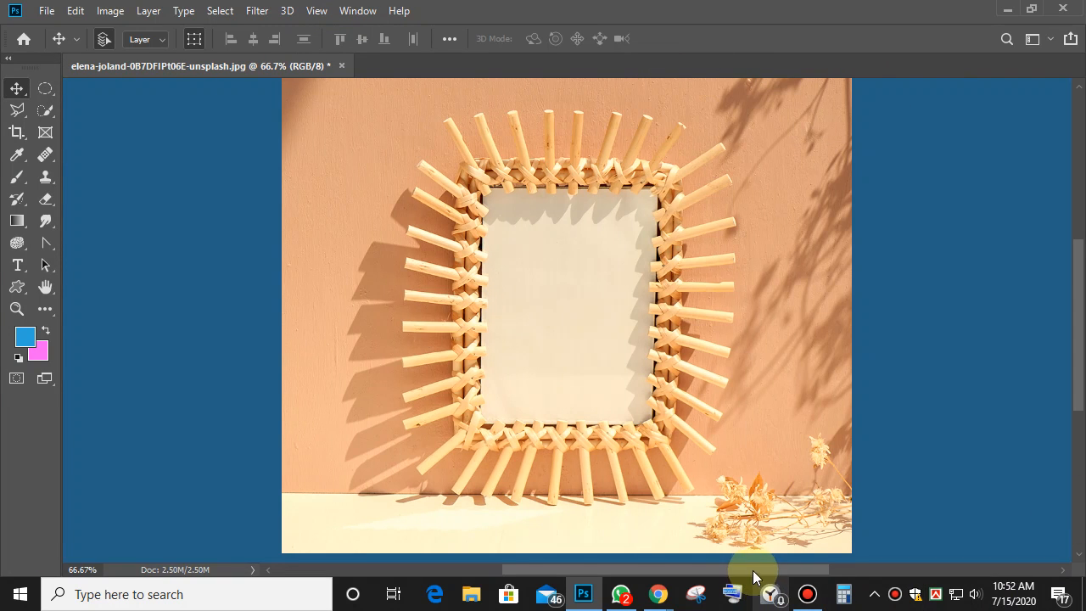
{"action": "left_click_drag", "start_coordinate": [752, 571], "coordinate": [796, 567]}
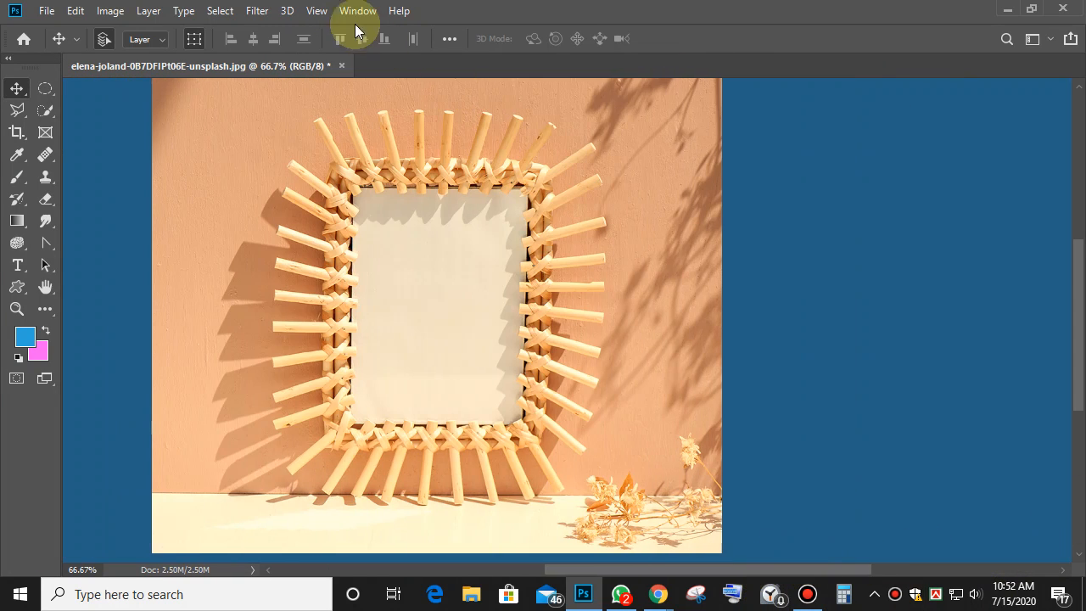
Switch to the 'with tex edit' workspace and place the Layers panel beside the image.
{"action": "left_click", "coordinate": [356, 11]}
{"action": "mouse_move", "coordinate": [442, 43]}
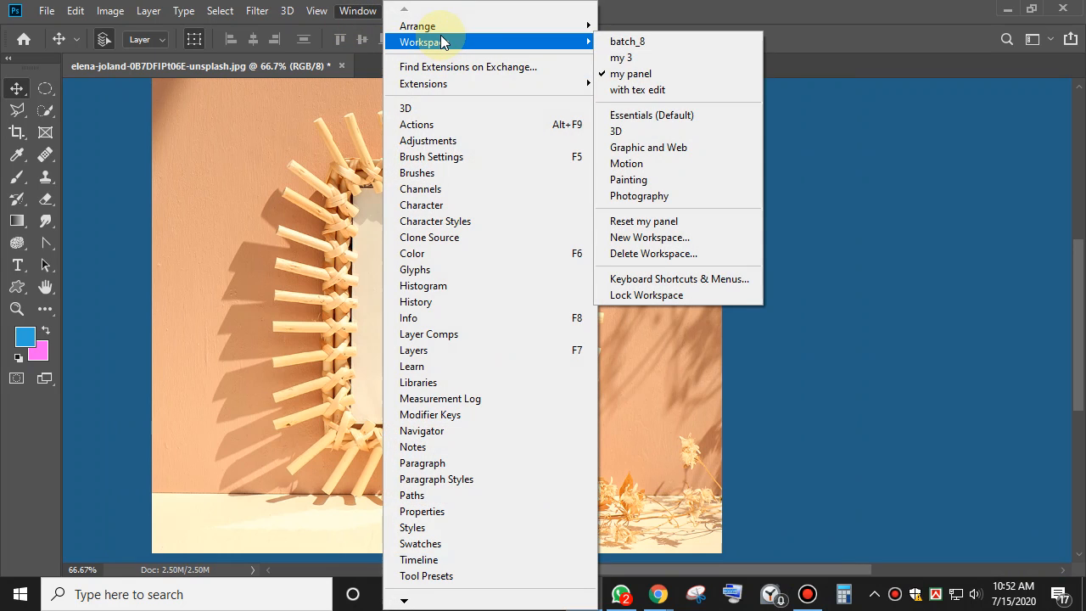
{"action": "left_click", "coordinate": [689, 90]}
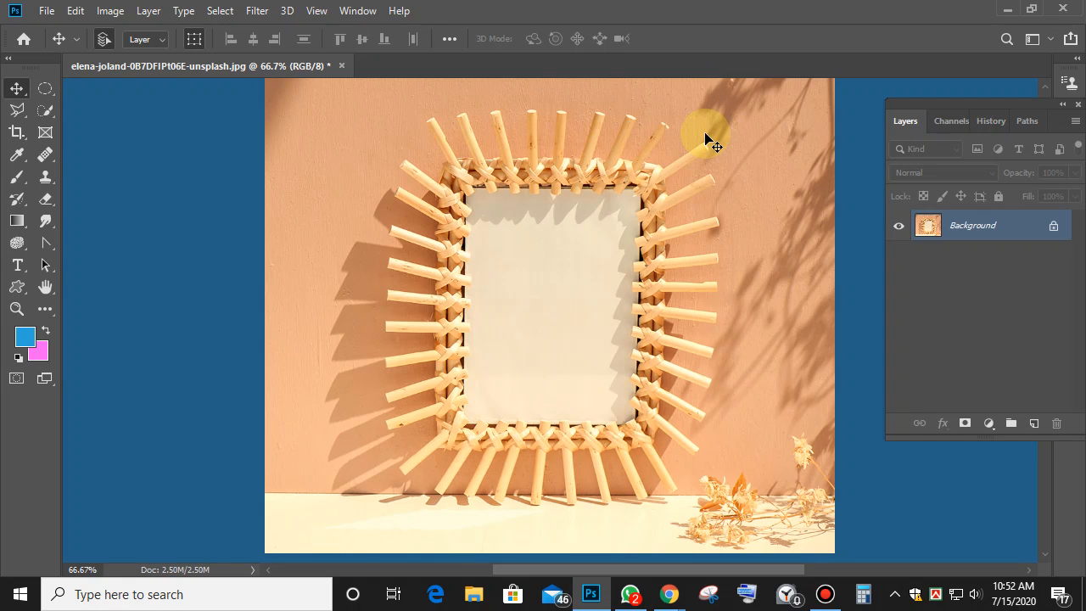
{"action": "left_click_drag", "start_coordinate": [1034, 106], "coordinate": [984, 88]}
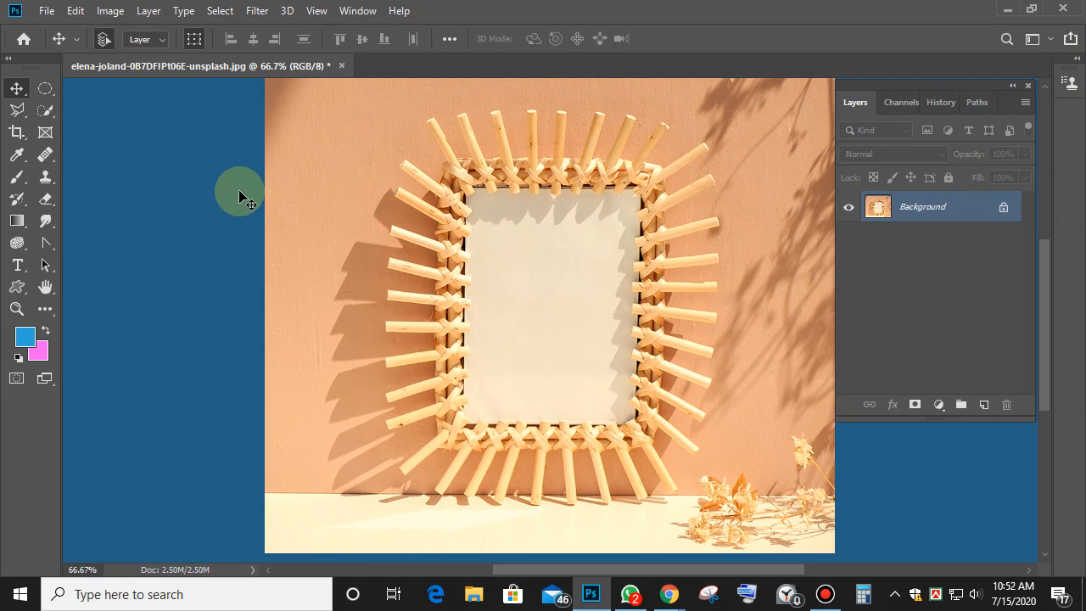
Crop the left, right, bottom and top edges around the sun frame, keeping cropped pixels, and commit.
{"action": "left_click", "coordinate": [17, 132]}
{"action": "left_click_drag", "start_coordinate": [266, 310], "coordinate": [310, 311]}
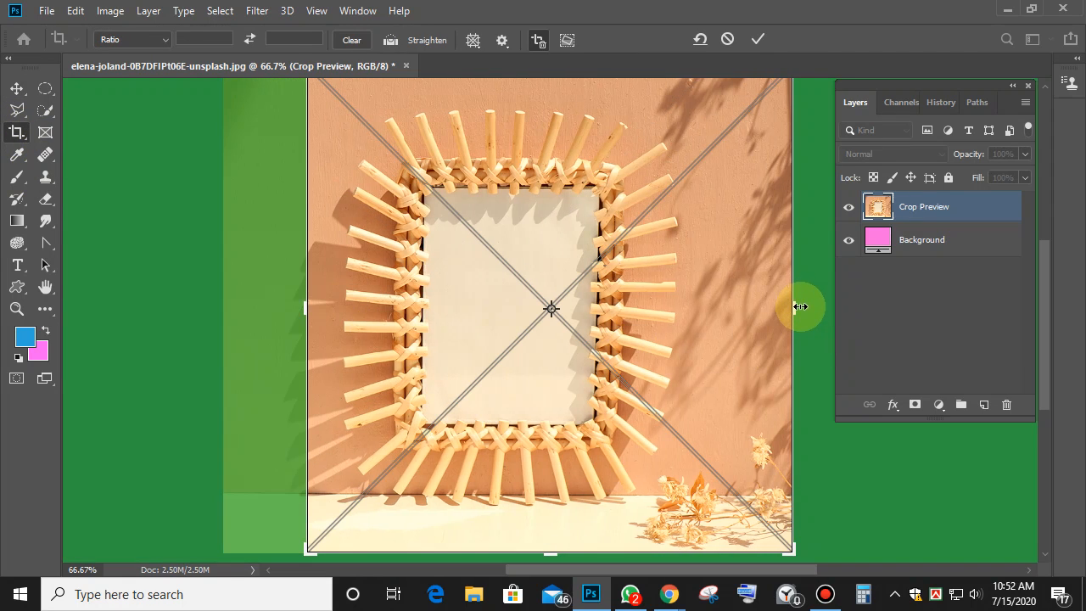
{"action": "left_click_drag", "start_coordinate": [795, 306], "coordinate": [776, 308]}
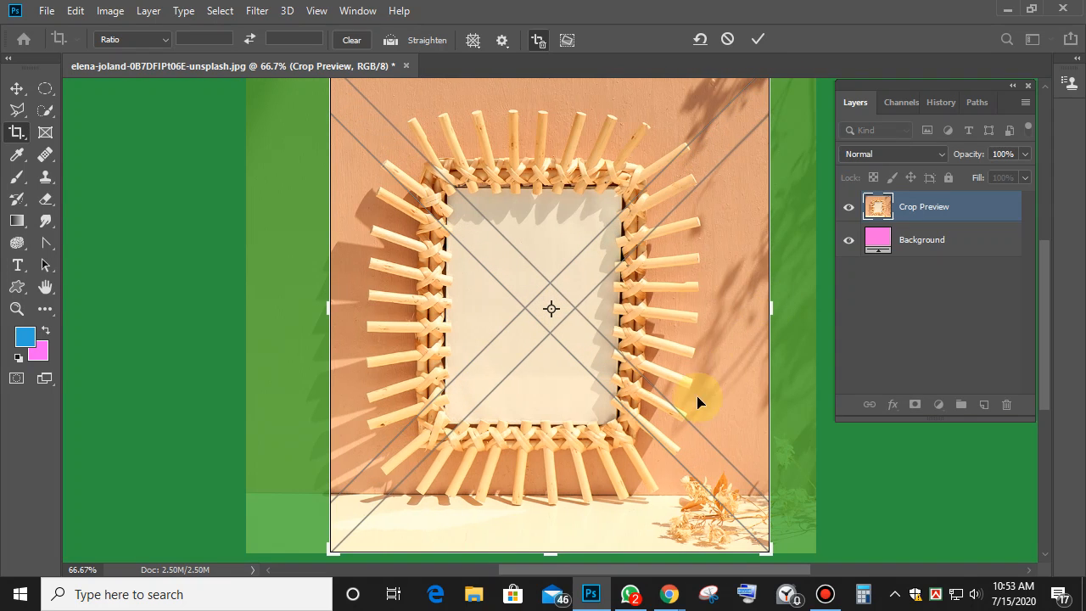
{"action": "left_click_drag", "start_coordinate": [552, 552], "coordinate": [552, 530]}
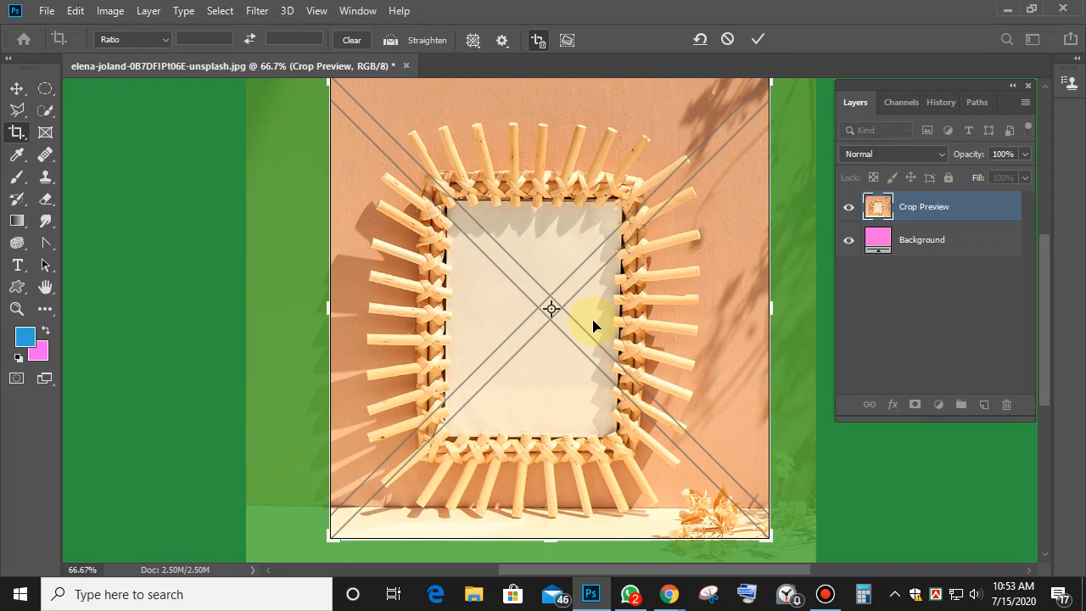
{"action": "left_click_drag", "start_coordinate": [556, 156], "coordinate": [555, 170]}
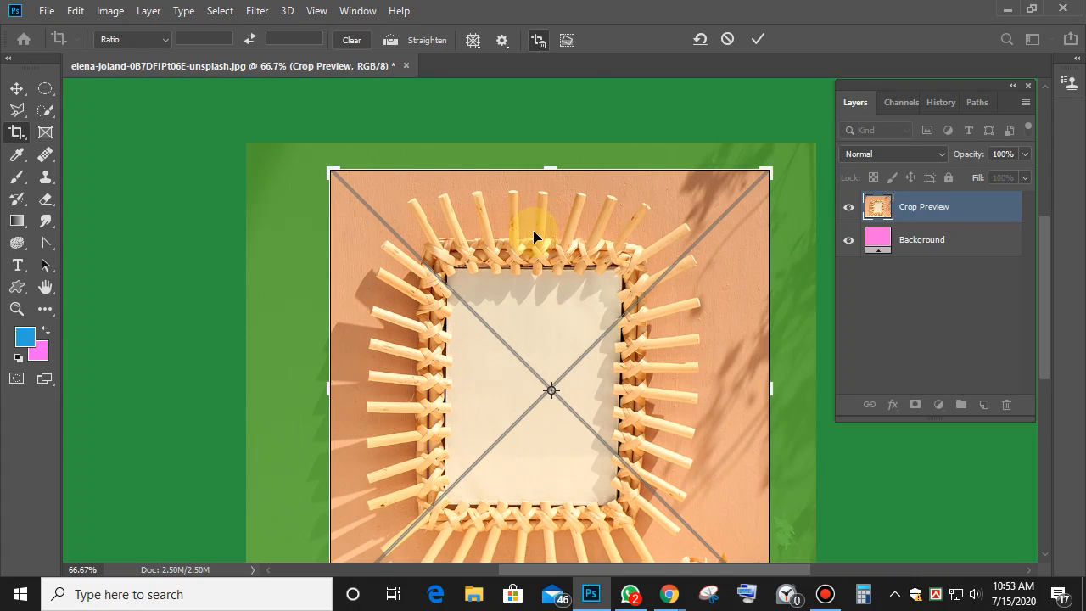
{"action": "left_click", "coordinate": [540, 39]}
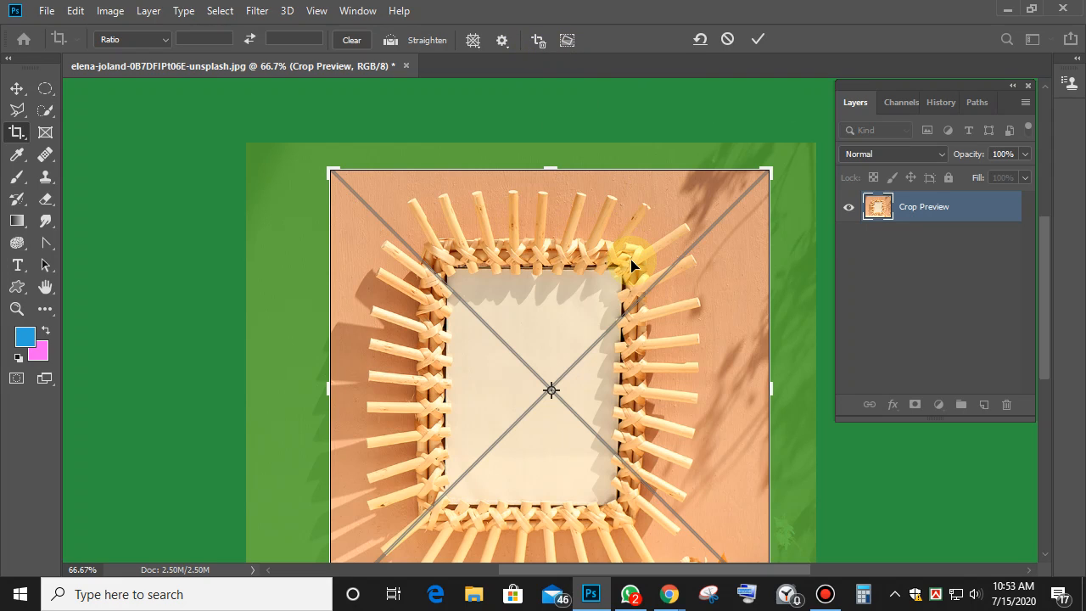
{"action": "left_click", "coordinate": [540, 39]}
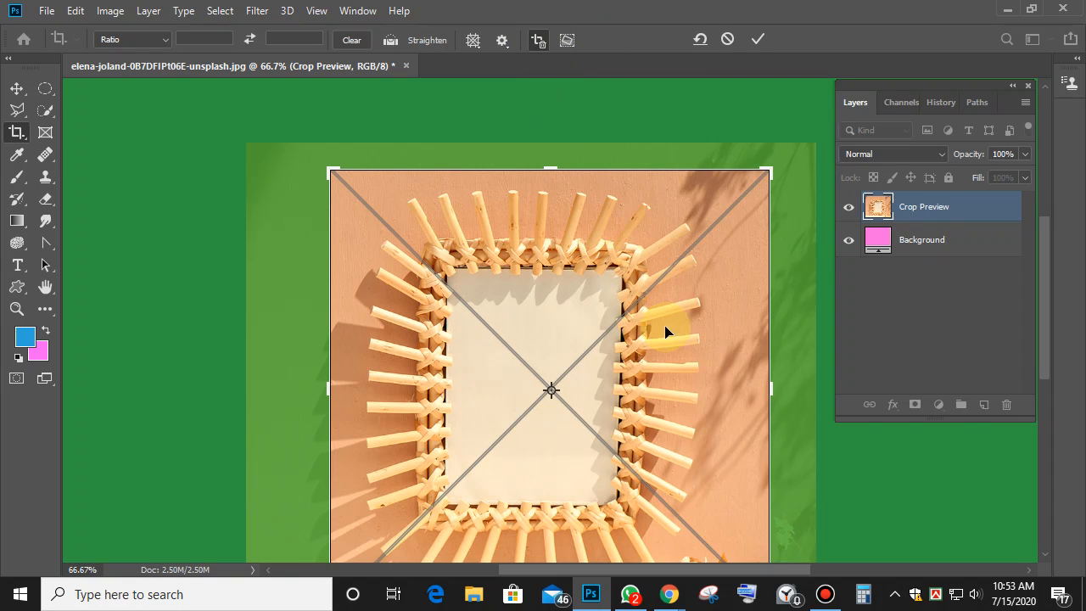
{"action": "left_click", "coordinate": [757, 39]}
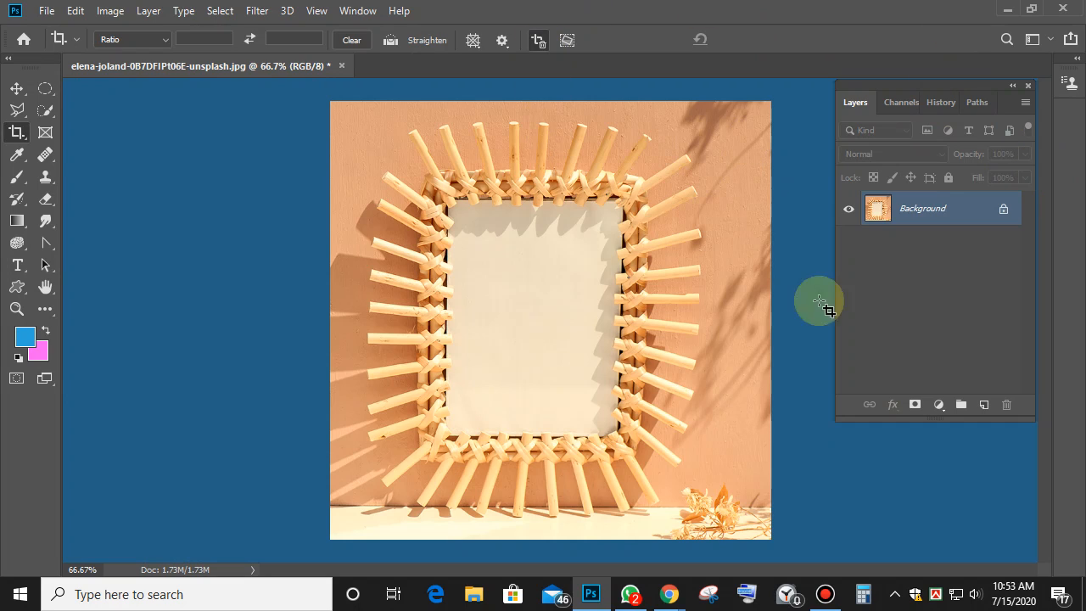
{"action": "left_click", "coordinate": [17, 220]}
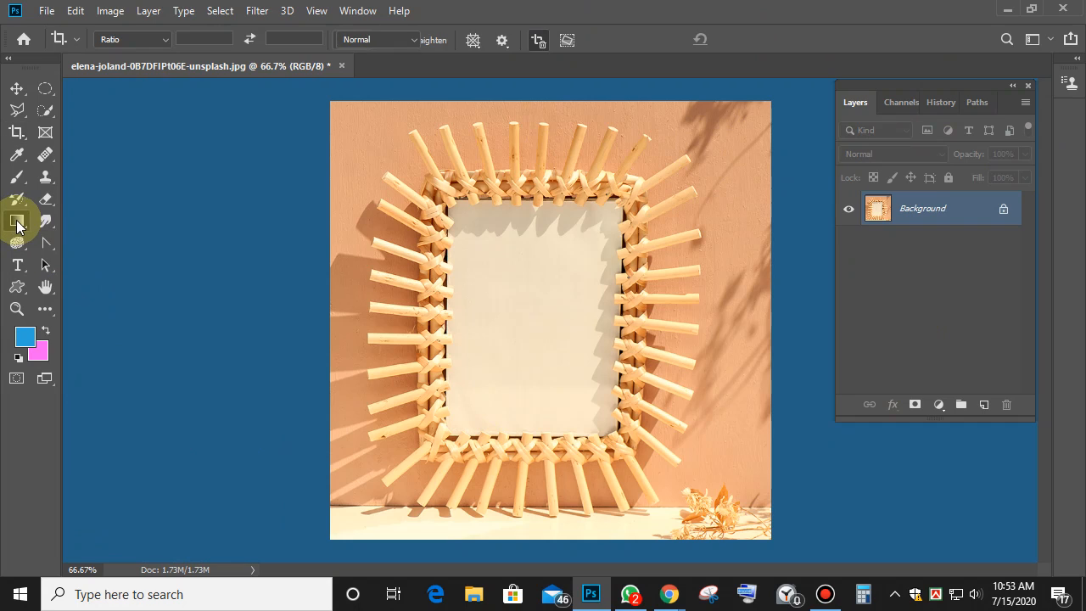
{"action": "left_click", "coordinate": [47, 225]}
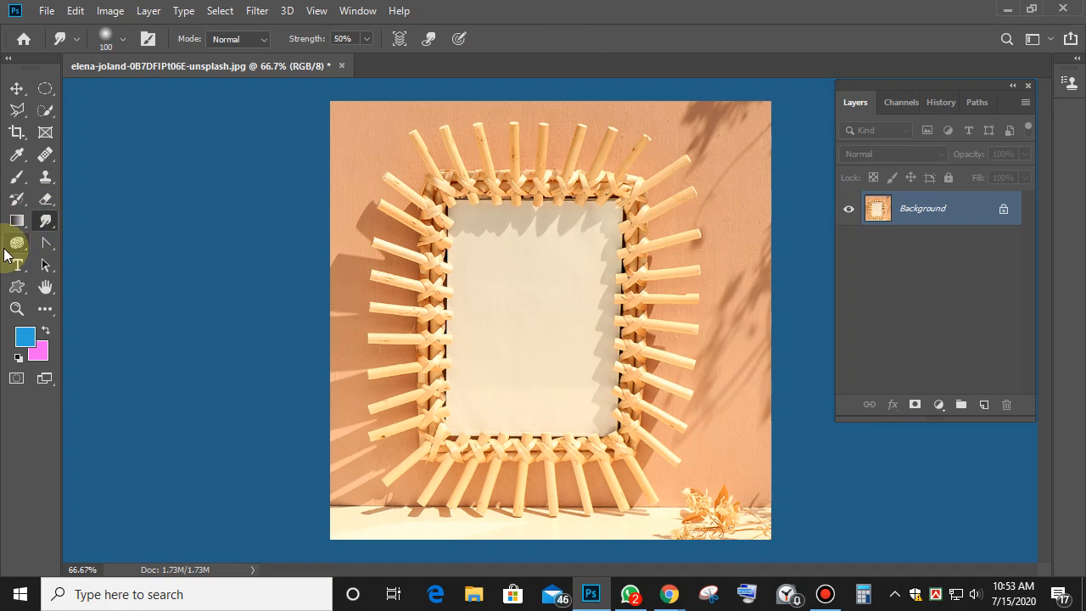
{"action": "left_click", "coordinate": [11, 247]}
{"action": "left_click", "coordinate": [48, 225]}
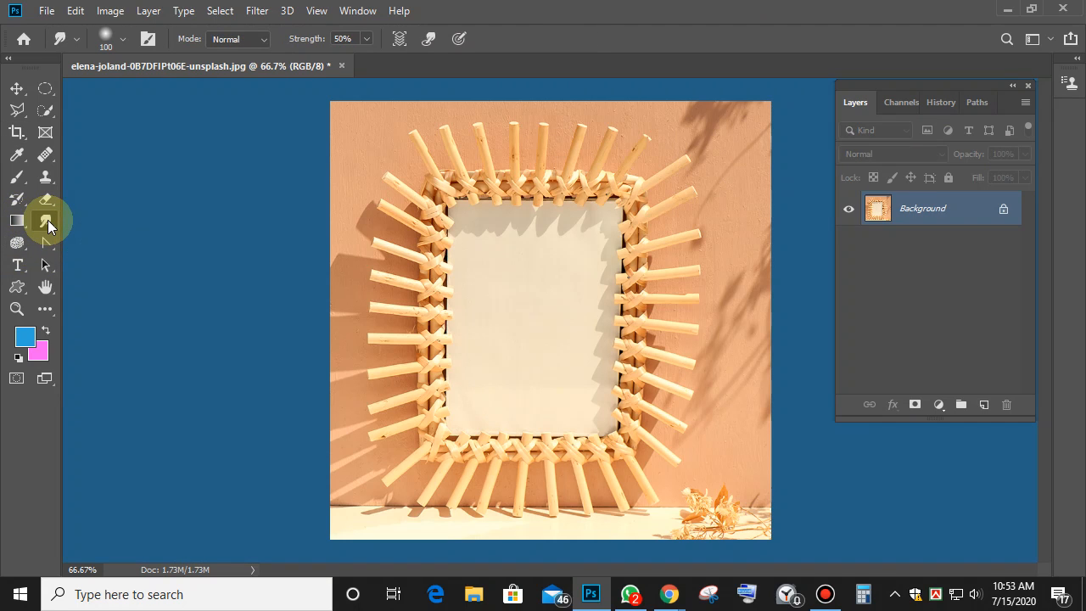
{"action": "left_click", "coordinate": [17, 245]}
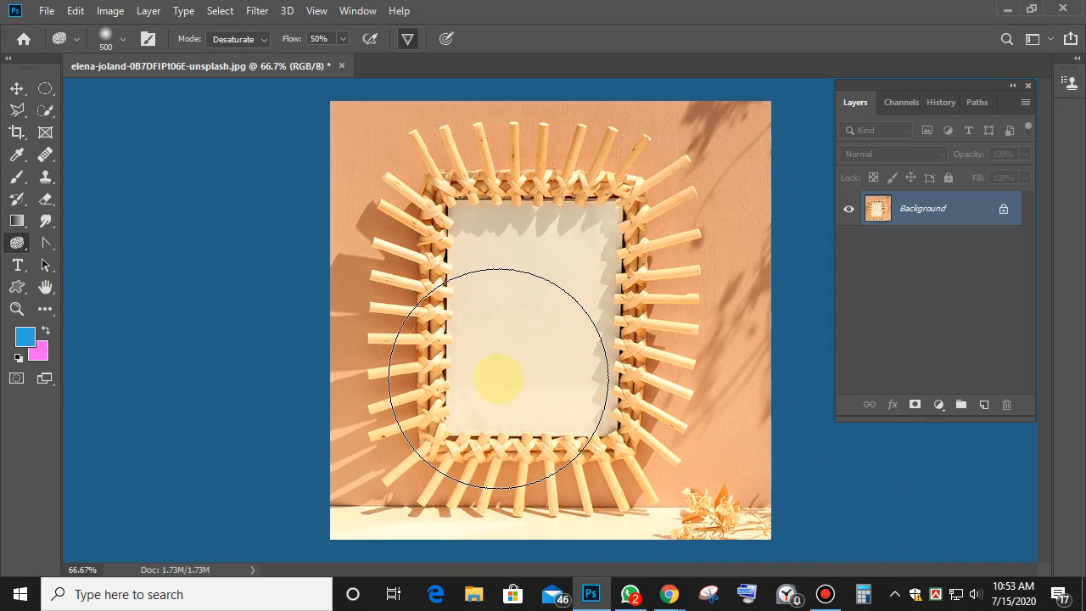
{"action": "key", "text": "bracketleft"}
{"action": "key", "text": "bracketleft"}
{"action": "key", "text": "bracketleft"}
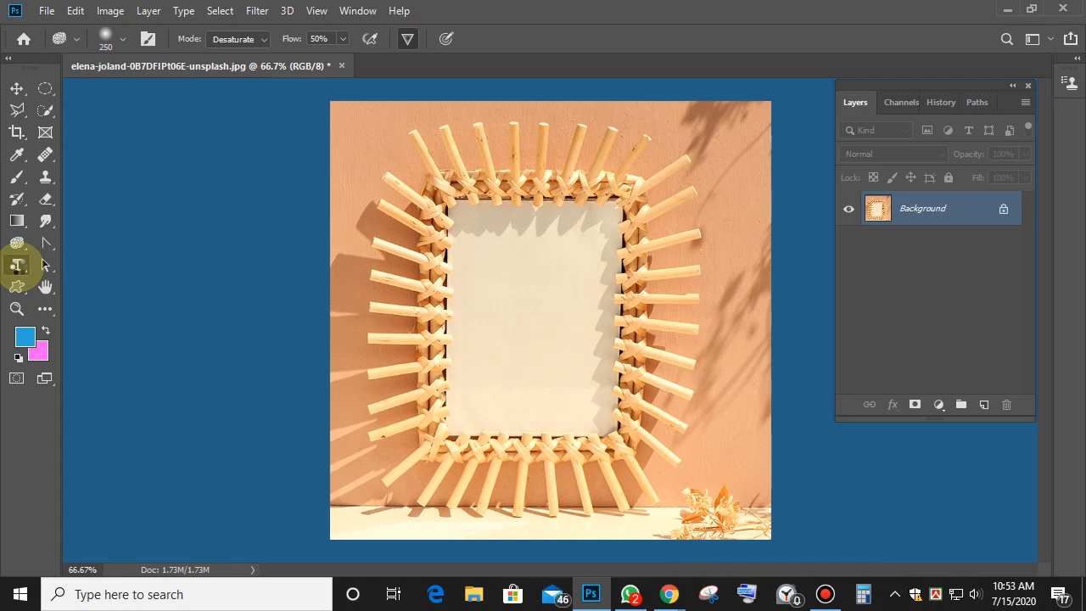
{"action": "left_click", "coordinate": [17, 265]}
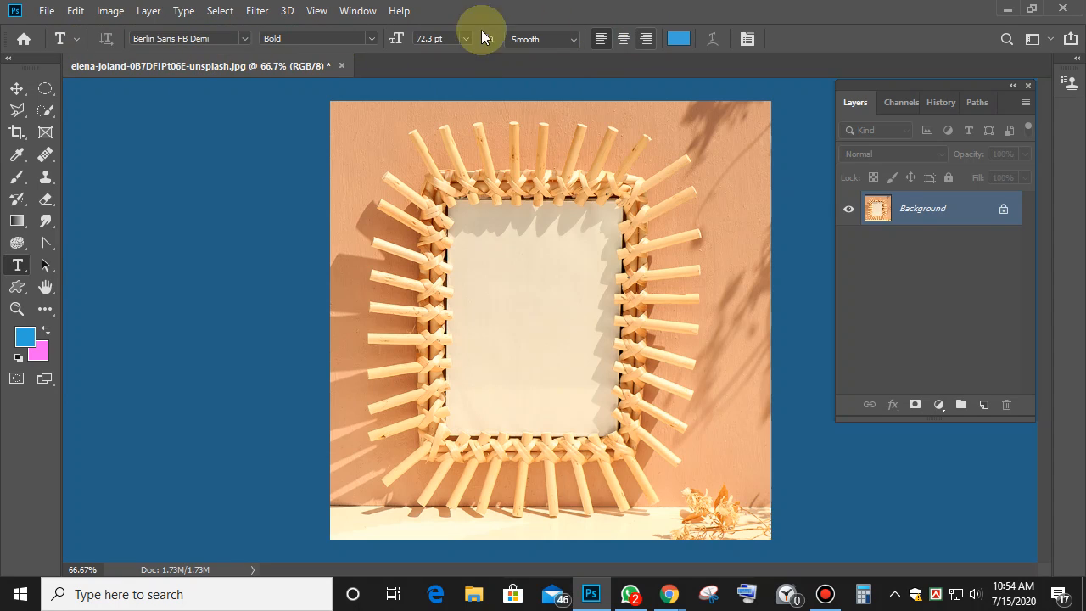
Set the text alignment to left and try Cambria Math from the font list.
{"action": "left_click", "coordinate": [608, 44]}
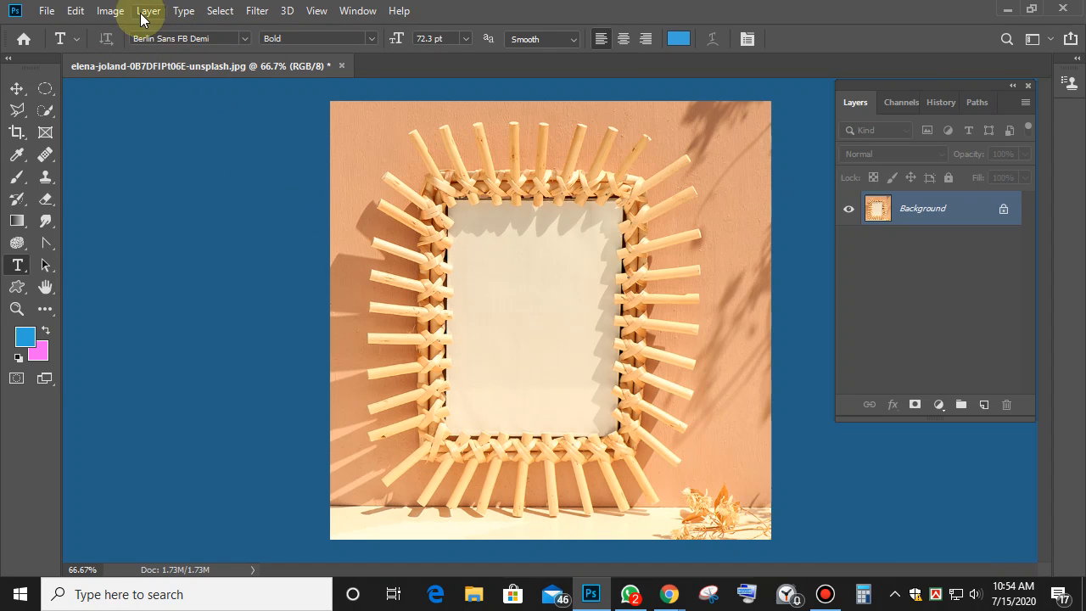
{"action": "left_click", "coordinate": [114, 11]}
{"action": "mouse_move", "coordinate": [74, 9]}
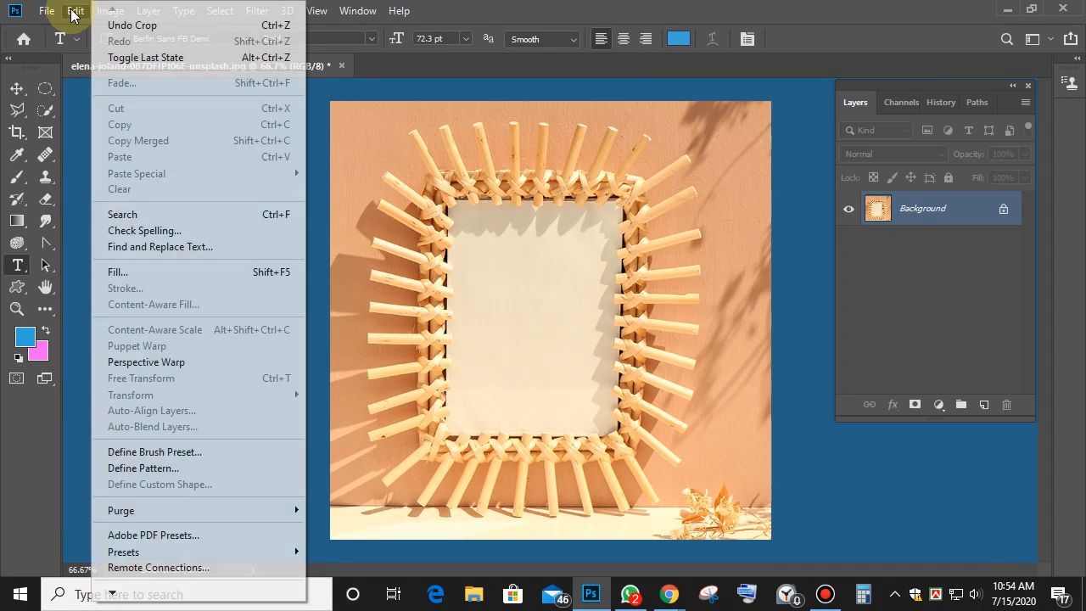
{"action": "left_click", "coordinate": [75, 10]}
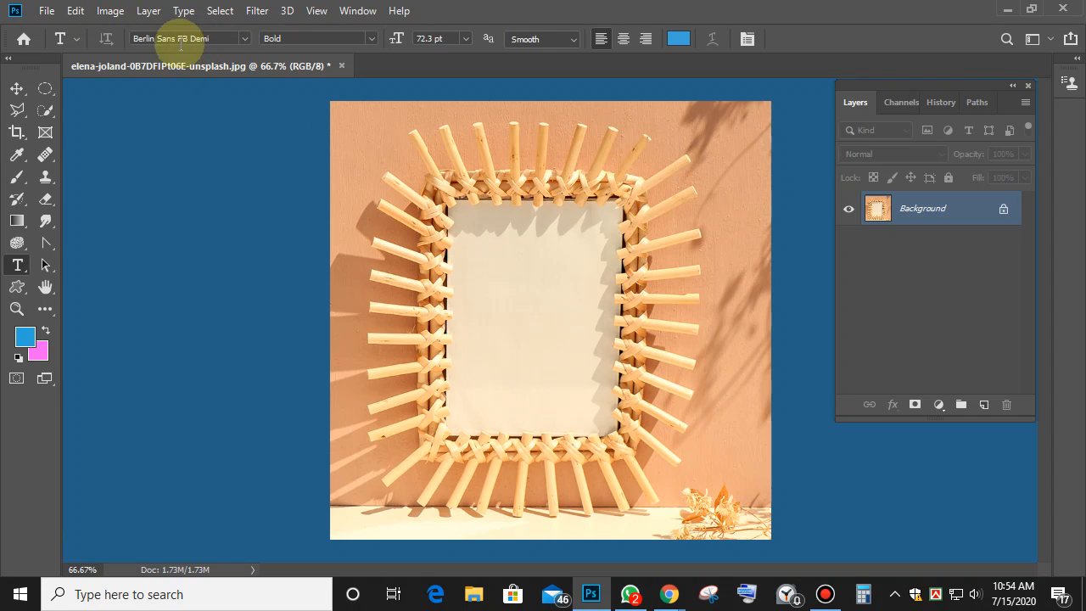
{"action": "left_click", "coordinate": [245, 38]}
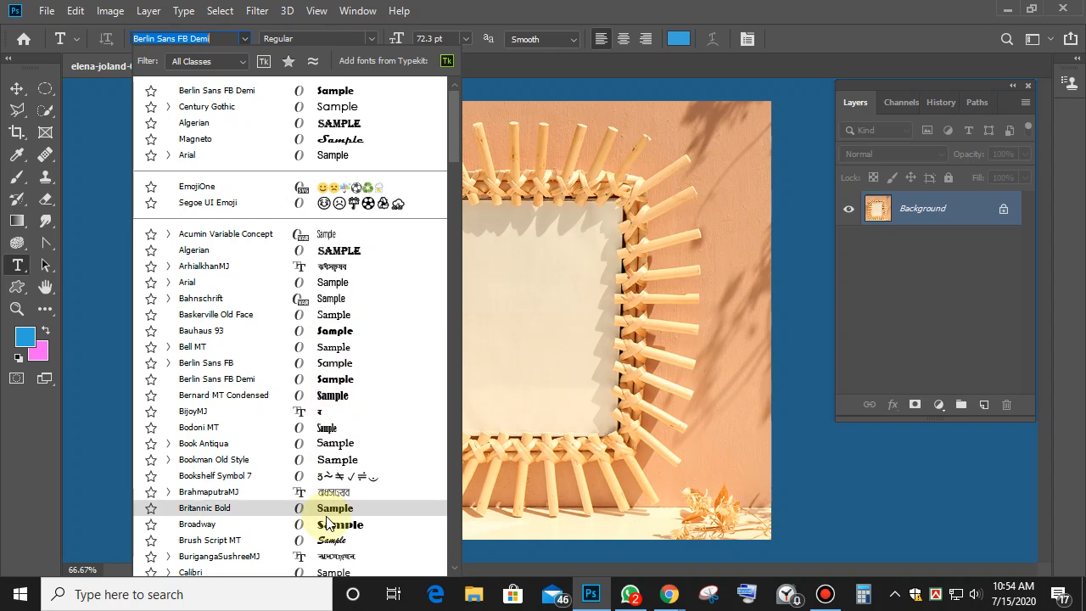
{"action": "scroll", "coordinate": [329, 509], "scroll_direction": "down", "scroll_amount": 6}
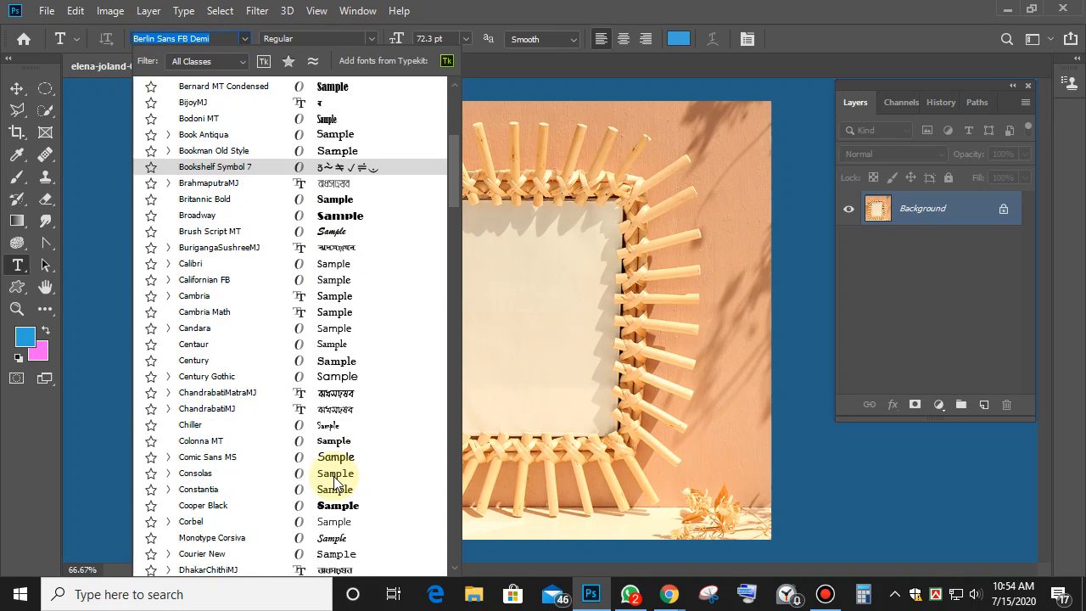
{"action": "left_click", "coordinate": [350, 312]}
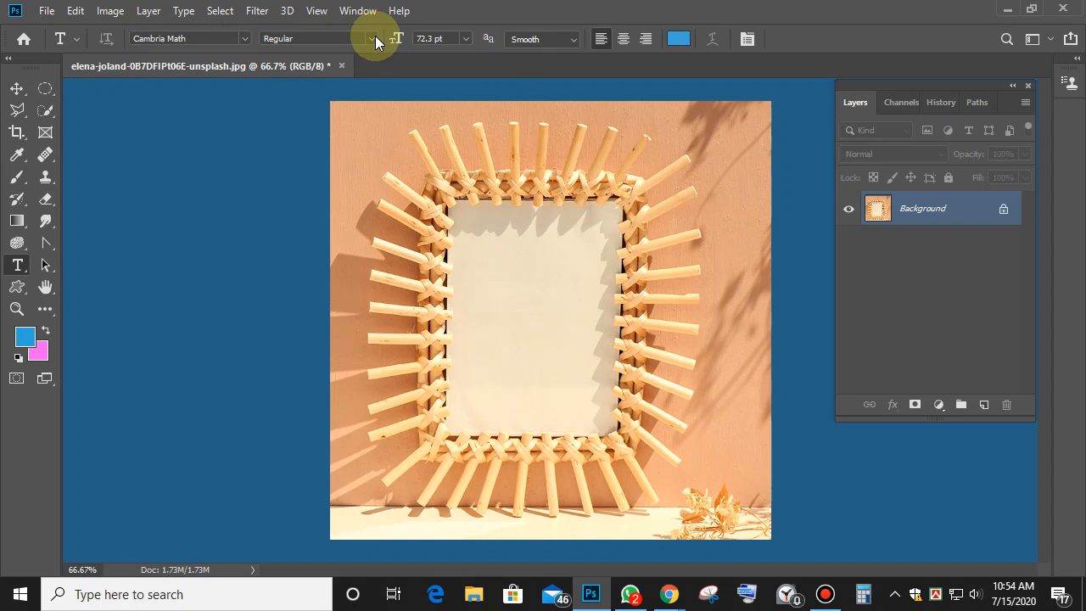
Set the font to Arial Black at 150 pt and start a text layer inside the frame.
{"action": "left_click", "coordinate": [245, 38]}
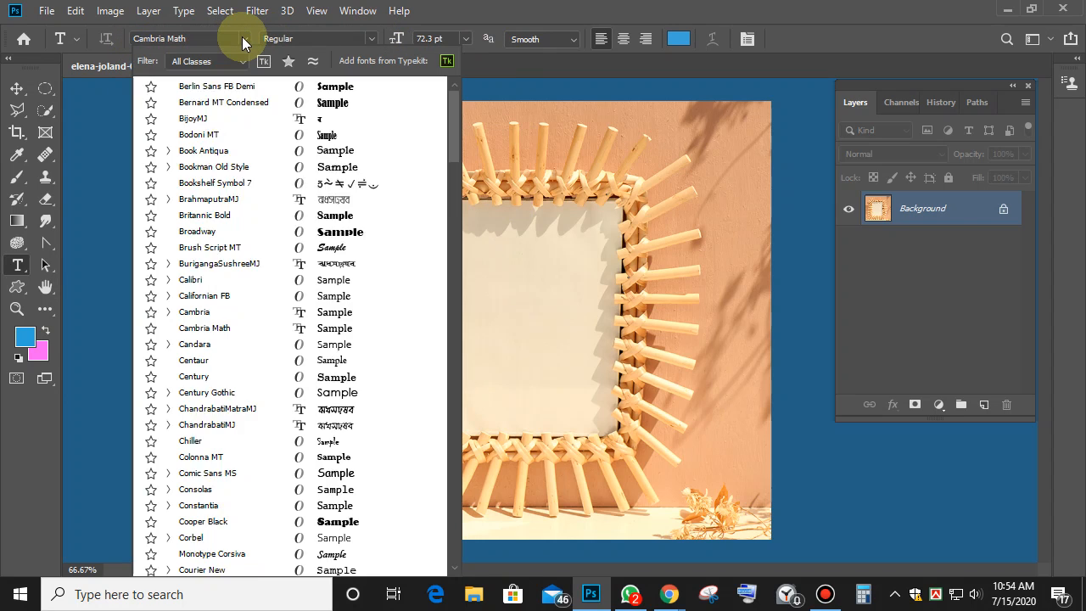
{"action": "left_click", "coordinate": [249, 170]}
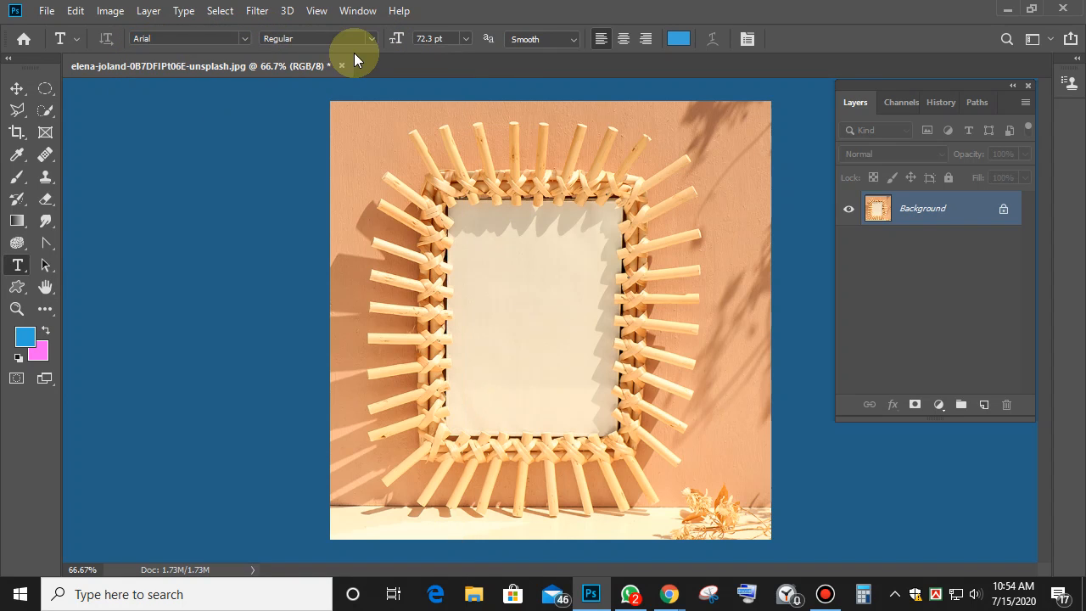
{"action": "left_click", "coordinate": [371, 39]}
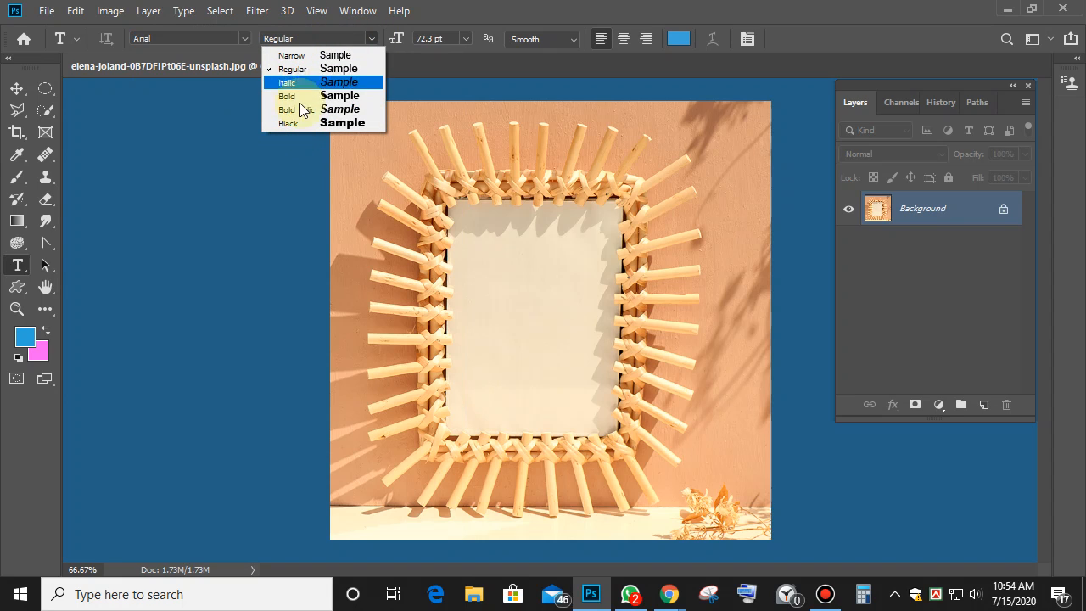
{"action": "left_click", "coordinate": [336, 122]}
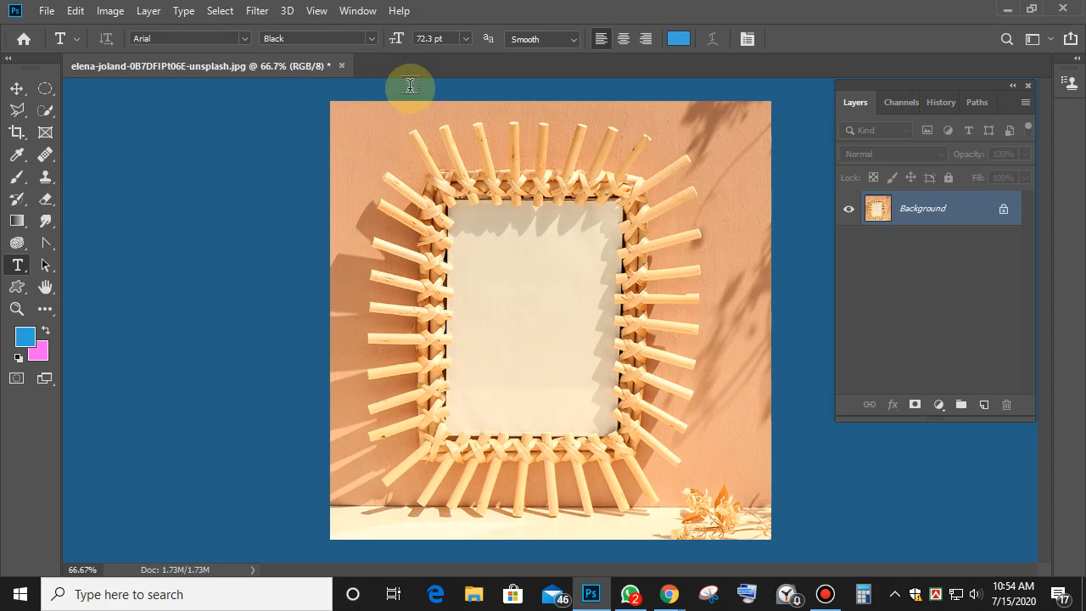
{"action": "left_click", "coordinate": [465, 38]}
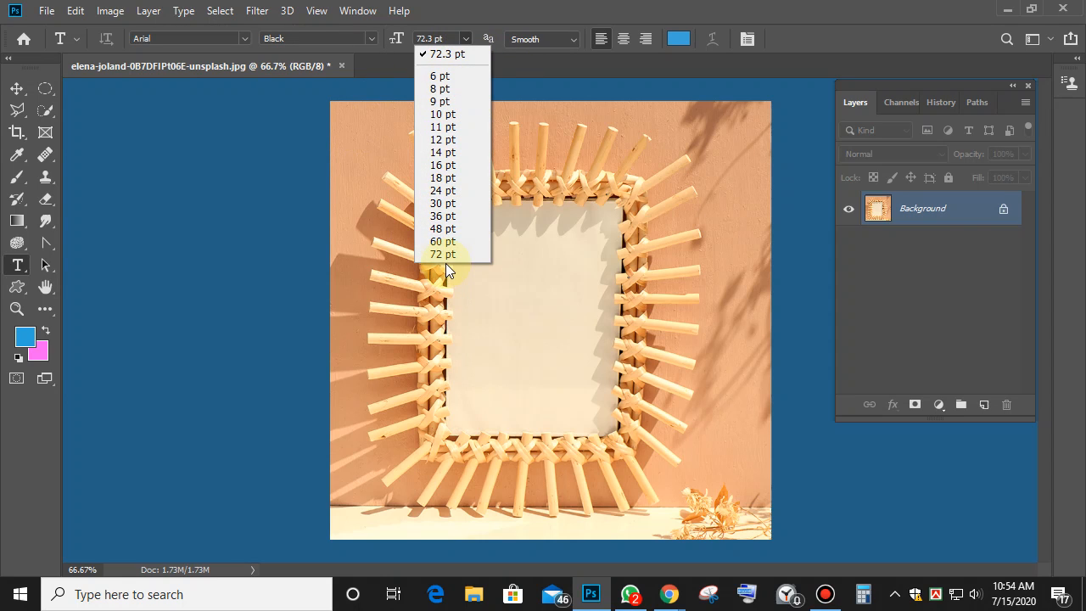
{"action": "left_click", "coordinate": [447, 53]}
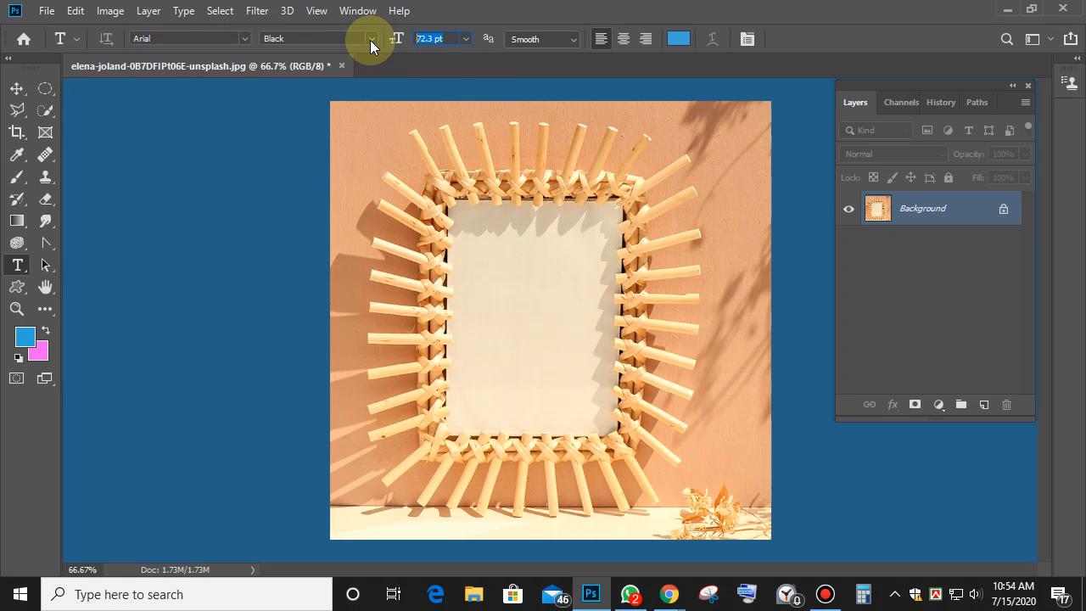
{"action": "type", "text": "150"}
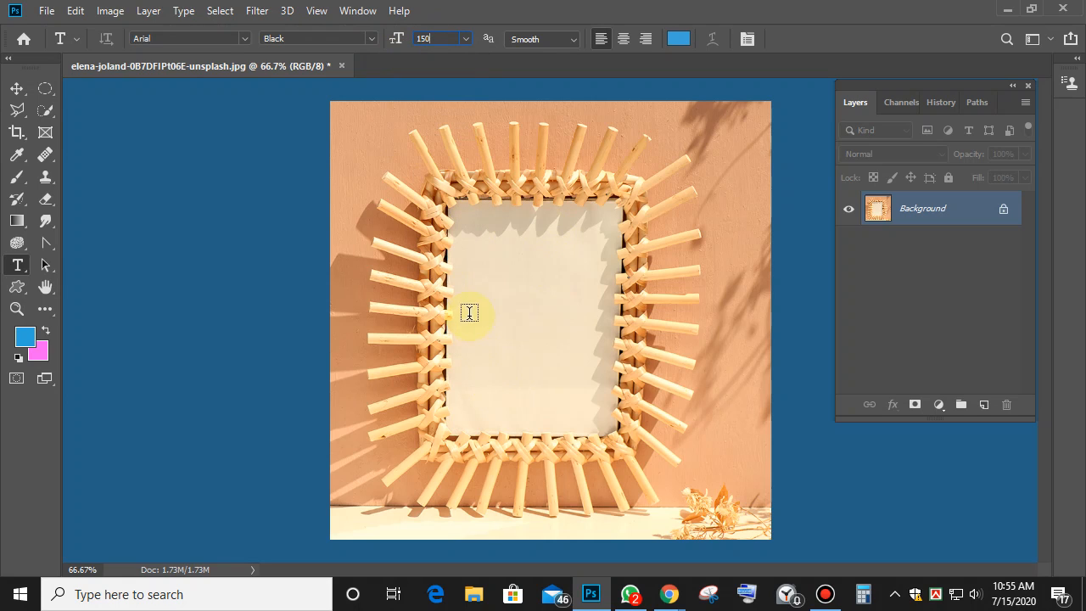
{"action": "left_click", "coordinate": [463, 280]}
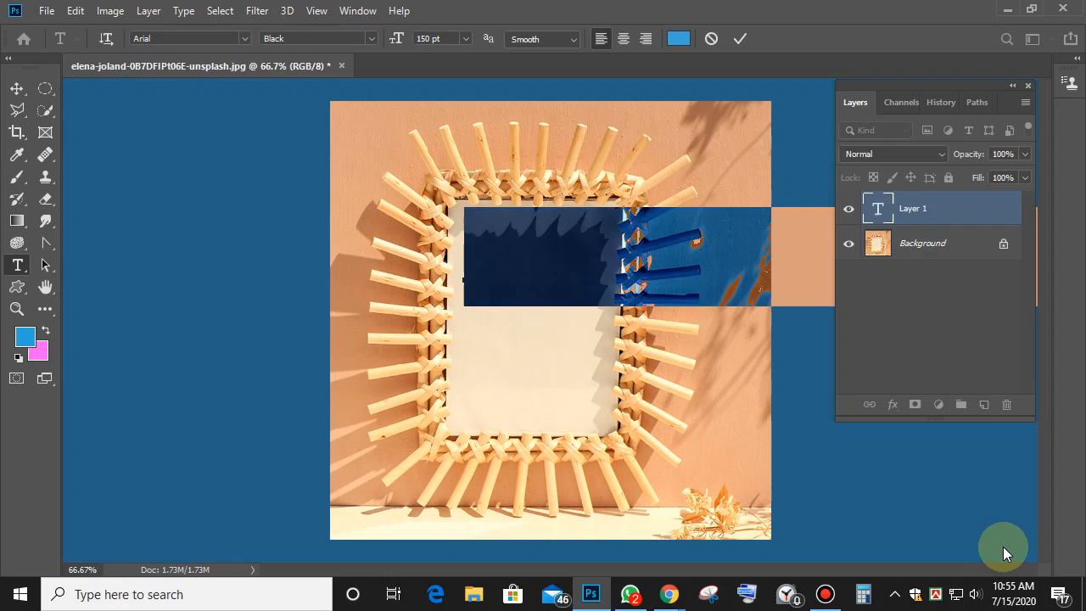
Type the widely spaced letters 'L E D', fixing typos along the way, and commit the text.
{"action": "type", "text": "Lore"}
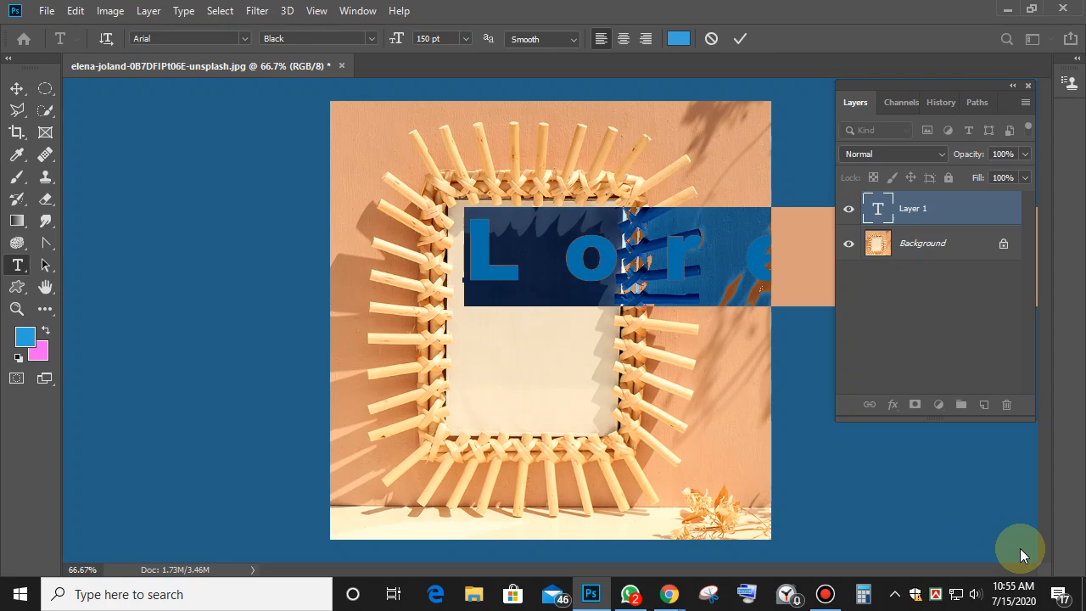
{"action": "type", "text": "I"}
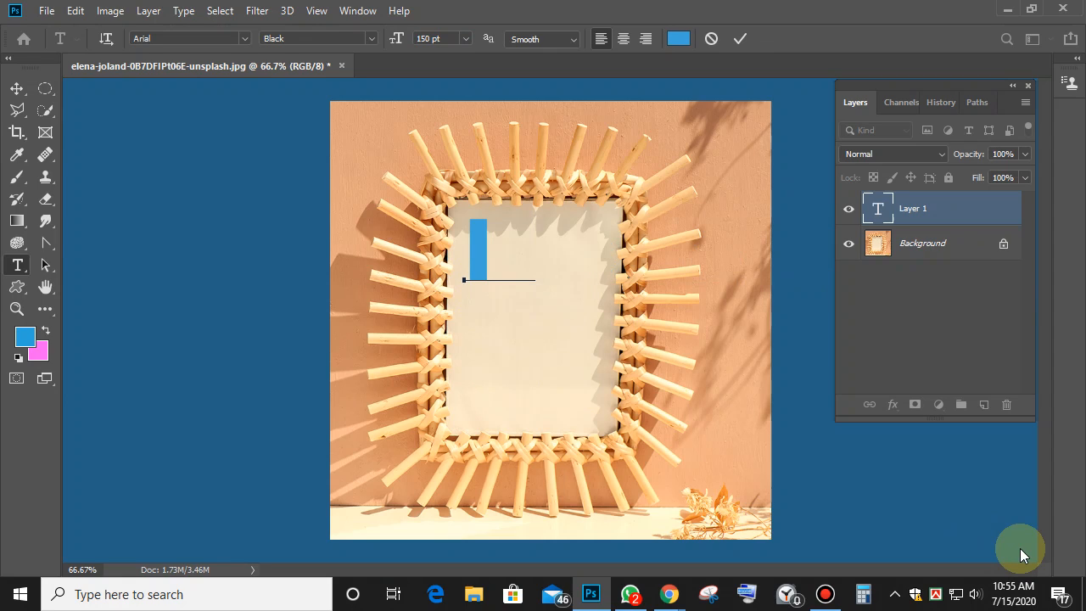
{"action": "key", "text": "BackSpace"}
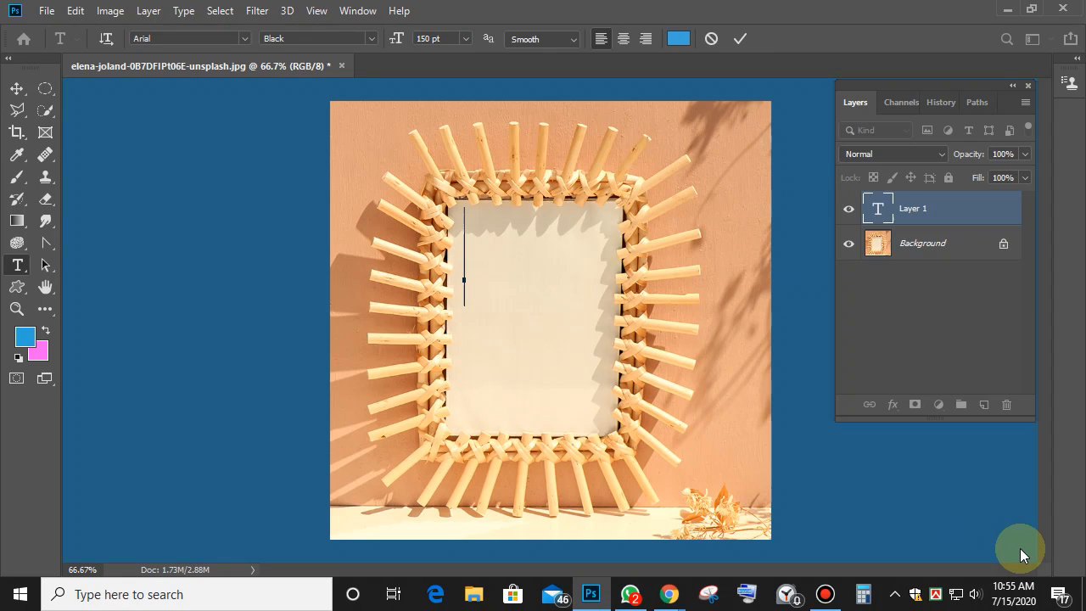
{"action": "type", "text": "L  D"}
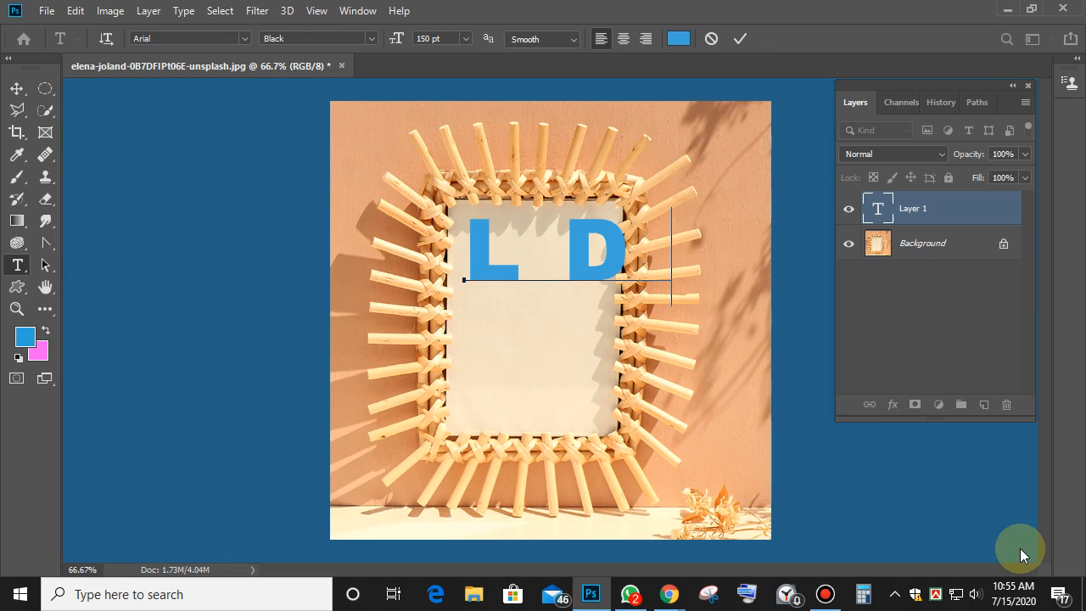
{"action": "type", "text": "  P"}
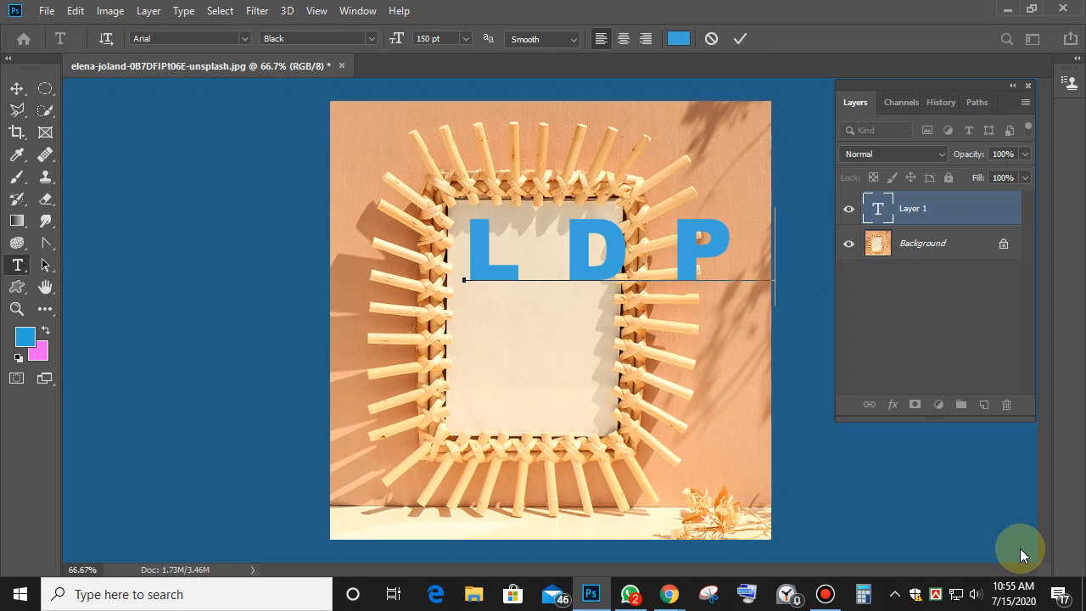
{"action": "key", "text": "BackSpace"}
{"action": "key", "text": "BackSpace"}
{"action": "key", "text": "BackSpace"}
{"action": "key", "text": "BackSpace"}
{"action": "key", "text": "BackSpace"}
{"action": "key", "text": "BackSpace"}
{"action": "key", "text": "BackSpace"}
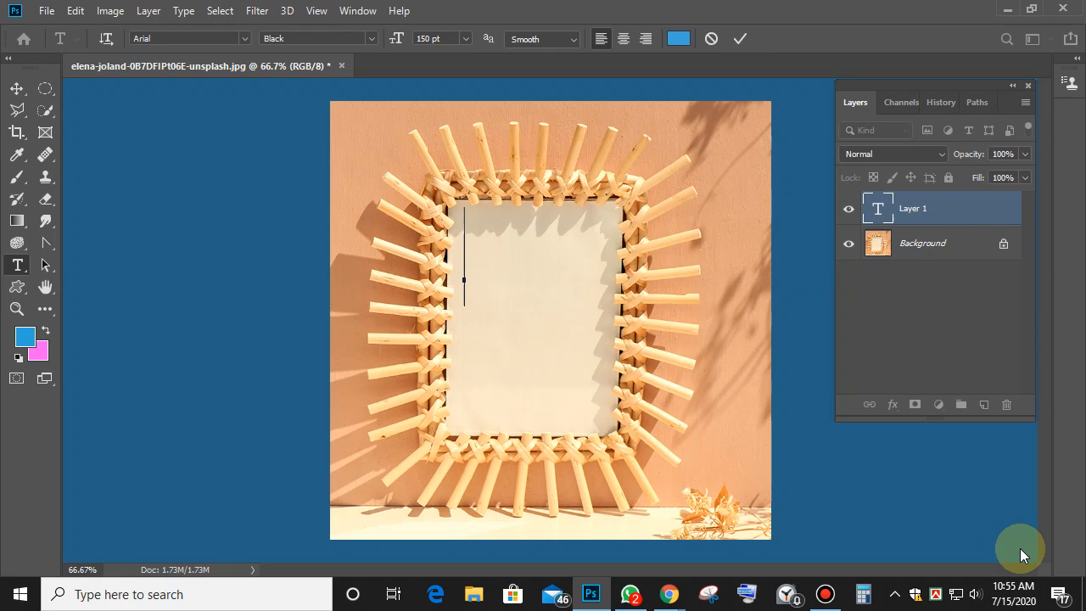
{"action": "type", "text": "L  E  D"}
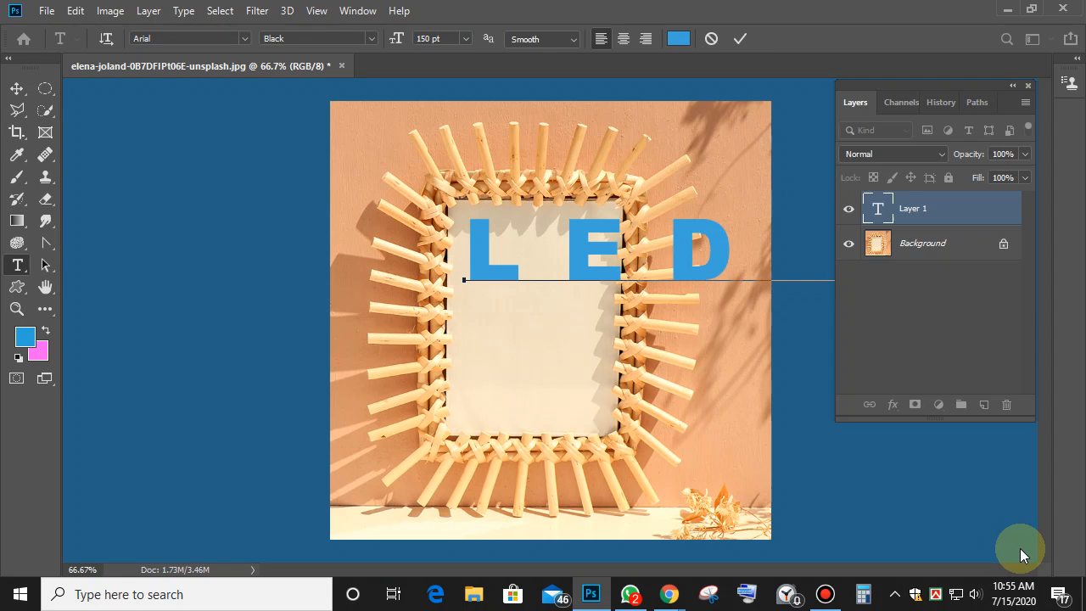
{"action": "key", "text": "ctrl+a"}
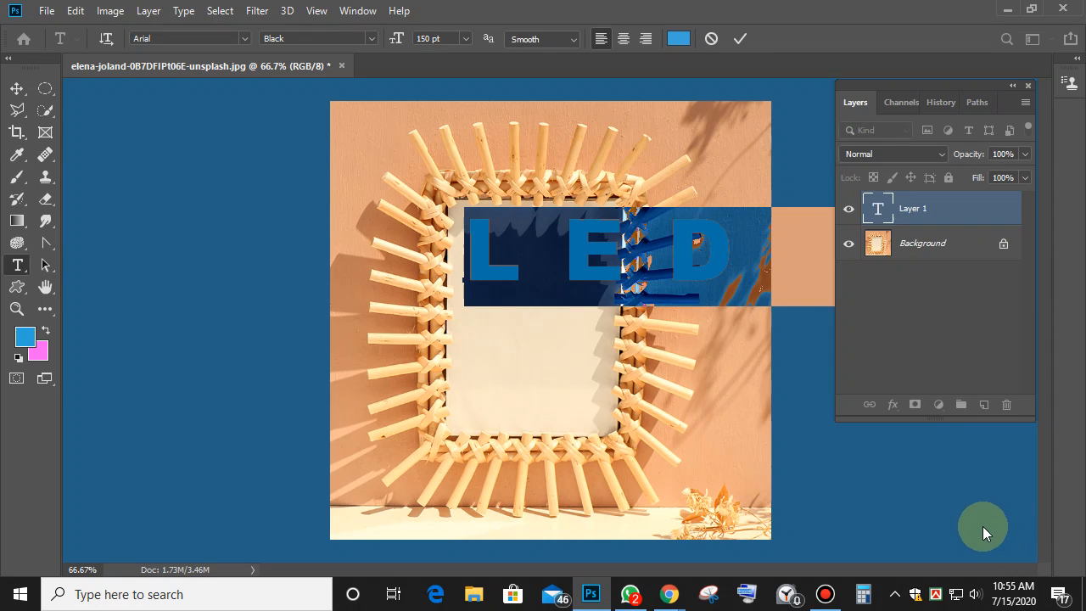
{"action": "left_click", "coordinate": [738, 38]}
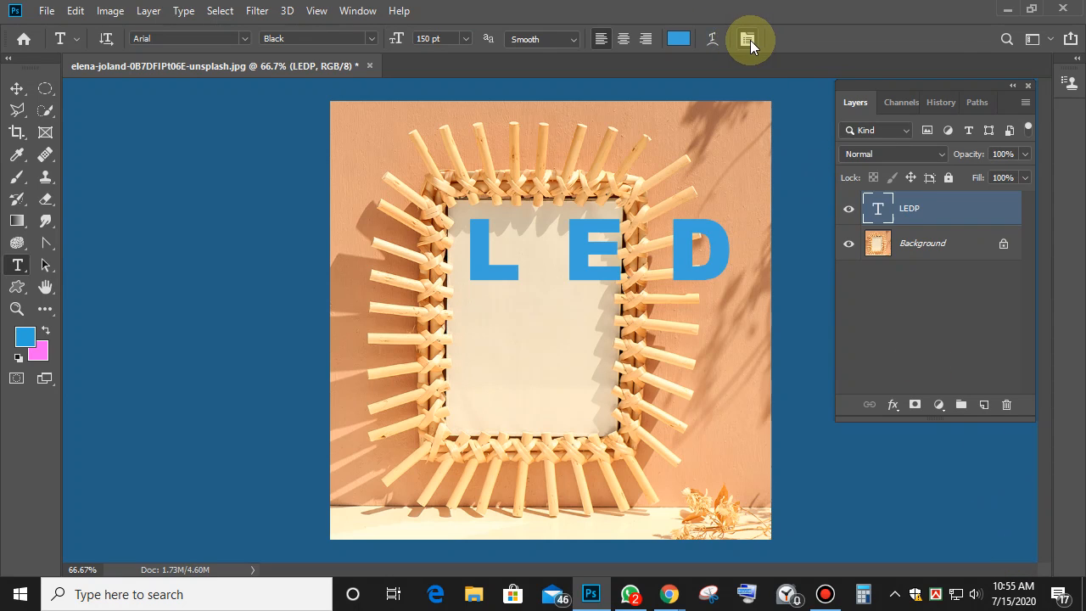
Float the Character panel and set the text tracking to 0.
{"action": "left_click", "coordinate": [748, 39]}
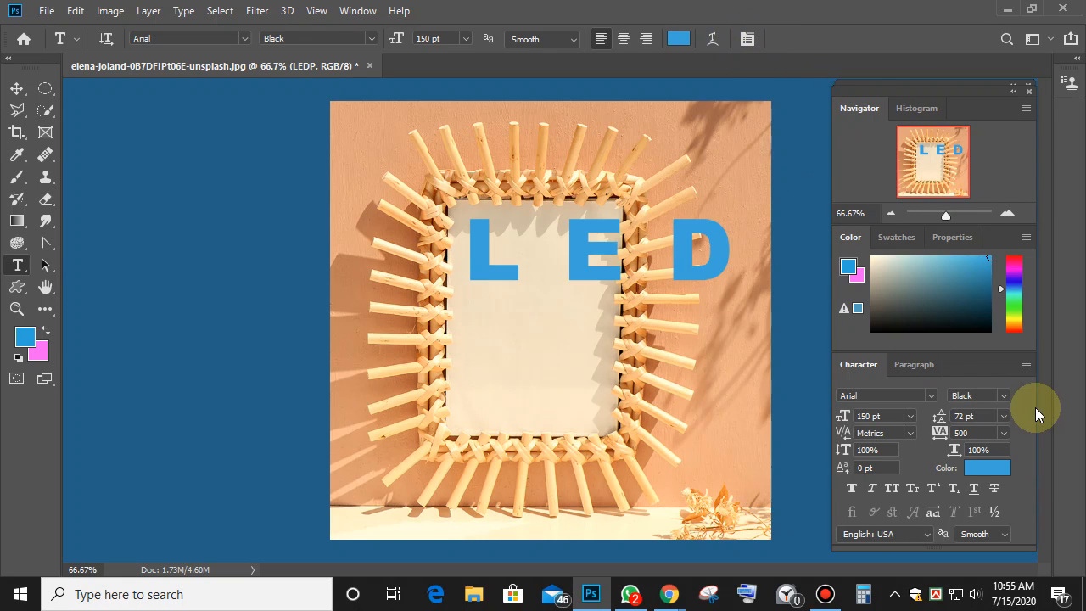
{"action": "left_click_drag", "start_coordinate": [972, 361], "coordinate": [266, 181]}
{"action": "left_click_drag", "start_coordinate": [220, 142], "coordinate": [213, 145]}
{"action": "left_click", "coordinate": [225, 213]}
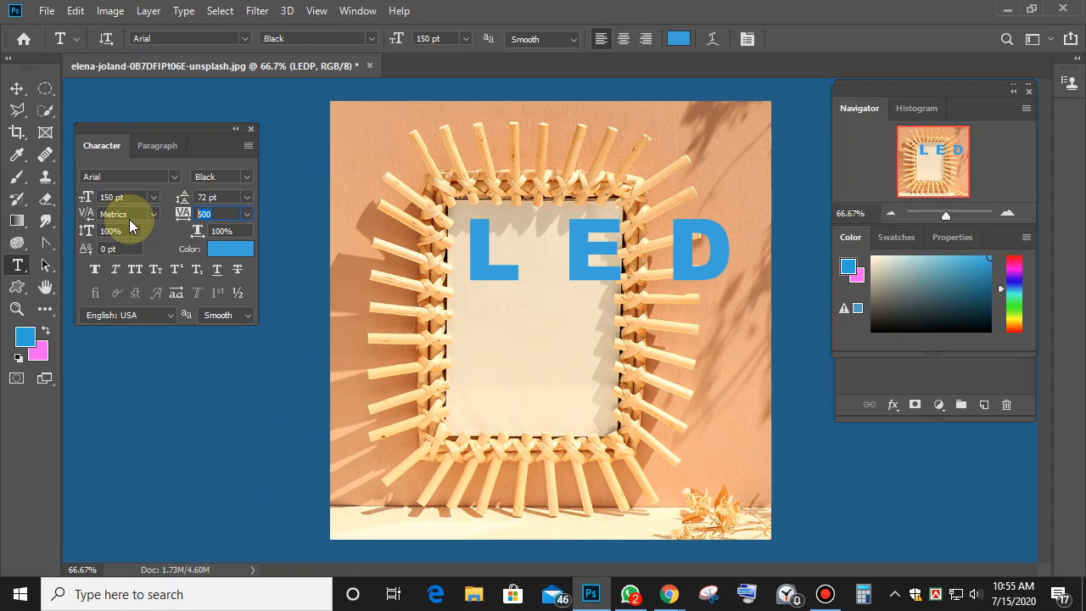
{"action": "type", "text": "0"}
{"action": "key", "text": "Return"}
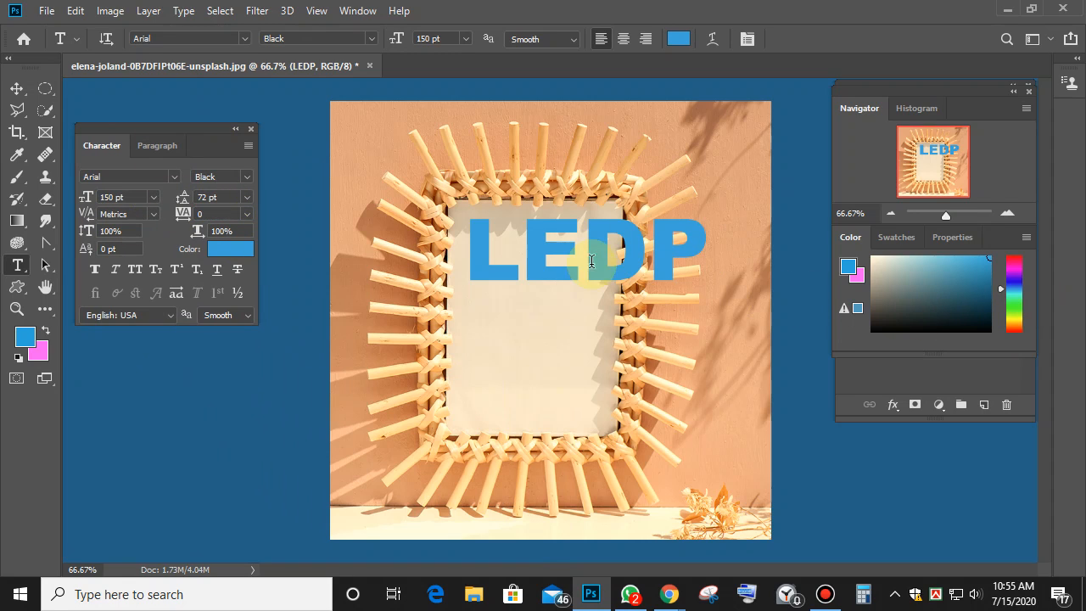
Retype the ending as 'EDP' so the text reads LEDP, then zoom in to check it.
{"action": "left_click", "coordinate": [641, 258]}
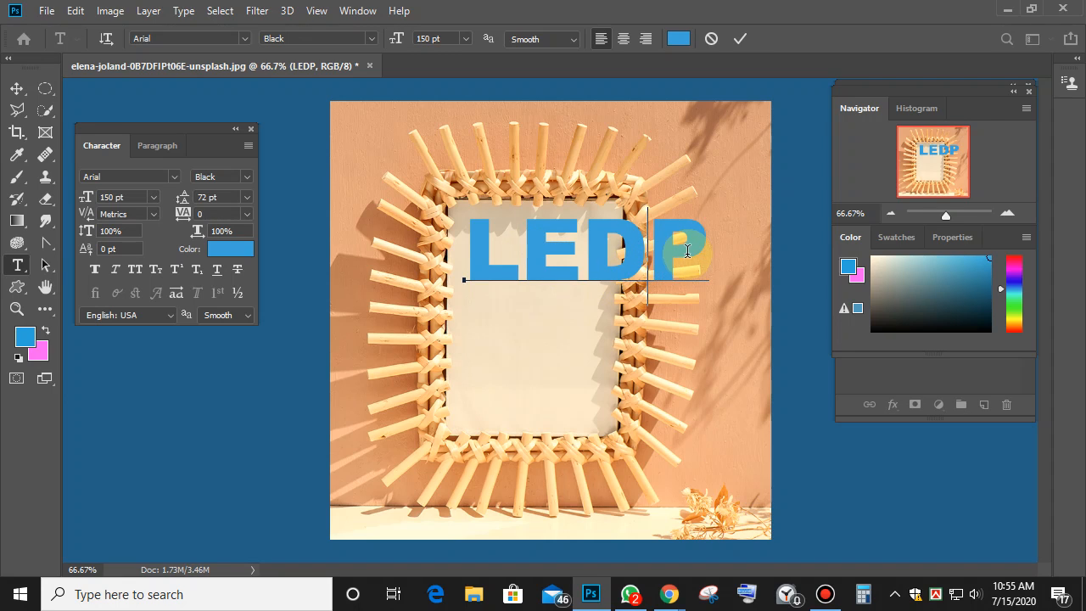
{"action": "left_click", "coordinate": [730, 270]}
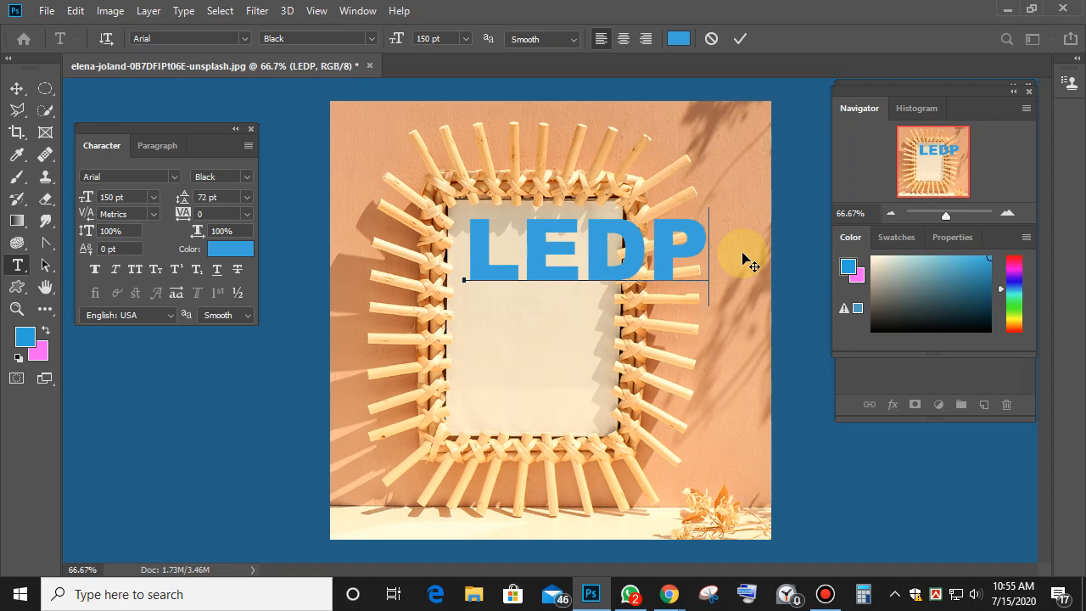
{"action": "key", "text": "BackSpace"}
{"action": "key", "text": "BackSpace"}
{"action": "key", "text": "BackSpace"}
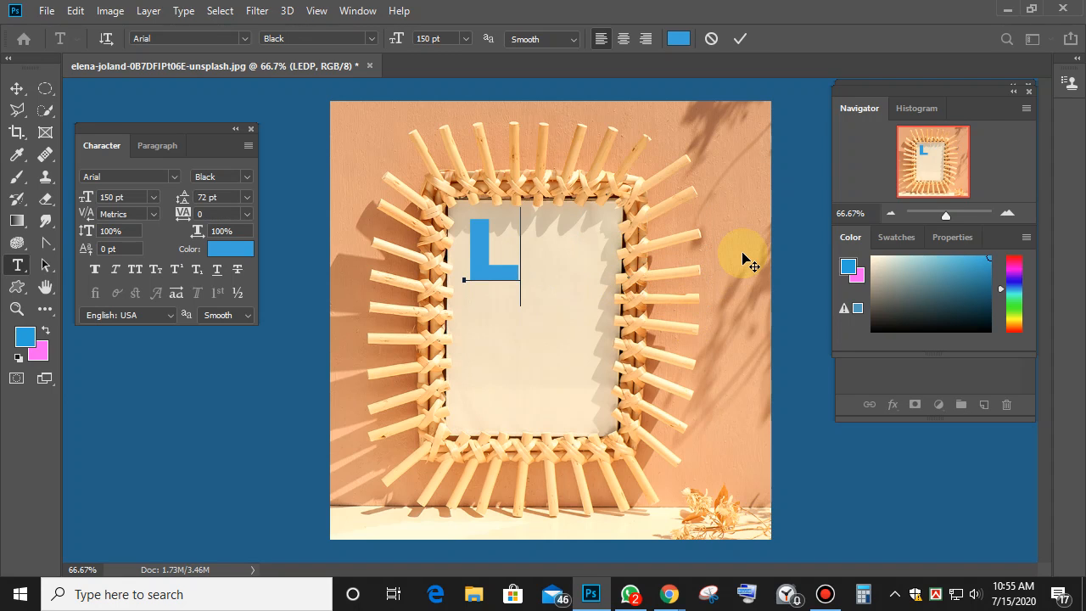
{"action": "type", "text": "EDP"}
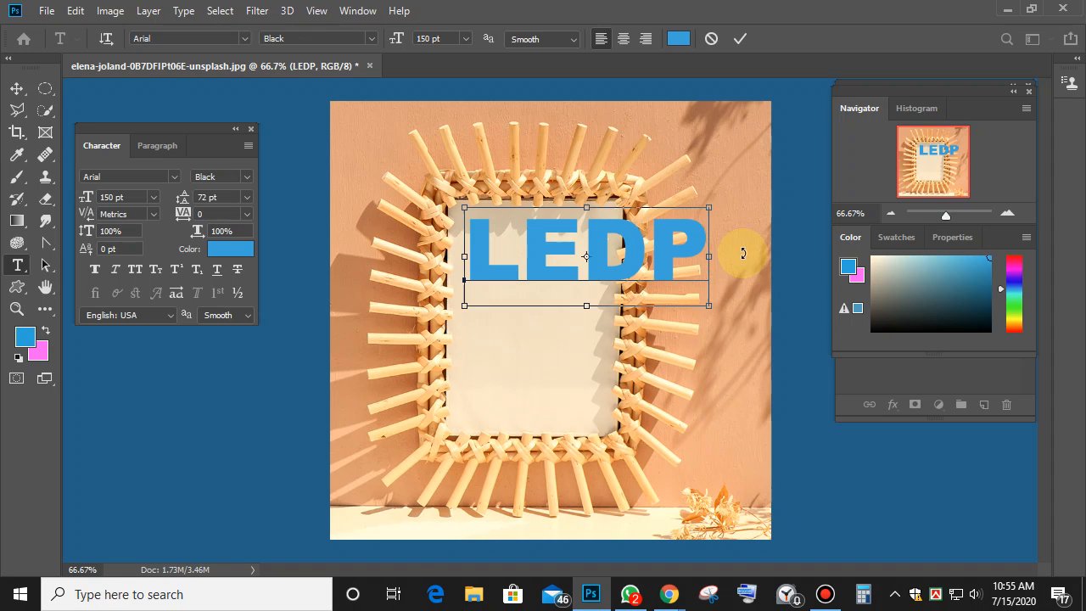
{"action": "key", "text": "ctrl+plus"}
{"action": "key", "text": "ctrl+plus"}
{"action": "key", "text": "ctrl+plus"}
{"action": "key", "text": "ctrl+plus"}
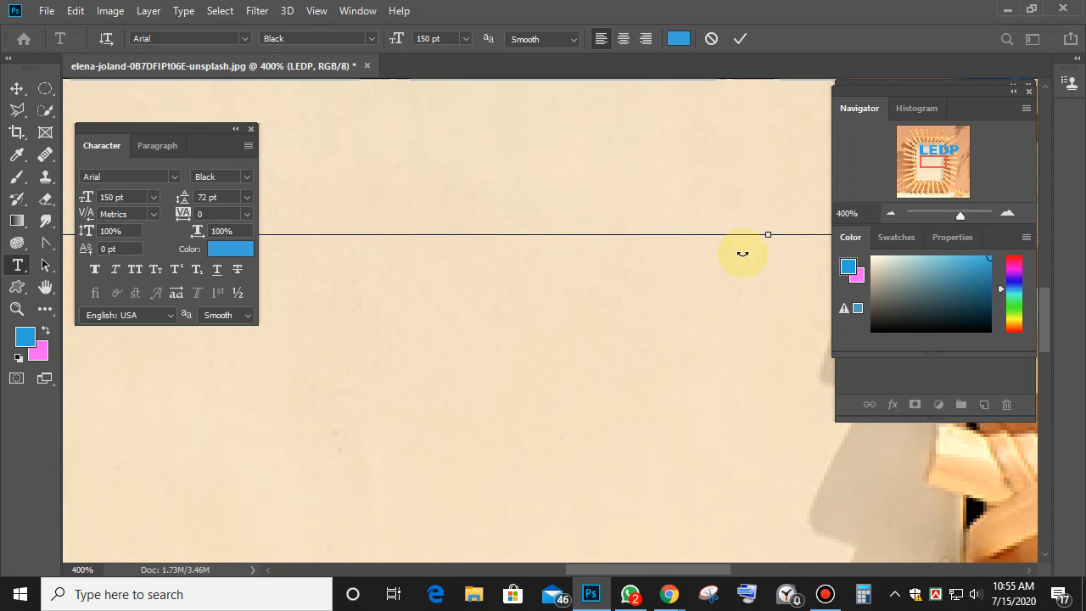
Commit the LEDP text edit, pan across the letters to inspect them, then open the File menu.
{"action": "scroll", "coordinate": [655, 395], "scroll_direction": "up", "scroll_amount": 1}
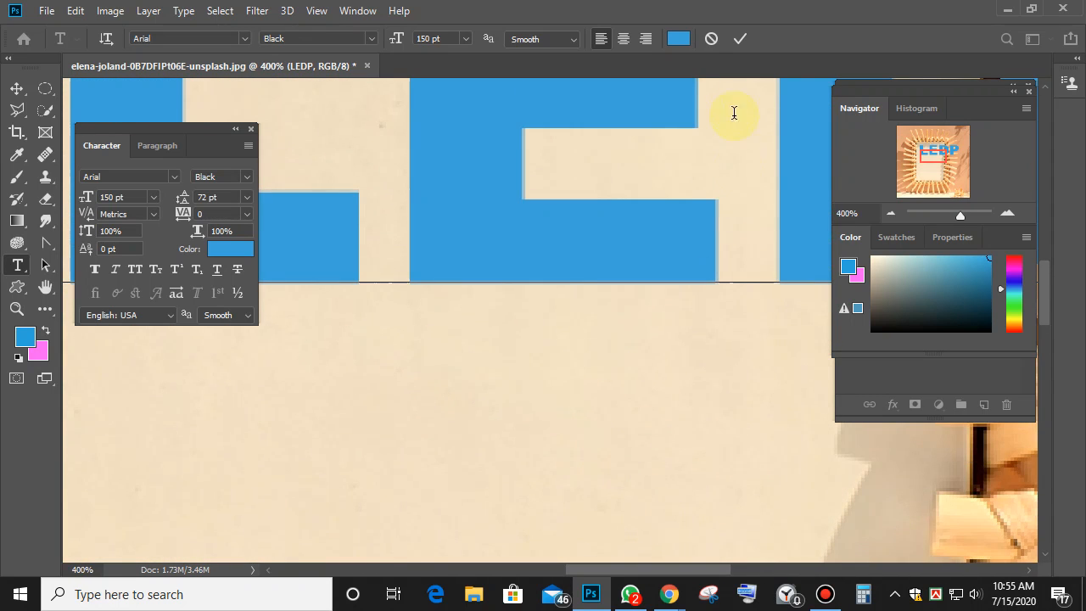
{"action": "left_click", "coordinate": [741, 40]}
{"action": "scroll", "coordinate": [669, 414], "scroll_direction": "up", "scroll_amount": 6}
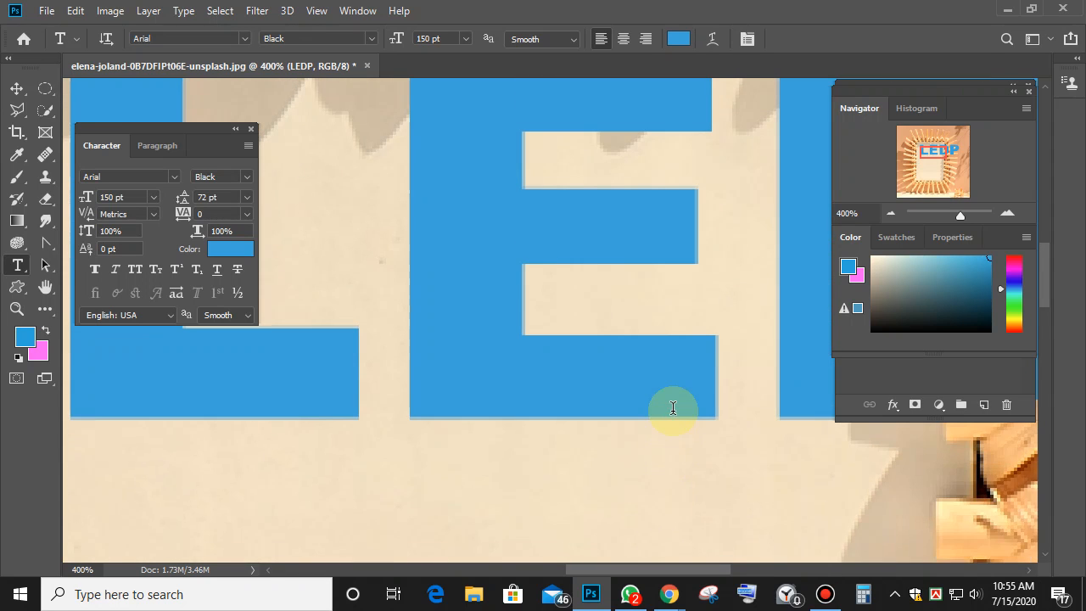
{"action": "scroll", "coordinate": [671, 407], "scroll_direction": "up", "scroll_amount": 5}
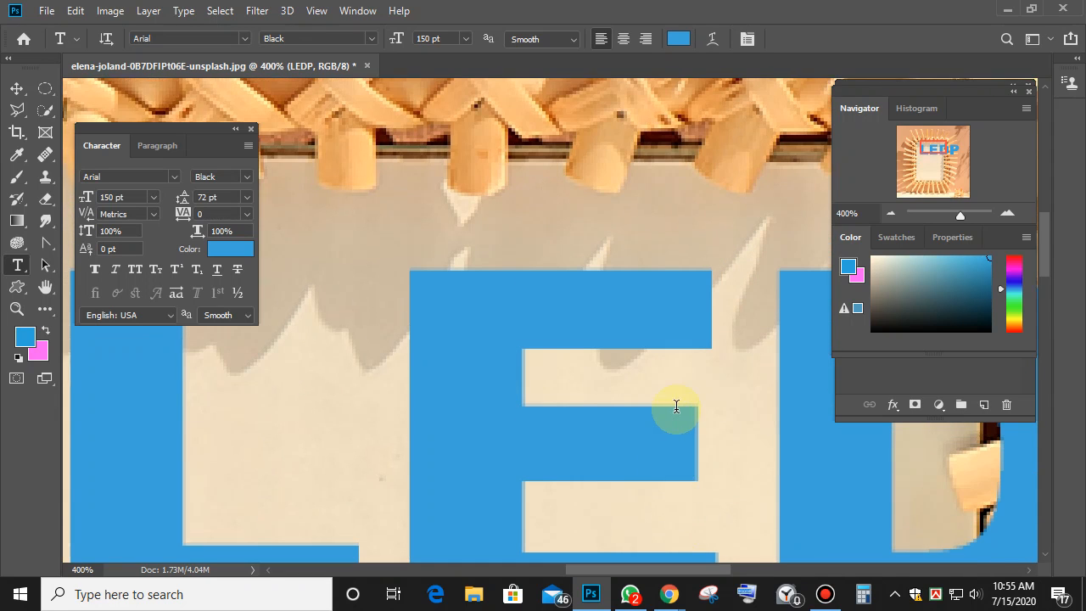
{"action": "left_click_drag", "start_coordinate": [735, 376], "coordinate": [275, 127]}
{"action": "left_click_drag", "start_coordinate": [564, 290], "coordinate": [489, 275]}
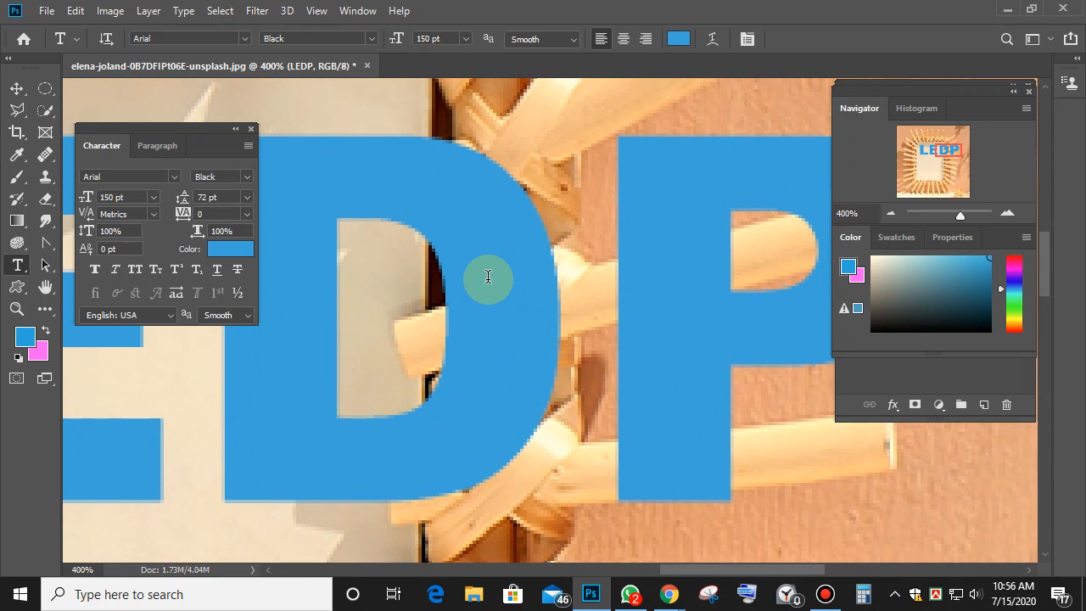
{"action": "left_click", "coordinate": [47, 11]}
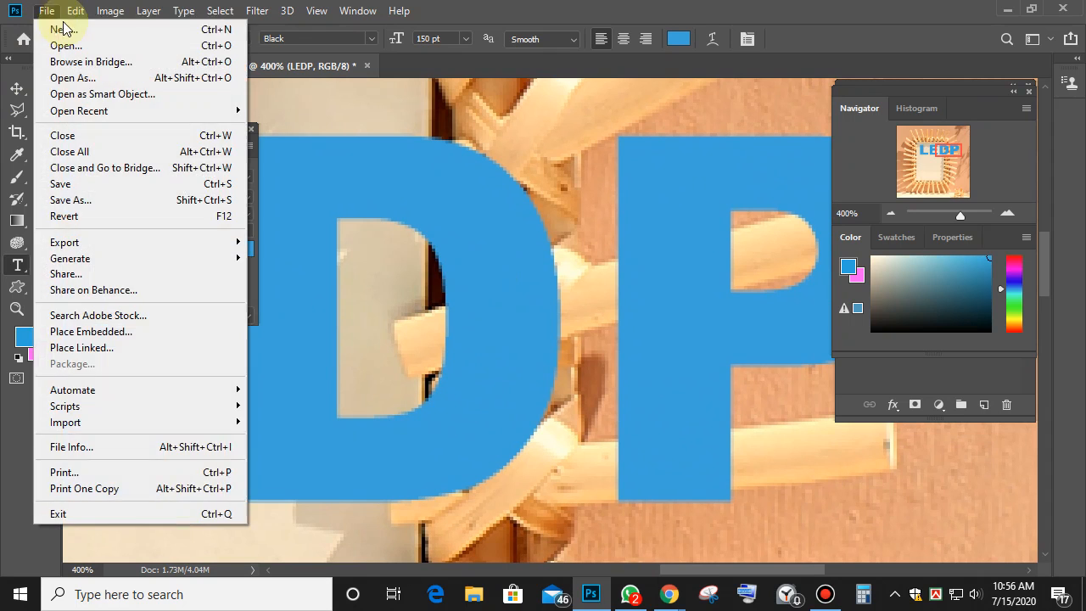
Create a new 1000 × 800 px, 72 ppi blank document, Untitled-1.
{"action": "left_click", "coordinate": [71, 32]}
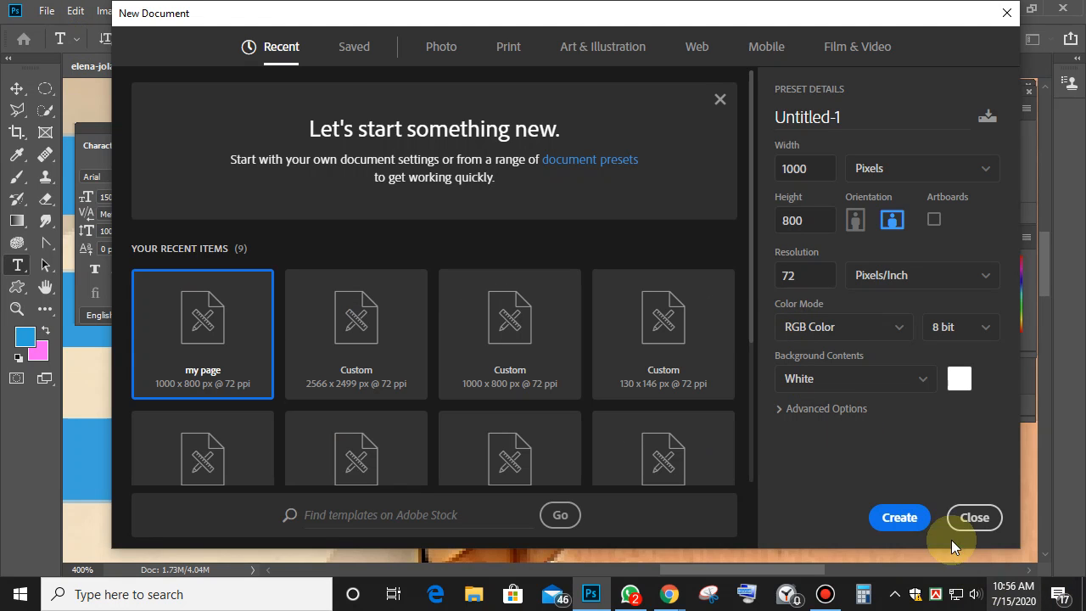
{"action": "left_click", "coordinate": [901, 521]}
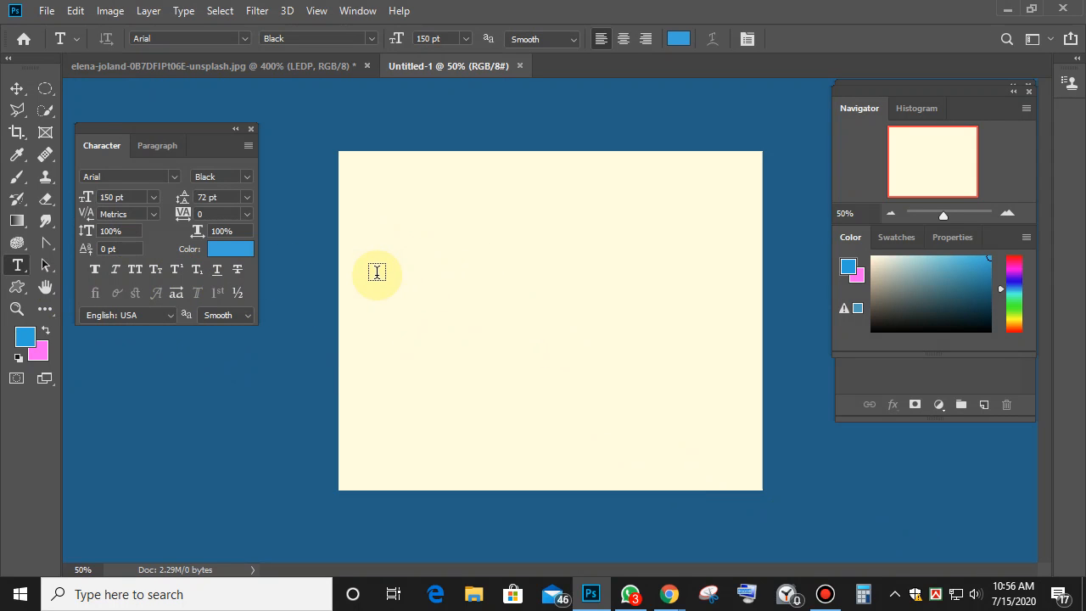
Type 'LEDP' on the Untitled-1 page and commit it by switching to the Move tool.
{"action": "left_click", "coordinate": [377, 273]}
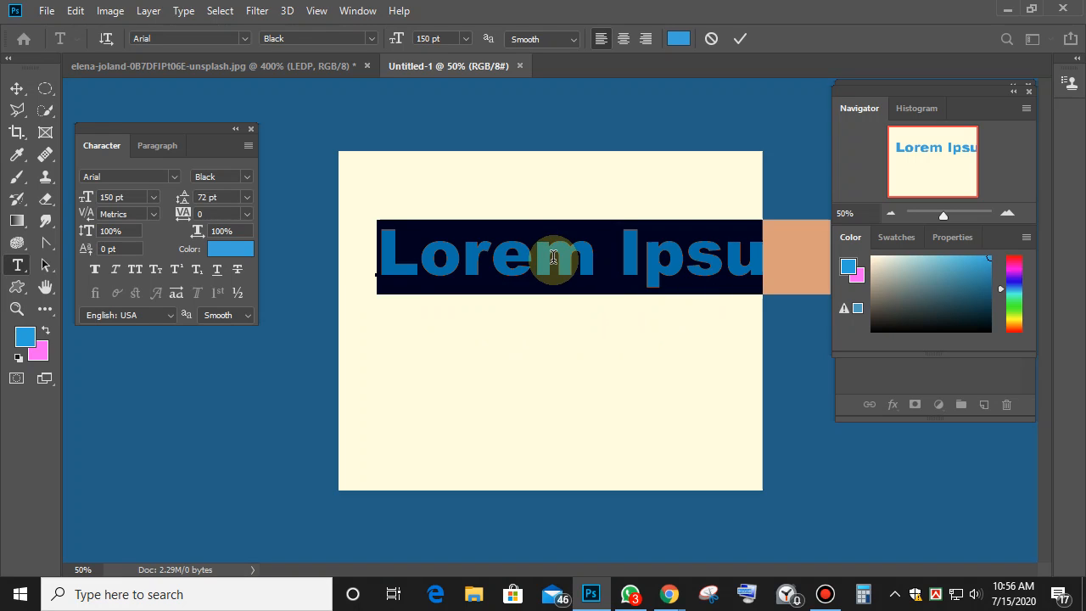
{"action": "type", "text": "LEDP"}
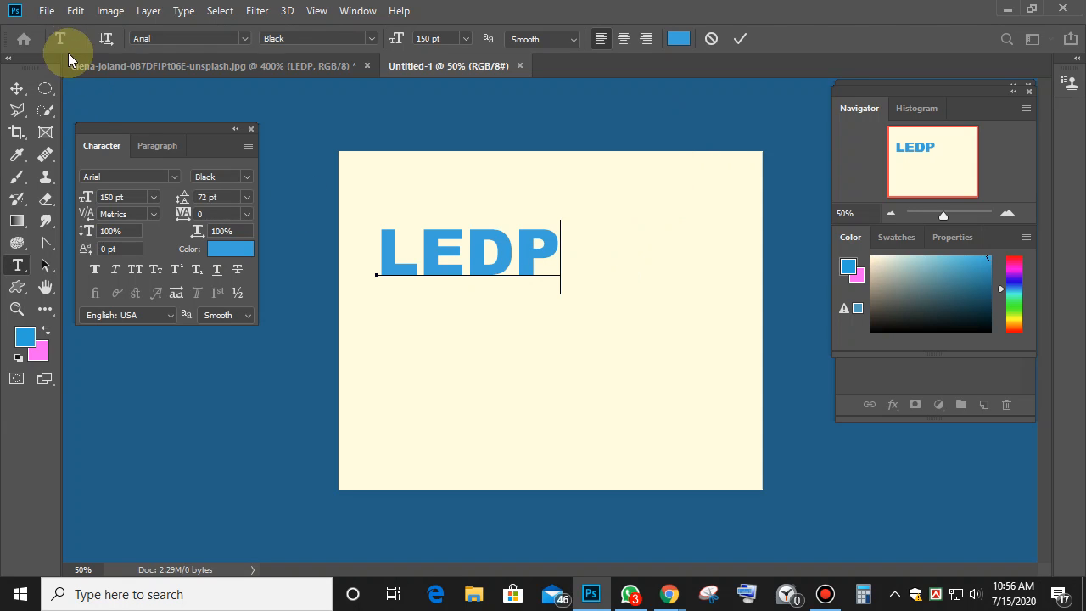
{"action": "left_click", "coordinate": [17, 90]}
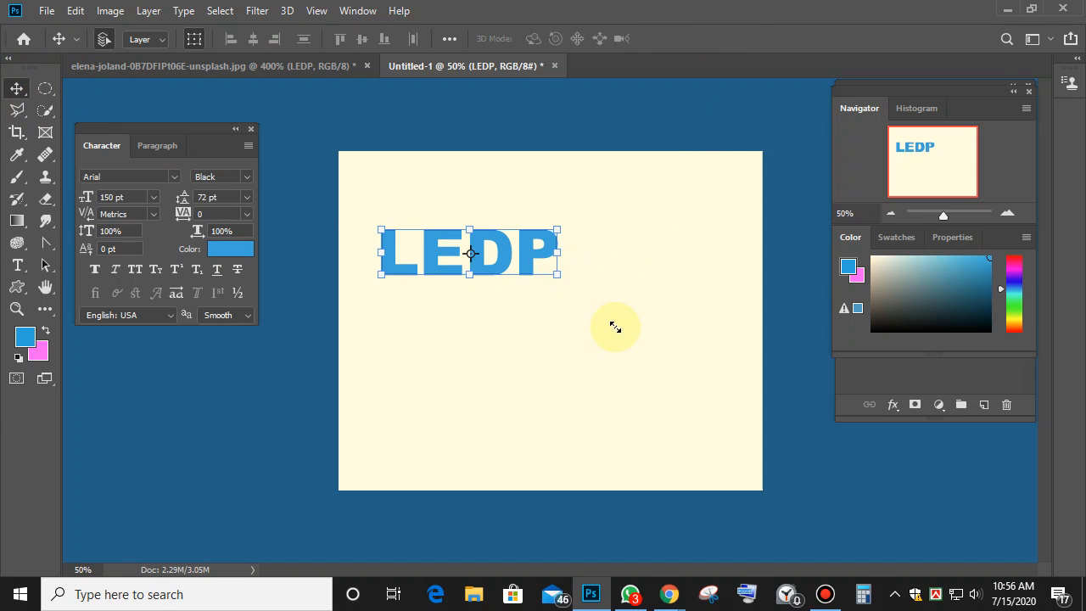
Scale LEDP up to about 281 pt, move it to the top of the page, and commit.
{"action": "left_click_drag", "start_coordinate": [616, 327], "coordinate": [582, 359]}
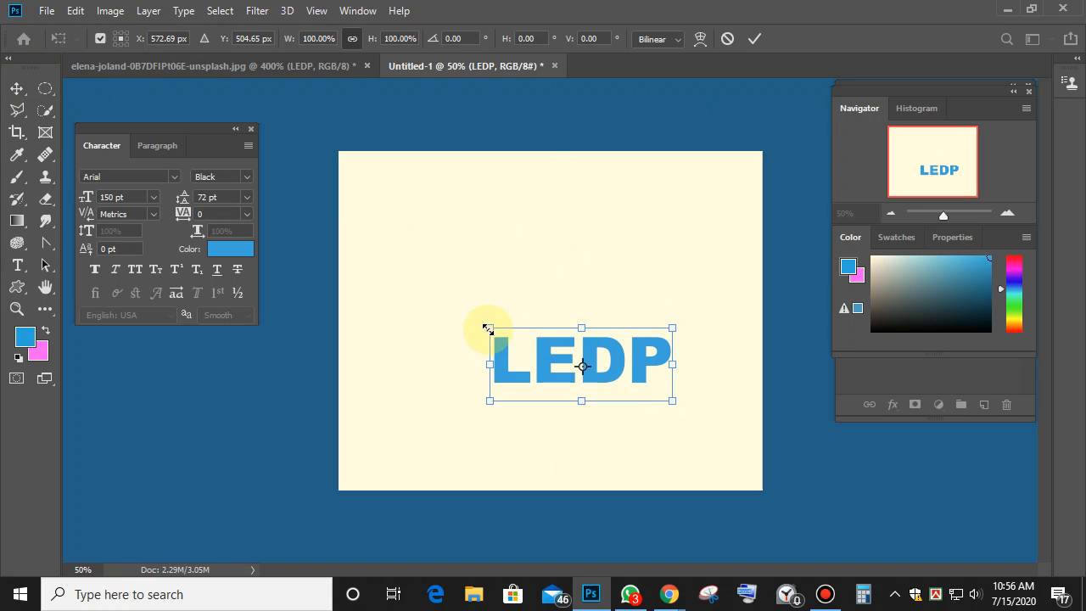
{"action": "left_click_drag", "start_coordinate": [488, 329], "coordinate": [395, 243]}
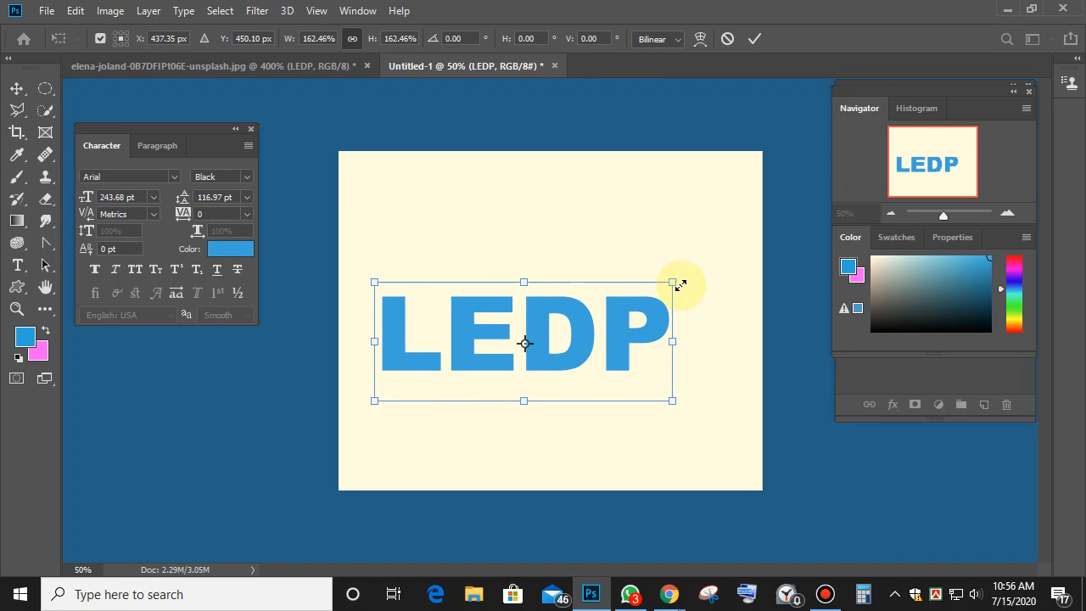
{"action": "left_click_drag", "start_coordinate": [672, 283], "coordinate": [723, 217]}
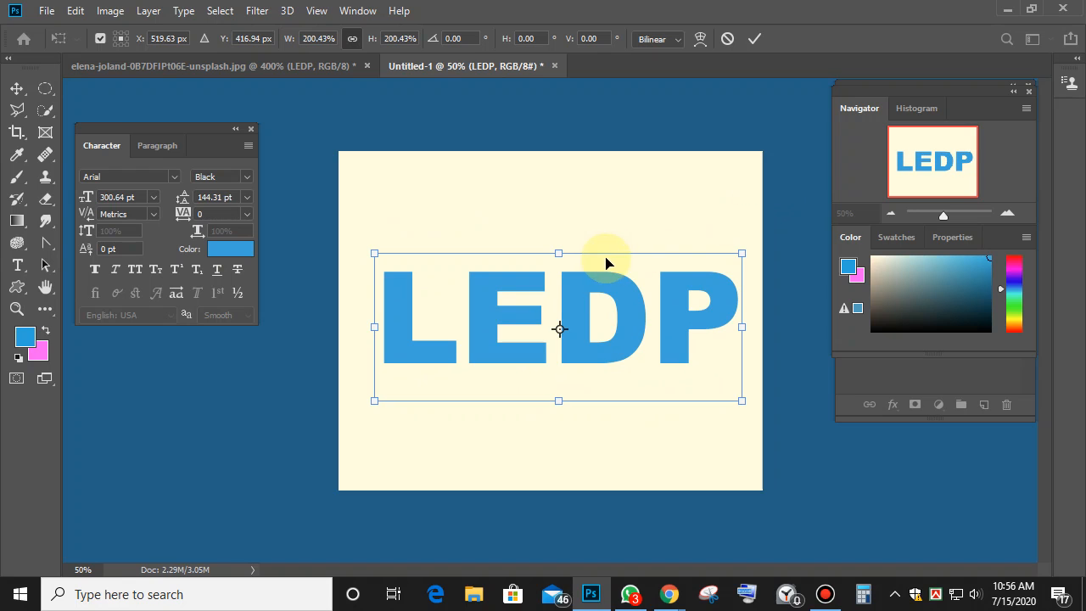
{"action": "left_click_drag", "start_coordinate": [586, 322], "coordinate": [577, 254]}
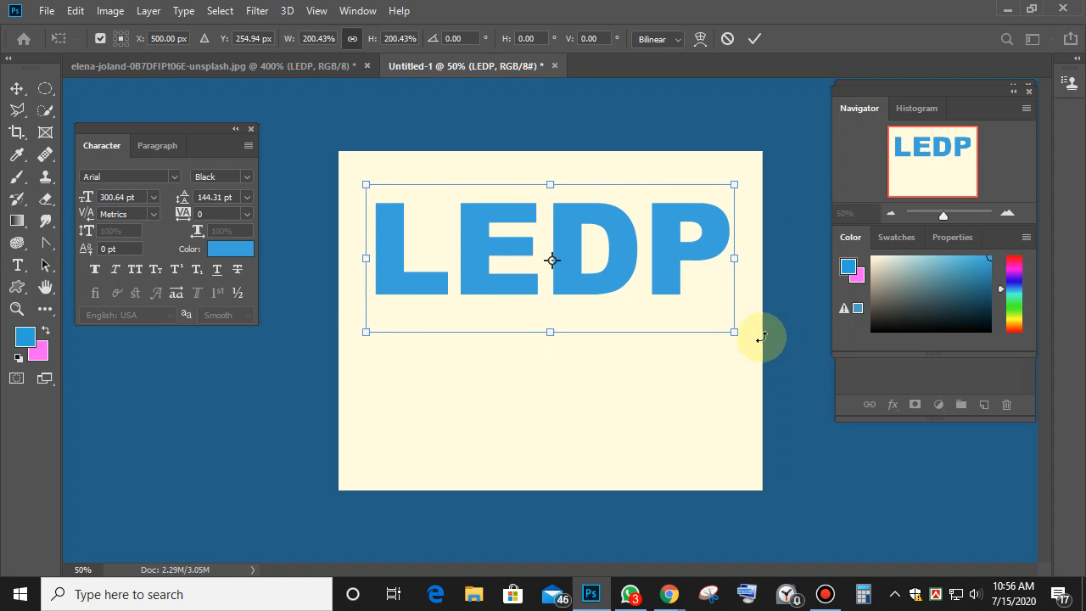
{"action": "left_click_drag", "start_coordinate": [731, 334], "coordinate": [684, 381]}
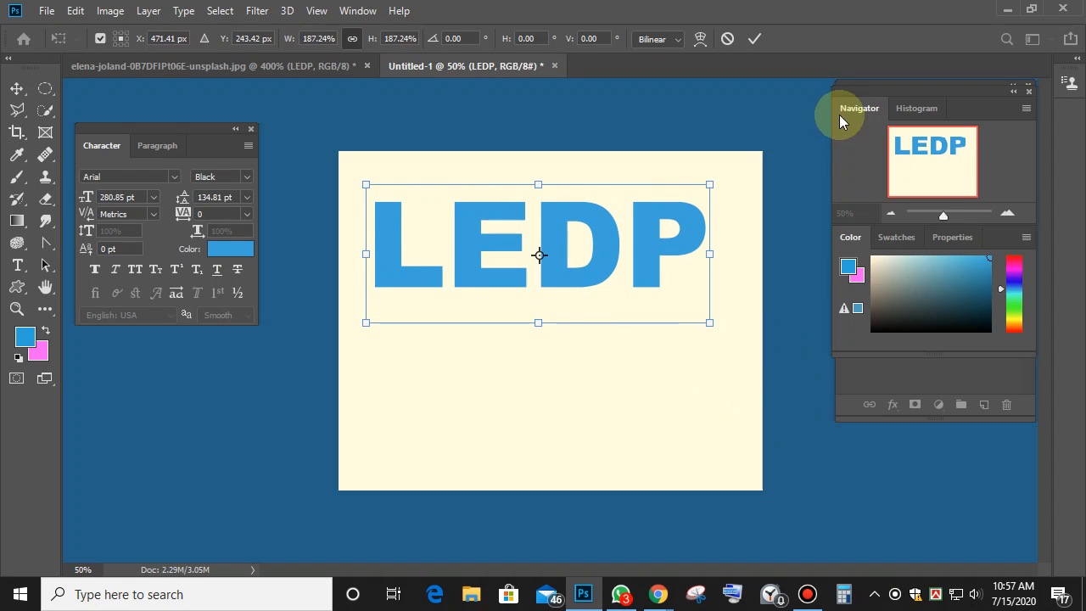
{"action": "left_click", "coordinate": [756, 38]}
{"action": "key", "text": "ctrl+plus"}
{"action": "key", "text": "ctrl+plus"}
{"action": "key", "text": "ctrl+plus"}
{"action": "key", "text": "ctrl+plus"}
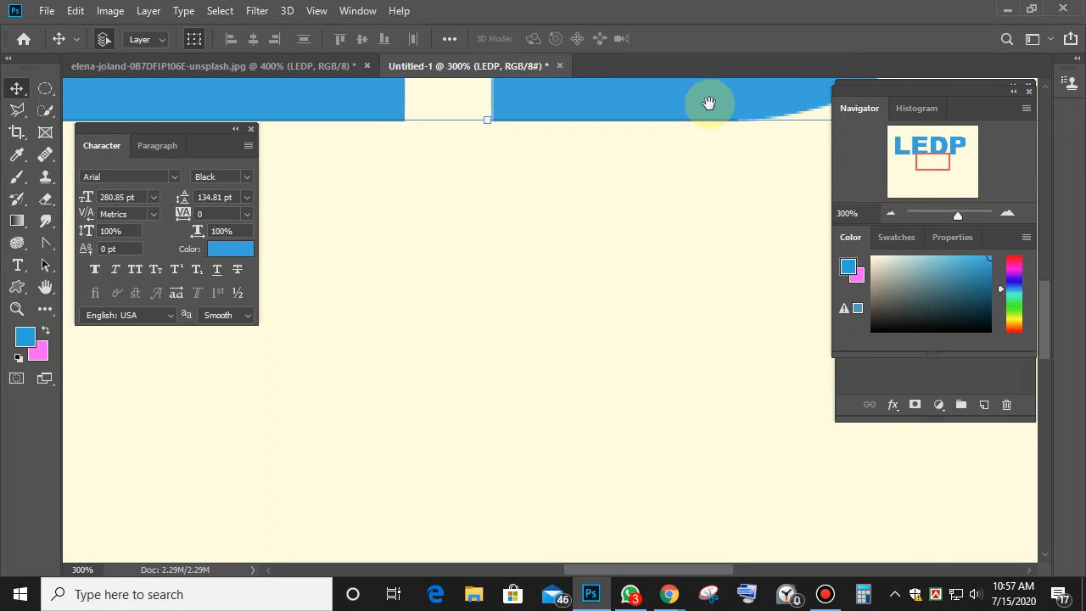
Bring the LEDP letters into view and commit a transform on the text without changes.
{"action": "left_click_drag", "start_coordinate": [538, 93], "coordinate": [458, 481]}
{"action": "left_click_drag", "start_coordinate": [605, 150], "coordinate": [462, 248]}
{"action": "left_click", "coordinate": [12, 88]}
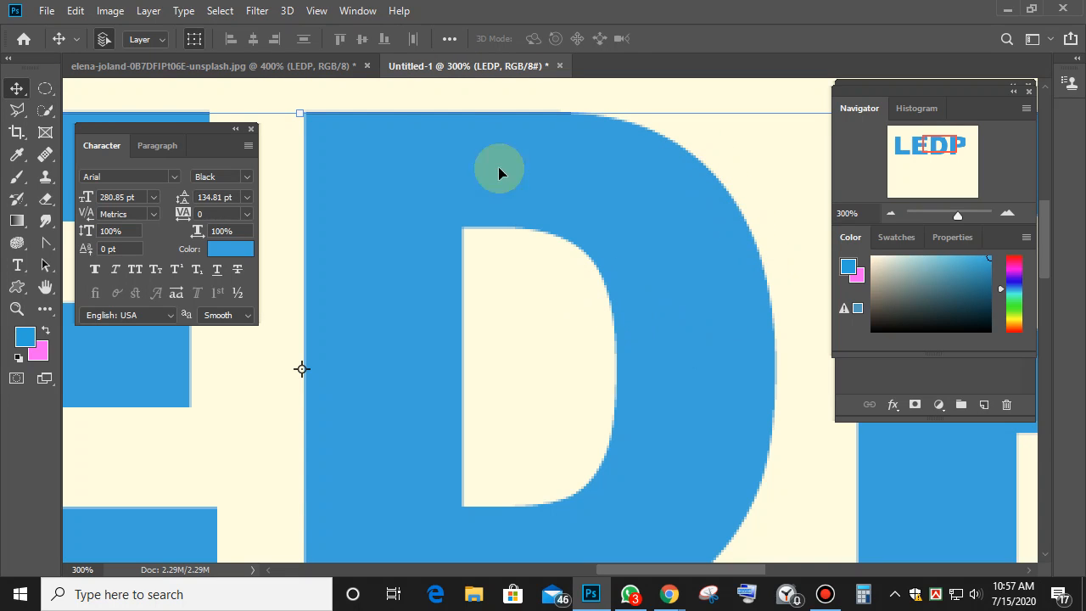
{"action": "left_click", "coordinate": [540, 111]}
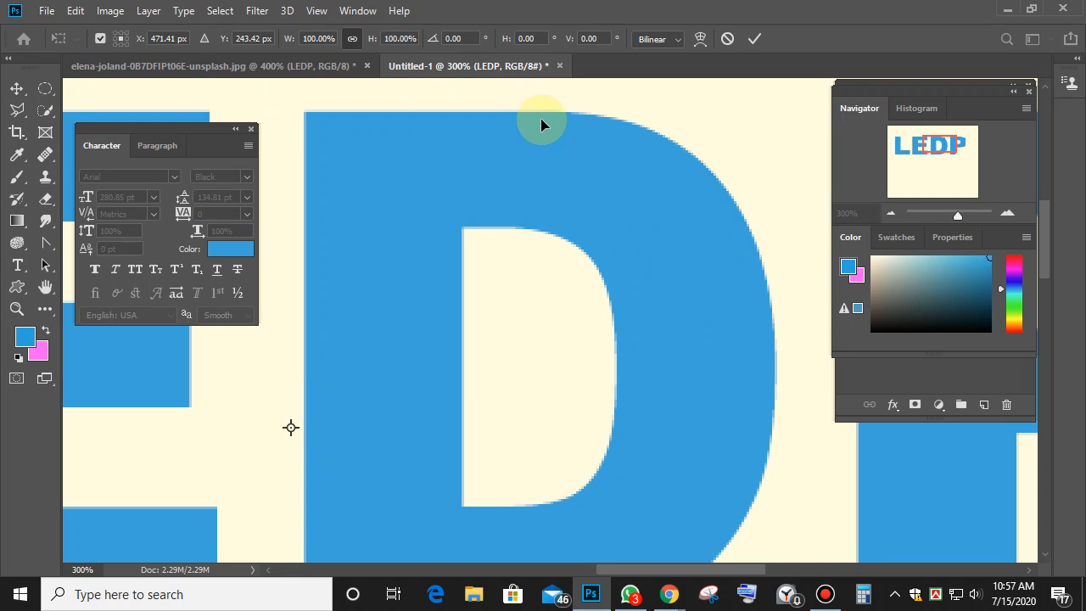
{"action": "left_click", "coordinate": [763, 38]}
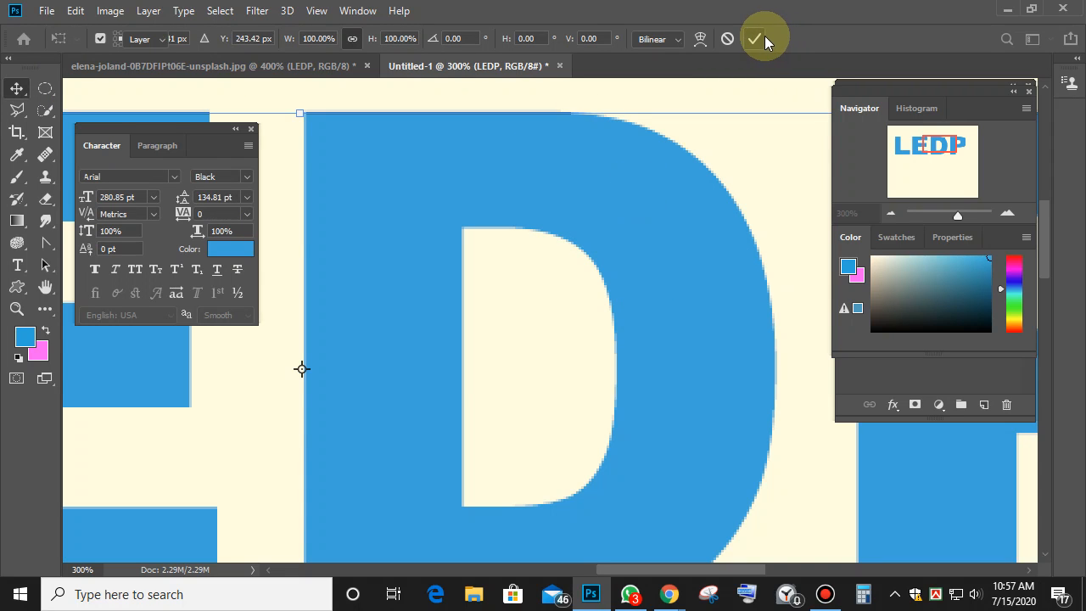
Set LEDP's anti-aliasing to None, then zoom in closely on the letters D and E.
{"action": "left_click", "coordinate": [26, 268]}
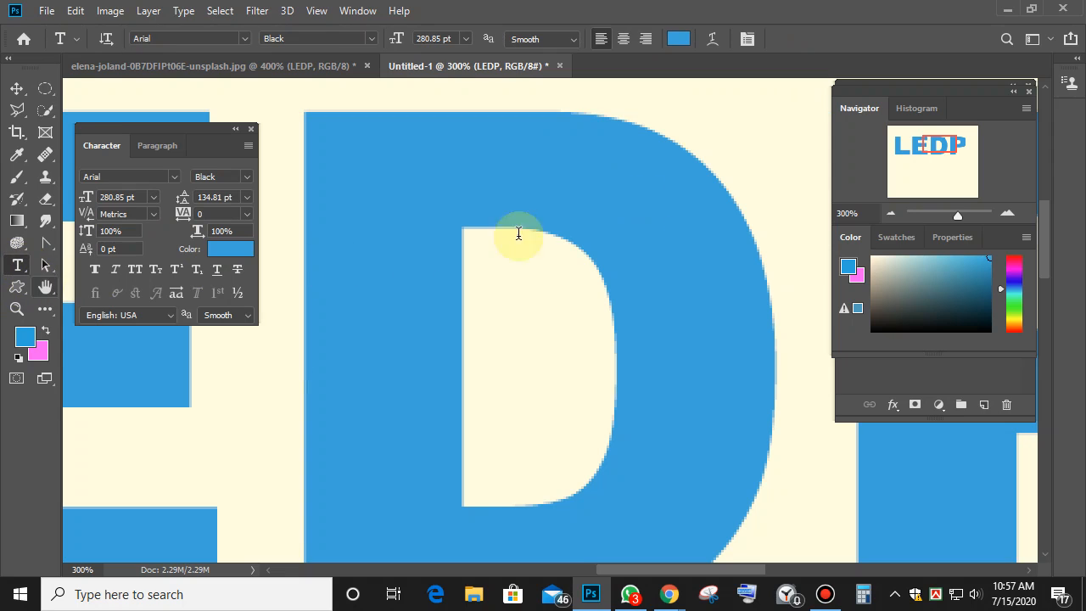
{"action": "left_click", "coordinate": [571, 38]}
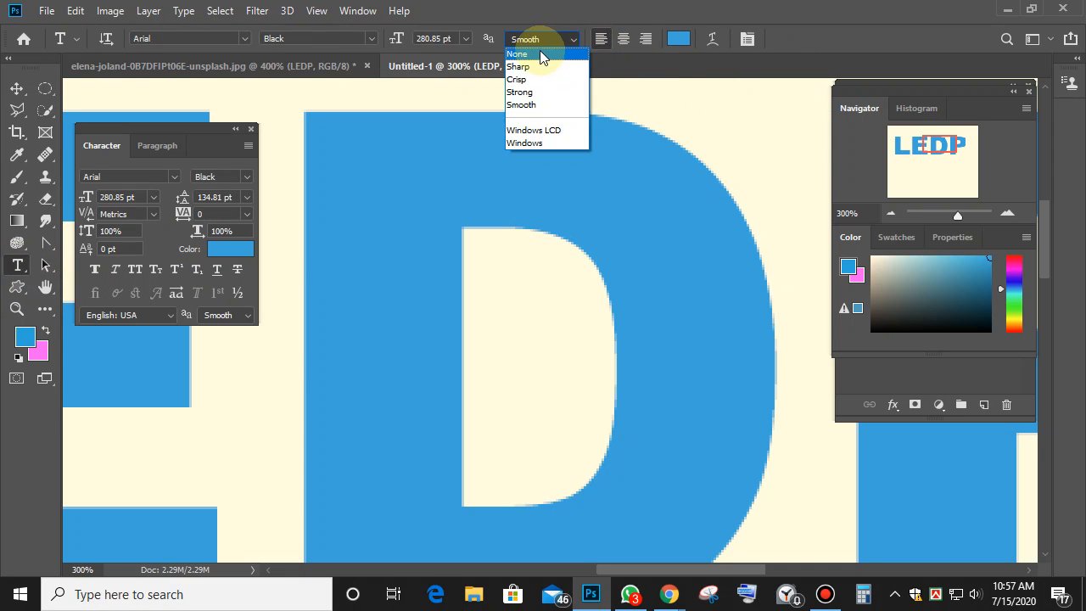
{"action": "left_click", "coordinate": [538, 49]}
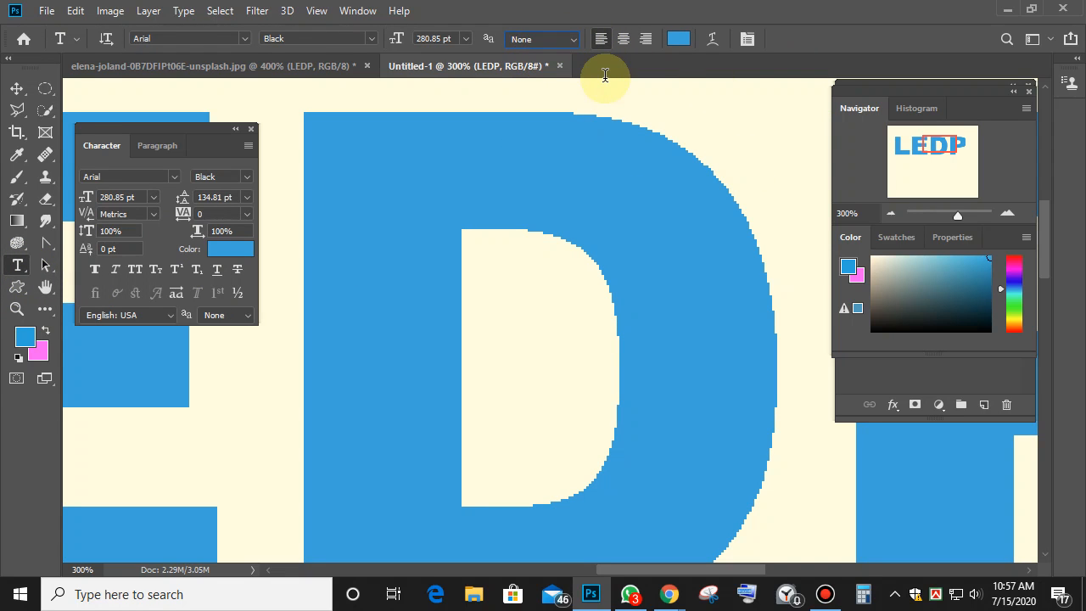
{"action": "key", "text": "ctrl+minus"}
{"action": "key", "text": "ctrl+minus"}
{"action": "key", "text": "ctrl+minus"}
{"action": "key", "text": "ctrl+minus"}
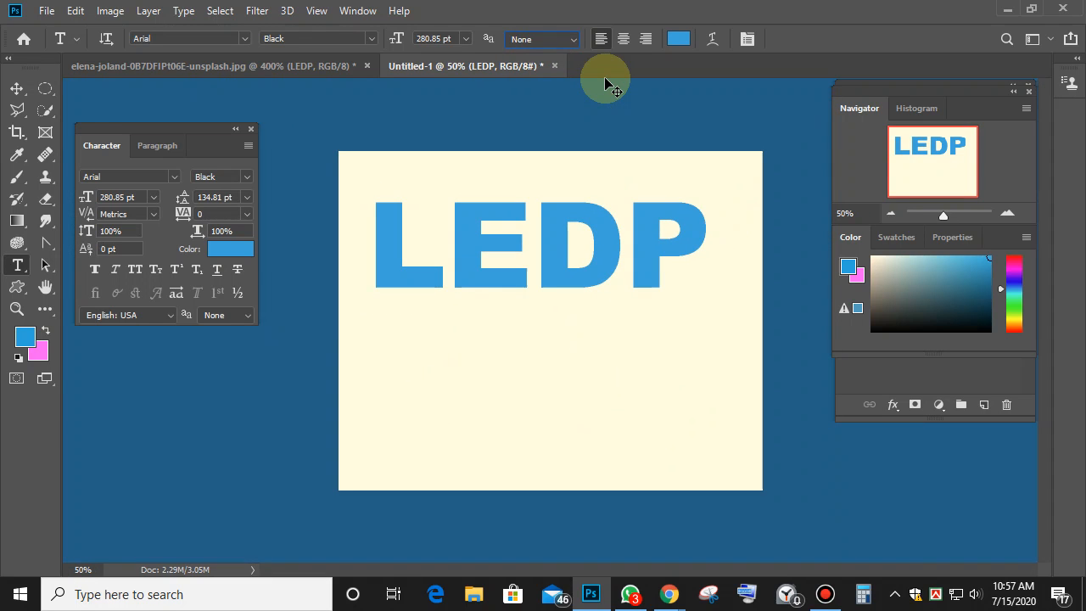
{"action": "key", "text": "ctrl+plus"}
{"action": "key", "text": "ctrl+plus"}
{"action": "key", "text": "ctrl+plus"}
{"action": "key", "text": "ctrl+plus"}
{"action": "key", "text": "ctrl+plus"}
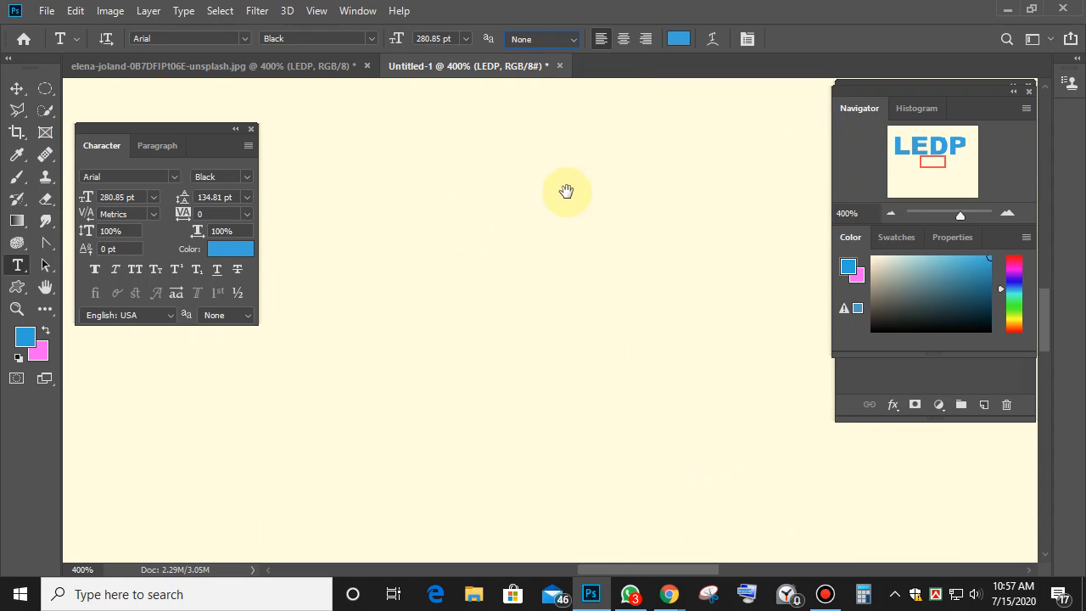
{"action": "left_click_drag", "start_coordinate": [565, 189], "coordinate": [208, 320]}
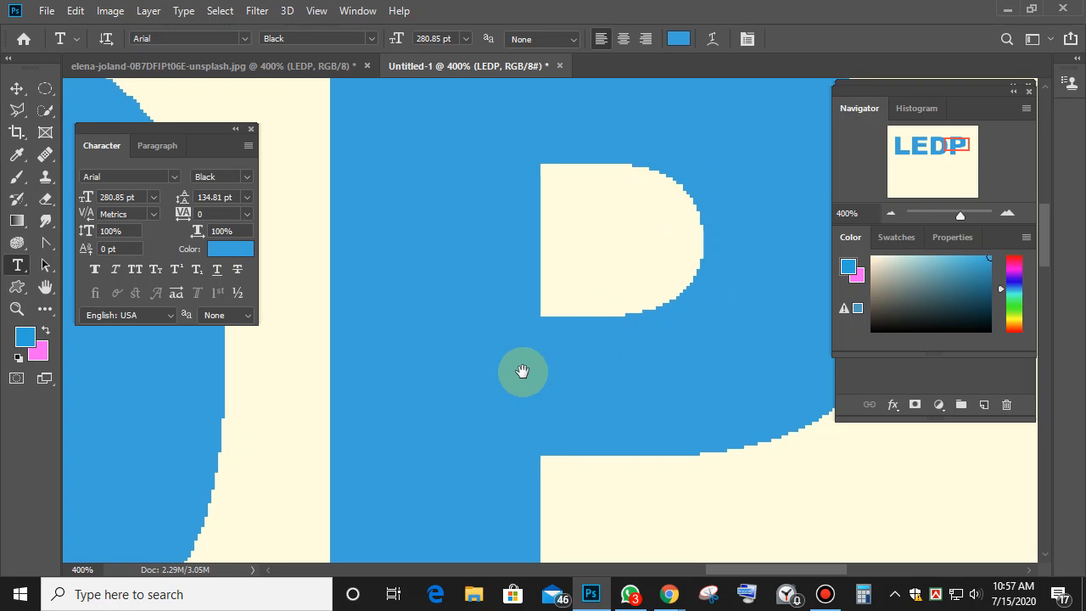
{"action": "left_click_drag", "start_coordinate": [524, 368], "coordinate": [807, 328]}
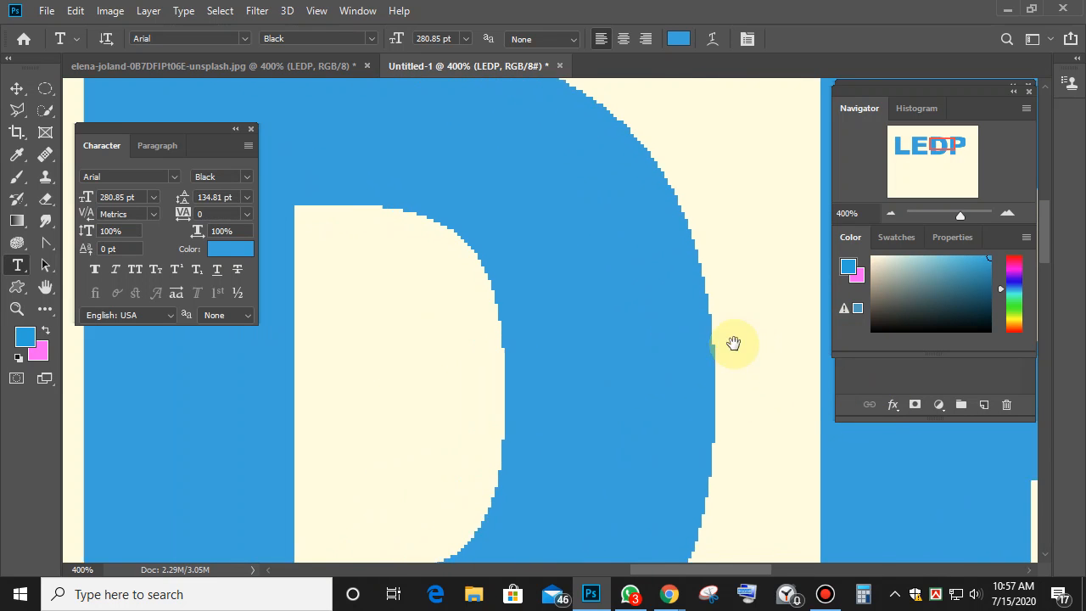
Try Sharp, Smooth and Windows LCD anti-aliasing on LEDP, undoing Sharp.
{"action": "left_click", "coordinate": [567, 39]}
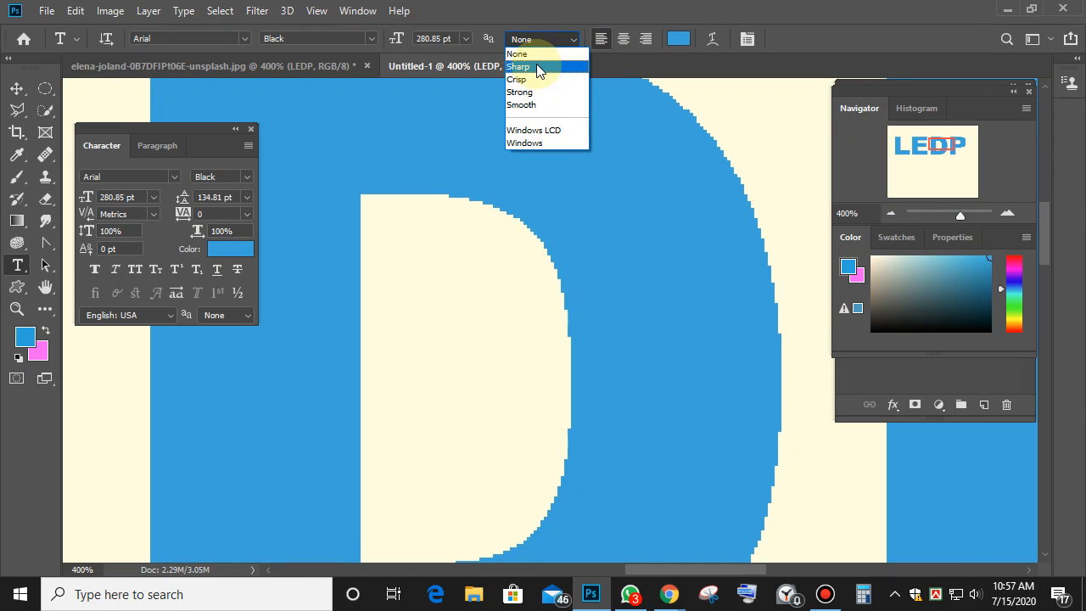
{"action": "left_click", "coordinate": [539, 68]}
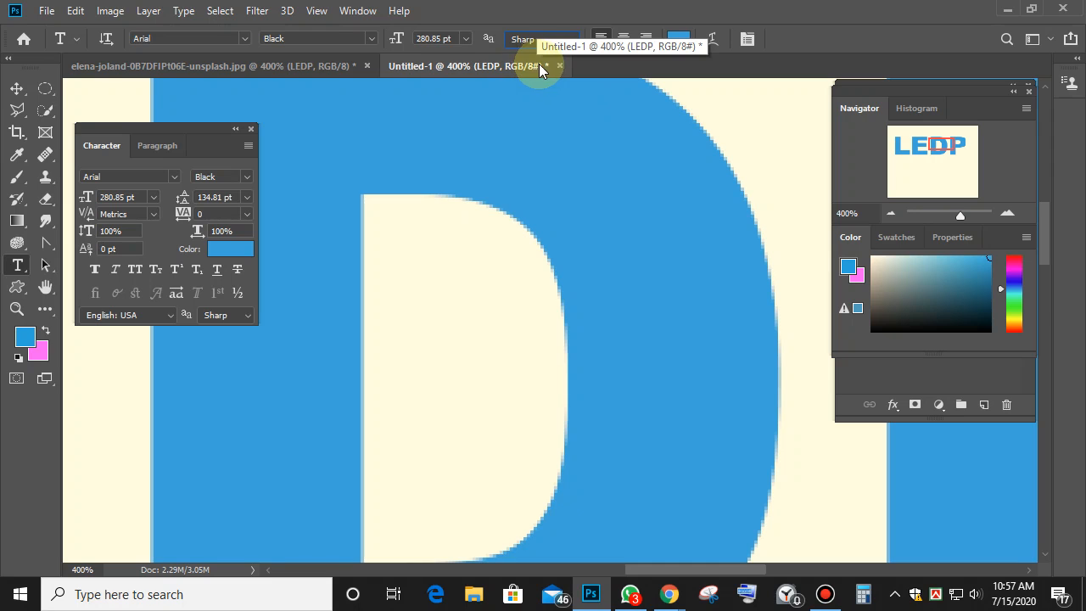
{"action": "key", "text": "ctrl+z"}
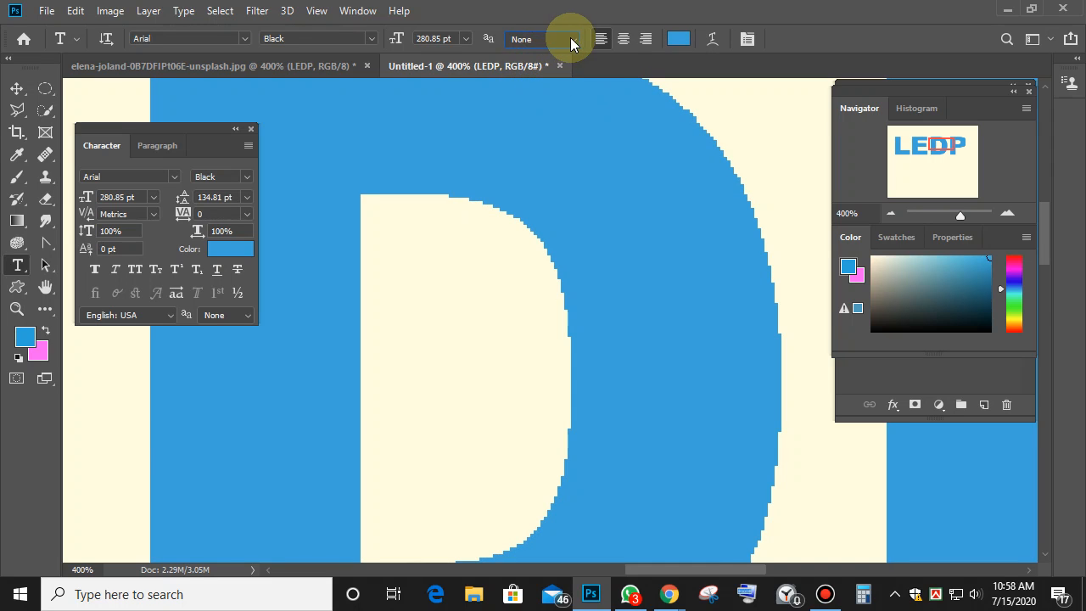
{"action": "left_click", "coordinate": [571, 39]}
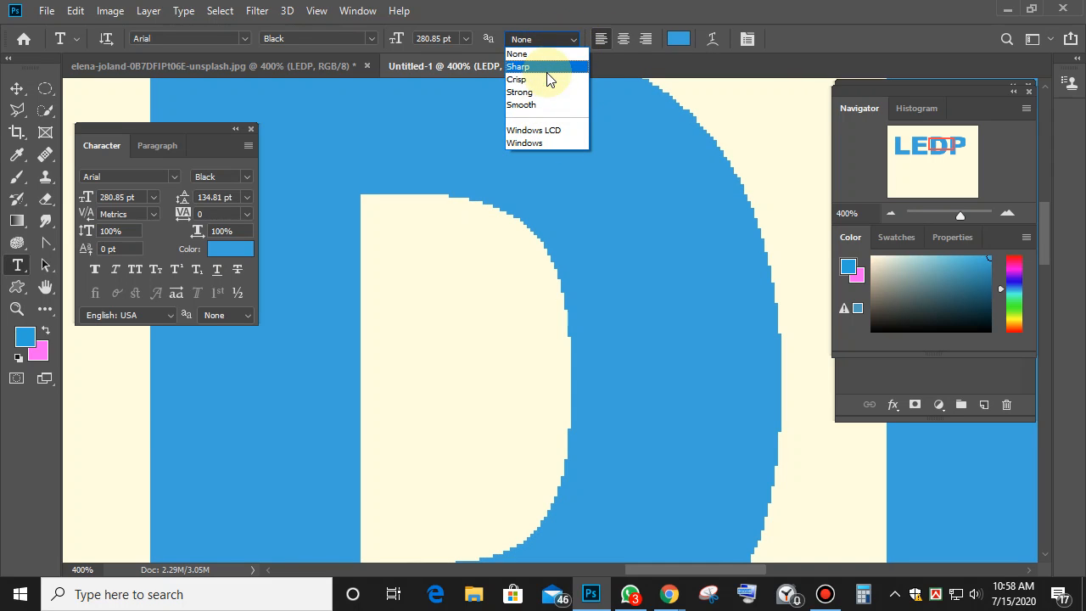
{"action": "left_click", "coordinate": [545, 105]}
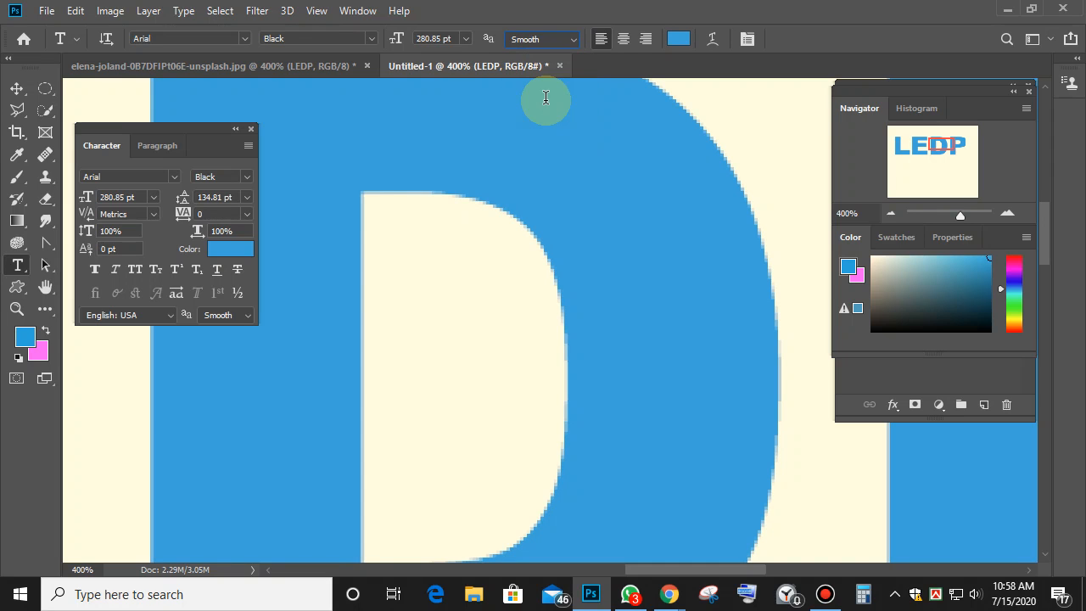
{"action": "left_click", "coordinate": [562, 39]}
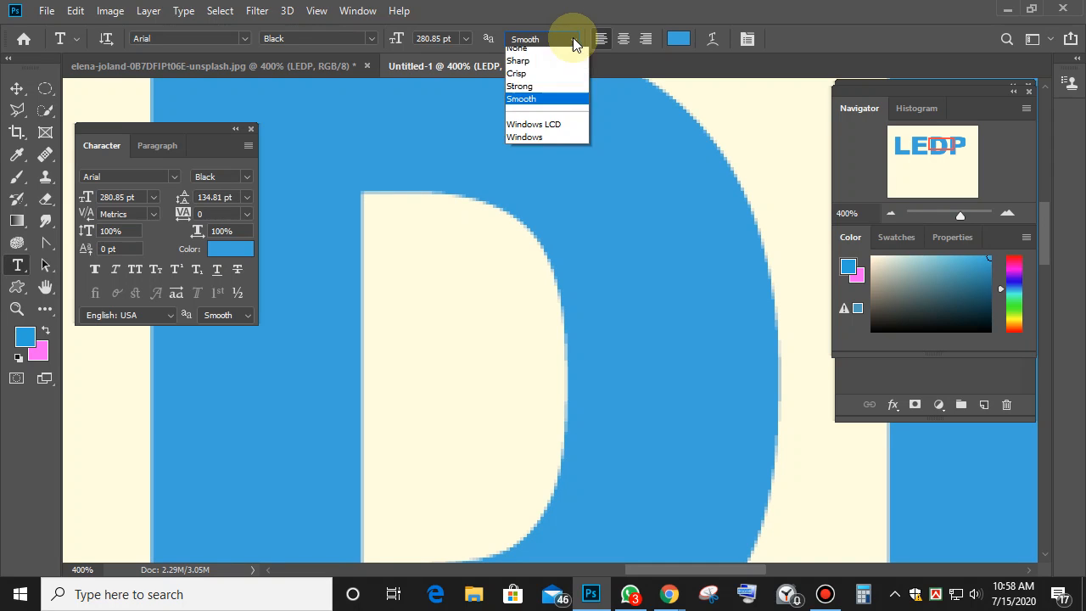
{"action": "left_click", "coordinate": [548, 128]}
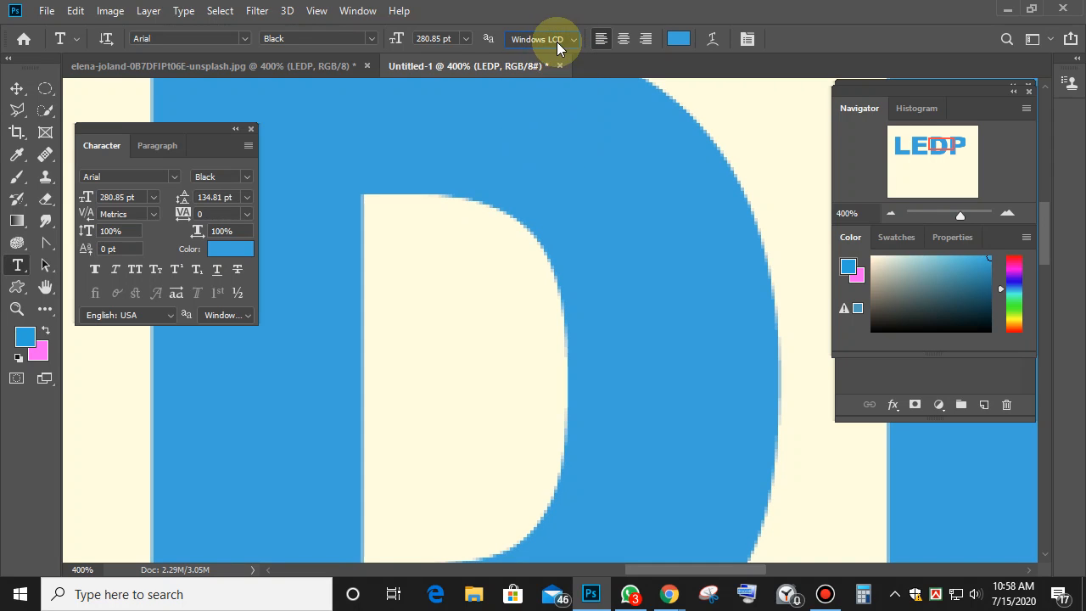
Try Windows and Crisp smoothing, then settle on None for LEDP.
{"action": "left_click", "coordinate": [557, 42]}
{"action": "left_click", "coordinate": [556, 144]}
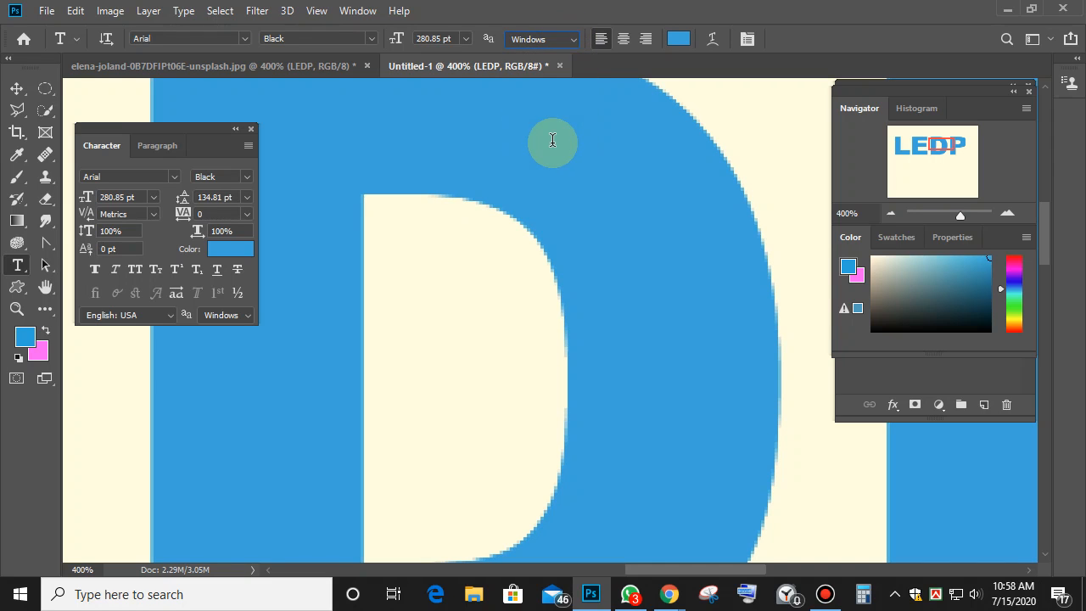
{"action": "left_click", "coordinate": [558, 40]}
{"action": "left_click", "coordinate": [549, 79]}
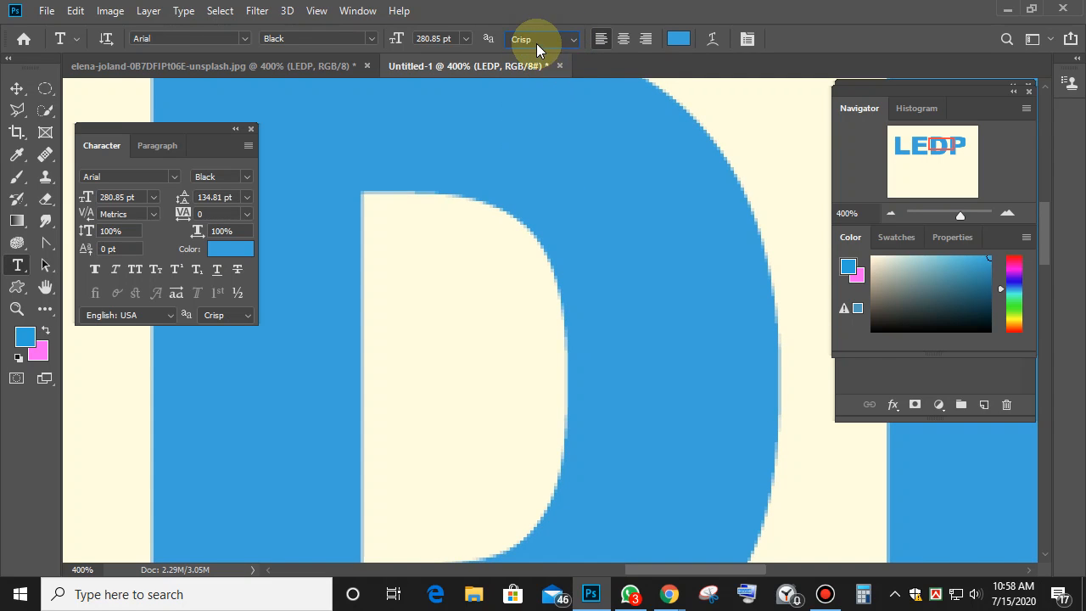
{"action": "left_click", "coordinate": [536, 43]}
{"action": "left_click", "coordinate": [528, 52]}
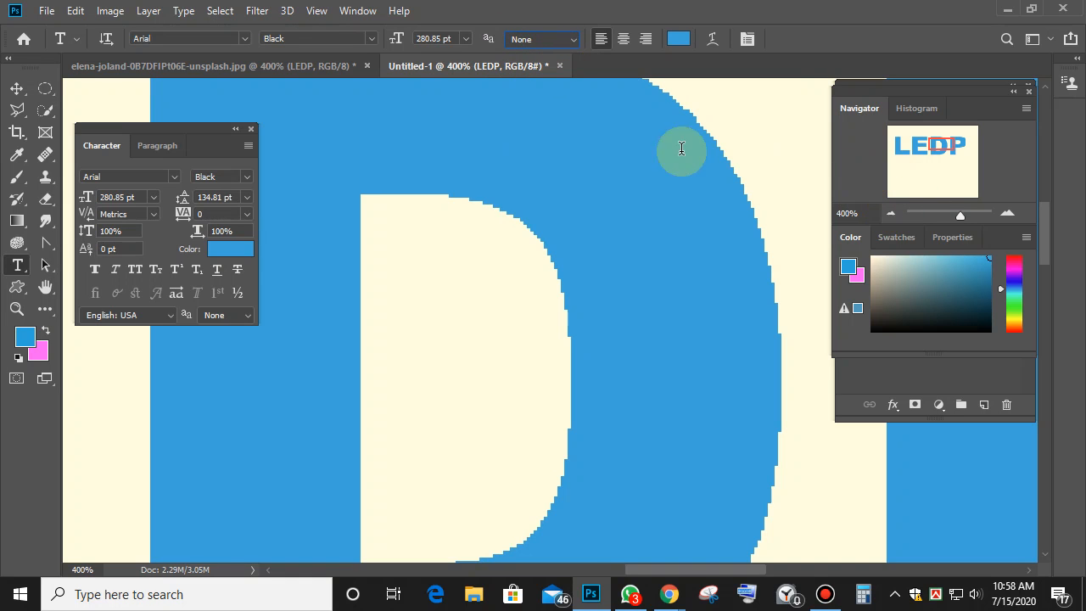
Zoom out with the Navigator until the whole page fits.
{"action": "left_click", "coordinate": [889, 214]}
{"action": "left_click", "coordinate": [890, 214]}
{"action": "left_click", "coordinate": [890, 213]}
{"action": "left_click", "coordinate": [890, 214]}
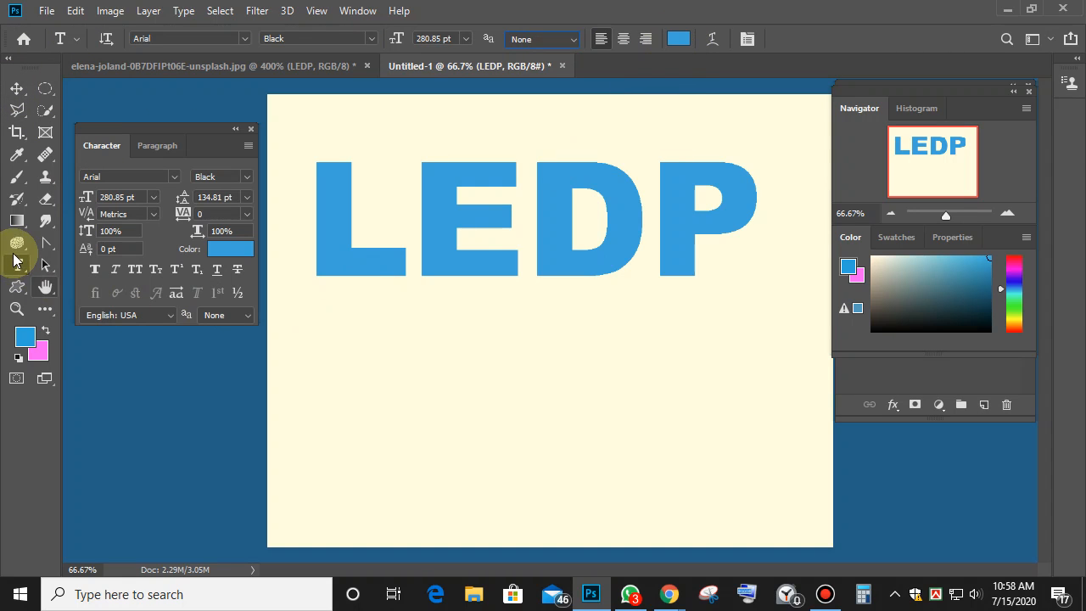
Try blue, pink and magenta text colours and accept magenta.
{"action": "left_click", "coordinate": [531, 218]}
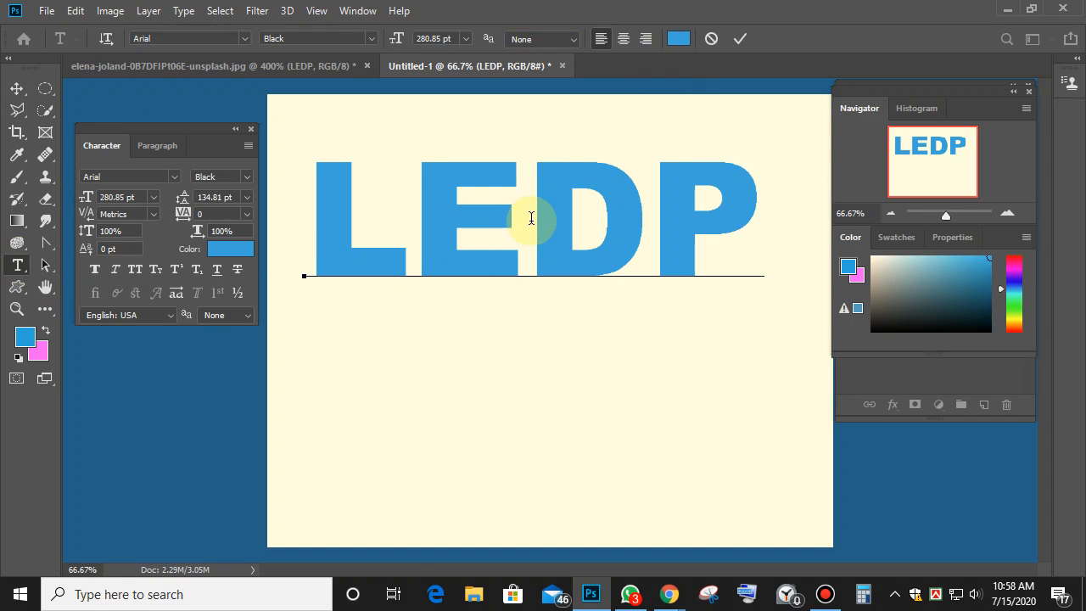
{"action": "left_click", "coordinate": [678, 39]}
{"action": "left_click", "coordinate": [717, 161]}
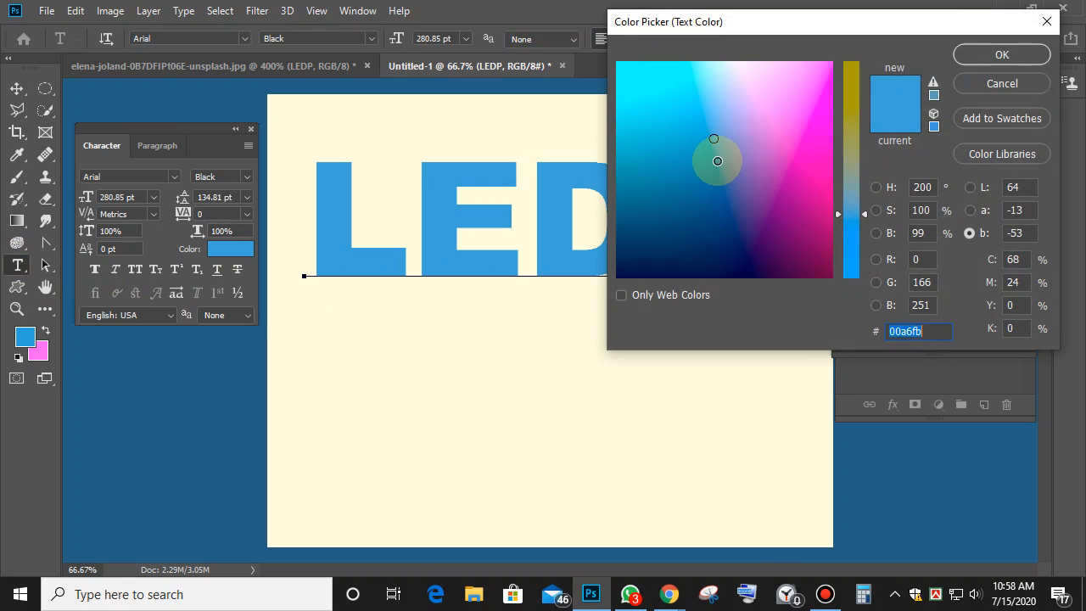
{"action": "left_click", "coordinate": [774, 104]}
{"action": "left_click", "coordinate": [775, 165]}
{"action": "left_click", "coordinate": [1002, 55]}
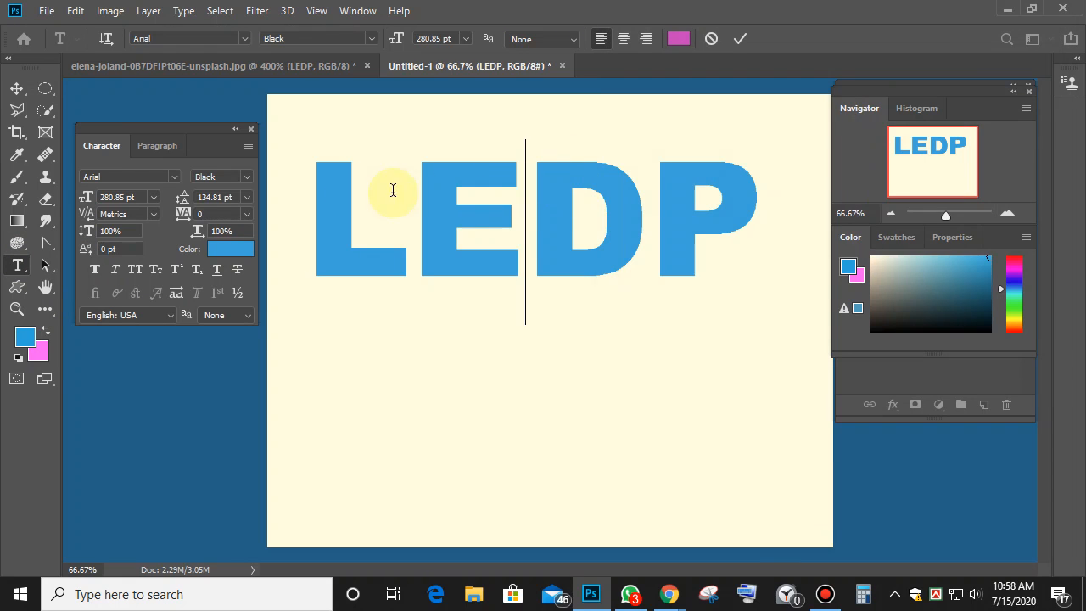
Select all the LEDP letters and make them pink in the Color Picker.
{"action": "left_click_drag", "start_coordinate": [308, 189], "coordinate": [766, 203]}
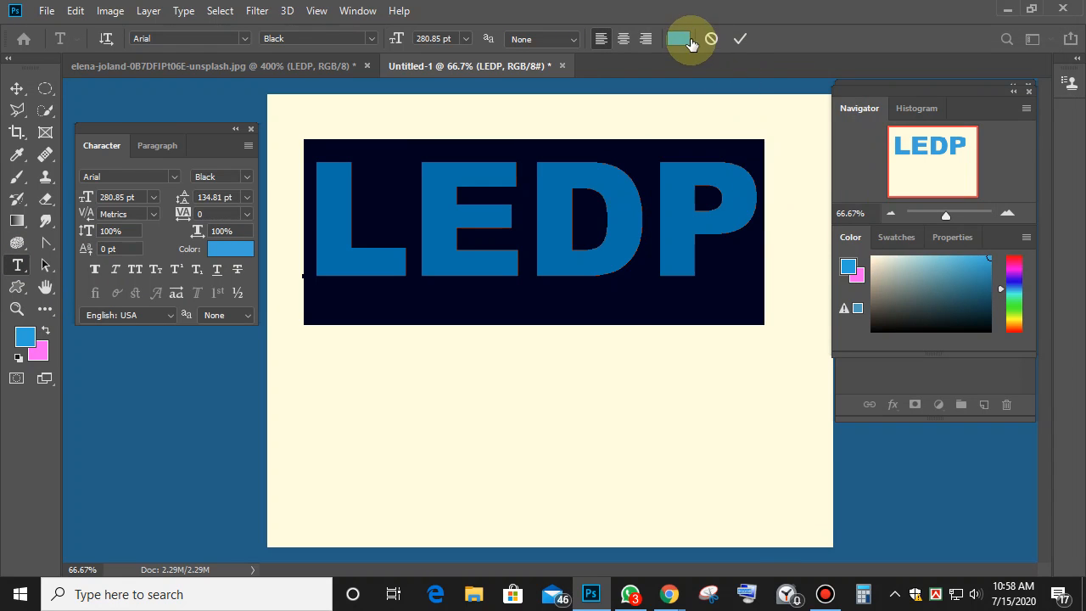
{"action": "left_click", "coordinate": [678, 38]}
{"action": "left_click_drag", "start_coordinate": [900, 18], "coordinate": [824, 292]}
{"action": "left_click_drag", "start_coordinate": [739, 395], "coordinate": [668, 394]}
{"action": "left_click_drag", "start_coordinate": [828, 309], "coordinate": [925, 101]}
{"action": "left_click", "coordinate": [812, 174]}
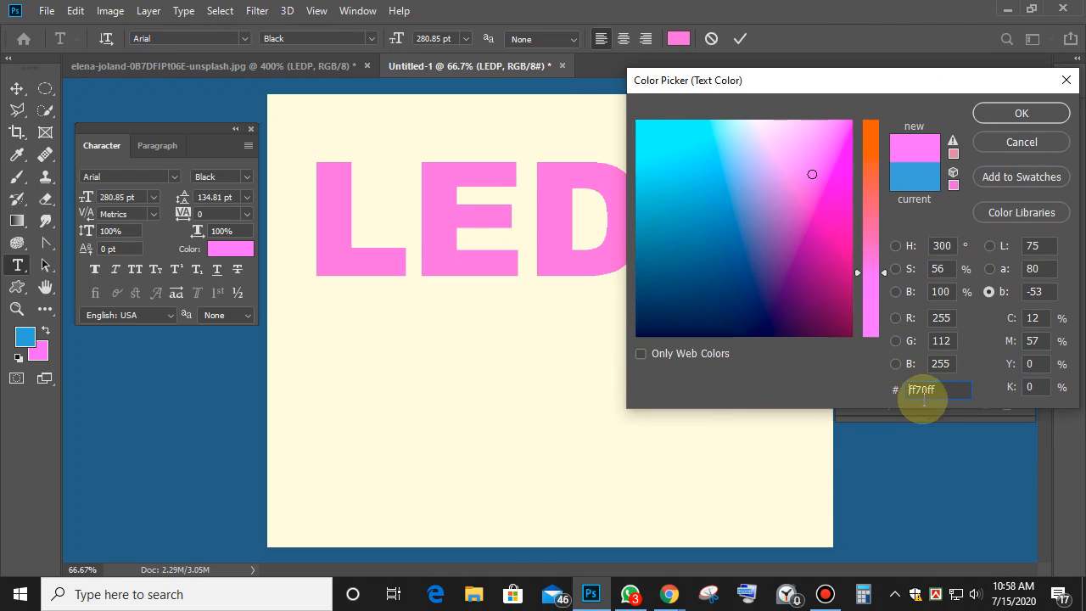
{"action": "left_click_drag", "start_coordinate": [937, 390], "coordinate": [902, 389]}
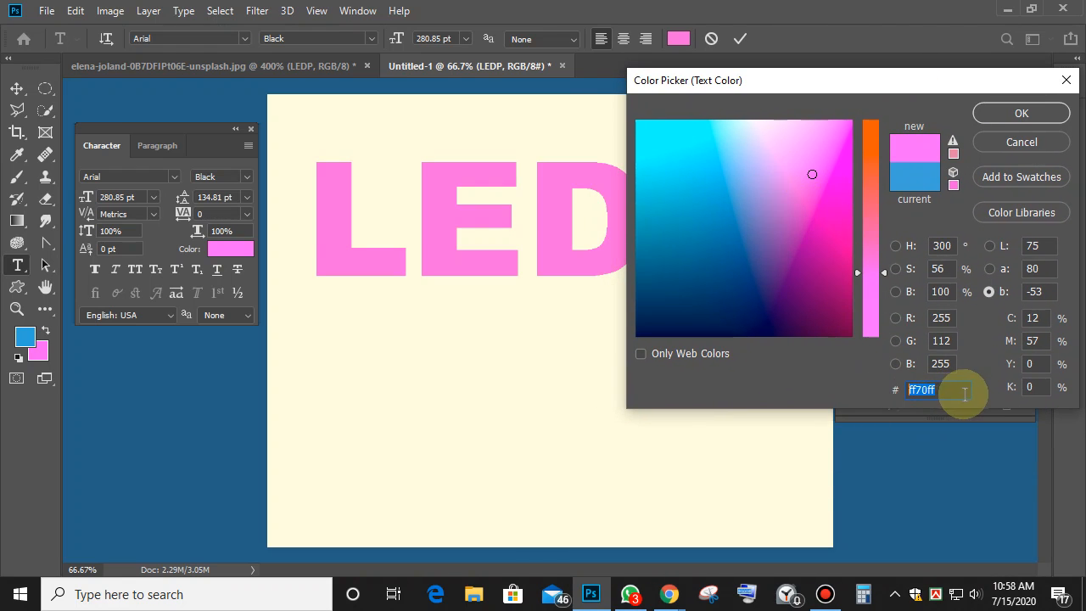
Try several blues and cyan for LEDP, settling on deep blue 0070a9.
{"action": "left_click", "coordinate": [706, 214]}
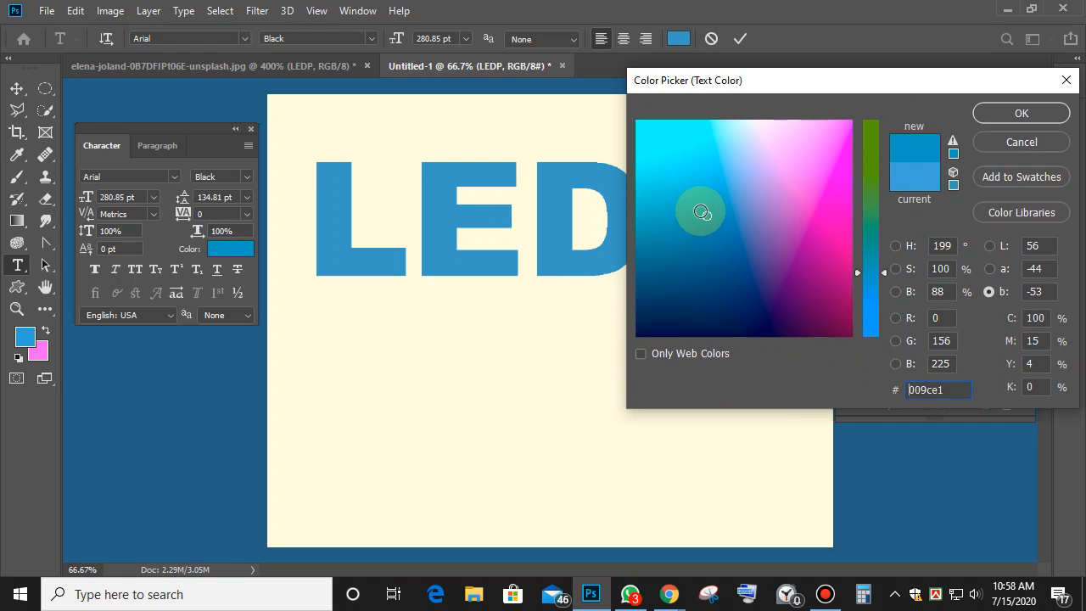
{"action": "left_click", "coordinate": [744, 229]}
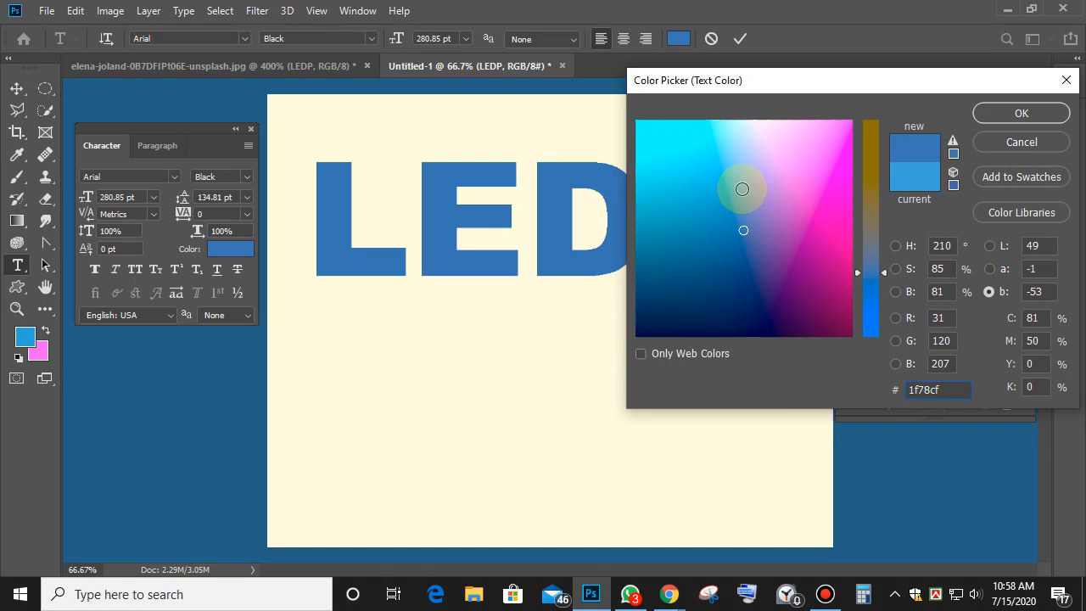
{"action": "left_click", "coordinate": [741, 188]}
{"action": "left_click", "coordinate": [739, 196]}
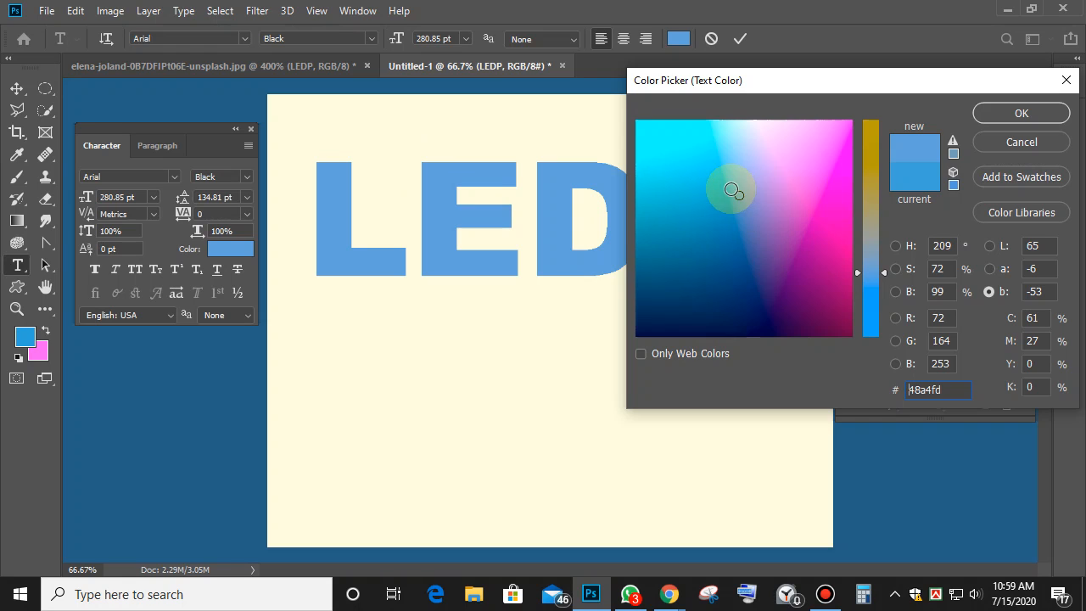
{"action": "left_click", "coordinate": [726, 183]}
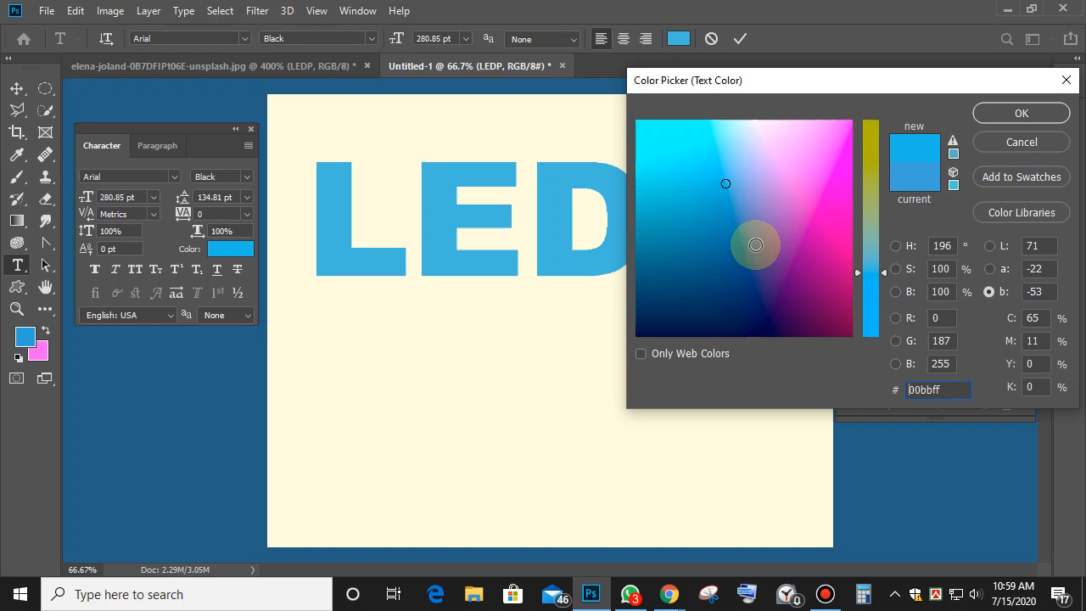
{"action": "left_click", "coordinate": [743, 243]}
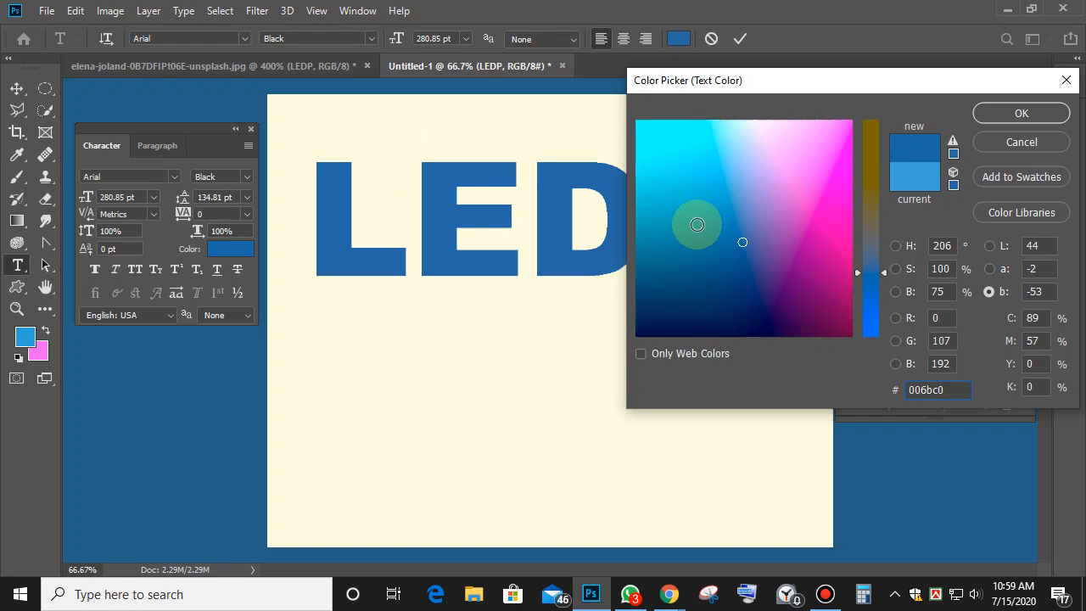
{"action": "mouse_move", "coordinate": [680, 249]}
{"action": "left_mouse_down"}
{"action": "mouse_move", "coordinate": [655, 261]}
{"action": "mouse_move", "coordinate": [667, 250]}
{"action": "mouse_move", "coordinate": [664, 259]}
{"action": "left_mouse_up"}
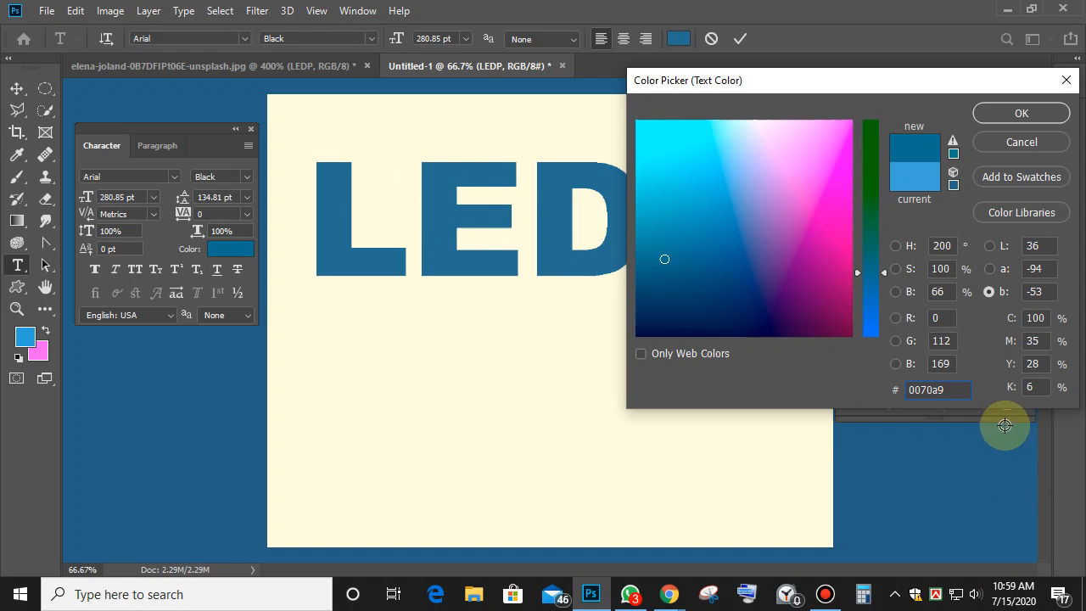
Copy the 0070a9 hex code and apply the colour to LEDP.
{"action": "double_click", "coordinate": [914, 390]}
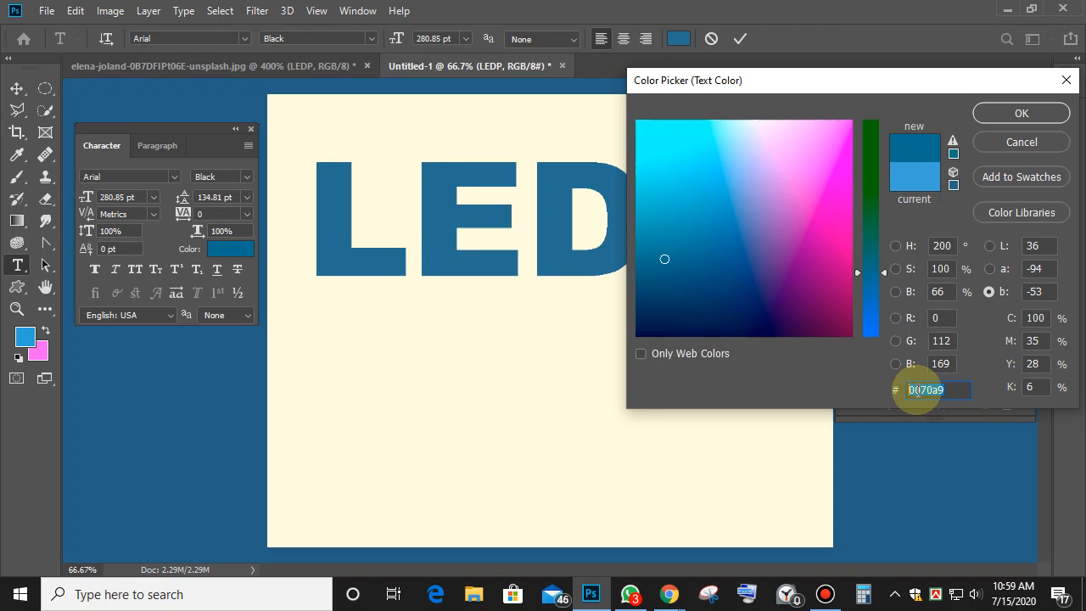
{"action": "right_click", "coordinate": [916, 391]}
{"action": "left_click", "coordinate": [902, 209]}
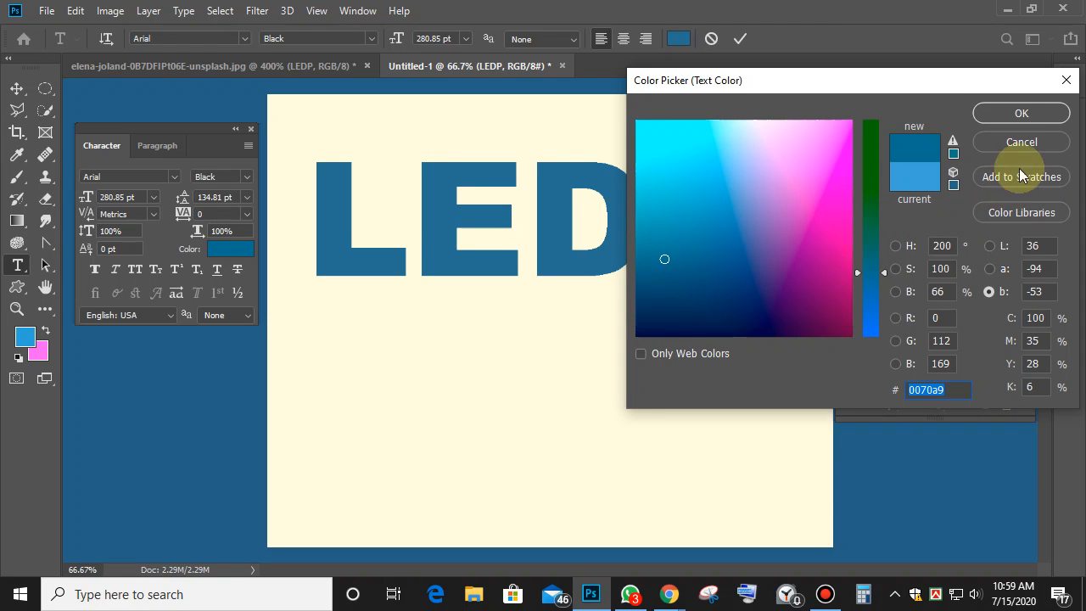
{"action": "left_click", "coordinate": [1021, 112]}
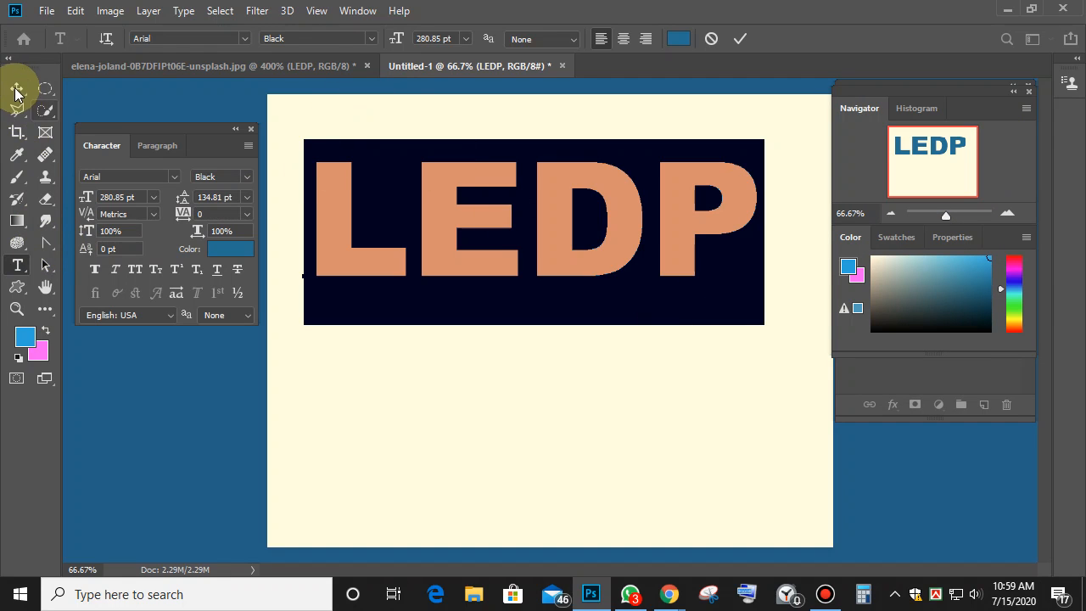
Set a 20 pt font size, then undo it after it shrinks LEDP.
{"action": "left_click", "coordinate": [17, 90]}
{"action": "left_click", "coordinate": [17, 264]}
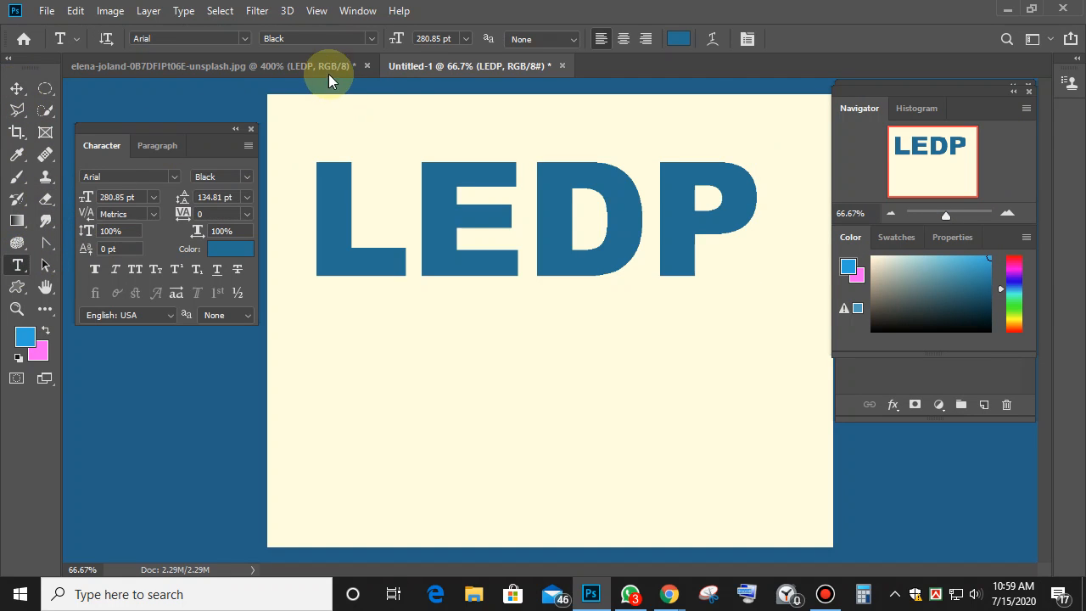
{"action": "left_click", "coordinate": [467, 41]}
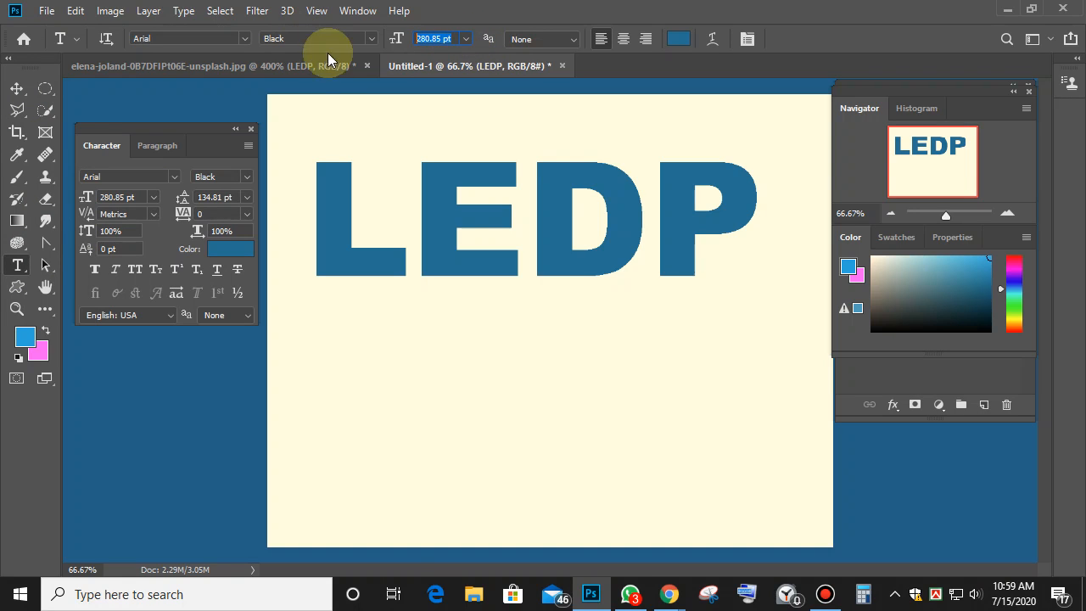
{"action": "type", "text": "20"}
{"action": "key", "text": "Return"}
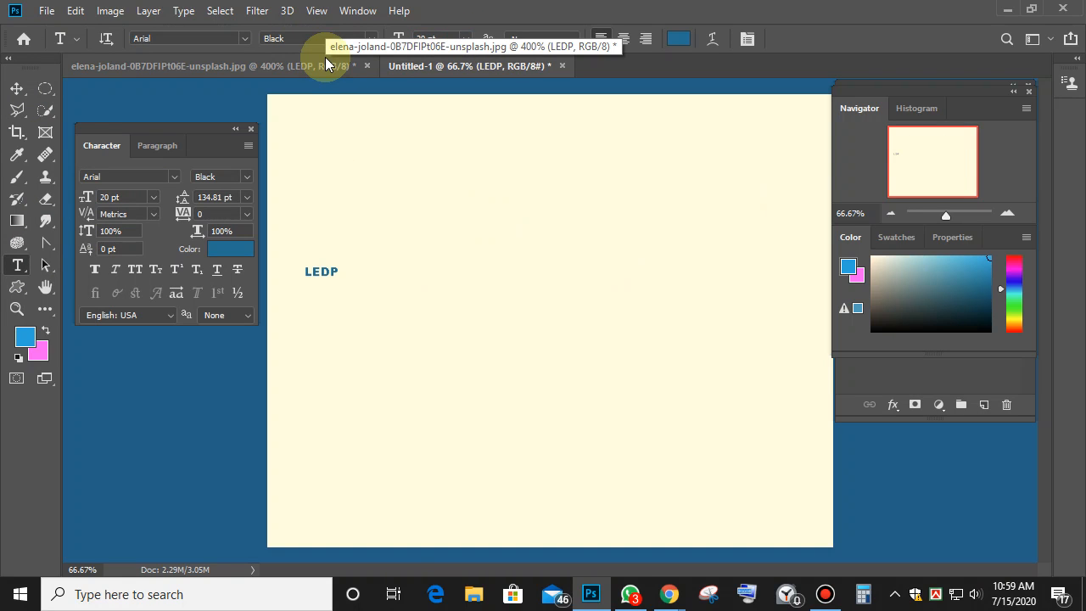
{"action": "key", "text": "ctrl+z"}
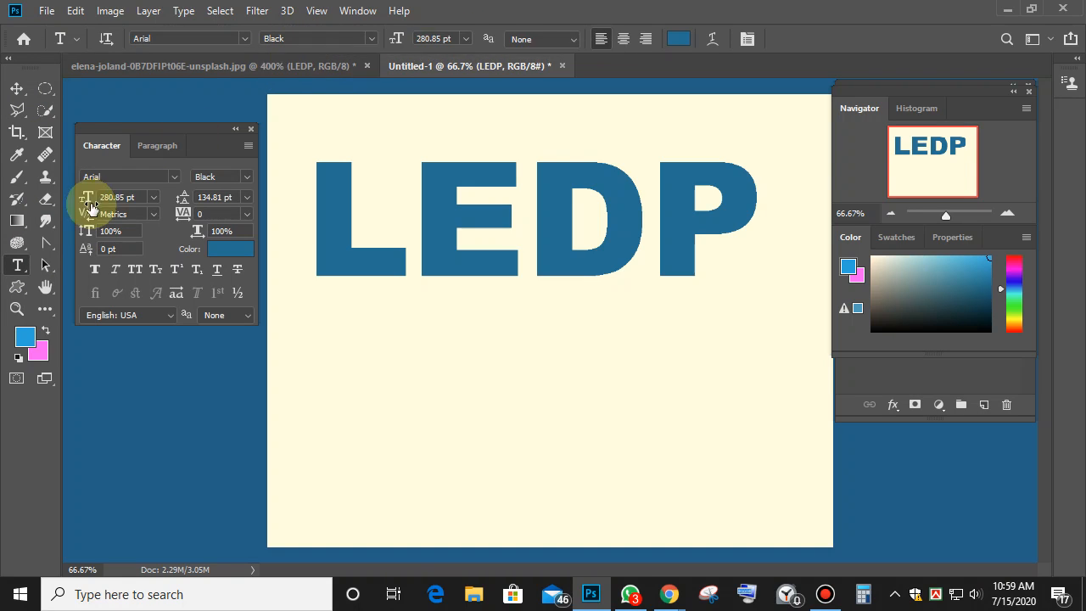
Add a 20 pt '0070a9' text label and move it to the top-right corner.
{"action": "left_click", "coordinate": [19, 265]}
{"action": "left_click", "coordinate": [337, 369]}
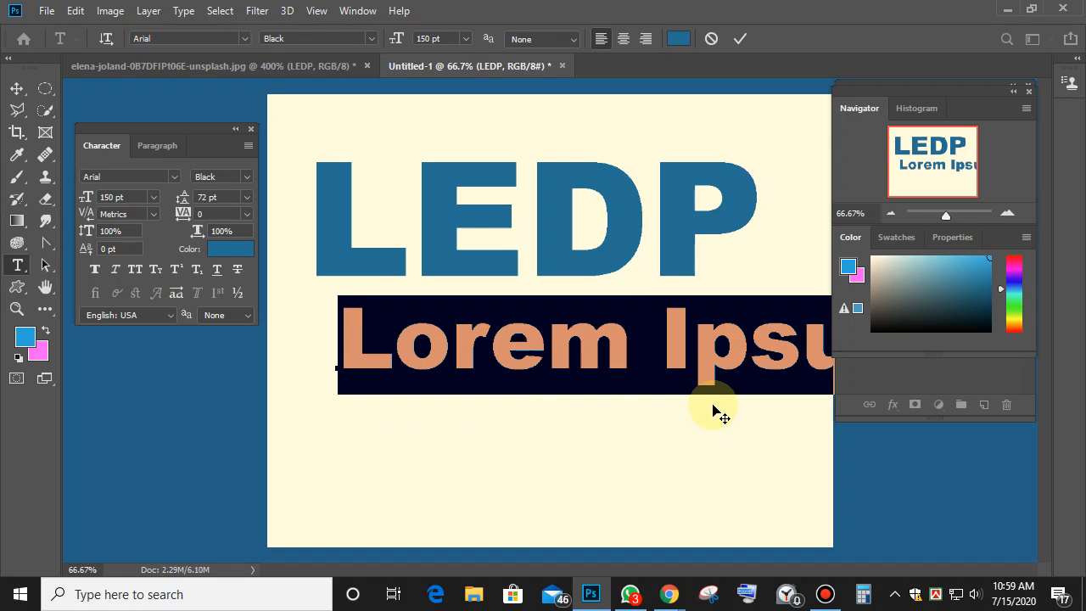
{"action": "left_click", "coordinate": [430, 39]}
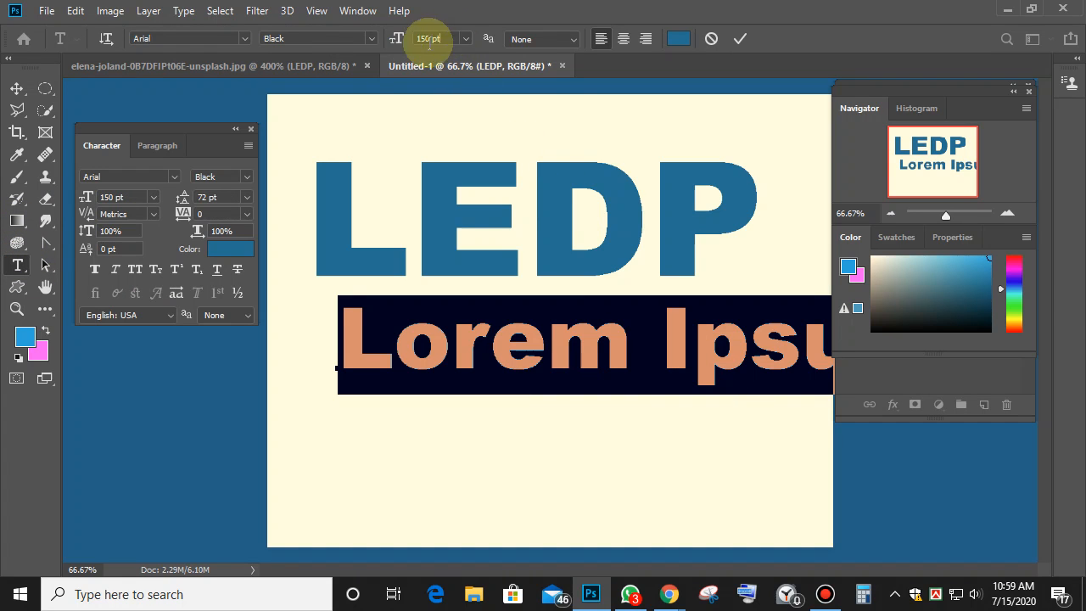
{"action": "type", "text": "20"}
{"action": "key", "text": "Return"}
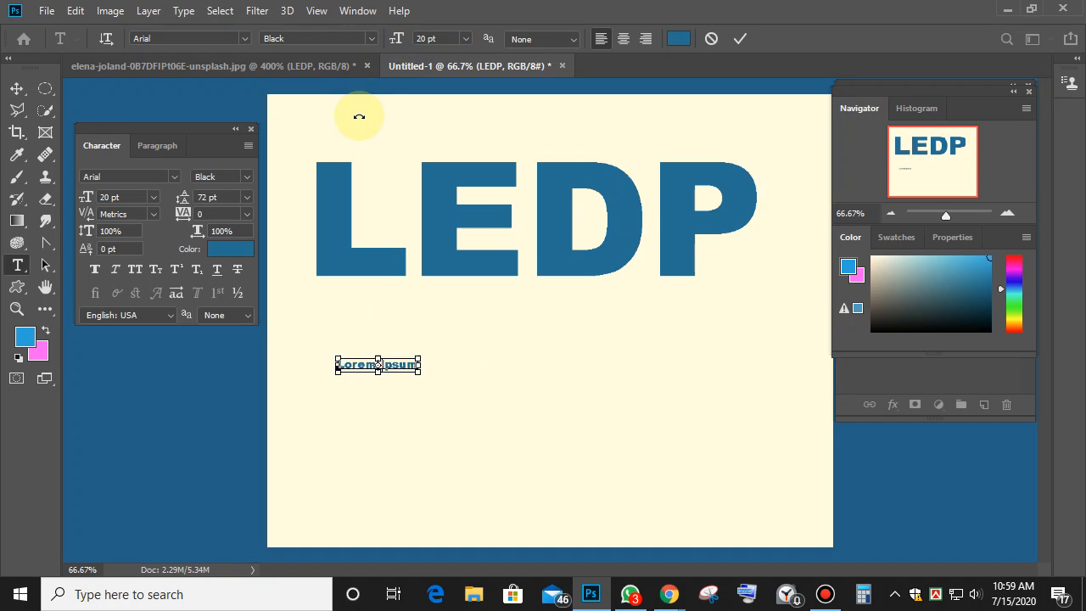
{"action": "type", "text": "0070a9"}
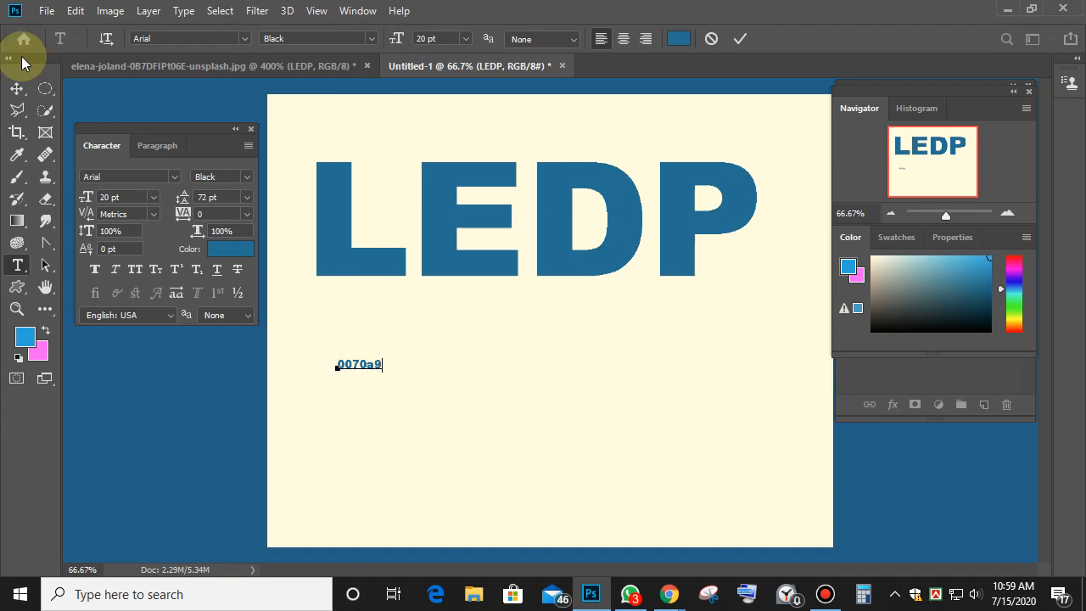
{"action": "left_click", "coordinate": [17, 88]}
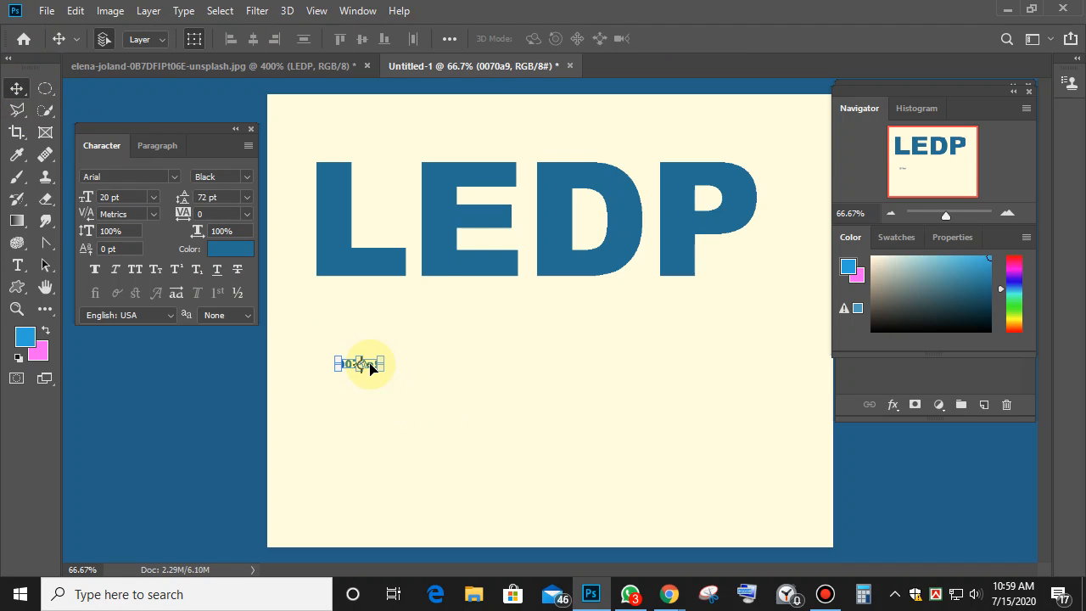
{"action": "left_click_drag", "start_coordinate": [369, 365], "coordinate": [789, 118]}
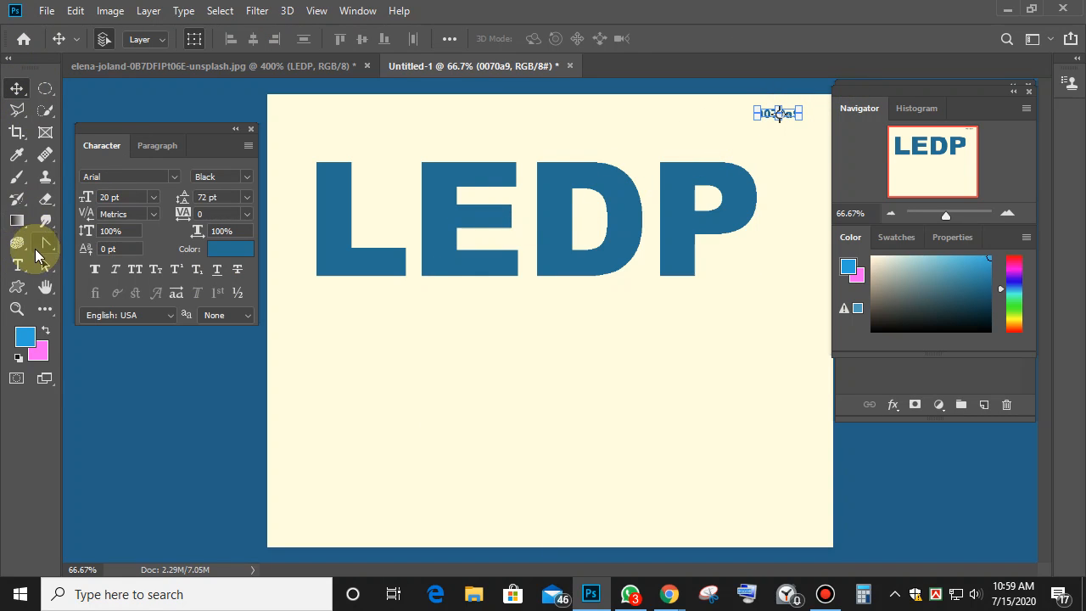
Type 'cOLO' into the label, then undo it to restore normal case.
{"action": "left_click", "coordinate": [19, 265]}
{"action": "left_click", "coordinate": [768, 117]}
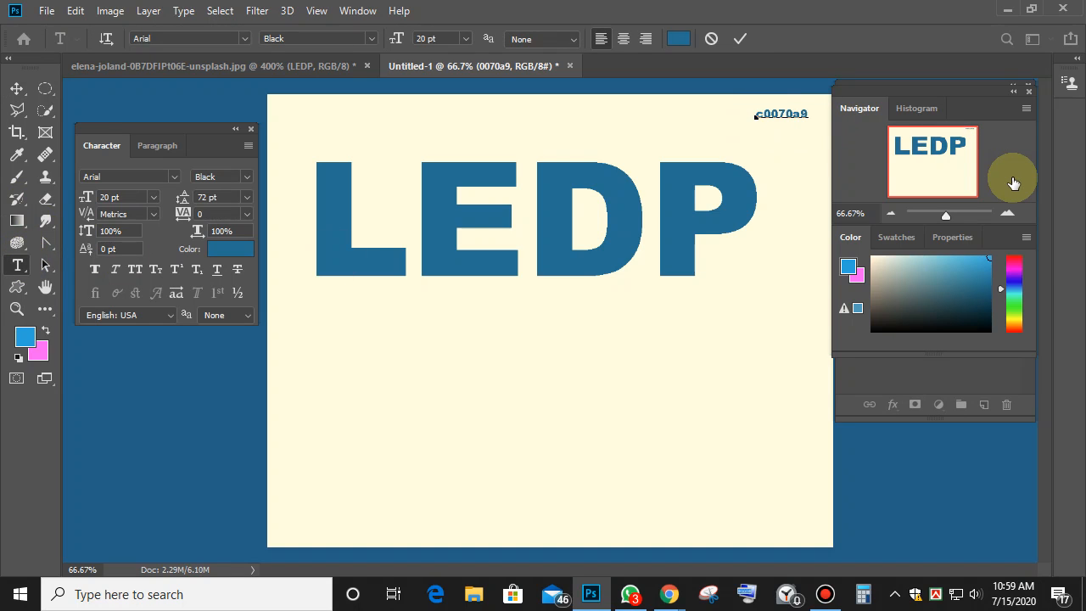
{"action": "type", "text": "cOLOR COD"}
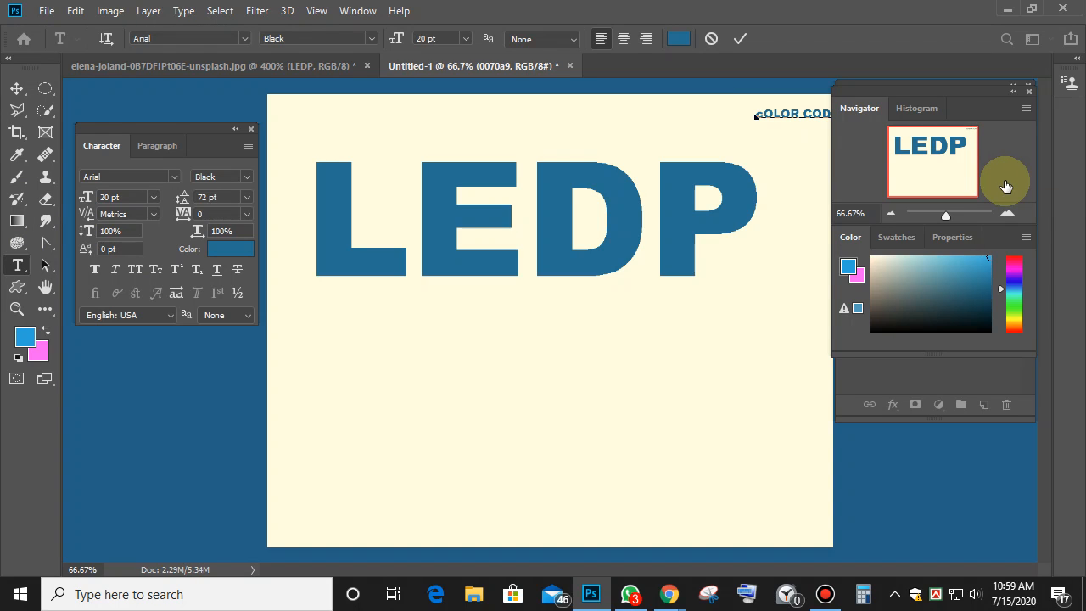
{"action": "key", "text": "ctrl+z"}
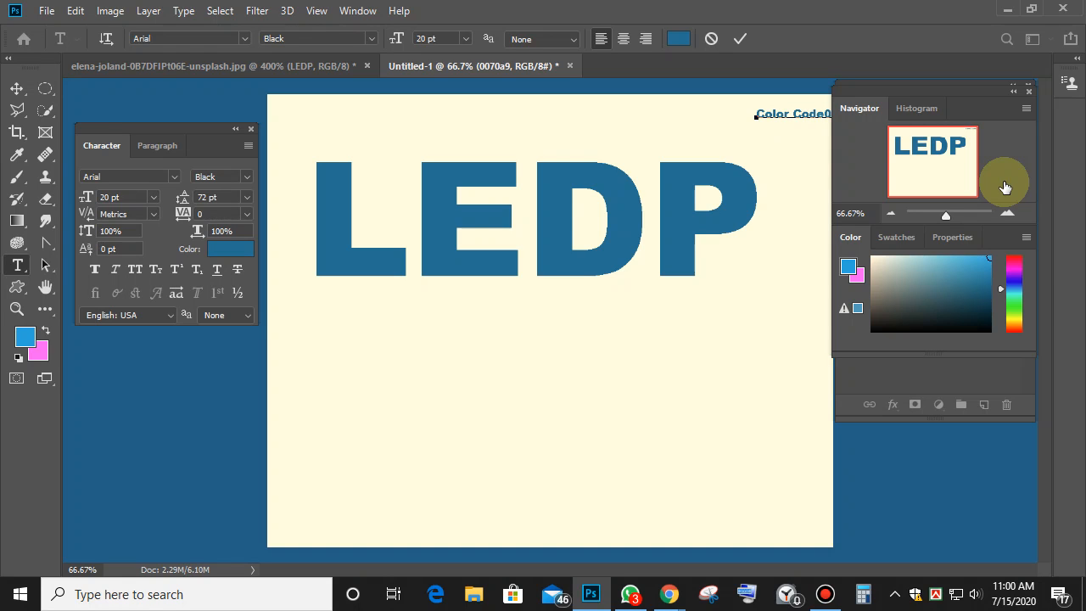
Drag the Color Code label to the page's top-left corner and deselect it.
{"action": "left_click", "coordinate": [16, 88]}
{"action": "left_click_drag", "start_coordinate": [798, 116], "coordinate": [363, 136]}
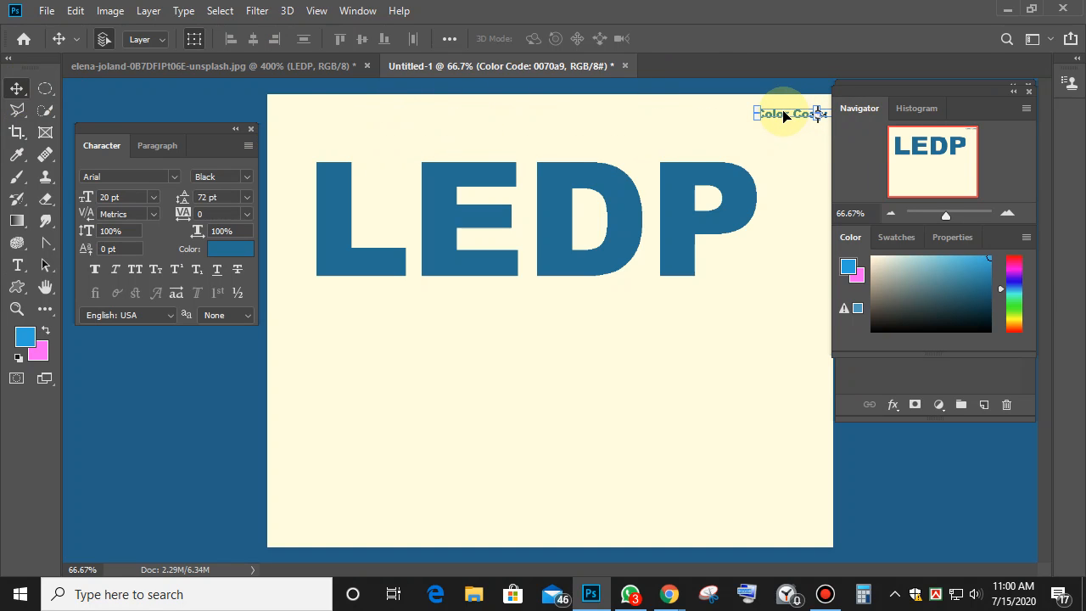
{"action": "left_click_drag", "start_coordinate": [784, 115], "coordinate": [300, 115]}
{"action": "left_click", "coordinate": [386, 150]}
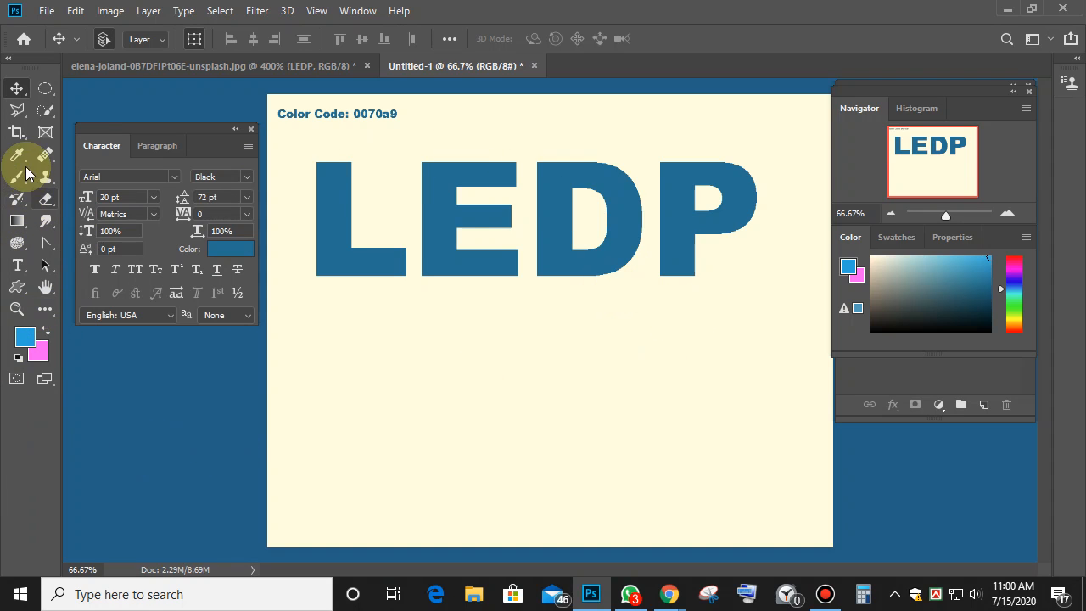
Bring up the Layers panel, float and shorten it, then dock it beneath the Color panel.
{"action": "left_click", "coordinate": [17, 267]}
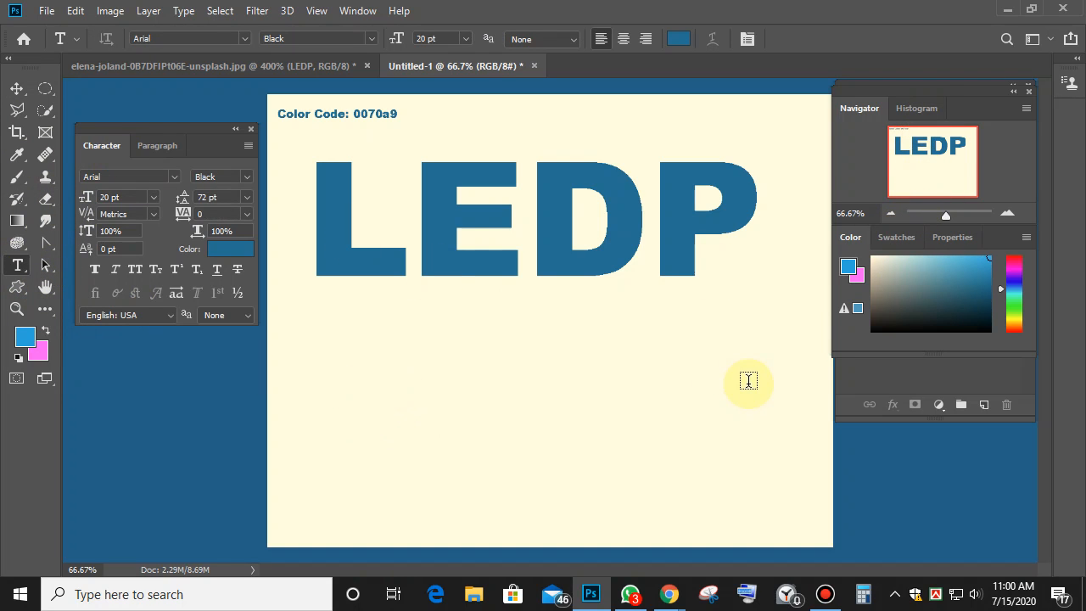
{"action": "left_click", "coordinate": [978, 384]}
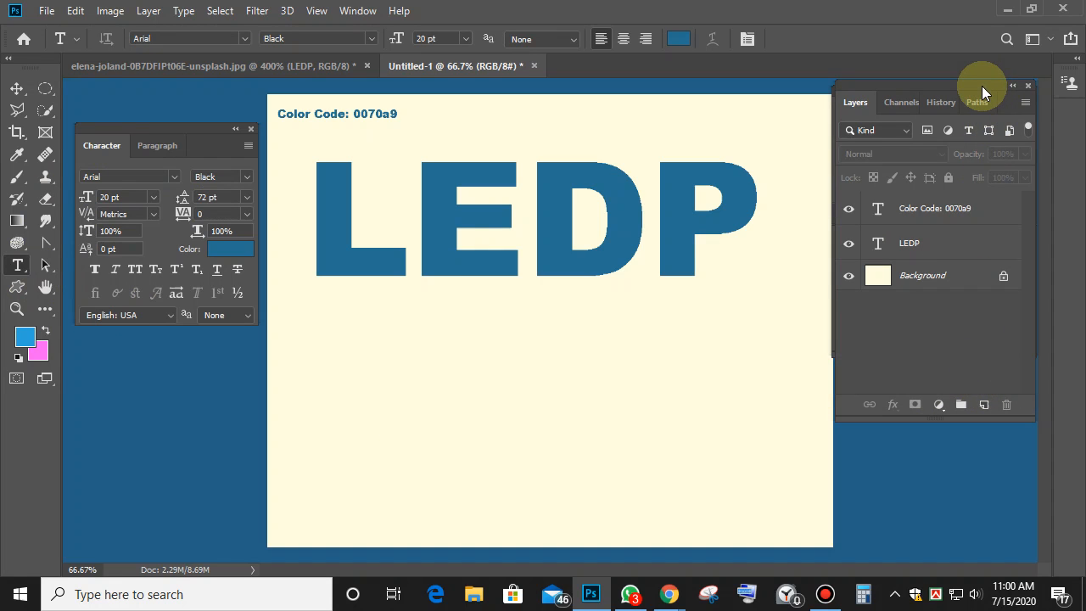
{"action": "left_click_drag", "start_coordinate": [990, 106], "coordinate": [984, 357]}
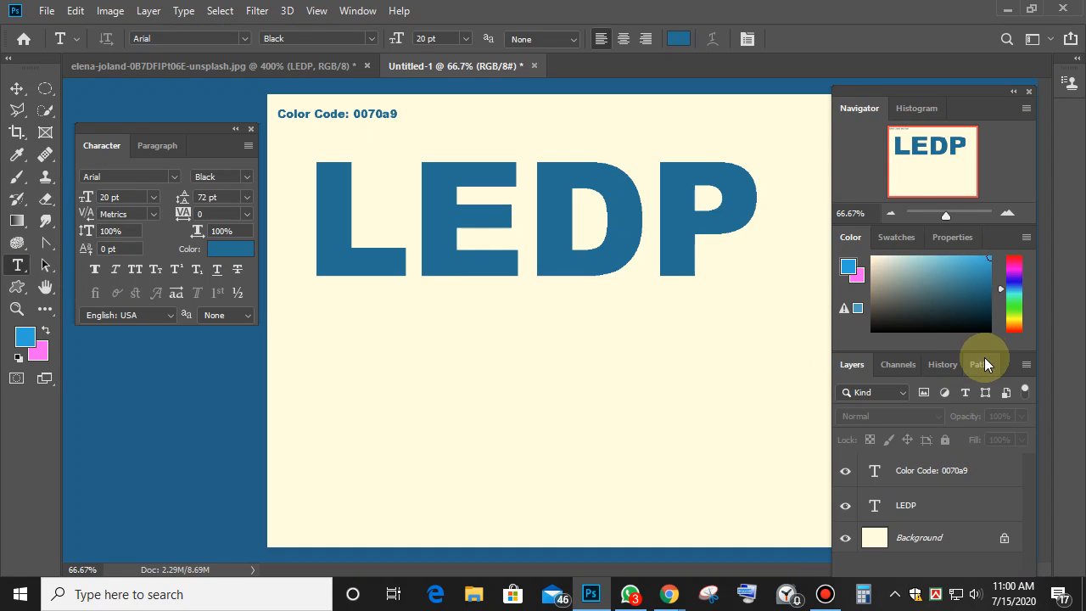
{"action": "left_click_drag", "start_coordinate": [965, 90], "coordinate": [633, 3]}
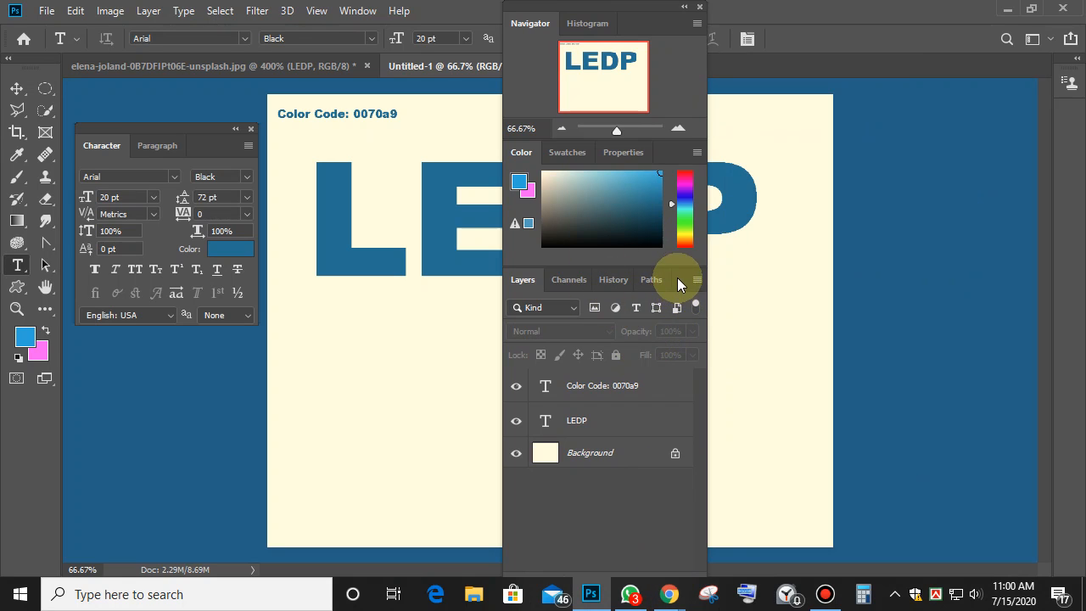
{"action": "left_click_drag", "start_coordinate": [678, 277], "coordinate": [885, 126]}
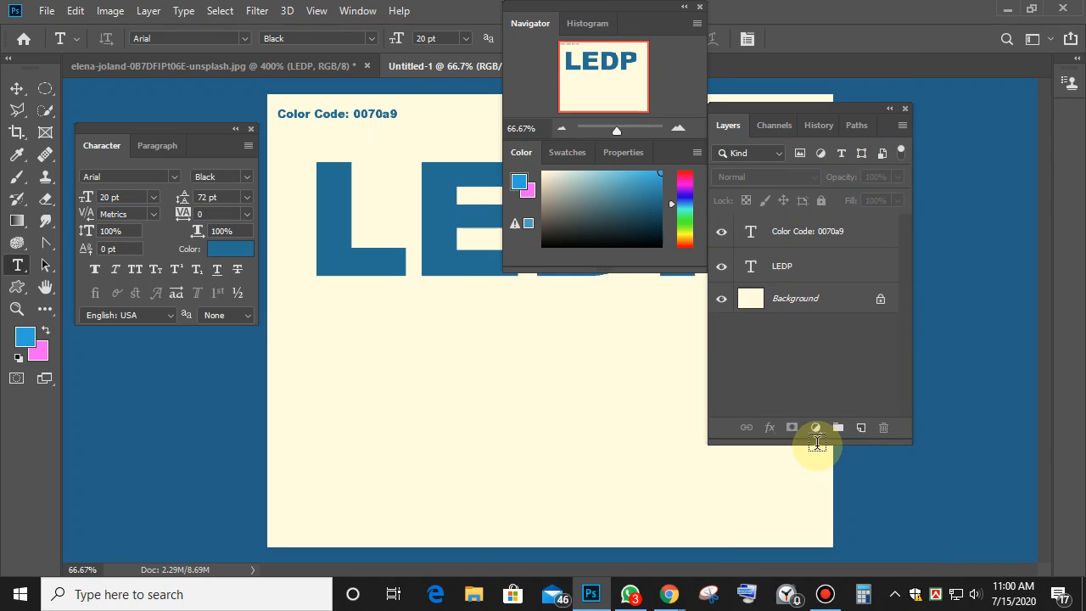
{"action": "left_click_drag", "start_coordinate": [817, 441], "coordinate": [818, 348]}
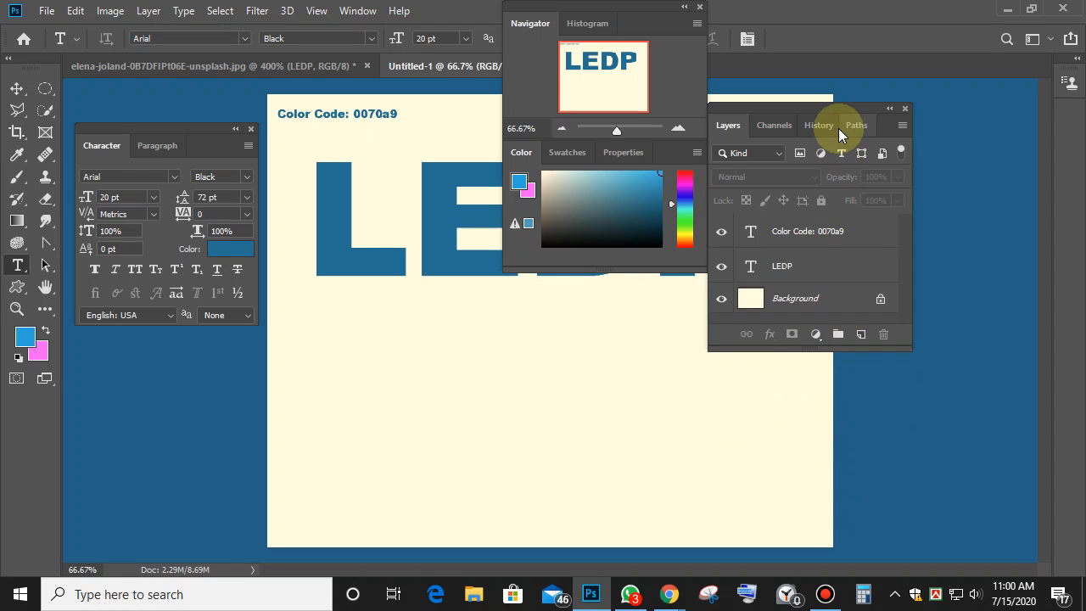
{"action": "left_click_drag", "start_coordinate": [862, 106], "coordinate": [670, 279]}
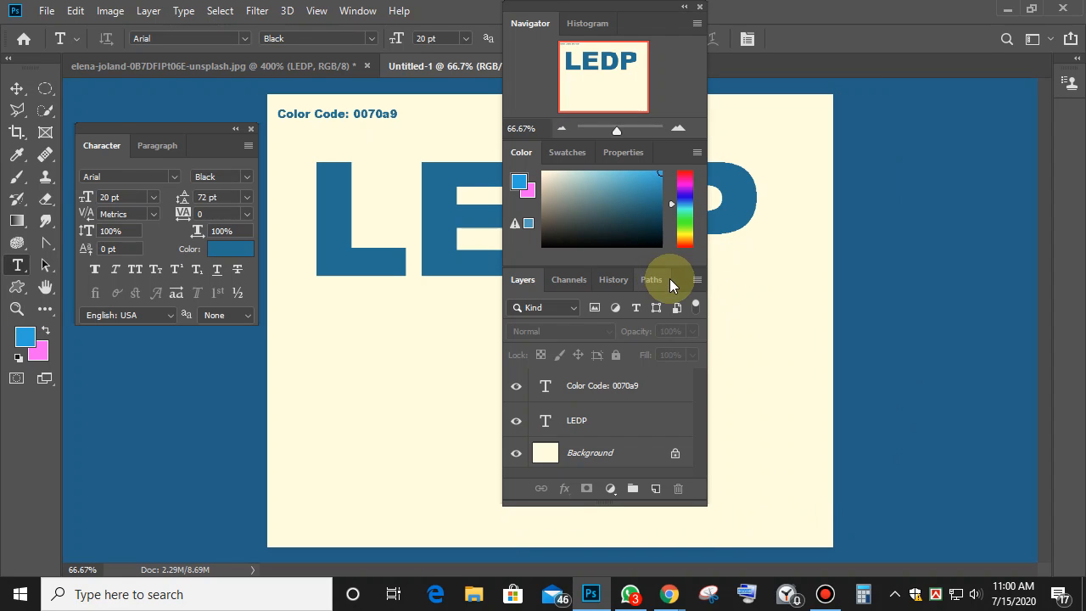
{"action": "left_click_drag", "start_coordinate": [594, 6], "coordinate": [921, 67]}
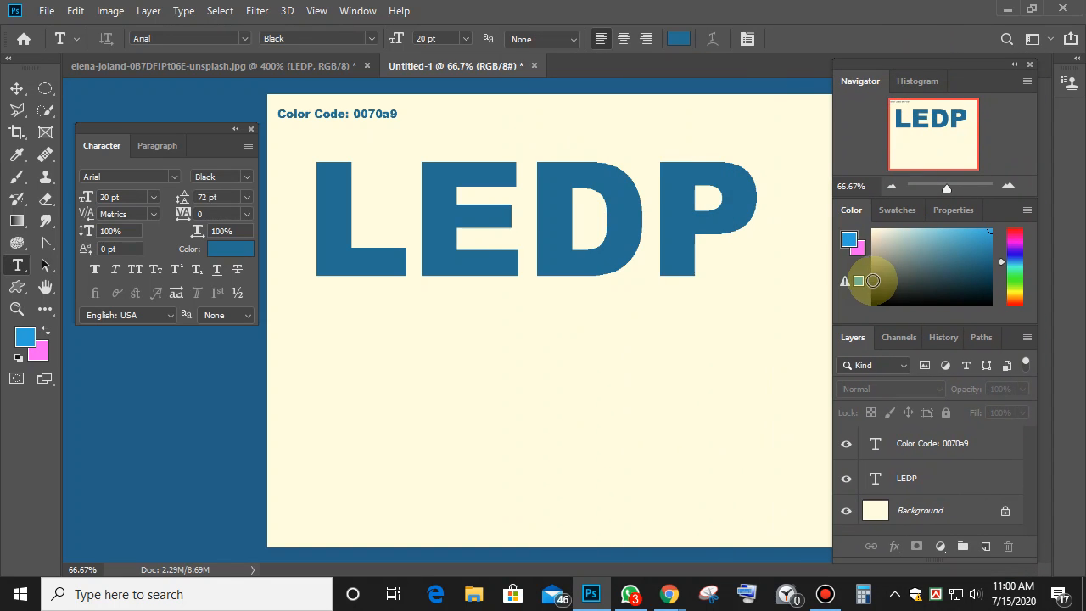
Pick green as the text colour and start a new text line below LEDP, clearing the placeholder.
{"action": "left_click", "coordinate": [1014, 281]}
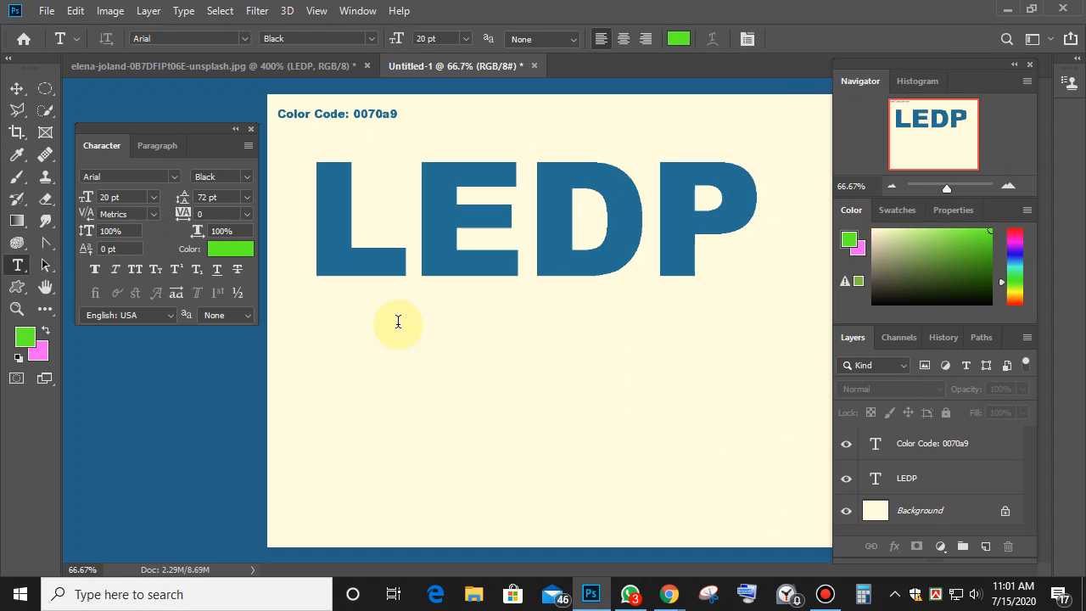
{"action": "left_click", "coordinate": [381, 409]}
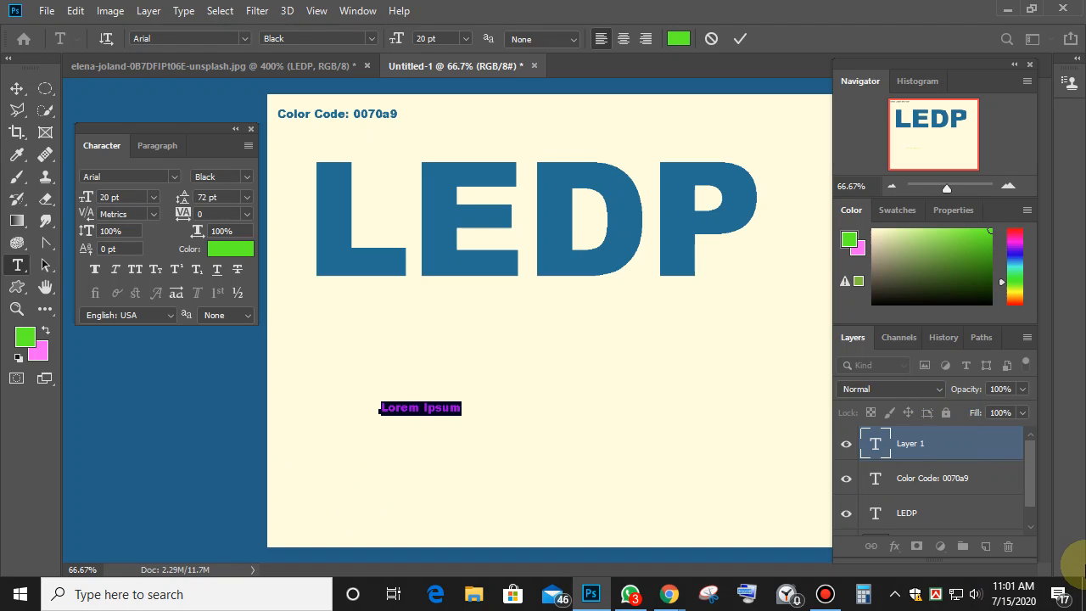
{"action": "key", "text": "Left"}
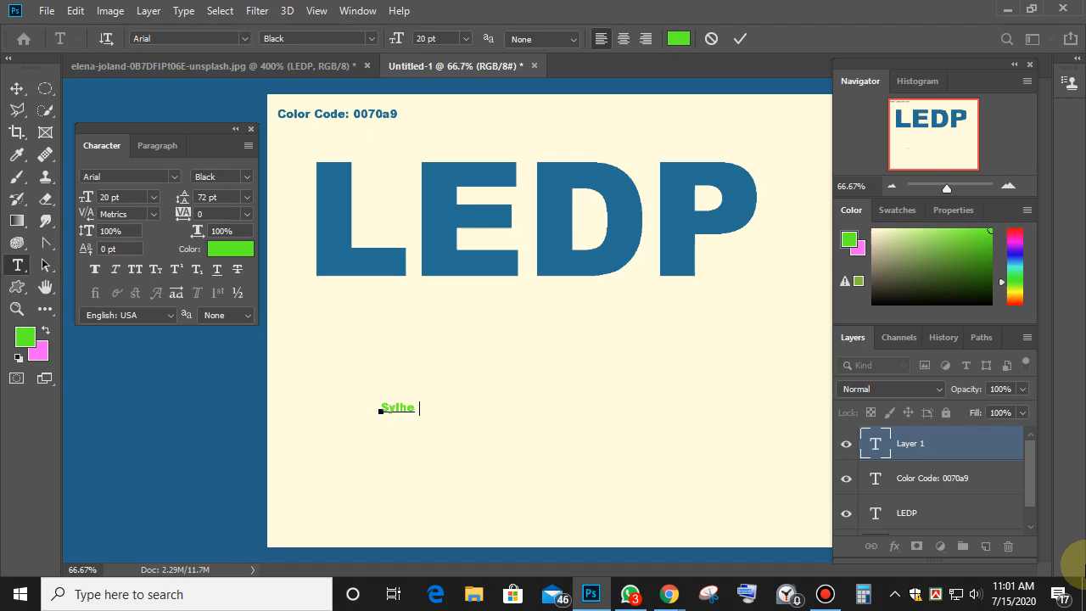
Enlarge the Sylhet text about five times and select the word.
{"action": "left_click", "coordinate": [17, 91]}
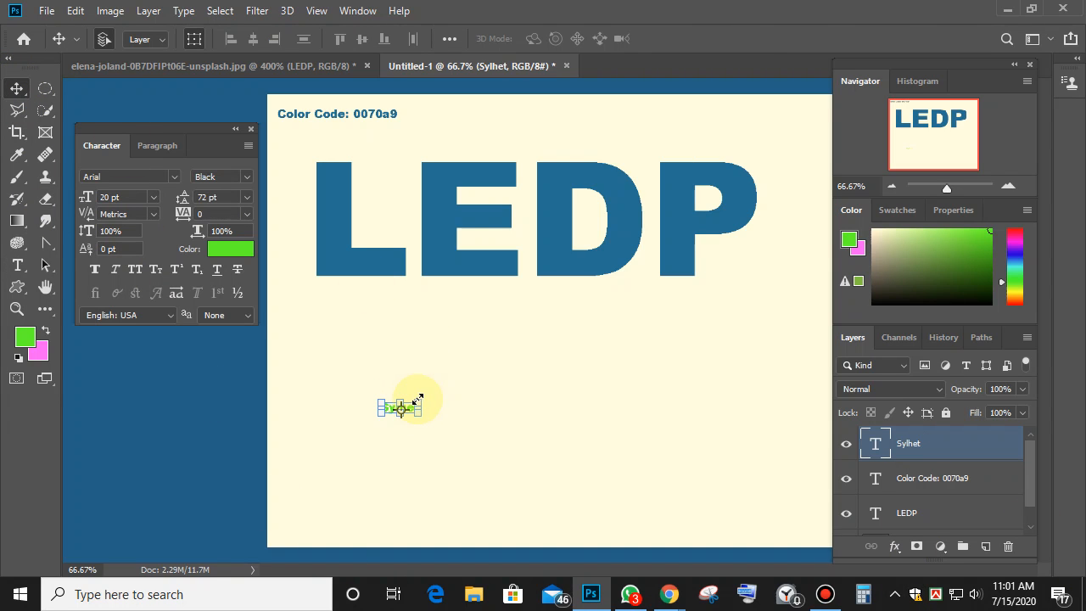
{"action": "left_click_drag", "start_coordinate": [416, 400], "coordinate": [584, 322]}
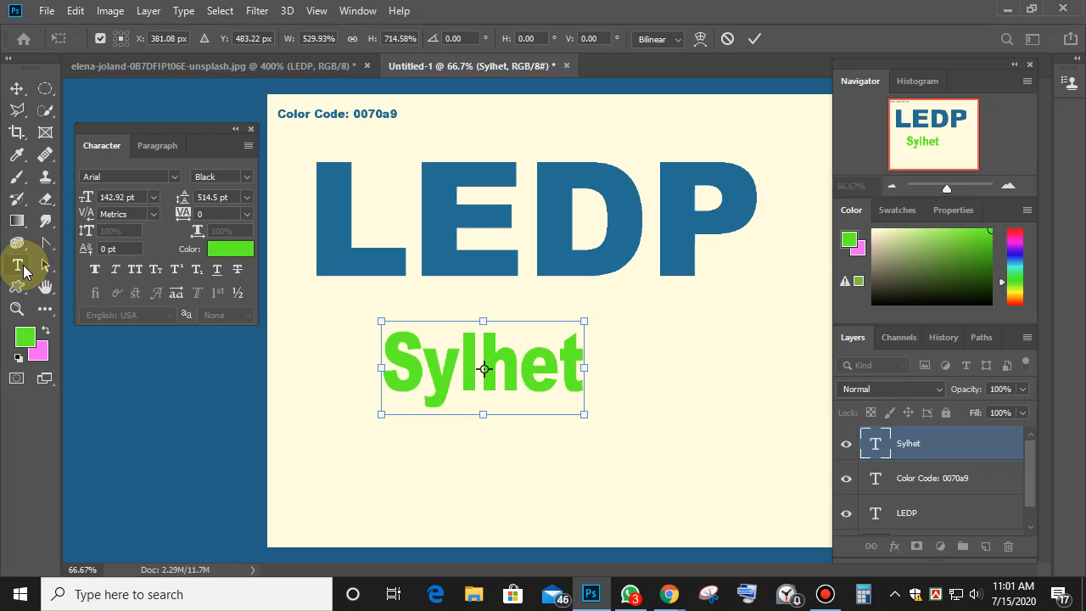
{"action": "left_click", "coordinate": [17, 266]}
{"action": "left_click", "coordinate": [480, 365]}
{"action": "double_click", "coordinate": [475, 373]}
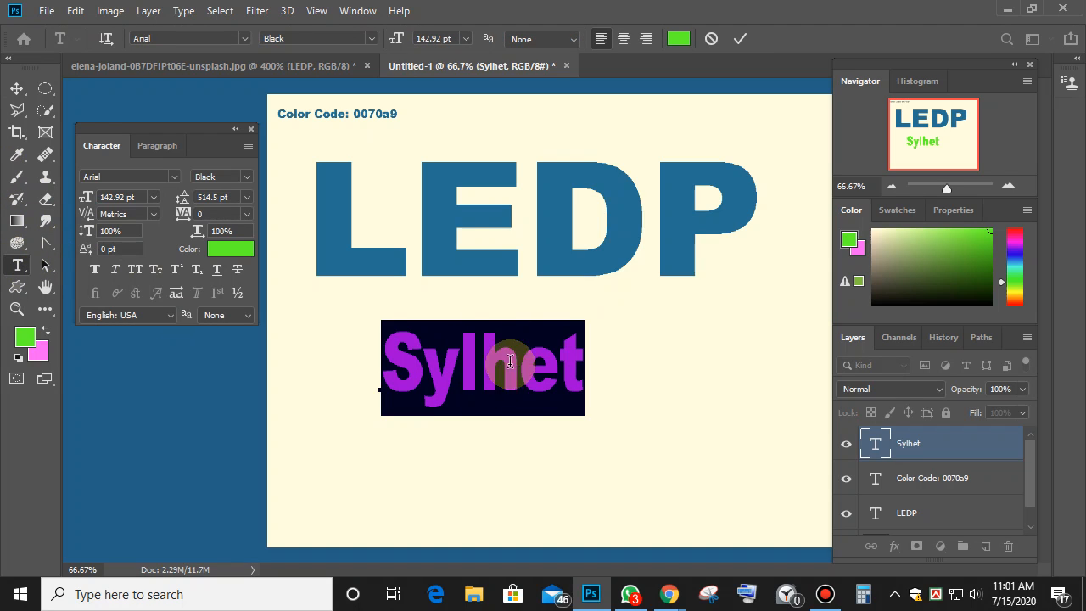
Copy the hex value 0070a9 from the Color Code label.
{"action": "left_click", "coordinate": [376, 113]}
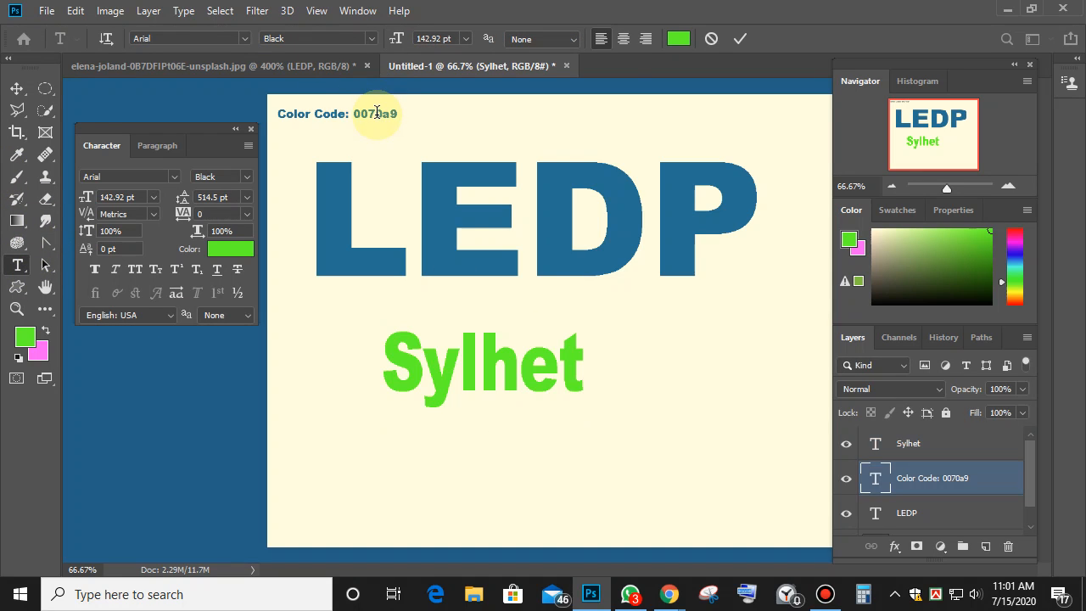
{"action": "left_click", "coordinate": [377, 113]}
{"action": "double_click", "coordinate": [377, 113]}
{"action": "right_click", "coordinate": [377, 114]}
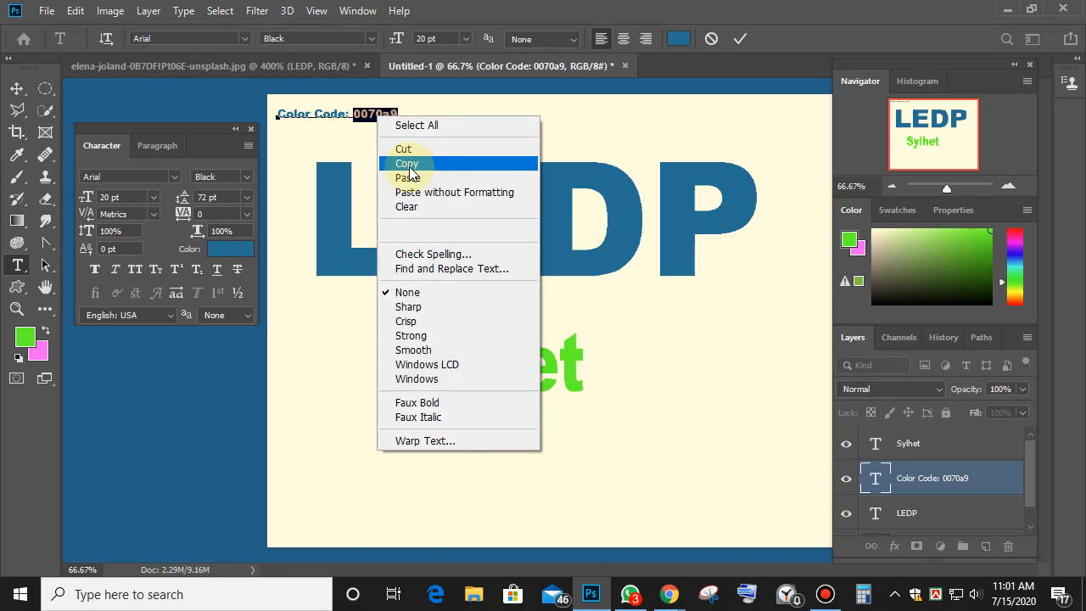
{"action": "left_click", "coordinate": [409, 164]}
Paste 0070a9 into Sylhet's text colour picker and apply the blue.
{"action": "left_click", "coordinate": [485, 347]}
{"action": "double_click", "coordinate": [480, 360]}
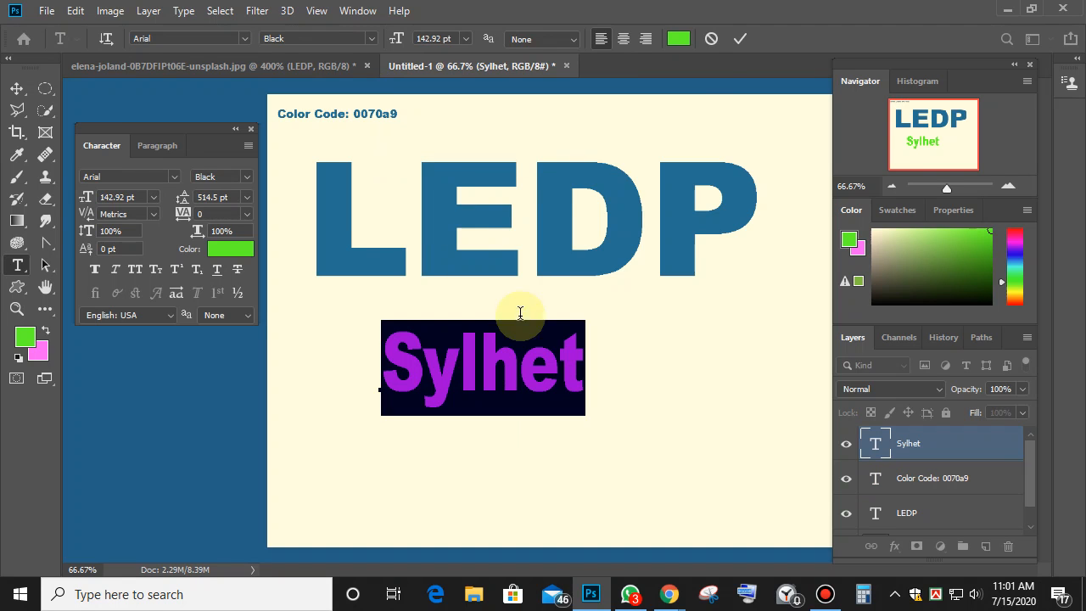
{"action": "left_click", "coordinate": [679, 40]}
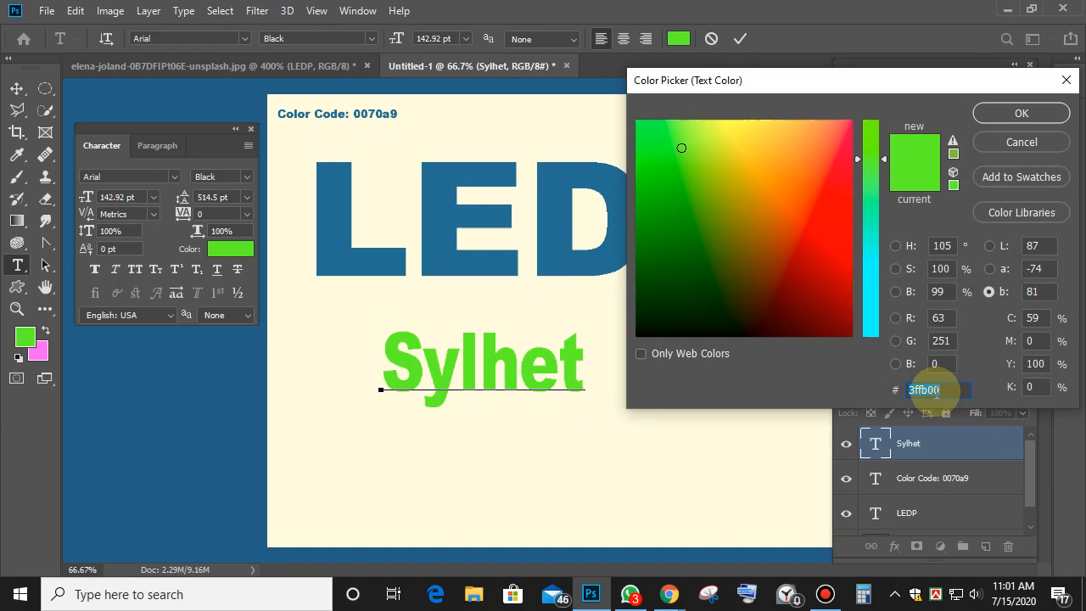
{"action": "right_click", "coordinate": [935, 391]}
{"action": "left_click", "coordinate": [904, 229]}
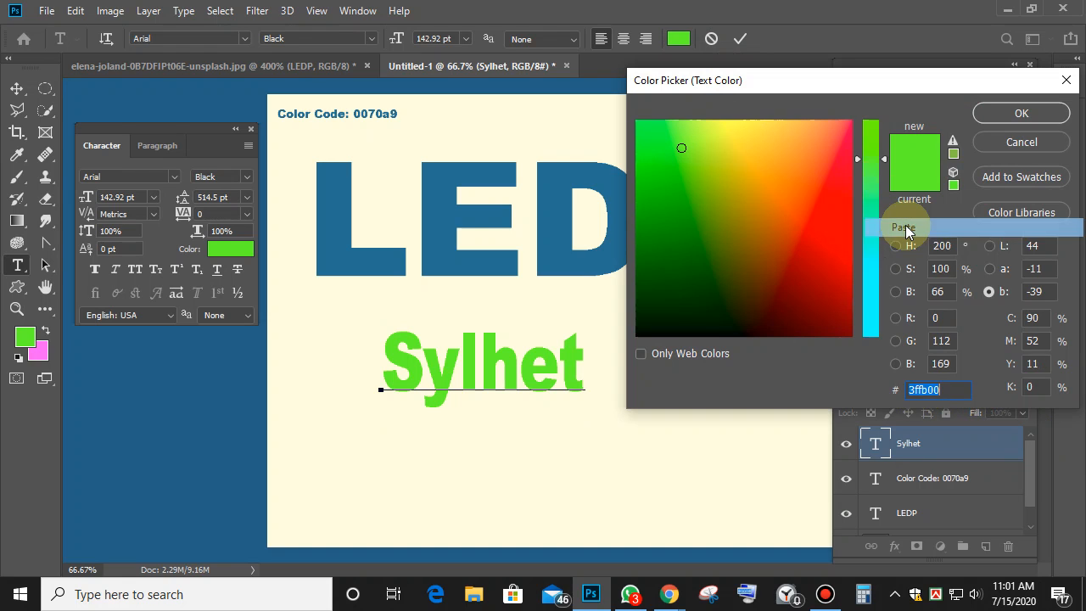
{"action": "left_click", "coordinate": [1021, 113]}
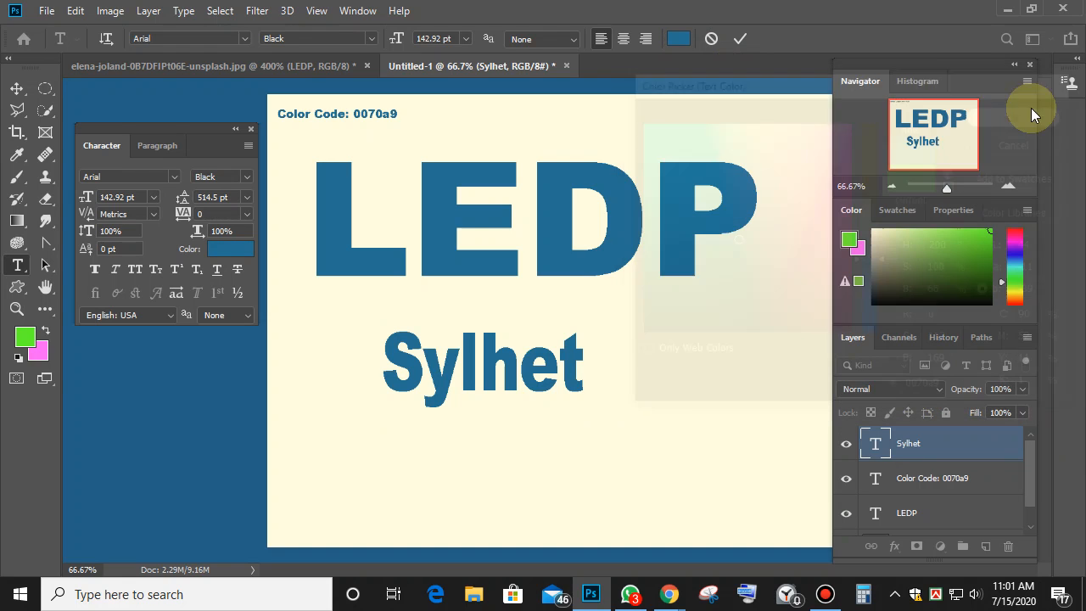
{"action": "left_click", "coordinate": [519, 357]}
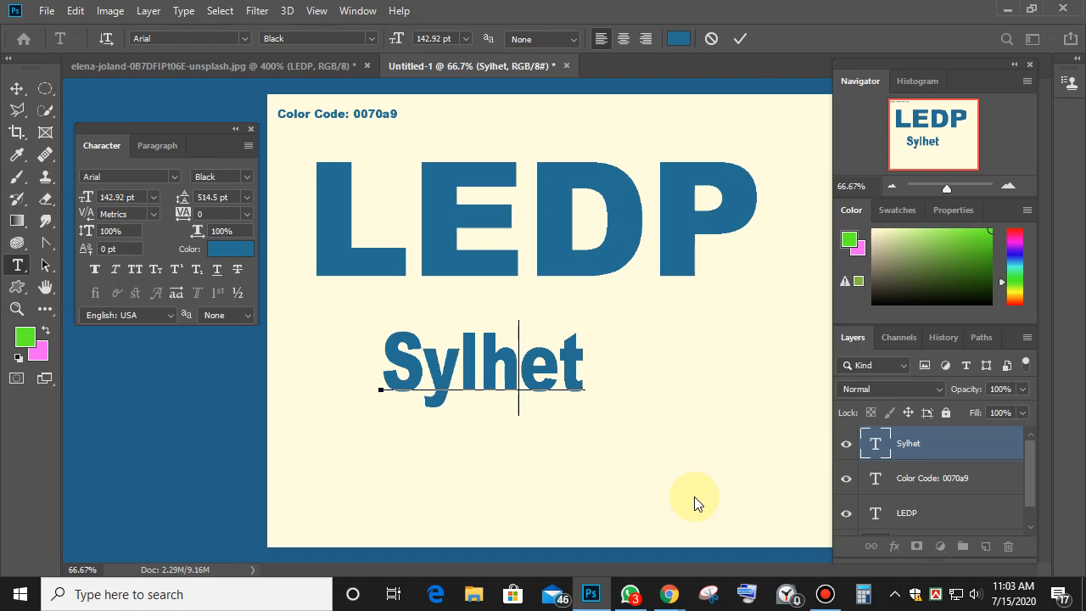
{"action": "left_click", "coordinate": [826, 594]}
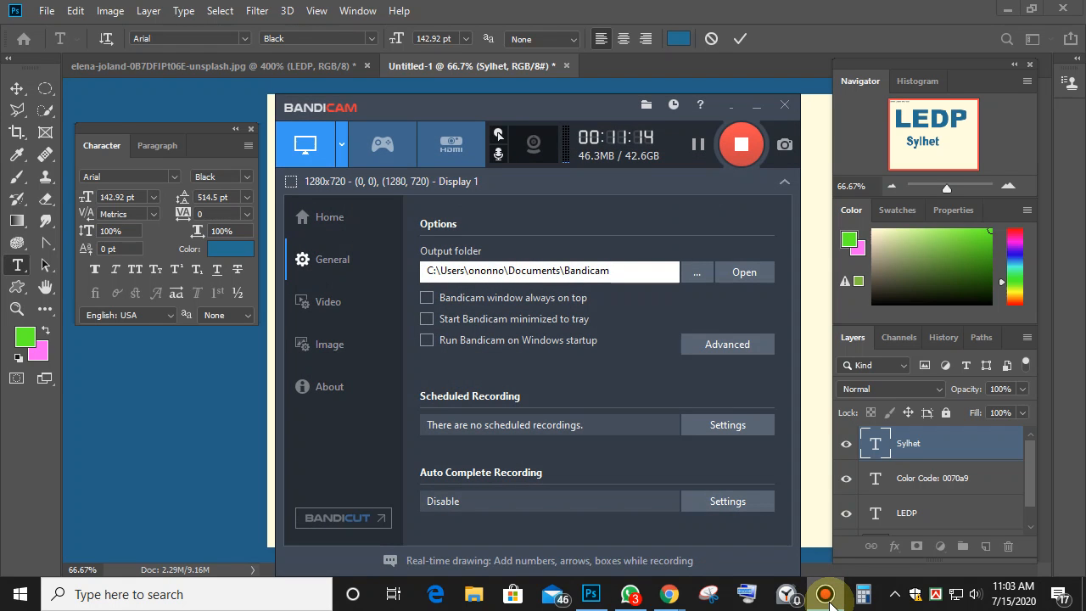
{"action": "left_click", "coordinate": [759, 108]}
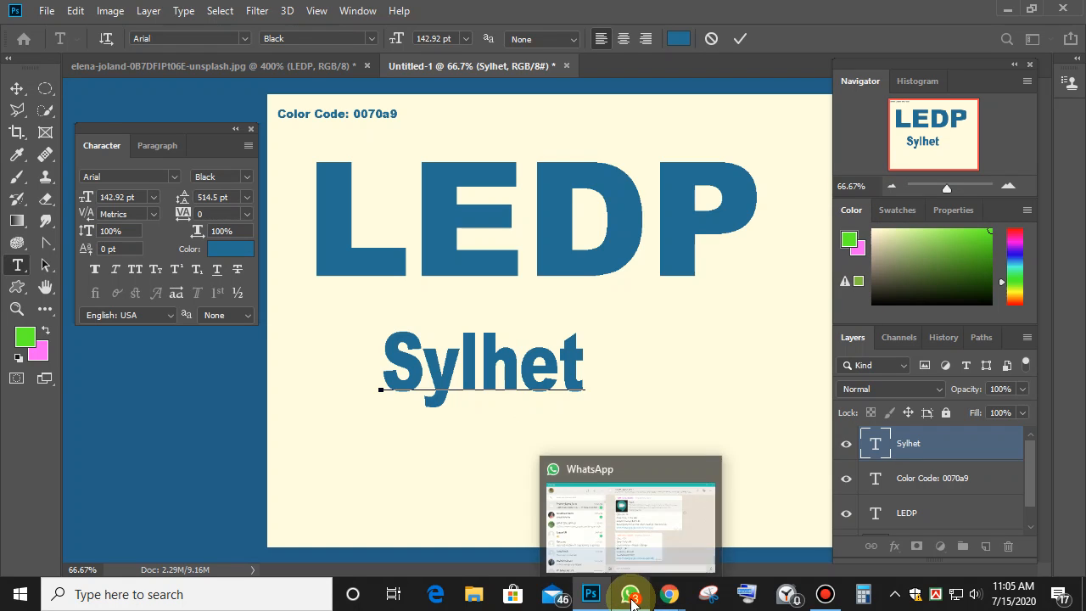
Replace the word Sylhet with 'AI and BI', then minimize Photoshop.
{"action": "left_click_drag", "start_coordinate": [585, 365], "coordinate": [381, 381]}
{"action": "type", "text": "AI"}
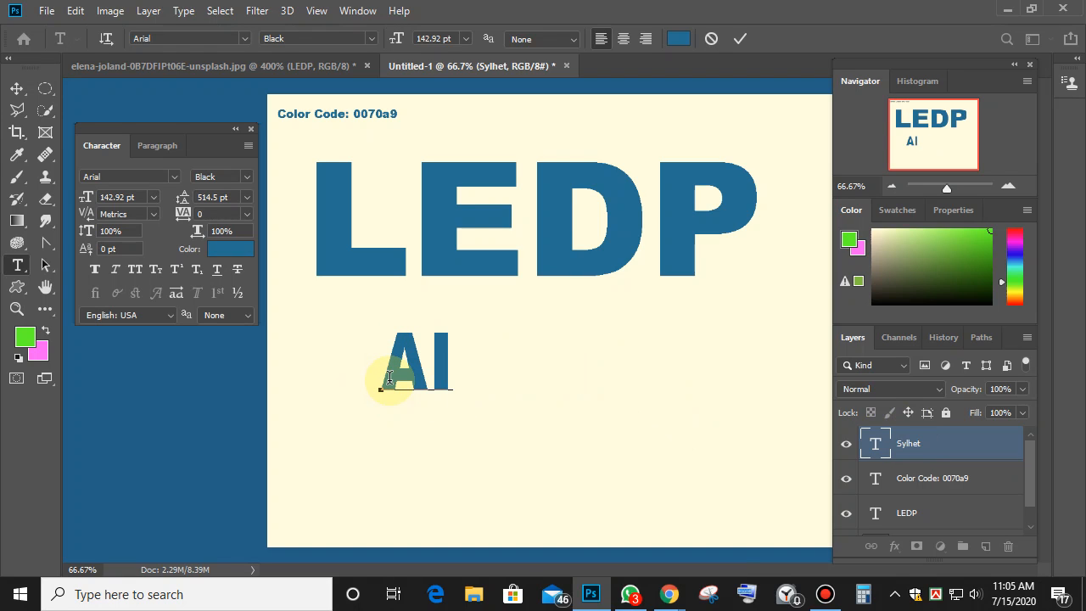
{"action": "type", "text": " and"}
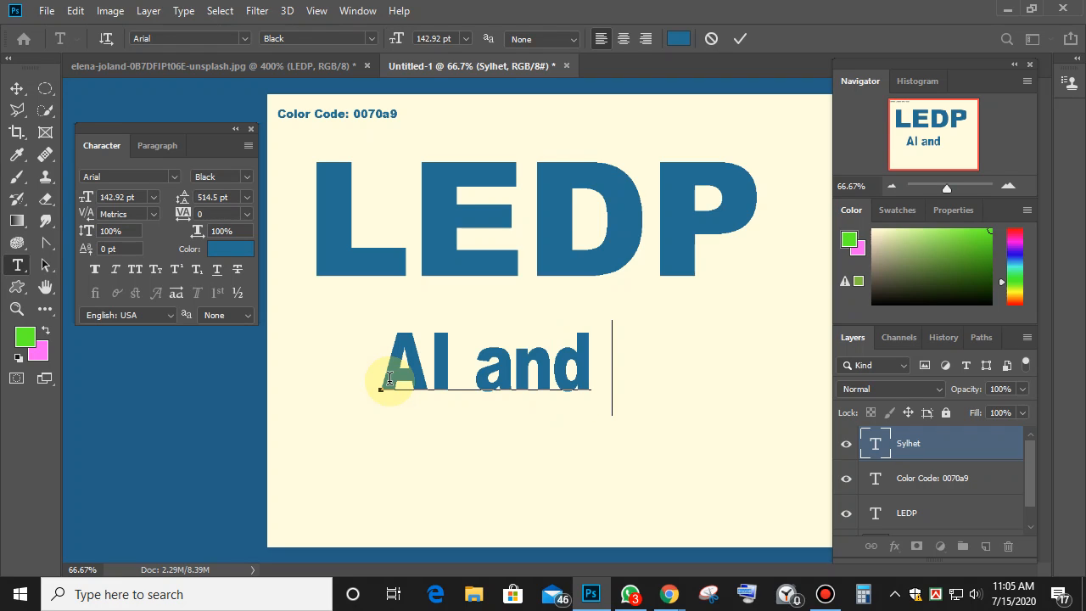
{"action": "type", "text": "BI"}
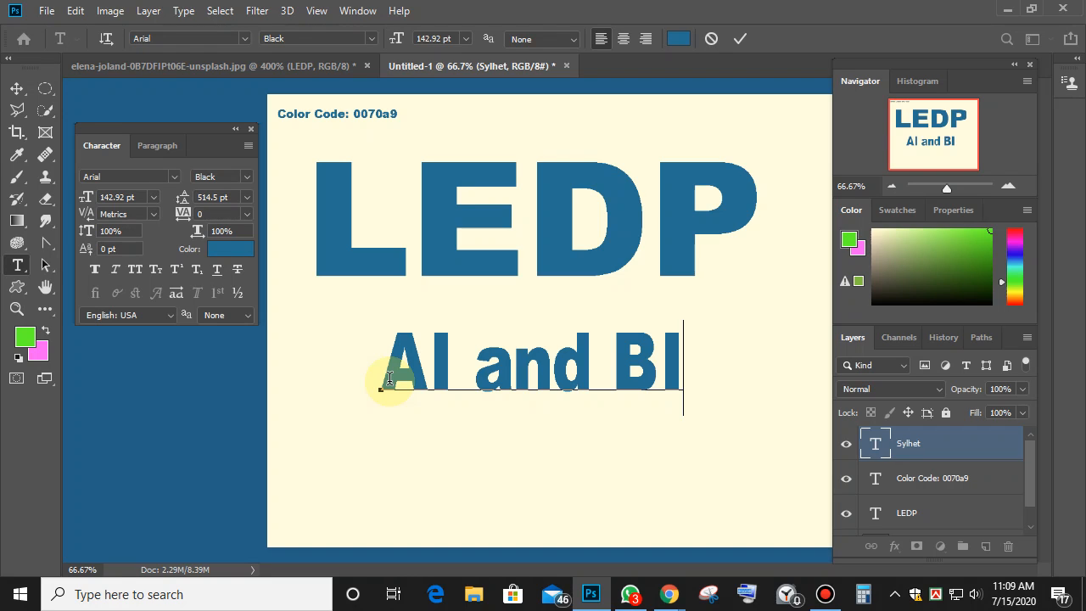
{"action": "left_click", "coordinate": [1007, 9]}
Hide WhatsApp and open the Power BI Desktop zip from This PC > Local Disk (D:) > software.
{"action": "left_click", "coordinate": [989, 14]}
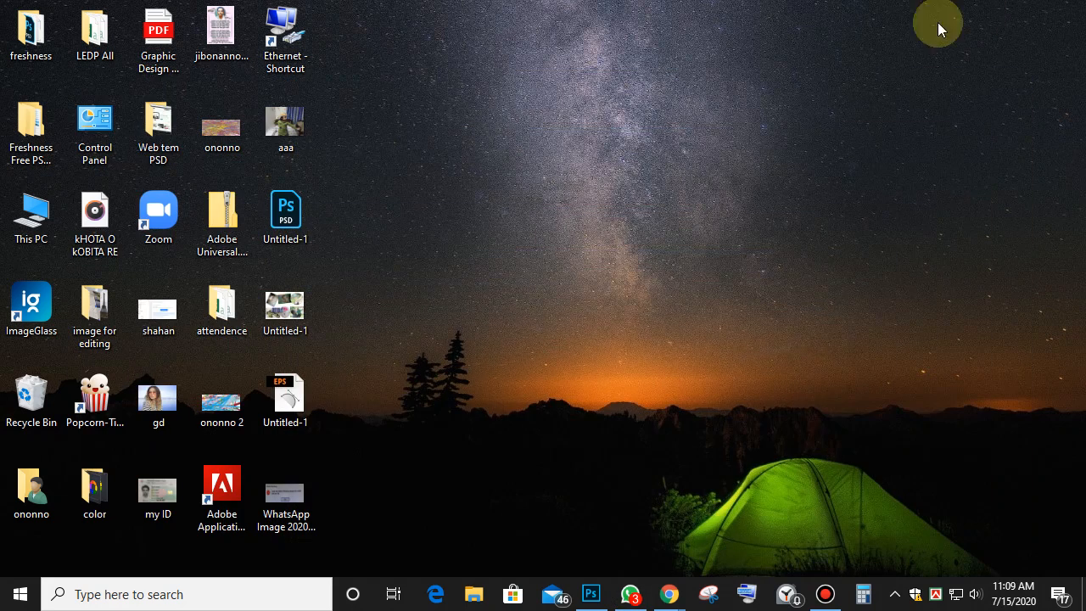
{"action": "double_click", "coordinate": [39, 216]}
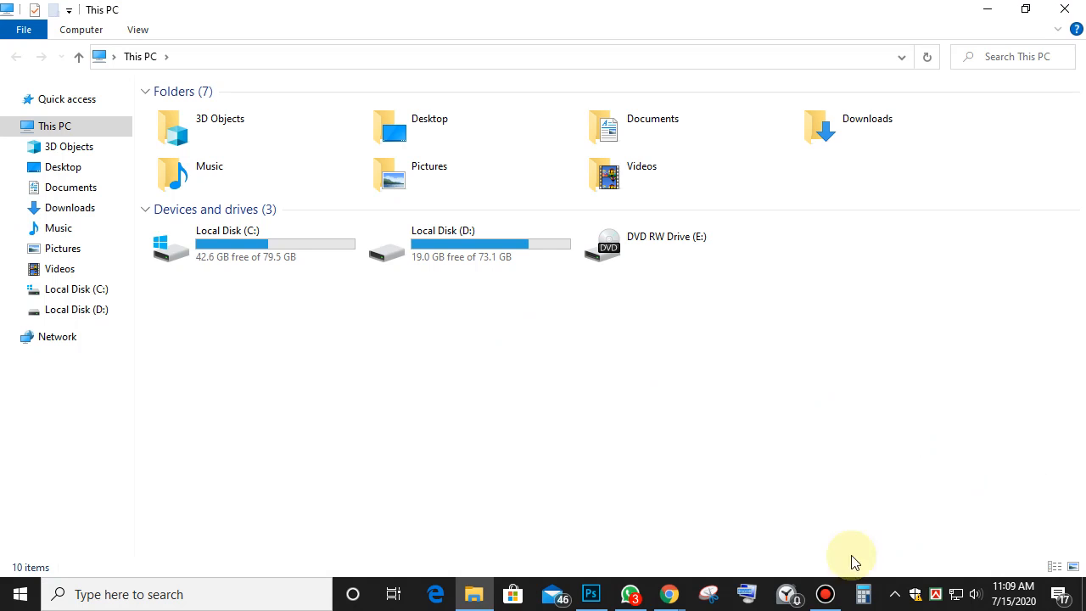
{"action": "double_click", "coordinate": [462, 244]}
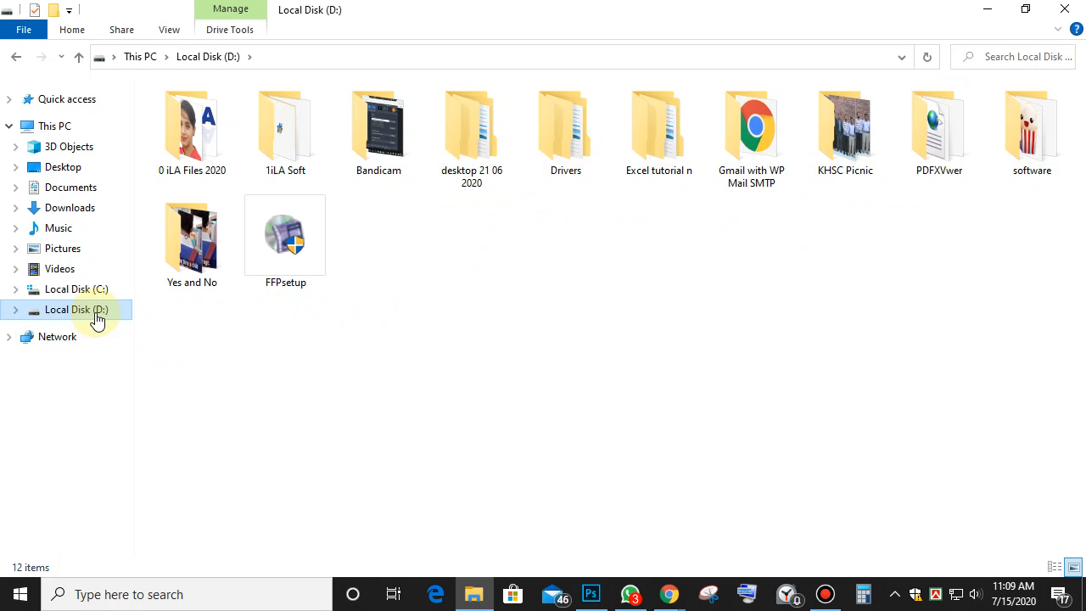
{"action": "double_click", "coordinate": [1047, 134]}
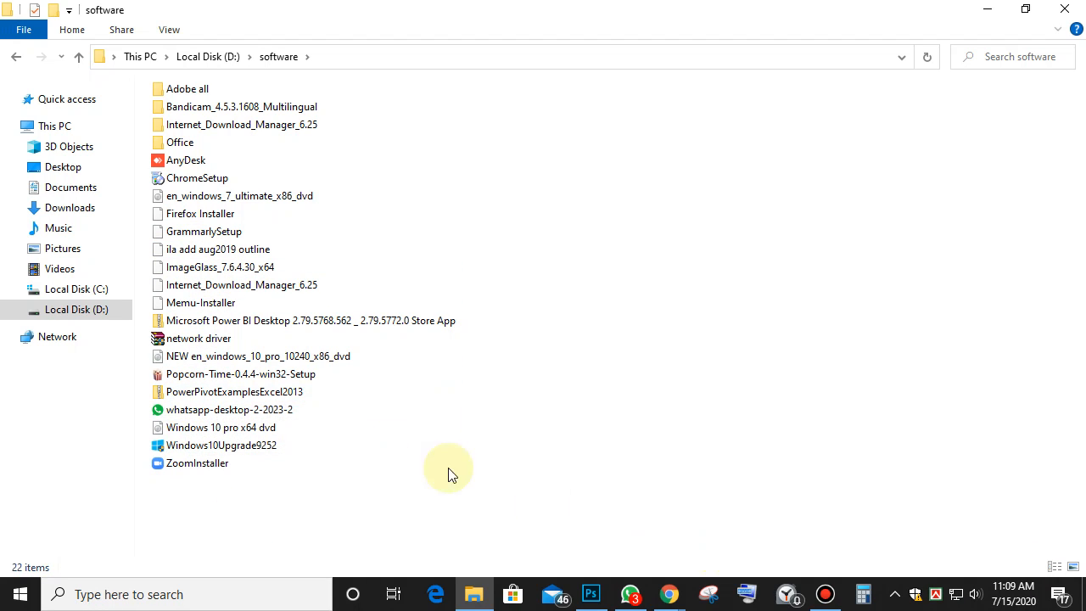
{"action": "left_click", "coordinate": [278, 324]}
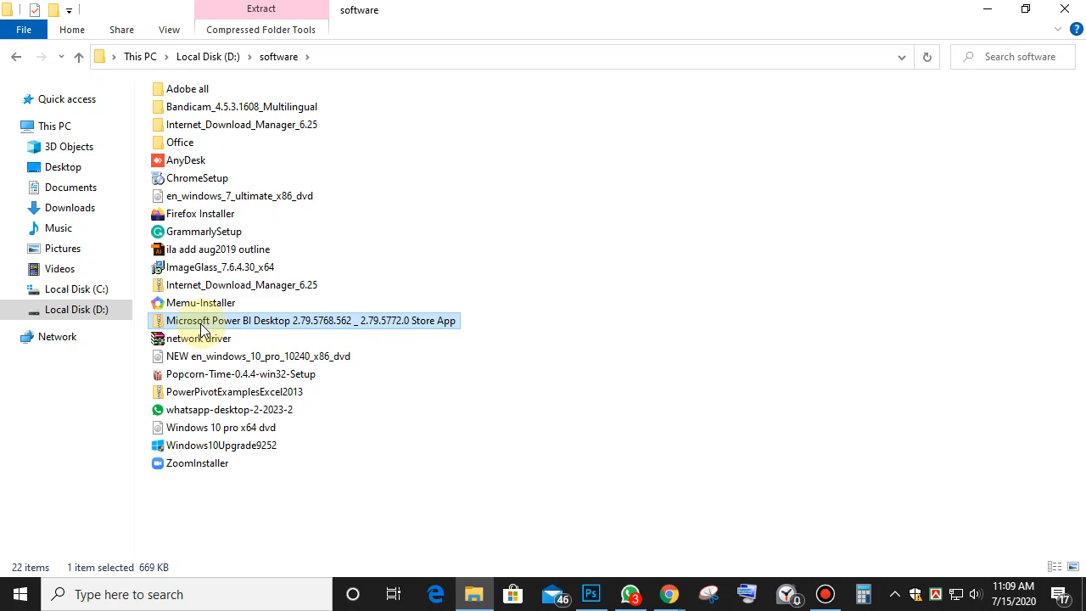
{"action": "double_click", "coordinate": [266, 332]}
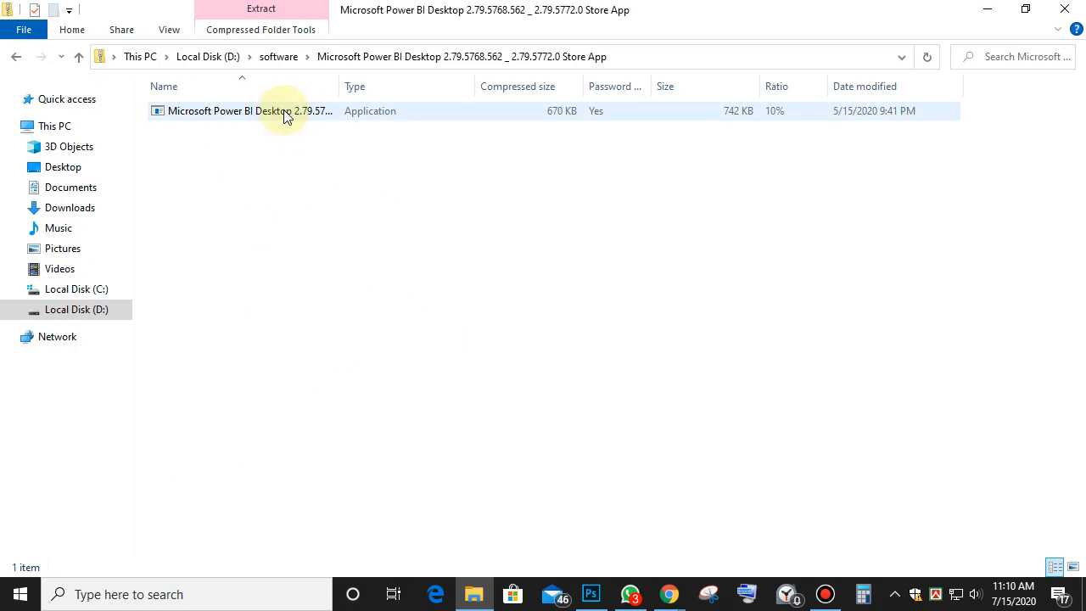
Close File Explorer and restore Photoshop from the taskbar.
{"action": "left_click", "coordinate": [1063, 10]}
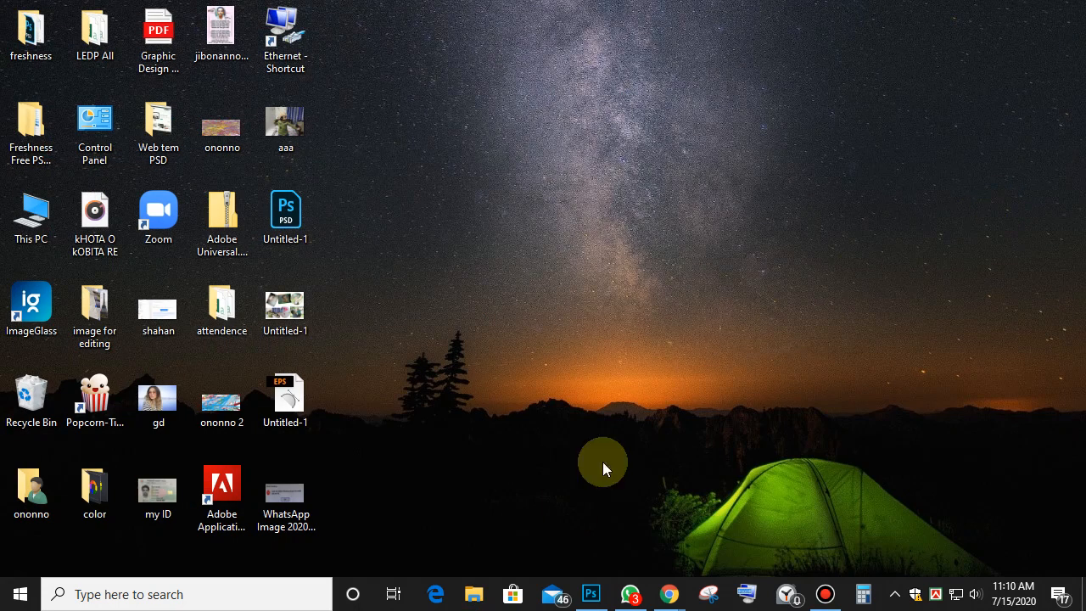
{"action": "left_click", "coordinate": [593, 598]}
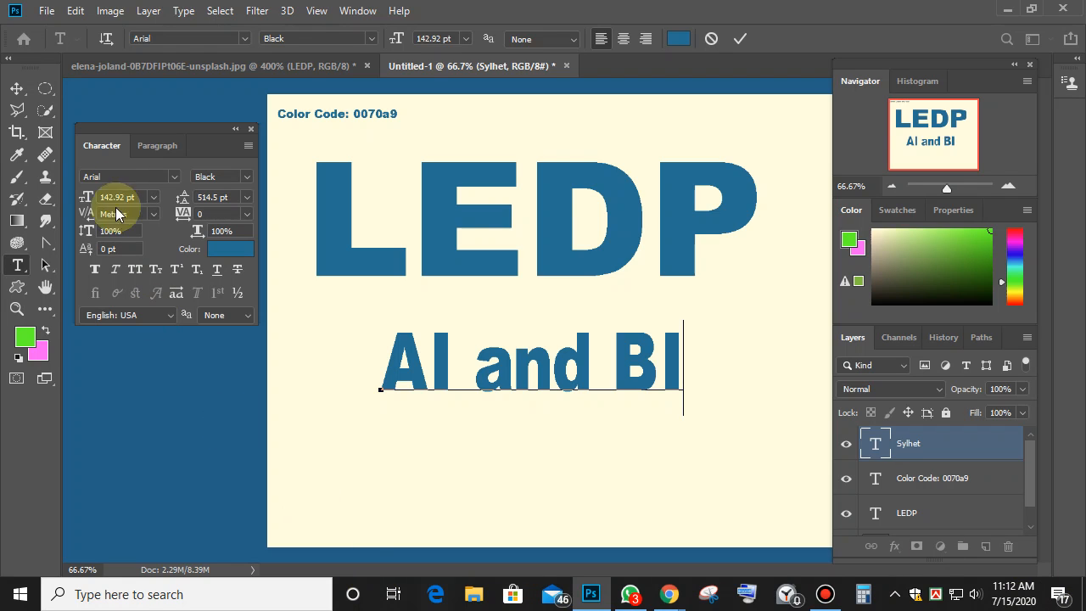
Drag AI and BI down near the page bottom and nudge LEDP slightly down-right.
{"action": "left_click", "coordinate": [17, 88]}
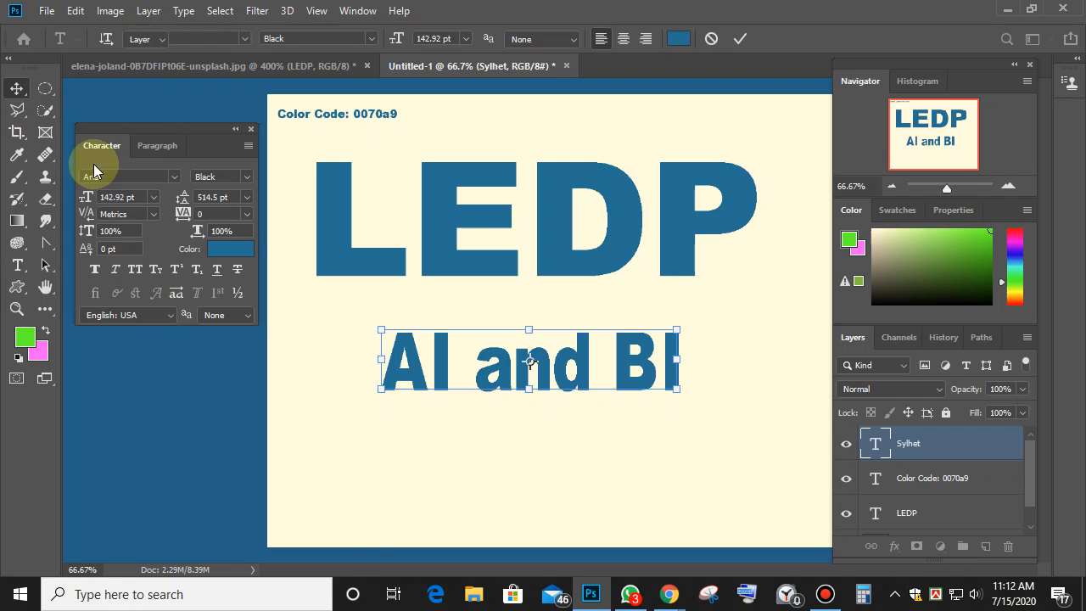
{"action": "left_click_drag", "start_coordinate": [573, 373], "coordinate": [578, 459]}
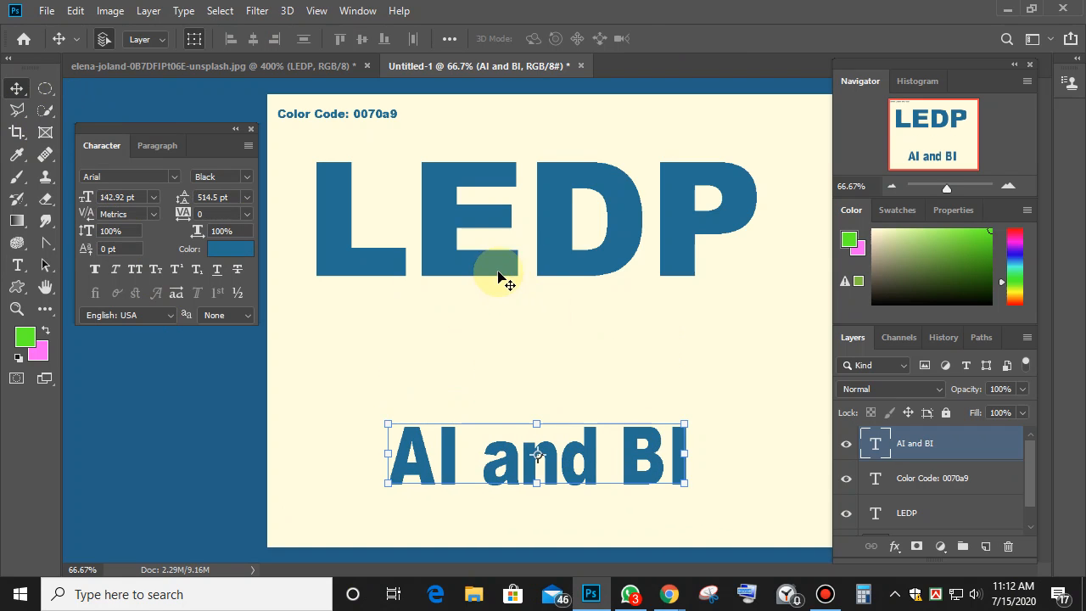
{"action": "left_click_drag", "start_coordinate": [501, 275], "coordinate": [479, 292]}
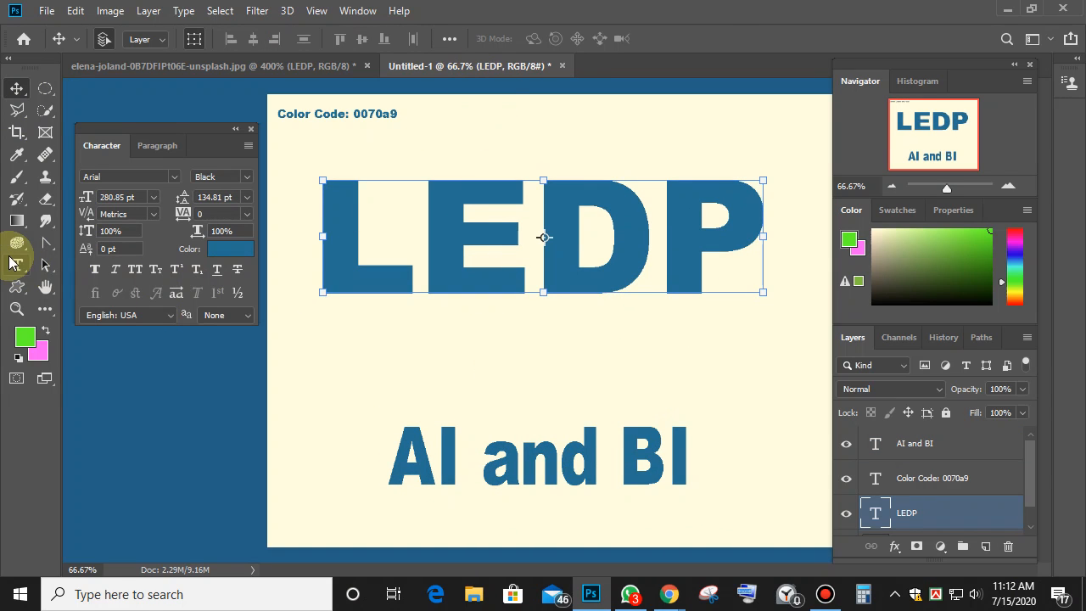
{"action": "left_click", "coordinate": [17, 265]}
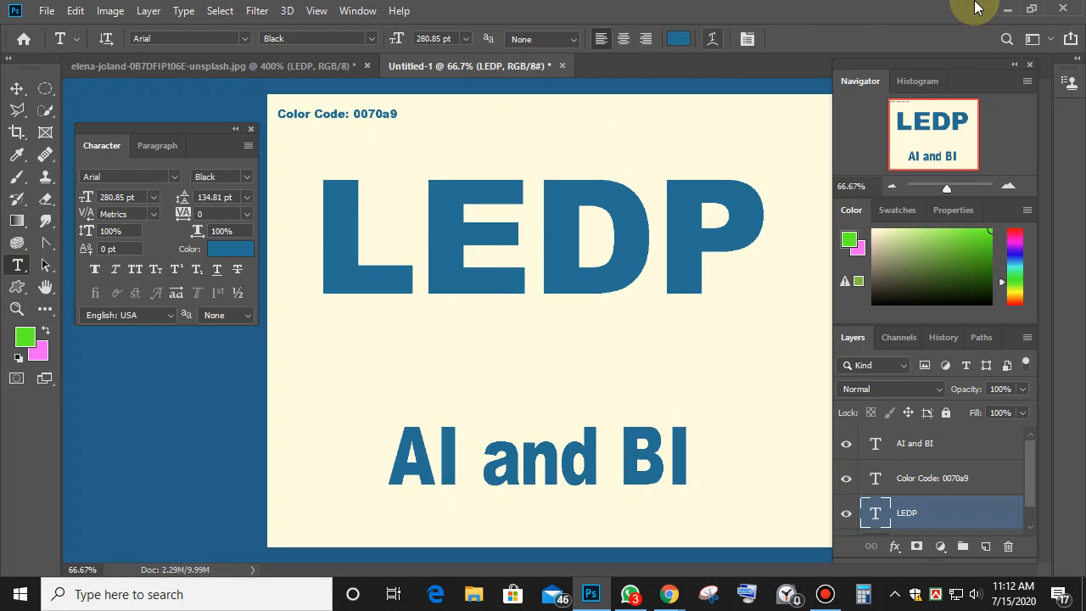
{"action": "left_click", "coordinate": [75, 11]}
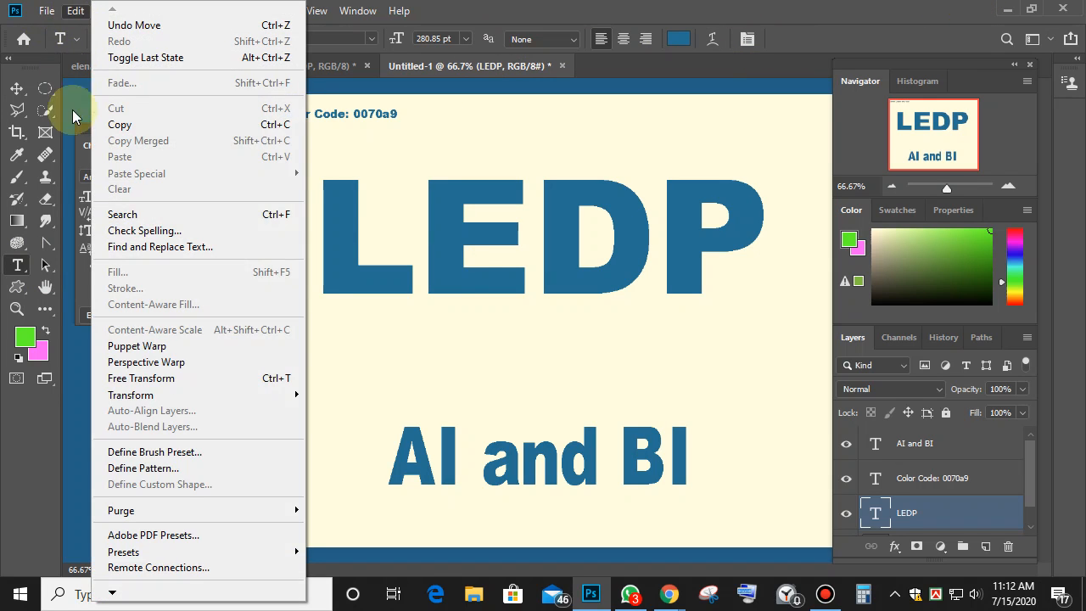
{"action": "mouse_move", "coordinate": [128, 395]}
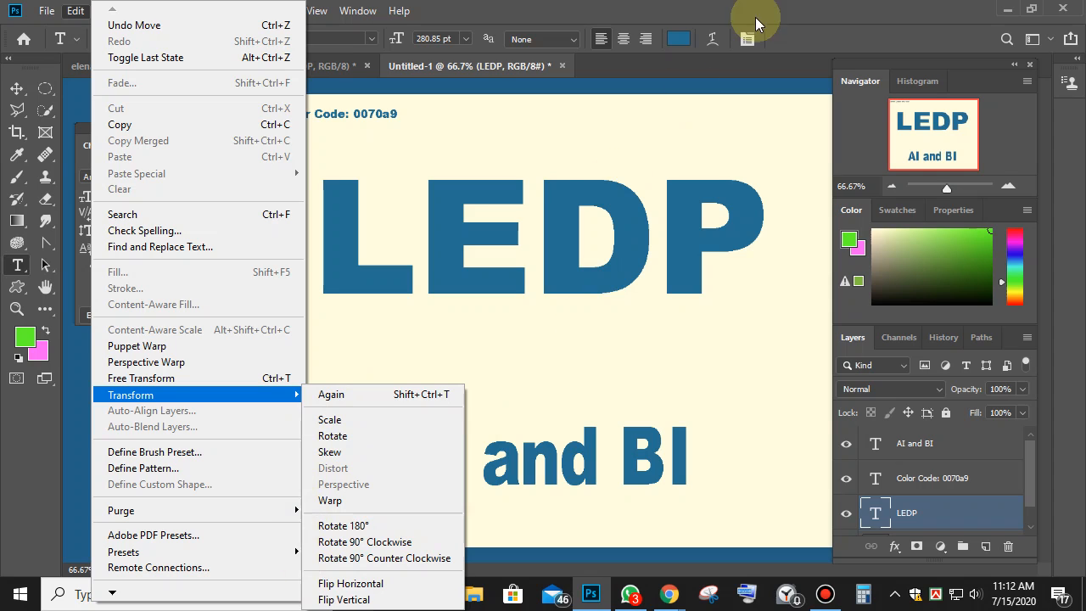
{"action": "left_click", "coordinate": [710, 39]}
{"action": "left_click", "coordinate": [711, 39]}
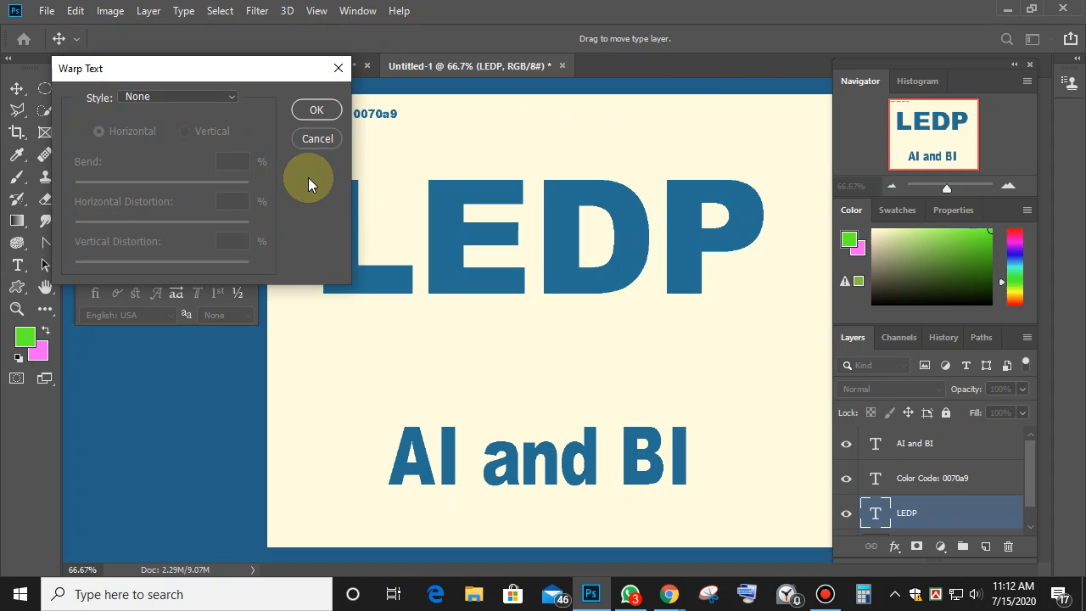
{"action": "left_click", "coordinate": [307, 141]}
{"action": "left_click", "coordinate": [533, 225]}
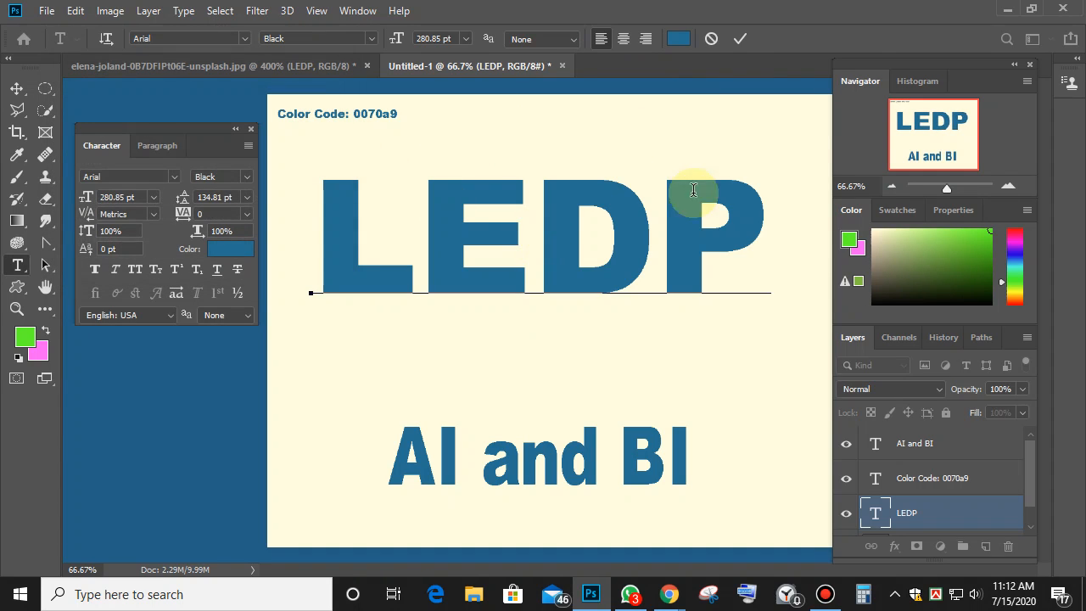
{"action": "left_click", "coordinate": [738, 39]}
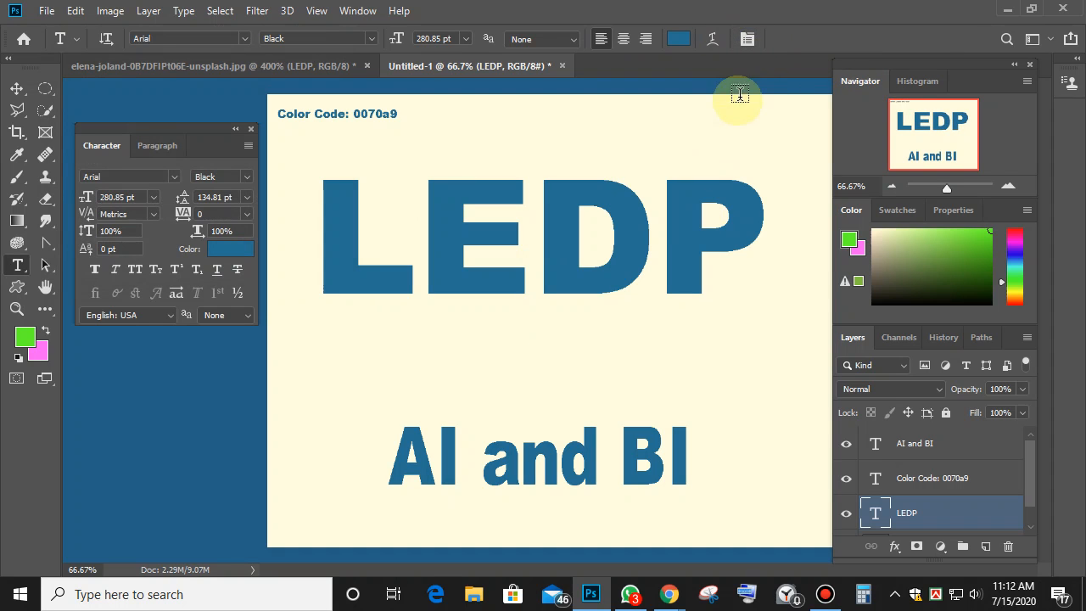
Preview the Arc Lower, Fish, Fisheye, Rise and Arc warp styles on LEDP.
{"action": "left_click", "coordinate": [712, 39]}
{"action": "left_click_drag", "start_coordinate": [238, 82], "coordinate": [943, 77]}
{"action": "left_click", "coordinate": [990, 83]}
{"action": "left_click", "coordinate": [925, 153]}
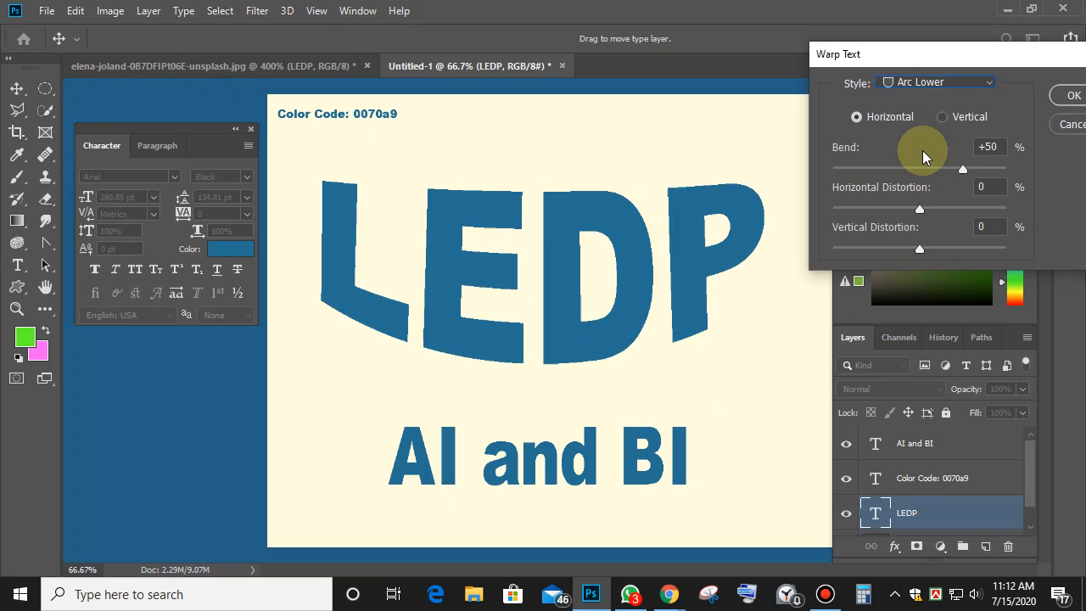
{"action": "left_click", "coordinate": [989, 83]}
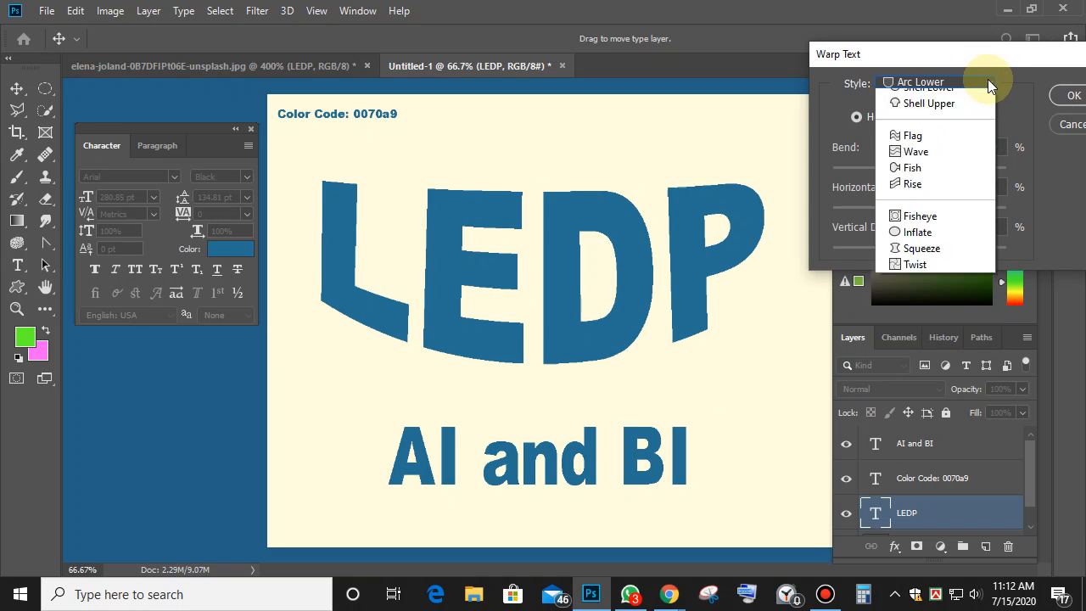
{"action": "left_click", "coordinate": [925, 311]}
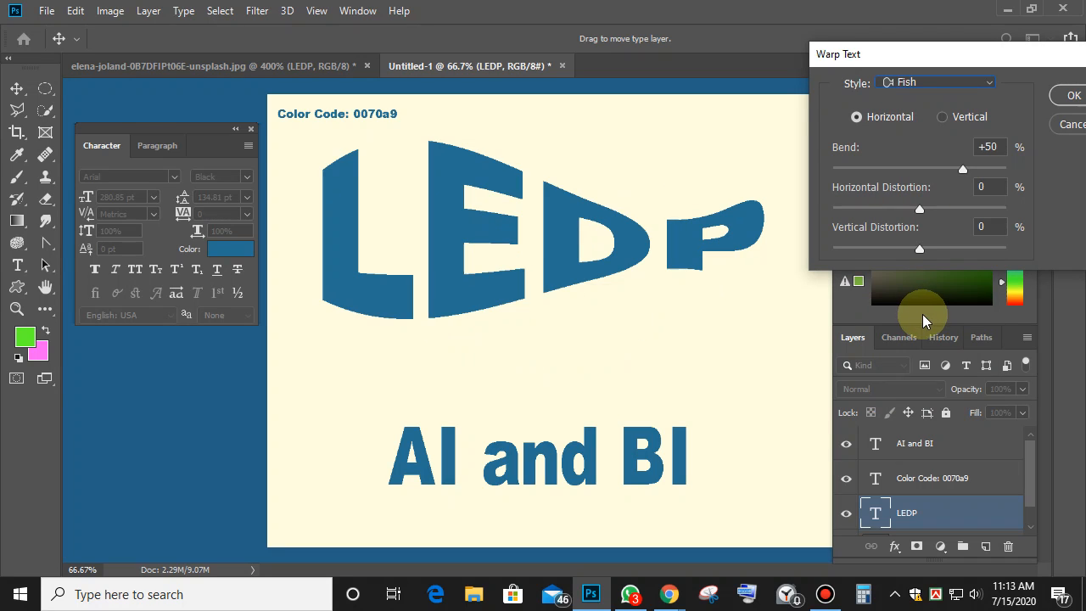
{"action": "left_click", "coordinate": [989, 84]}
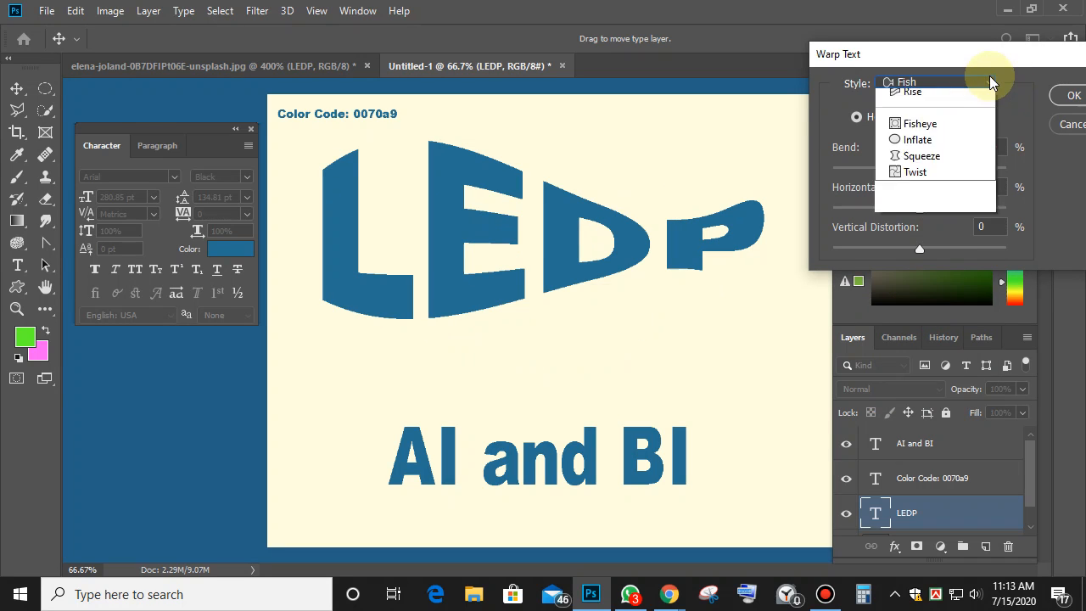
{"action": "left_click", "coordinate": [923, 350]}
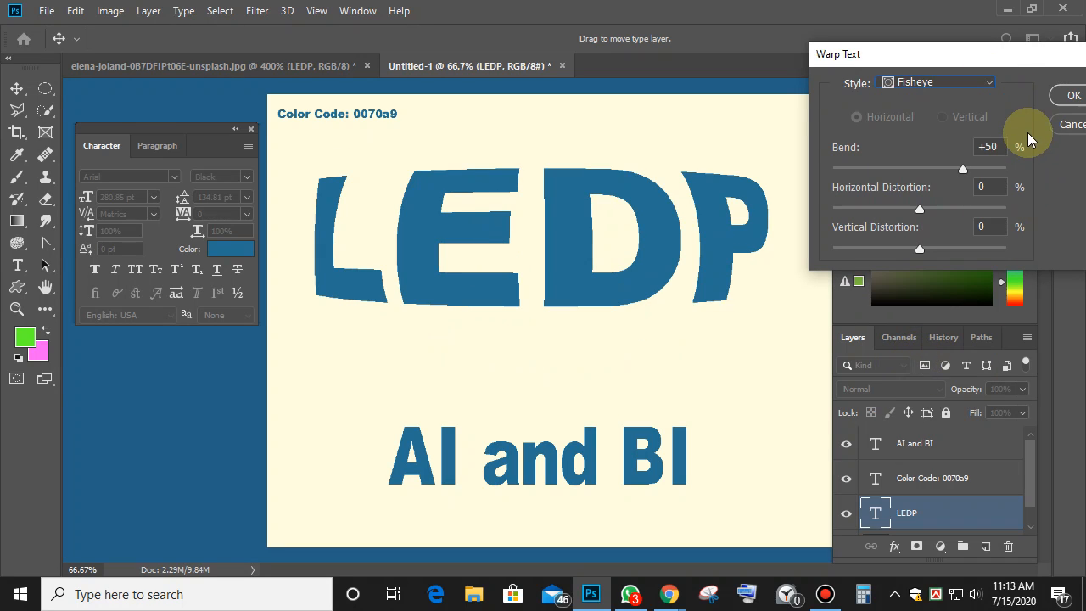
{"action": "left_click", "coordinate": [990, 83]}
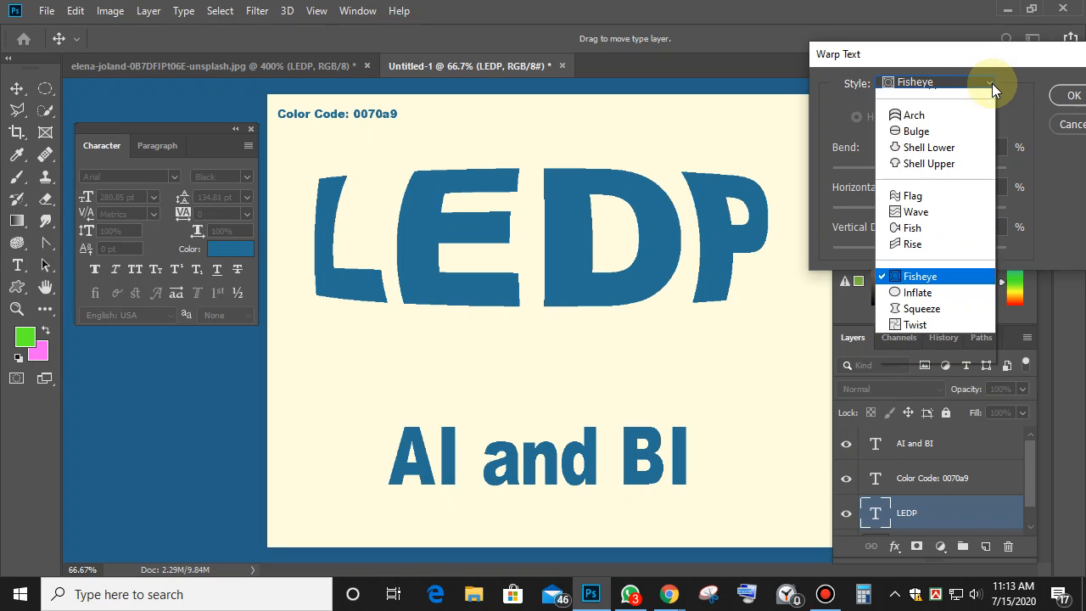
{"action": "left_click", "coordinate": [931, 309]}
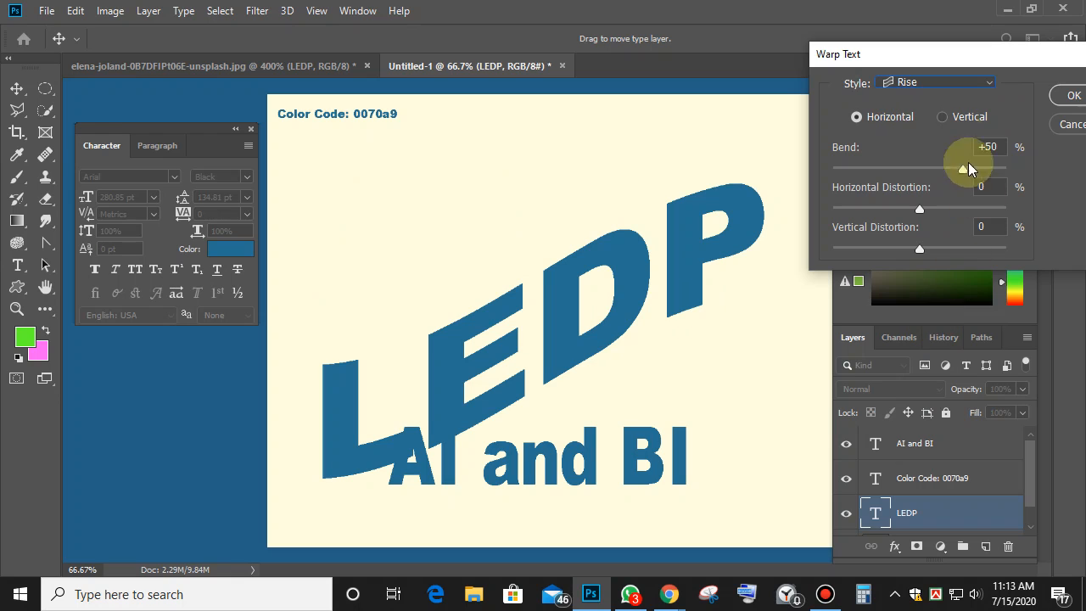
{"action": "left_click", "coordinate": [984, 83]}
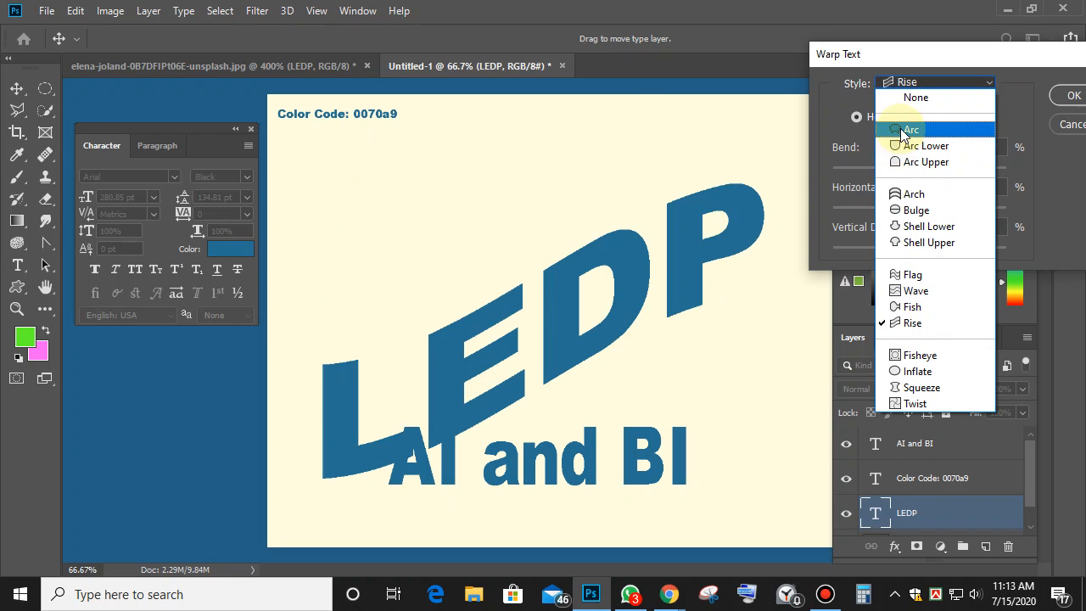
{"action": "left_click", "coordinate": [905, 129]}
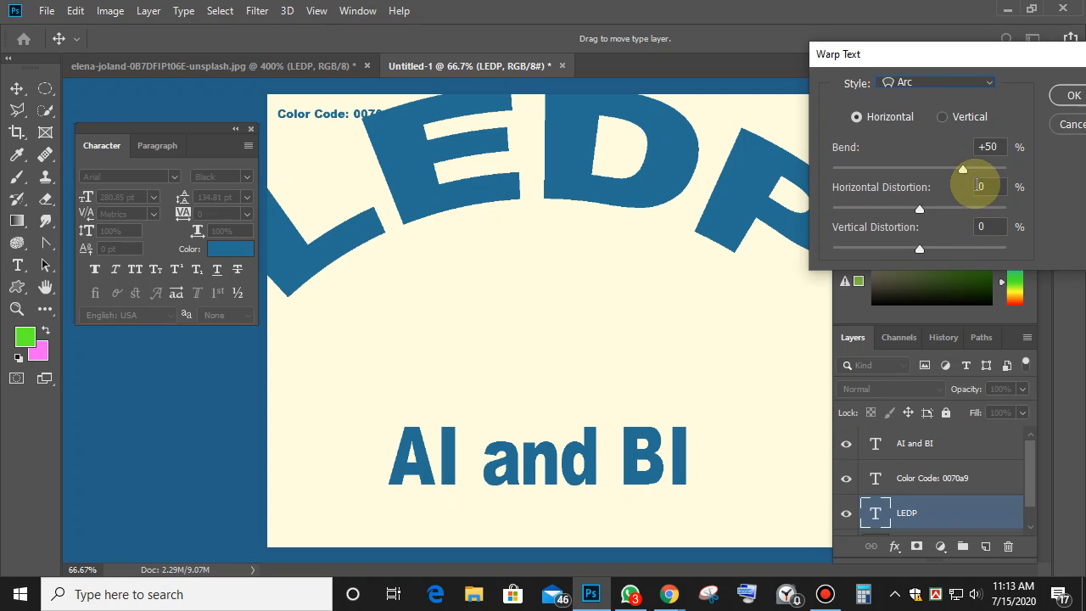
Apply the Arch warp with Bend -55, Horizontal -69 and Vertical +14.
{"action": "left_click", "coordinate": [938, 84]}
{"action": "left_click", "coordinate": [913, 194]}
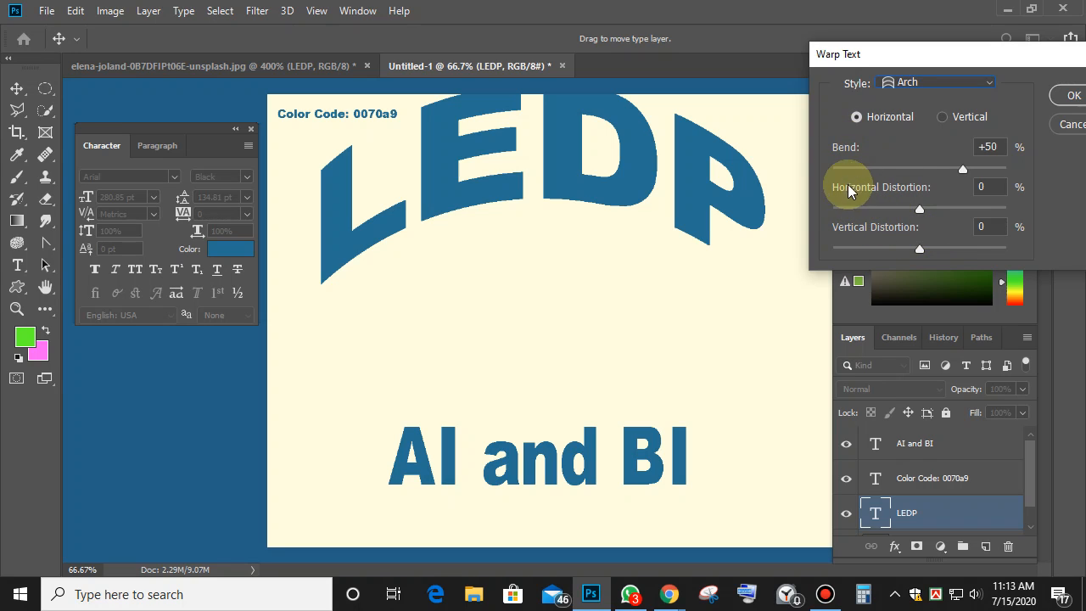
{"action": "left_click_drag", "start_coordinate": [963, 172], "coordinate": [871, 171]}
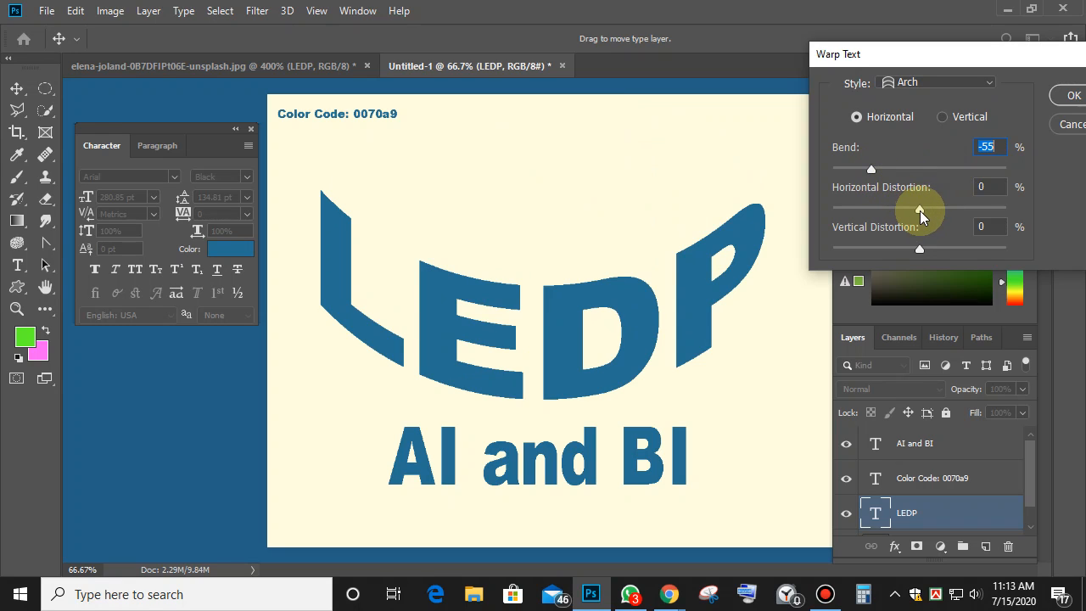
{"action": "left_click_drag", "start_coordinate": [922, 216], "coordinate": [859, 212]}
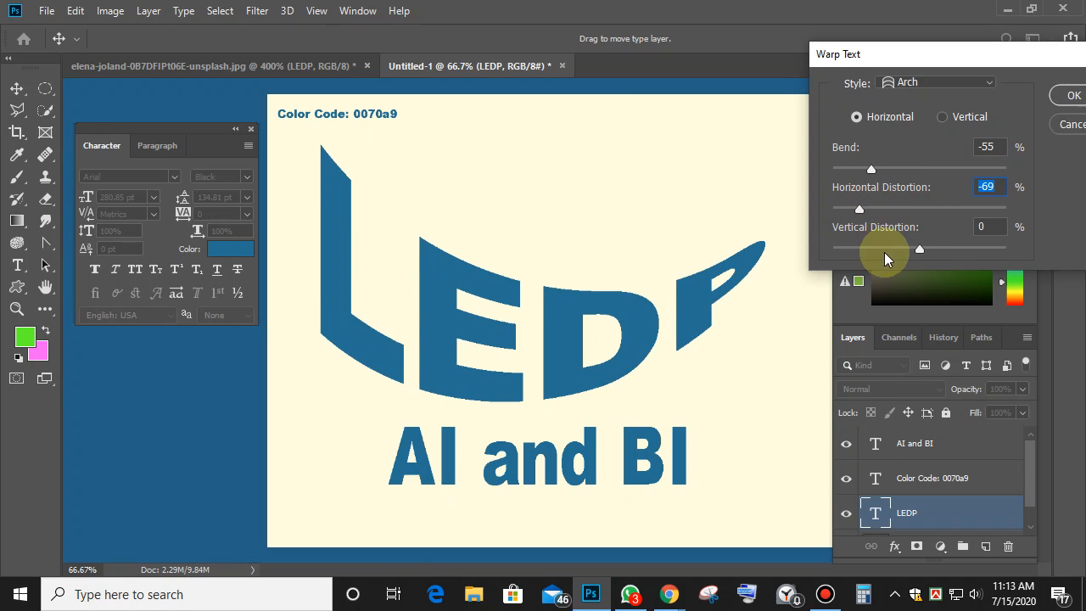
{"action": "left_click_drag", "start_coordinate": [922, 246], "coordinate": [934, 253]}
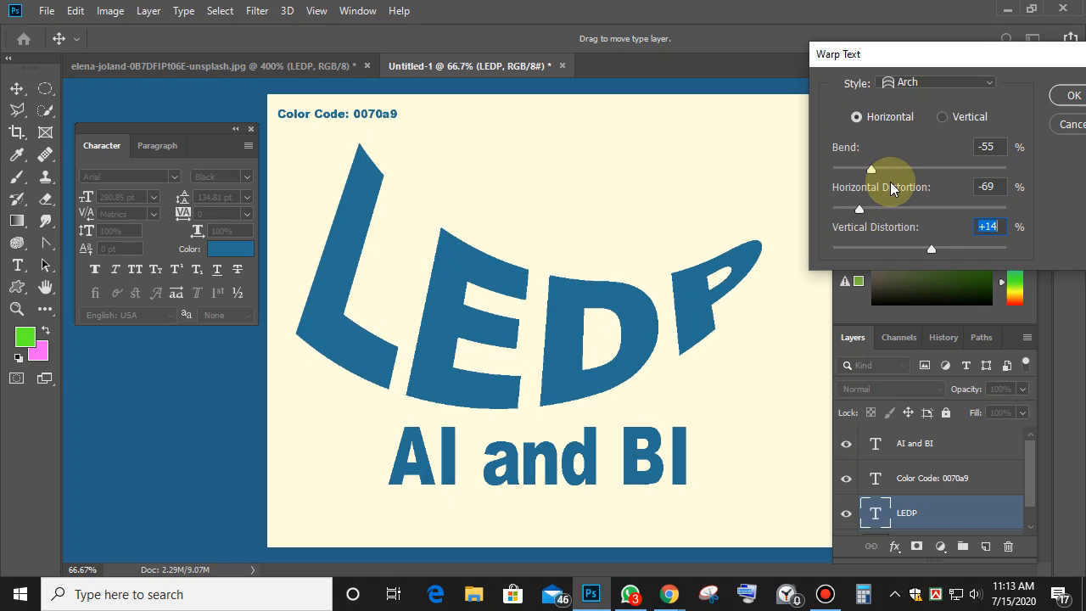
{"action": "left_click", "coordinate": [1073, 96]}
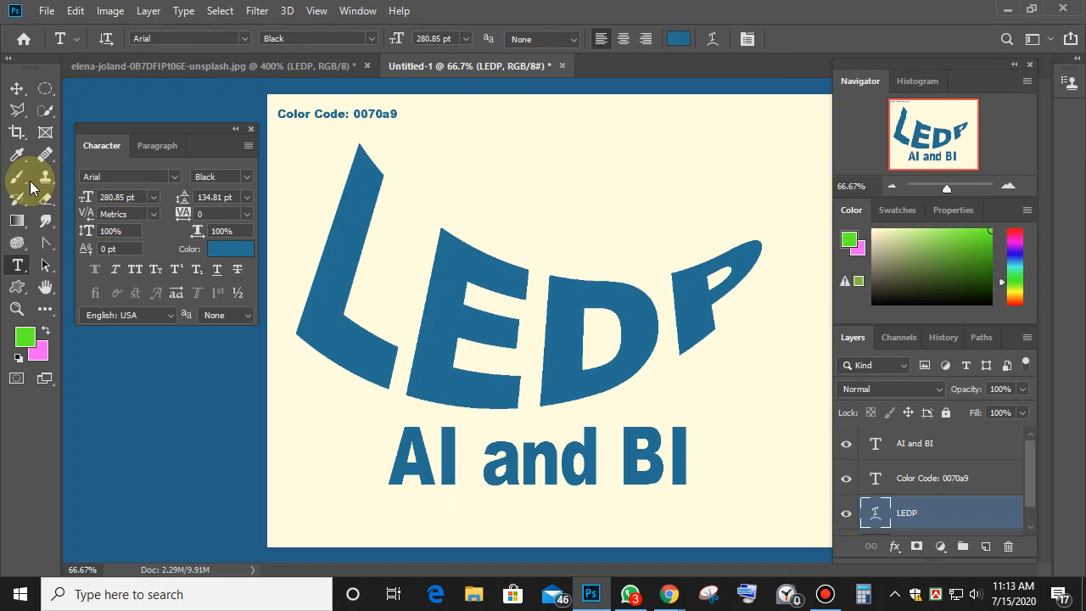
Scale the arched LEDP down to about 45% and move it up the page.
{"action": "left_click", "coordinate": [17, 89]}
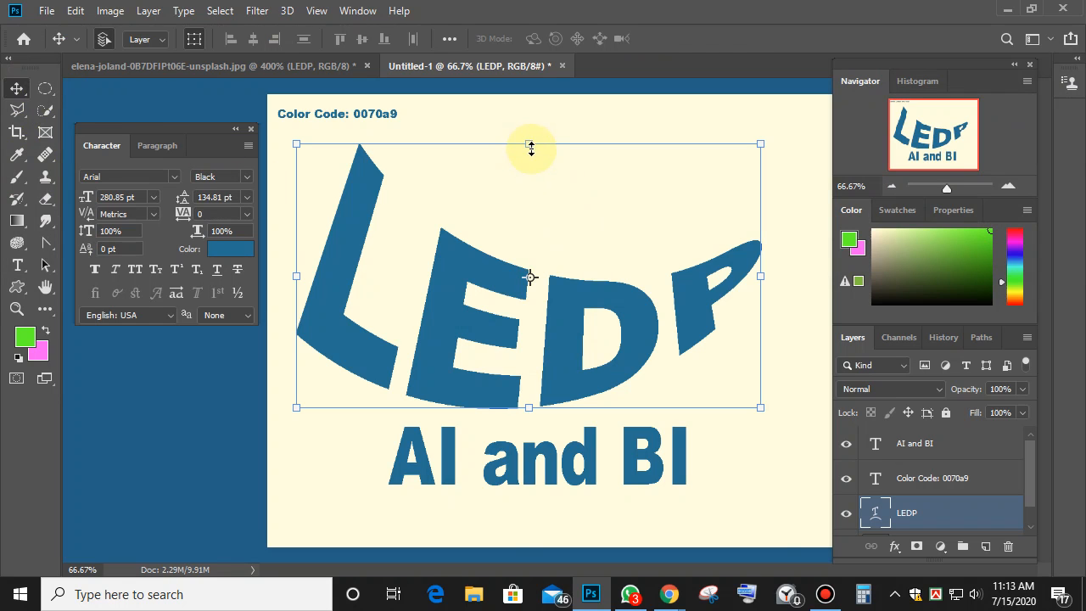
{"action": "left_click_drag", "start_coordinate": [531, 148], "coordinate": [540, 299]}
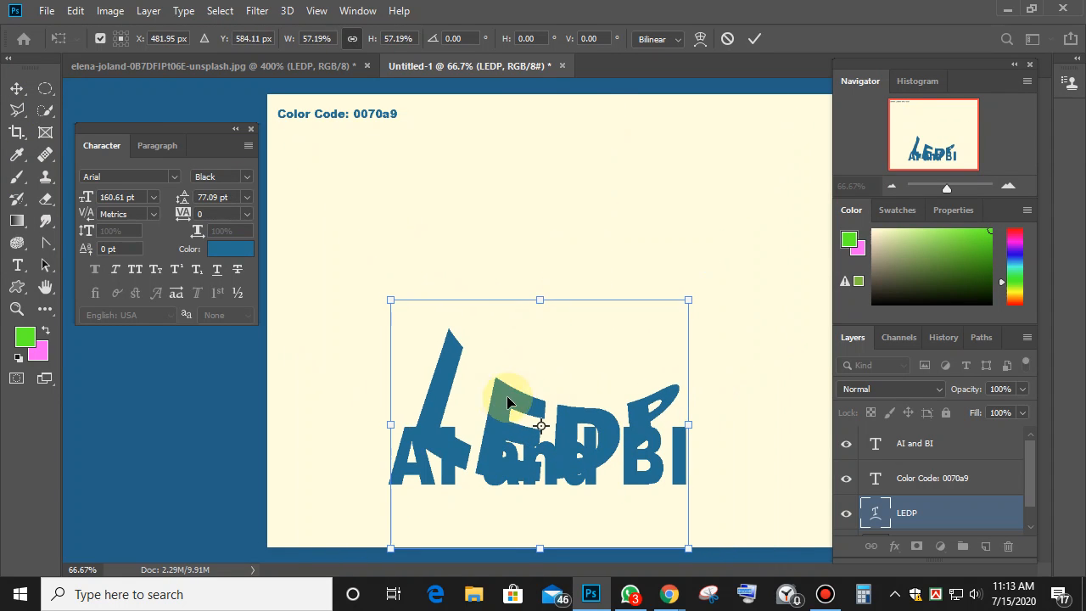
{"action": "left_click_drag", "start_coordinate": [507, 402], "coordinate": [564, 220]}
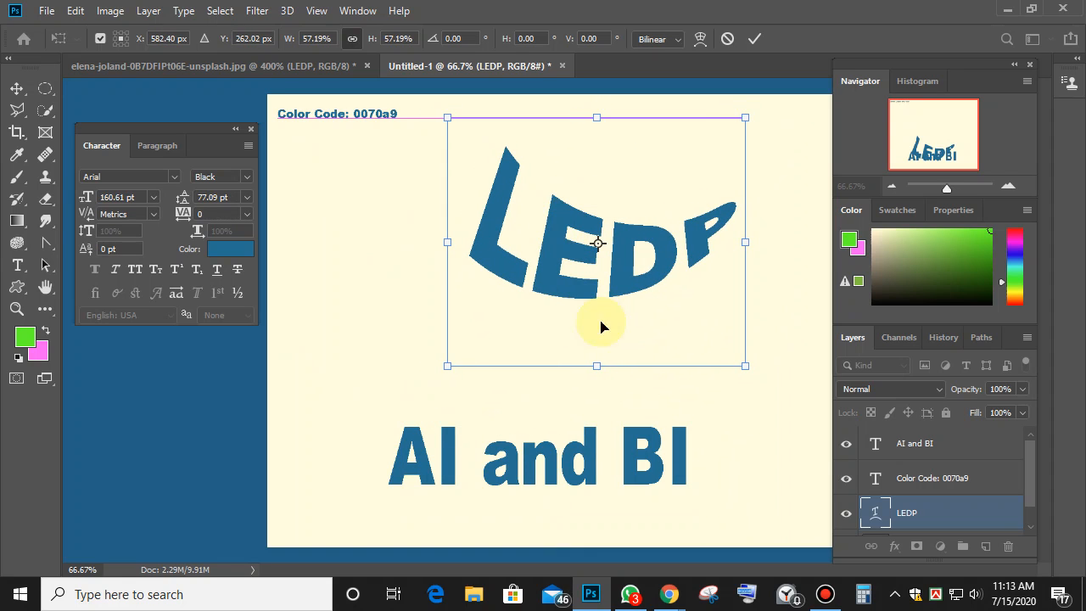
{"action": "left_click_drag", "start_coordinate": [598, 367], "coordinate": [595, 313]}
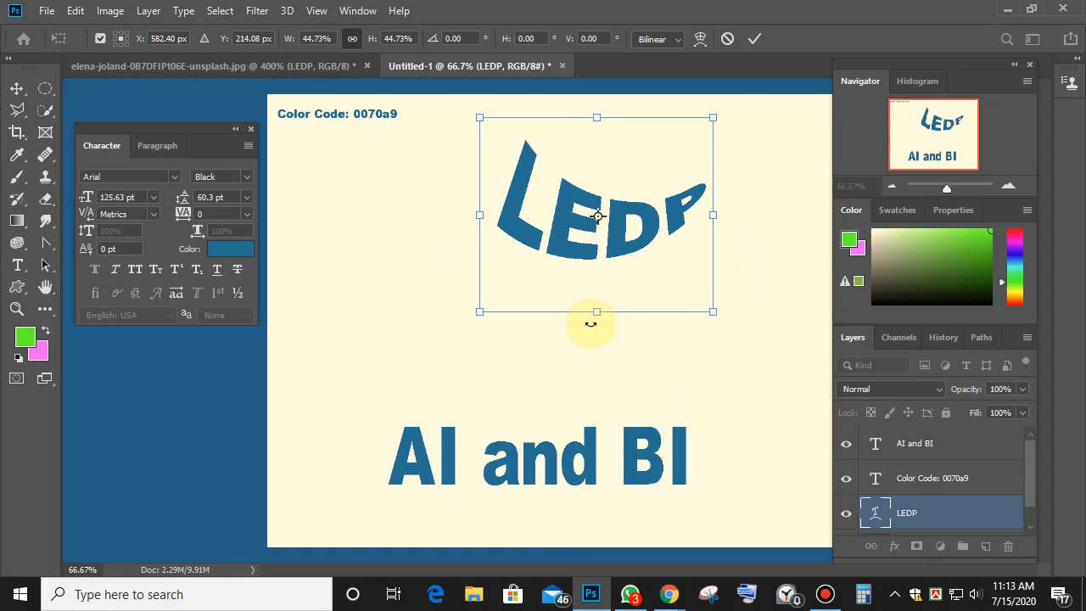
{"action": "left_click", "coordinate": [755, 39]}
{"action": "left_click", "coordinate": [699, 332]}
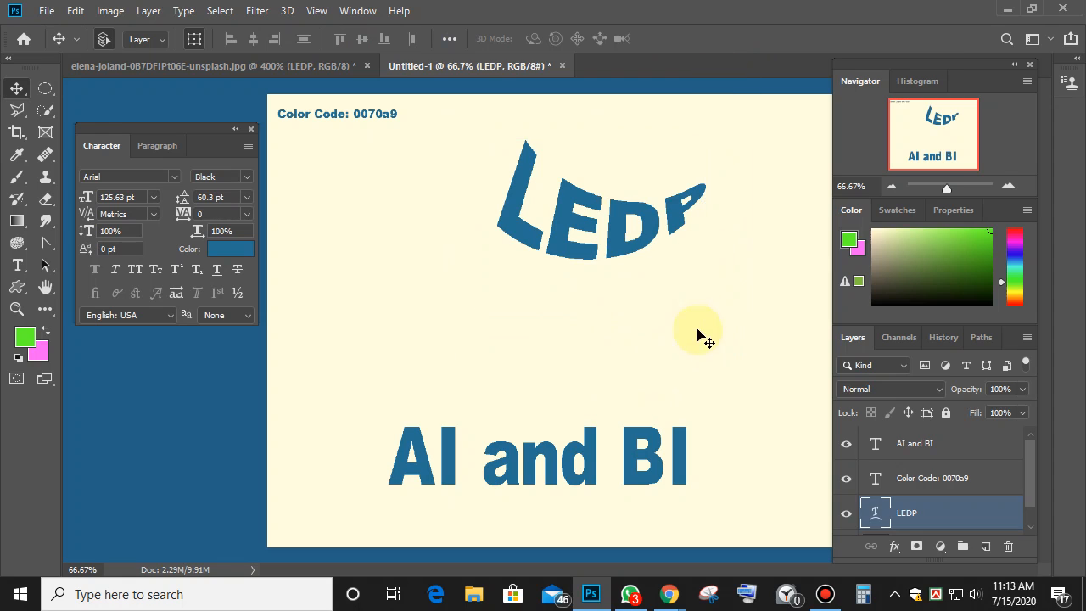
{"action": "left_click", "coordinate": [654, 235]}
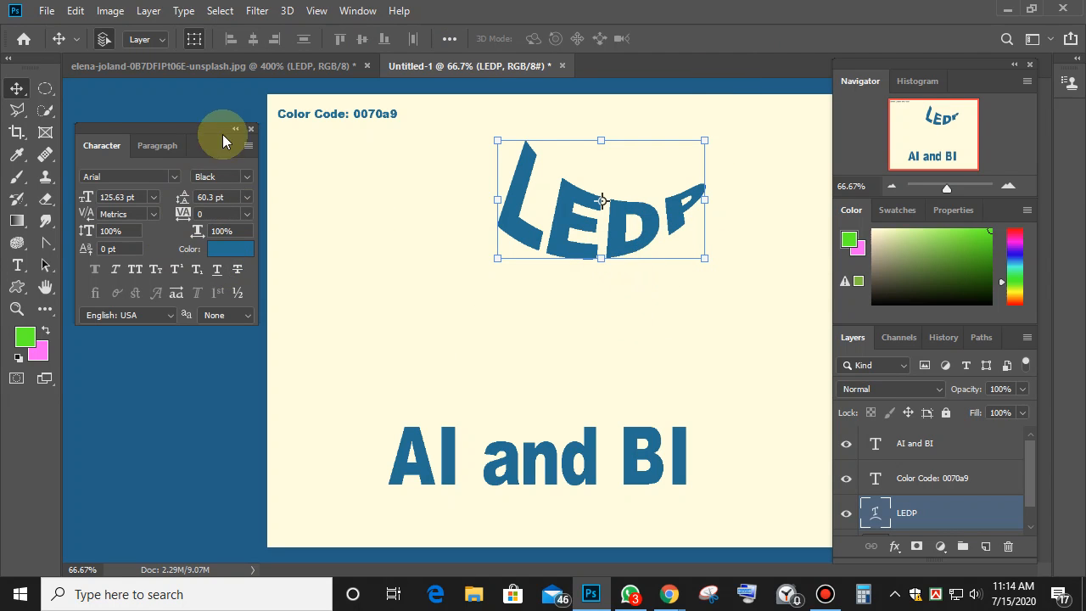
Move AI and BI to the page top and place LEDP at the top-left beside it.
{"action": "left_click_drag", "start_coordinate": [181, 127], "coordinate": [174, 99]}
{"action": "left_click_drag", "start_coordinate": [518, 479], "coordinate": [638, 153]}
{"action": "left_click_drag", "start_coordinate": [606, 245], "coordinate": [390, 243]}
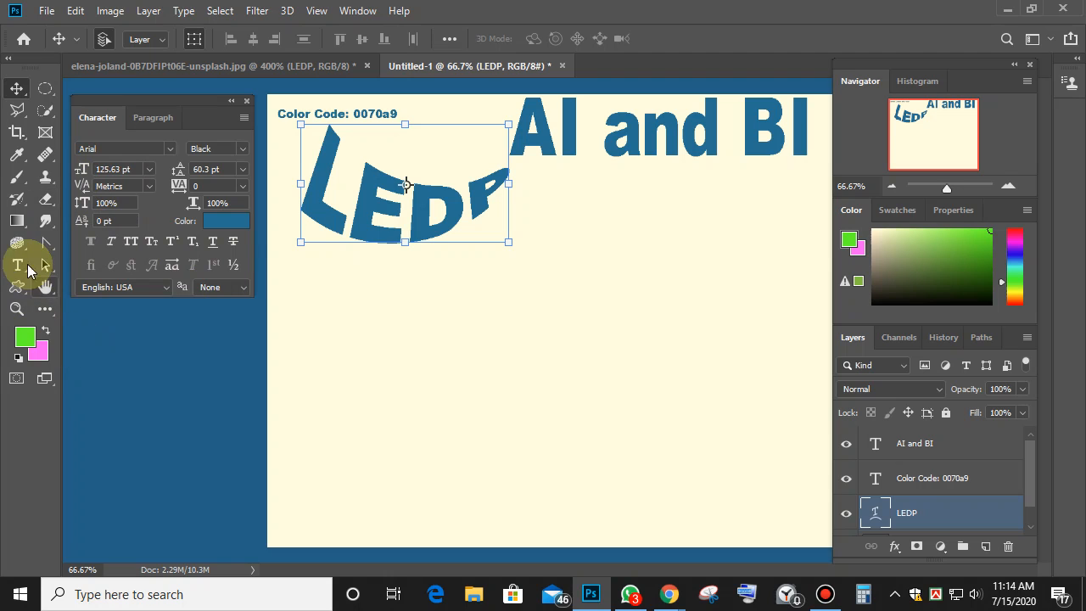
{"action": "left_click", "coordinate": [17, 265]}
Start a new 14 pt text layer below LEDP.
{"action": "left_click", "coordinate": [336, 316]}
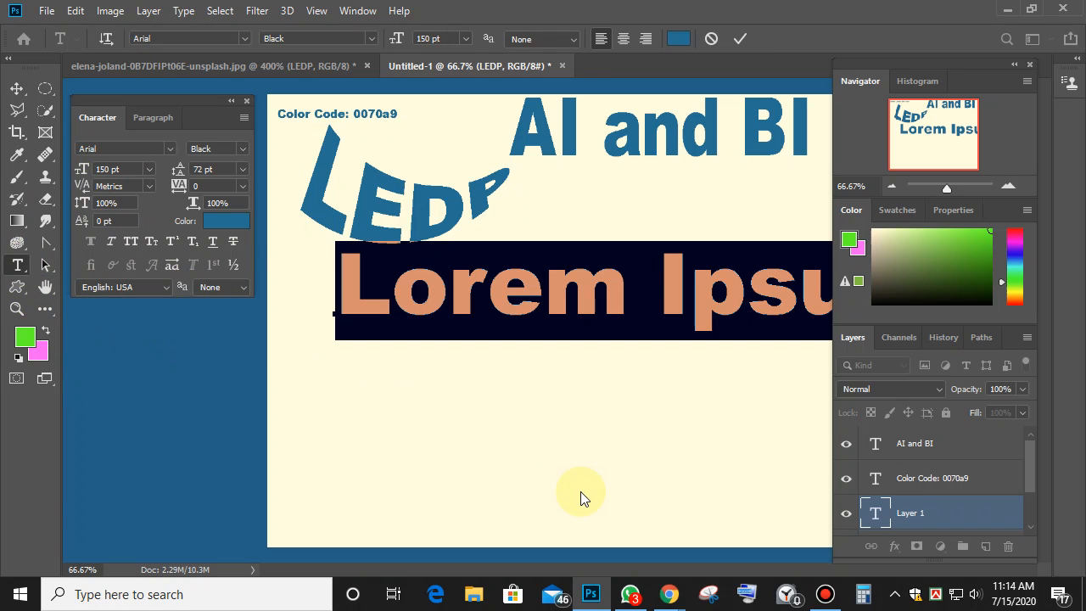
{"action": "left_click", "coordinate": [466, 39]}
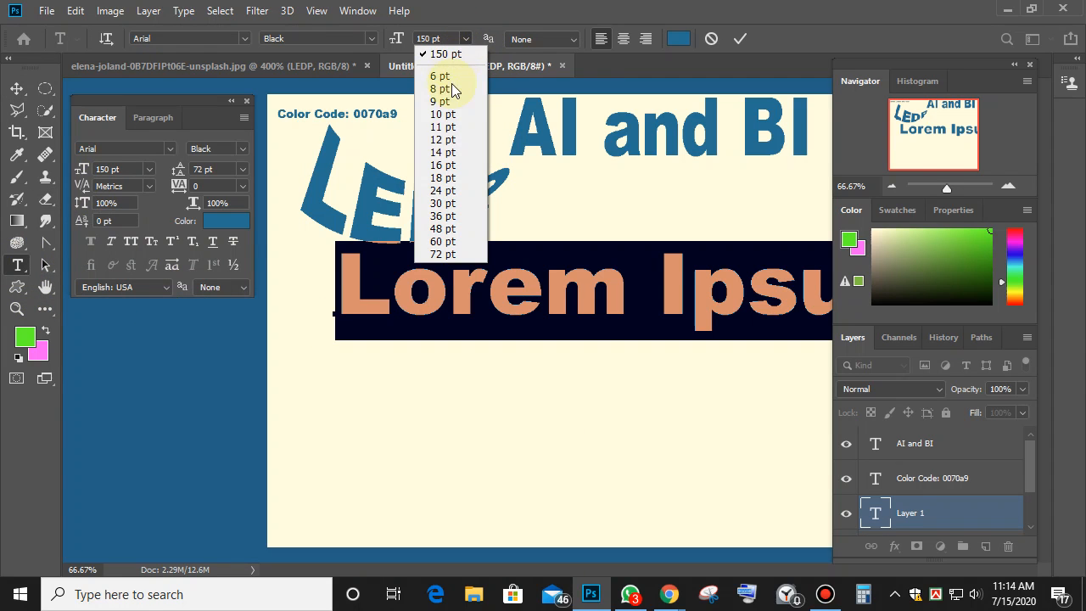
{"action": "left_click", "coordinate": [443, 152]}
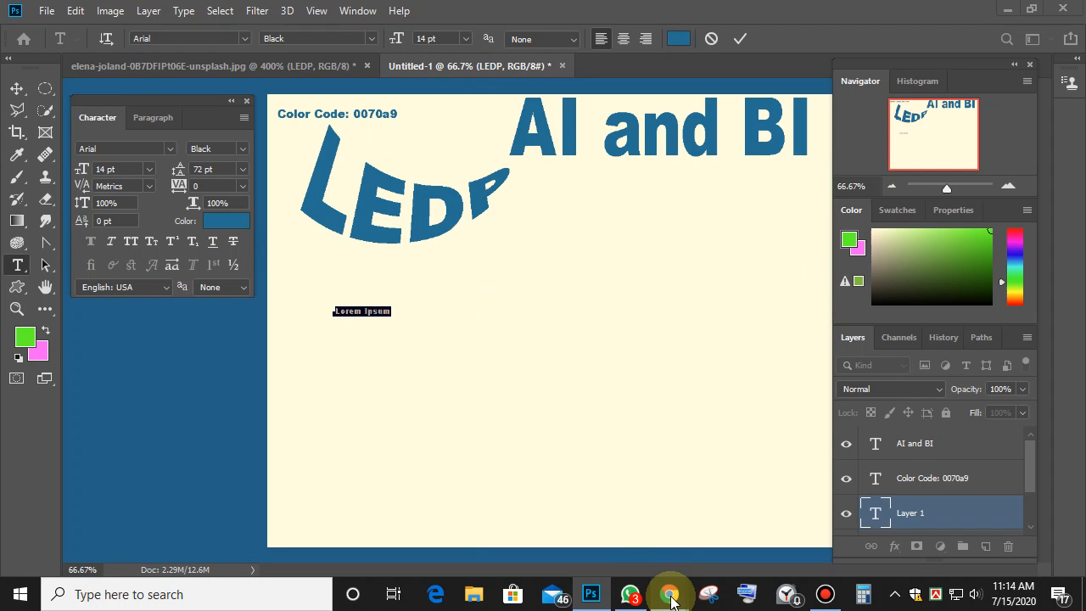
Copy the class details message from the WhatsApp chat and return to Photoshop.
{"action": "mouse_move", "coordinate": [670, 598]}
{"action": "mouse_move", "coordinate": [660, 501]}
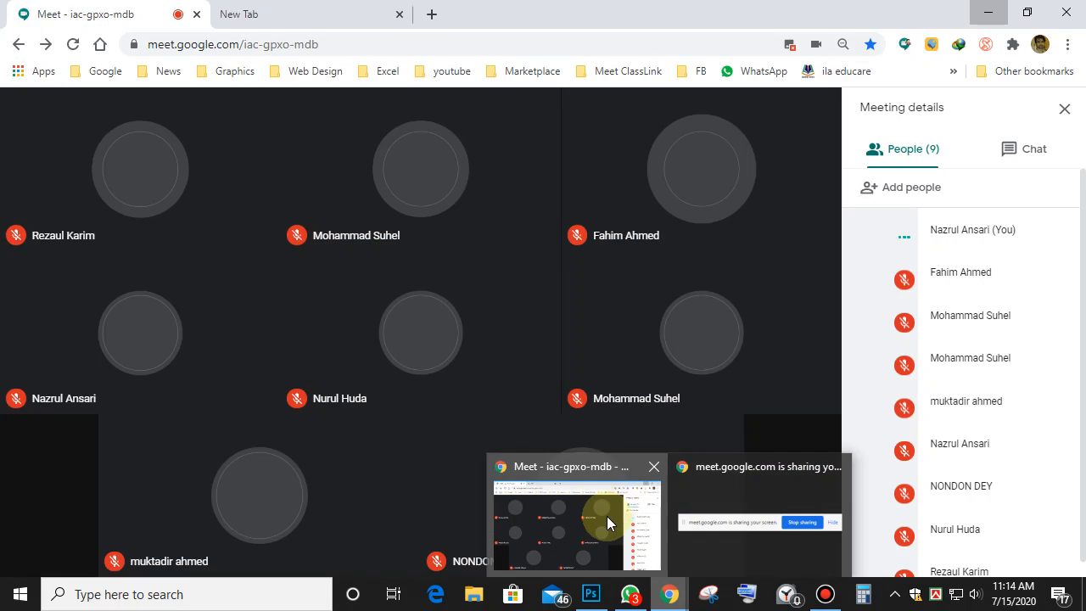
{"action": "left_click", "coordinate": [607, 516]}
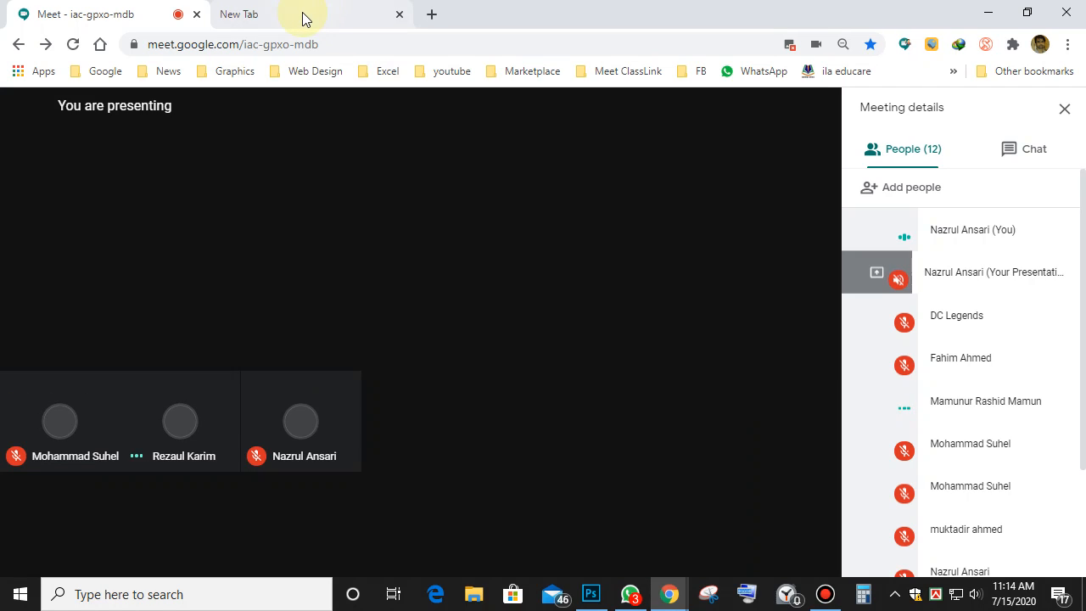
{"action": "left_click", "coordinate": [305, 18]}
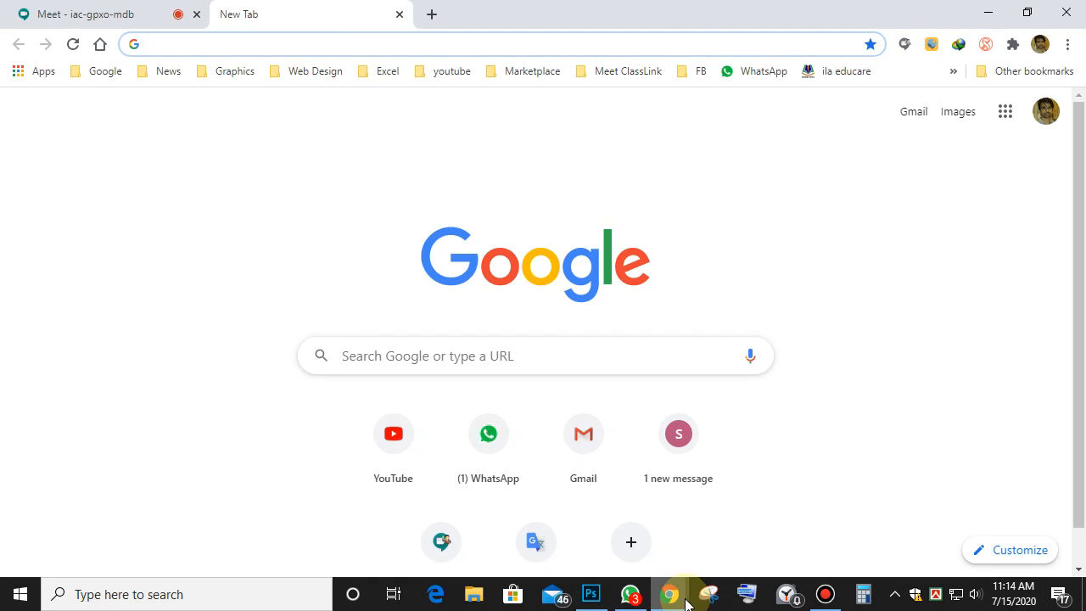
{"action": "left_click", "coordinate": [631, 594]}
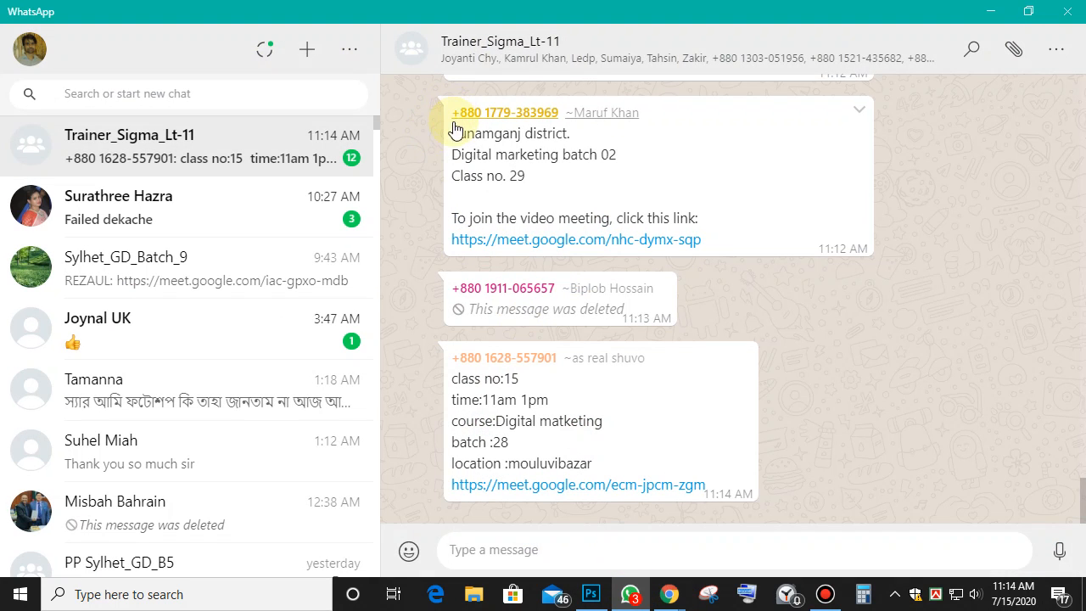
{"action": "left_click_drag", "start_coordinate": [454, 129], "coordinate": [717, 242]}
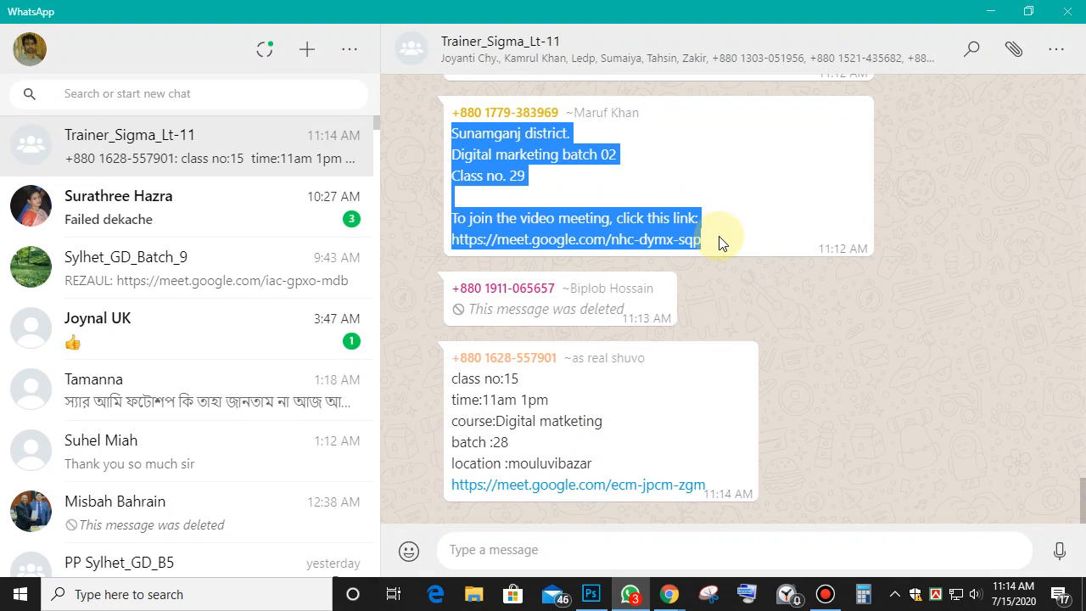
{"action": "left_click", "coordinate": [988, 13]}
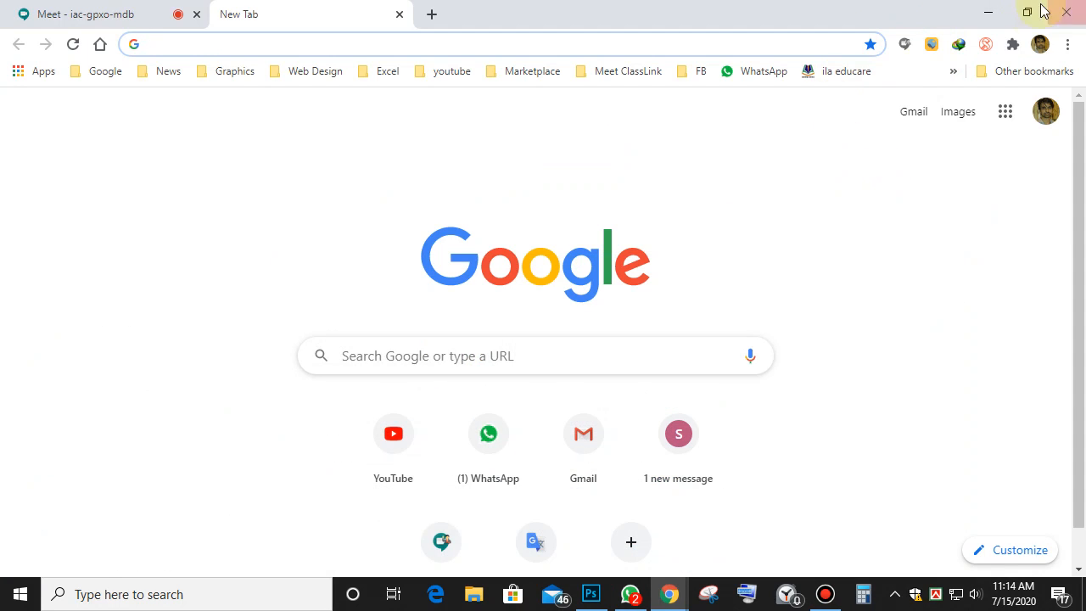
{"action": "left_click", "coordinate": [988, 13]}
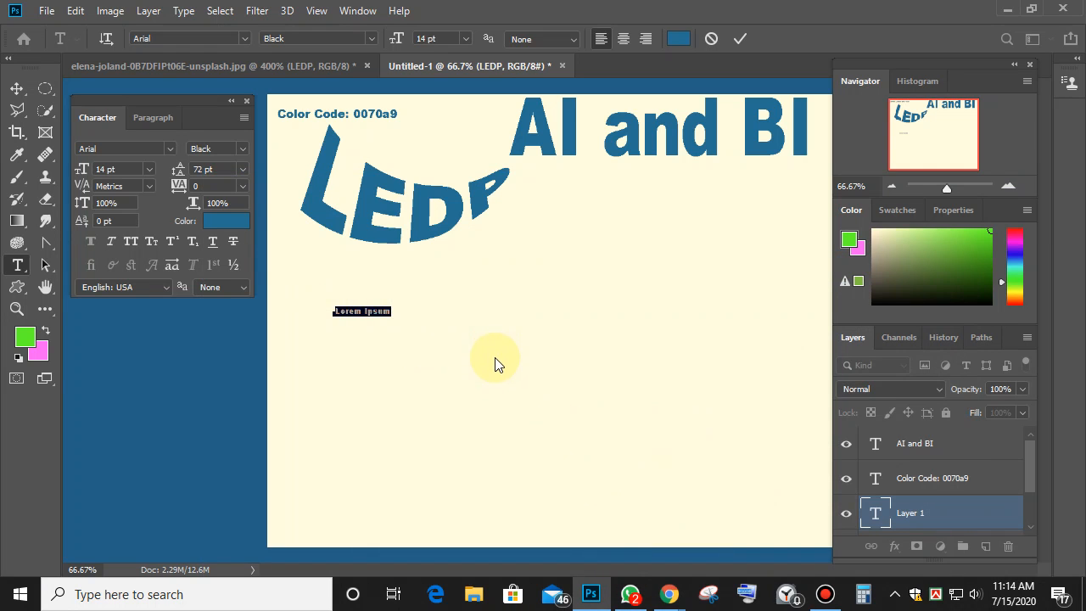
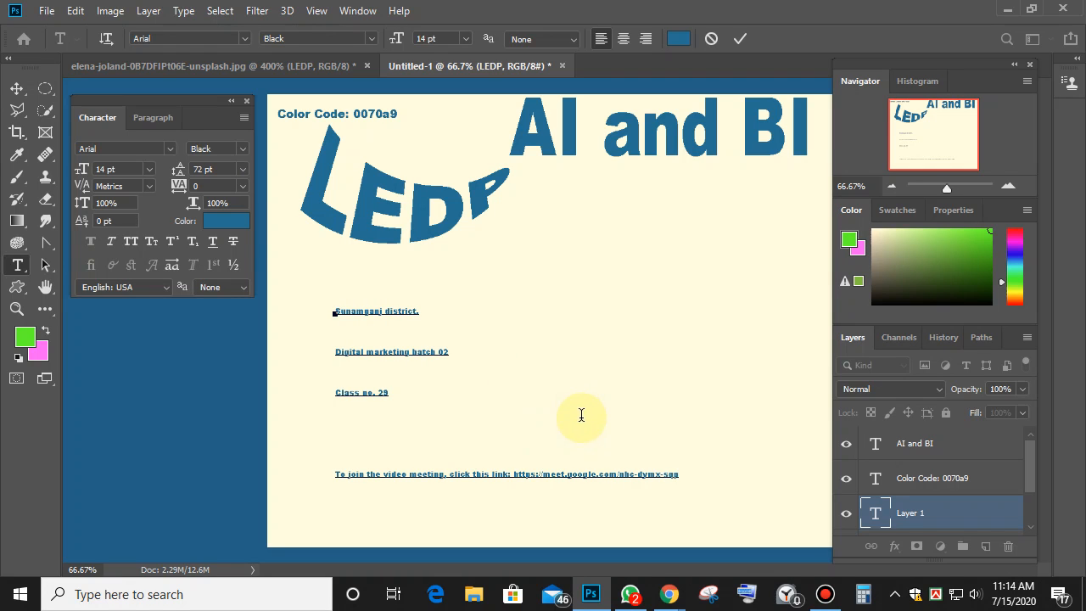
Paste the class details over the placeholder, set leading to Auto and size to 18 pt.
{"action": "key", "text": "ctrl+a"}
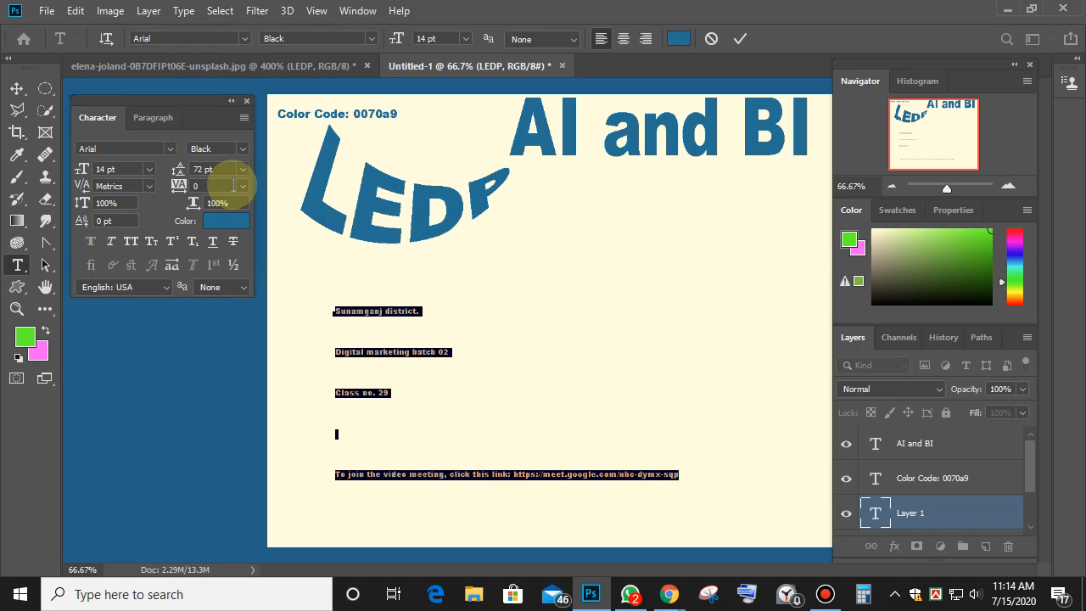
{"action": "left_click", "coordinate": [244, 170]}
{"action": "left_click", "coordinate": [234, 180]}
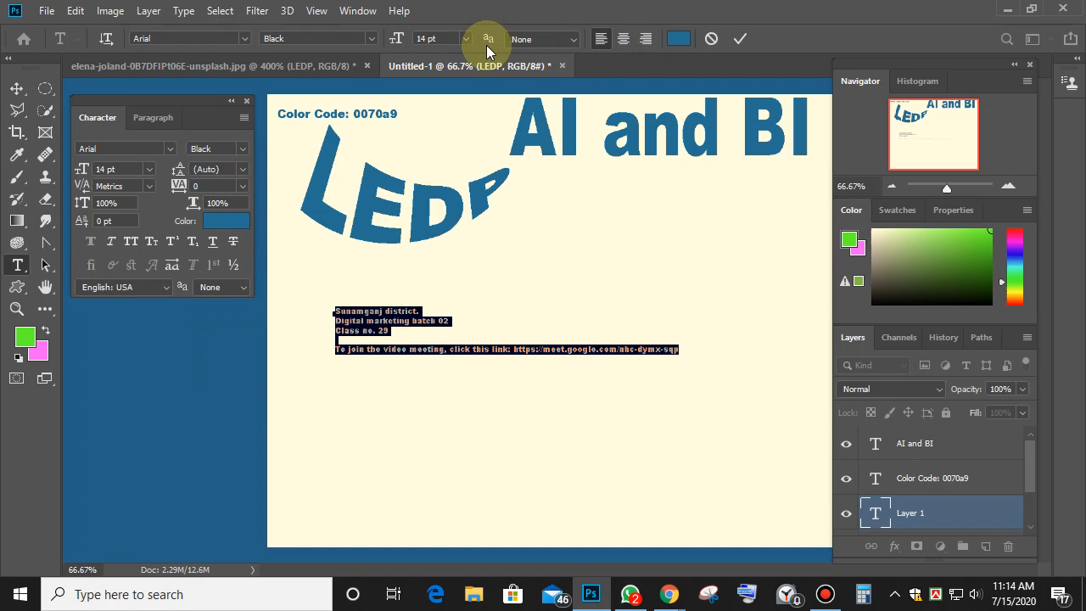
{"action": "left_click", "coordinate": [426, 39]}
{"action": "key", "text": "Up"}
{"action": "key", "text": "Up"}
{"action": "key", "text": "Up"}
{"action": "key", "text": "Up"}
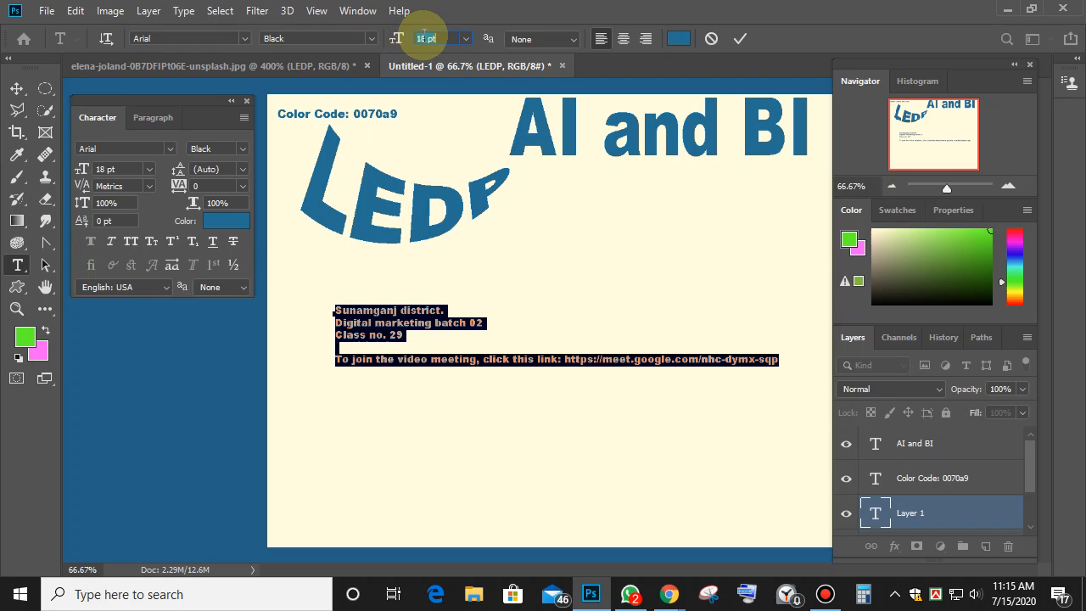
Step the class text size through 28, 4 and 13 pt, settling on 21 pt.
{"action": "left_click", "coordinate": [422, 38]}
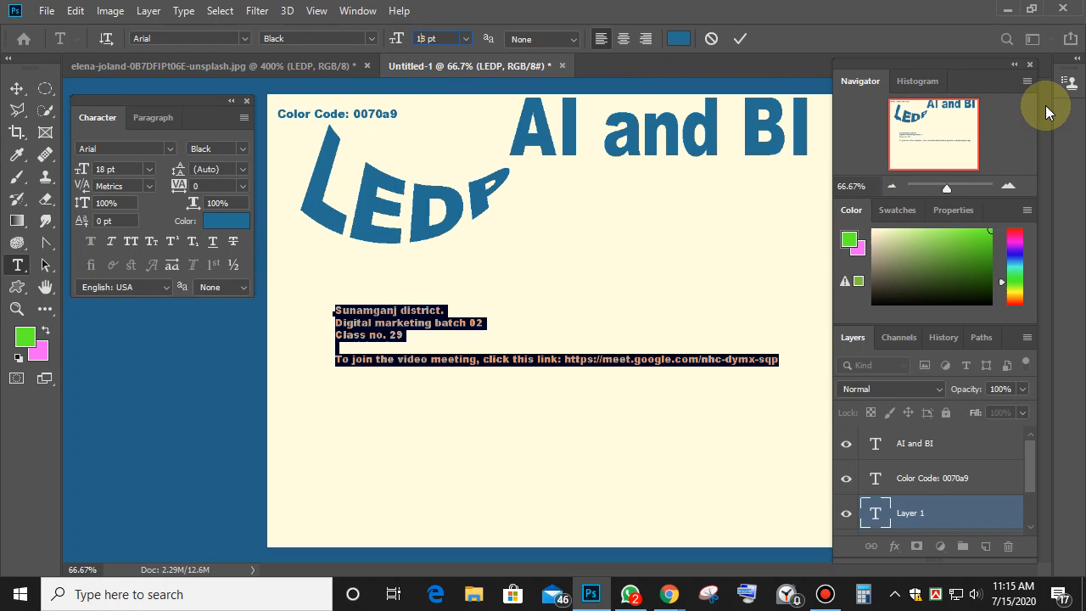
{"action": "key", "text": "Up"}
{"action": "key", "text": "Up"}
{"action": "key", "text": "Up"}
{"action": "key", "text": "Up"}
{"action": "key", "text": "Up"}
{"action": "key", "text": "Up"}
{"action": "key", "text": "Up"}
{"action": "key", "text": "Up"}
{"action": "key", "text": "Up"}
{"action": "key", "text": "Up"}
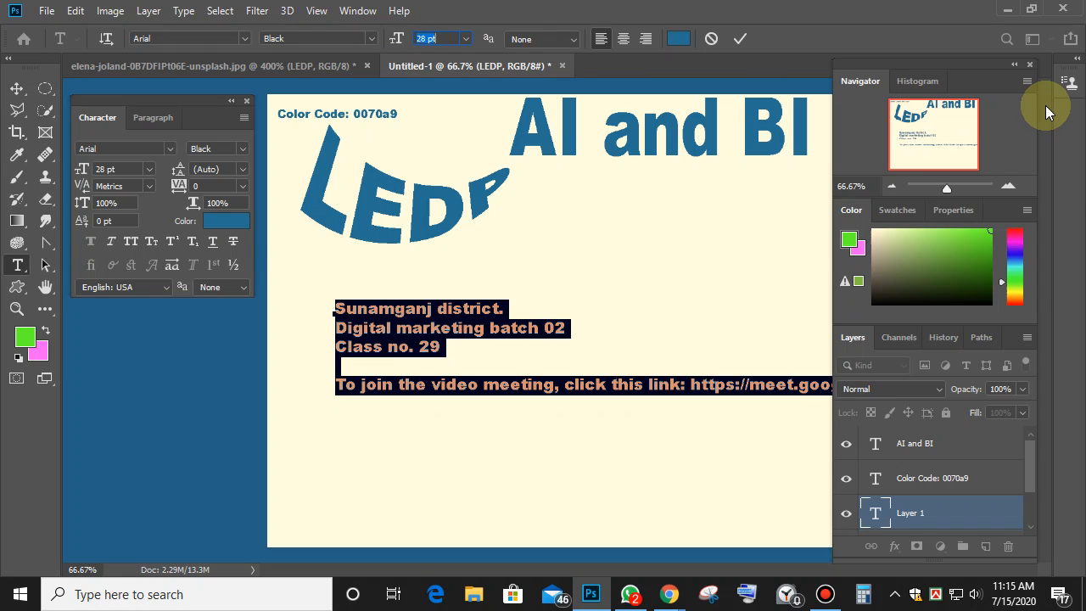
{"action": "key", "text": "Down"}
{"action": "key", "text": "Down"}
{"action": "key", "text": "Down"}
{"action": "key", "text": "Down"}
{"action": "key", "text": "Down"}
{"action": "key", "text": "Down"}
{"action": "key", "text": "Down"}
{"action": "key", "text": "Down"}
{"action": "key", "text": "Down"}
{"action": "key", "text": "Down"}
{"action": "key", "text": "Down"}
{"action": "key", "text": "Down"}
{"action": "key", "text": "Down"}
{"action": "key", "text": "Down"}
{"action": "key", "text": "Down"}
{"action": "key", "text": "Down"}
{"action": "key", "text": "Down"}
{"action": "key", "text": "Down"}
{"action": "key", "text": "Down"}
{"action": "key", "text": "Down"}
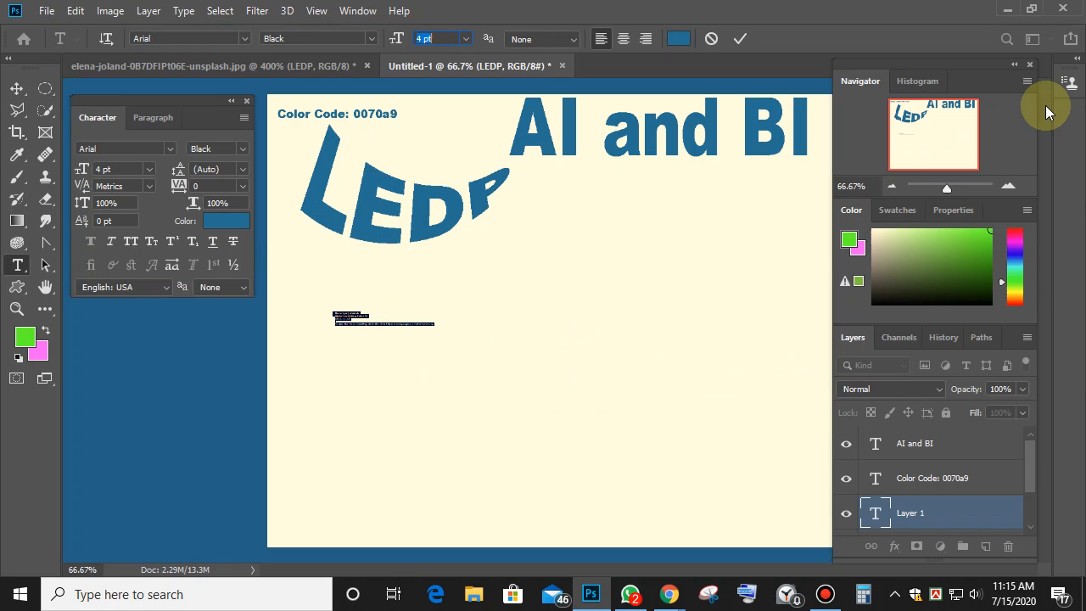
{"action": "key", "text": "Up"}
{"action": "key", "text": "Up"}
{"action": "key", "text": "Up"}
{"action": "key", "text": "Up"}
{"action": "key", "text": "Up"}
{"action": "key", "text": "Up"}
{"action": "key", "text": "Up"}
{"action": "key", "text": "Up"}
{"action": "key", "text": "Up"}
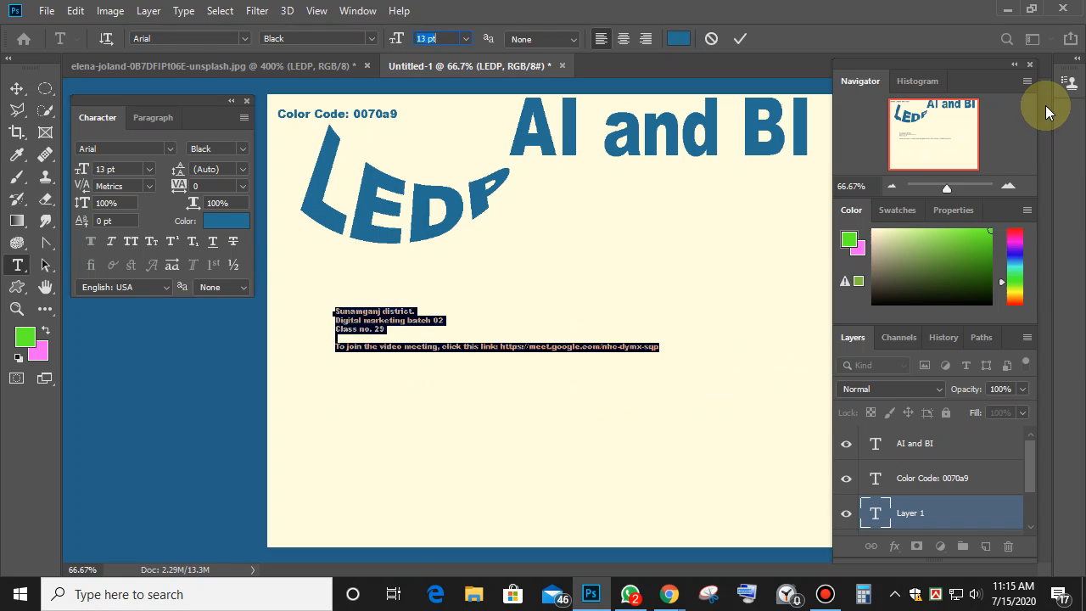
{"action": "key", "text": "Up"}
{"action": "key", "text": "Up"}
{"action": "key", "text": "Up"}
{"action": "key", "text": "Up"}
{"action": "key", "text": "Up"}
{"action": "key", "text": "Up"}
{"action": "key", "text": "Up"}
{"action": "key", "text": "Up"}
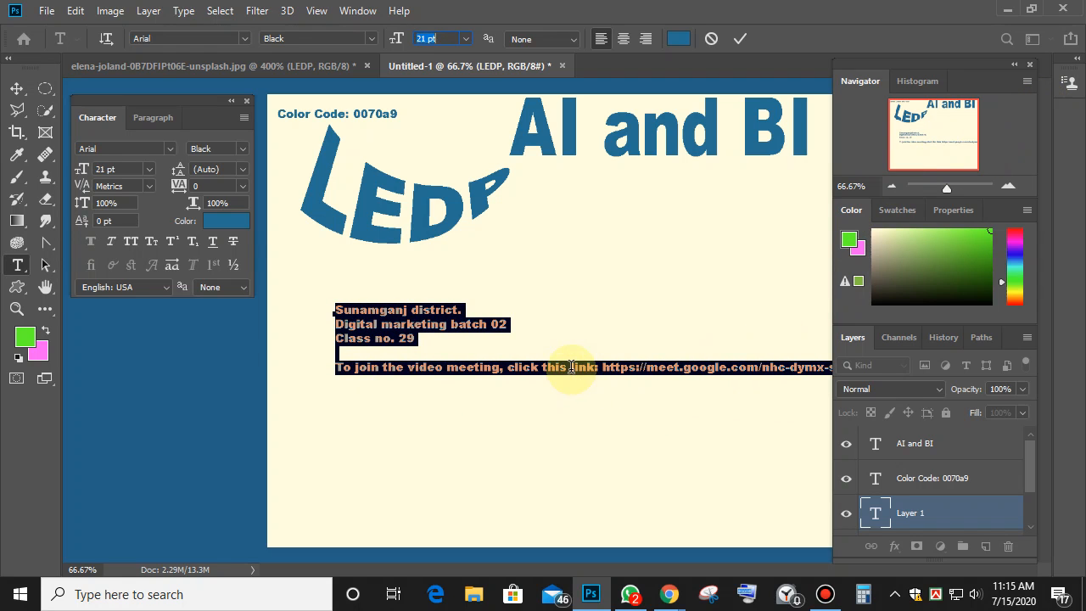
Delete the meeting URL after 'link:' and the blank line above it, then commit the text.
{"action": "left_click", "coordinate": [606, 366]}
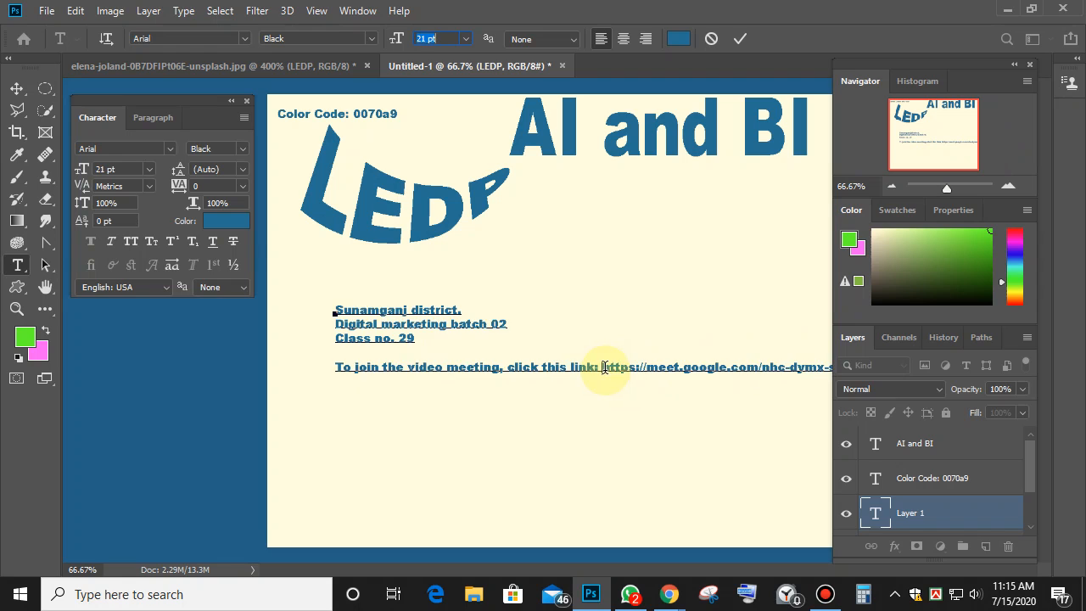
{"action": "triple_click", "coordinate": [606, 366]}
{"action": "left_click_drag", "start_coordinate": [605, 368], "coordinate": [1026, 346]}
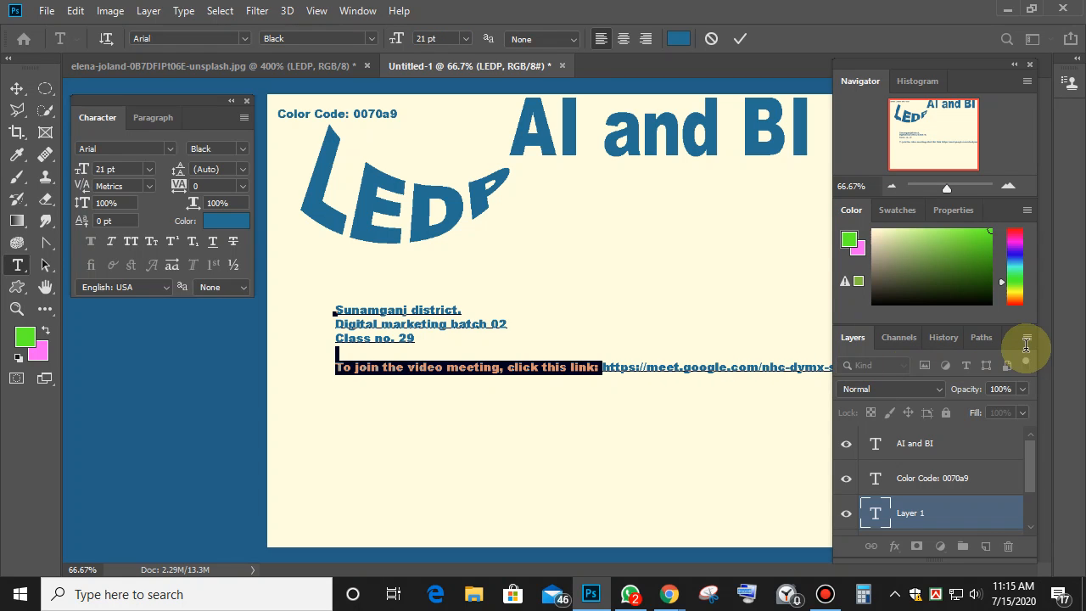
{"action": "left_click", "coordinate": [598, 366]}
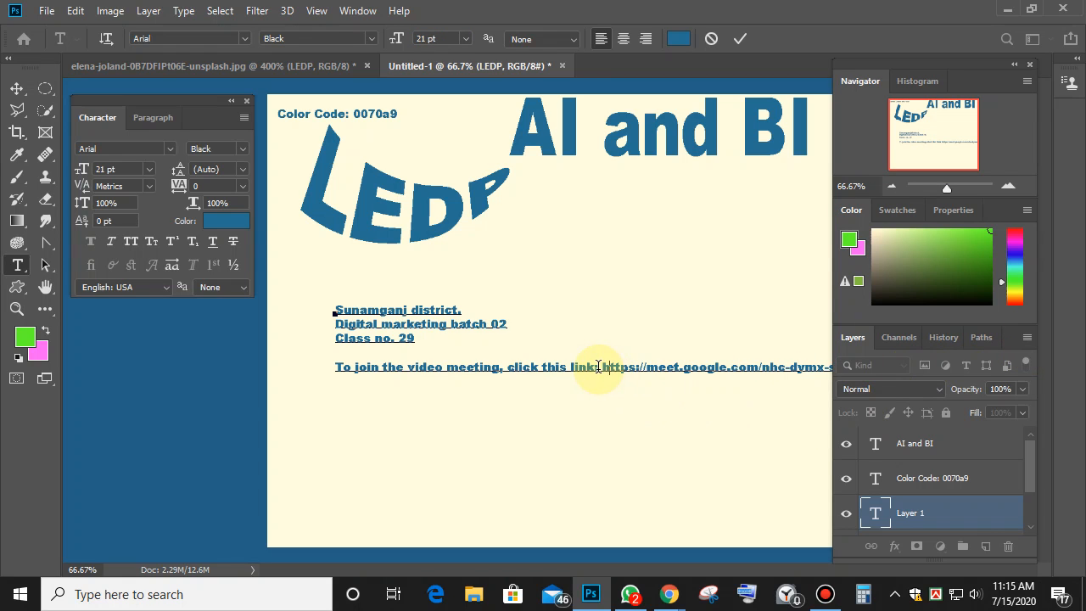
{"action": "left_click_drag", "start_coordinate": [604, 367], "coordinate": [829, 363]}
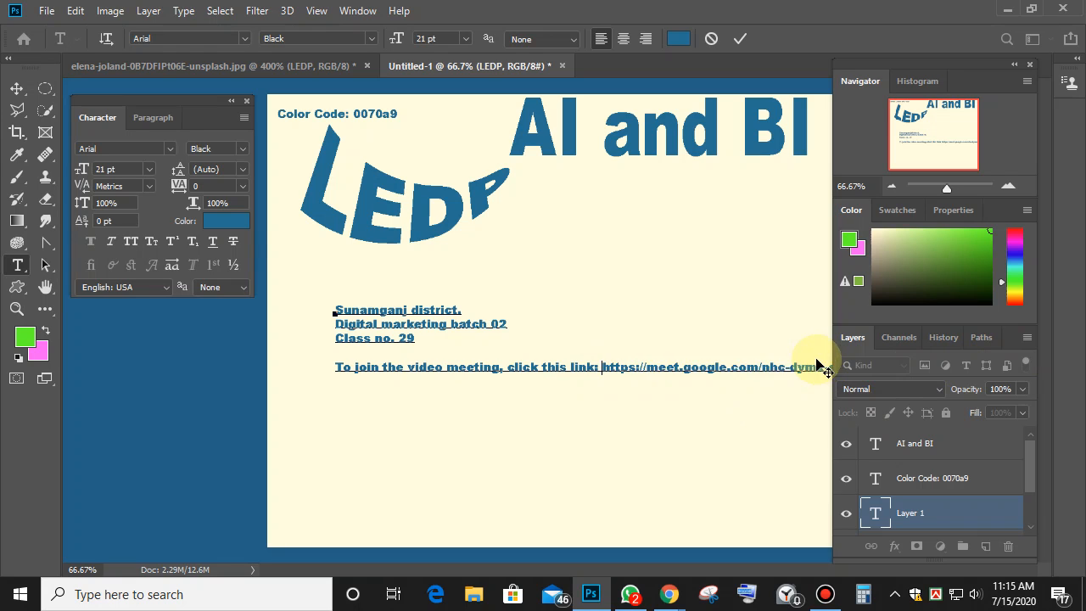
{"action": "key", "text": "Delete"}
{"action": "left_click_drag", "start_coordinate": [643, 368], "coordinate": [716, 365]}
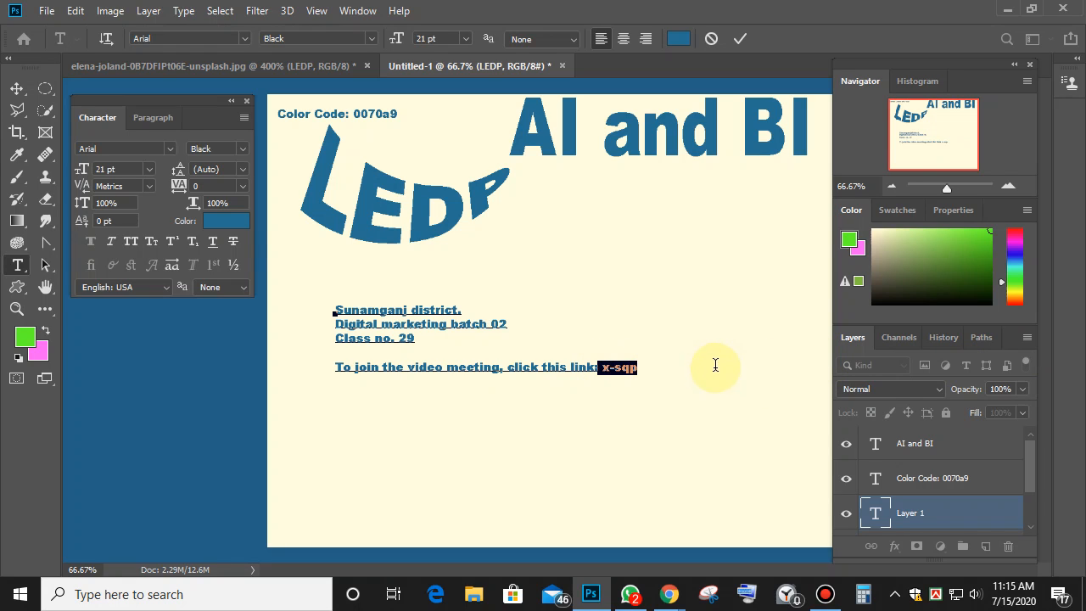
{"action": "key", "text": "BackSpace"}
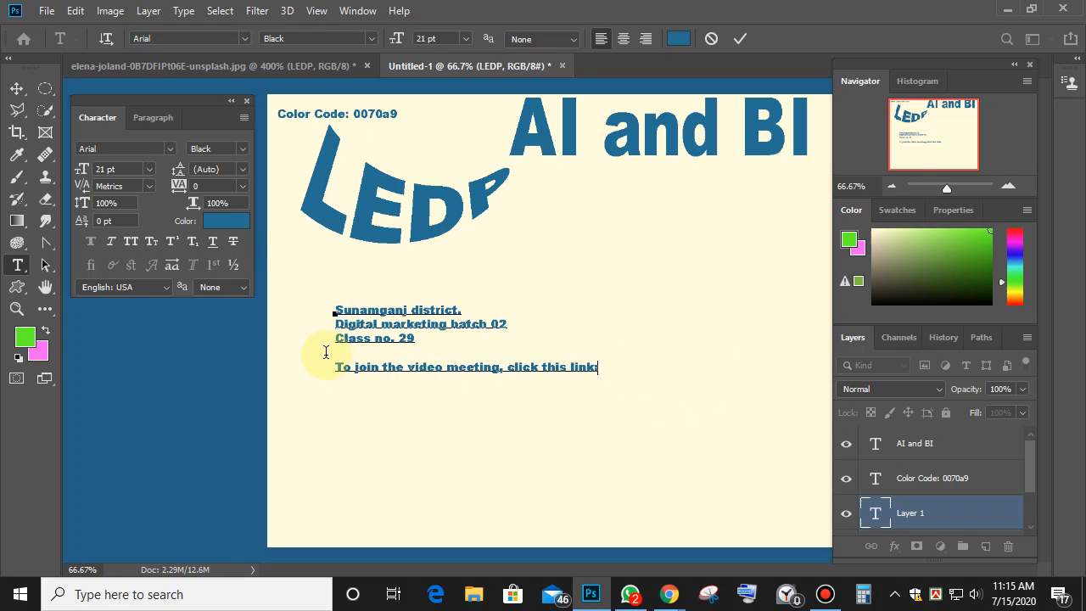
{"action": "key", "text": "BackSpace"}
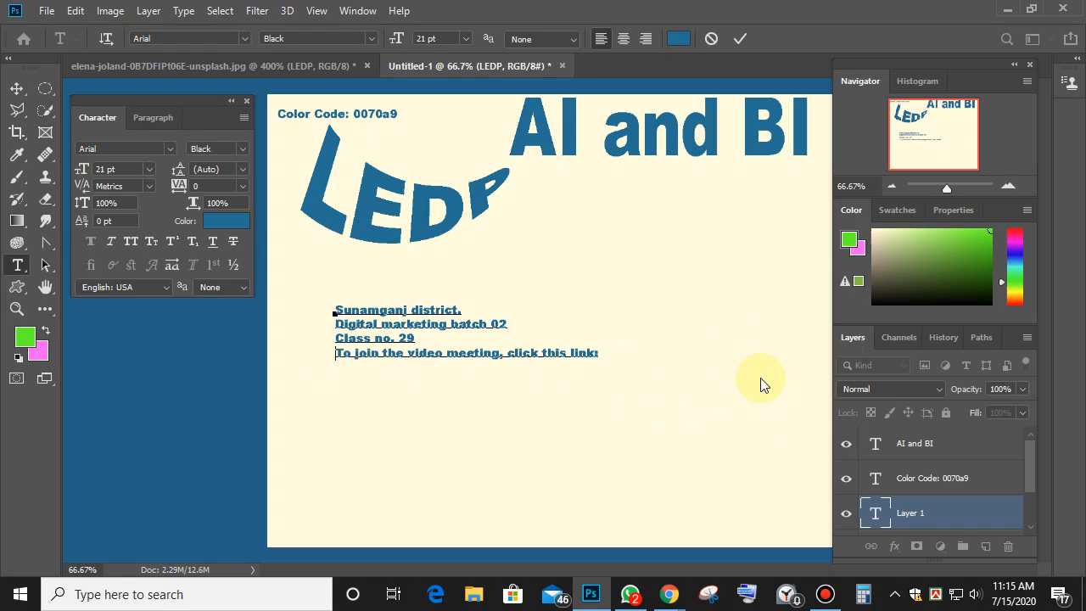
{"action": "left_click", "coordinate": [17, 89]}
{"action": "left_click", "coordinate": [476, 415]}
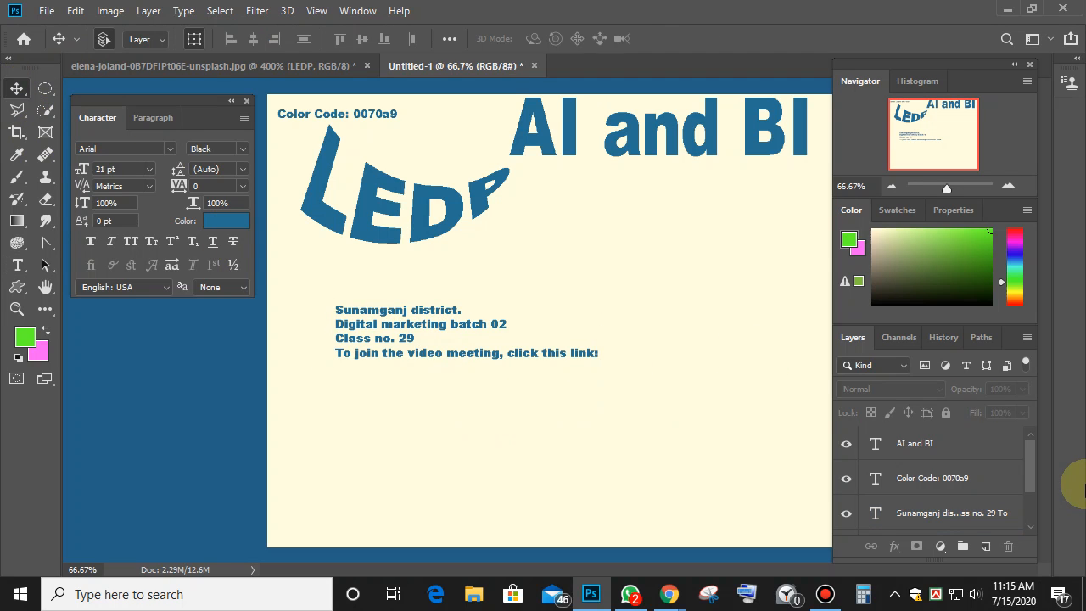
Zoom to 100% and centre the view on the class text block for editing.
{"action": "key", "text": "ctrl+plus"}
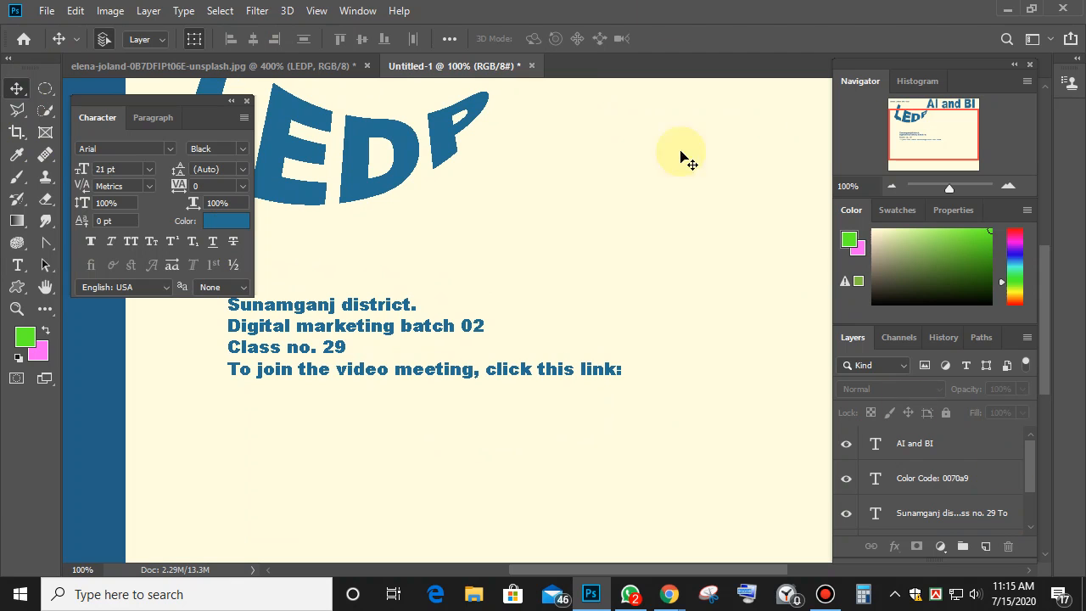
{"action": "left_click_drag", "start_coordinate": [461, 359], "coordinate": [442, 207]}
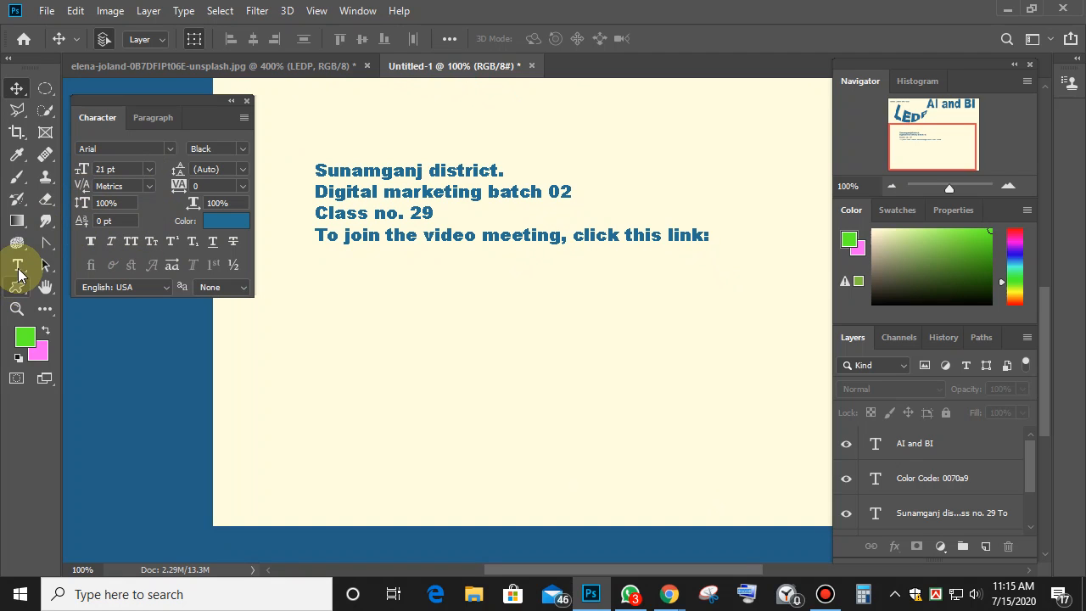
{"action": "left_click", "coordinate": [17, 264]}
{"action": "left_click", "coordinate": [404, 210]}
Select all the class text and try 12 pt, then 48 pt line spacing.
{"action": "left_click_drag", "start_coordinate": [313, 169], "coordinate": [761, 262]}
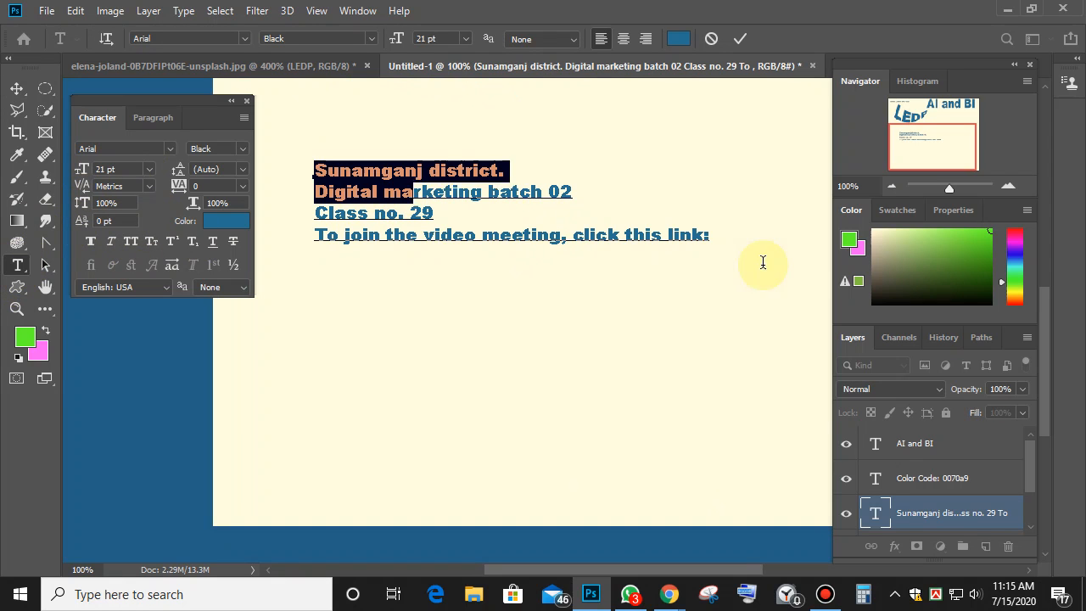
{"action": "left_click", "coordinate": [346, 193]}
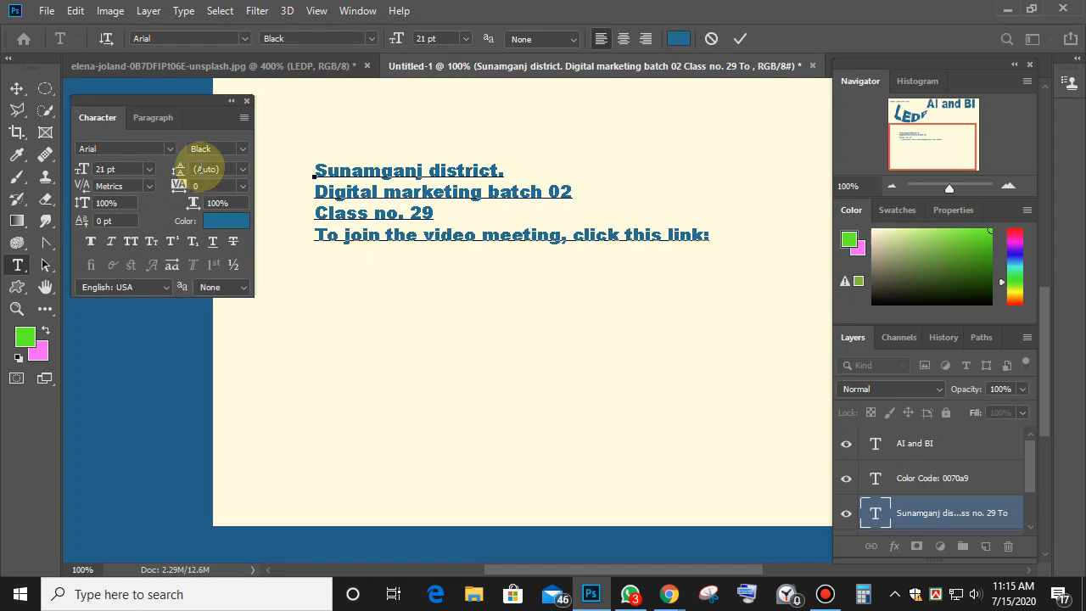
{"action": "left_click", "coordinate": [243, 169]}
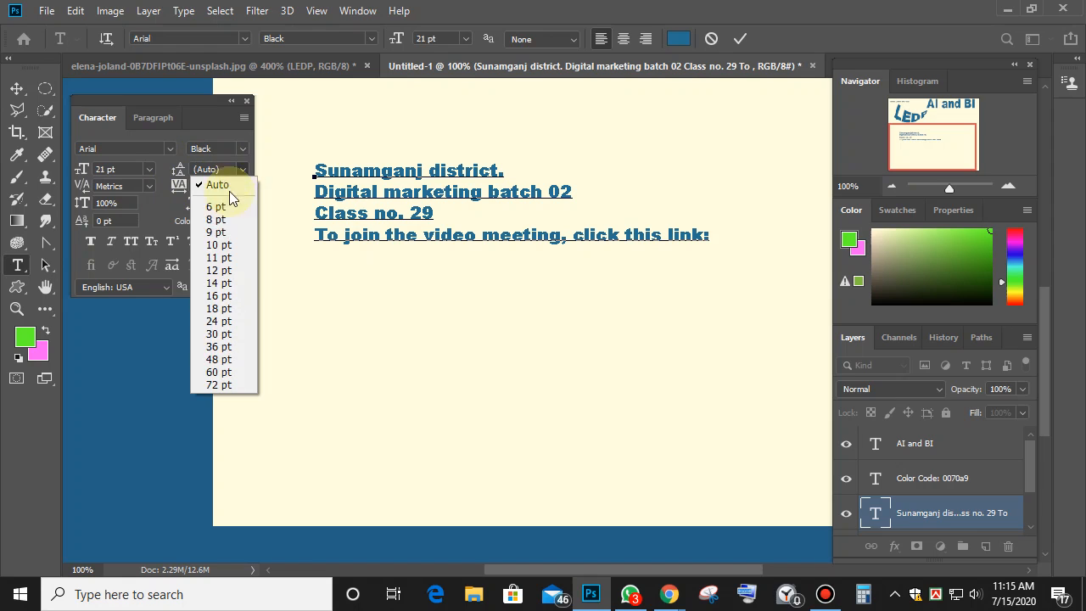
{"action": "left_click", "coordinate": [216, 270]}
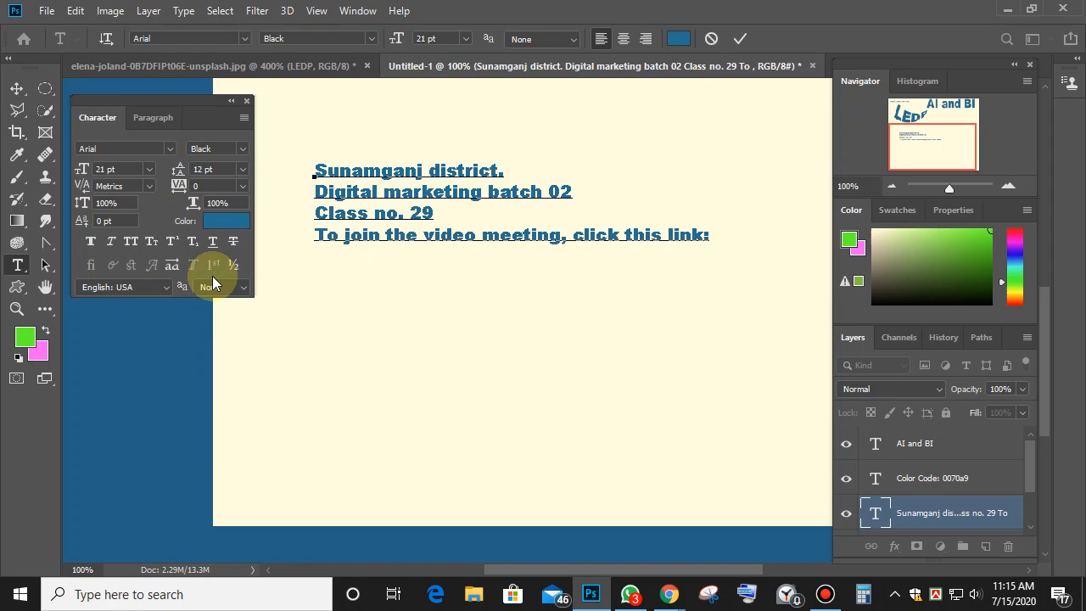
{"action": "key", "text": "ctrl+a"}
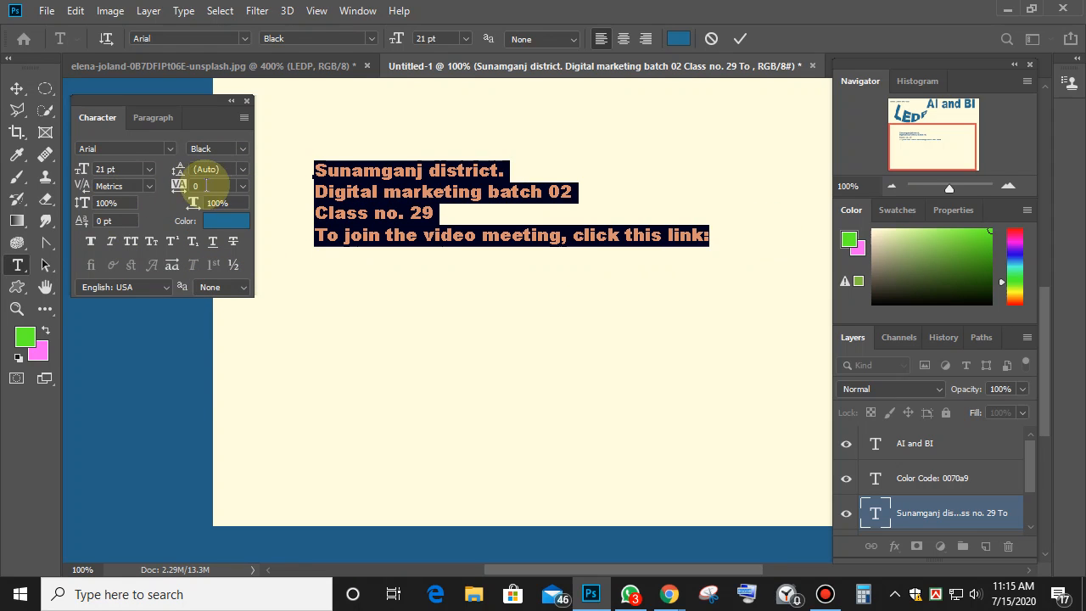
{"action": "left_click", "coordinate": [242, 169]}
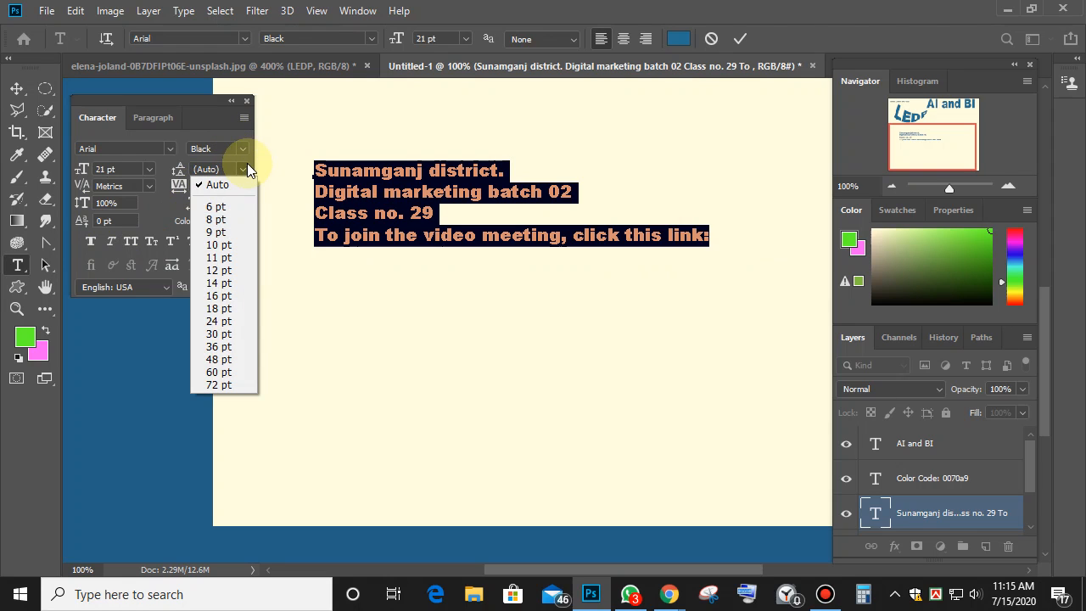
{"action": "left_click", "coordinate": [218, 359]}
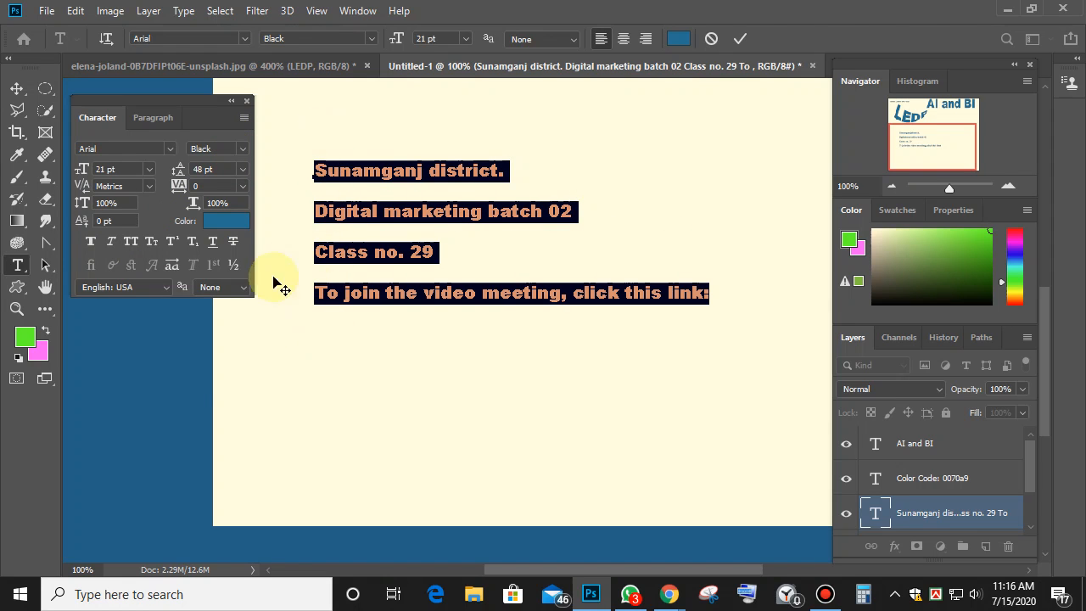
Adjust the leading through 44, 29, 25, 45 and 33 pt.
{"action": "left_click", "coordinate": [198, 169]}
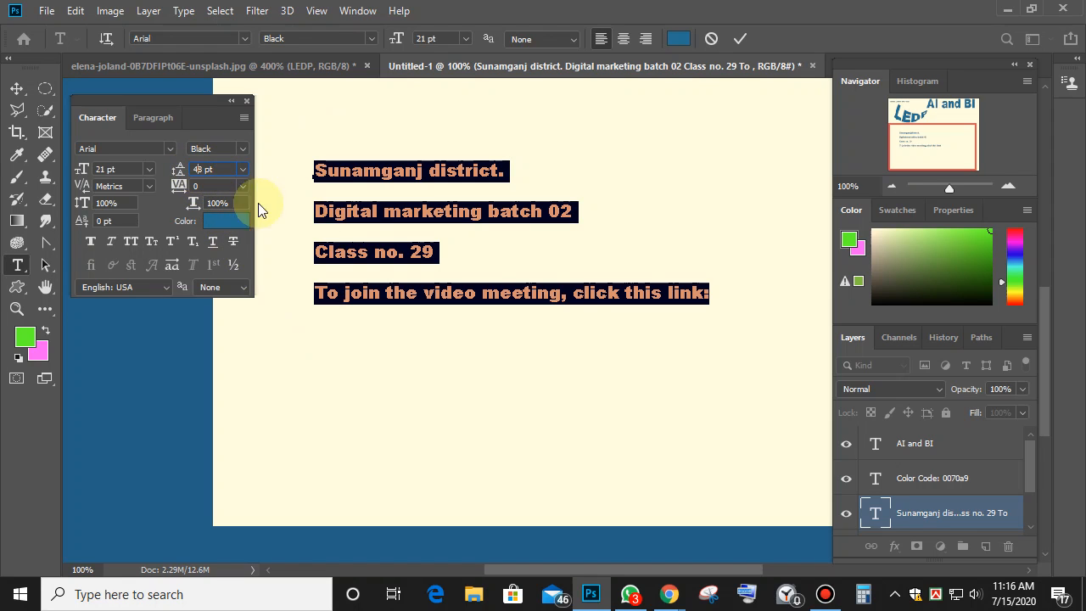
{"action": "key", "text": "Down"}
{"action": "key", "text": "Down"}
{"action": "key", "text": "Down"}
{"action": "key", "text": "Down"}
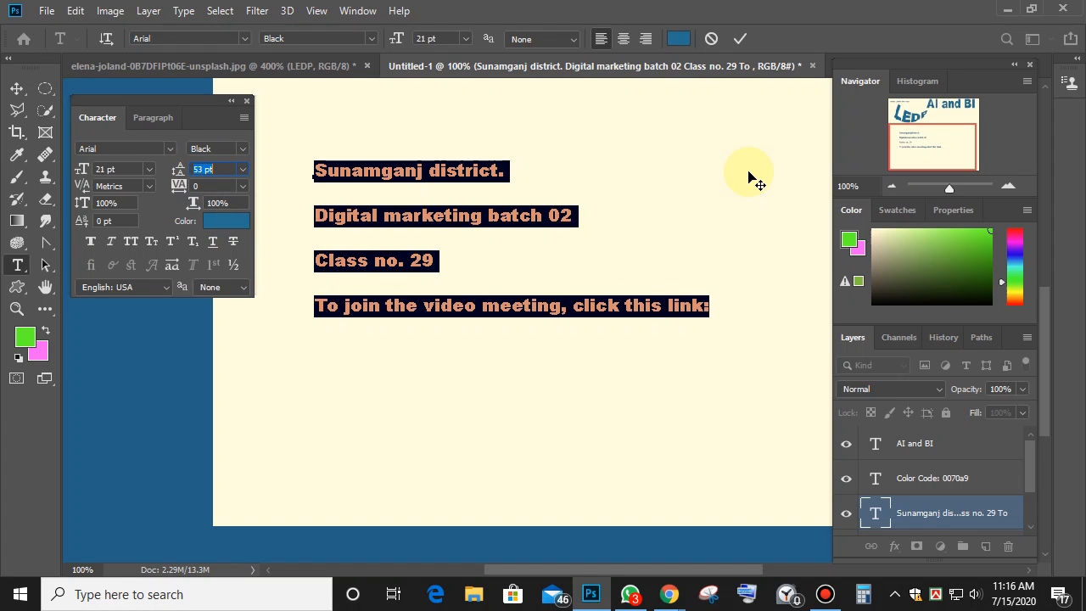
{"action": "key", "text": "Down"}
{"action": "key", "text": "Down"}
{"action": "key", "text": "Down"}
{"action": "key", "text": "Down"}
{"action": "key", "text": "Down"}
{"action": "key", "text": "Down"}
{"action": "key", "text": "Down"}
{"action": "key", "text": "Down"}
{"action": "key", "text": "Down"}
{"action": "key", "text": "Down"}
{"action": "key", "text": "Down"}
{"action": "key", "text": "Down"}
{"action": "key", "text": "Down"}
{"action": "key", "text": "Down"}
{"action": "key", "text": "Down"}
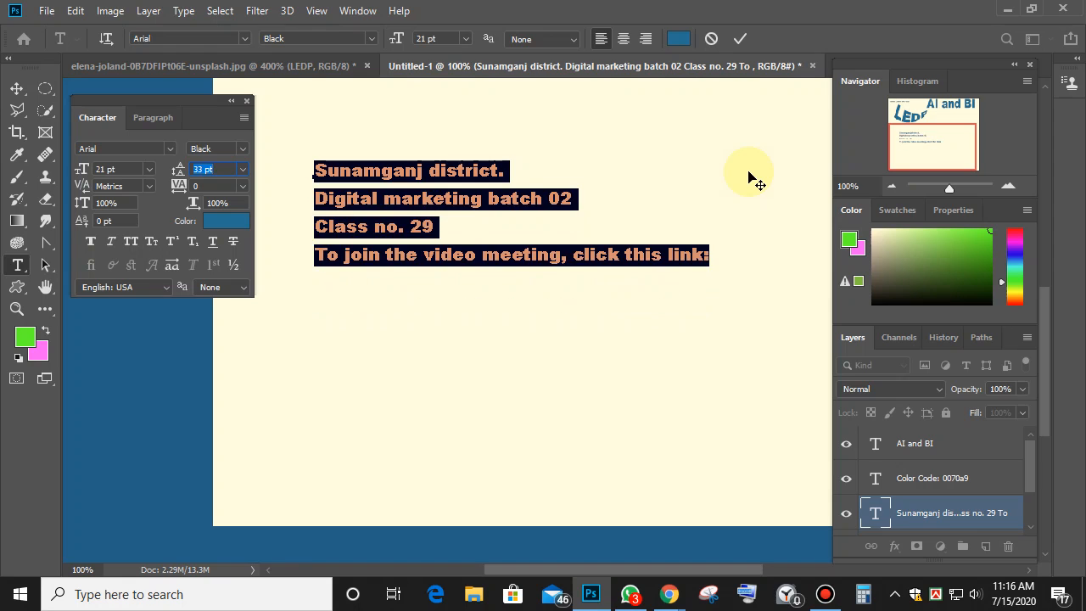
{"action": "key", "text": "Down"}
{"action": "key", "text": "Down"}
{"action": "key", "text": "Down"}
{"action": "key", "text": "Down"}
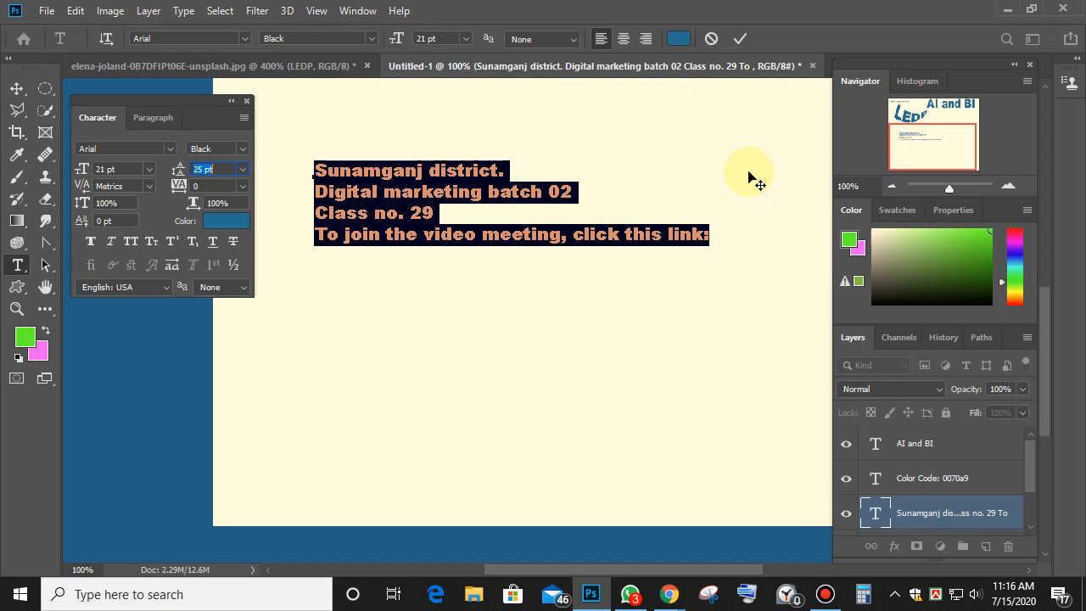
{"action": "type", "text": "45"}
{"action": "key", "text": "Return"}
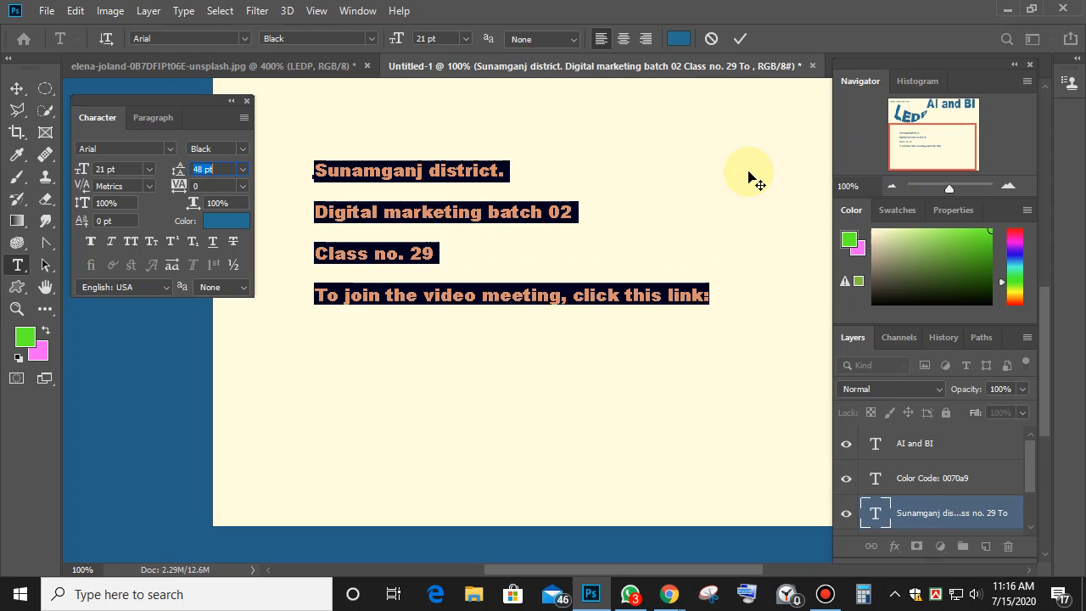
{"action": "type", "text": "33"}
{"action": "key", "text": "Return"}
Settle the leading at 30 pt after trying 32 and 37 pt, then reselect the text.
{"action": "type", "text": "32"}
{"action": "key", "text": "Return"}
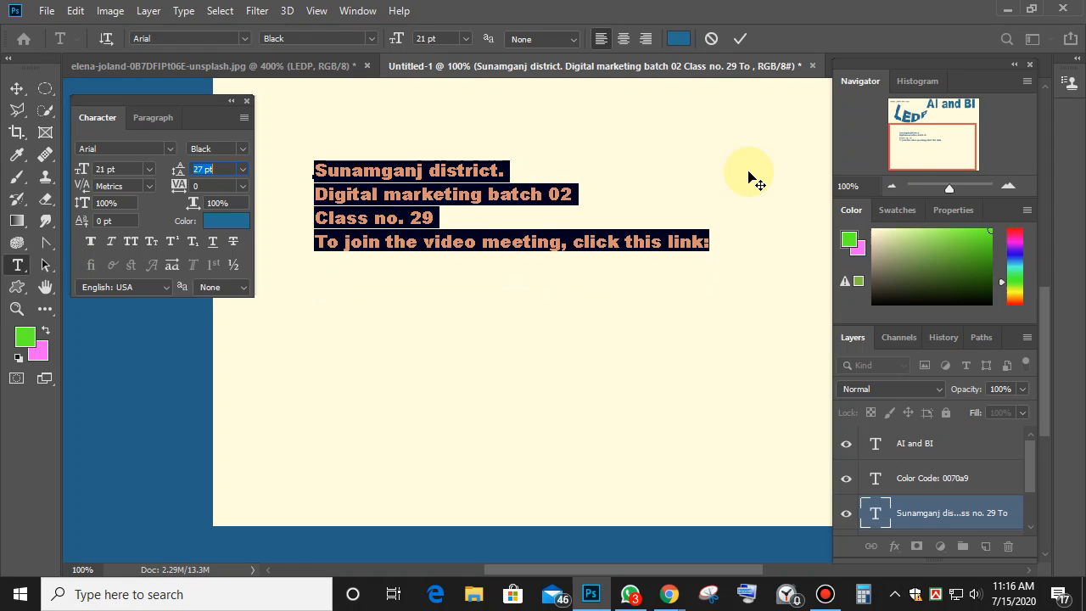
{"action": "key", "text": "Up"}
{"action": "key", "text": "Up"}
{"action": "key", "text": "Up"}
{"action": "key", "text": "Up"}
{"action": "key", "text": "Up"}
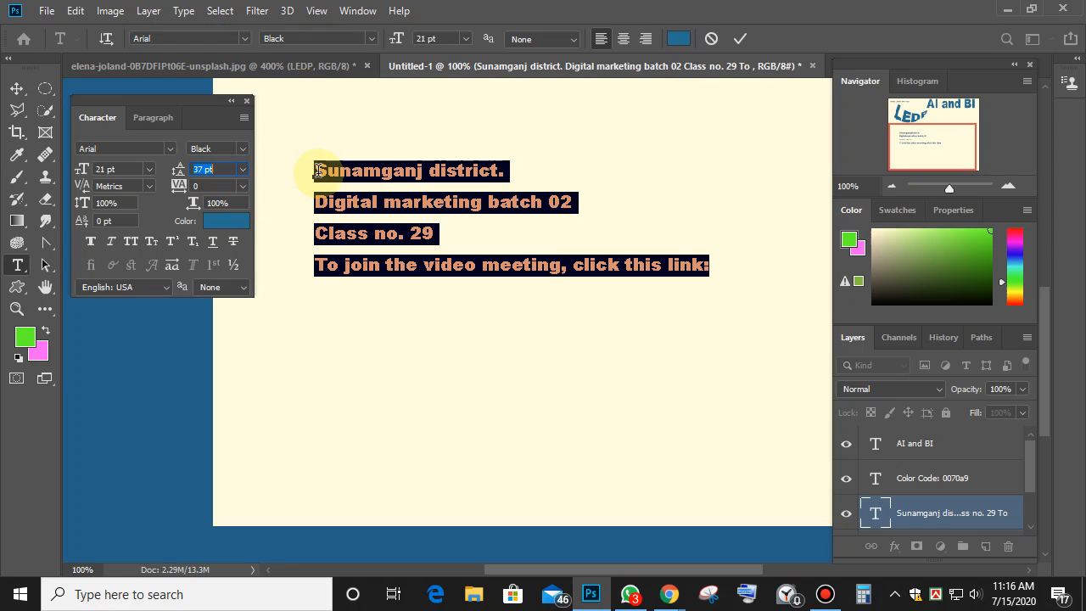
{"action": "type", "text": "30"}
{"action": "key", "text": "Tab"}
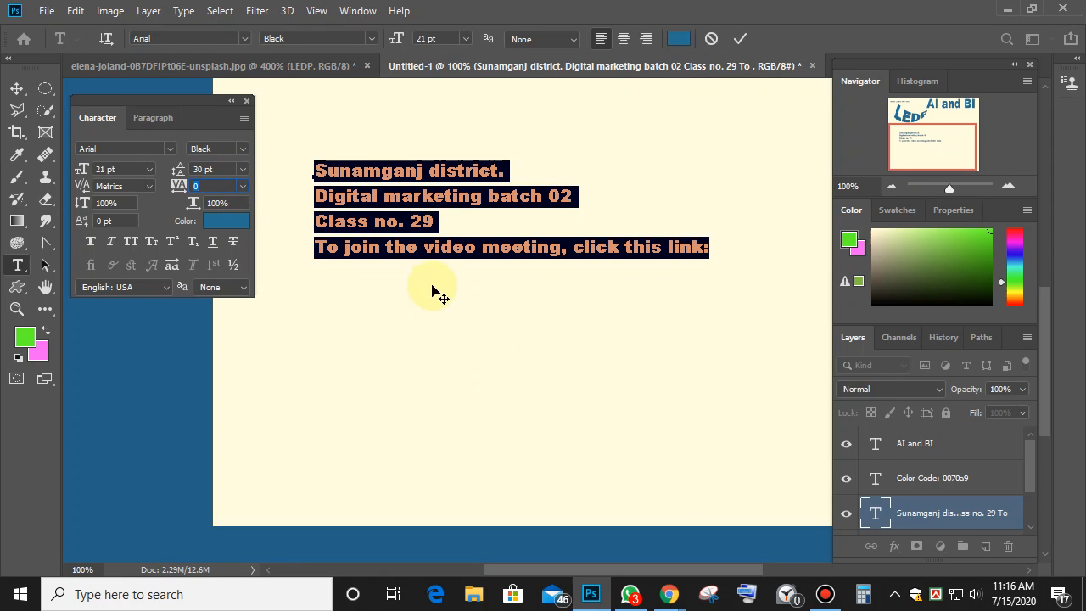
{"action": "left_click", "coordinate": [417, 228]}
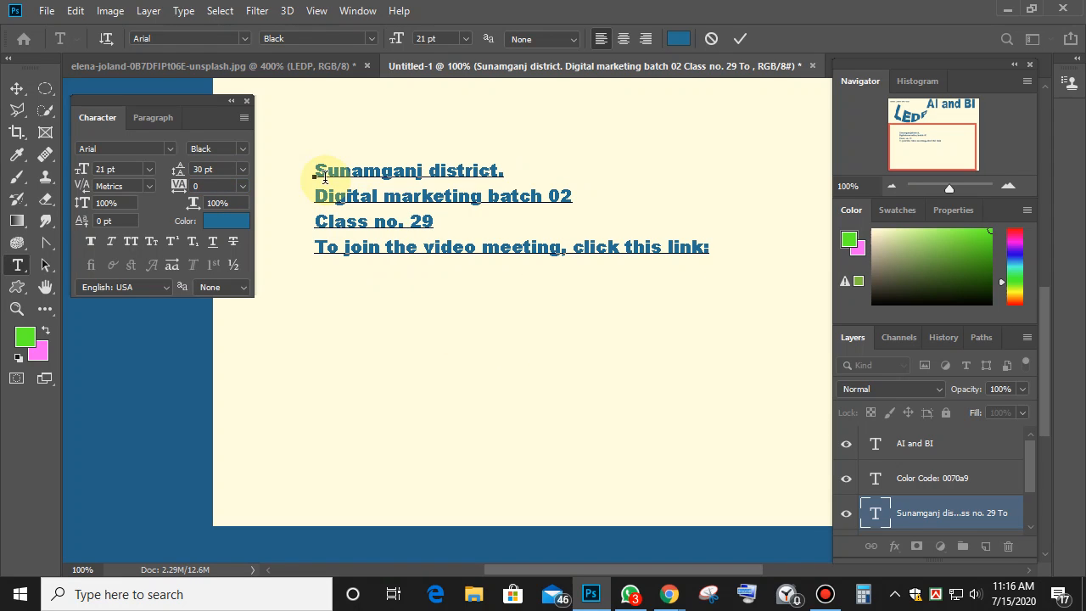
{"action": "left_click_drag", "start_coordinate": [315, 173], "coordinate": [711, 250]}
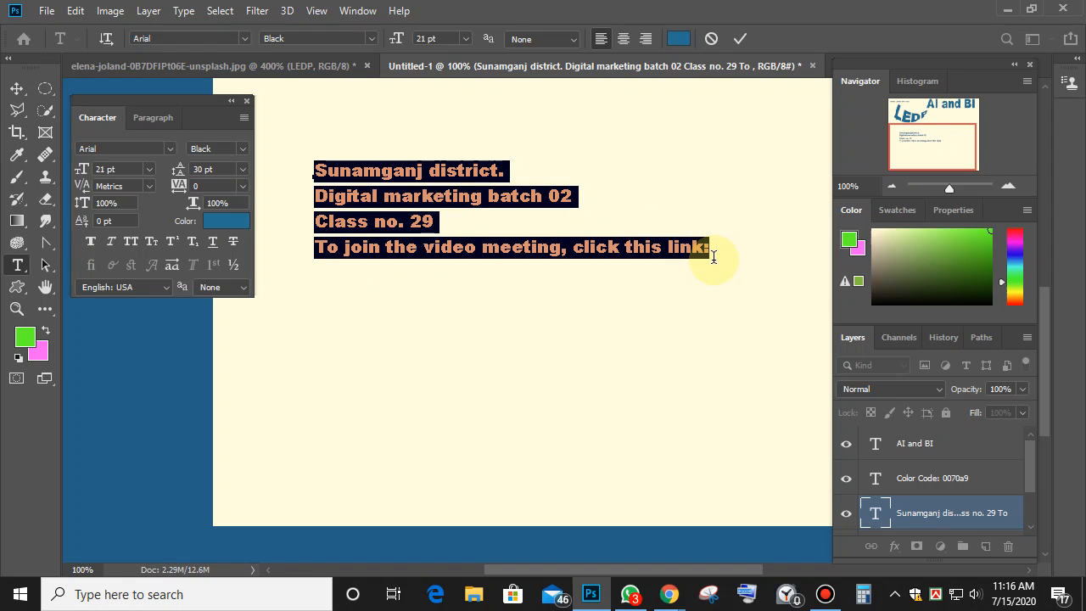
{"action": "left_click", "coordinate": [427, 38]}
Try font sizes from 8 to 41 pt, then set the class text to 40 pt.
{"action": "key", "text": "Up"}
{"action": "key", "text": "Up"}
{"action": "key", "text": "Up"}
{"action": "key", "text": "Down"}
{"action": "key", "text": "Down"}
{"action": "key", "text": "Down"}
{"action": "key", "text": "Down"}
{"action": "key", "text": "Down"}
{"action": "key", "text": "Down"}
{"action": "key", "text": "Down"}
{"action": "key", "text": "Down"}
{"action": "key", "text": "Down"}
{"action": "key", "text": "Down"}
{"action": "key", "text": "Down"}
{"action": "key", "text": "Down"}
{"action": "key", "text": "Down"}
{"action": "key", "text": "Down"}
{"action": "key", "text": "Down"}
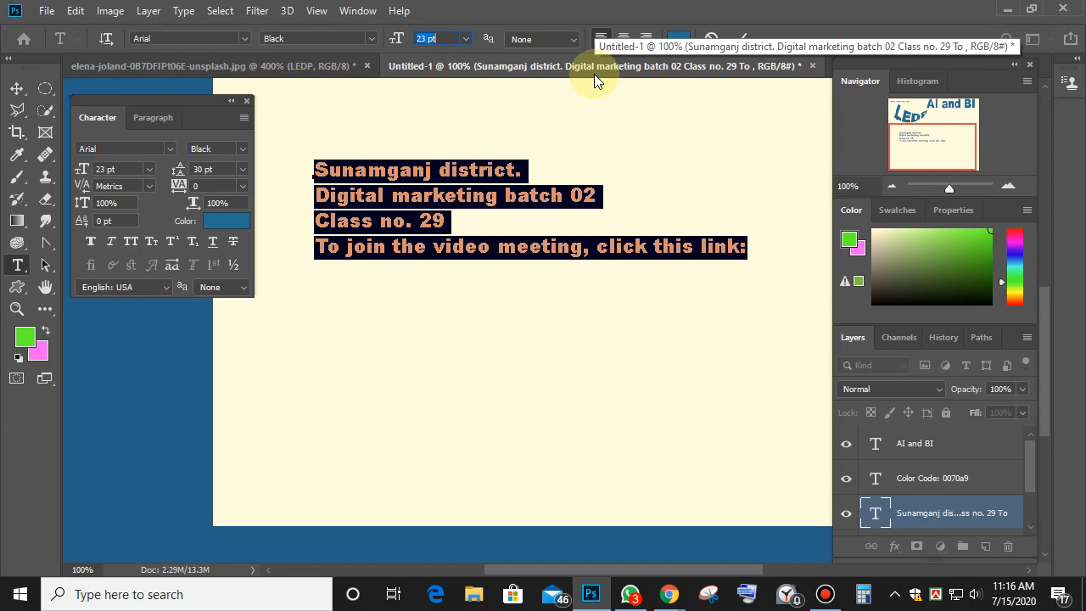
{"action": "key", "text": "Down"}
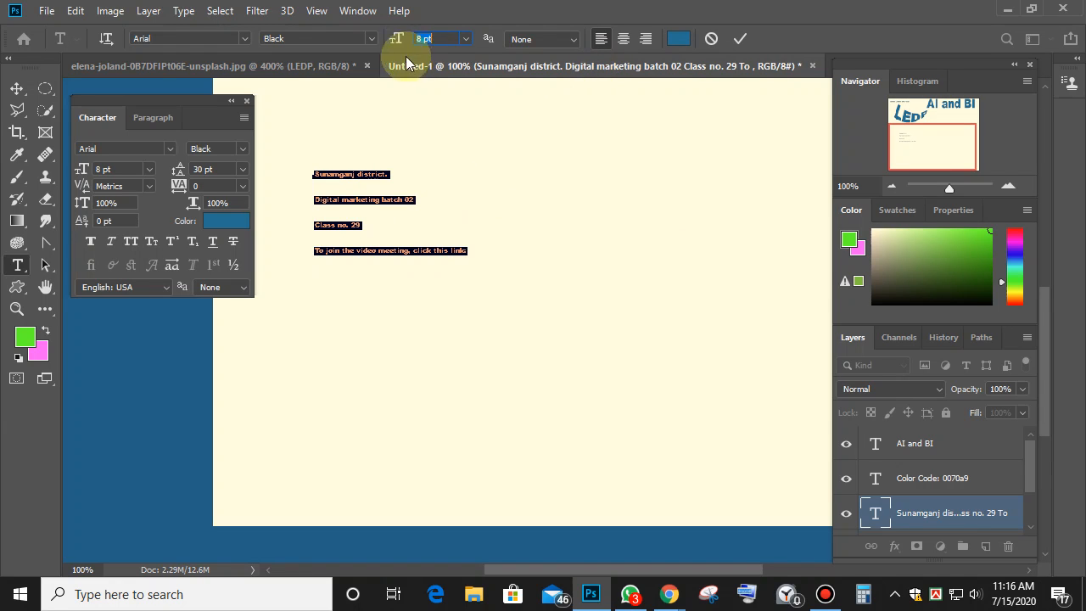
{"action": "key", "text": "Up"}
{"action": "key", "text": "Up"}
{"action": "key", "text": "Up"}
{"action": "key", "text": "Up"}
{"action": "key", "text": "Up"}
{"action": "key", "text": "Up"}
{"action": "key", "text": "Up"}
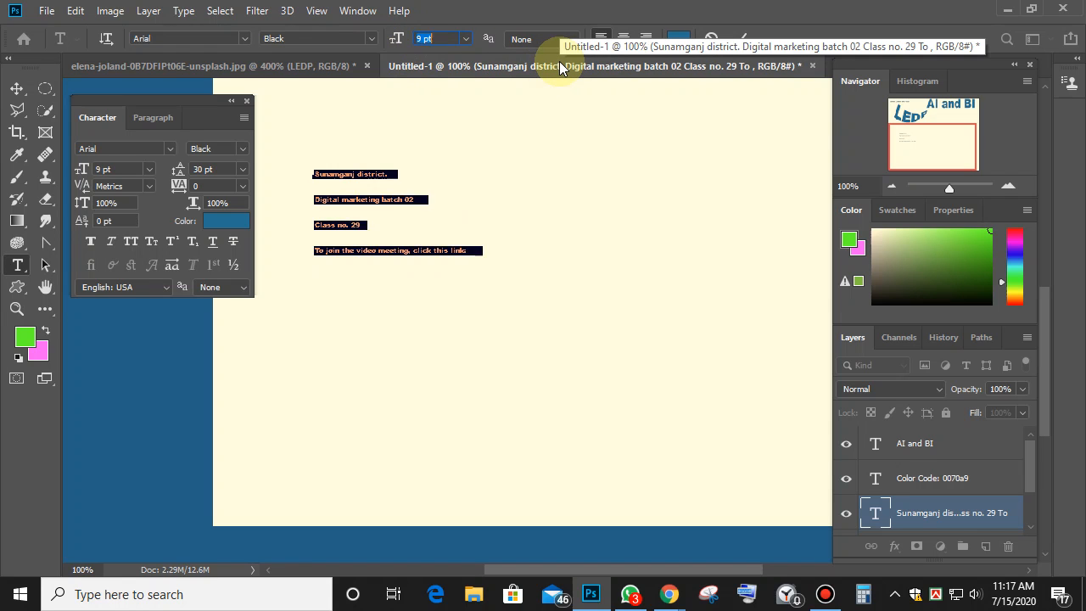
{"action": "key", "text": "Up"}
{"action": "key", "text": "Up"}
{"action": "key", "text": "Up"}
{"action": "key", "text": "Up"}
{"action": "key", "text": "Up"}
{"action": "key", "text": "Up"}
{"action": "key", "text": "Up"}
{"action": "key", "text": "Up"}
{"action": "key", "text": "Up"}
{"action": "key", "text": "Up"}
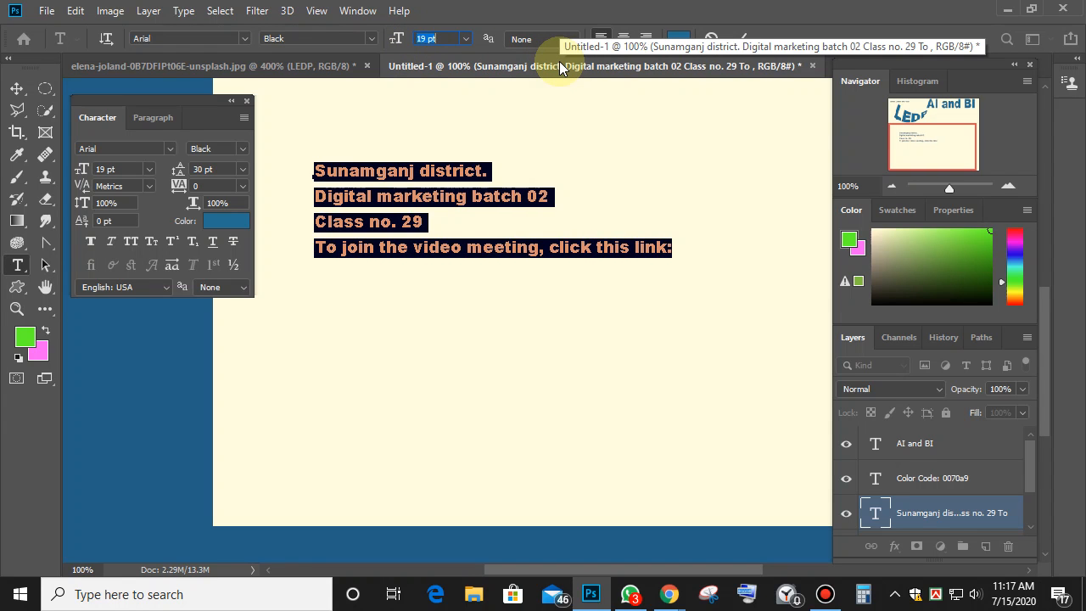
{"action": "key", "text": "Up"}
{"action": "key", "text": "Up"}
{"action": "key", "text": "Up"}
{"action": "key", "text": "Up"}
{"action": "key", "text": "Up"}
{"action": "key", "text": "Up"}
{"action": "key", "text": "Up"}
{"action": "key", "text": "Up"}
{"action": "key", "text": "Up"}
{"action": "key", "text": "Up"}
{"action": "key", "text": "Up"}
{"action": "key", "text": "Up"}
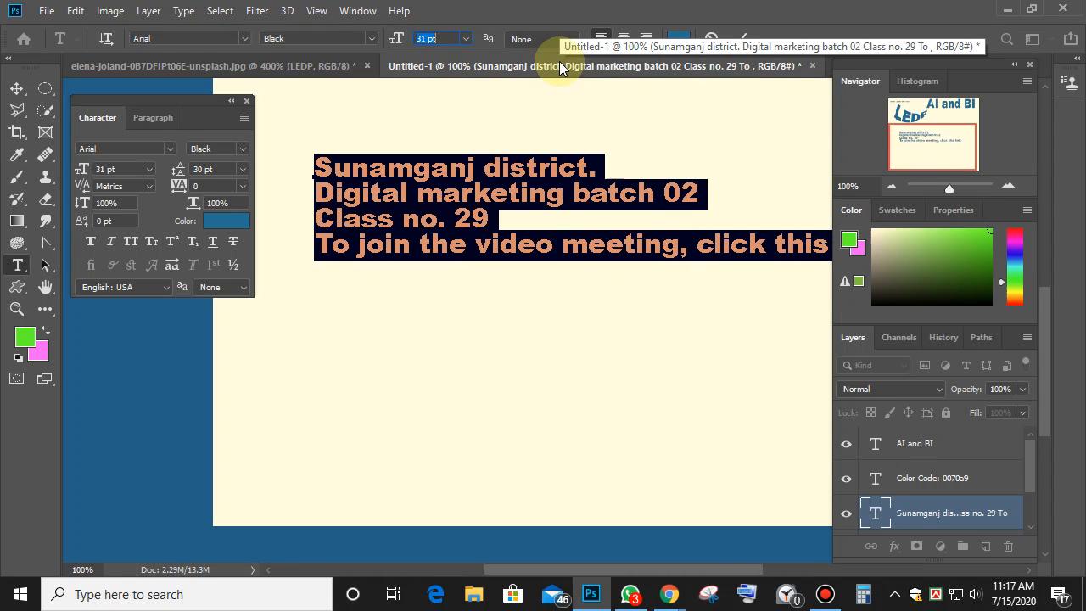
{"action": "key", "text": "Up"}
{"action": "key", "text": "Up"}
{"action": "key", "text": "Up"}
{"action": "key", "text": "Up"}
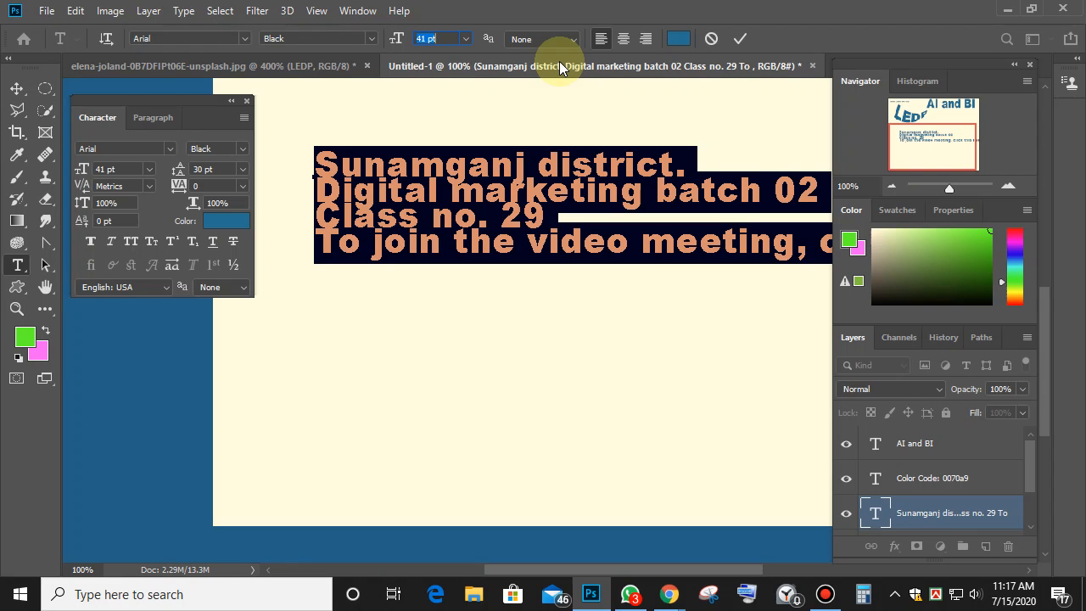
{"action": "key", "text": "Down"}
{"action": "key", "text": "Down"}
{"action": "key", "text": "Down"}
{"action": "key", "text": "Down"}
{"action": "key", "text": "Down"}
{"action": "key", "text": "Down"}
{"action": "key", "text": "Down"}
{"action": "key", "text": "Down"}
{"action": "key", "text": "Down"}
{"action": "key", "text": "Down"}
{"action": "key", "text": "Down"}
{"action": "key", "text": "Down"}
{"action": "key", "text": "Down"}
{"action": "key", "text": "Down"}
{"action": "key", "text": "Down"}
{"action": "key", "text": "Down"}
{"action": "key", "text": "Down"}
{"action": "key", "text": "Down"}
{"action": "key", "text": "Down"}
{"action": "key", "text": "Down"}
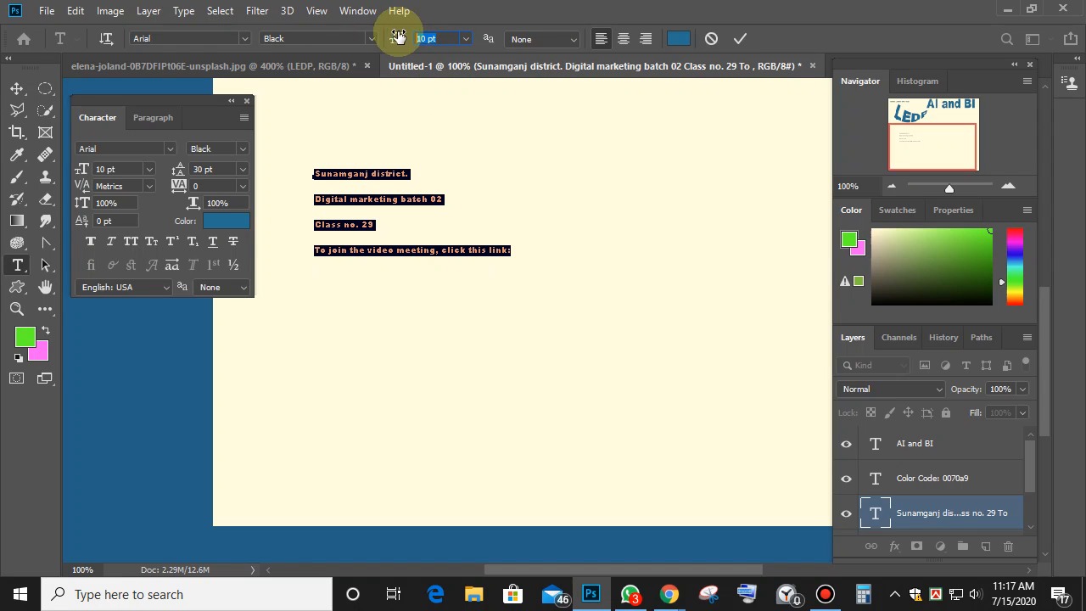
{"action": "type", "text": "40"}
{"action": "key", "text": "Return"}
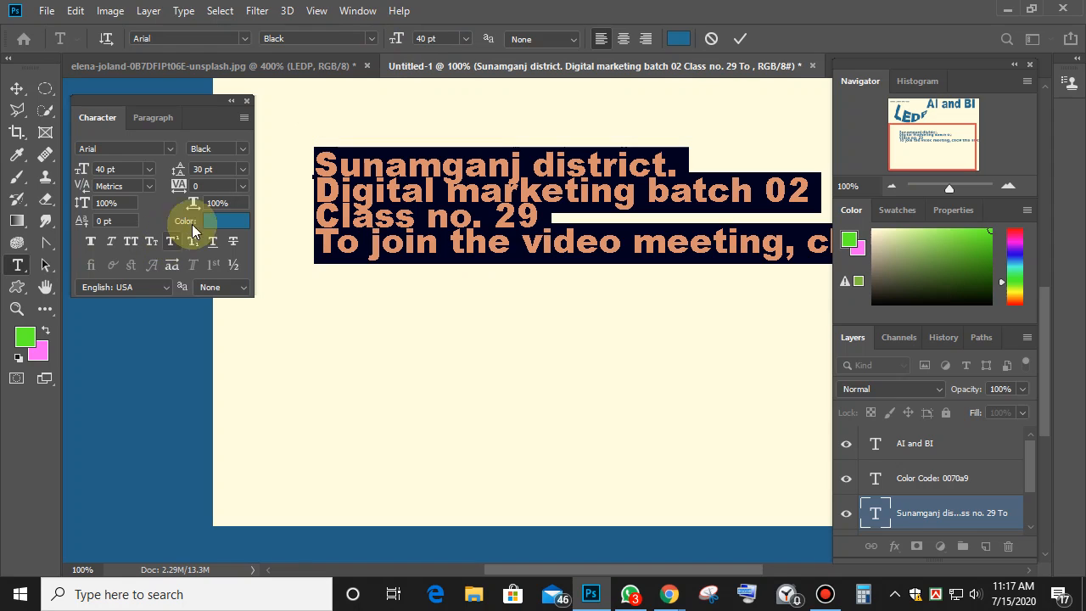
Raise the class info text's leading to 52 pt and deselect to check the spacing.
{"action": "left_click", "coordinate": [212, 169]}
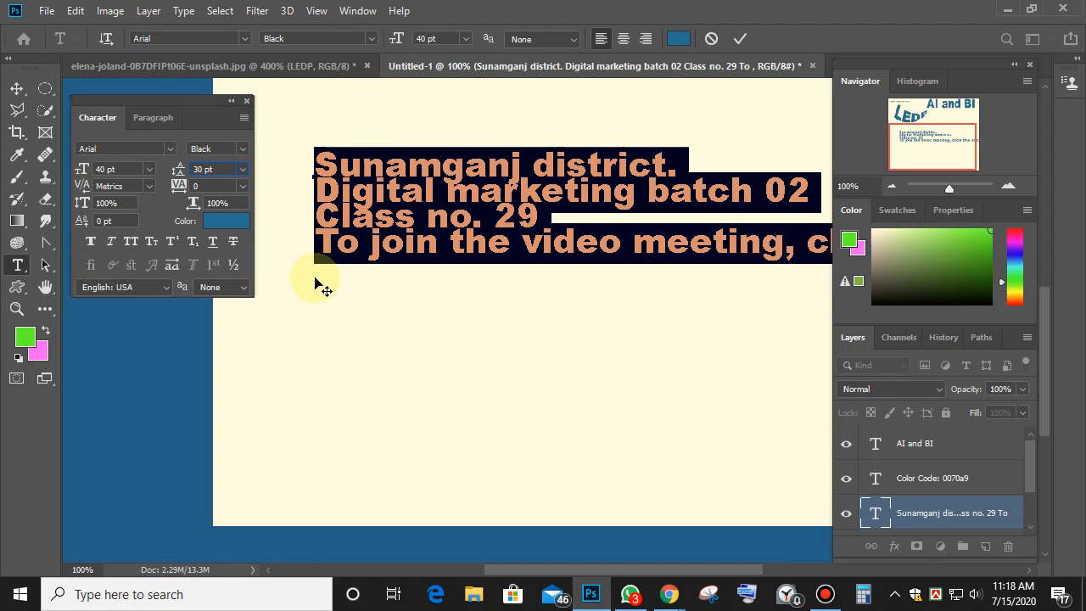
{"action": "key", "text": "Up"}
{"action": "key", "text": "Up"}
{"action": "key", "text": "Up"}
{"action": "key", "text": "Up"}
{"action": "key", "text": "Up"}
{"action": "key", "text": "Up"}
{"action": "key", "text": "Up"}
{"action": "key", "text": "Up"}
{"action": "key", "text": "Up"}
{"action": "key", "text": "Up"}
{"action": "key", "text": "Up"}
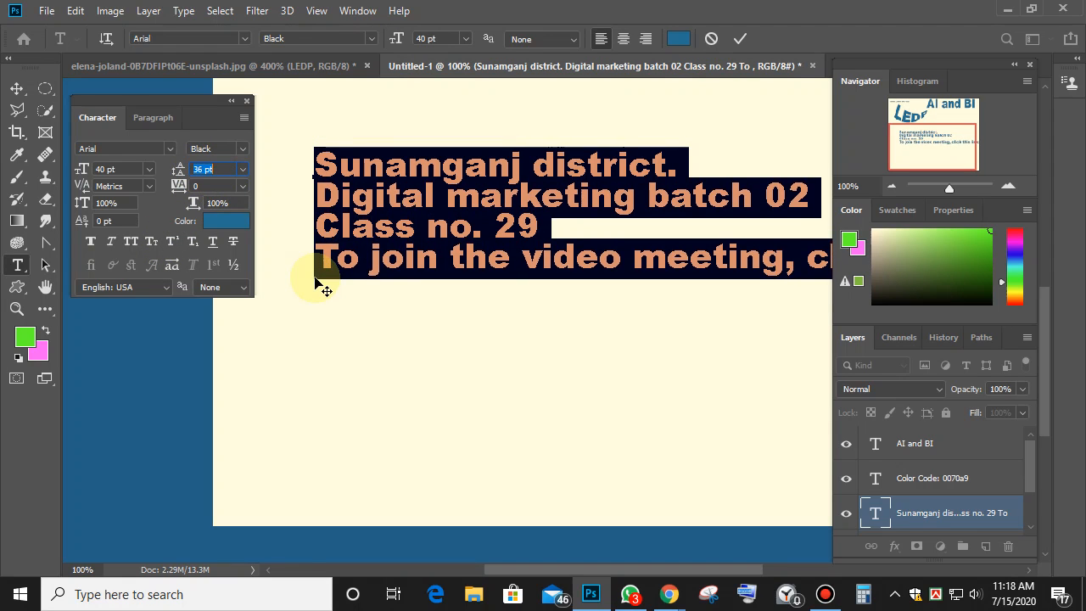
{"action": "key", "text": "Up"}
{"action": "key", "text": "Up"}
{"action": "key", "text": "Up"}
{"action": "key", "text": "Up"}
{"action": "key", "text": "Up"}
{"action": "key", "text": "Up"}
{"action": "key", "text": "Up"}
{"action": "key", "text": "Up"}
{"action": "key", "text": "Up"}
{"action": "key", "text": "Up"}
{"action": "key", "text": "Up"}
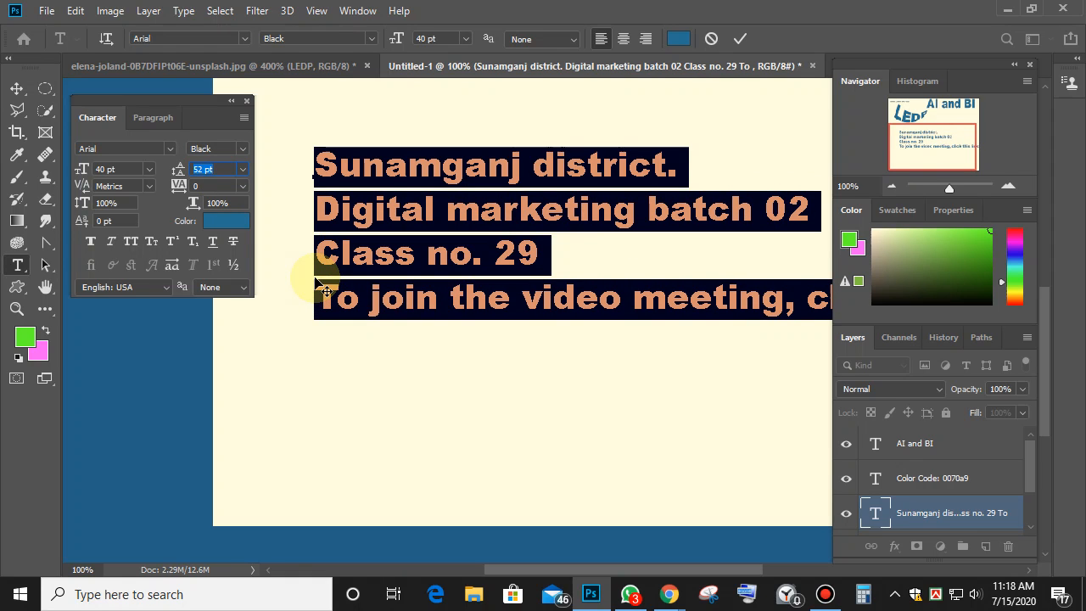
{"action": "left_click", "coordinate": [387, 213]}
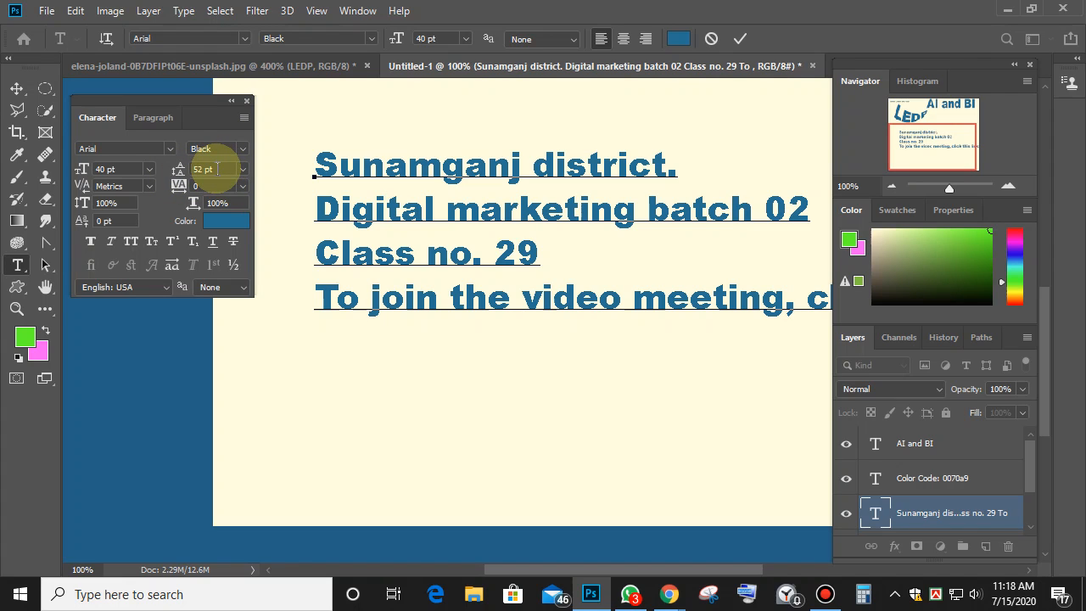
Switch leading to (Auto) and reselect all four lines of class info text.
{"action": "left_click", "coordinate": [243, 169]}
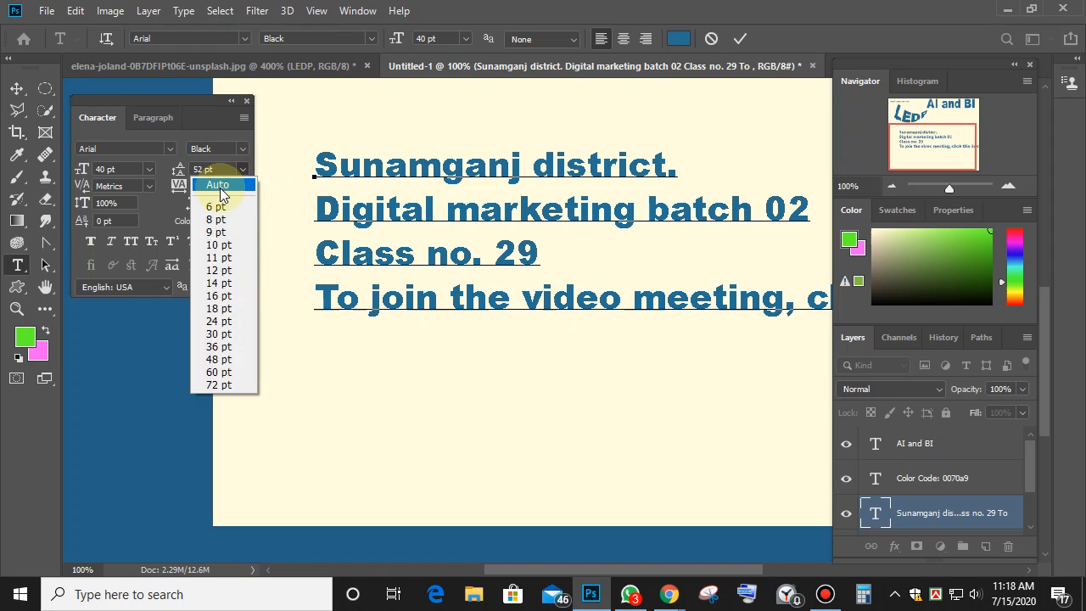
{"action": "left_click", "coordinate": [218, 182]}
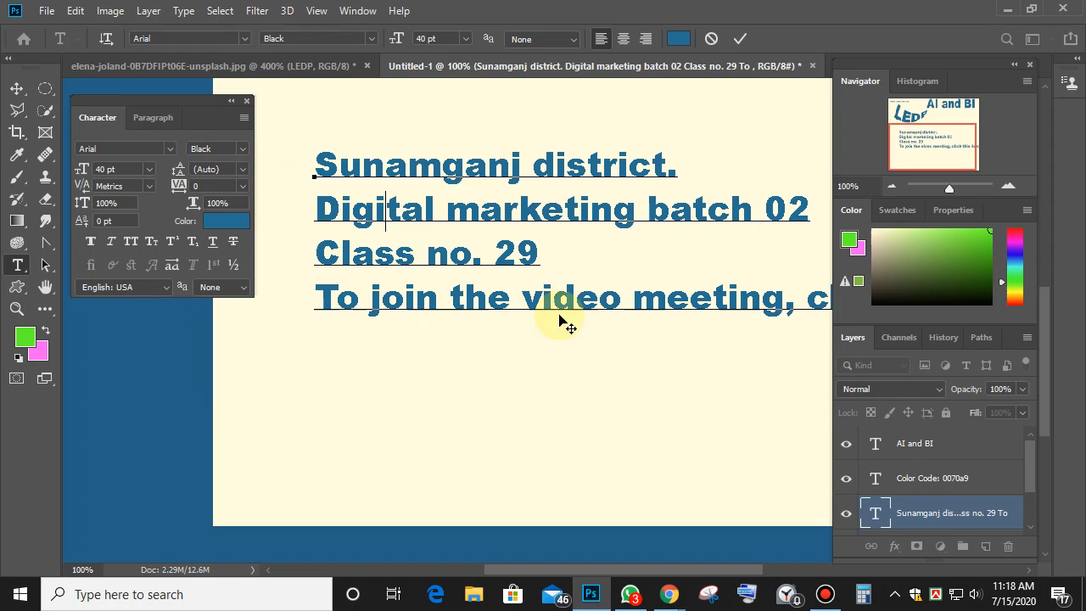
{"action": "left_click_drag", "start_coordinate": [315, 166], "coordinate": [896, 303]}
Drop the selected text to 21 pt with (Auto) leading, then deselect to review.
{"action": "left_click", "coordinate": [427, 38]}
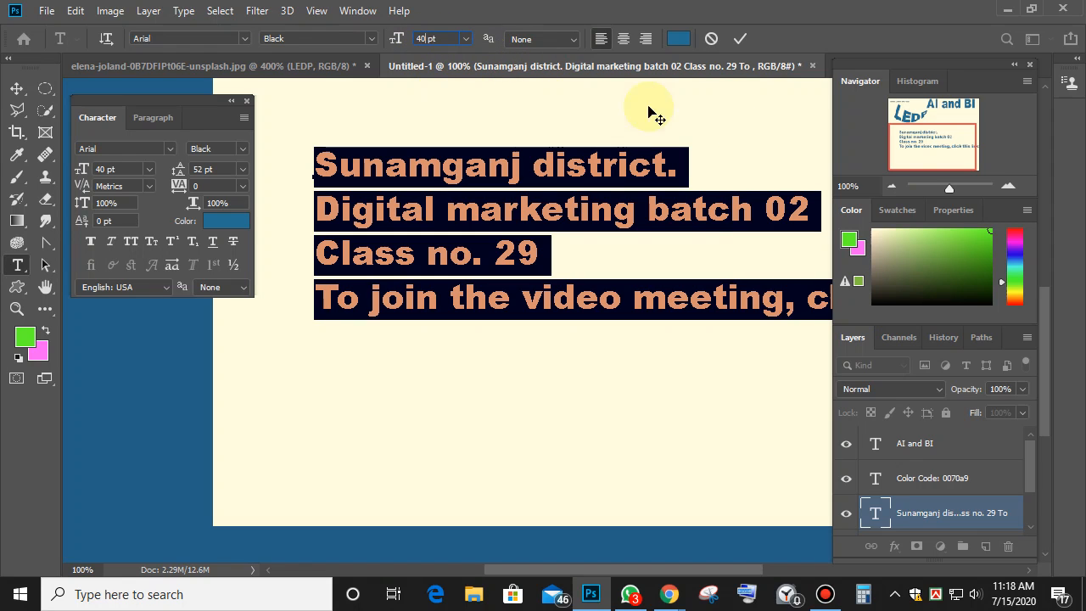
{"action": "key", "text": "Down"}
{"action": "key", "text": "Down"}
{"action": "key", "text": "Down"}
{"action": "key", "text": "Down"}
{"action": "key", "text": "Down"}
{"action": "key", "text": "Down"}
{"action": "key", "text": "Down"}
{"action": "key", "text": "Down"}
{"action": "key", "text": "Down"}
{"action": "key", "text": "Down"}
{"action": "key", "text": "Down"}
{"action": "key", "text": "Down"}
{"action": "key", "text": "Down"}
{"action": "key", "text": "Down"}
{"action": "key", "text": "Down"}
{"action": "key", "text": "Down"}
{"action": "key", "text": "Down"}
{"action": "key", "text": "Down"}
{"action": "key", "text": "Down"}
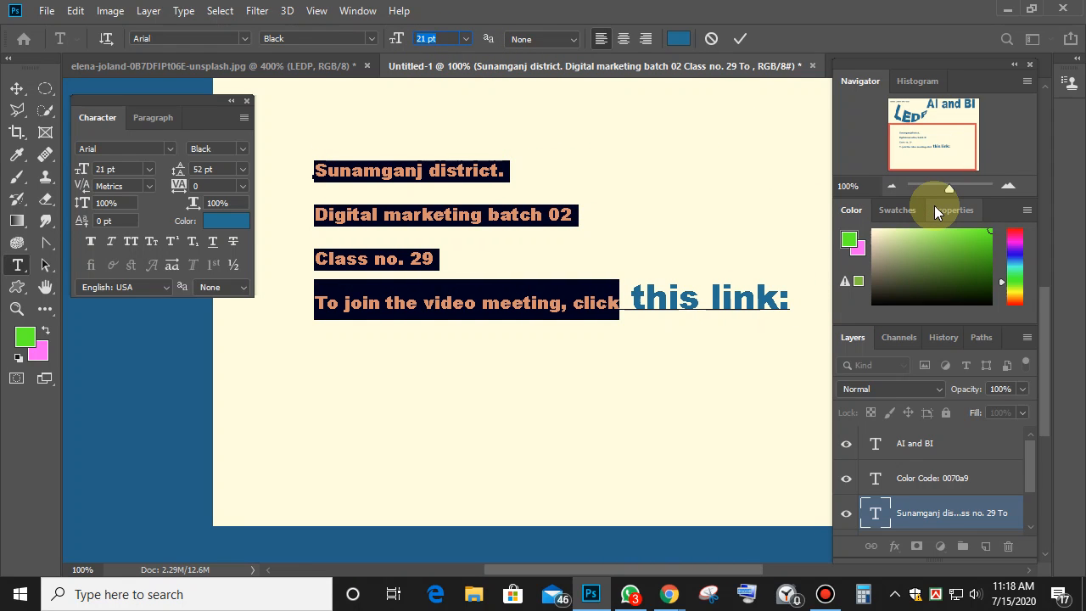
{"action": "left_click", "coordinate": [242, 169]}
{"action": "left_click", "coordinate": [222, 183]}
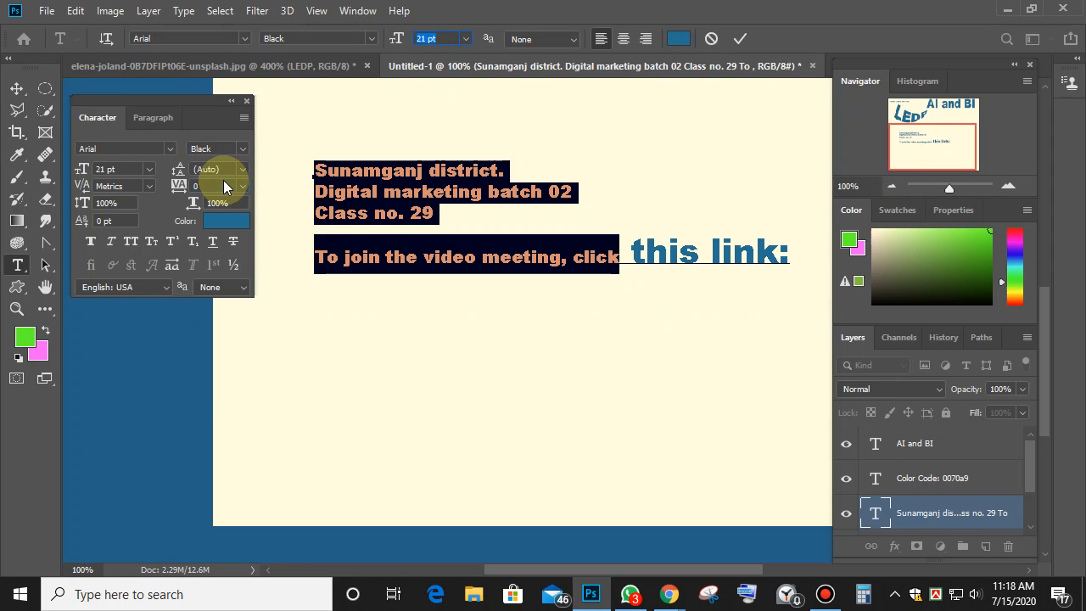
{"action": "left_click", "coordinate": [731, 255]}
Set the oversized words 'this link:' to 25 pt.
{"action": "left_click", "coordinate": [807, 253]}
{"action": "left_click_drag", "start_coordinate": [807, 253], "coordinate": [260, 165]}
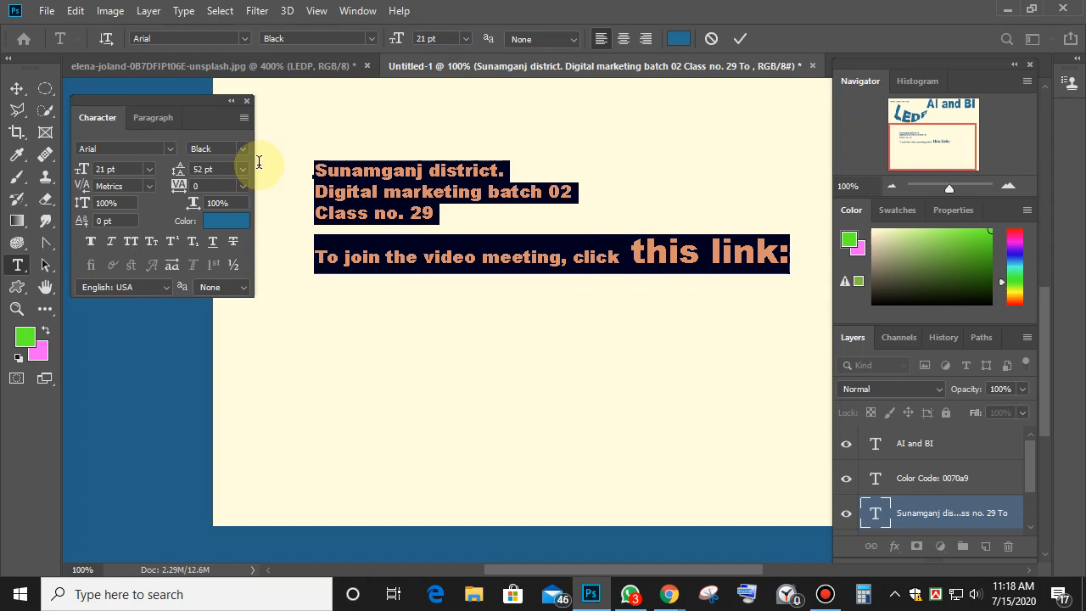
{"action": "left_click", "coordinate": [427, 38]}
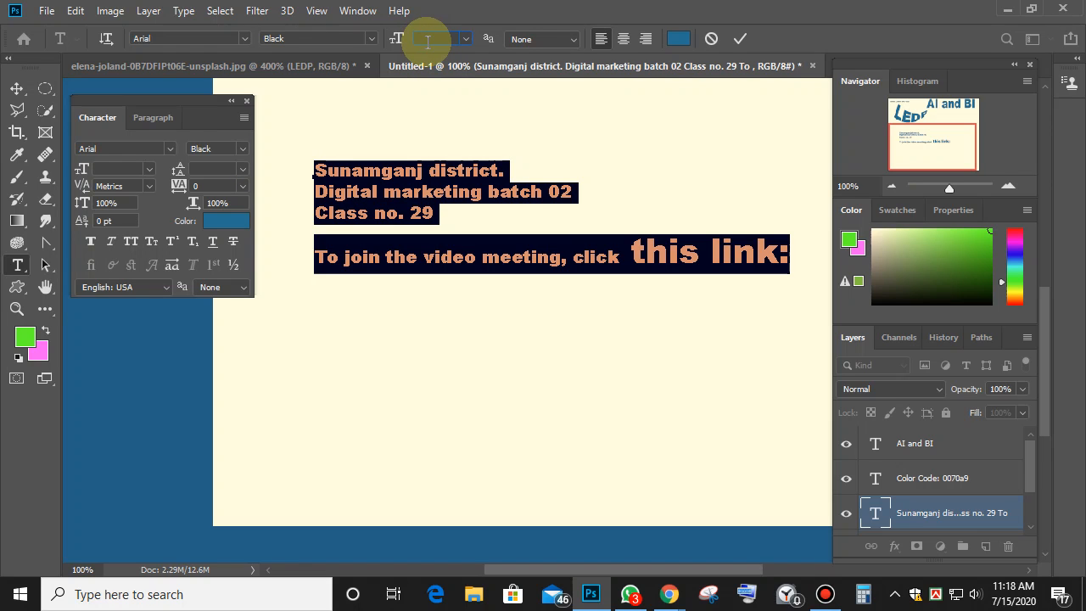
{"action": "type", "text": "25"}
{"action": "key", "text": "Return"}
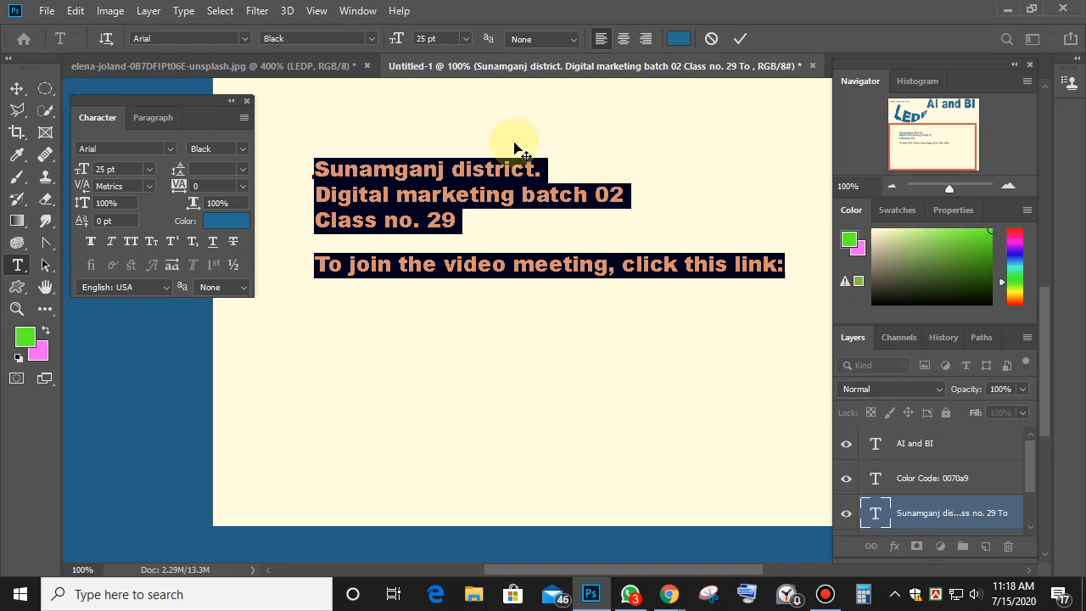
{"action": "left_click", "coordinate": [317, 238]}
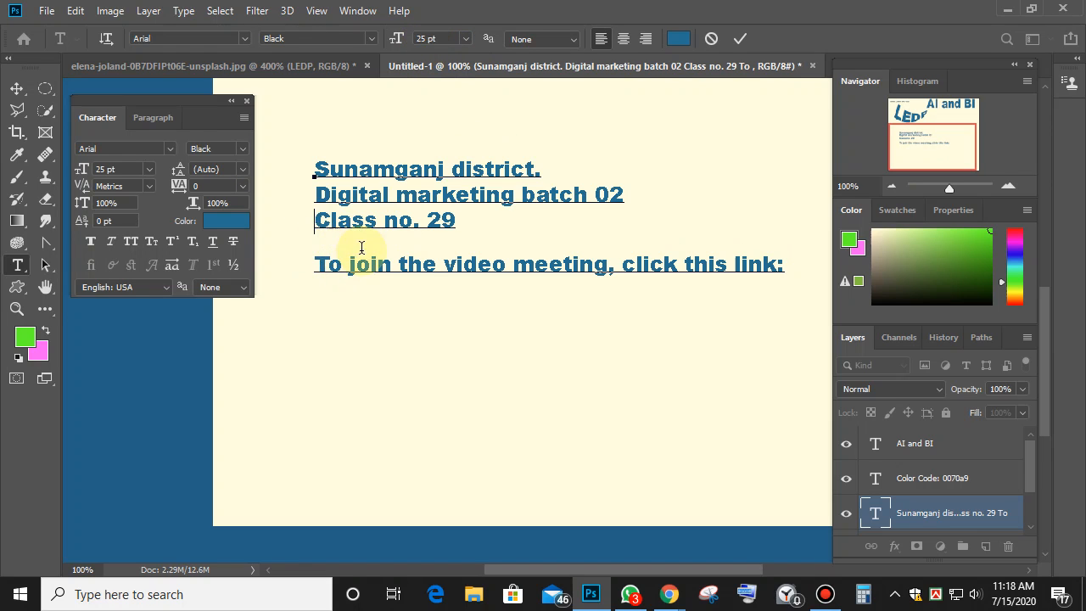
Select the whole class info block and reset its leading to (Auto) after trying 6 pt.
{"action": "left_click_drag", "start_coordinate": [311, 166], "coordinate": [878, 297]}
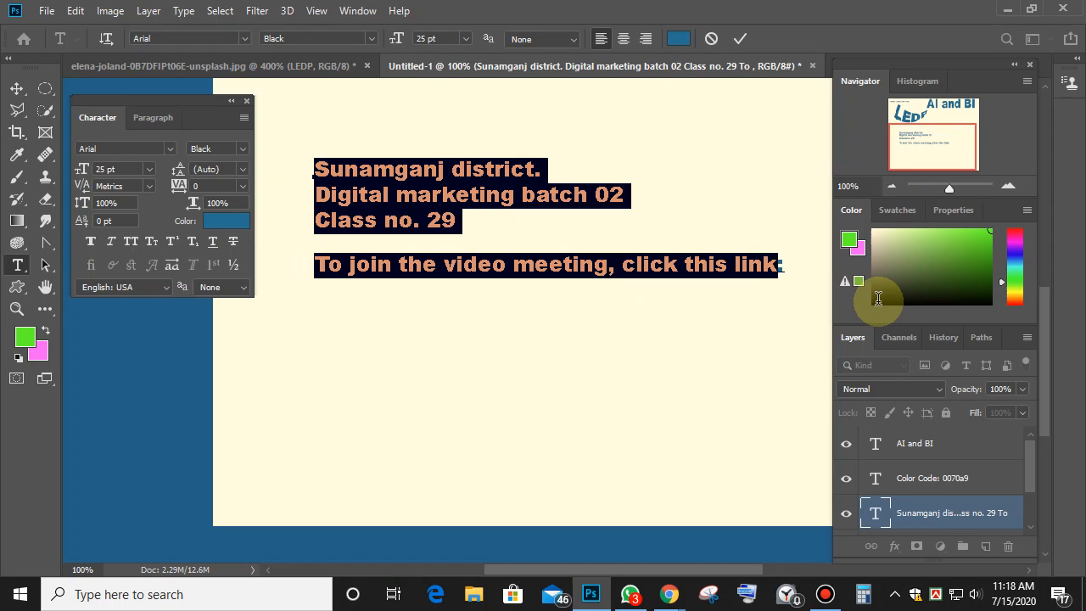
{"action": "left_click", "coordinate": [243, 170]}
{"action": "left_click", "coordinate": [220, 206]}
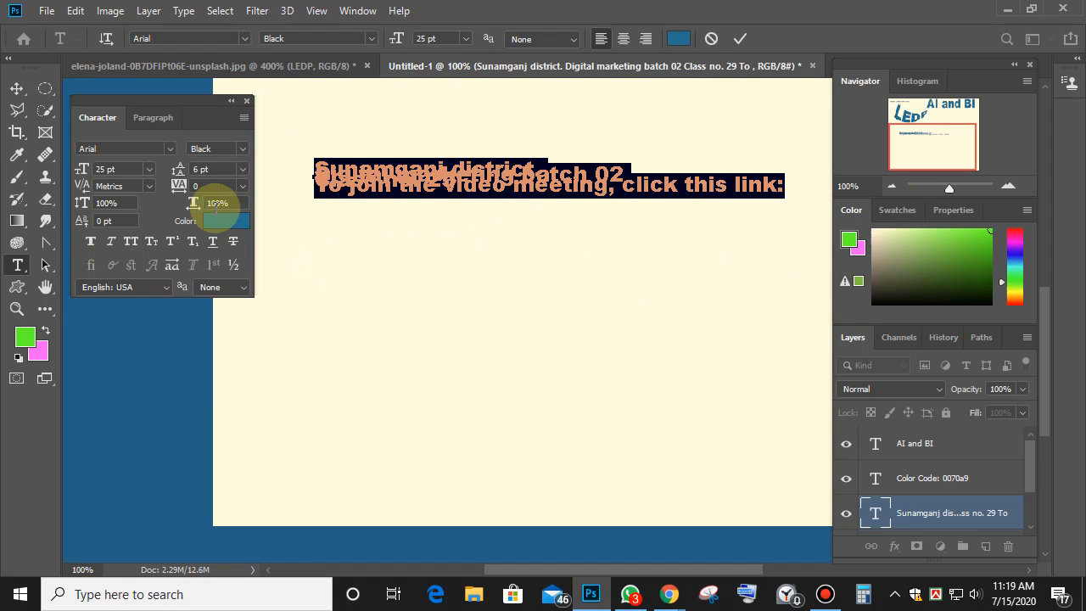
{"action": "left_click", "coordinate": [243, 170]}
{"action": "left_click", "coordinate": [220, 183]}
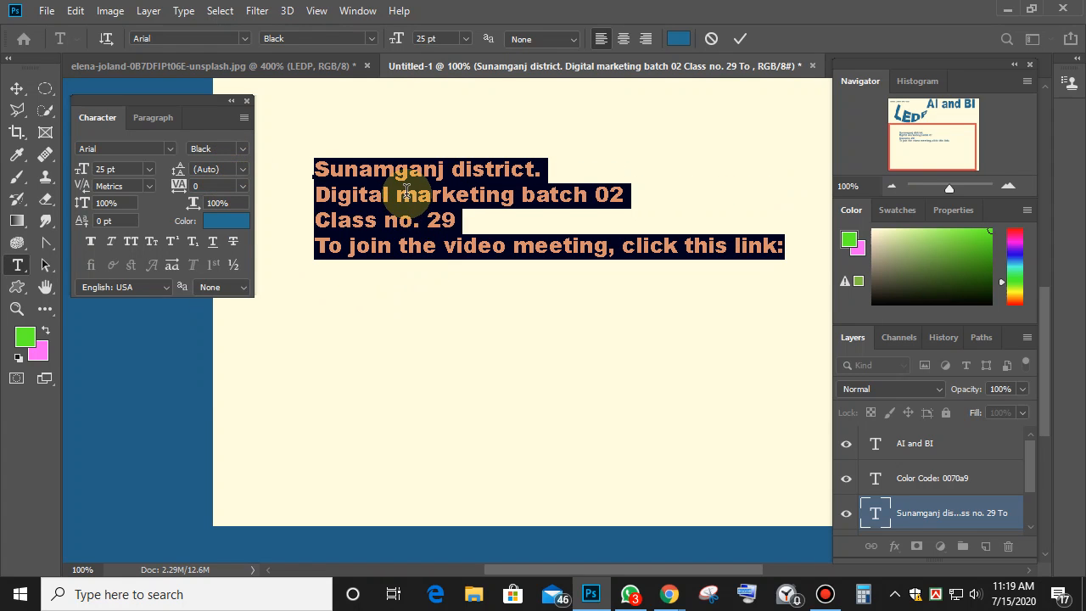
{"action": "left_click", "coordinate": [424, 38]}
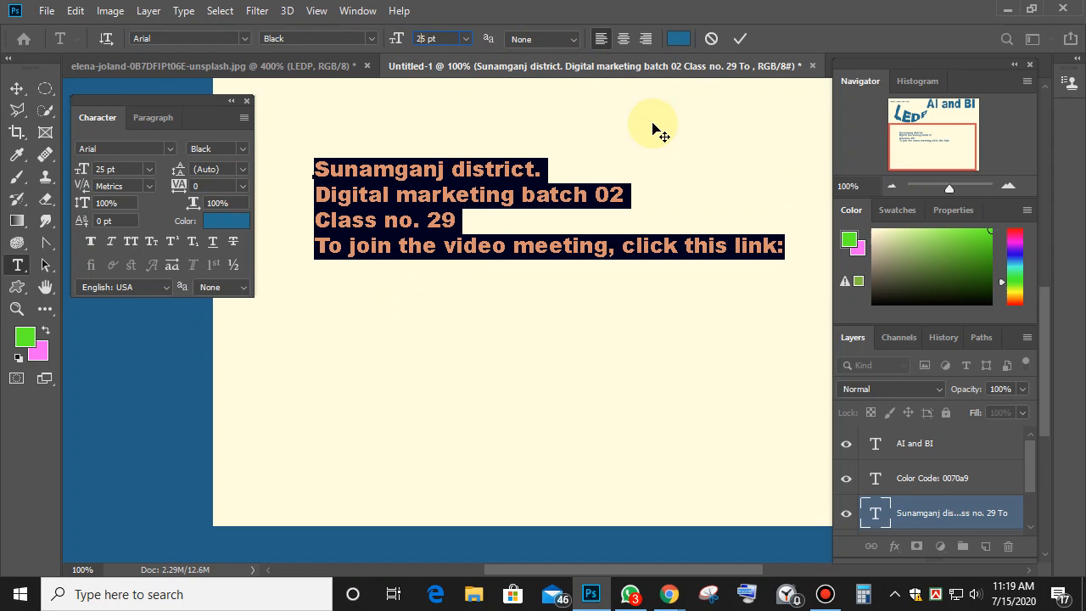
Resize the class info text, trying 10 pt and larger sizes before settling on 19 pt.
{"action": "type", "text": "10"}
{"action": "key", "text": "Return"}
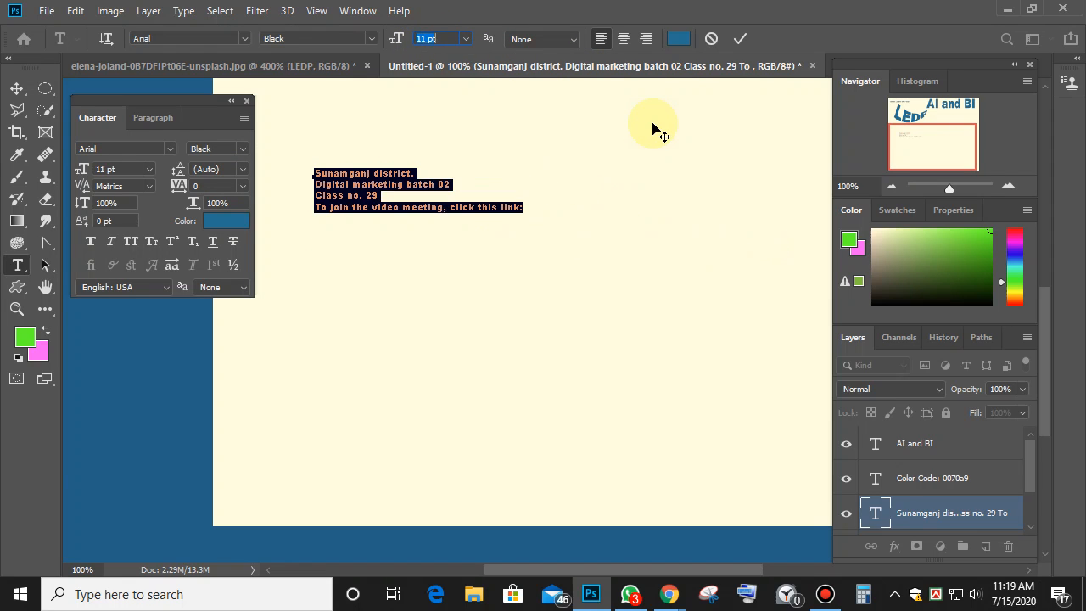
{"action": "key", "text": "Down"}
{"action": "key", "text": "Down"}
{"action": "key", "text": "Down"}
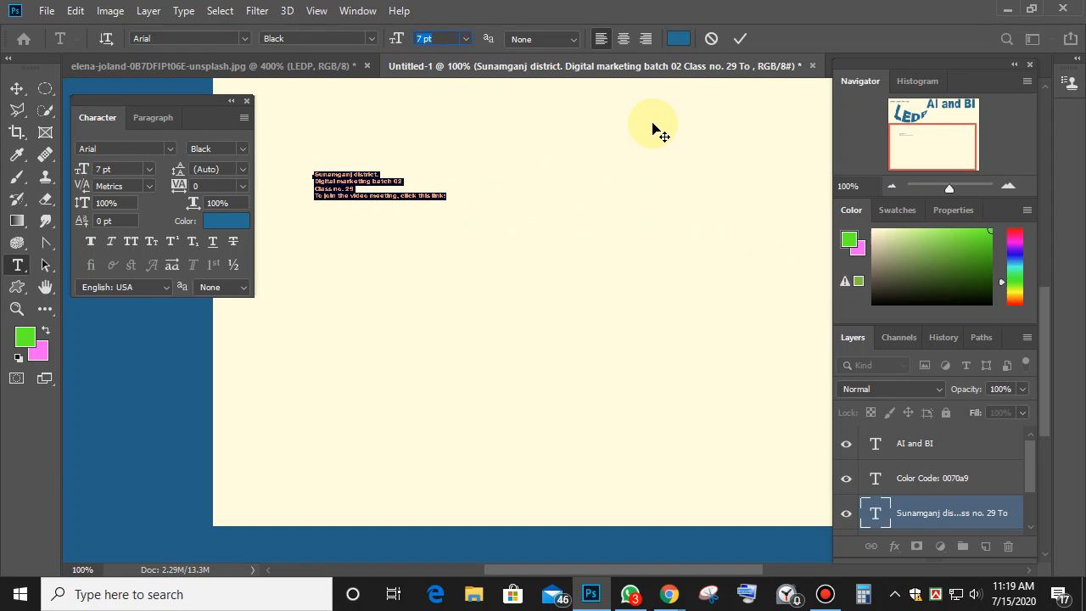
{"action": "key", "text": "Up"}
{"action": "key", "text": "Up"}
{"action": "key", "text": "Up"}
{"action": "key", "text": "Up"}
{"action": "key", "text": "Up"}
{"action": "key", "text": "Up"}
{"action": "key", "text": "Up"}
{"action": "key", "text": "Up"}
{"action": "key", "text": "Up"}
{"action": "key", "text": "Up"}
{"action": "key", "text": "Up"}
{"action": "key", "text": "Up"}
{"action": "key", "text": "Up"}
{"action": "key", "text": "Up"}
{"action": "key", "text": "Up"}
{"action": "key", "text": "Up"}
{"action": "key", "text": "Up"}
{"action": "key", "text": "Up"}
{"action": "key", "text": "Up"}
{"action": "key", "text": "Up"}
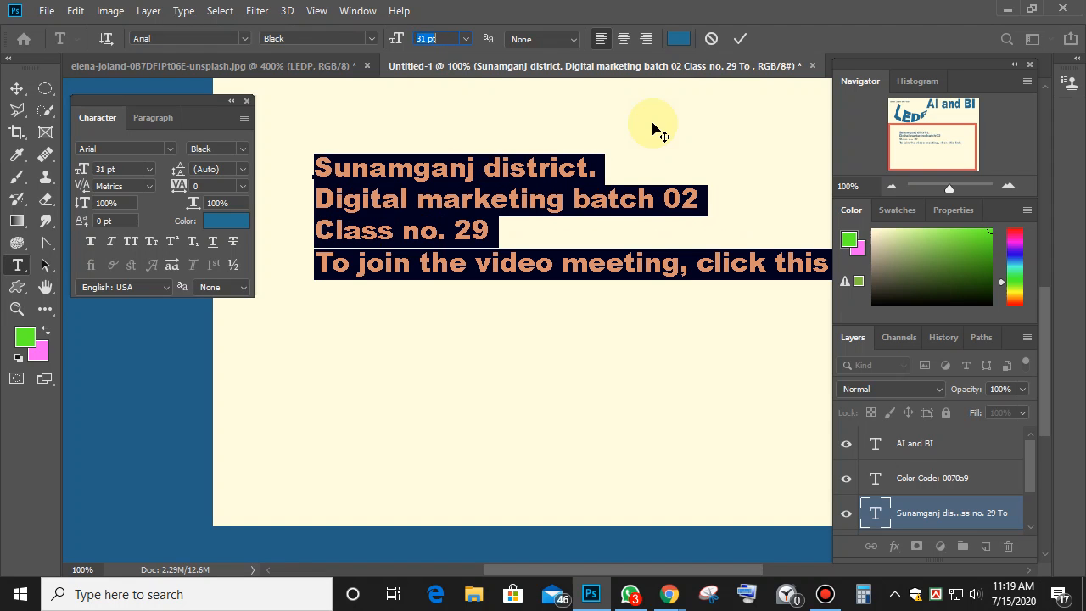
{"action": "key", "text": "Up"}
{"action": "key", "text": "Up"}
{"action": "key", "text": "Up"}
{"action": "key", "text": "Up"}
{"action": "key", "text": "Up"}
{"action": "key", "text": "Up"}
{"action": "key", "text": "Up"}
{"action": "key", "text": "Up"}
{"action": "key", "text": "Up"}
{"action": "key", "text": "Up"}
{"action": "key", "text": "Up"}
{"action": "key", "text": "Up"}
{"action": "key", "text": "Up"}
{"action": "key", "text": "Up"}
{"action": "key", "text": "Up"}
{"action": "key", "text": "Up"}
{"action": "key", "text": "Up"}
{"action": "key", "text": "Up"}
{"action": "key", "text": "Up"}
{"action": "key", "text": "Up"}
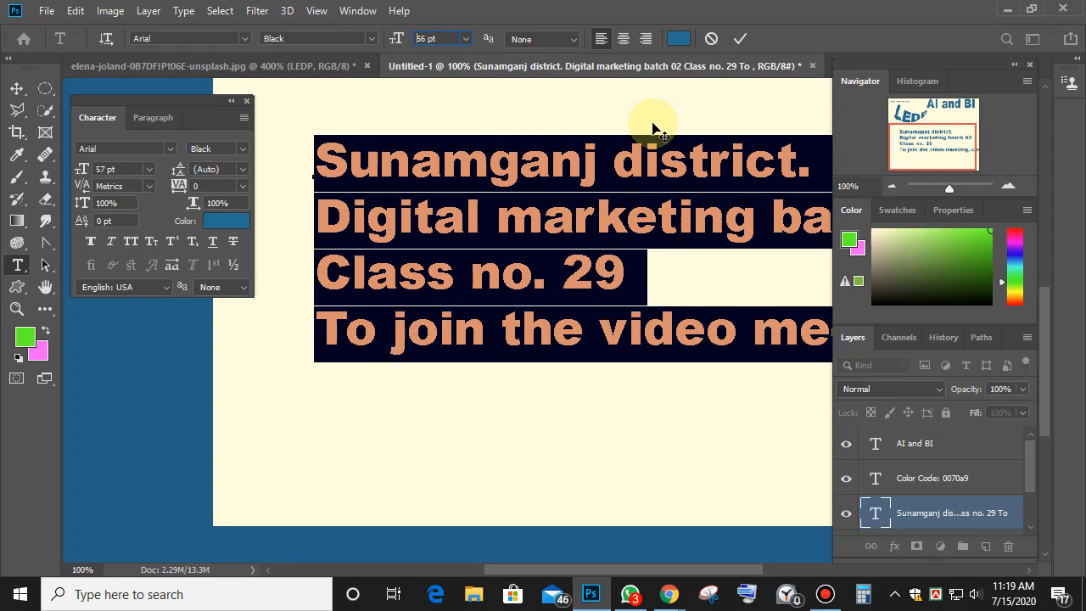
{"action": "key", "text": "Up"}
{"action": "key", "text": "Up"}
{"action": "key", "text": "Up"}
{"action": "key", "text": "Up"}
{"action": "key", "text": "Up"}
{"action": "key", "text": "Up"}
{"action": "key", "text": "Up"}
{"action": "key", "text": "Up"}
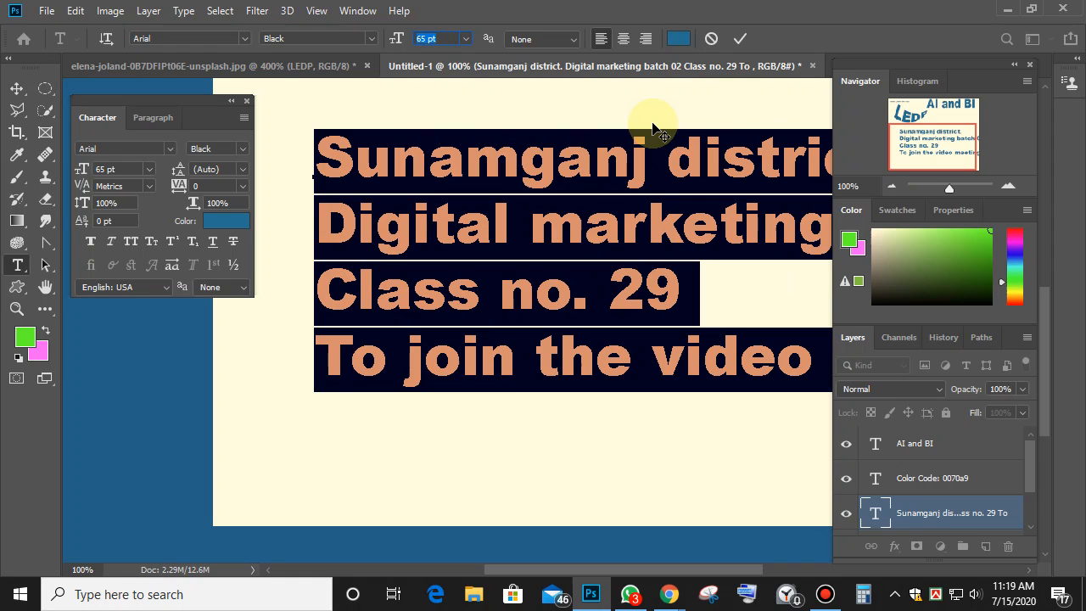
{"action": "key", "text": "Up"}
{"action": "key", "text": "Up"}
{"action": "key", "text": "Up"}
{"action": "key", "text": "Up"}
{"action": "key", "text": "Up"}
{"action": "key", "text": "Up"}
{"action": "key", "text": "Up"}
{"action": "key", "text": "Up"}
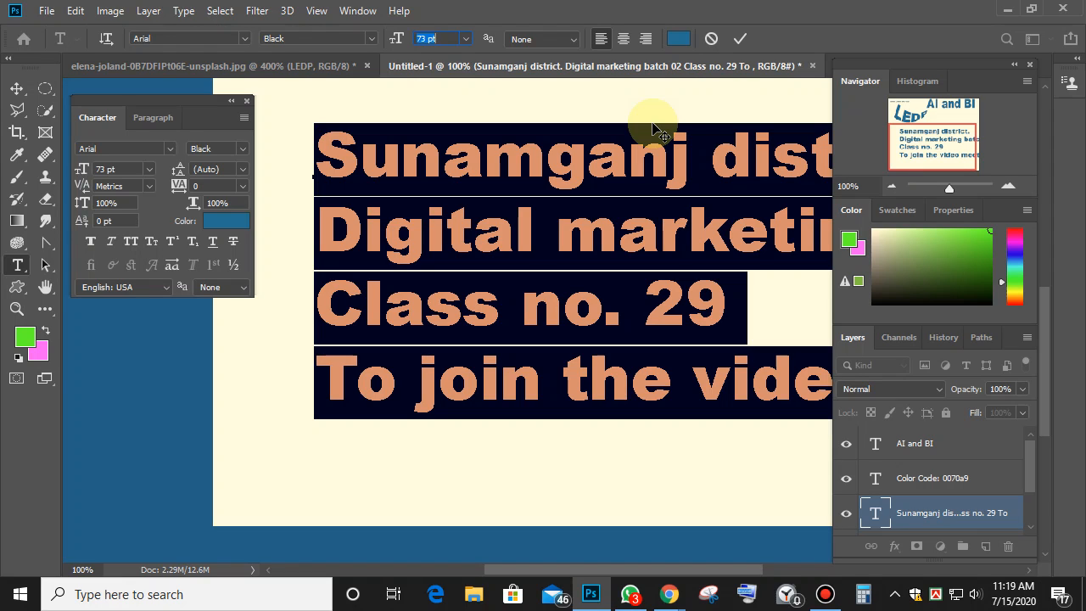
{"action": "key", "text": "Down"}
{"action": "key", "text": "Down"}
{"action": "key", "text": "Down"}
{"action": "key", "text": "Down"}
{"action": "key", "text": "Down"}
{"action": "key", "text": "Down"}
{"action": "key", "text": "Down"}
{"action": "key", "text": "Down"}
{"action": "key", "text": "Down"}
{"action": "key", "text": "Down"}
{"action": "key", "text": "Down"}
{"action": "key", "text": "Down"}
{"action": "key", "text": "Down"}
{"action": "key", "text": "Down"}
{"action": "key", "text": "Down"}
{"action": "key", "text": "Down"}
{"action": "key", "text": "Down"}
{"action": "key", "text": "Down"}
{"action": "key", "text": "Down"}
{"action": "key", "text": "Down"}
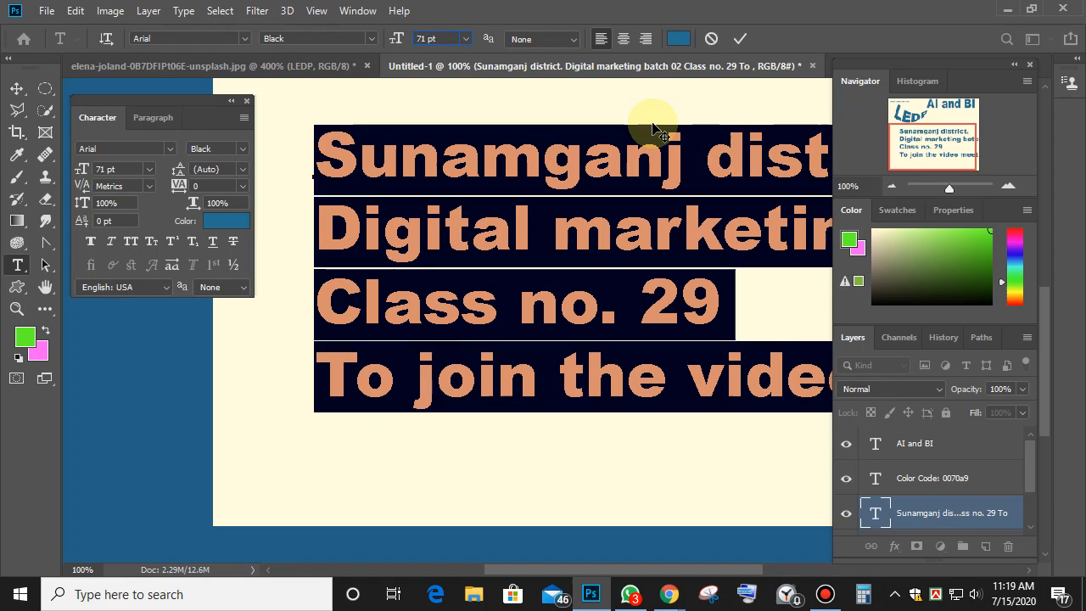
{"action": "key", "text": "Down"}
{"action": "key", "text": "Down"}
{"action": "key", "text": "Down"}
{"action": "key", "text": "Down"}
{"action": "key", "text": "Down"}
{"action": "key", "text": "Down"}
{"action": "key", "text": "Down"}
{"action": "key", "text": "Down"}
{"action": "key", "text": "Down"}
{"action": "key", "text": "Down"}
{"action": "key", "text": "Down"}
{"action": "key", "text": "Down"}
{"action": "key", "text": "Down"}
{"action": "key", "text": "Down"}
{"action": "key", "text": "Down"}
{"action": "key", "text": "Down"}
{"action": "key", "text": "Down"}
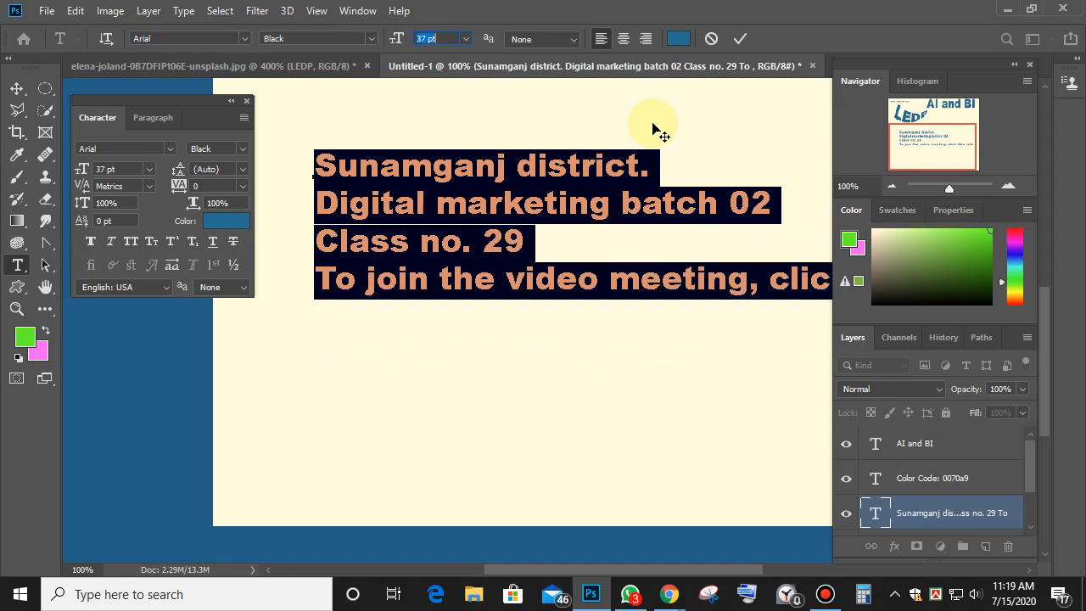
{"action": "key", "text": "Down"}
{"action": "key", "text": "Down"}
{"action": "key", "text": "Down"}
{"action": "key", "text": "Down"}
{"action": "key", "text": "Down"}
{"action": "key", "text": "Down"}
{"action": "key", "text": "Down"}
{"action": "key", "text": "Down"}
{"action": "key", "text": "Down"}
{"action": "key", "text": "Down"}
{"action": "key", "text": "Down"}
{"action": "key", "text": "Down"}
{"action": "key", "text": "Down"}
{"action": "key", "text": "Down"}
{"action": "key", "text": "Down"}
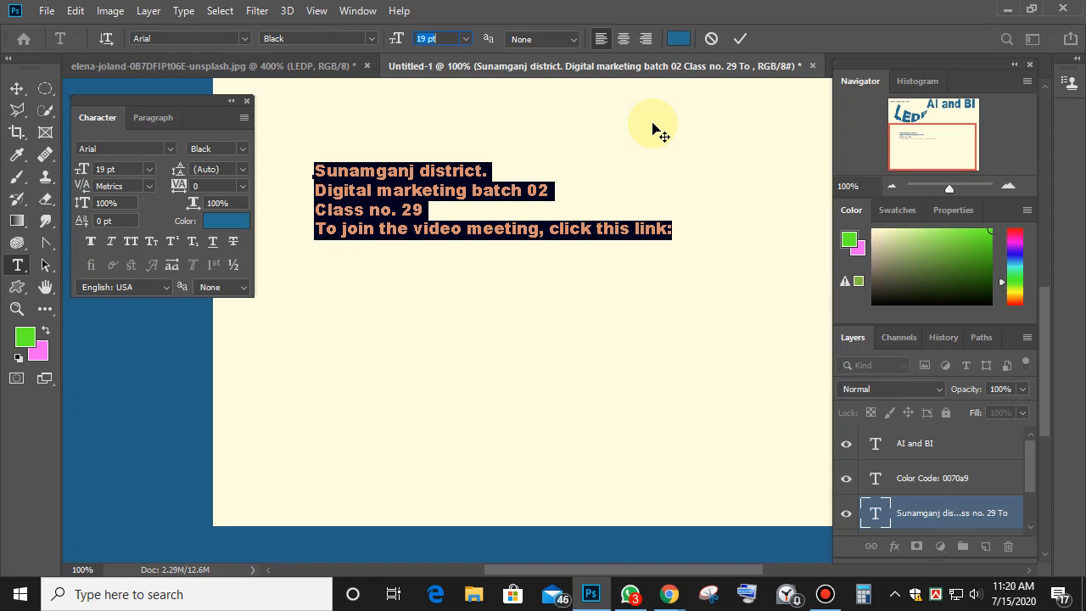
Experiment with the text tracking, widening it to 1180, then trying 520 and 120.
{"action": "left_click", "coordinate": [824, 594]}
{"action": "left_click", "coordinate": [825, 594]}
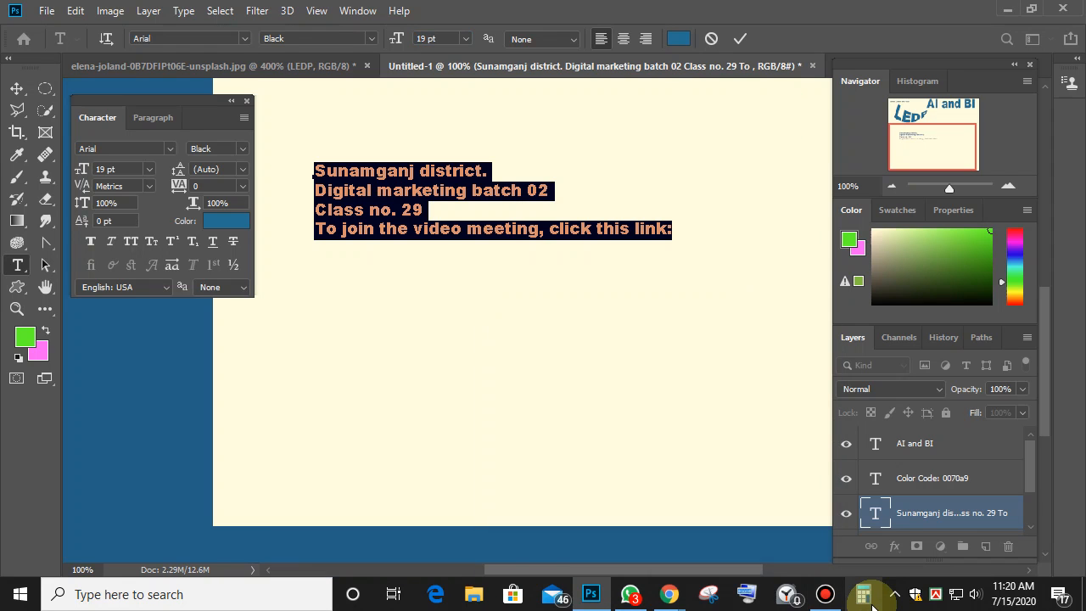
{"action": "left_click", "coordinate": [196, 186]}
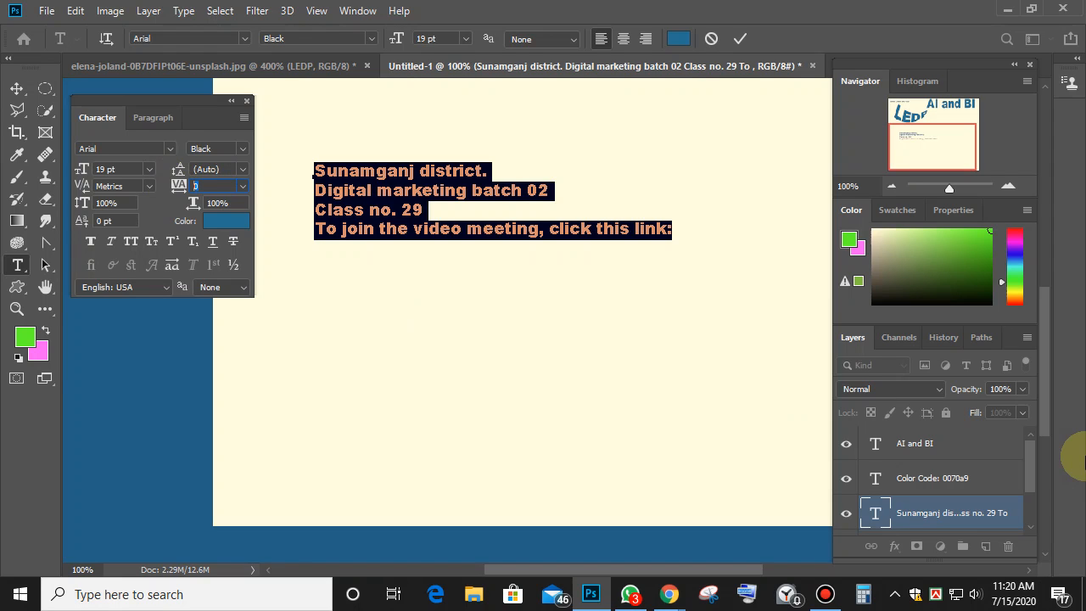
{"action": "key", "text": "Up"}
{"action": "key", "text": "Up"}
{"action": "key", "text": "Up"}
{"action": "key", "text": "Up"}
{"action": "key", "text": "Up"}
{"action": "key", "text": "Up"}
{"action": "key", "text": "Up"}
{"action": "key", "text": "Up"}
{"action": "key", "text": "Up"}
{"action": "key", "text": "Up"}
{"action": "key", "text": "Up"}
{"action": "key", "text": "Up"}
{"action": "key", "text": "Up"}
{"action": "key", "text": "Up"}
{"action": "key", "text": "Up"}
{"action": "key", "text": "Up"}
{"action": "key", "text": "Up"}
{"action": "key", "text": "Up"}
{"action": "key", "text": "Up"}
{"action": "key", "text": "Up"}
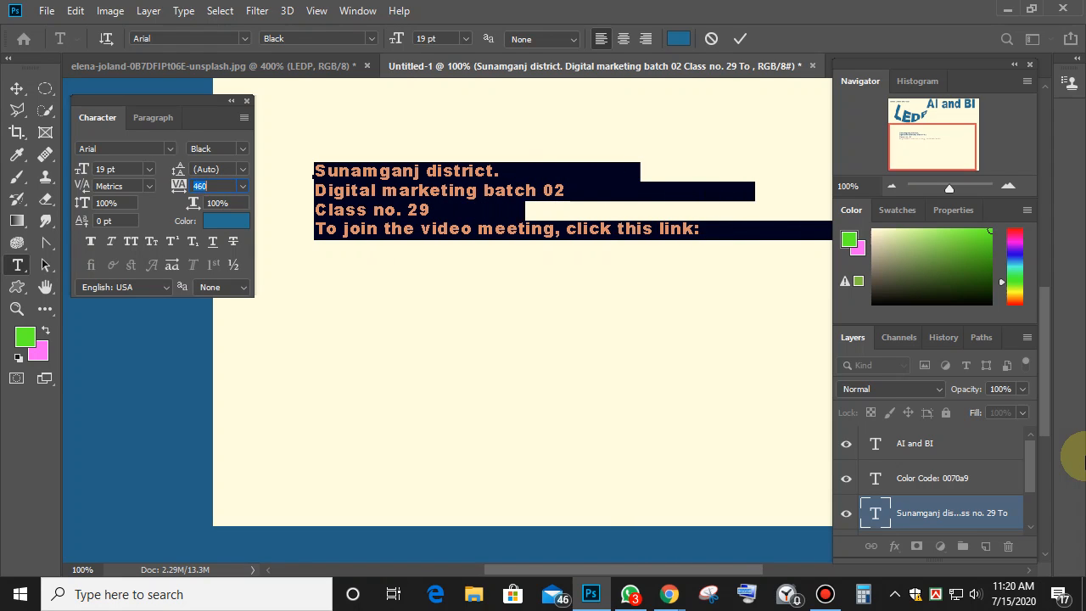
{"action": "key", "text": "Up"}
{"action": "key", "text": "Up"}
{"action": "key", "text": "Up"}
{"action": "key", "text": "Up"}
{"action": "key", "text": "Up"}
{"action": "key", "text": "Up"}
{"action": "key", "text": "Up"}
{"action": "key", "text": "Up"}
{"action": "key", "text": "Up"}
{"action": "key", "text": "Up"}
{"action": "key", "text": "Up"}
{"action": "key", "text": "Up"}
{"action": "key", "text": "Up"}
{"action": "key", "text": "Up"}
{"action": "key", "text": "Up"}
{"action": "key", "text": "Up"}
{"action": "key", "text": "Up"}
{"action": "key", "text": "Up"}
{"action": "key", "text": "Up"}
{"action": "key", "text": "Up"}
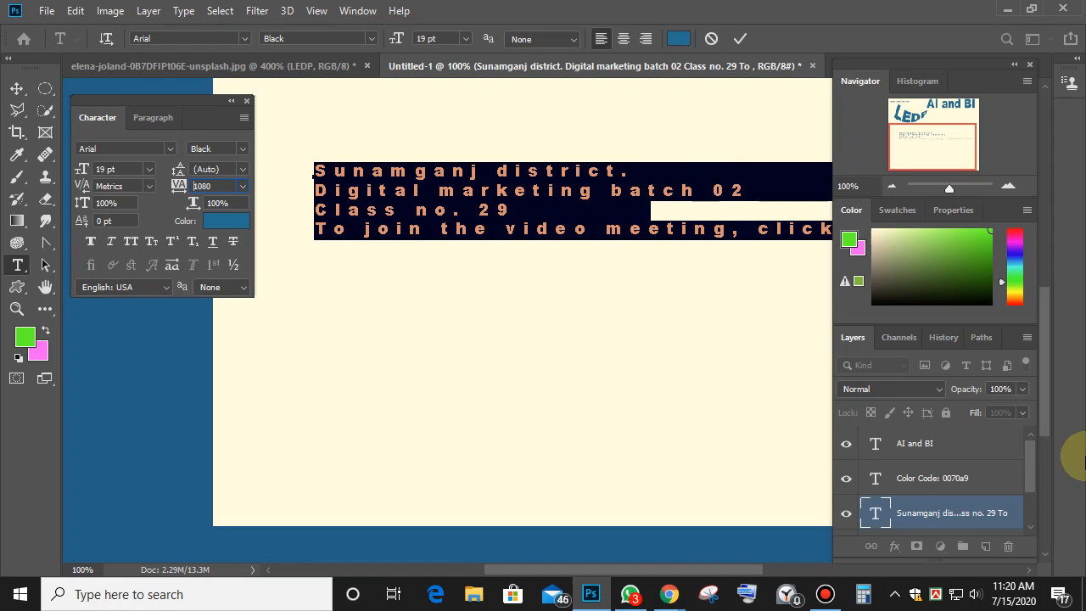
{"action": "key", "text": "shift+Up"}
{"action": "type", "text": "520"}
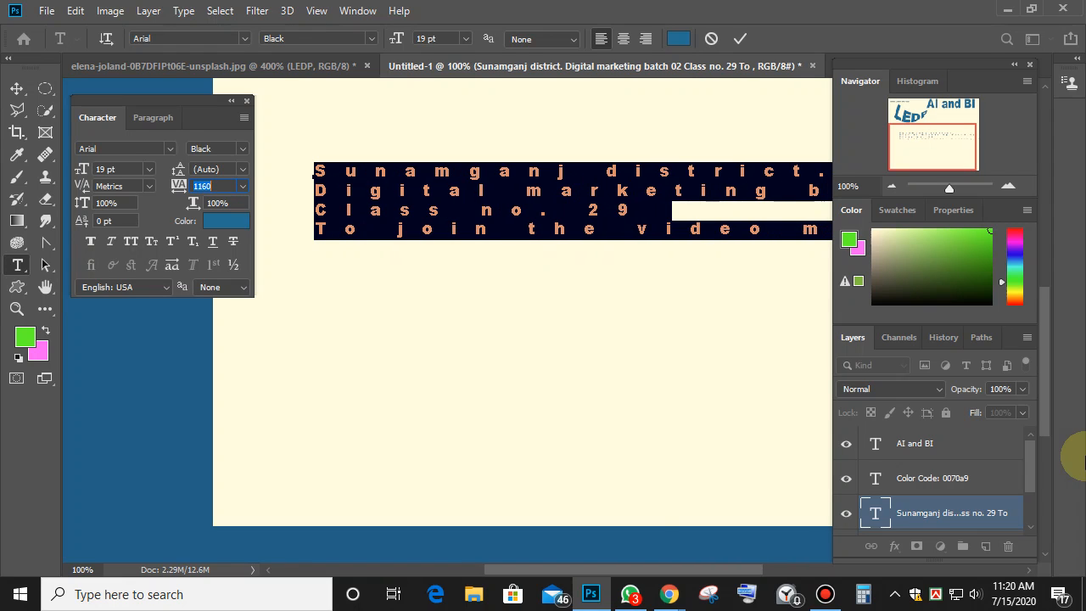
{"action": "key", "text": "BackSpace"}
{"action": "key", "text": "BackSpace"}
{"action": "key", "text": "BackSpace"}
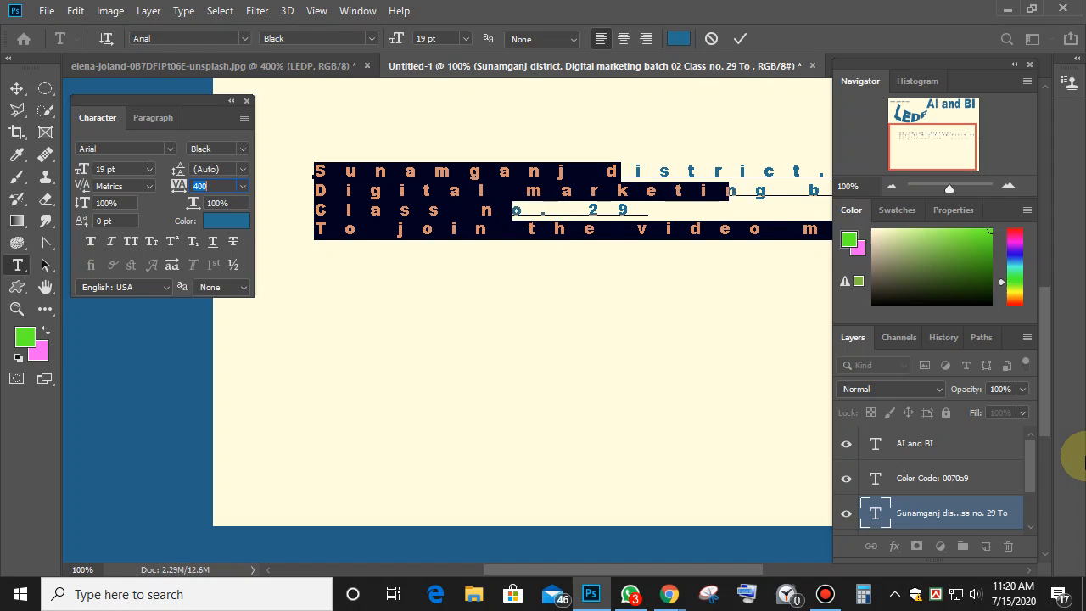
{"action": "type", "text": "120"}
Try tracking of -140 and 160, then reset the tracking to 0.
{"action": "key", "text": "Down"}
{"action": "key", "text": "Down"}
{"action": "key", "text": "Down"}
{"action": "key", "text": "Down"}
{"action": "key", "text": "Down"}
{"action": "key", "text": "Down"}
{"action": "key", "text": "Down"}
{"action": "key", "text": "Down"}
{"action": "key", "text": "Down"}
{"action": "key", "text": "Down"}
{"action": "key", "text": "Down"}
{"action": "key", "text": "Down"}
{"action": "key", "text": "Down"}
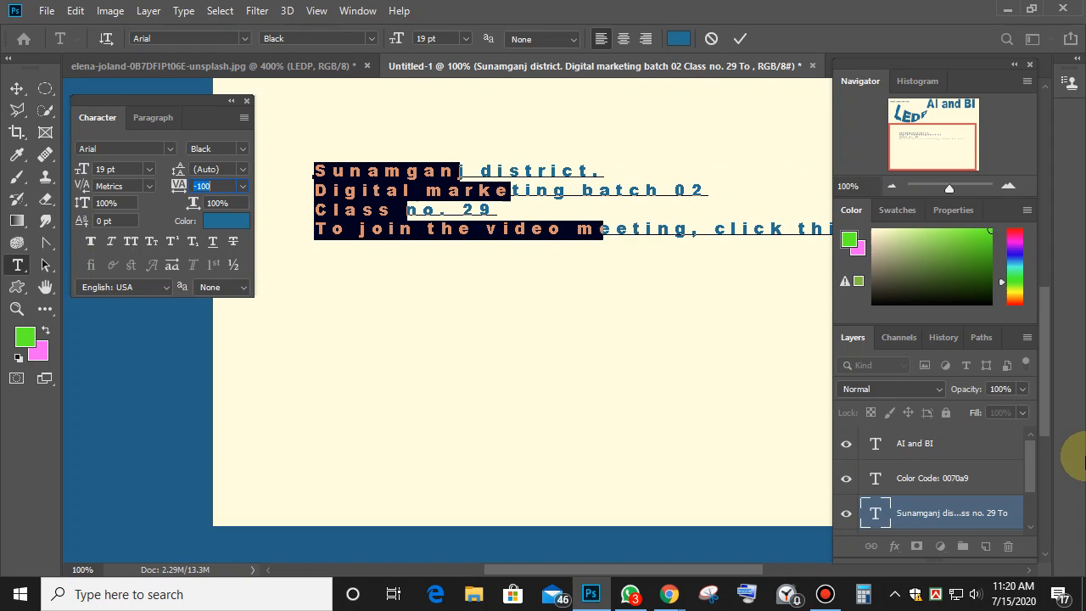
{"action": "key", "text": "Up"}
{"action": "key", "text": "Up"}
{"action": "key", "text": "Up"}
{"action": "key", "text": "Up"}
{"action": "key", "text": "Up"}
{"action": "key", "text": "Up"}
{"action": "key", "text": "Up"}
{"action": "key", "text": "Up"}
{"action": "key", "text": "Up"}
{"action": "key", "text": "Up"}
{"action": "key", "text": "Up"}
{"action": "key", "text": "Up"}
{"action": "key", "text": "Up"}
{"action": "key", "text": "Up"}
{"action": "key", "text": "Up"}
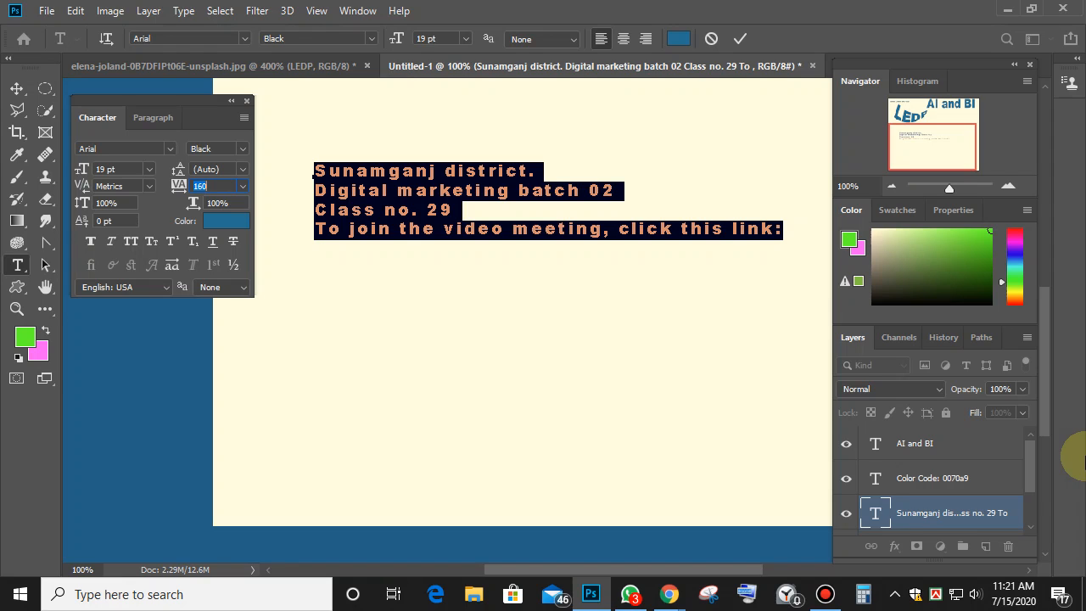
{"action": "key", "text": "BackSpace"}
{"action": "type", "text": "0"}
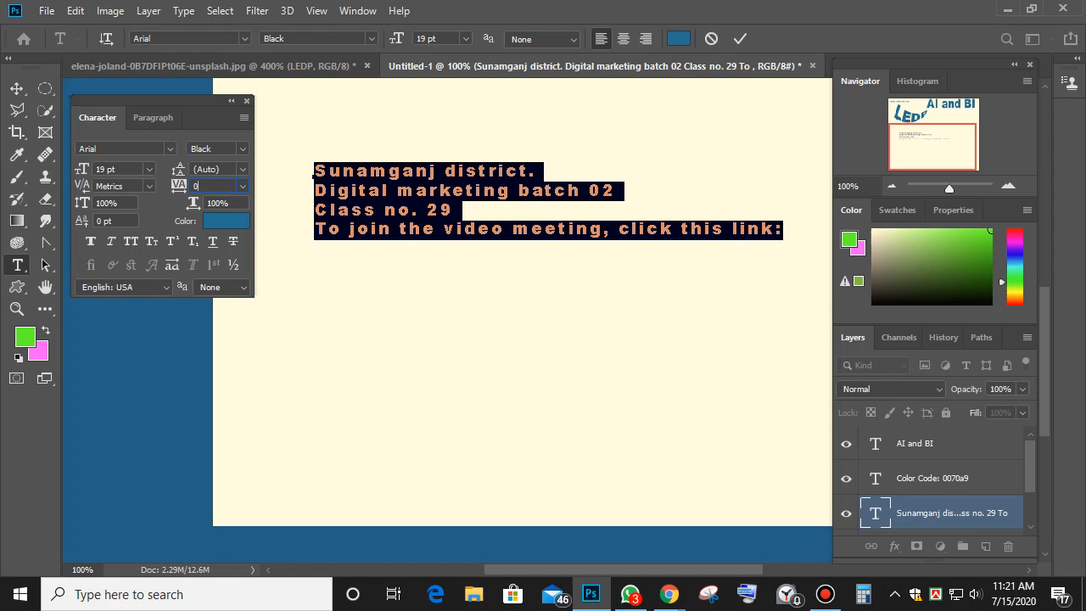
{"action": "key", "text": "Return"}
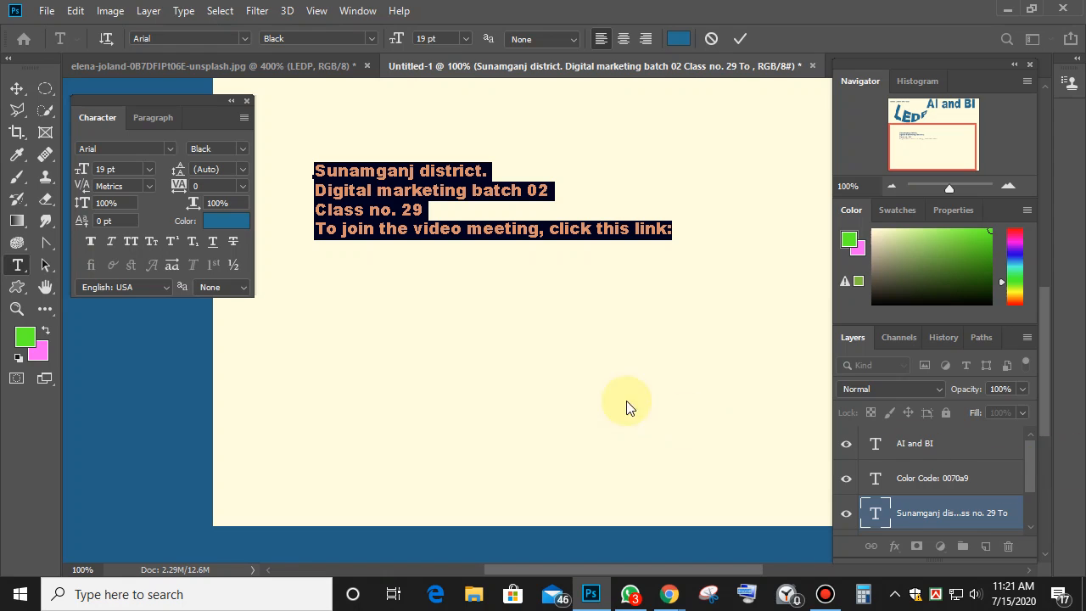
{"action": "left_click", "coordinate": [202, 185]}
Raise the system speaker volume to 36.
{"action": "left_click", "coordinate": [976, 599]}
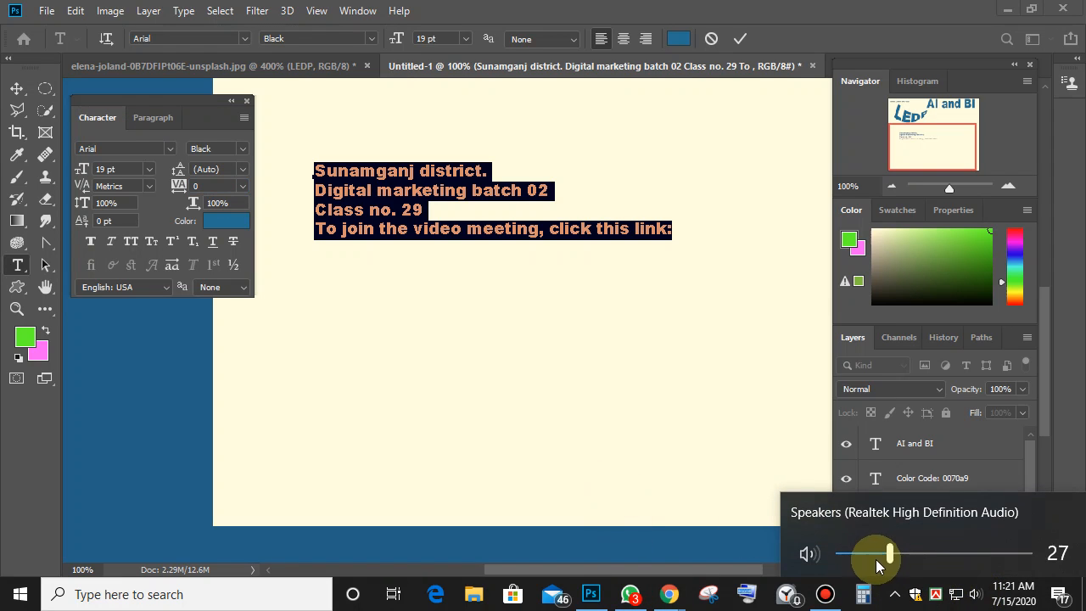
{"action": "left_click_drag", "start_coordinate": [888, 554], "coordinate": [906, 554]}
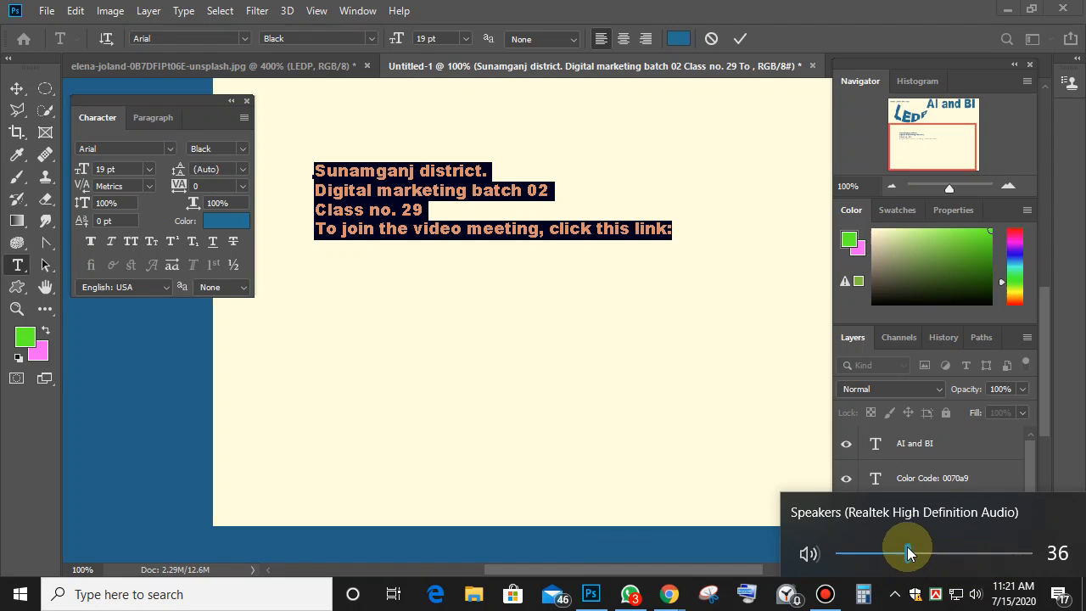
{"action": "left_click", "coordinate": [473, 237]}
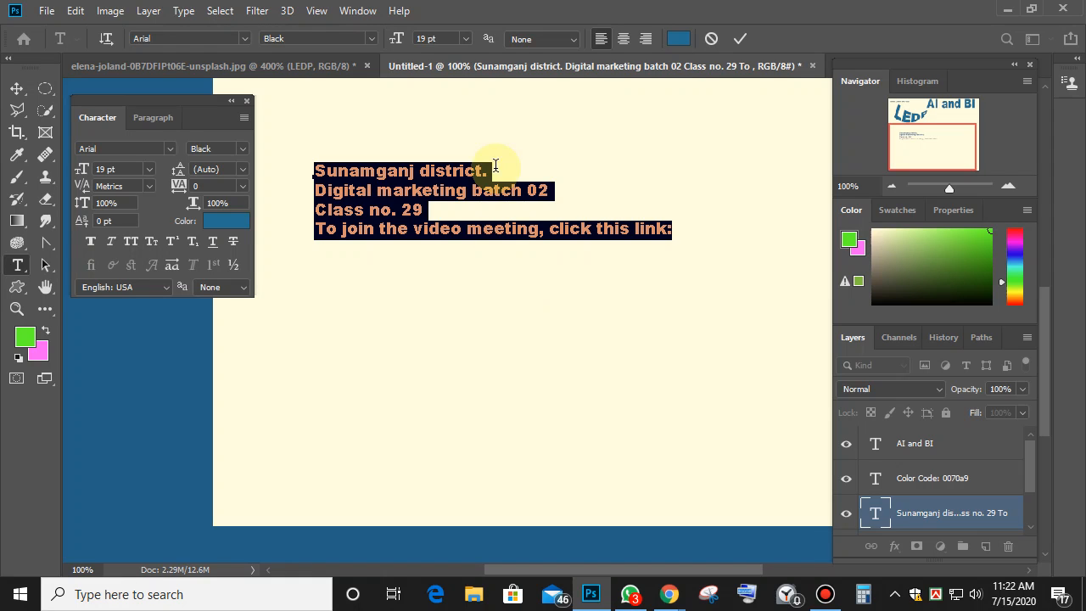
Apply tracking 40, then 300, and select the 02 on the second line.
{"action": "left_click", "coordinate": [209, 184]}
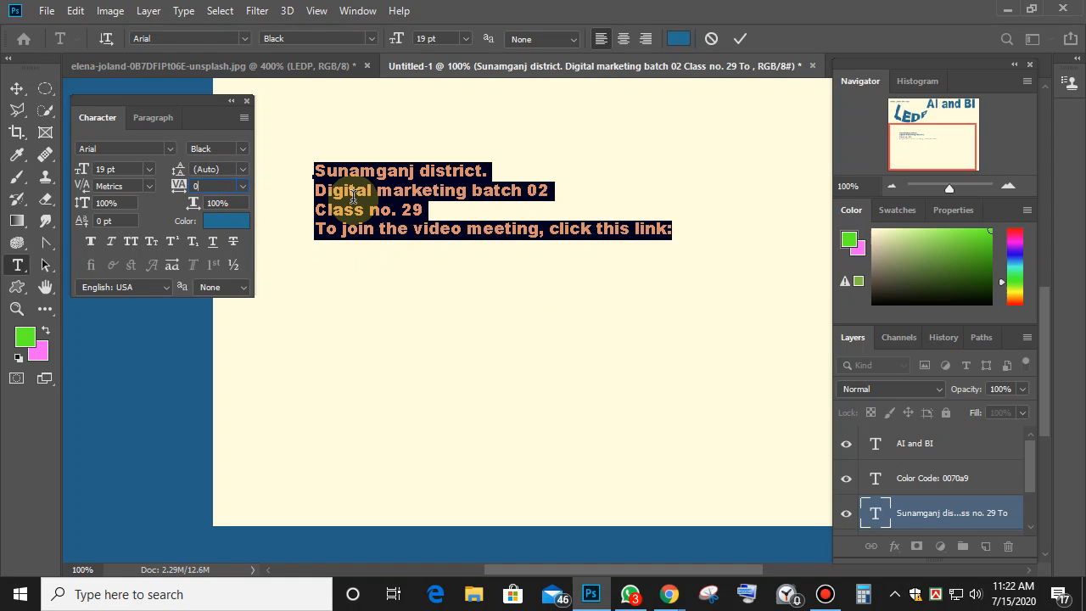
{"action": "type", "text": "40"}
{"action": "key", "text": "Return"}
{"action": "type", "text": "300"}
{"action": "key", "text": "Return"}
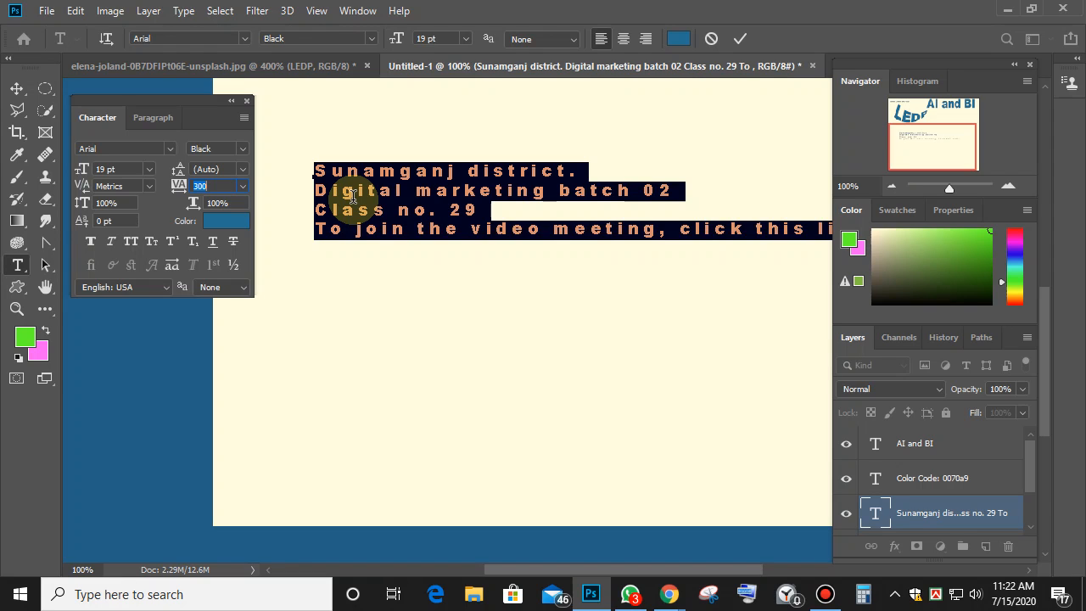
{"action": "left_click", "coordinate": [669, 190]}
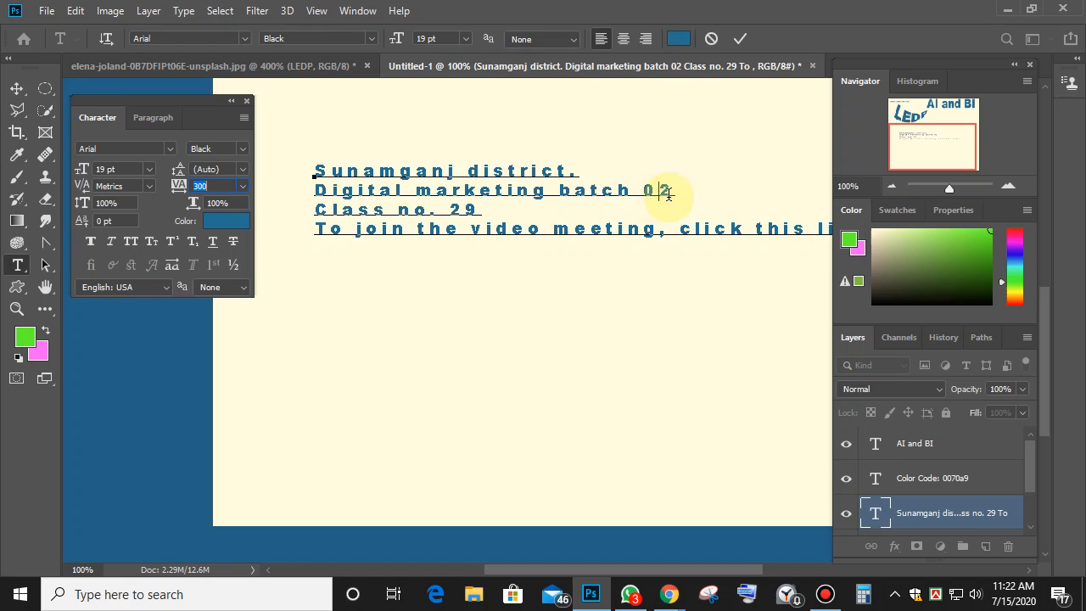
{"action": "left_click_drag", "start_coordinate": [670, 190], "coordinate": [642, 190]}
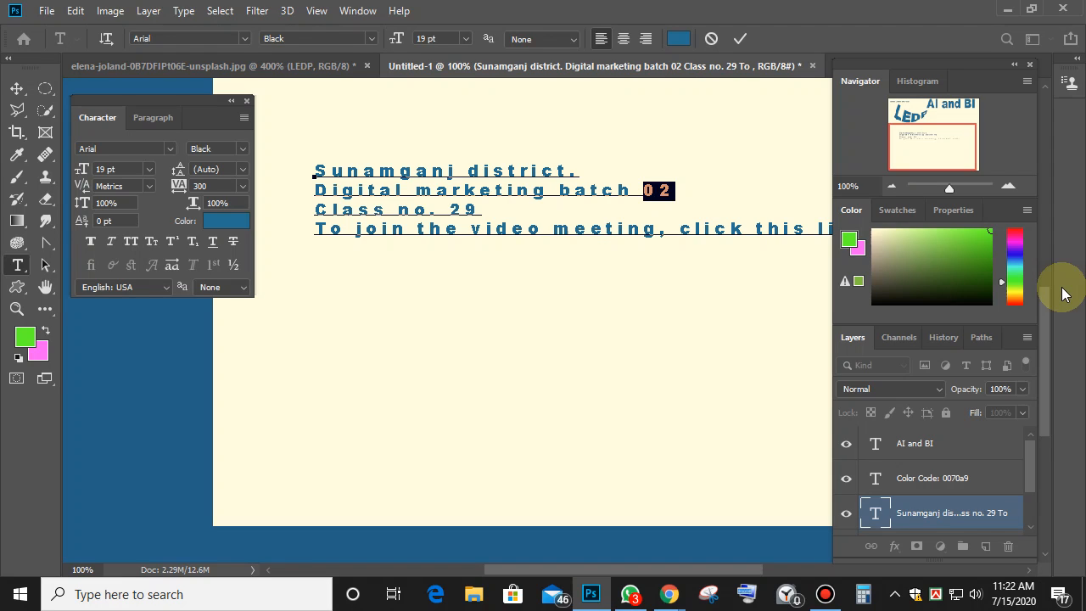
{"action": "key", "text": "Right"}
{"action": "key", "text": "Left"}
{"action": "key", "text": "Left"}
{"action": "type", "text": "#"}
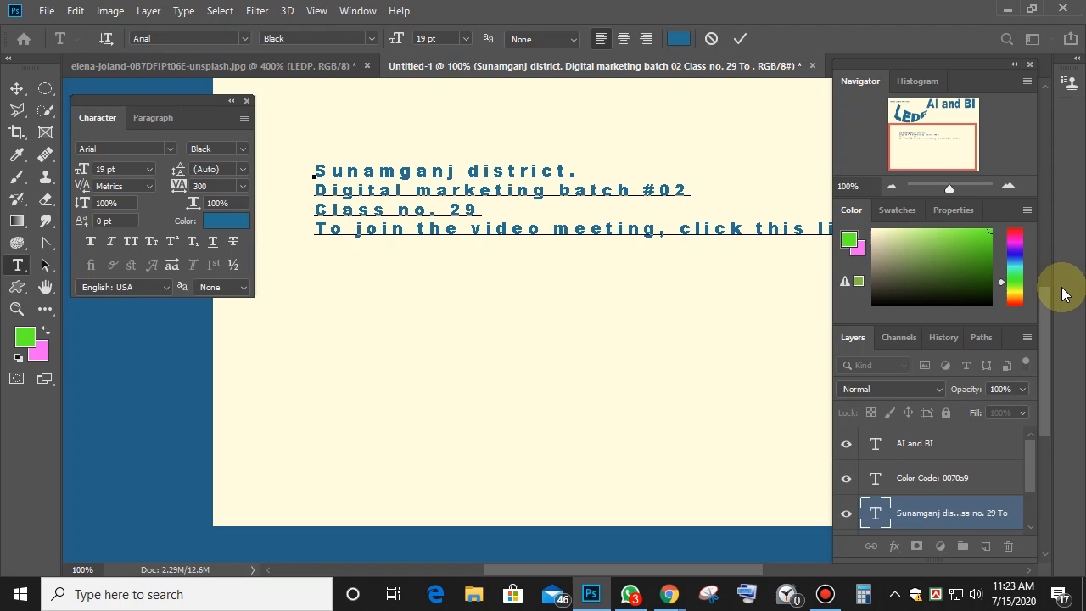
{"action": "type", "text": "@"}
{"action": "left_click_drag", "start_coordinate": [707, 190], "coordinate": [642, 190]}
{"action": "left_click", "coordinate": [204, 186]}
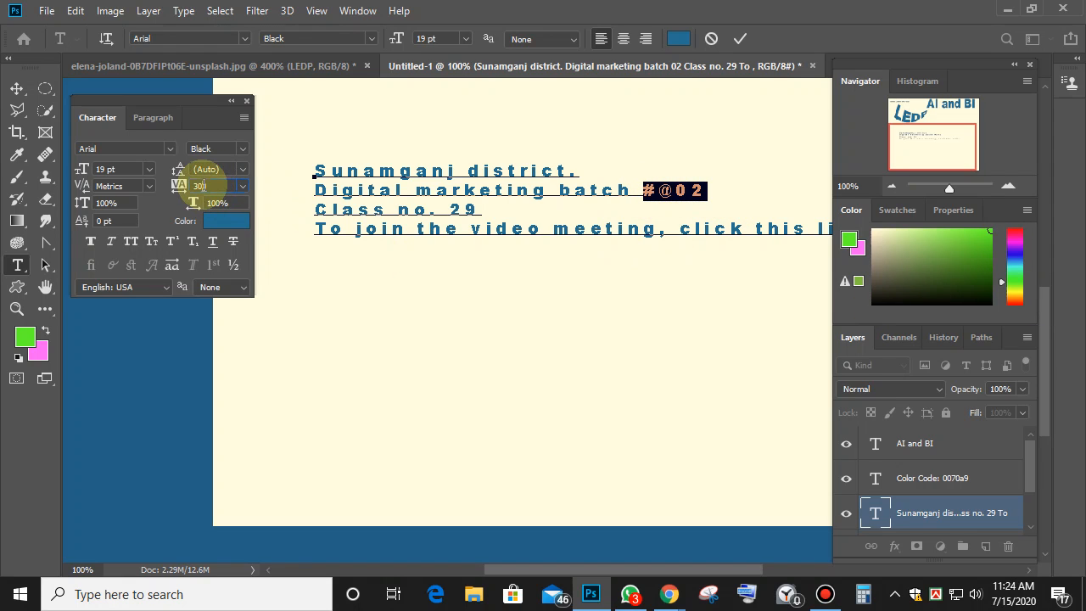
{"action": "key", "text": "Up"}
{"action": "key", "text": "Up"}
{"action": "key", "text": "Up"}
{"action": "key", "text": "Up"}
{"action": "key", "text": "Up"}
{"action": "key", "text": "Up"}
{"action": "key", "text": "Up"}
{"action": "key", "text": "Up"}
{"action": "key", "text": "Up"}
{"action": "key", "text": "Up"}
{"action": "key", "text": "Up"}
{"action": "key", "text": "Up"}
{"action": "key", "text": "Up"}
{"action": "key", "text": "Up"}
{"action": "key", "text": "Up"}
{"action": "key", "text": "Up"}
{"action": "key", "text": "Up"}
{"action": "key", "text": "Up"}
{"action": "key", "text": "Up"}
{"action": "key", "text": "Up"}
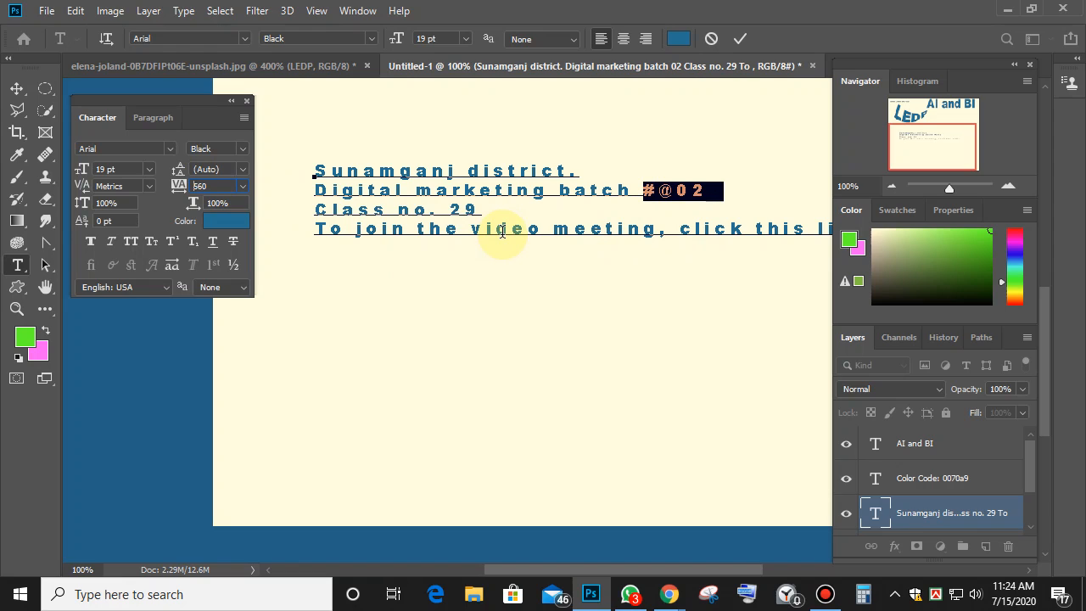
{"action": "key", "text": "Up"}
{"action": "key", "text": "Up"}
{"action": "key", "text": "Up"}
{"action": "key", "text": "Up"}
{"action": "key", "text": "Up"}
{"action": "key", "text": "Up"}
{"action": "key", "text": "Up"}
{"action": "key", "text": "Up"}
{"action": "key", "text": "Up"}
{"action": "key", "text": "Up"}
{"action": "key", "text": "Up"}
{"action": "key", "text": "Up"}
{"action": "key", "text": "Up"}
{"action": "key", "text": "Up"}
{"action": "key", "text": "Up"}
{"action": "key", "text": "Up"}
{"action": "key", "text": "Up"}
{"action": "key", "text": "Up"}
{"action": "key", "text": "Up"}
{"action": "key", "text": "Up"}
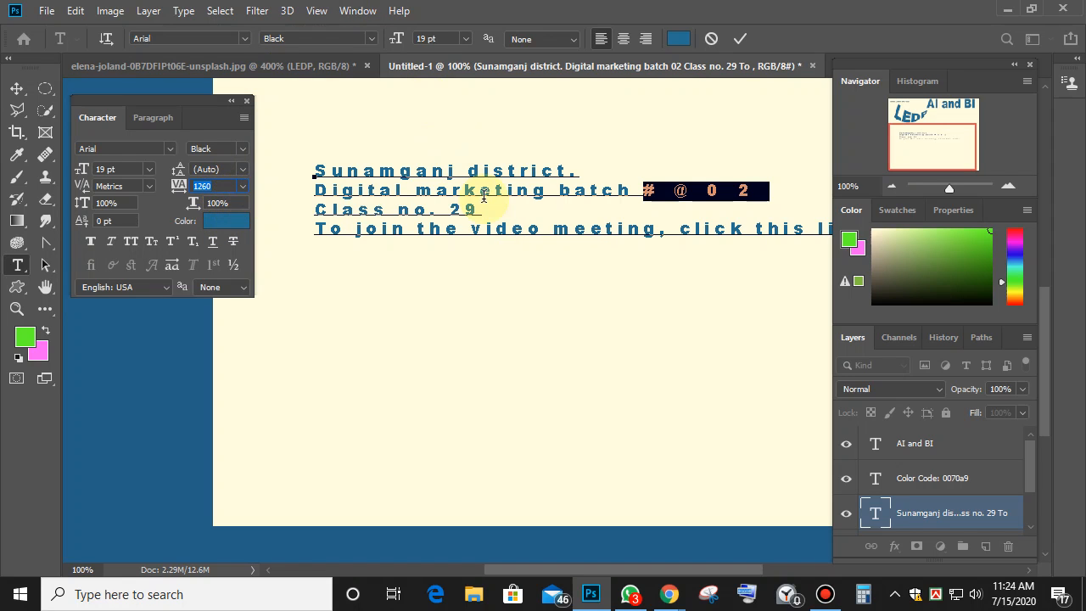
Select all the text, reset its tracking to 0, then select 'the' on the last line.
{"action": "left_click_drag", "start_coordinate": [315, 171], "coordinate": [852, 230]}
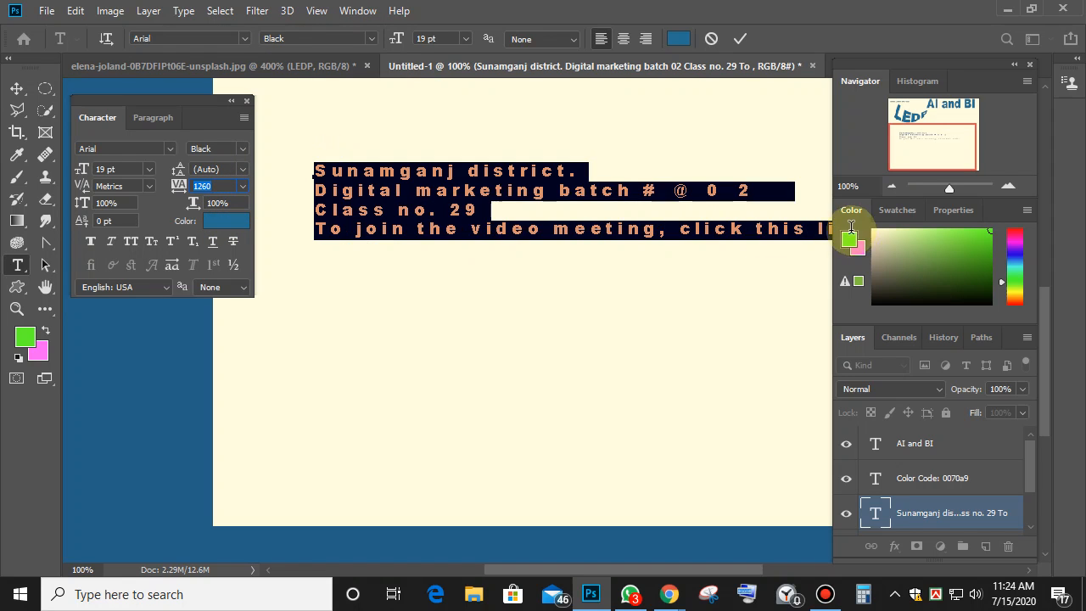
{"action": "triple_click", "coordinate": [443, 183]}
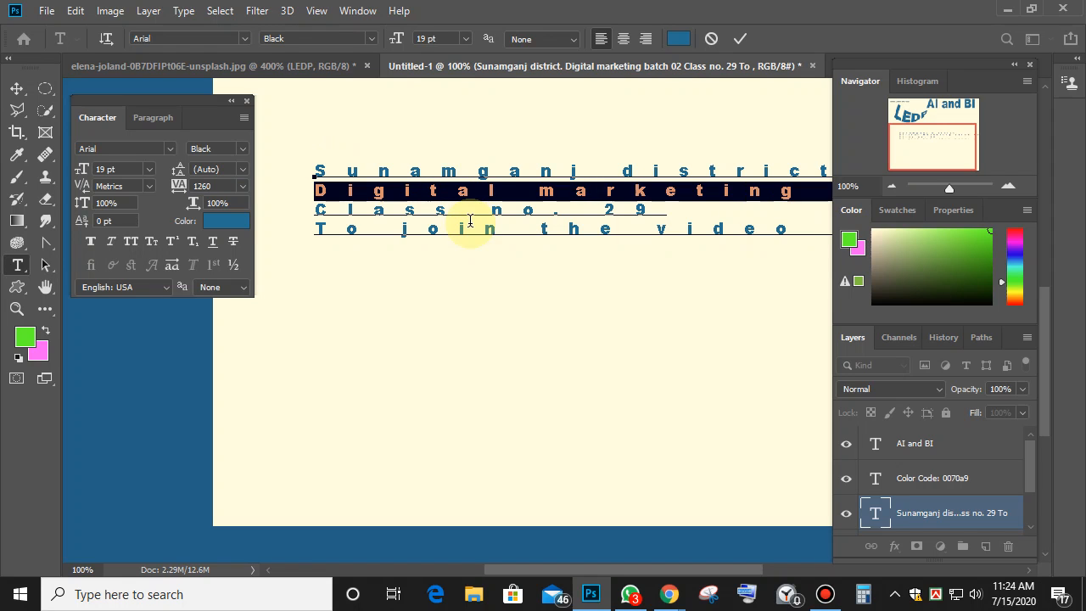
{"action": "key", "text": "ctrl+a"}
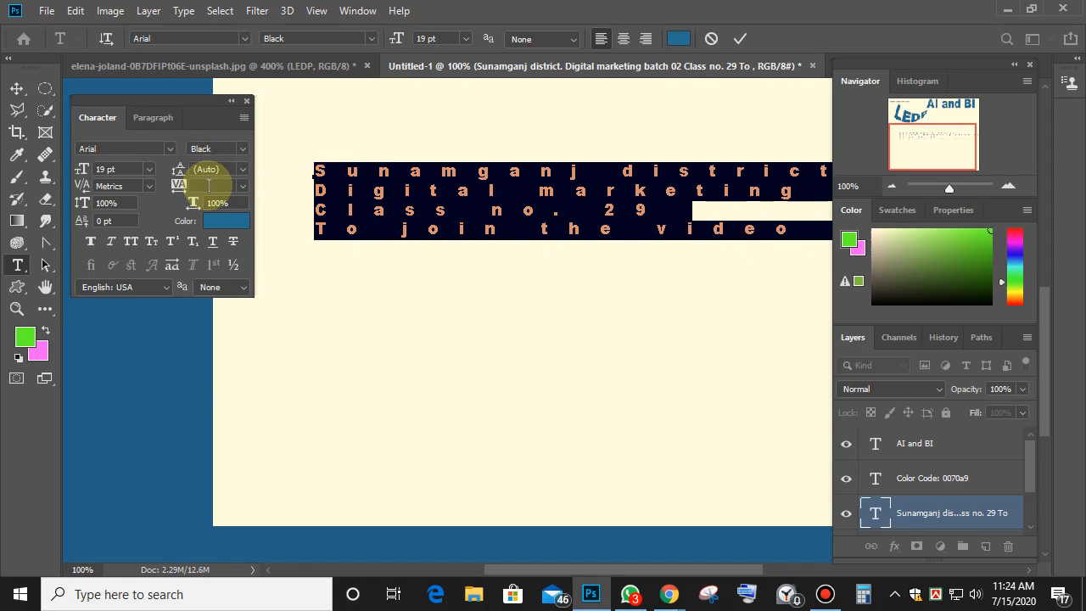
{"action": "left_click", "coordinate": [242, 185]}
{"action": "left_click", "coordinate": [210, 290]}
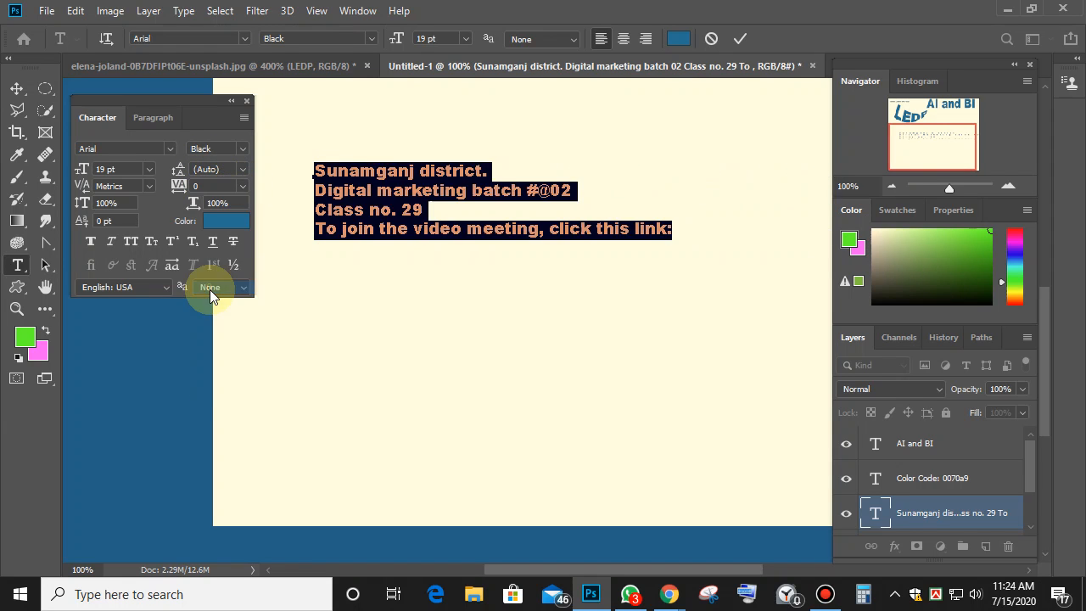
{"action": "left_click", "coordinate": [243, 185]}
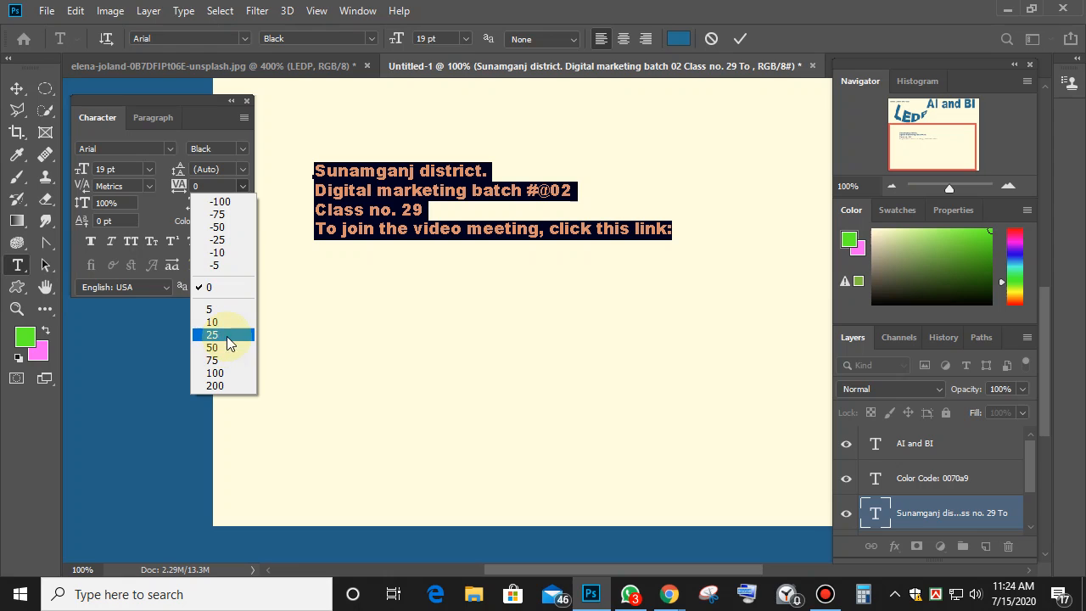
{"action": "left_click", "coordinate": [365, 241]}
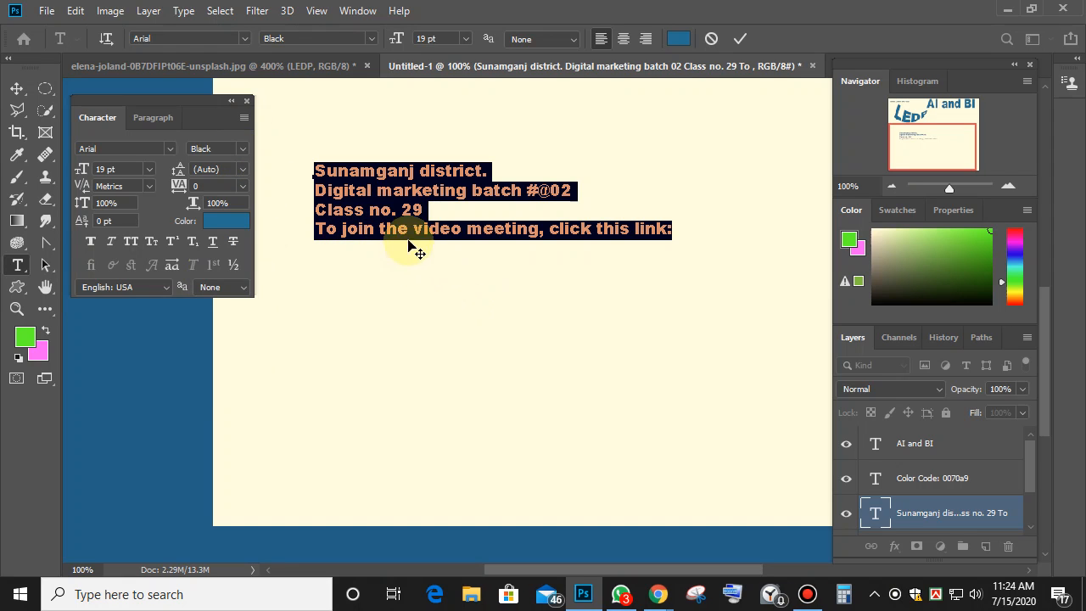
{"action": "left_click_drag", "start_coordinate": [409, 229], "coordinate": [378, 229]}
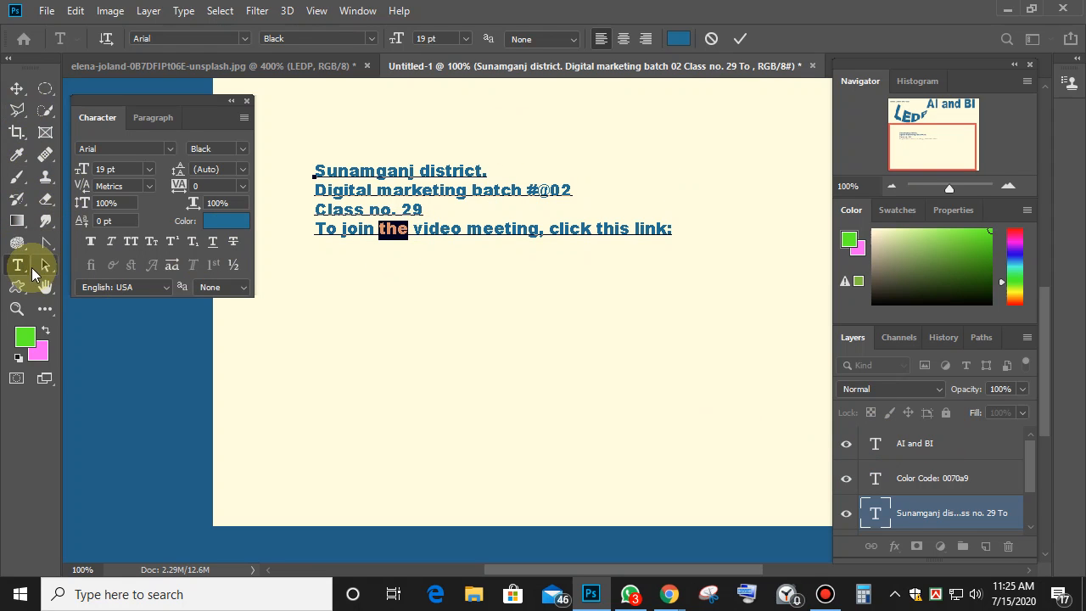
Create a new text layer 'the' at 250 pt and move it lower on the page.
{"action": "left_click", "coordinate": [322, 359]}
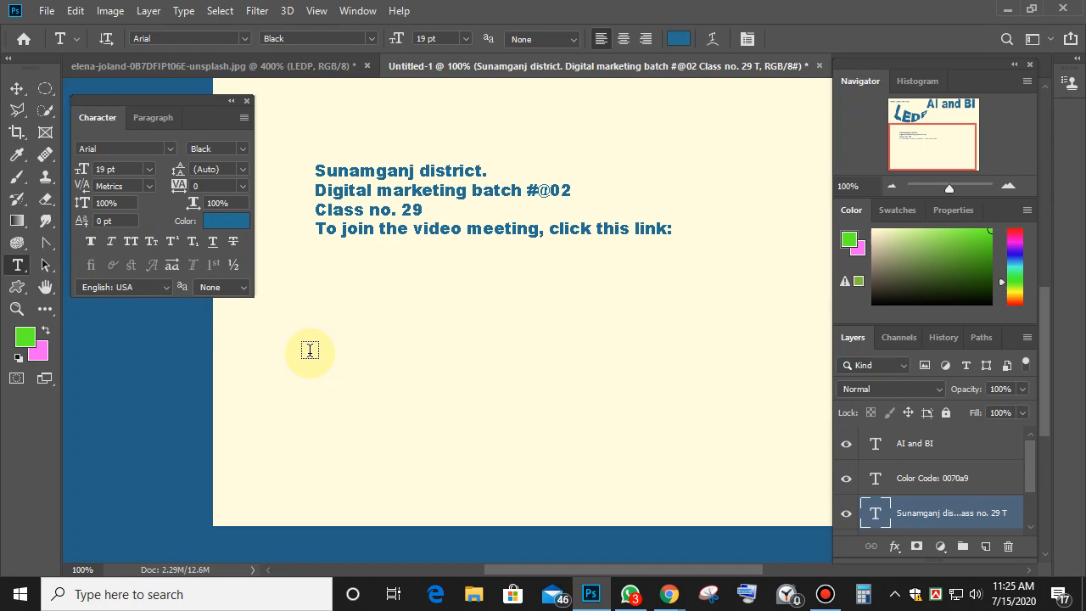
{"action": "left_click", "coordinate": [308, 348]}
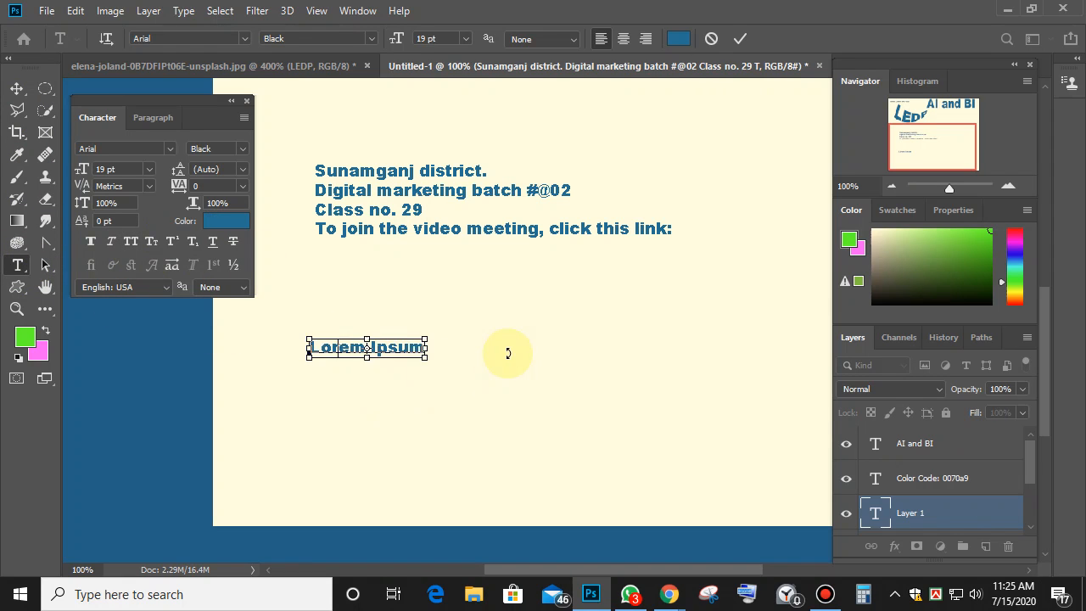
{"action": "type", "text": "the"}
{"action": "double_click", "coordinate": [321, 347]}
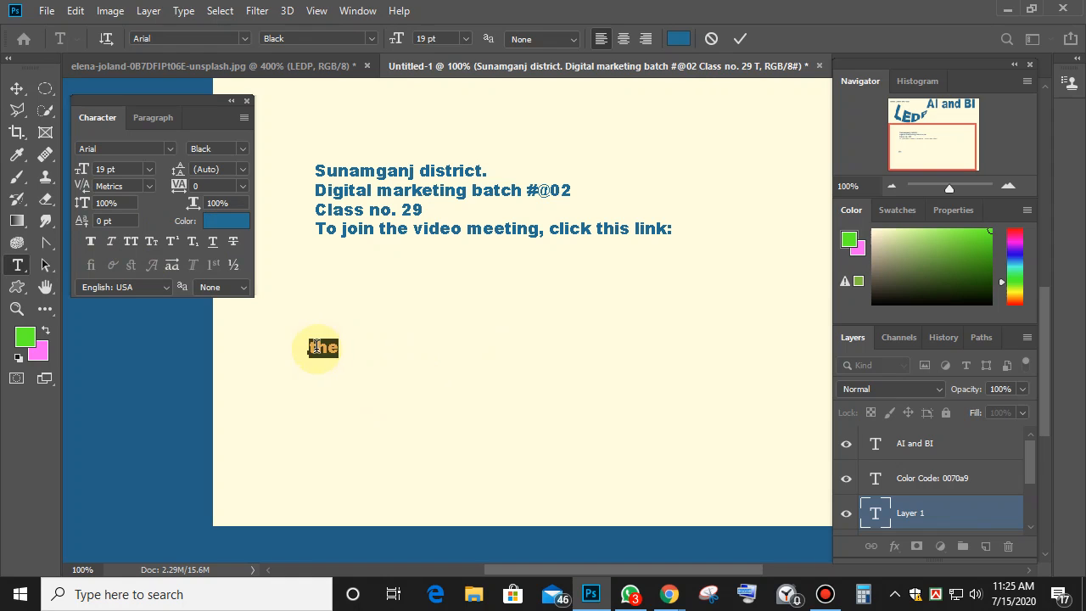
{"action": "left_click", "coordinate": [441, 39]}
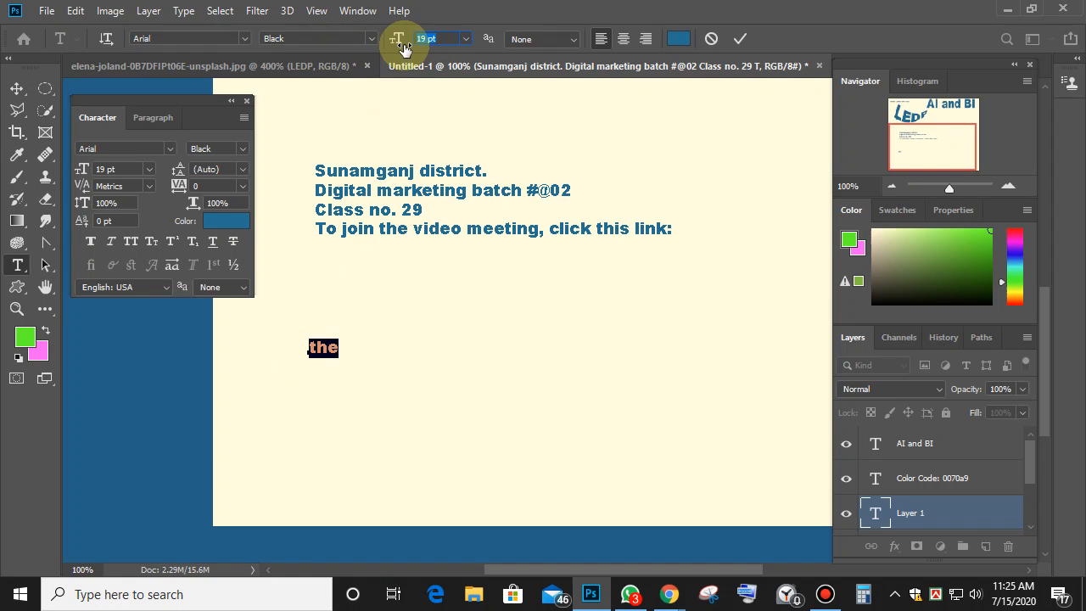
{"action": "type", "text": "250"}
{"action": "key", "text": "Return"}
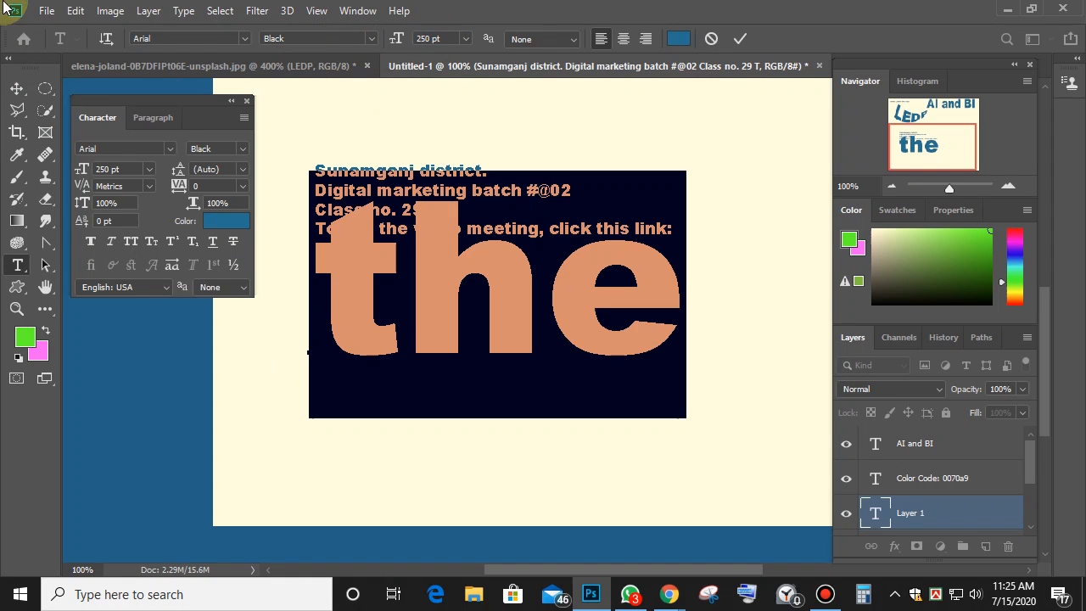
{"action": "left_click", "coordinate": [17, 89]}
{"action": "left_click_drag", "start_coordinate": [497, 291], "coordinate": [497, 339]}
{"action": "left_click", "coordinate": [16, 264]}
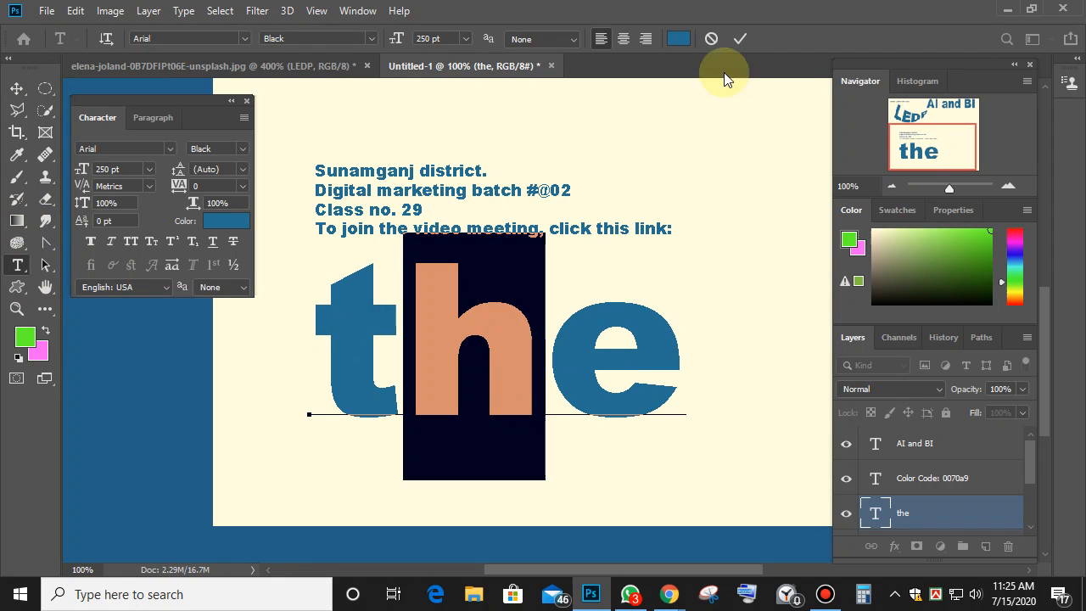
Colour the h of 'the' pink and the e bright blue.
{"action": "left_click", "coordinate": [677, 43]}
{"action": "left_click", "coordinate": [807, 169]}
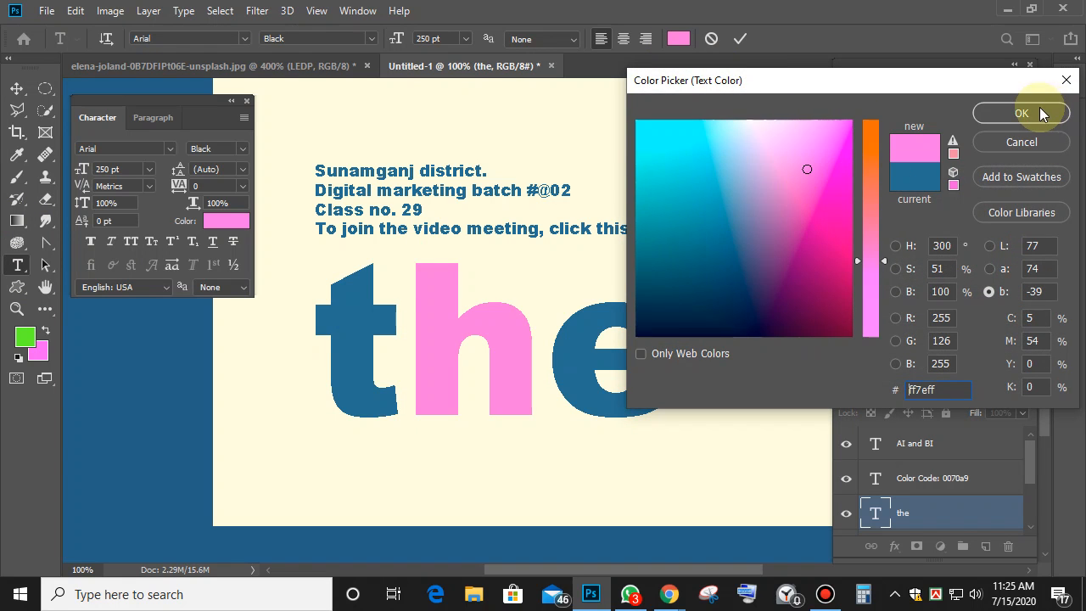
{"action": "left_click", "coordinate": [1037, 111]}
{"action": "left_click_drag", "start_coordinate": [546, 364], "coordinate": [684, 376]}
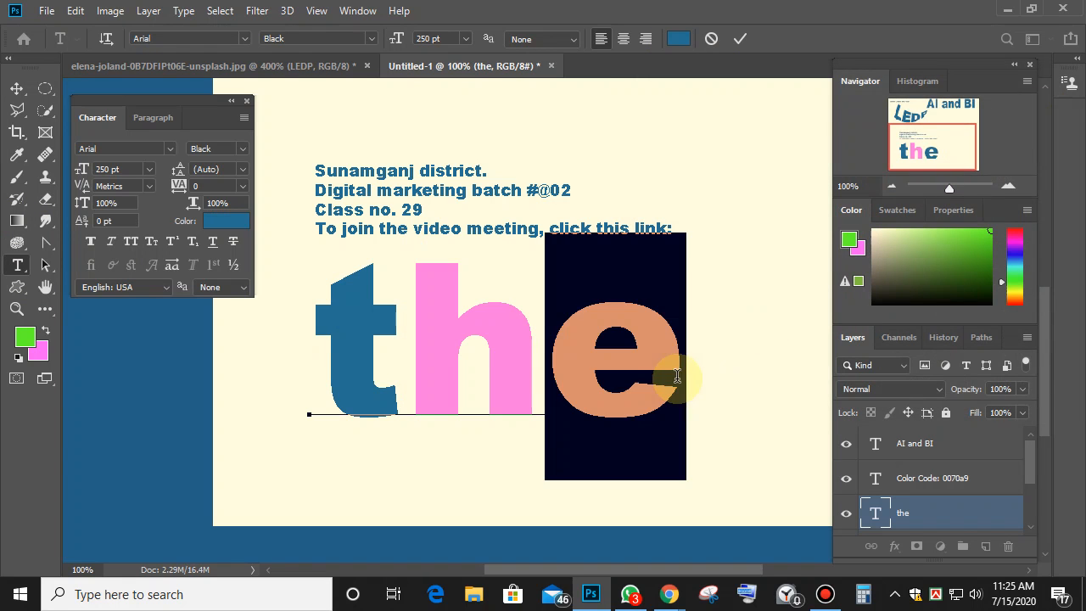
{"action": "left_click", "coordinate": [679, 39]}
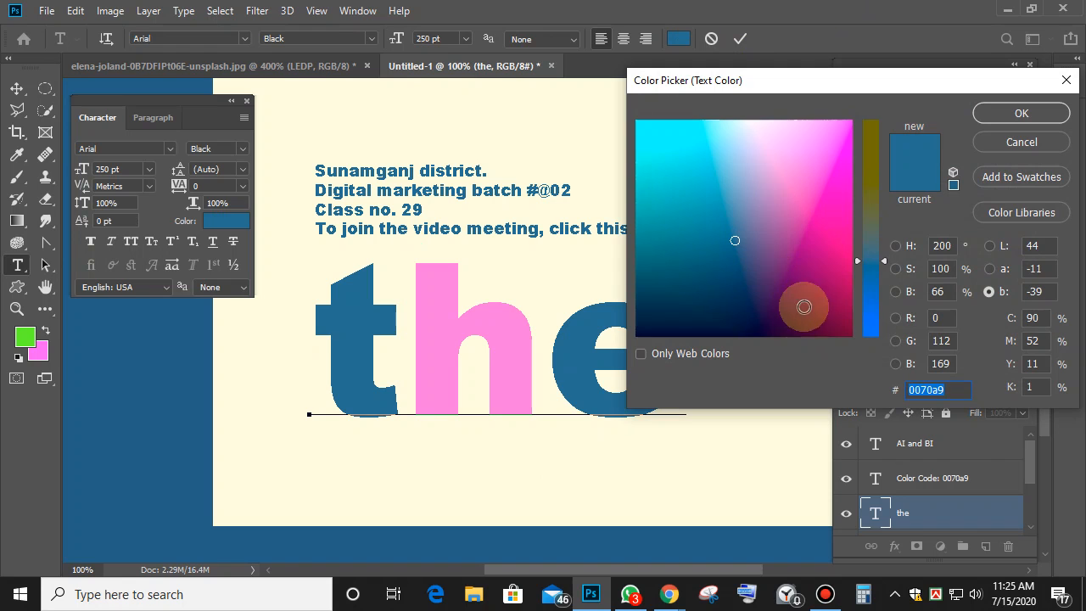
{"action": "left_click", "coordinate": [832, 312]}
{"action": "left_click_drag", "start_coordinate": [865, 323], "coordinate": [868, 331]}
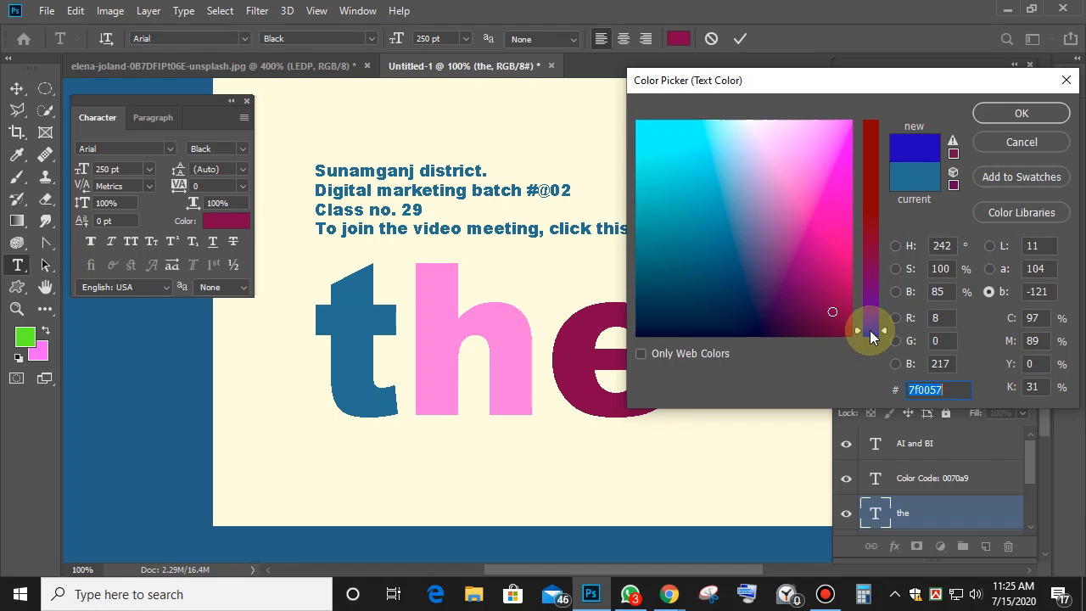
{"action": "left_click", "coordinate": [747, 236]}
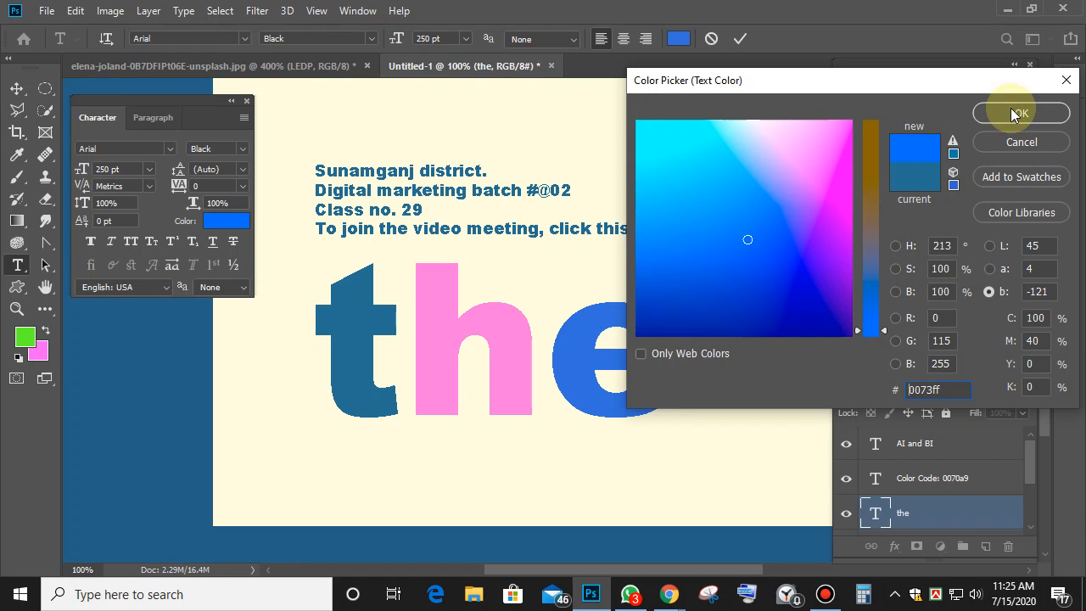
{"action": "left_click", "coordinate": [1014, 110]}
{"action": "left_click", "coordinate": [547, 348]}
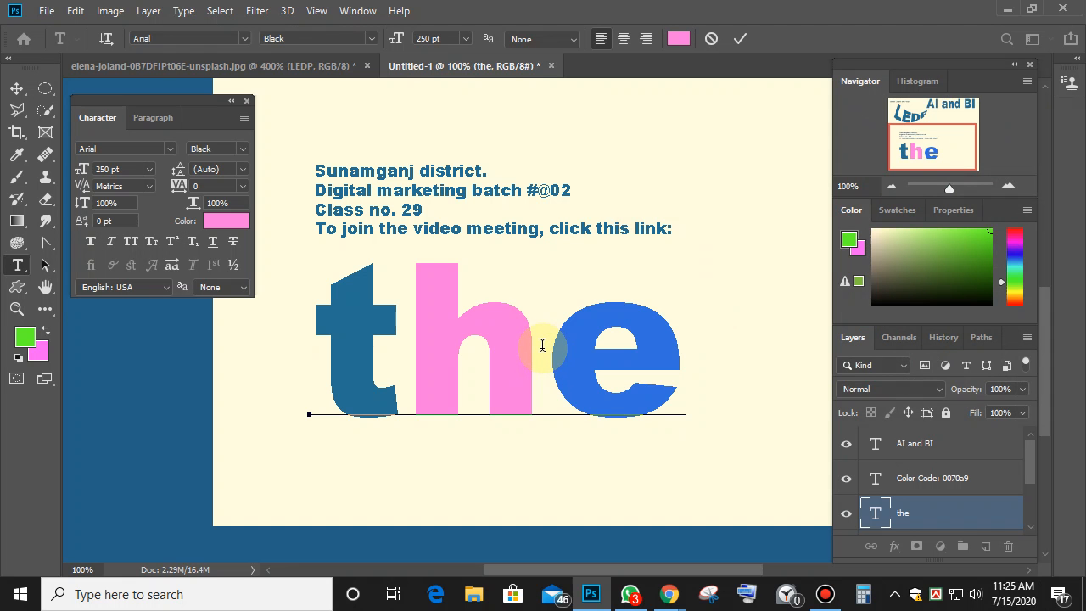
Select the whole word 'the' and tighten its tracking down to -260.
{"action": "left_click", "coordinate": [697, 346]}
{"action": "double_click", "coordinate": [306, 376]}
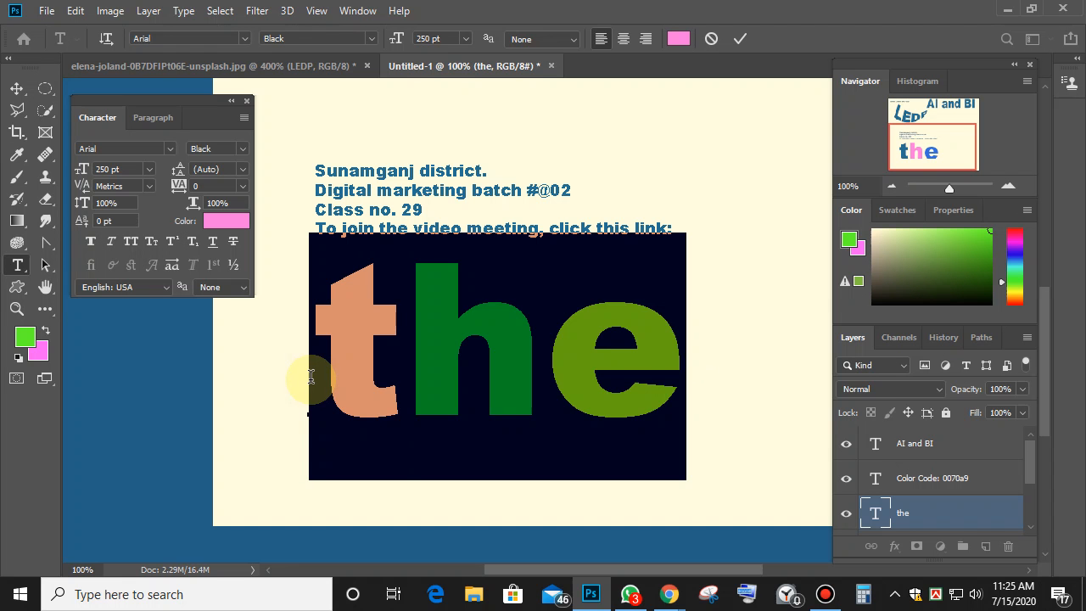
{"action": "left_click", "coordinate": [208, 186]}
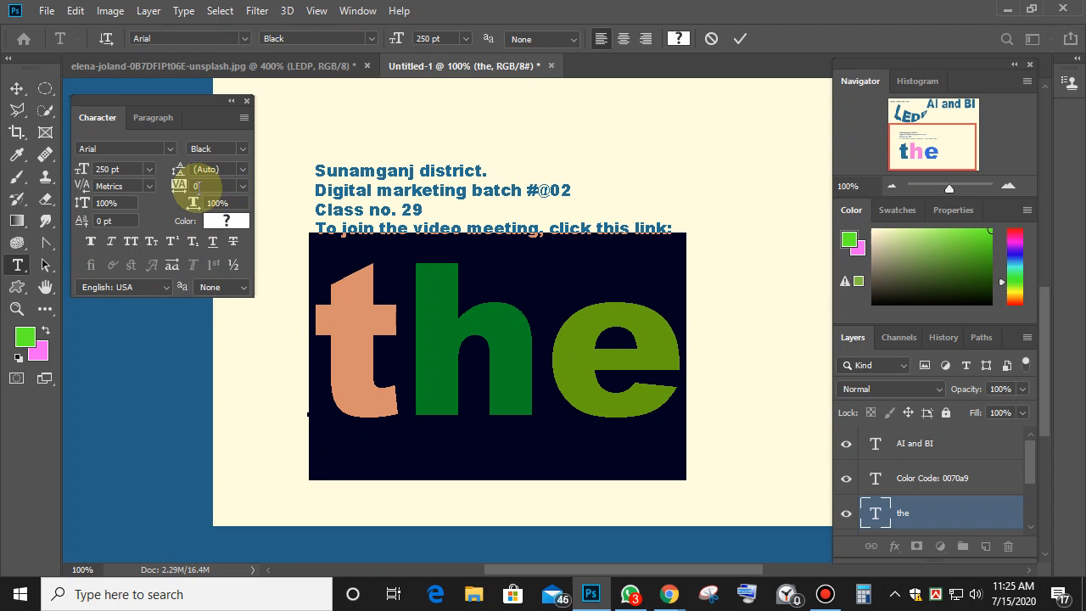
{"action": "key", "text": "Down"}
{"action": "key", "text": "Down"}
{"action": "key", "text": "Down"}
{"action": "key", "text": "Down"}
{"action": "key", "text": "Down"}
{"action": "key", "text": "Down"}
{"action": "key", "text": "Down"}
{"action": "key", "text": "Down"}
{"action": "key", "text": "Down"}
{"action": "key", "text": "Down"}
{"action": "key", "text": "Down"}
{"action": "key", "text": "Down"}
{"action": "key", "text": "Down"}
{"action": "key", "text": "Down"}
{"action": "key", "text": "Down"}
{"action": "key", "text": "Down"}
{"action": "key", "text": "Down"}
{"action": "key", "text": "Down"}
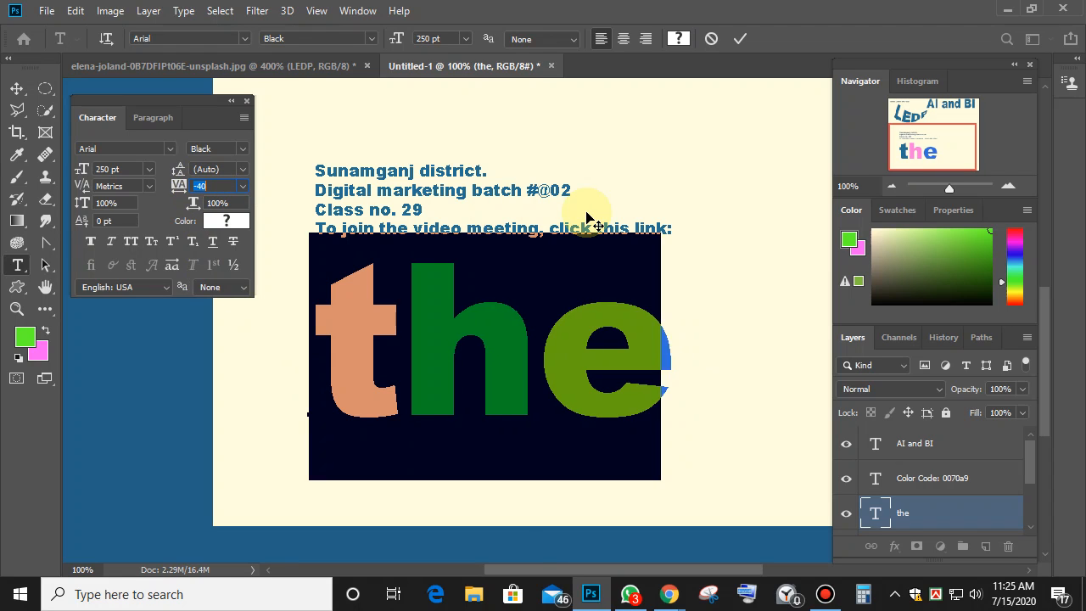
{"action": "key", "text": "Down"}
{"action": "key", "text": "Down"}
{"action": "key", "text": "Down"}
{"action": "key", "text": "Down"}
{"action": "key", "text": "Down"}
{"action": "key", "text": "Down"}
{"action": "key", "text": "Down"}
{"action": "key", "text": "Down"}
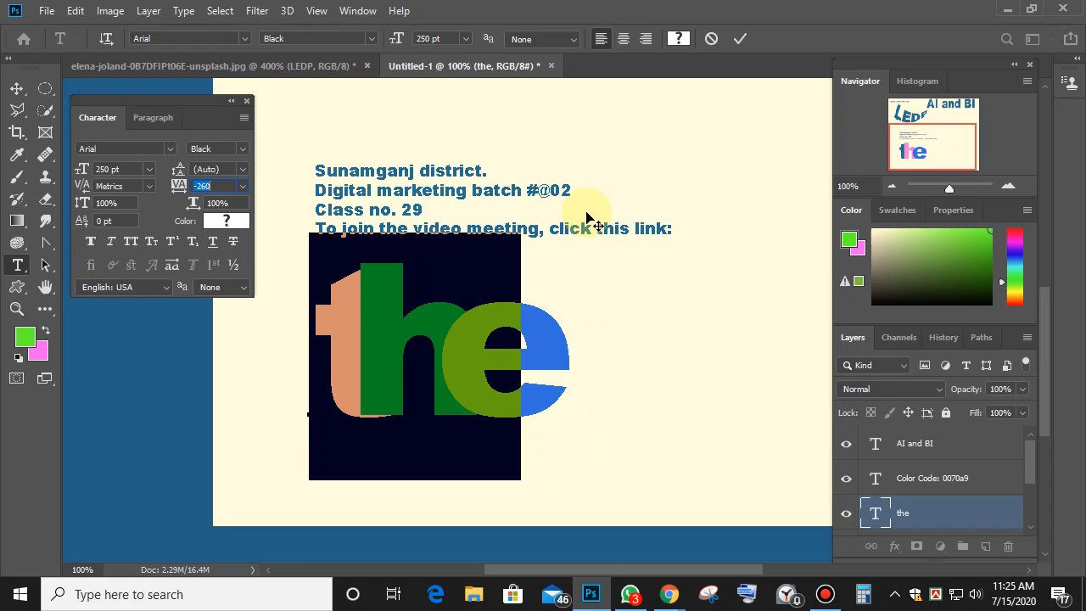
Loosen the tracking of 'the' to -160 and deselect it to check the colours.
{"action": "key", "text": "Up"}
{"action": "key", "text": "Up"}
{"action": "key", "text": "Up"}
{"action": "key", "text": "Up"}
{"action": "key", "text": "Up"}
{"action": "key", "text": "Up"}
{"action": "key", "text": "Up"}
{"action": "key", "text": "Up"}
{"action": "key", "text": "Up"}
{"action": "key", "text": "Up"}
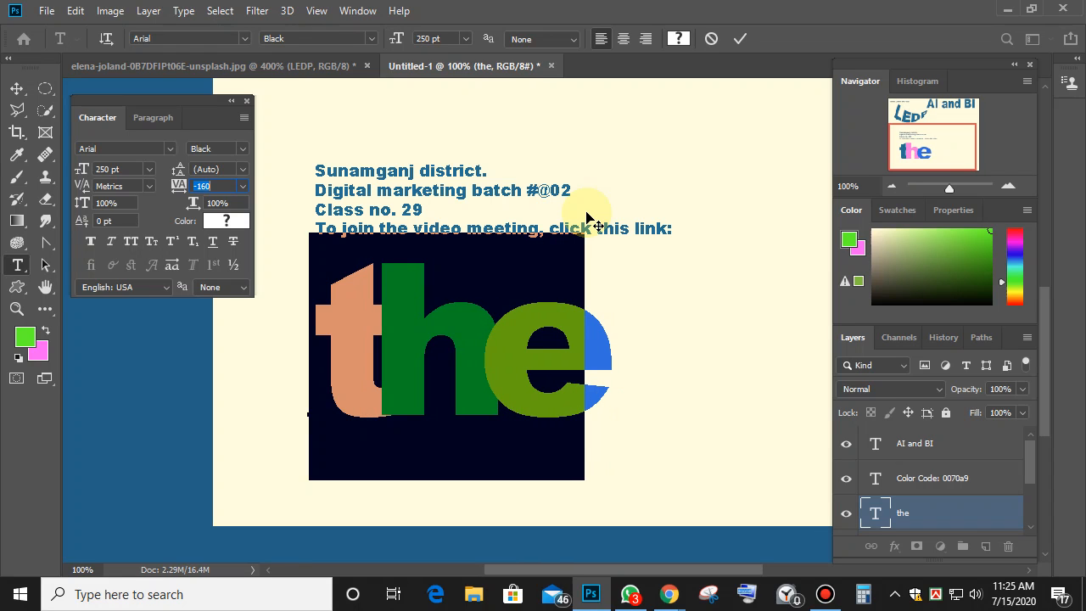
{"action": "left_click", "coordinate": [475, 265]}
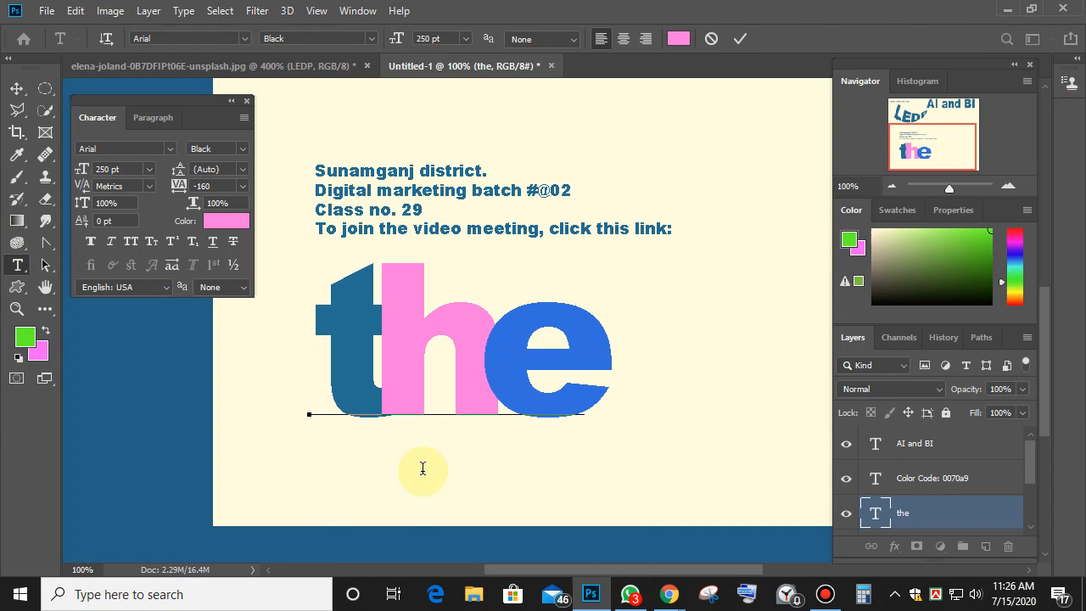
{"action": "mouse_move", "coordinate": [671, 596]}
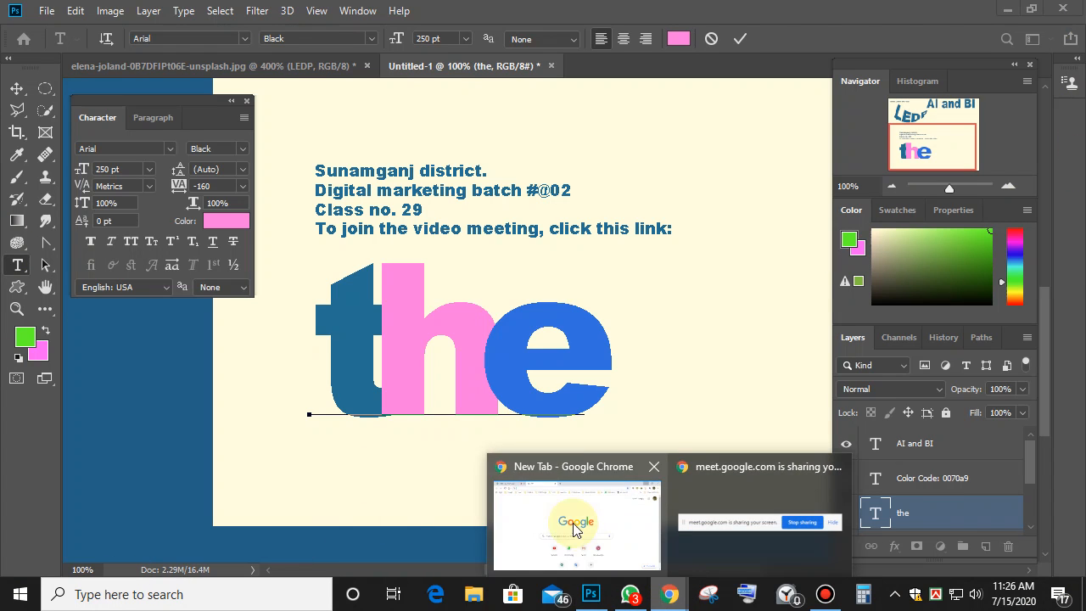
{"action": "left_click", "coordinate": [574, 528]}
{"action": "left_click", "coordinate": [165, 19]}
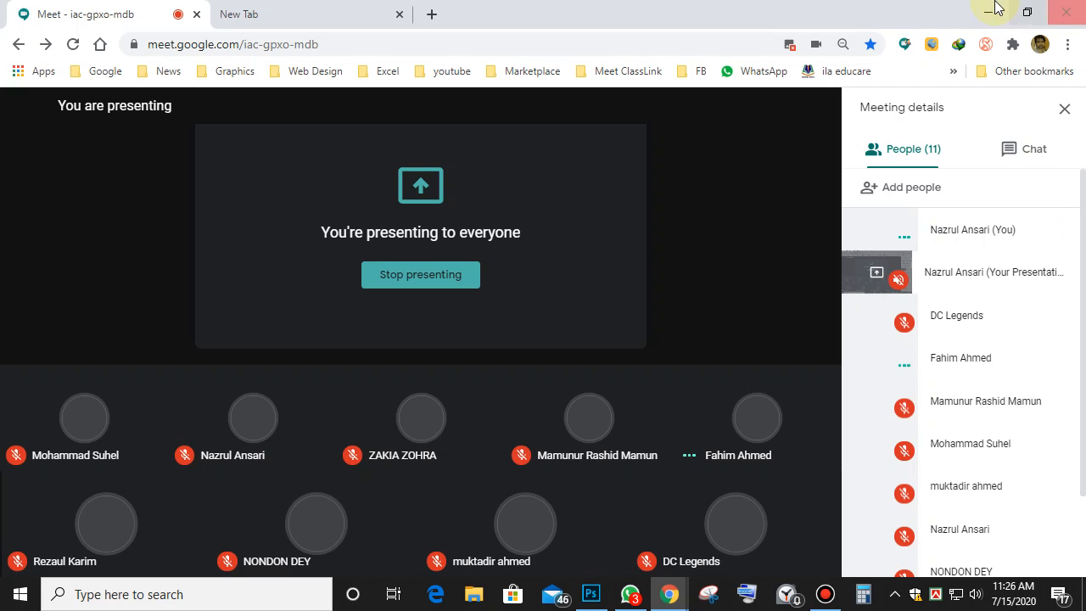
{"action": "left_click", "coordinate": [987, 12]}
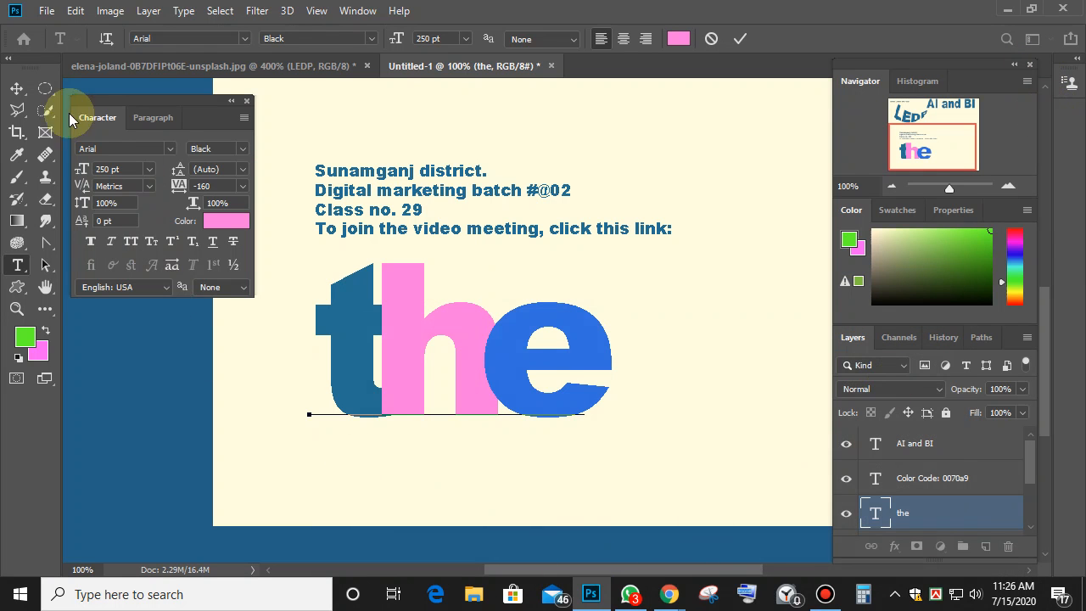
Scale 'the' to about 149 pt in the top-right corner and drag the four-line text lower.
{"action": "left_click", "coordinate": [17, 88]}
{"action": "left_click_drag", "start_coordinate": [466, 342], "coordinate": [624, 220]}
{"action": "left_click_drag", "start_coordinate": [773, 111], "coordinate": [674, 226]}
{"action": "left_click_drag", "start_coordinate": [592, 289], "coordinate": [788, 149]}
{"action": "key", "text": "Return"}
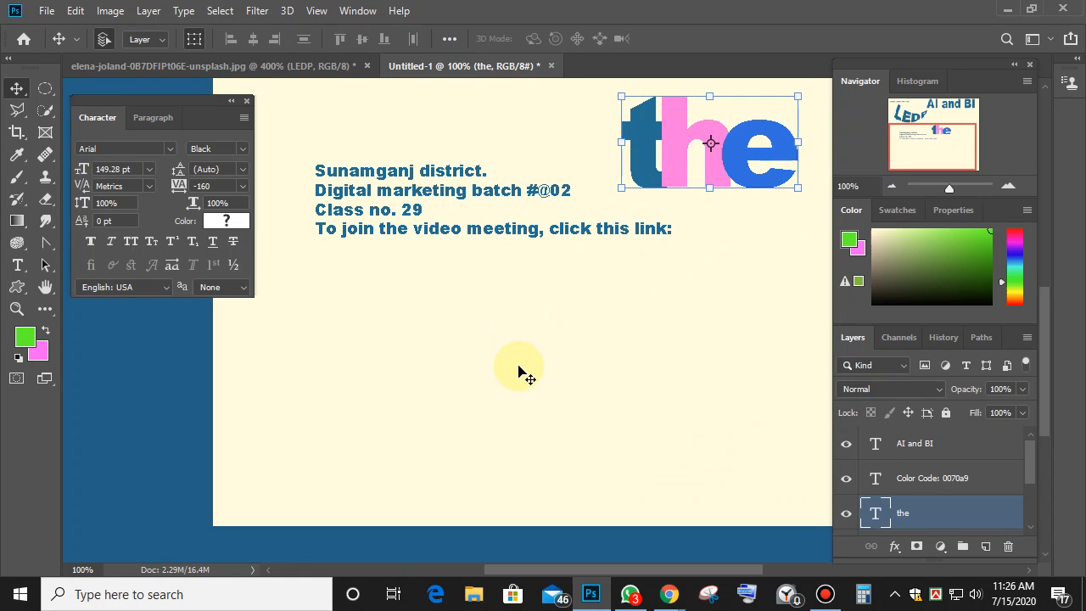
{"action": "left_click", "coordinate": [522, 374]}
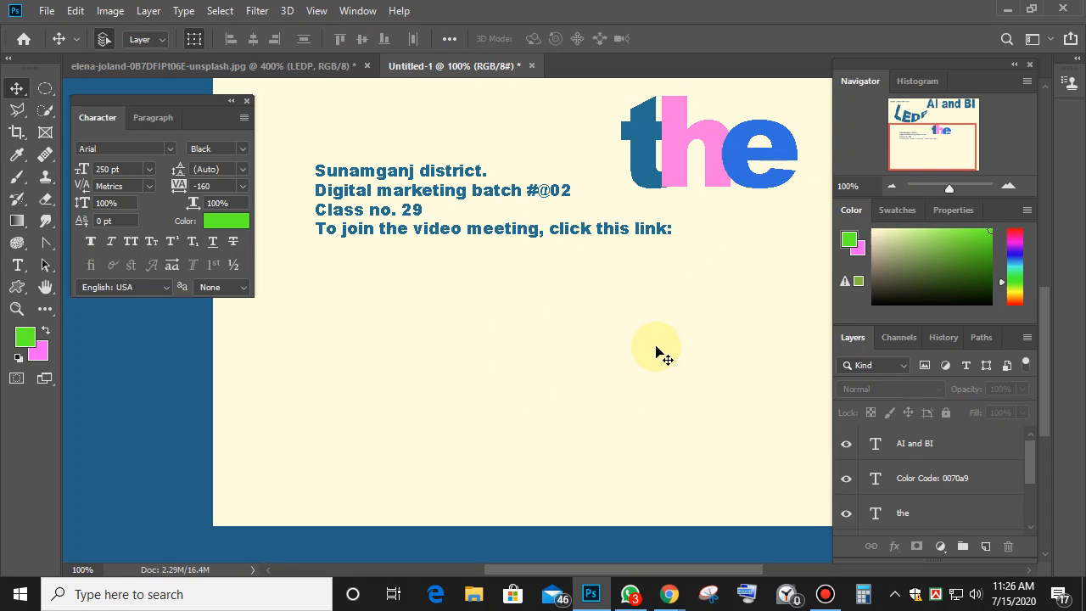
{"action": "left_click", "coordinate": [433, 240]}
{"action": "left_click_drag", "start_coordinate": [432, 239], "coordinate": [439, 318]}
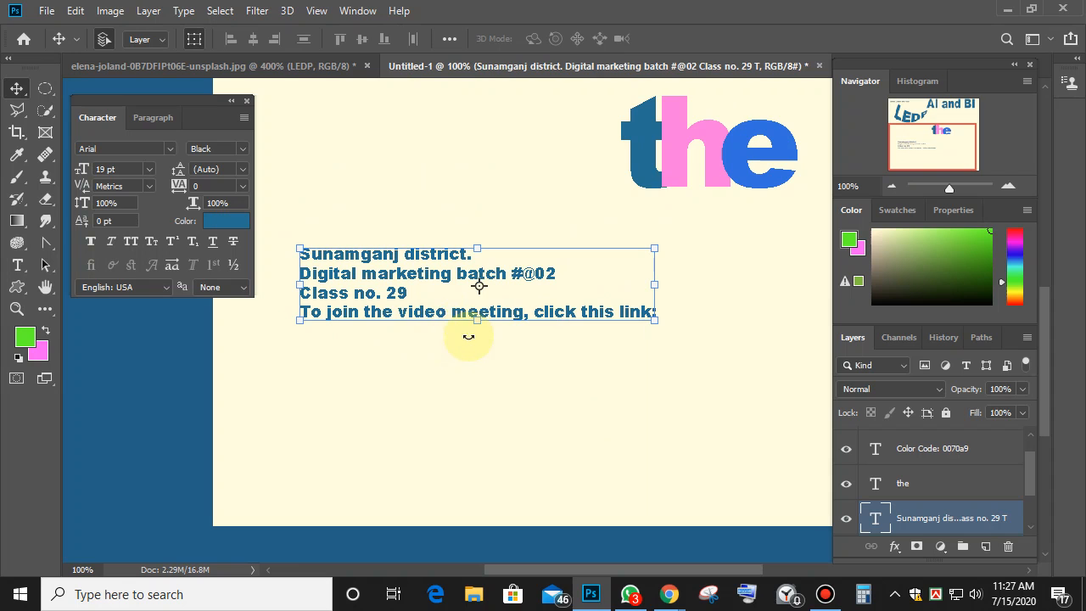
Try pink text colours but keep blue, and nudge the four-line text right.
{"action": "left_click", "coordinate": [226, 221]}
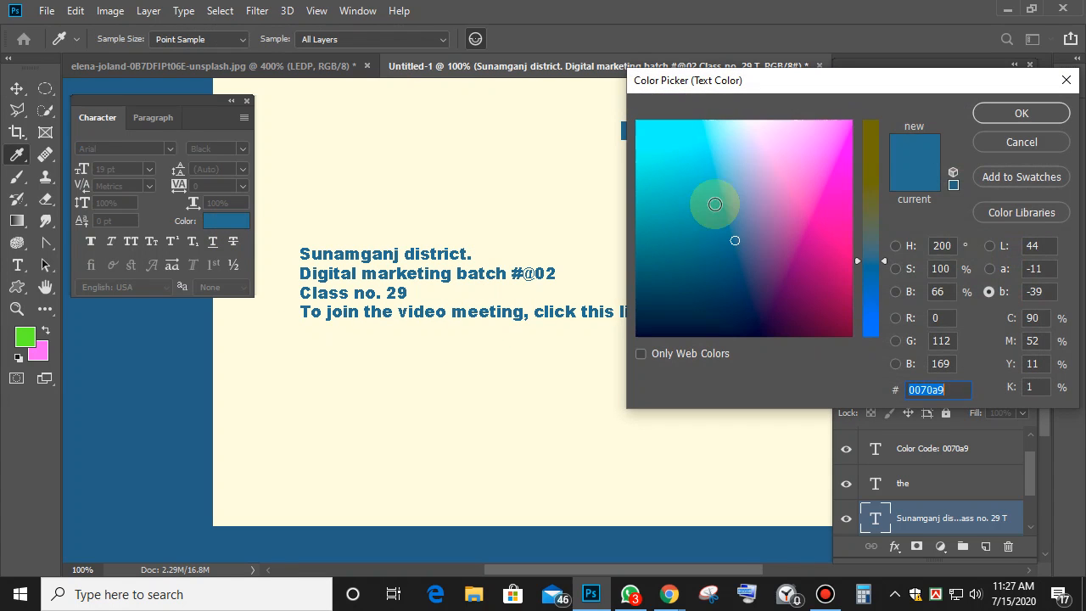
{"action": "left_click", "coordinate": [789, 205]}
{"action": "mouse_move", "coordinate": [772, 187]}
{"action": "left_mouse_down"}
{"action": "mouse_move", "coordinate": [717, 250]}
{"action": "mouse_move", "coordinate": [780, 274]}
{"action": "mouse_move", "coordinate": [802, 181]}
{"action": "mouse_move", "coordinate": [775, 155]}
{"action": "mouse_move", "coordinate": [804, 248]}
{"action": "left_mouse_up"}
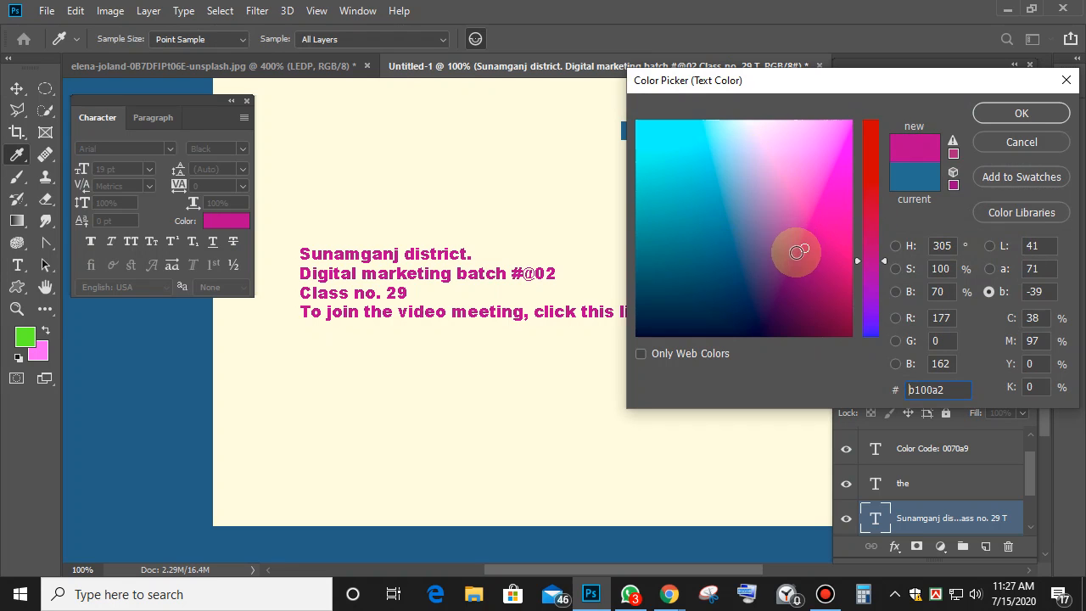
{"action": "left_click", "coordinate": [1005, 142]}
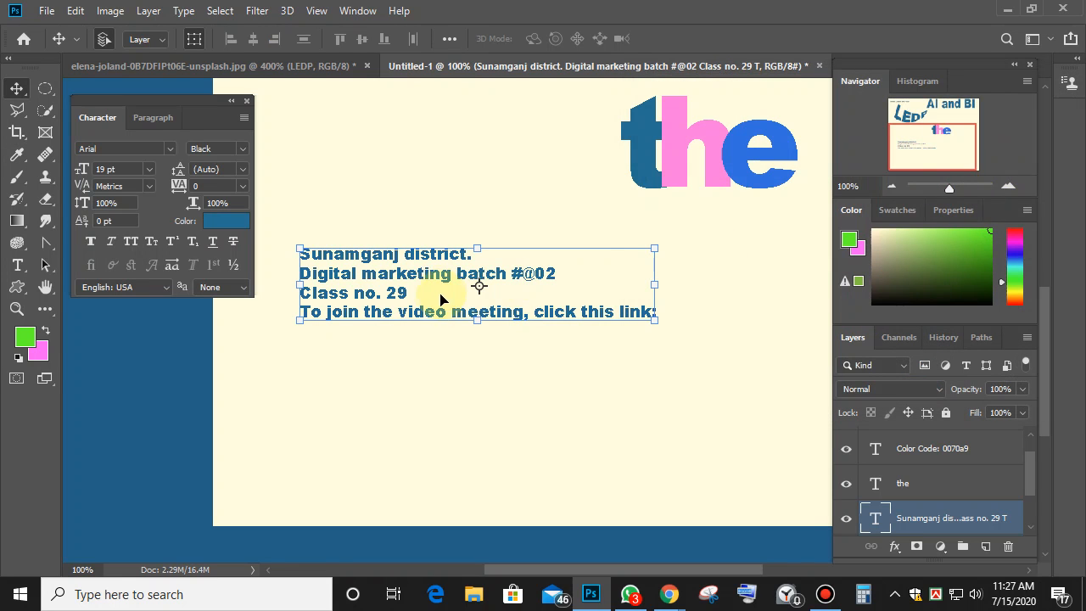
{"action": "left_click_drag", "start_coordinate": [426, 271], "coordinate": [459, 272]}
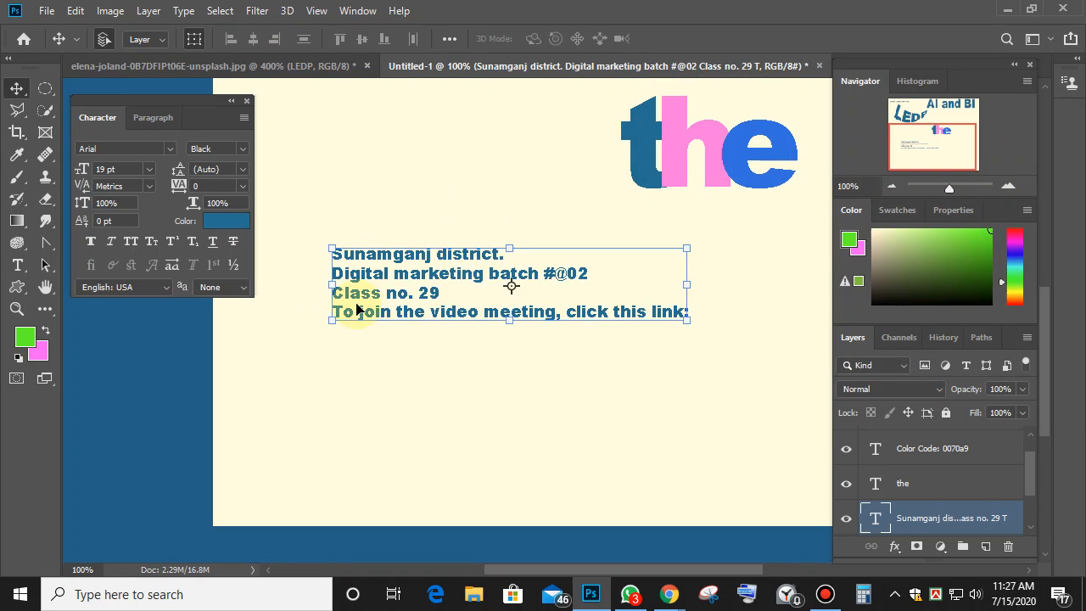
Recolour the four-line text purple.
{"action": "left_click", "coordinate": [226, 220]}
{"action": "mouse_move", "coordinate": [814, 169]}
{"action": "left_mouse_down"}
{"action": "mouse_move", "coordinate": [823, 151]}
{"action": "mouse_move", "coordinate": [815, 235]}
{"action": "mouse_move", "coordinate": [805, 175]}
{"action": "mouse_move", "coordinate": [712, 150]}
{"action": "mouse_move", "coordinate": [721, 267]}
{"action": "mouse_move", "coordinate": [632, 199]}
{"action": "mouse_move", "coordinate": [735, 118]}
{"action": "mouse_move", "coordinate": [807, 148]}
{"action": "mouse_move", "coordinate": [693, 291]}
{"action": "mouse_move", "coordinate": [783, 262]}
{"action": "mouse_move", "coordinate": [733, 159]}
{"action": "mouse_move", "coordinate": [698, 150]}
{"action": "mouse_move", "coordinate": [784, 150]}
{"action": "left_mouse_up"}
{"action": "left_click", "coordinate": [800, 202]}
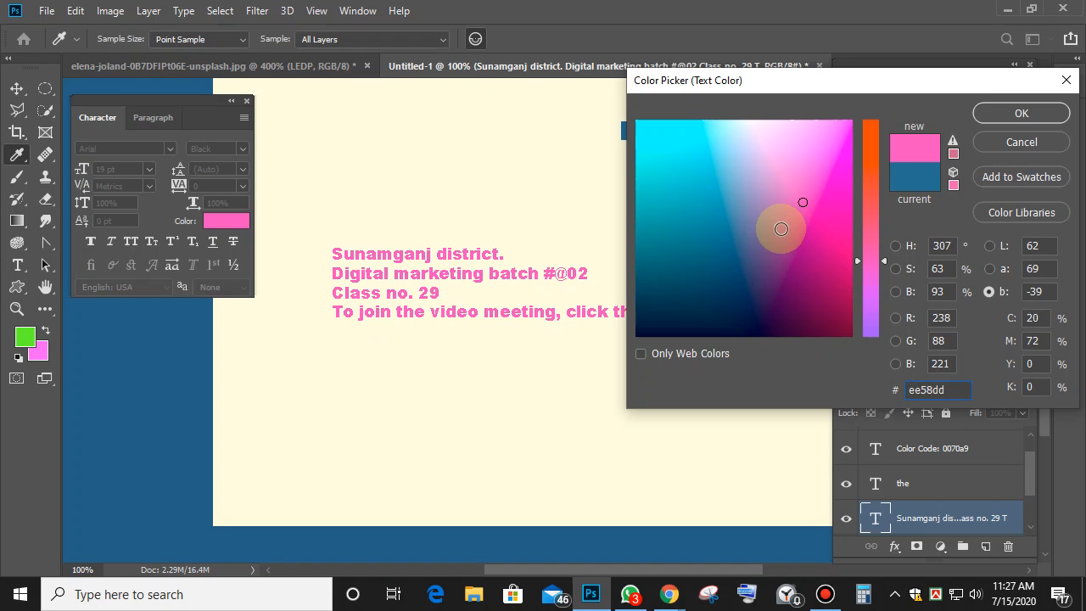
{"action": "left_click", "coordinate": [781, 230]}
{"action": "left_click", "coordinate": [1013, 111]}
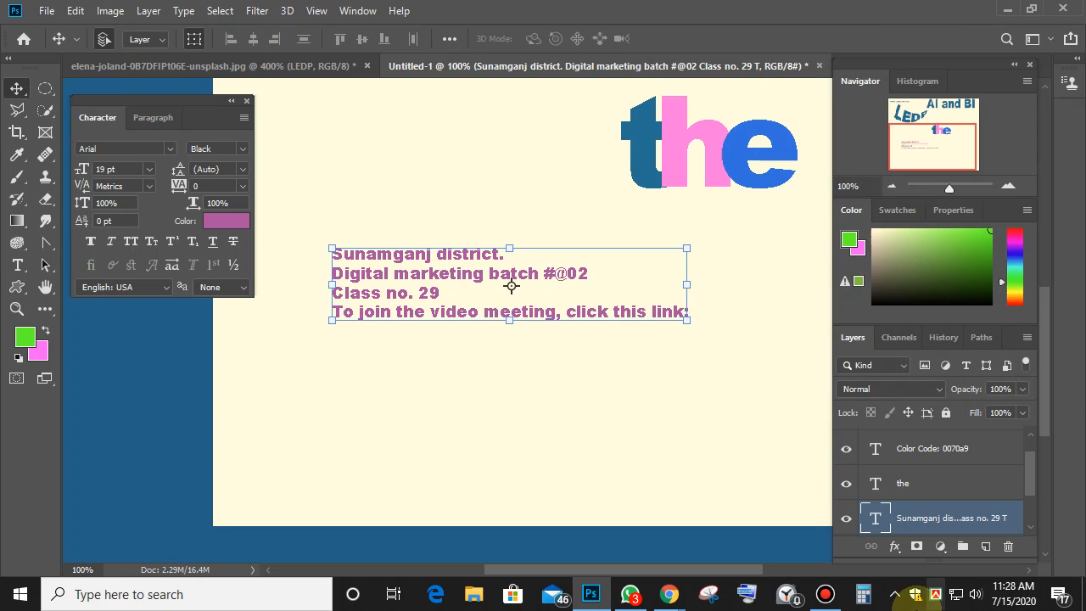
Minimize the Bandicam recorder so the Photoshop design is visible again.
{"action": "left_click", "coordinate": [827, 594]}
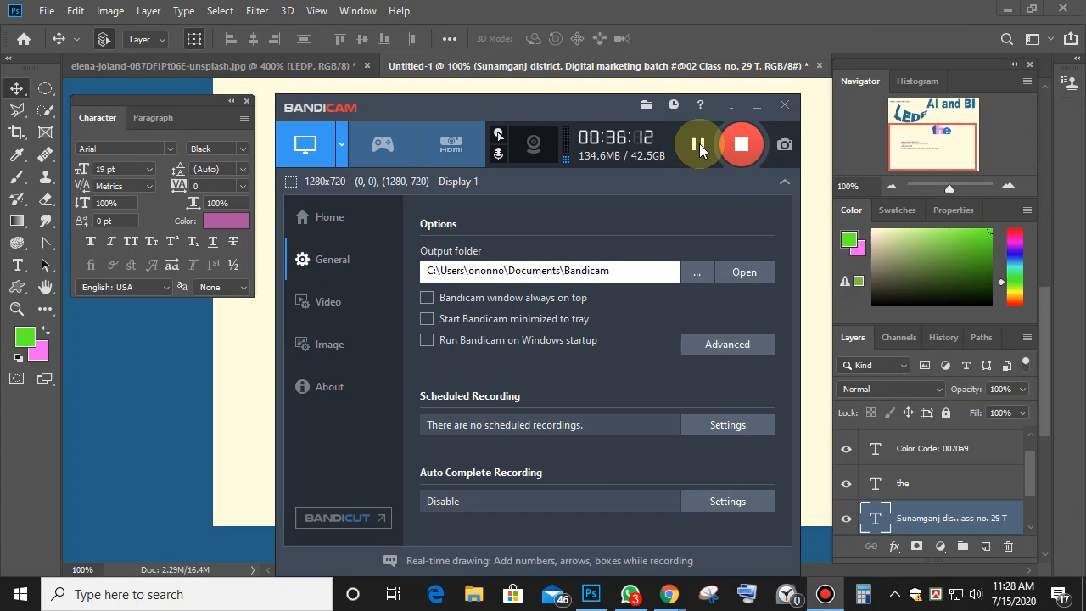
{"action": "left_click", "coordinate": [754, 133]}
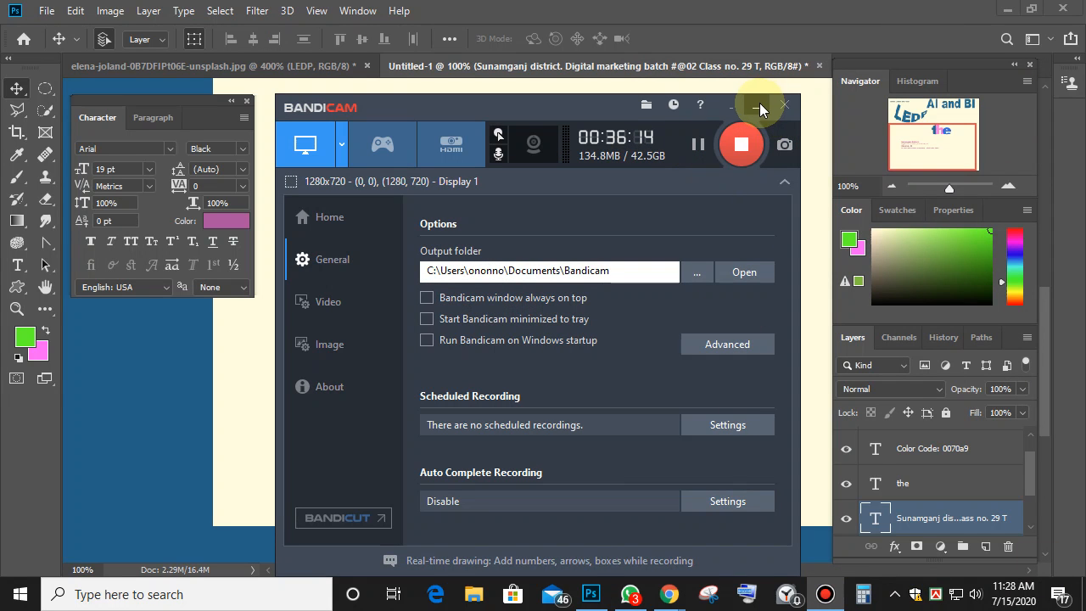
{"action": "left_click", "coordinate": [759, 106]}
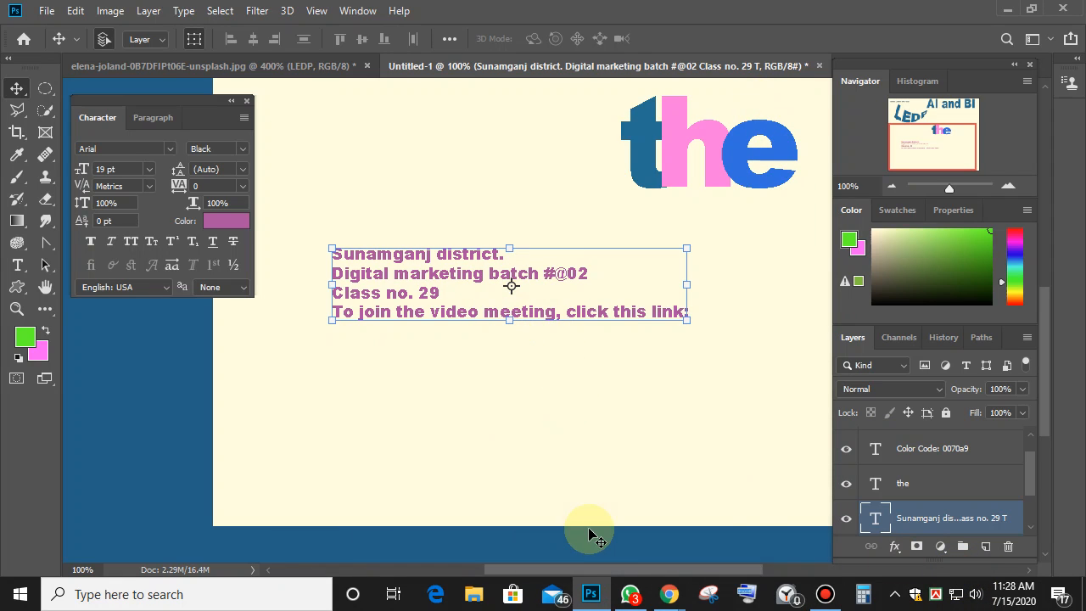
{"action": "left_click", "coordinate": [219, 219]}
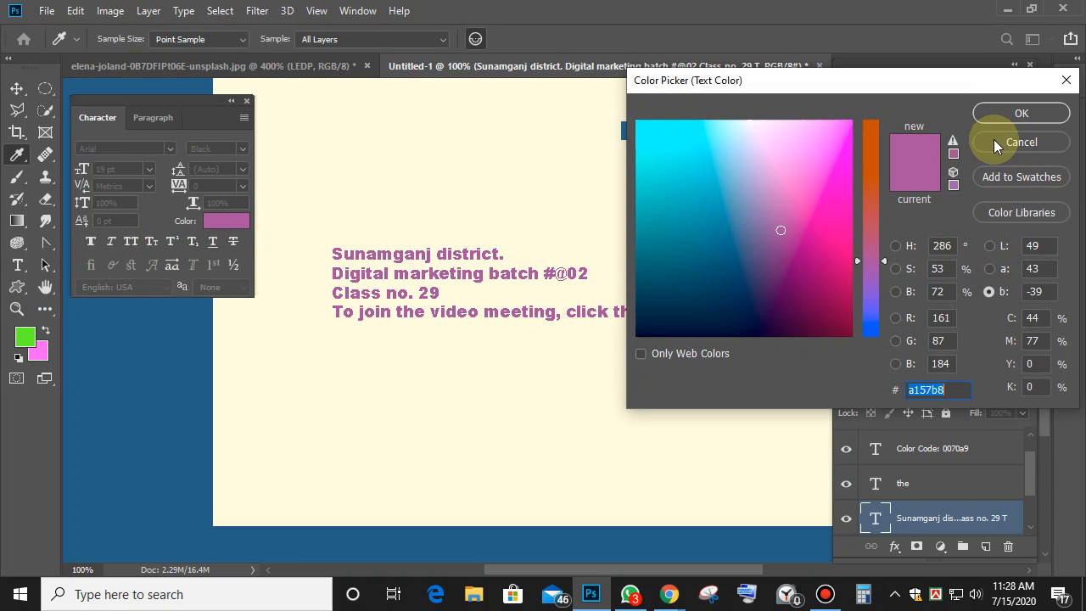
{"action": "left_click", "coordinate": [995, 139]}
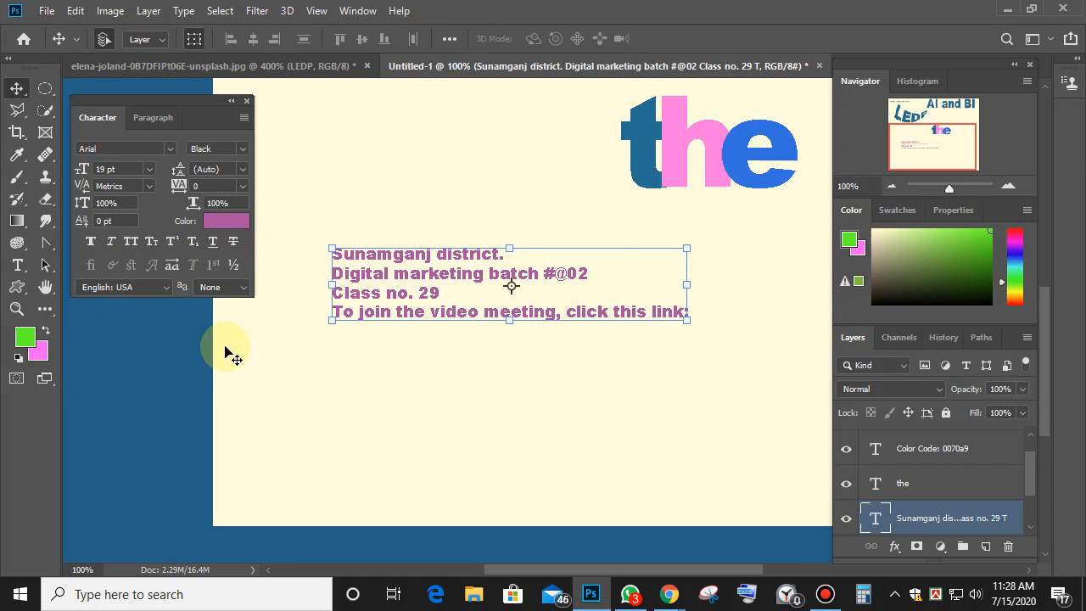
{"action": "left_click", "coordinate": [149, 187]}
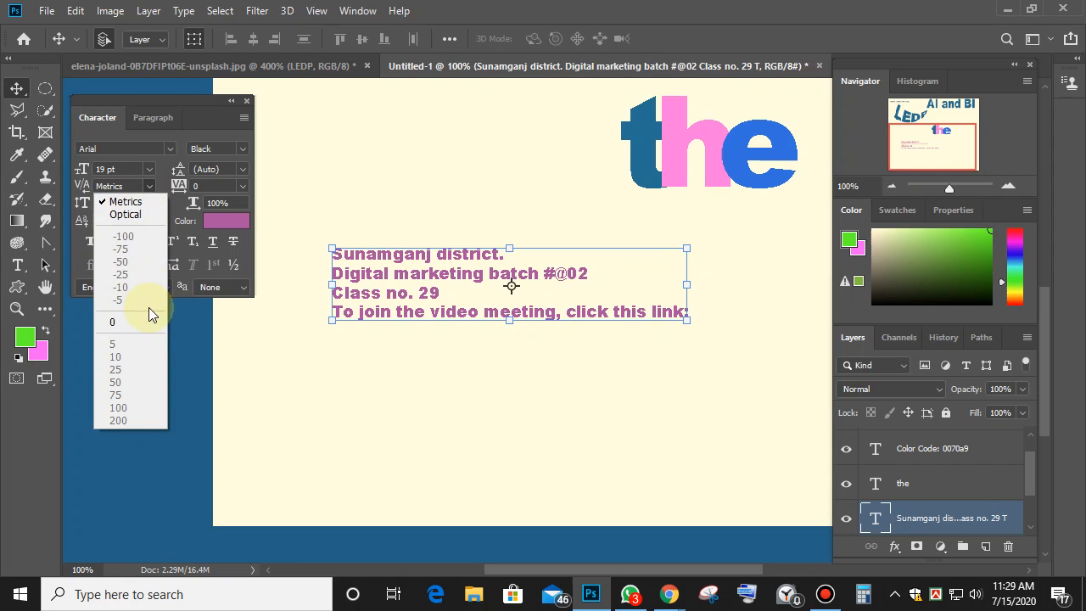
{"action": "left_click", "coordinate": [116, 322]}
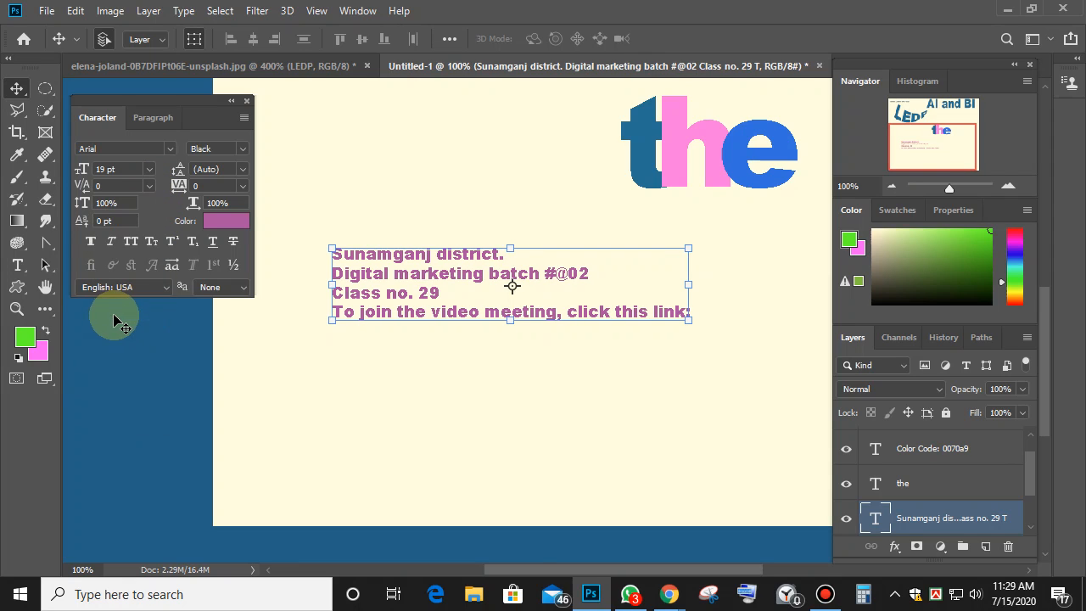
{"action": "left_click", "coordinate": [150, 187]}
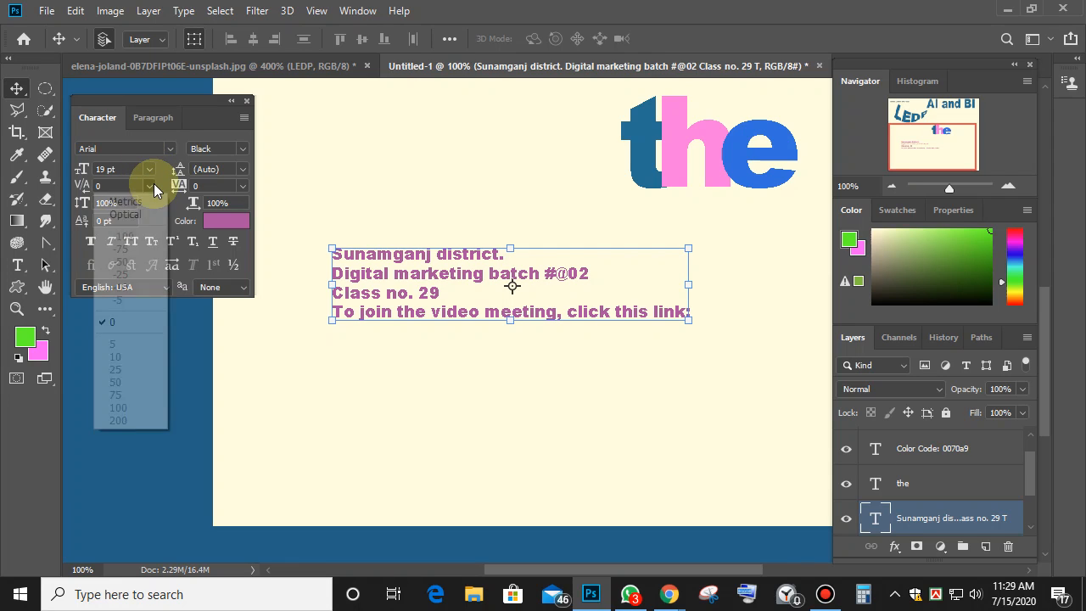
{"action": "left_click", "coordinate": [127, 202]}
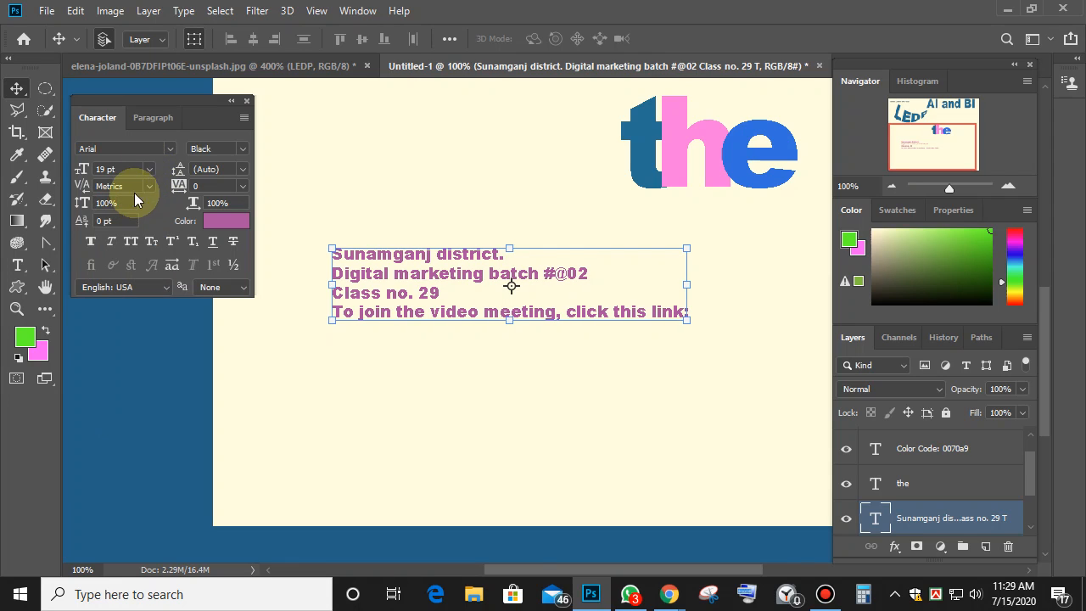
Reposition 'the', then zoom to 400% and shift the Sunamganj text block right and down.
{"action": "left_click_drag", "start_coordinate": [671, 163], "coordinate": [423, 190]}
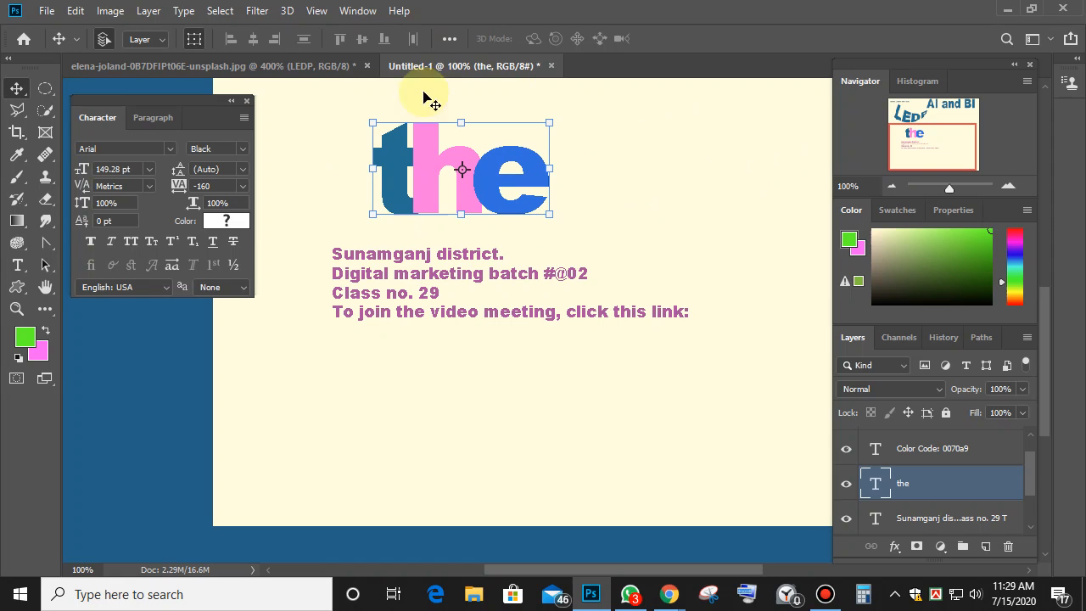
{"action": "left_click_drag", "start_coordinate": [472, 185], "coordinate": [650, 178]}
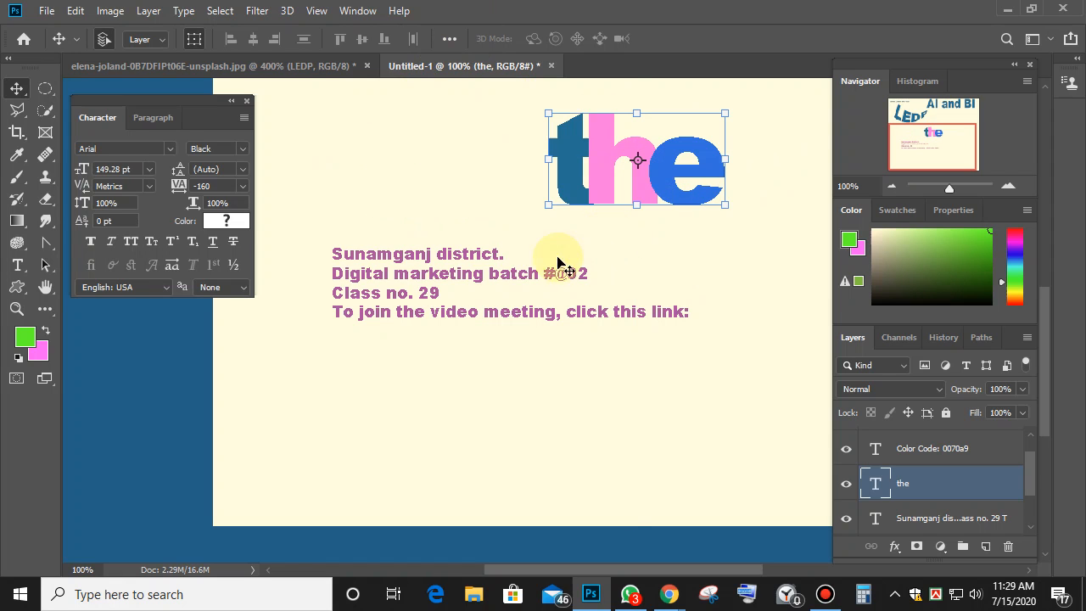
{"action": "left_click", "coordinate": [450, 293]}
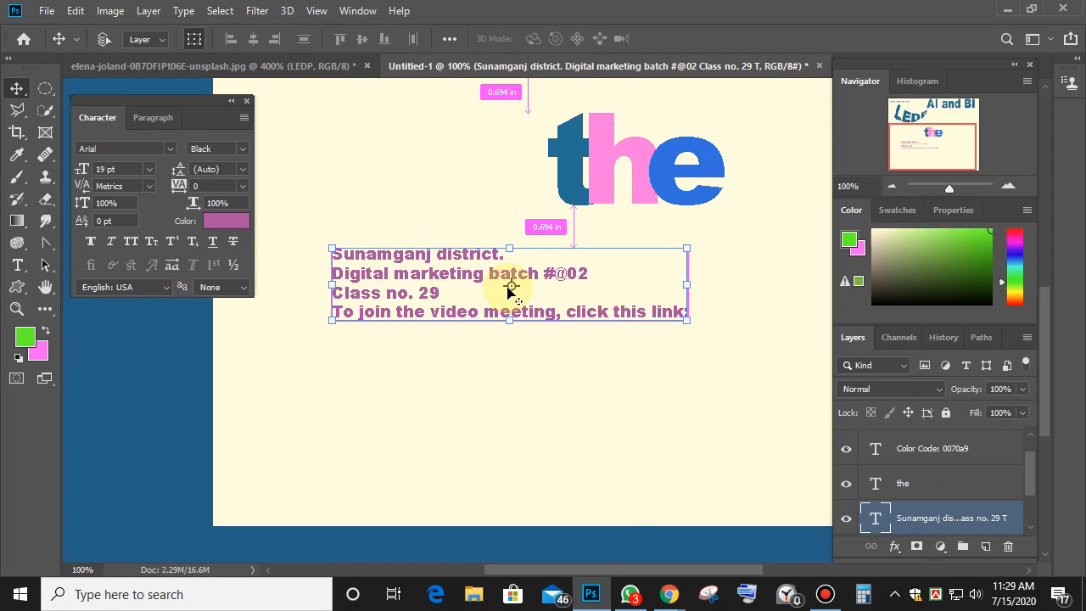
{"action": "key", "text": "ctrl+plus"}
{"action": "key", "text": "ctrl+plus"}
{"action": "key", "text": "ctrl+plus"}
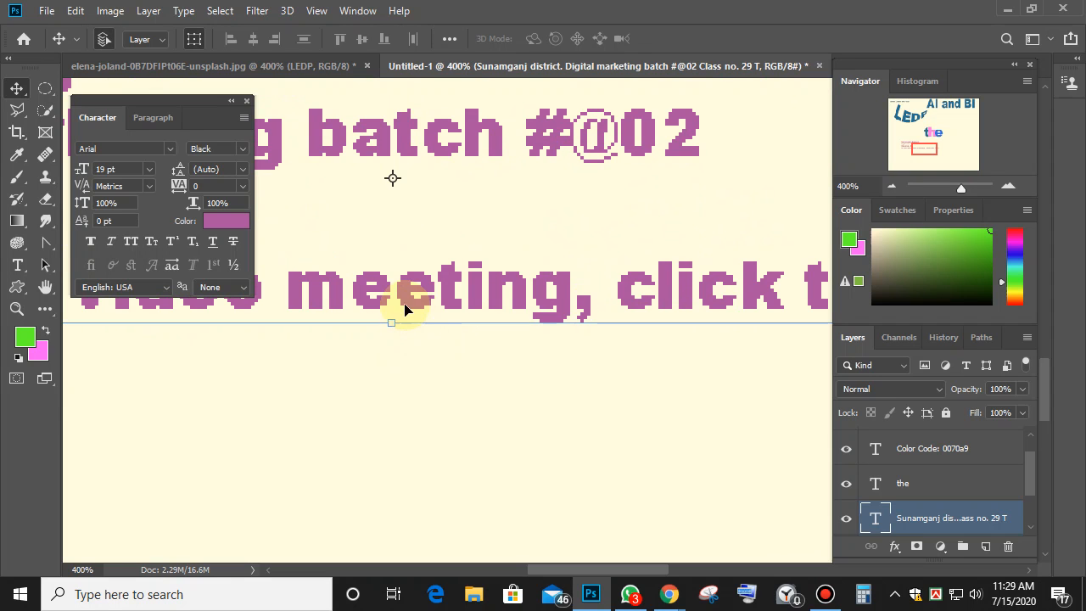
{"action": "left_click_drag", "start_coordinate": [405, 303], "coordinate": [606, 395]}
{"action": "left_click_drag", "start_coordinate": [524, 283], "coordinate": [545, 280]}
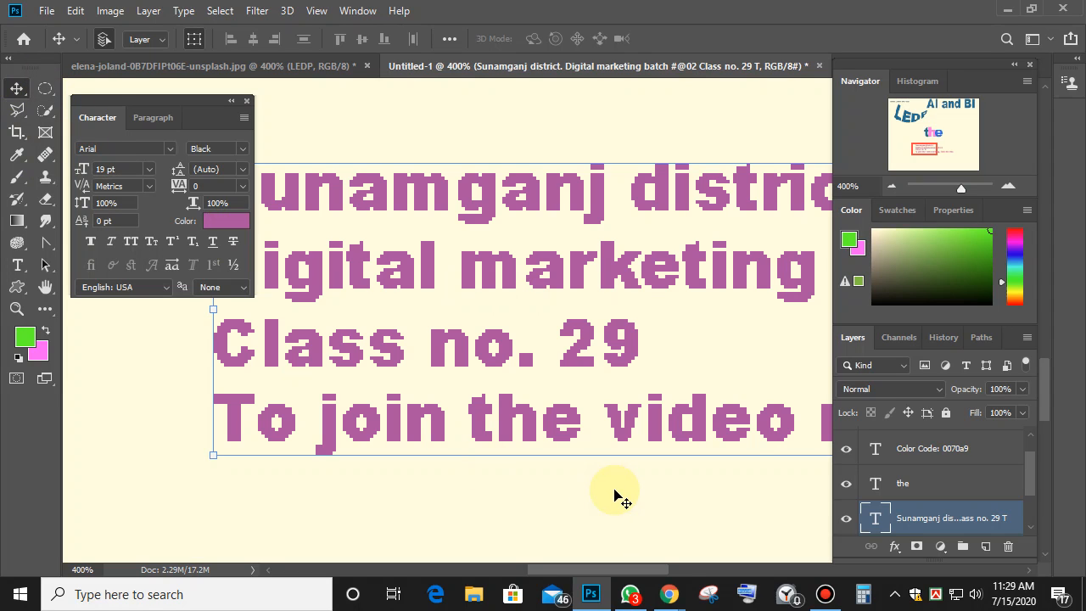
Zoom back out and move the Sunamganj text block left and down beneath 'the'.
{"action": "left_click", "coordinate": [557, 508]}
{"action": "left_click", "coordinate": [567, 439]}
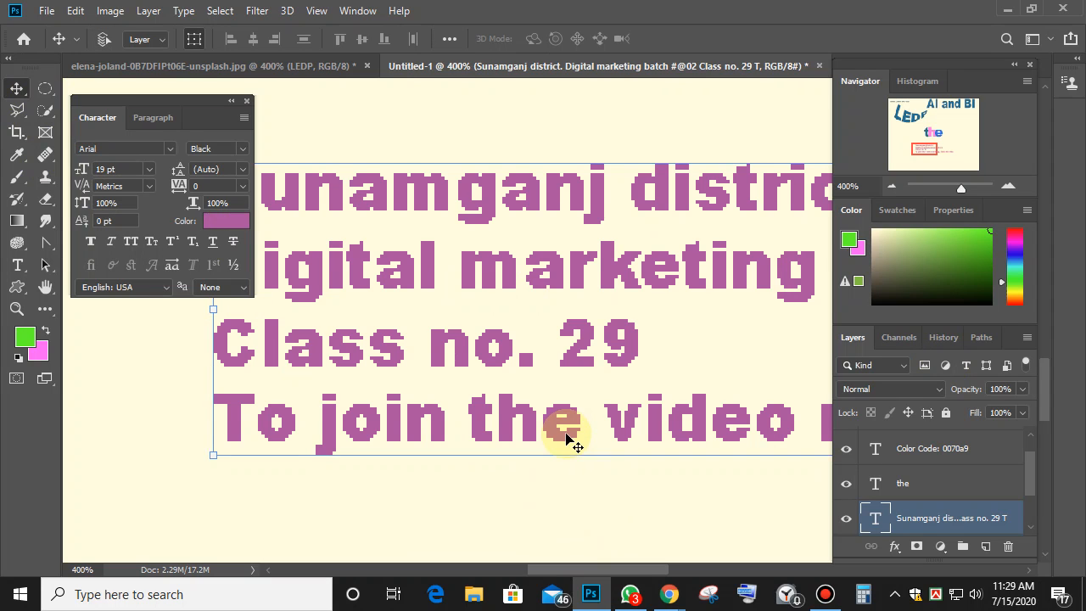
{"action": "key", "text": "ctrl+minus"}
{"action": "key", "text": "ctrl+minus"}
{"action": "key", "text": "ctrl+minus"}
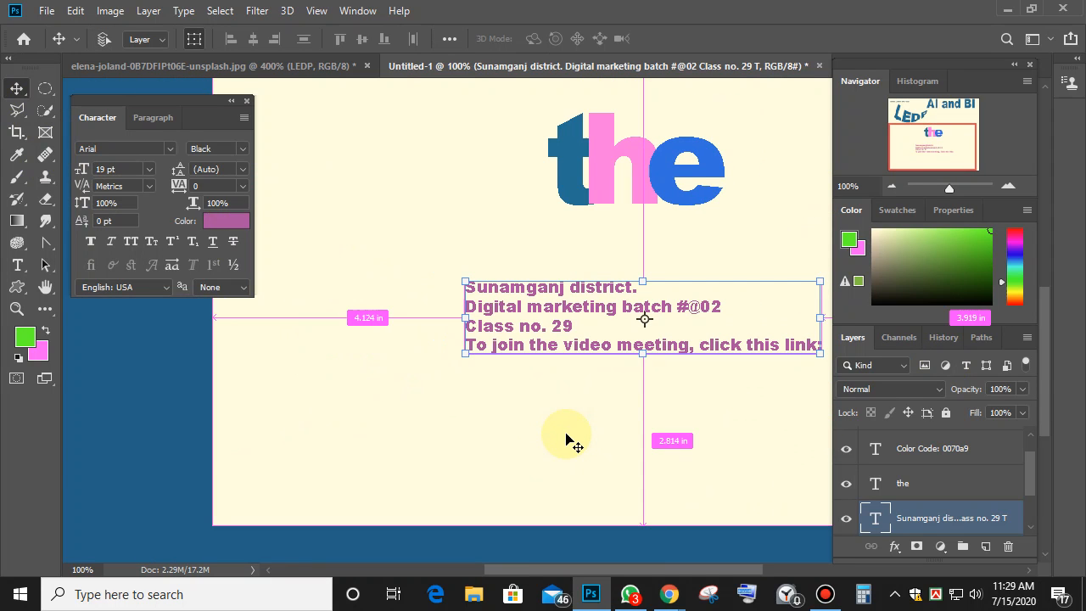
{"action": "left_click_drag", "start_coordinate": [533, 335], "coordinate": [371, 421]}
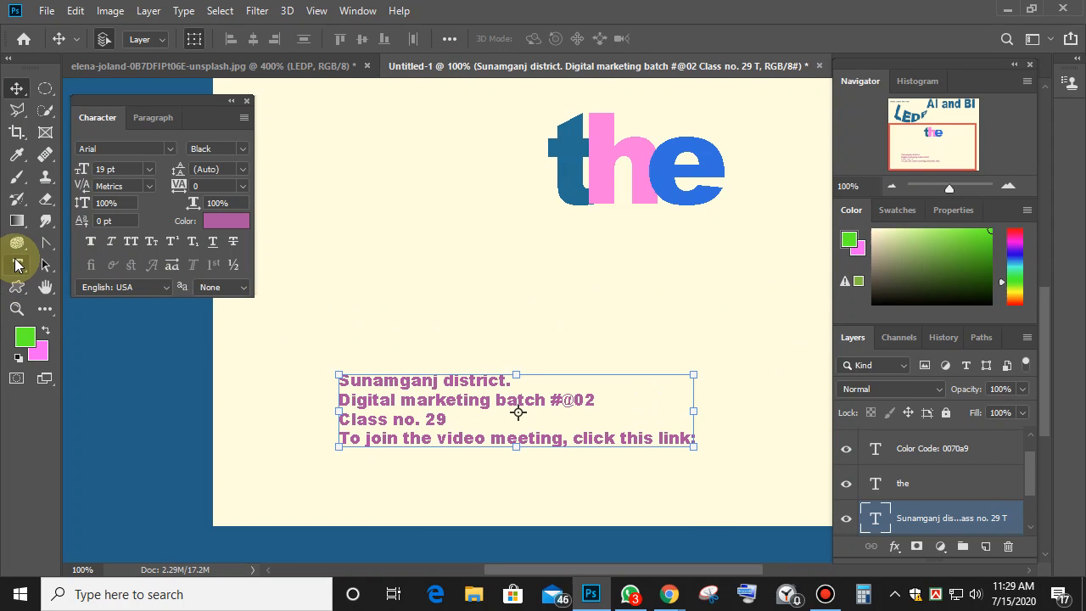
Select all four lines of the Sunamganj text and raise their font size.
{"action": "left_click", "coordinate": [16, 265]}
{"action": "left_click", "coordinate": [347, 378]}
{"action": "left_click_drag", "start_coordinate": [347, 379], "coordinate": [780, 431]}
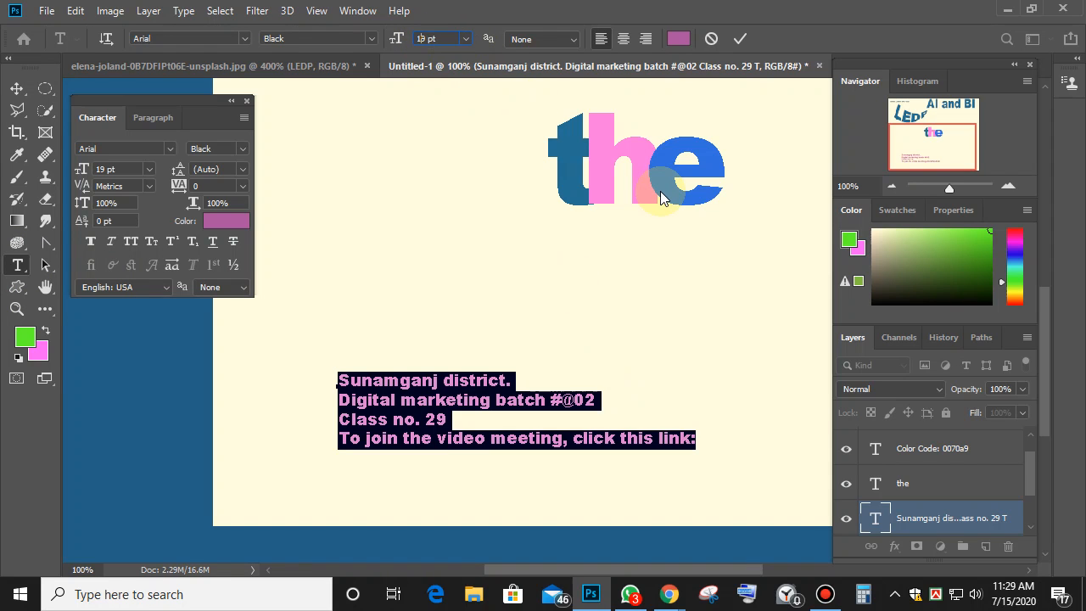
{"action": "key", "text": "Up"}
{"action": "key", "text": "Up"}
{"action": "key", "text": "Up"}
{"action": "key", "text": "Up"}
{"action": "key", "text": "Up"}
{"action": "key", "text": "Up"}
{"action": "key", "text": "Up"}
{"action": "key", "text": "Up"}
{"action": "key", "text": "Up"}
{"action": "key", "text": "Up"}
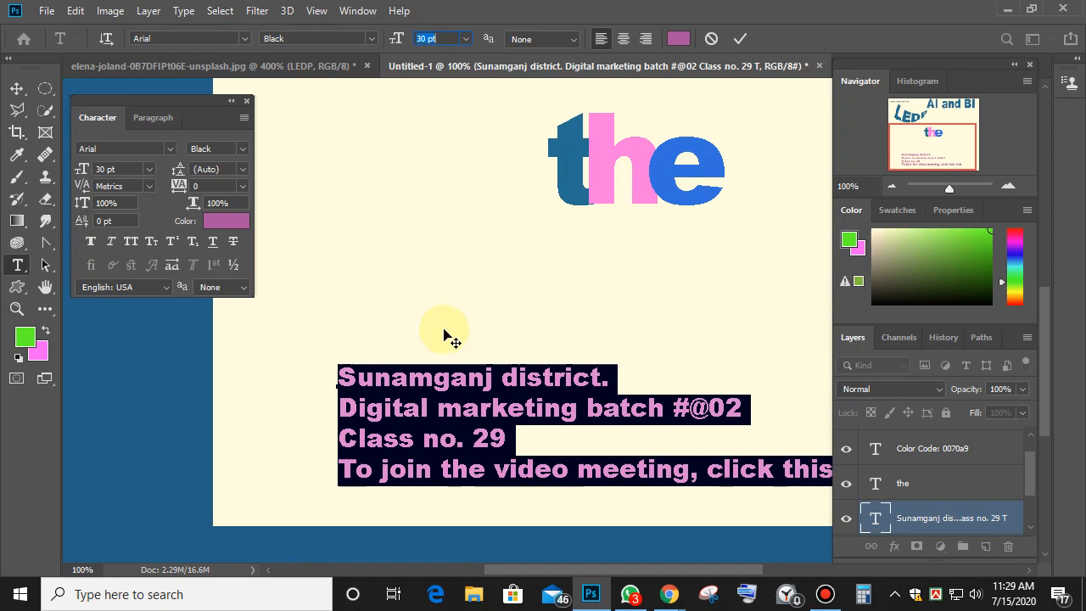
Set the text's anti-aliasing to Smooth and underline the selected lines.
{"action": "left_click", "coordinate": [575, 39]}
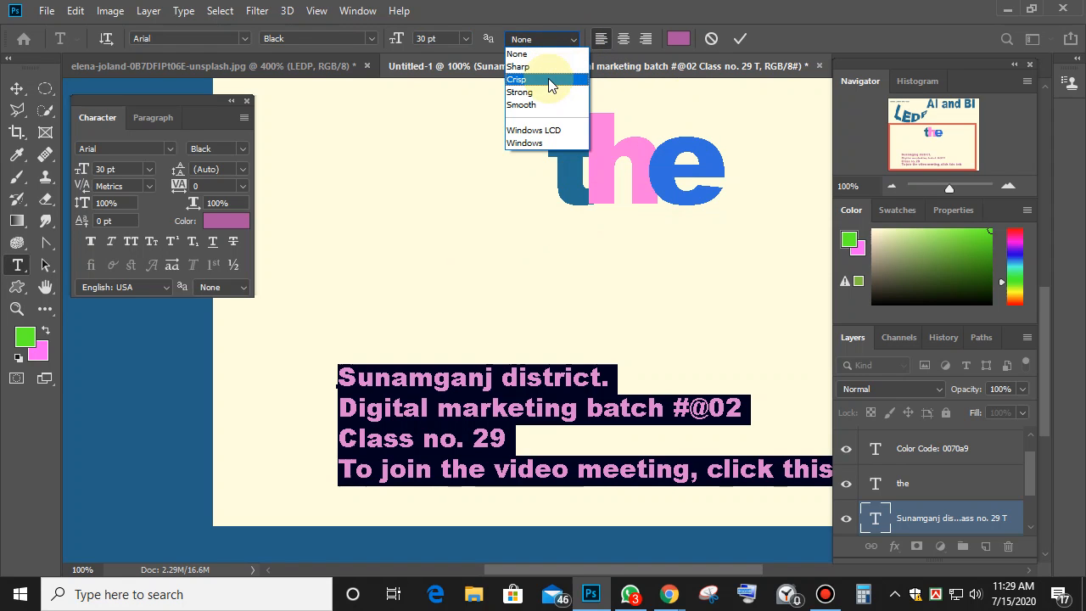
{"action": "left_click", "coordinate": [534, 105]}
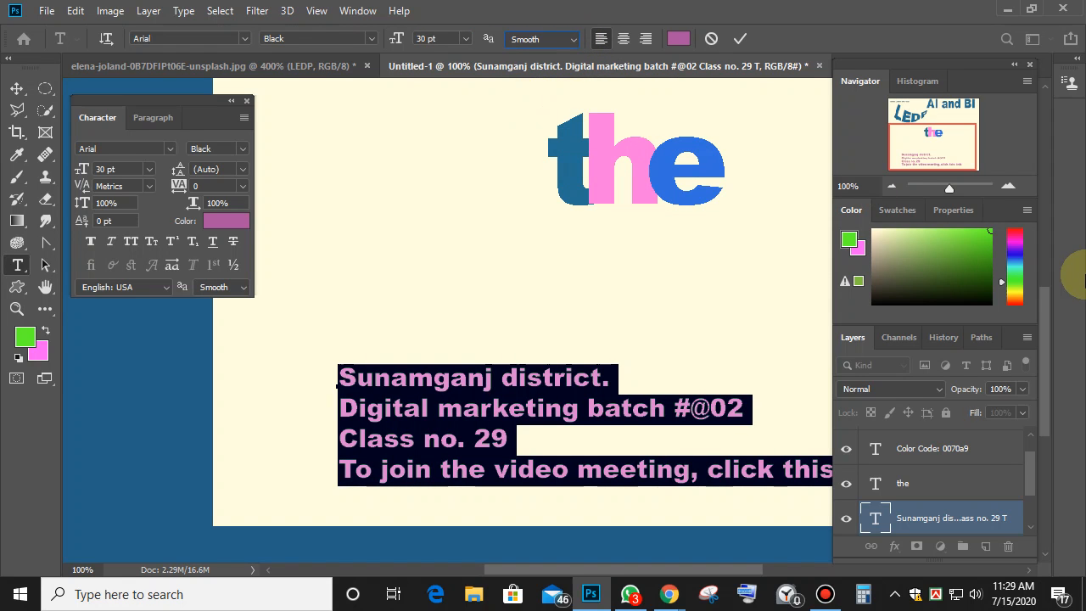
{"action": "key", "text": "ctrl+plus"}
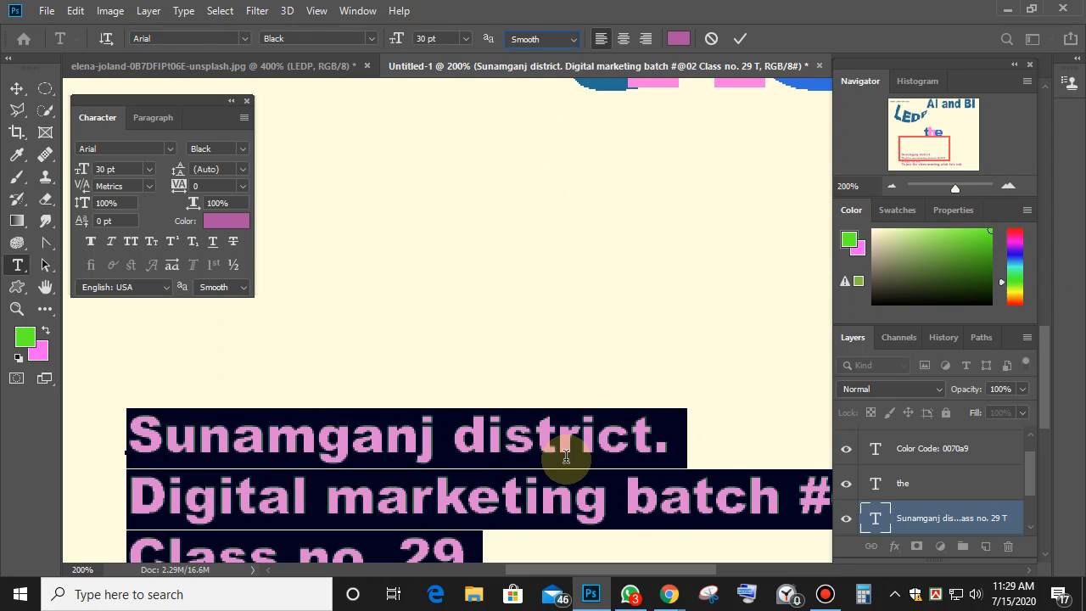
{"action": "key", "text": "ctrl+minus"}
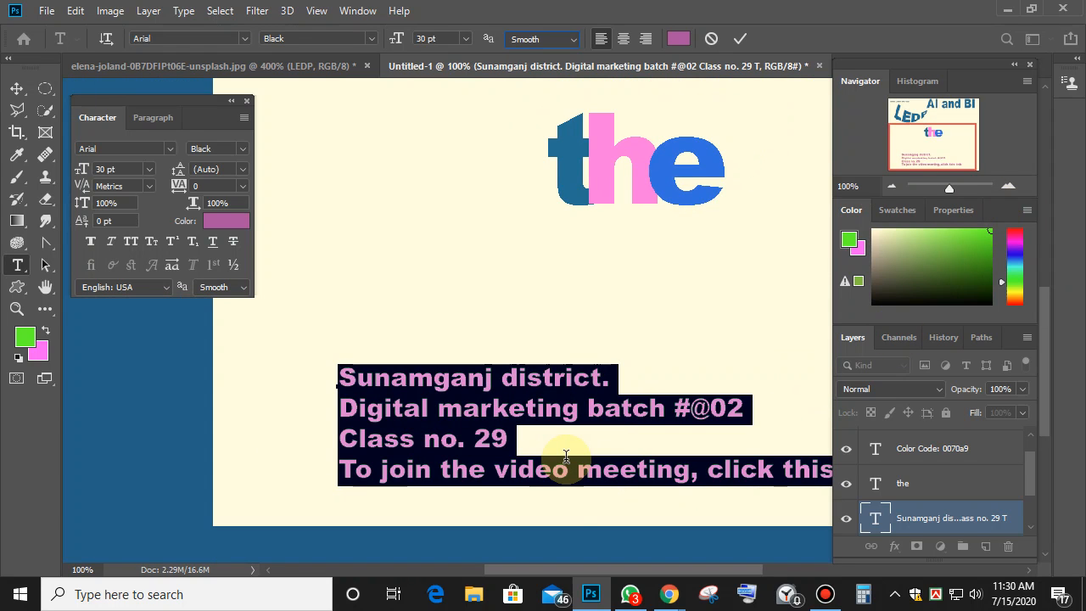
{"action": "key", "text": "ctrl+shift+u"}
{"action": "key", "text": "ctrl+h"}
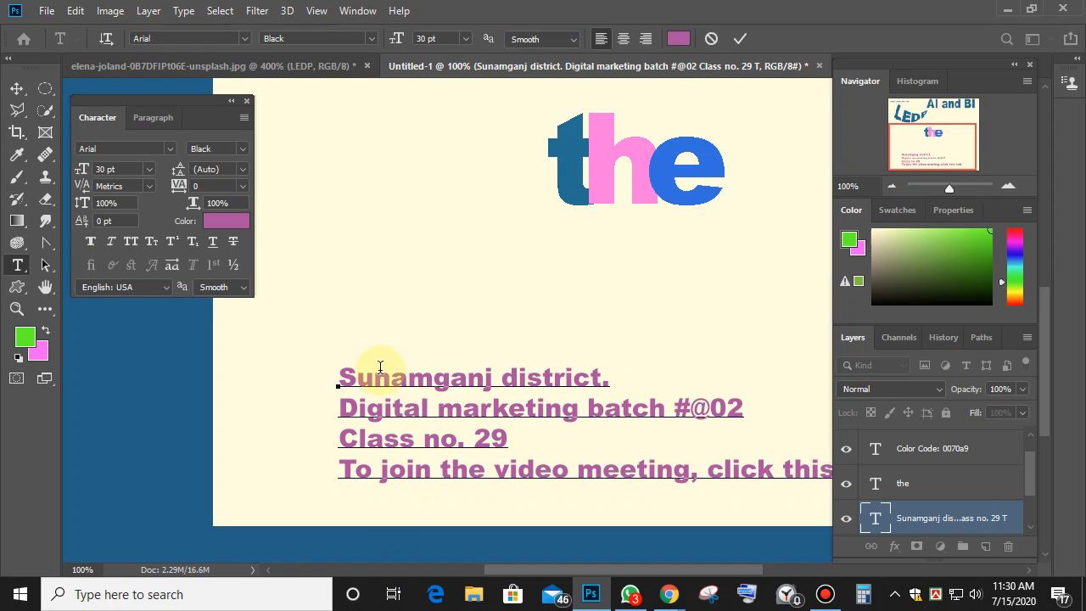
Try a kerning option, revert to Metrics, then commit and move the text block up.
{"action": "left_click", "coordinate": [150, 185]}
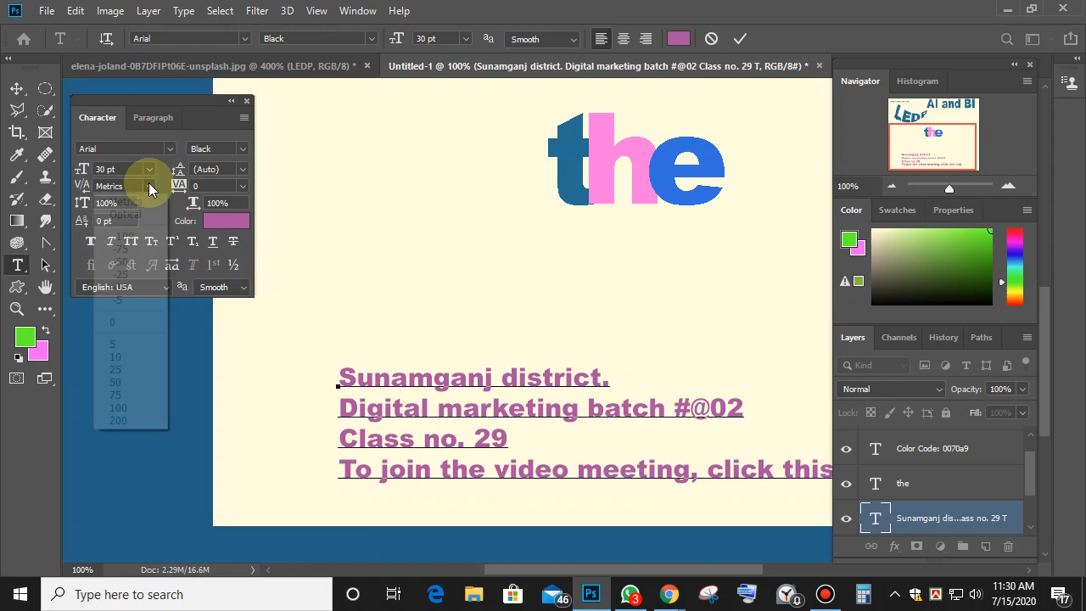
{"action": "left_click", "coordinate": [138, 214]}
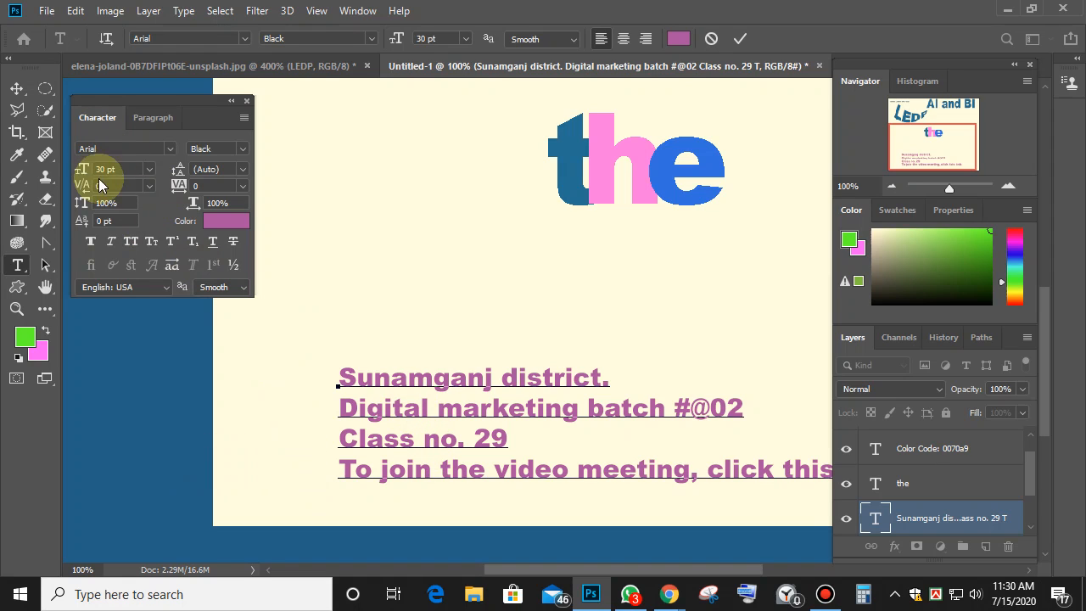
{"action": "left_click", "coordinate": [145, 185]}
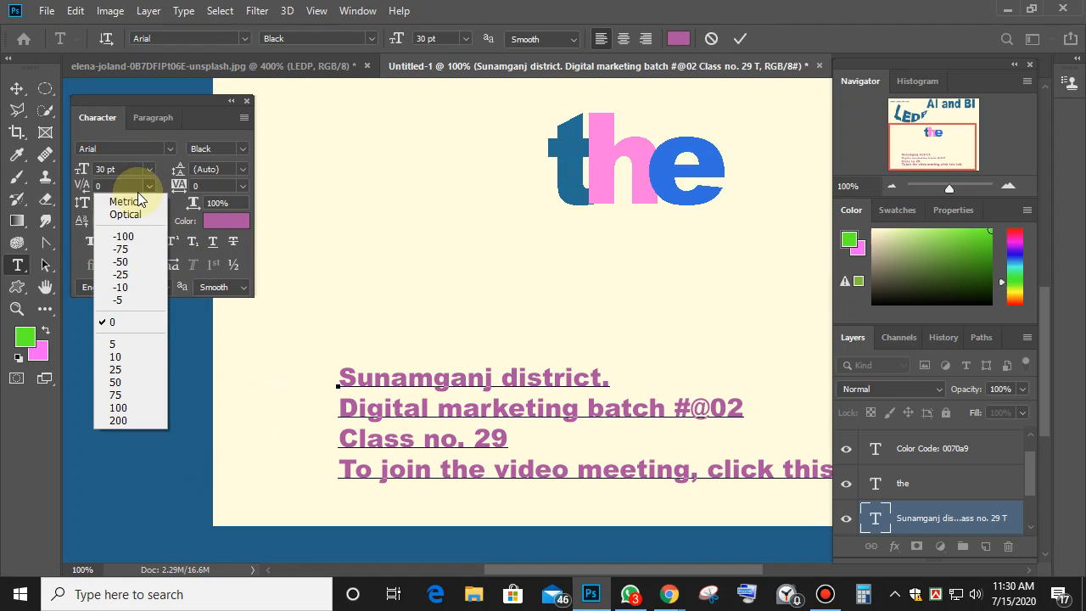
{"action": "left_click", "coordinate": [127, 202]}
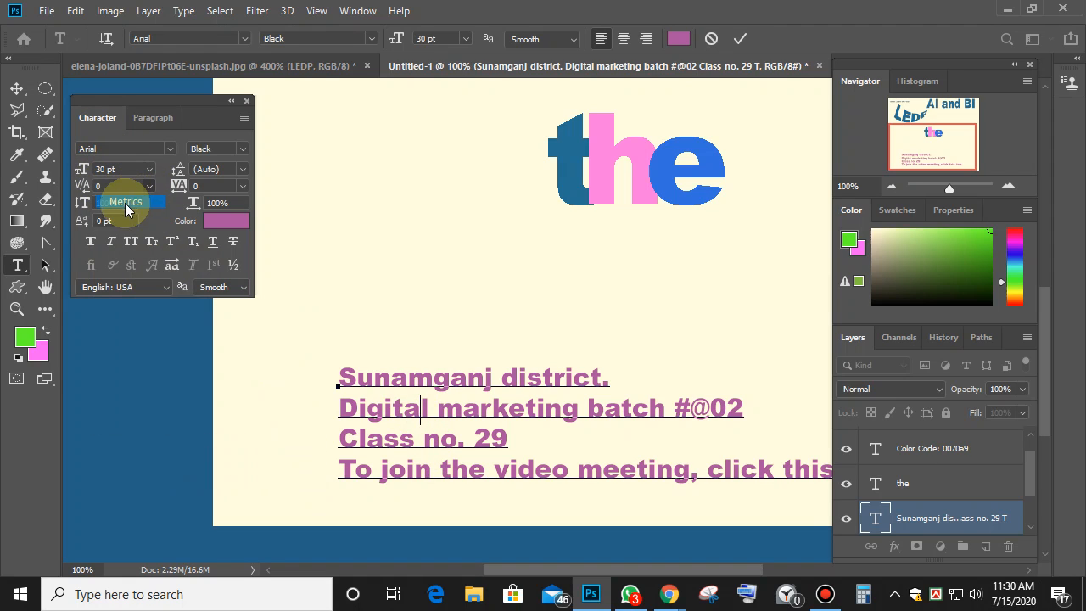
{"action": "left_click", "coordinate": [17, 88]}
{"action": "left_click_drag", "start_coordinate": [450, 393], "coordinate": [430, 282]}
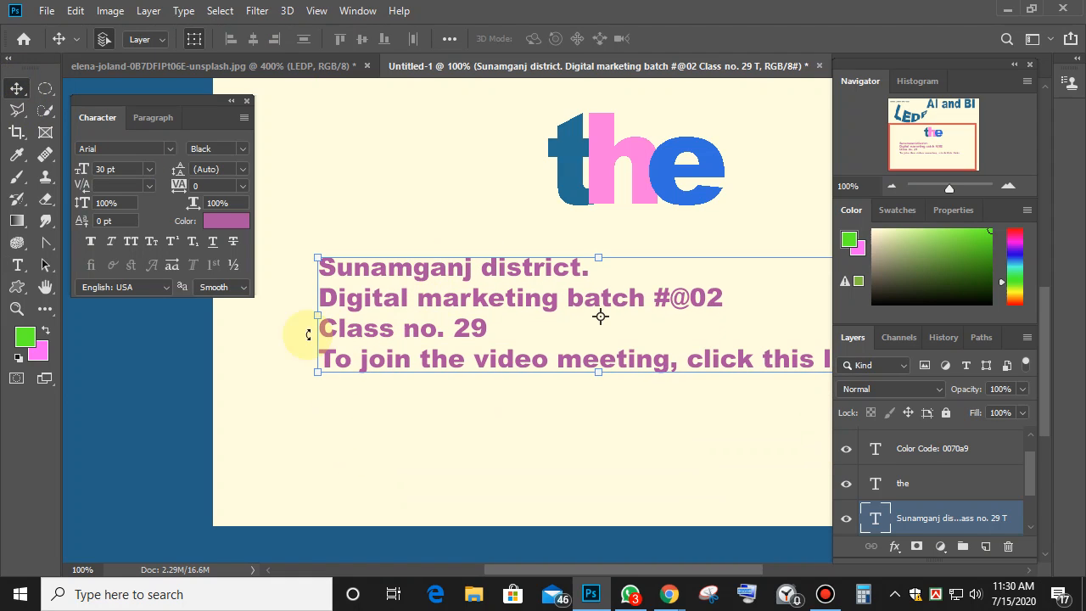
Set the text's kerning to 0 after trying Optical and Metrics.
{"action": "left_click", "coordinate": [149, 185]}
{"action": "left_click", "coordinate": [149, 174]}
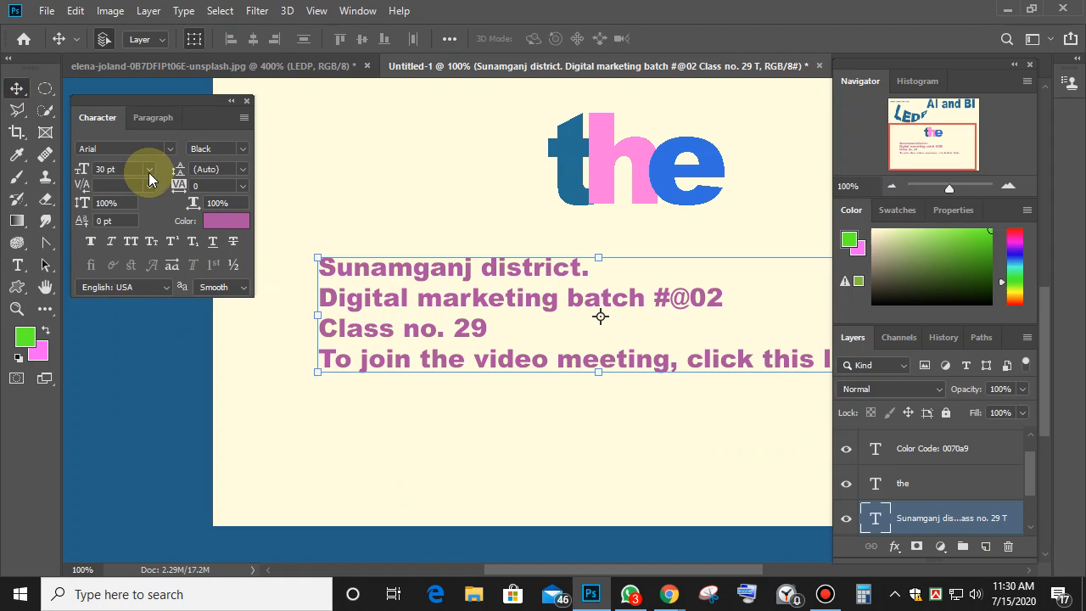
{"action": "left_click", "coordinate": [151, 186]}
{"action": "left_click", "coordinate": [128, 213]}
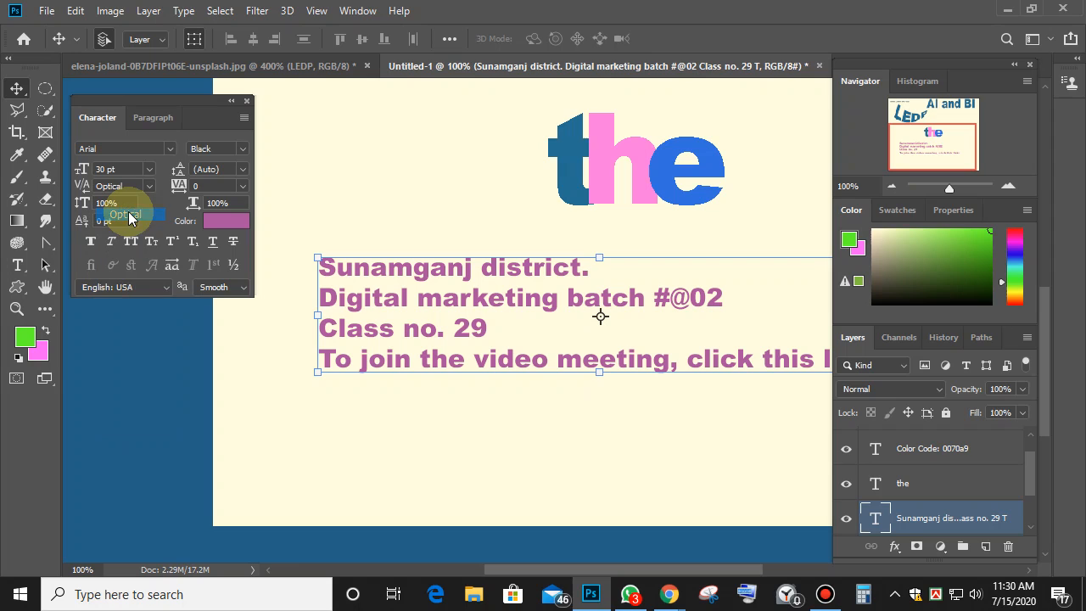
{"action": "left_click", "coordinate": [149, 186]}
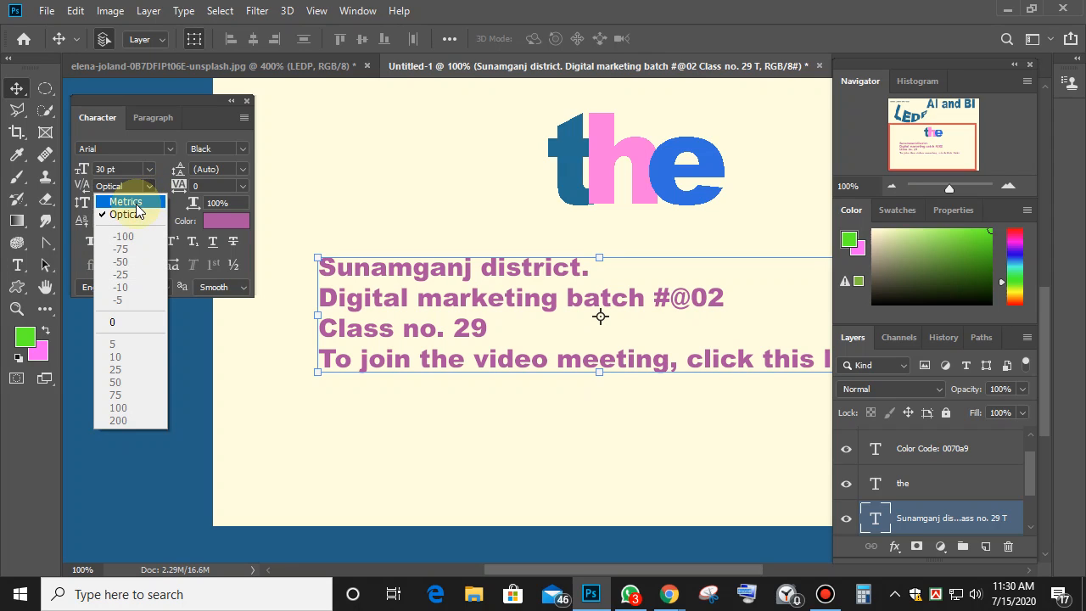
{"action": "left_click", "coordinate": [136, 203]}
{"action": "left_click", "coordinate": [148, 187]}
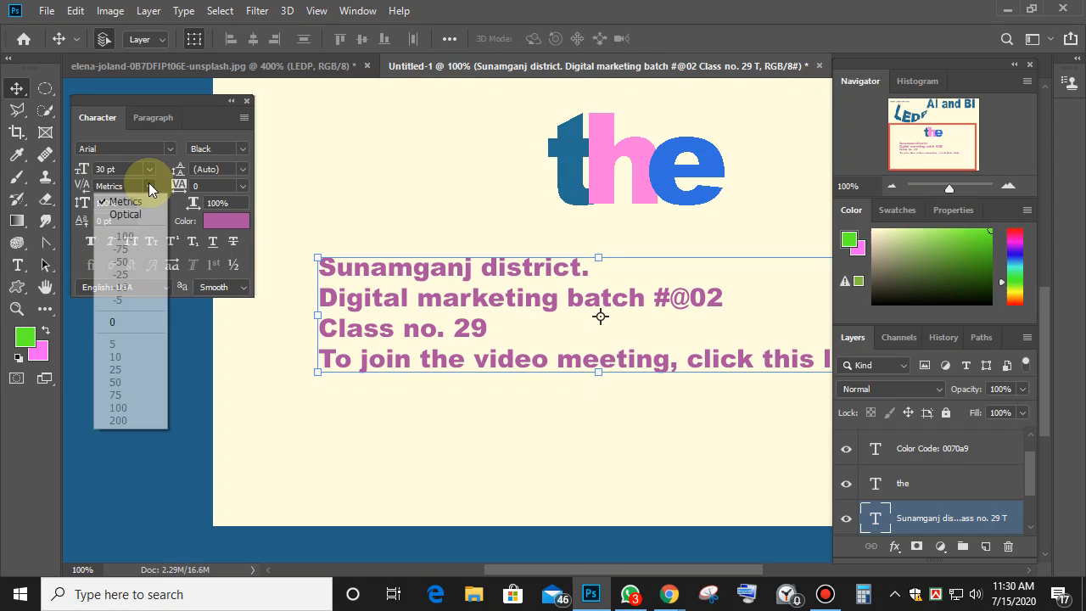
{"action": "left_click", "coordinate": [113, 319]}
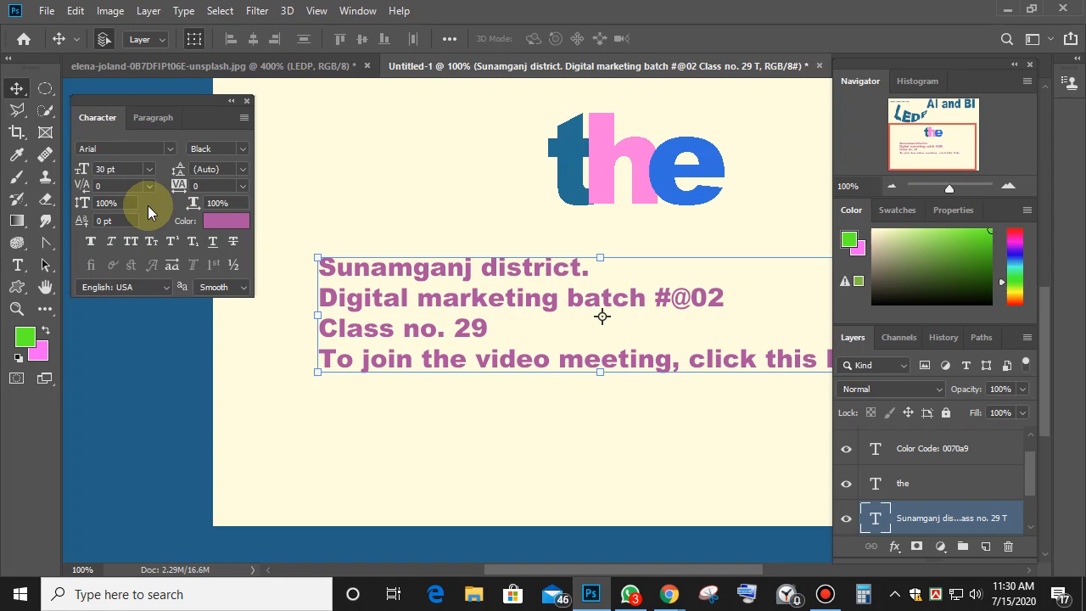
Stretch the text vertically to 158% scale.
{"action": "left_click", "coordinate": [123, 203]}
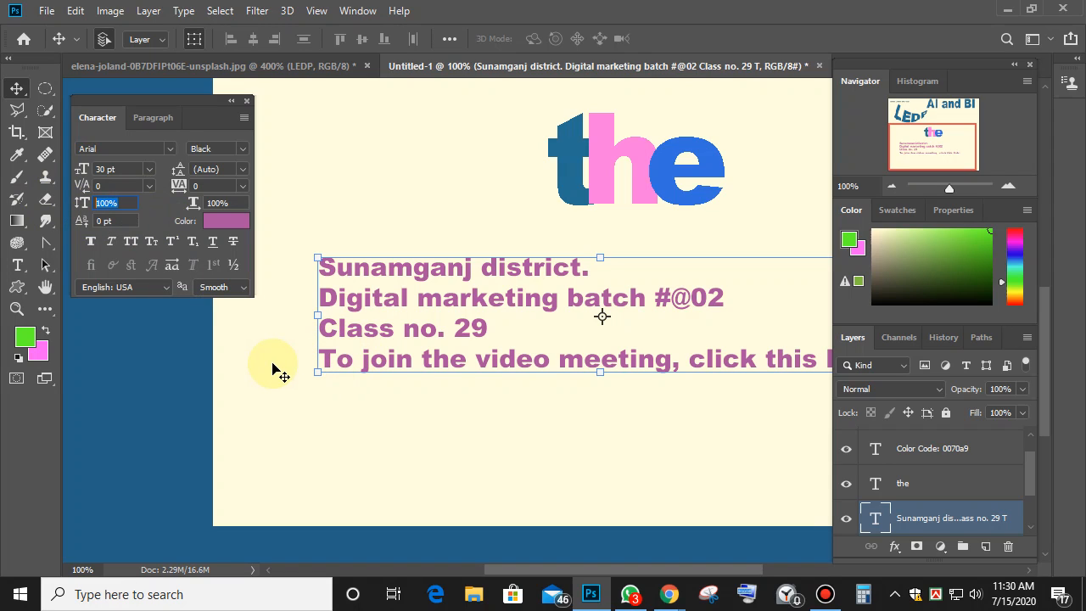
{"action": "key", "text": "Up"}
{"action": "key", "text": "Up"}
{"action": "key", "text": "Up"}
{"action": "key", "text": "Up"}
{"action": "key", "text": "Up"}
{"action": "key", "text": "Up"}
{"action": "key", "text": "Up"}
{"action": "key", "text": "Up"}
{"action": "key", "text": "Up"}
{"action": "key", "text": "Up"}
{"action": "key", "text": "Up"}
{"action": "key", "text": "Up"}
{"action": "key", "text": "Up"}
{"action": "key", "text": "Up"}
{"action": "key", "text": "Up"}
{"action": "key", "text": "Up"}
{"action": "key", "text": "Up"}
{"action": "key", "text": "Up"}
{"action": "key", "text": "Up"}
{"action": "key", "text": "Up"}
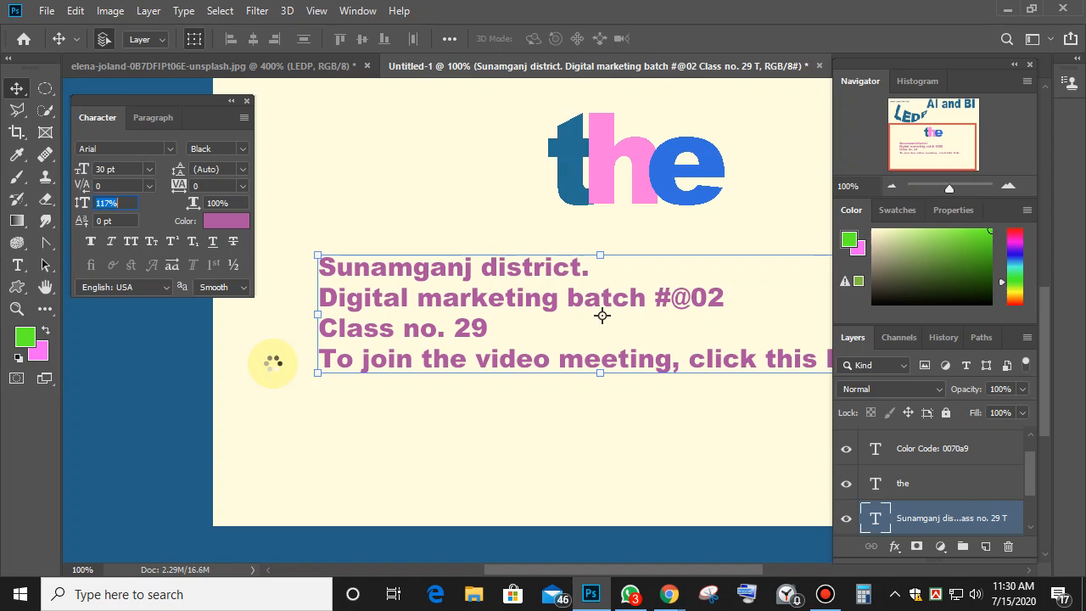
{"action": "key", "text": "Up"}
{"action": "key", "text": "Up"}
{"action": "key", "text": "Up"}
{"action": "key", "text": "Up"}
{"action": "key", "text": "Up"}
{"action": "key", "text": "Up"}
{"action": "key", "text": "Up"}
{"action": "key", "text": "Up"}
{"action": "key", "text": "Up"}
{"action": "key", "text": "Up"}
{"action": "key", "text": "Up"}
{"action": "key", "text": "Up"}
{"action": "key", "text": "Up"}
{"action": "key", "text": "Up"}
{"action": "key", "text": "Up"}
{"action": "key", "text": "Up"}
{"action": "key", "text": "Up"}
{"action": "key", "text": "Up"}
{"action": "key", "text": "Up"}
{"action": "key", "text": "Up"}
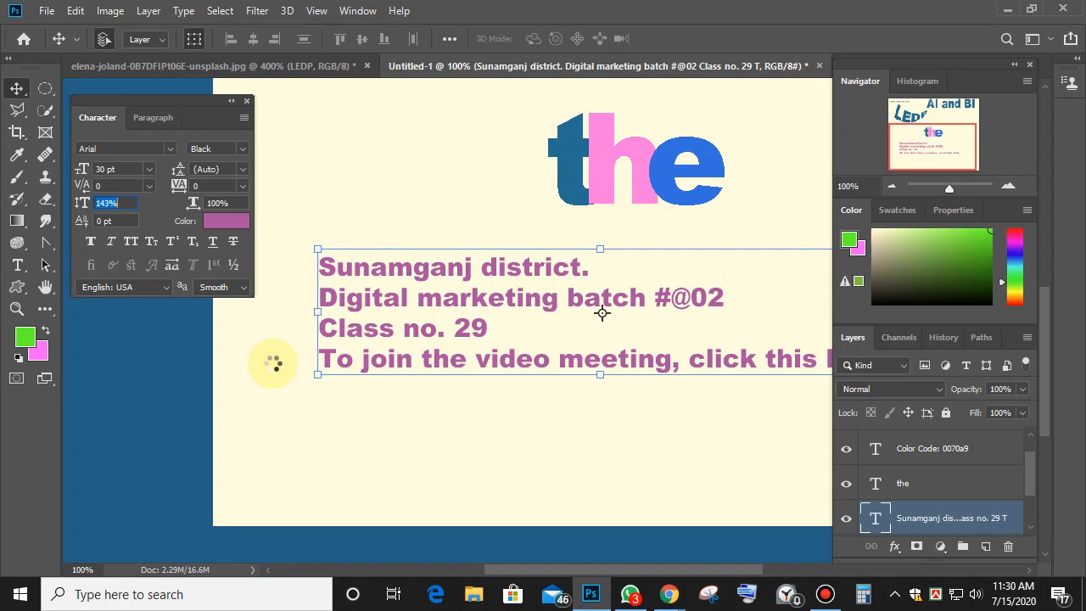
{"action": "key", "text": "Up"}
{"action": "key", "text": "Up"}
{"action": "key", "text": "Up"}
{"action": "key", "text": "Up"}
{"action": "key", "text": "Up"}
{"action": "key", "text": "Up"}
{"action": "key", "text": "Up"}
{"action": "key", "text": "Up"}
{"action": "key", "text": "Up"}
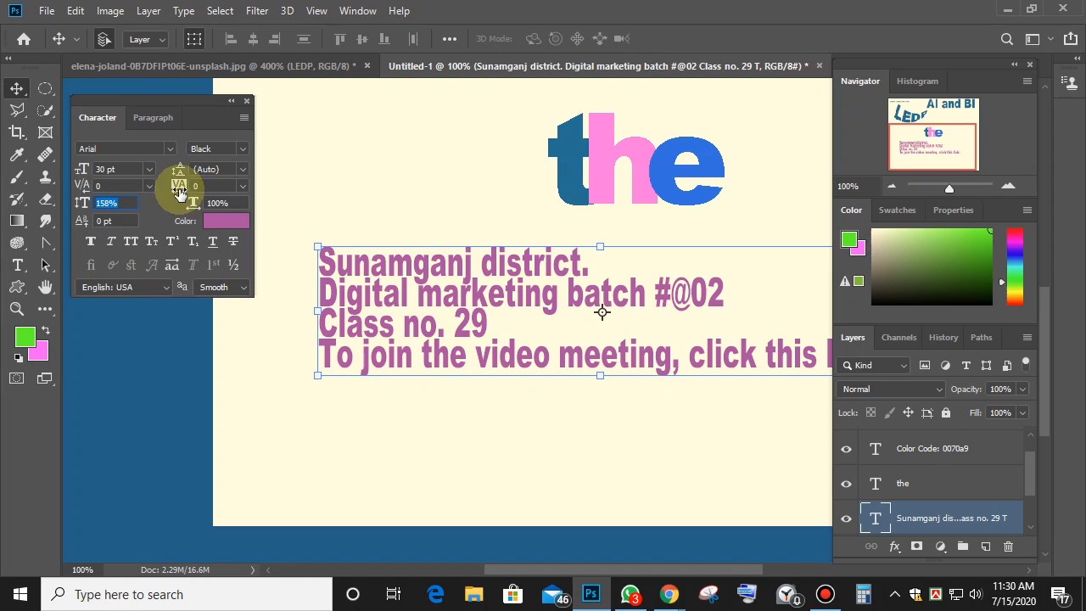
Increase the leading to 57 pt and enter 100 in the vertical scale field.
{"action": "left_click", "coordinate": [245, 171]}
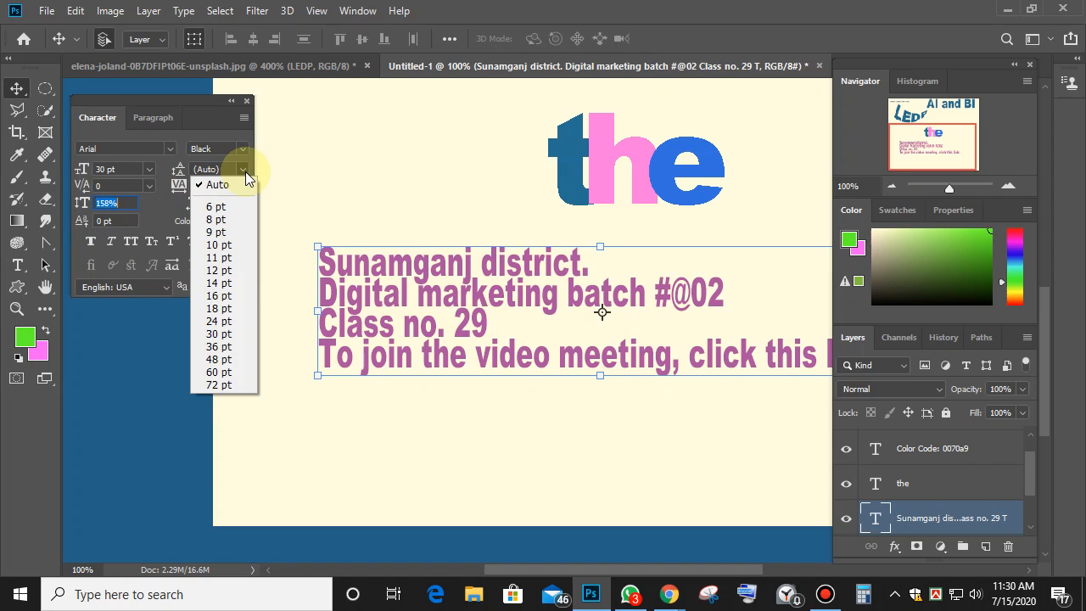
{"action": "left_click", "coordinate": [208, 169]}
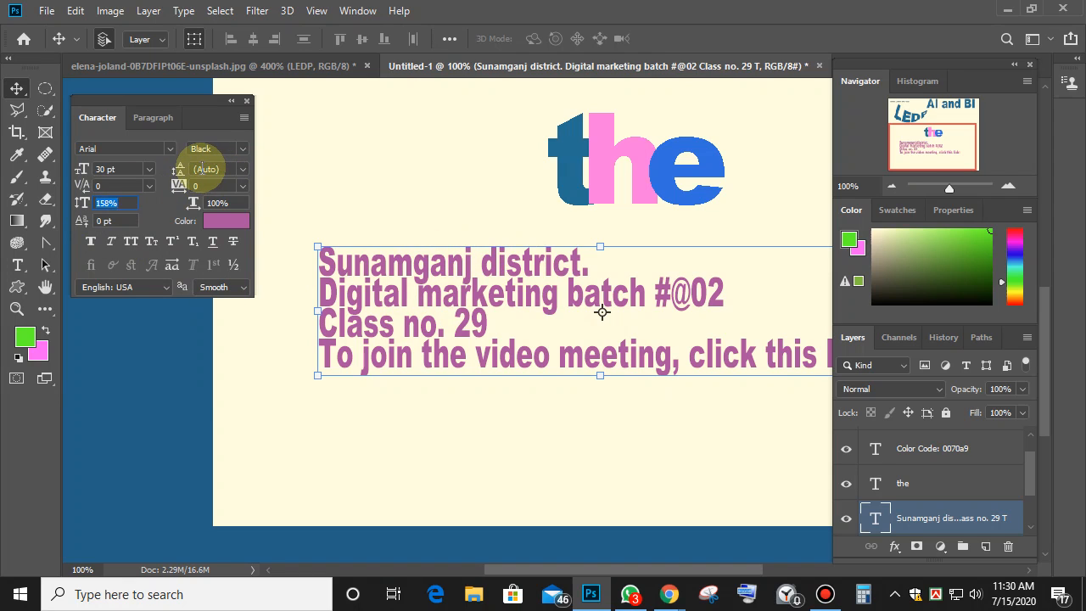
{"action": "left_click", "coordinate": [208, 169]}
{"action": "scroll", "coordinate": [226, 187], "scroll_direction": "up", "scroll_amount": 16}
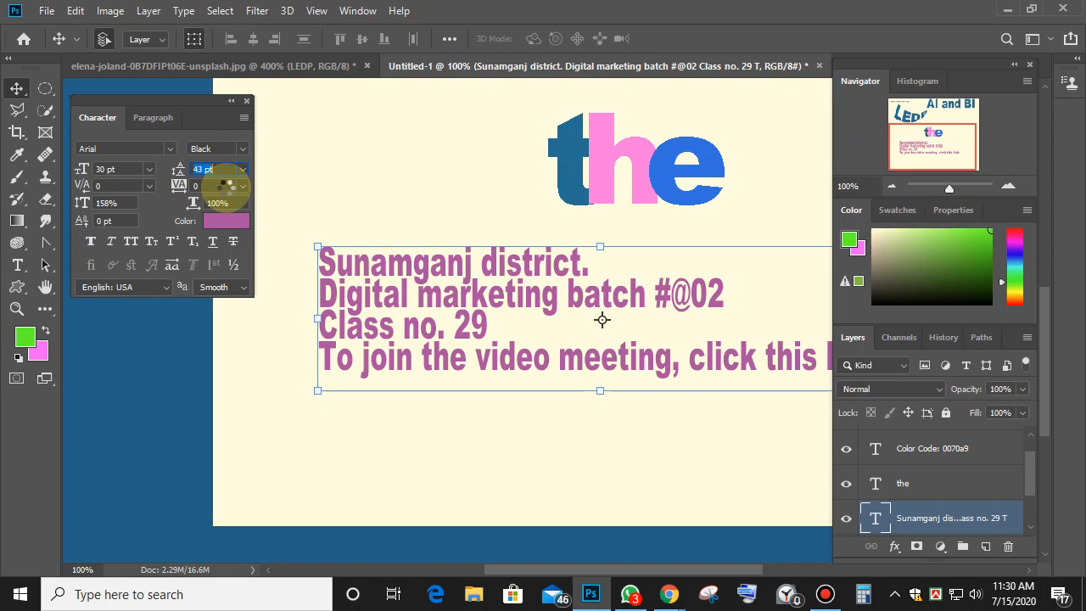
{"action": "scroll", "coordinate": [227, 187], "scroll_direction": "up", "scroll_amount": 4}
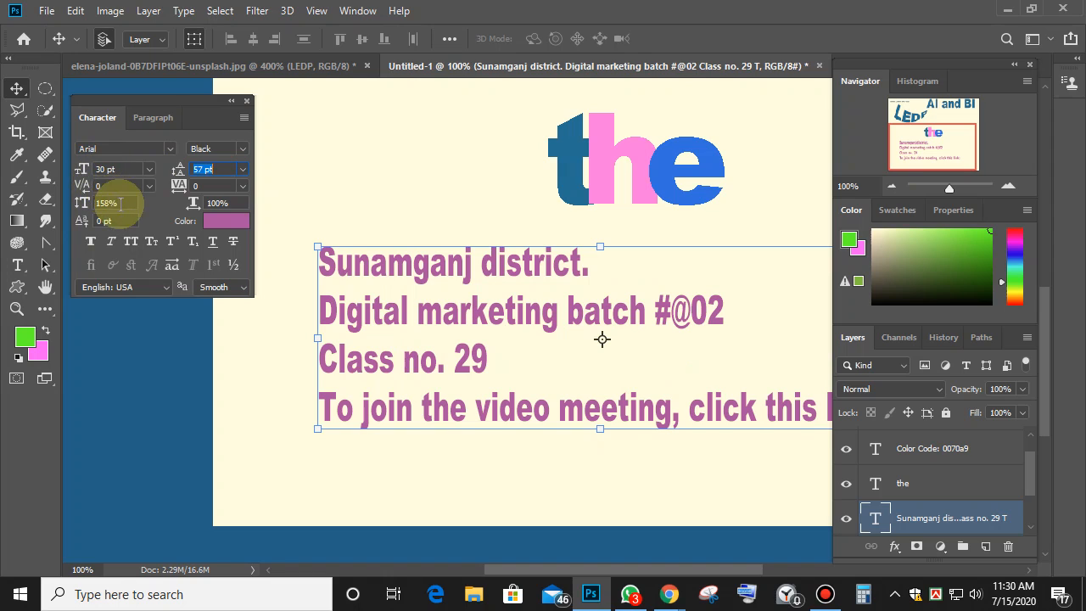
{"action": "left_click", "coordinate": [94, 206]}
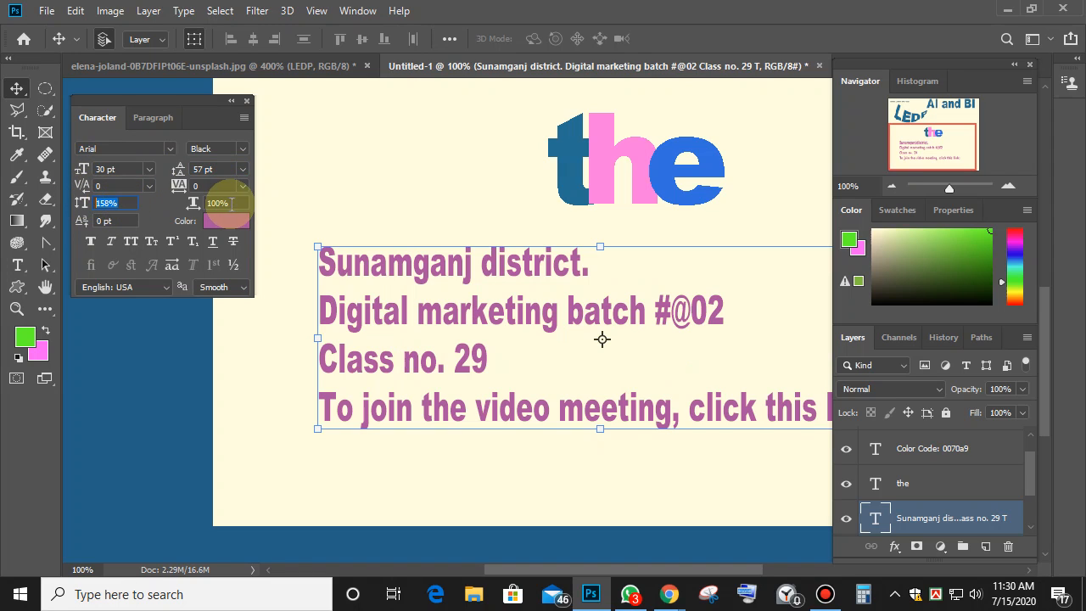
{"action": "left_click", "coordinate": [193, 203]}
{"action": "left_click", "coordinate": [82, 202]}
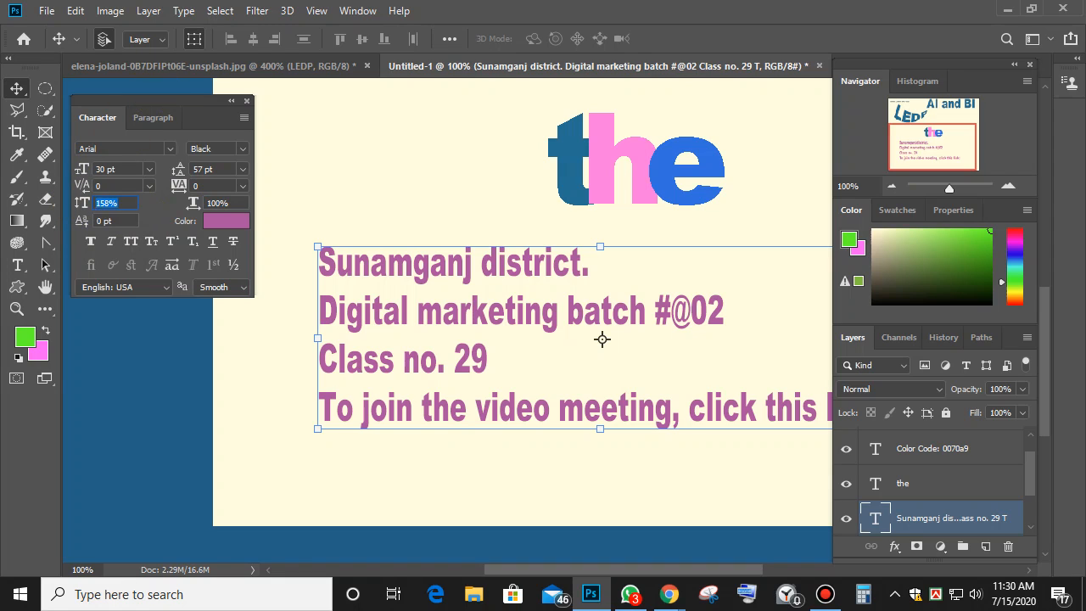
{"action": "type", "text": "100"}
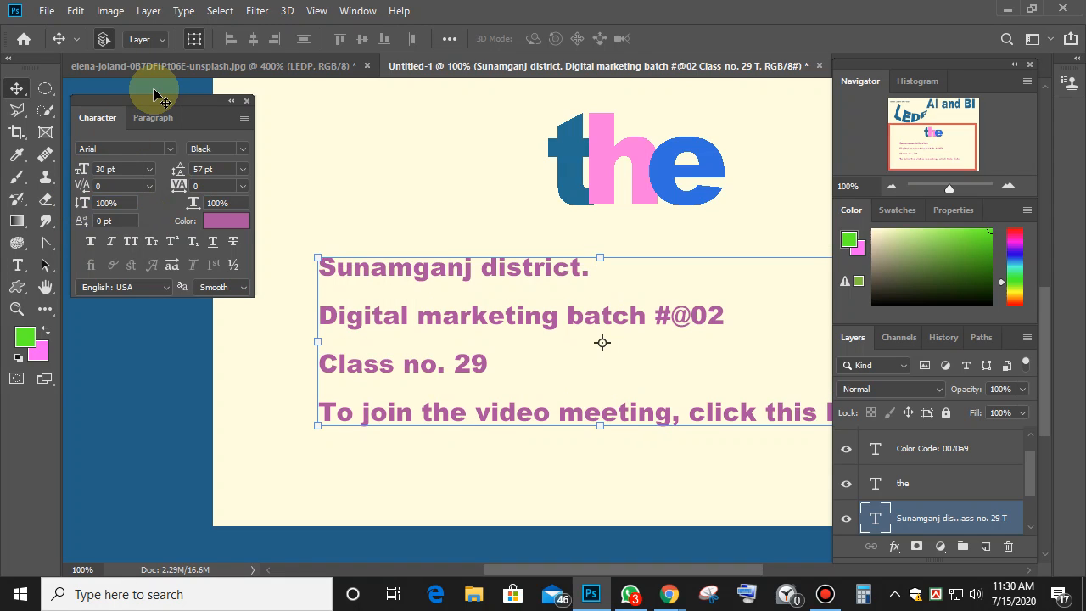
Set the text's horizontal scale to 50% and return leading to Auto.
{"action": "left_click", "coordinate": [216, 203]}
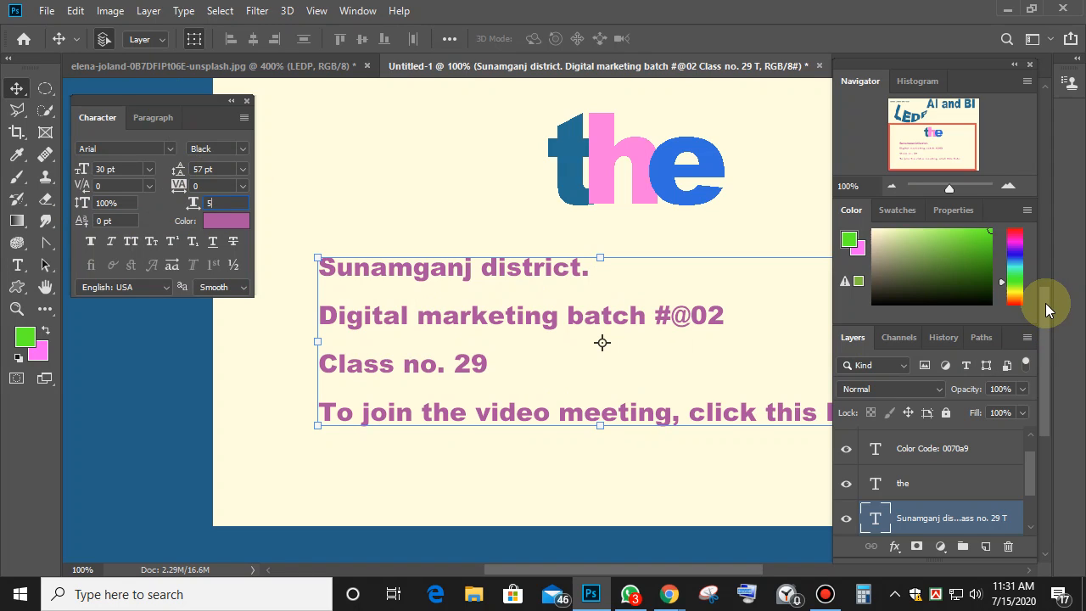
{"action": "type", "text": "50%"}
{"action": "key", "text": "Return"}
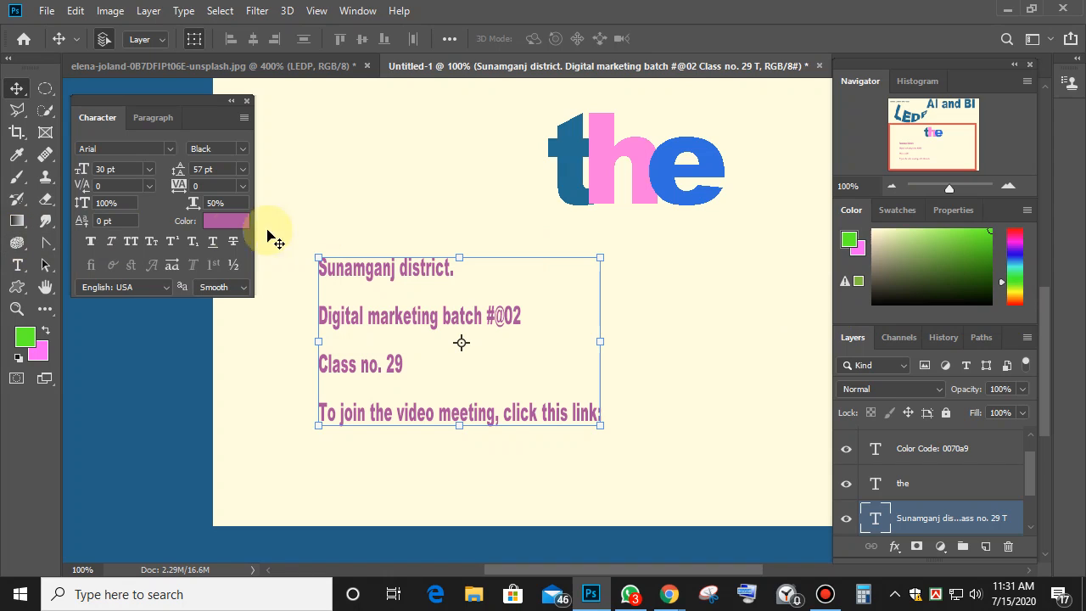
{"action": "left_click", "coordinate": [227, 202]}
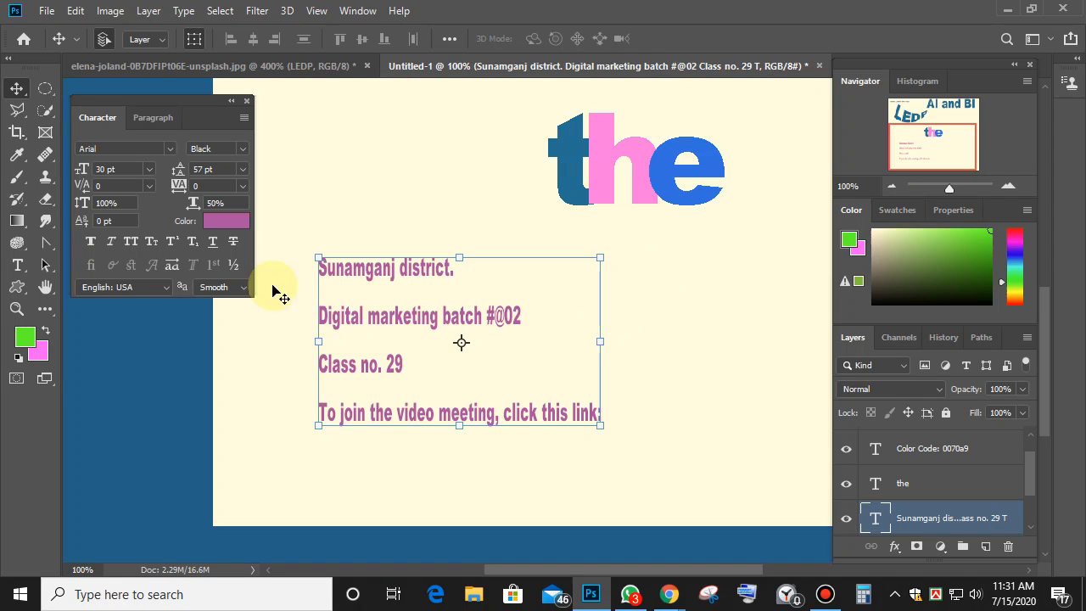
{"action": "left_click", "coordinate": [242, 170]}
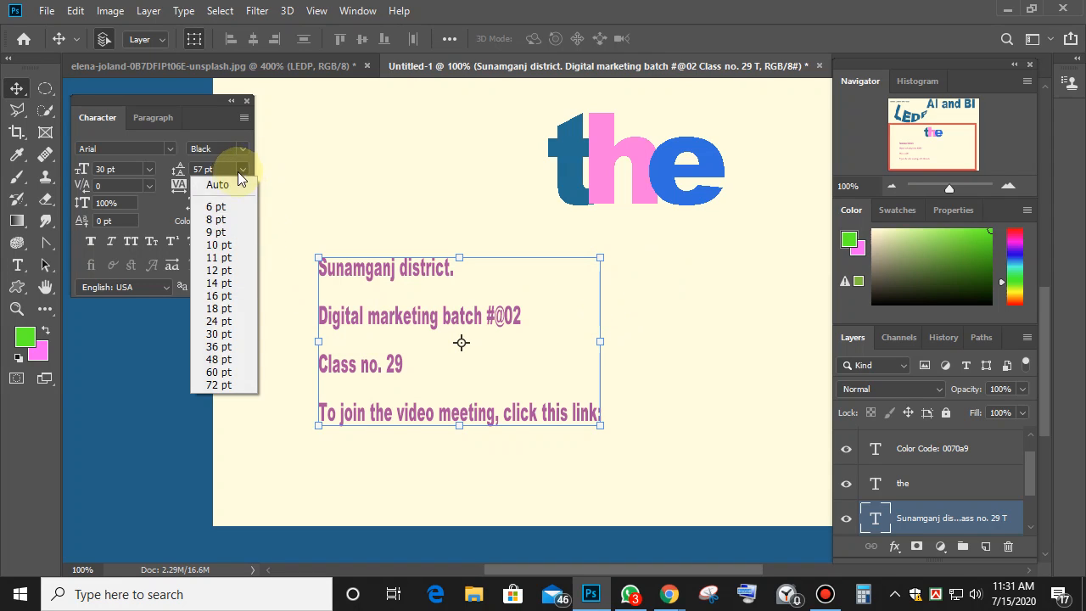
{"action": "left_click", "coordinate": [220, 180]}
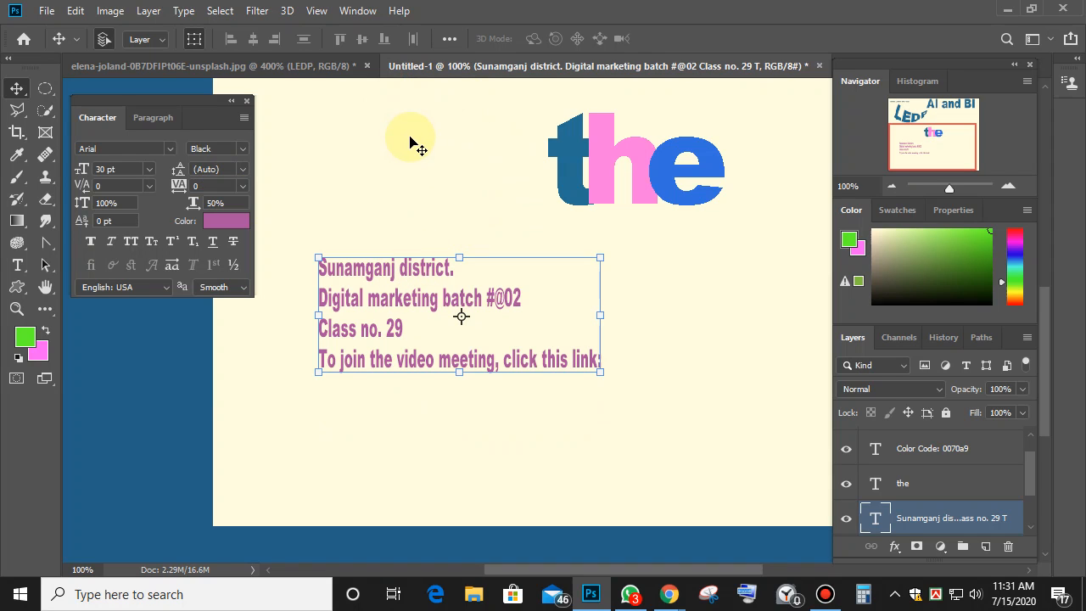
Set the text size to 48 pt and restore horizontal scale to 100%.
{"action": "left_click", "coordinate": [148, 169]}
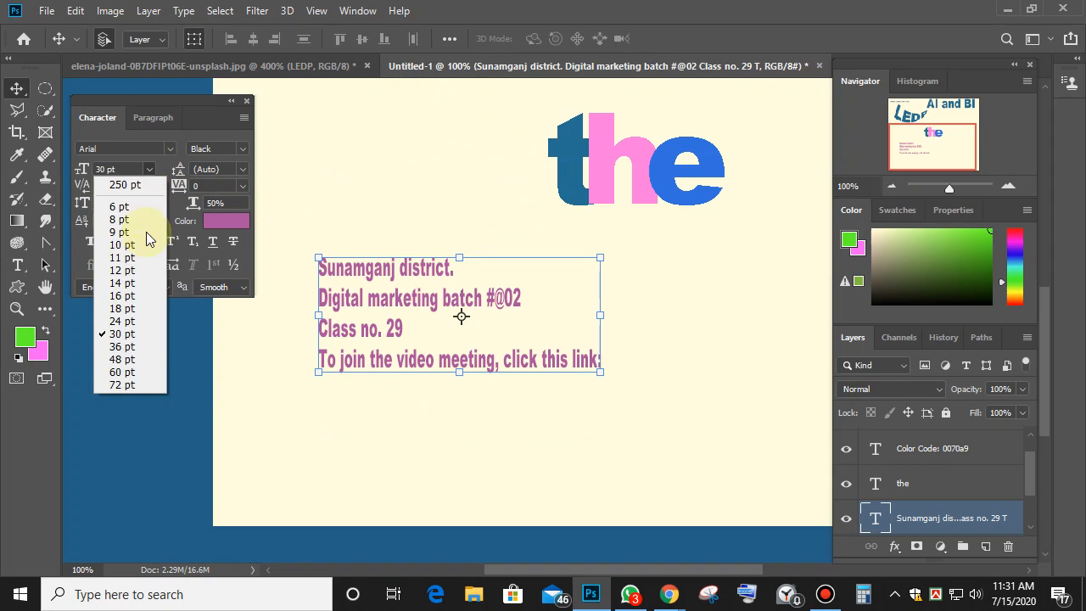
{"action": "left_click", "coordinate": [131, 361]}
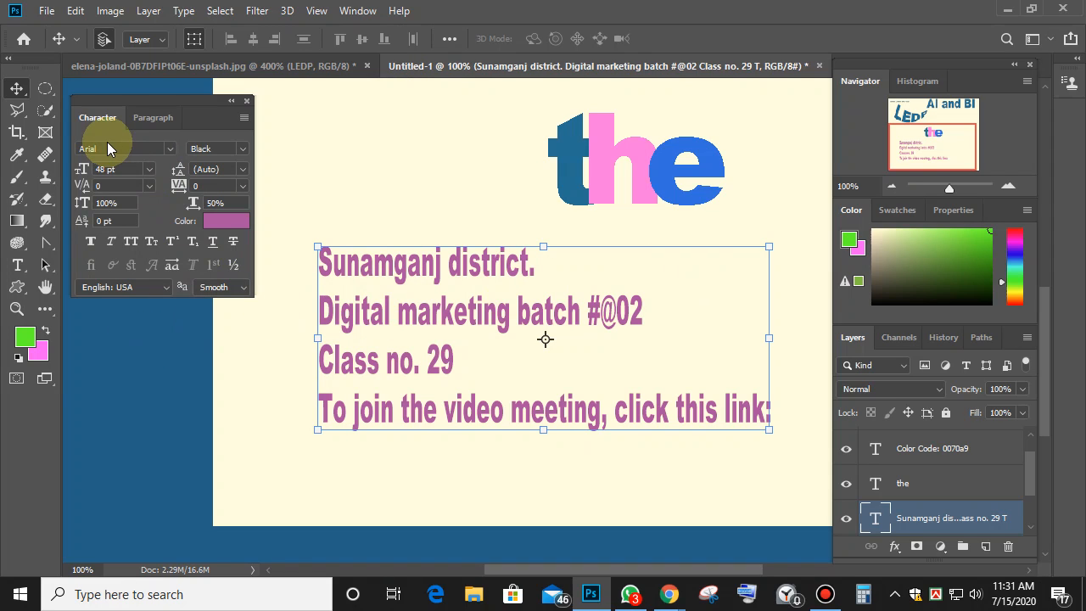
{"action": "left_click", "coordinate": [128, 204]}
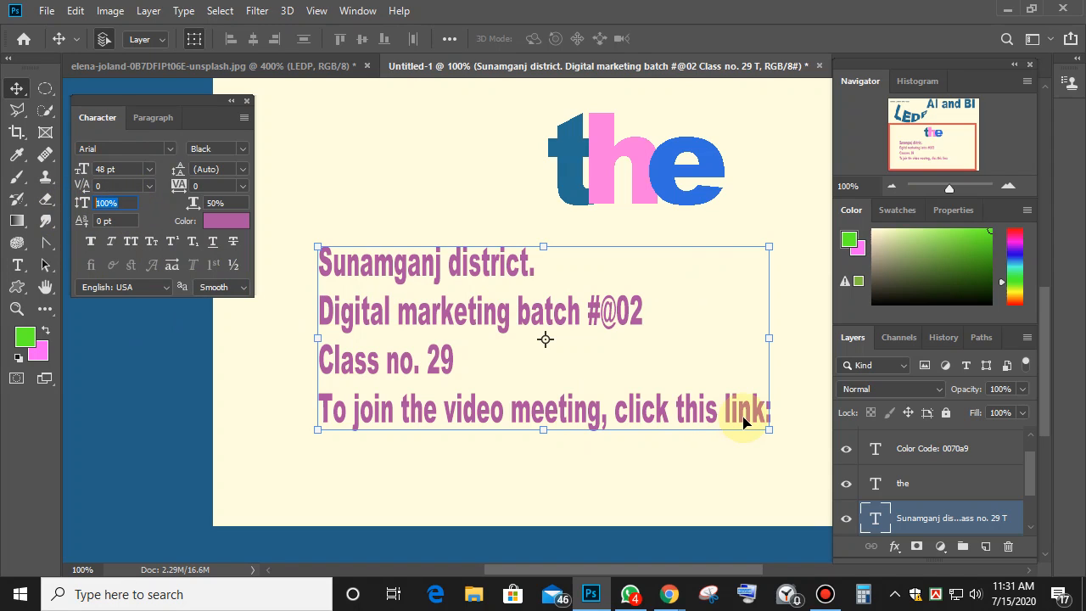
{"action": "left_click", "coordinate": [218, 206]}
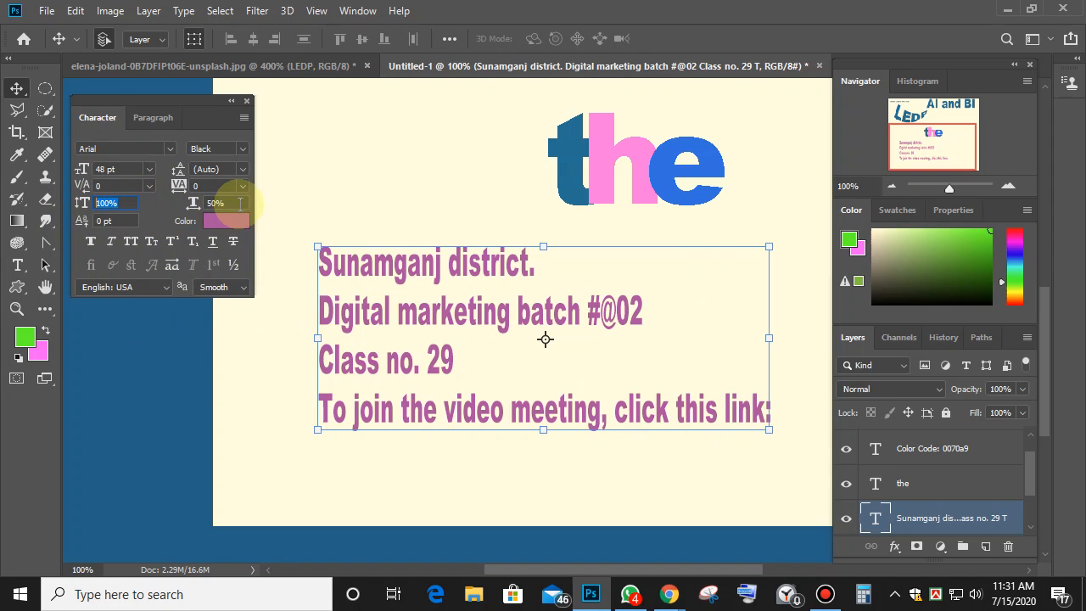
{"action": "type", "text": "100"}
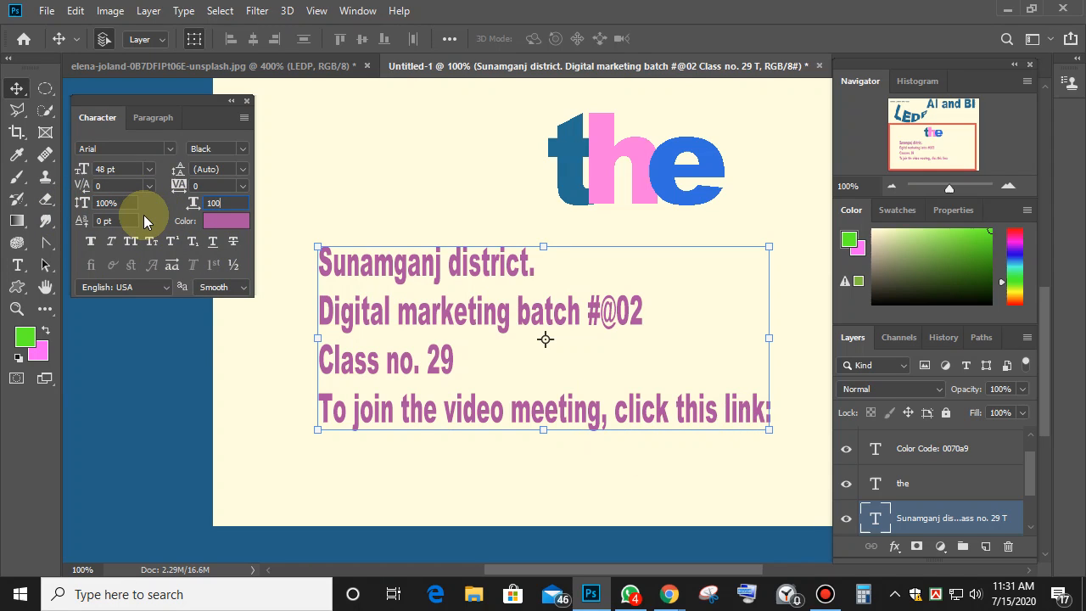
{"action": "key", "text": "Return"}
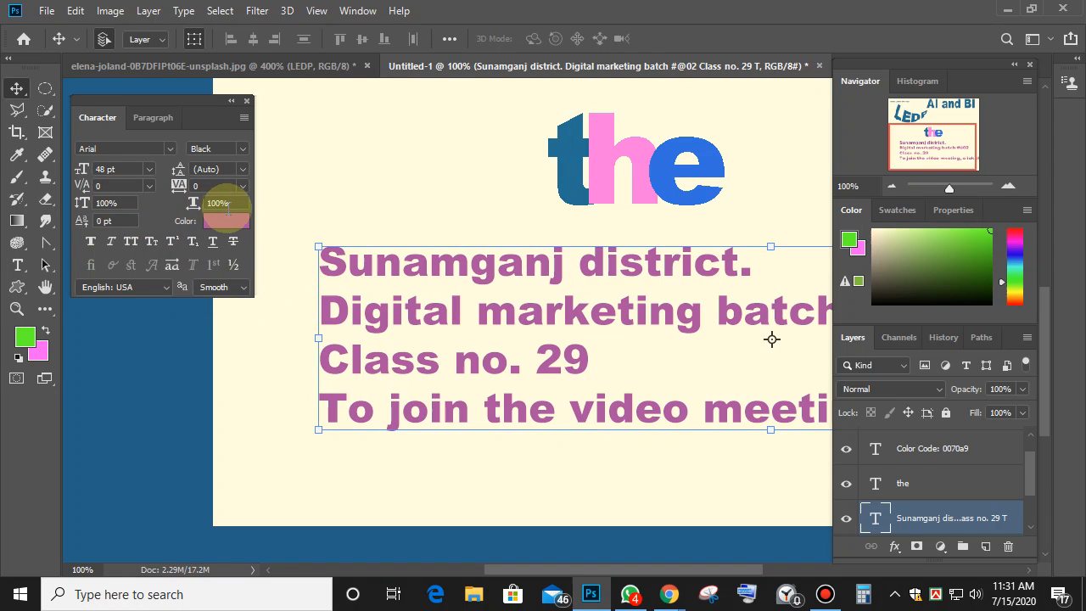
{"action": "left_click", "coordinate": [134, 204]}
{"action": "left_click", "coordinate": [223, 203]}
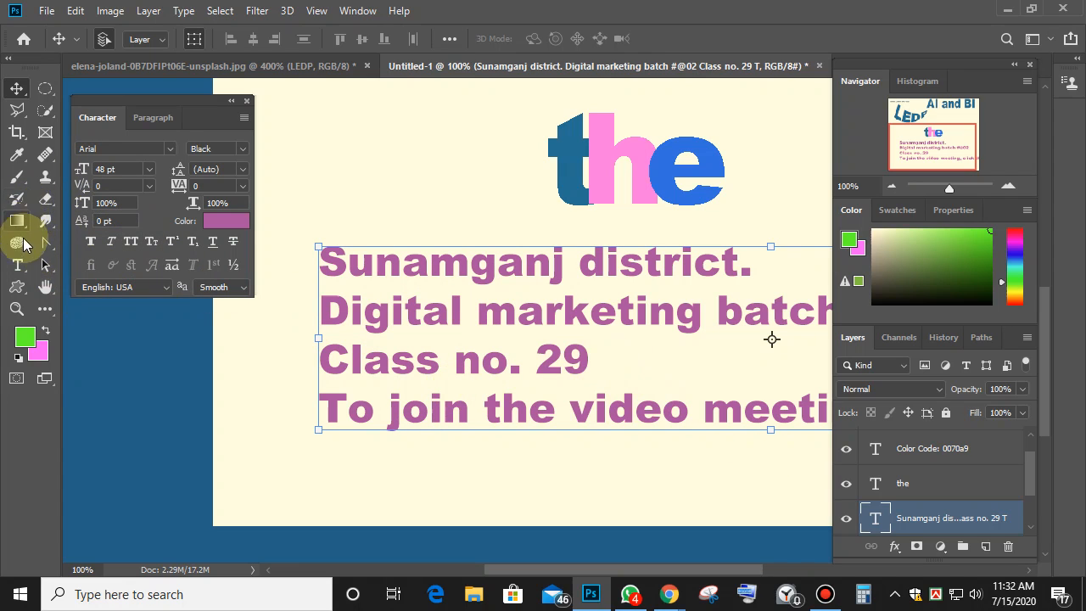
Add 'th' after 'Class no. 29' and select it.
{"action": "left_click", "coordinate": [17, 265]}
{"action": "left_click", "coordinate": [589, 359]}
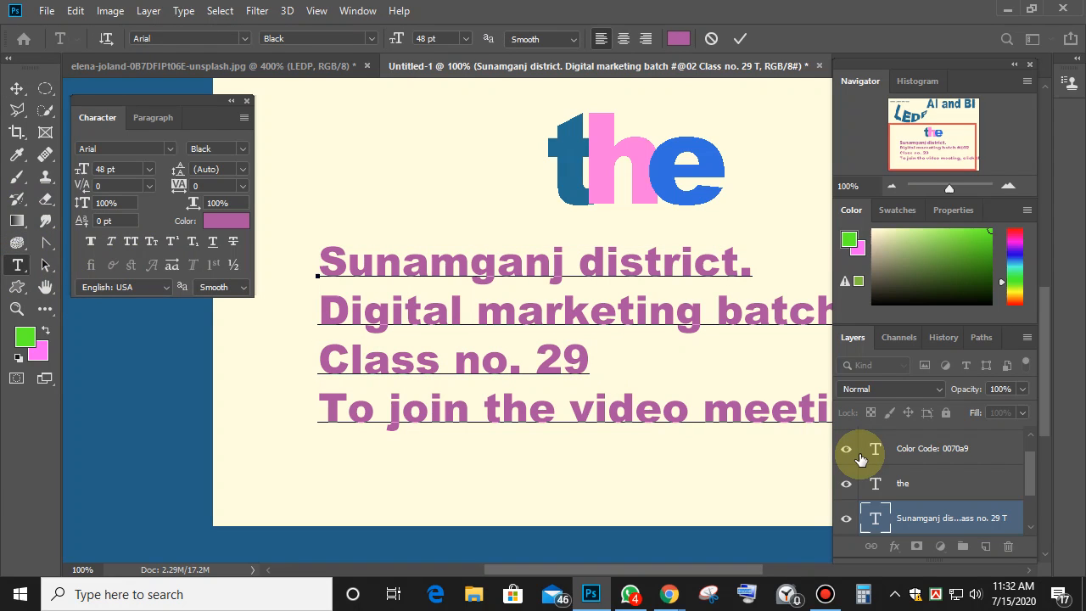
{"action": "type", "text": "th"}
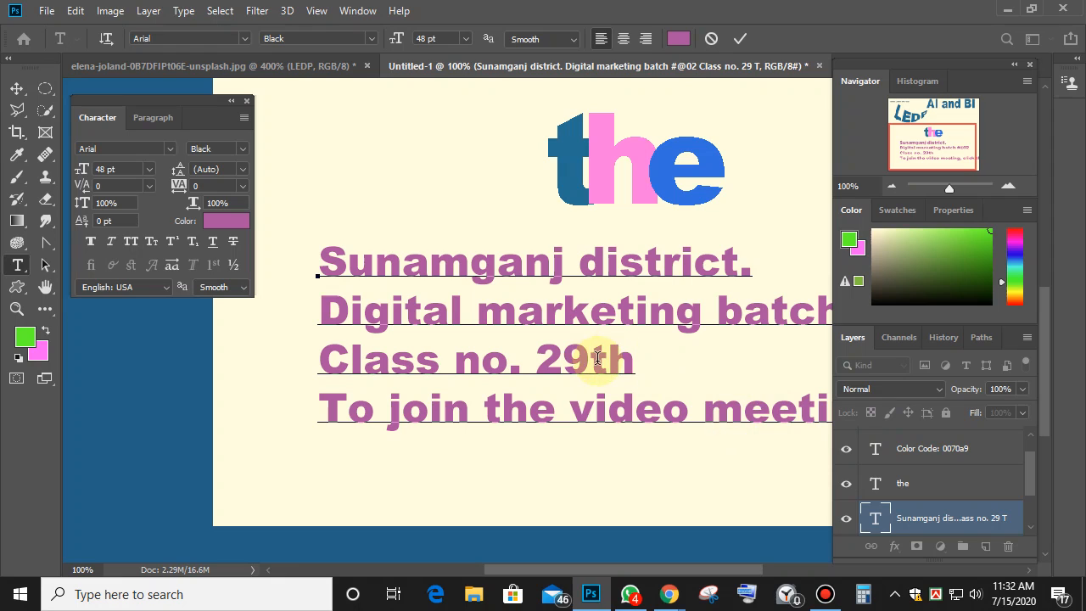
{"action": "left_click_drag", "start_coordinate": [593, 359], "coordinate": [636, 363]}
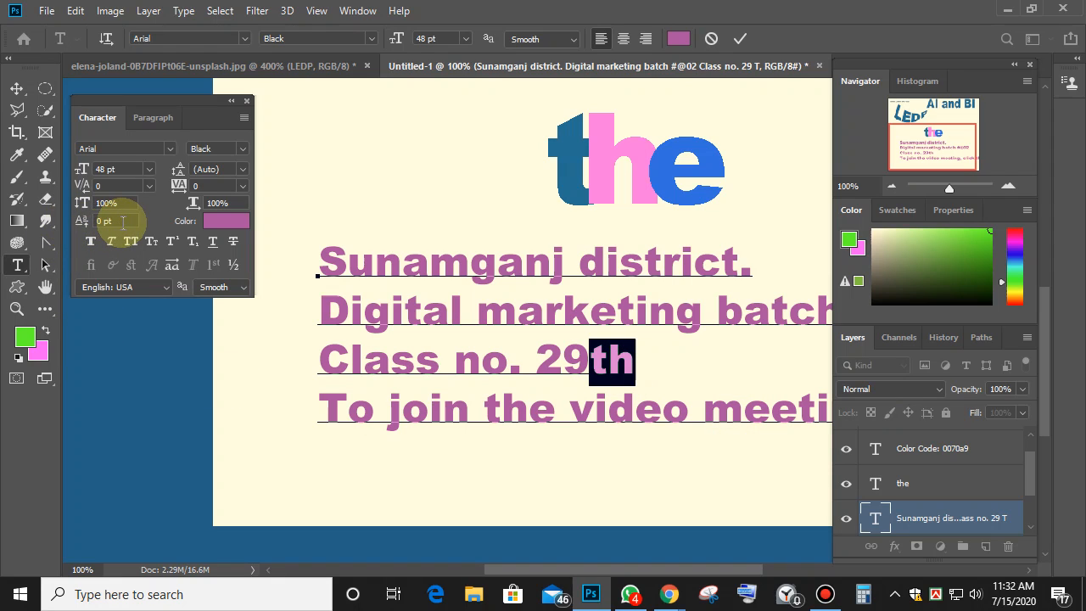
Raise the 'th' above the line using Baseline Shift.
{"action": "left_click", "coordinate": [88, 220]}
{"action": "key", "text": "Up"}
{"action": "key", "text": "Up"}
{"action": "key", "text": "Up"}
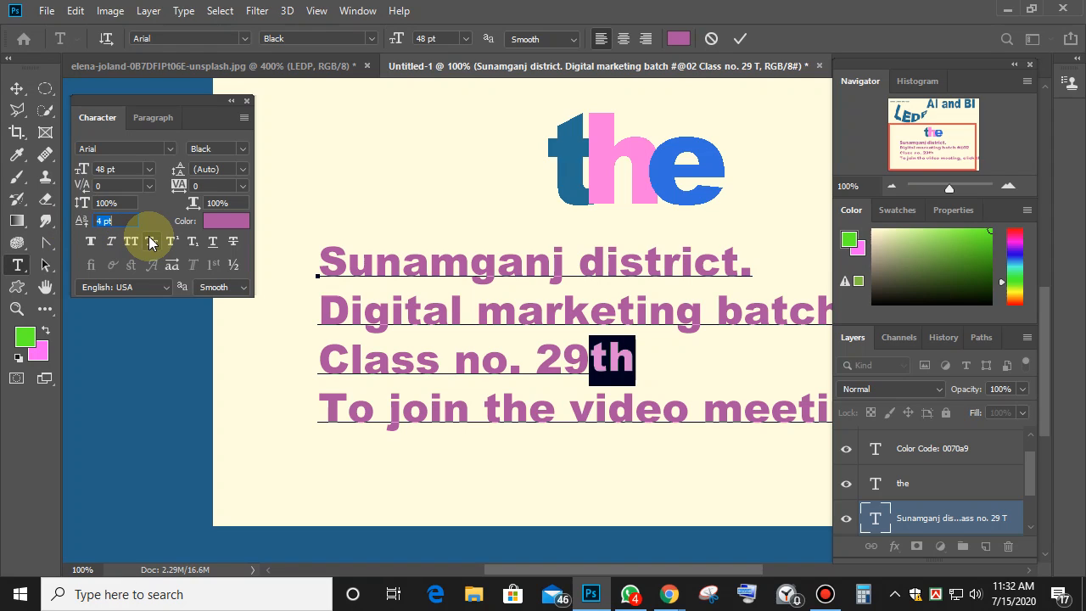
{"action": "key", "text": "Up"}
{"action": "key", "text": "Up"}
{"action": "key", "text": "Up"}
{"action": "key", "text": "Up"}
{"action": "key", "text": "Up"}
{"action": "key", "text": "Up"}
{"action": "key", "text": "Up"}
{"action": "key", "text": "Up"}
{"action": "key", "text": "Up"}
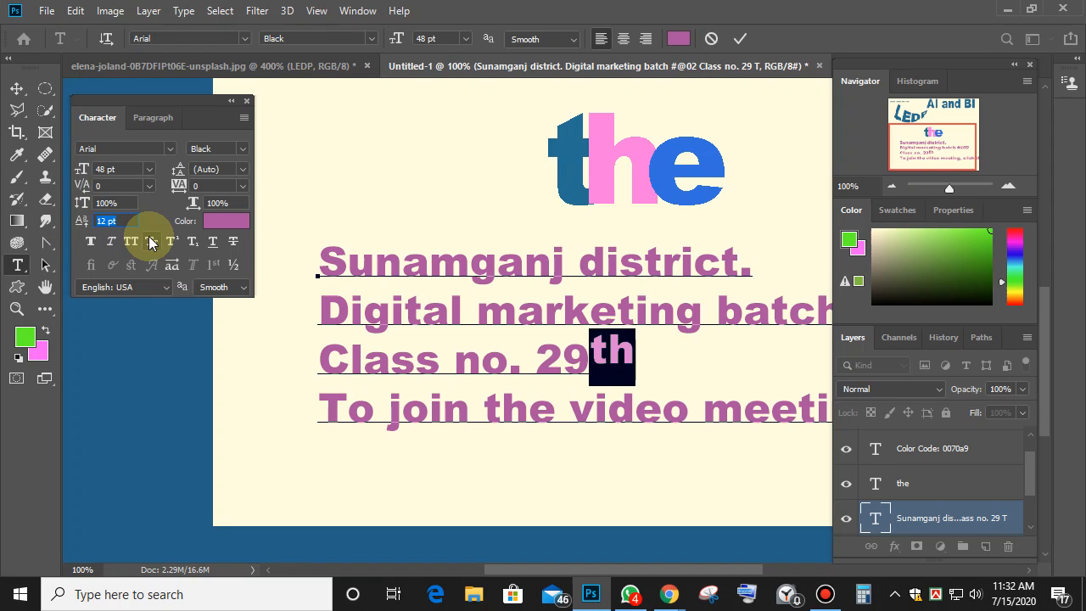
{"action": "key", "text": "Up"}
{"action": "key", "text": "Down"}
{"action": "key", "text": "Down"}
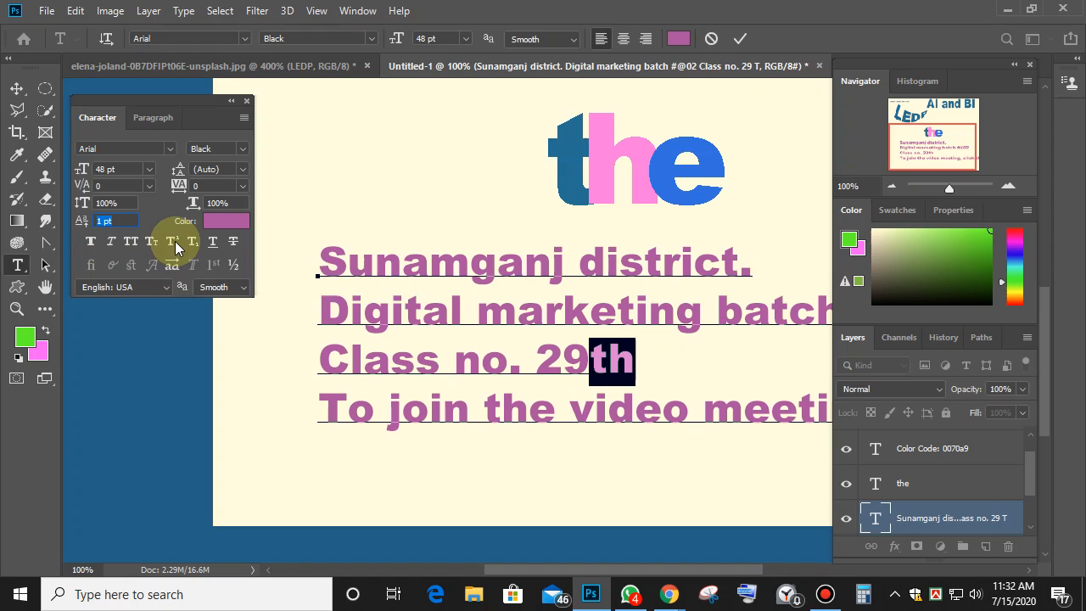
Toggle Superscript and Subscript on the 'th', leaving it normal size.
{"action": "left_click", "coordinate": [172, 241]}
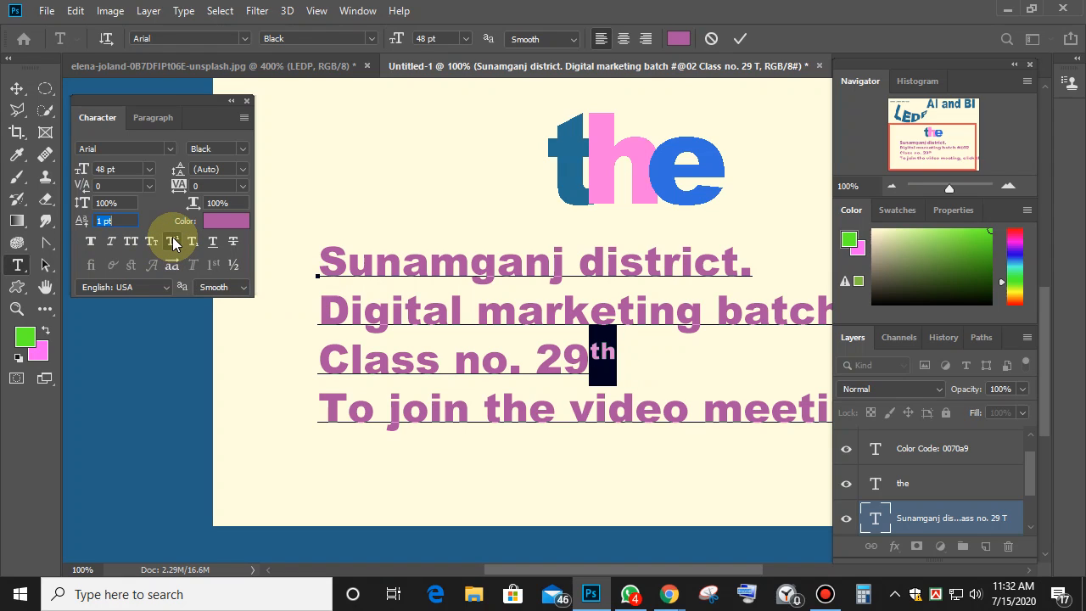
{"action": "left_click", "coordinate": [173, 242]}
{"action": "left_click", "coordinate": [194, 242]}
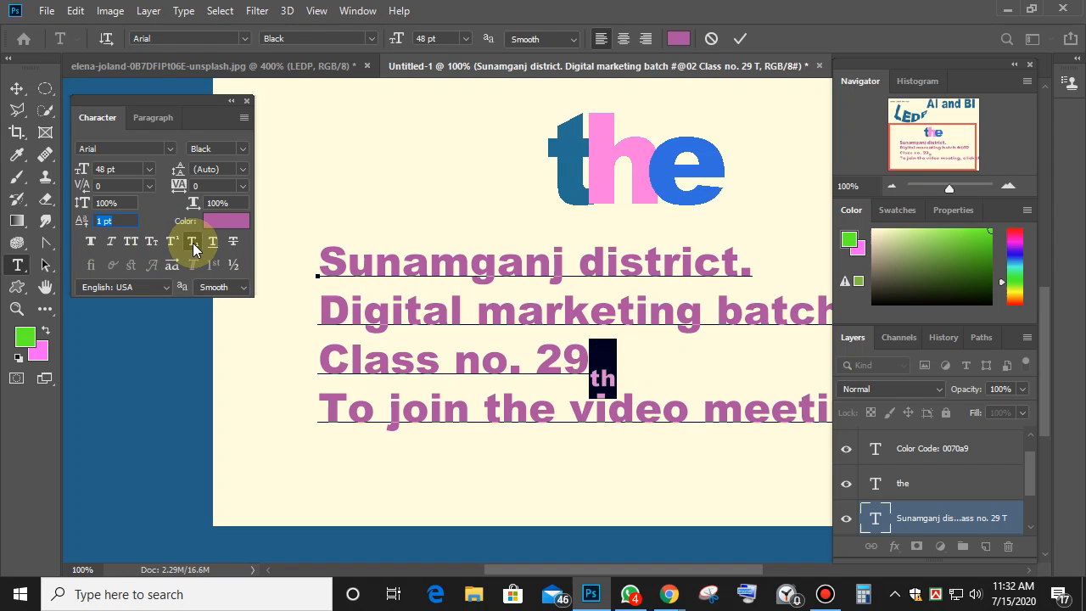
{"action": "left_click", "coordinate": [193, 243]}
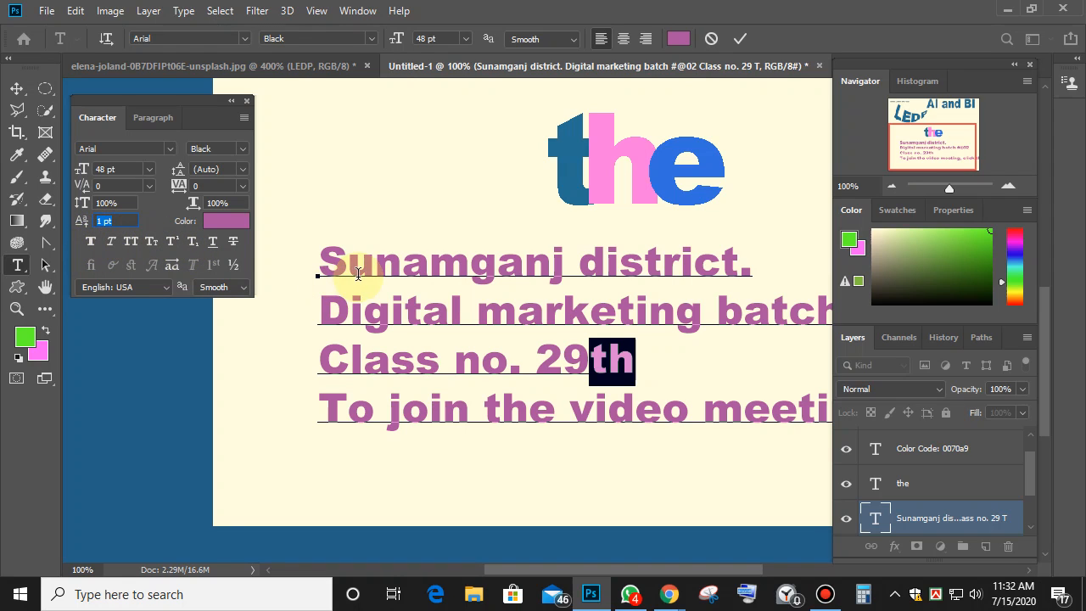
Try Faux Bold and Faux Italic on the first line, then remove both.
{"action": "left_click_drag", "start_coordinate": [319, 265], "coordinate": [758, 265]}
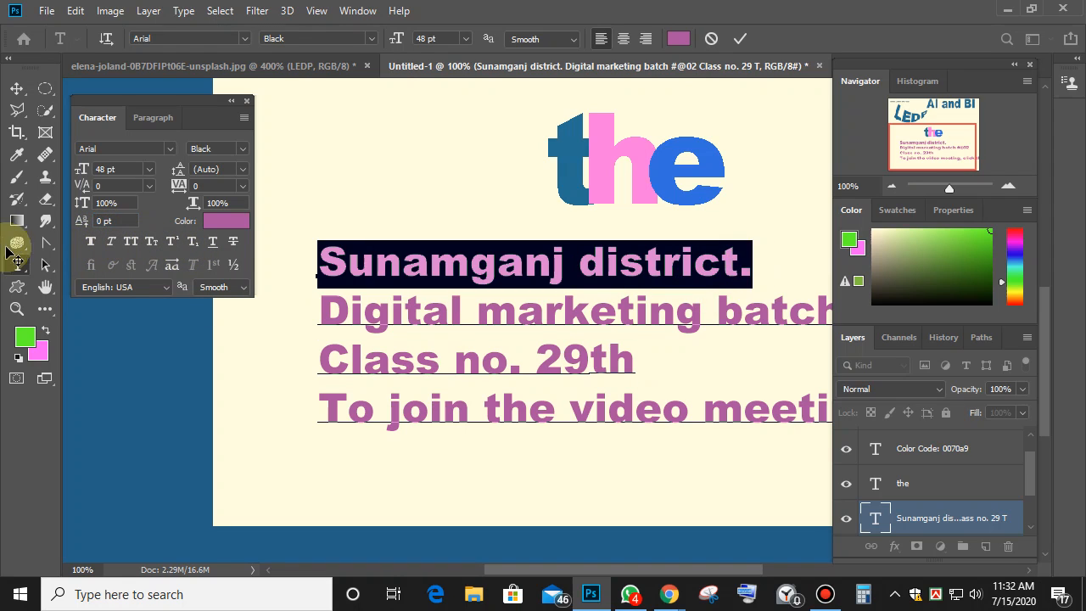
{"action": "left_click", "coordinate": [89, 241]}
{"action": "left_click", "coordinate": [89, 240]}
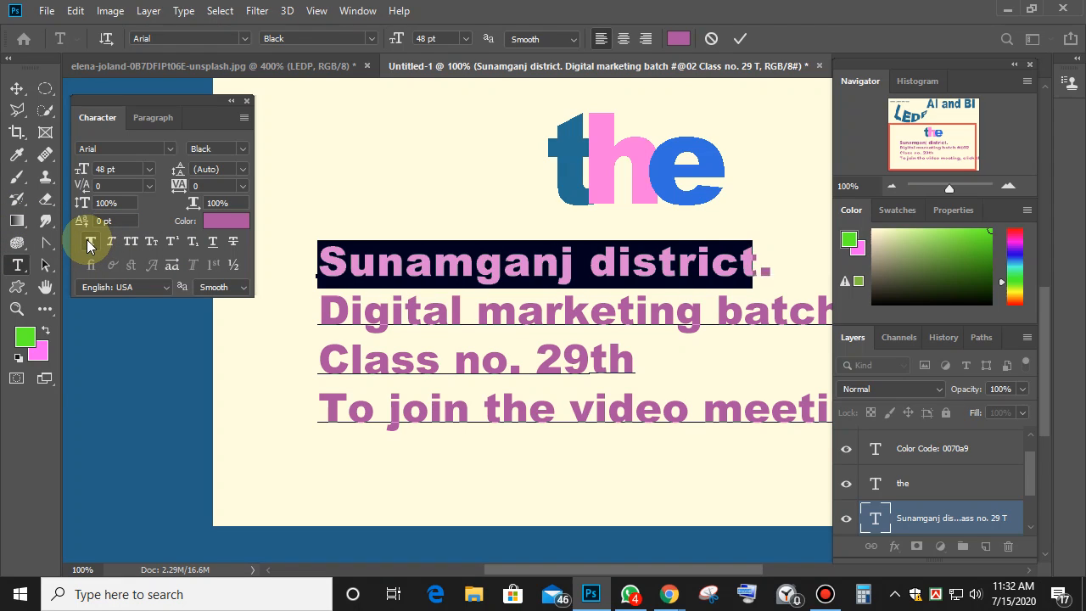
{"action": "left_click", "coordinate": [111, 241]}
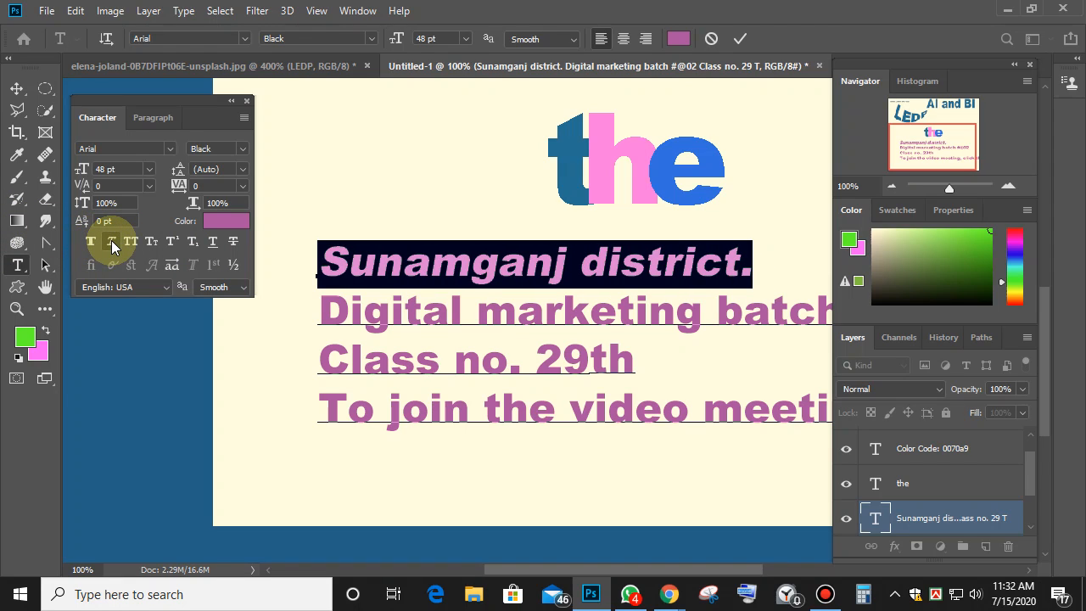
{"action": "left_click", "coordinate": [111, 241]}
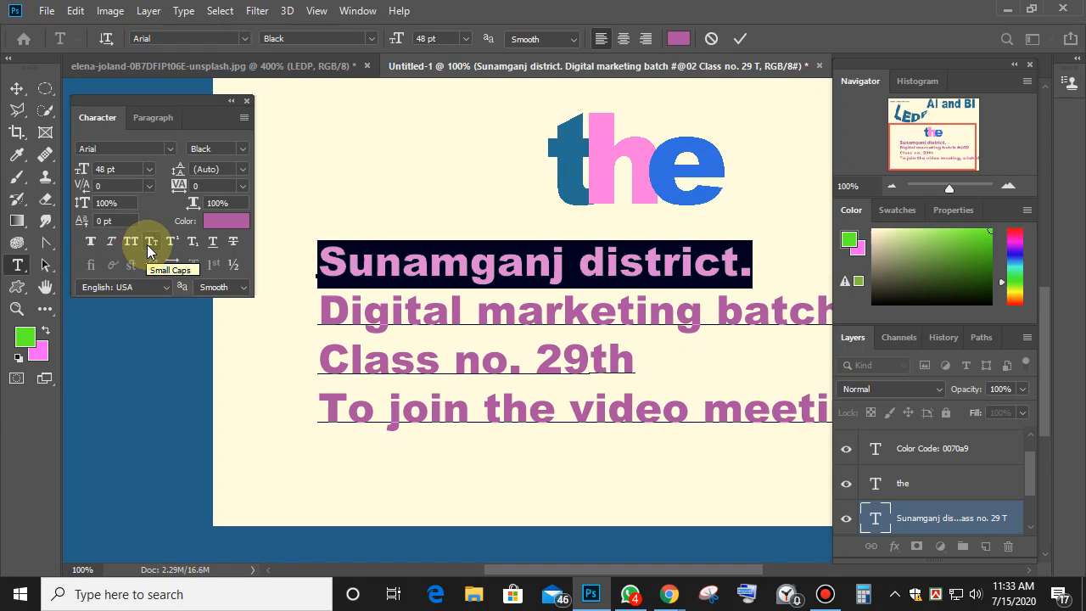
Try All Caps and Small Caps on the whole paragraph, returning it to mixed case.
{"action": "left_click", "coordinate": [592, 316]}
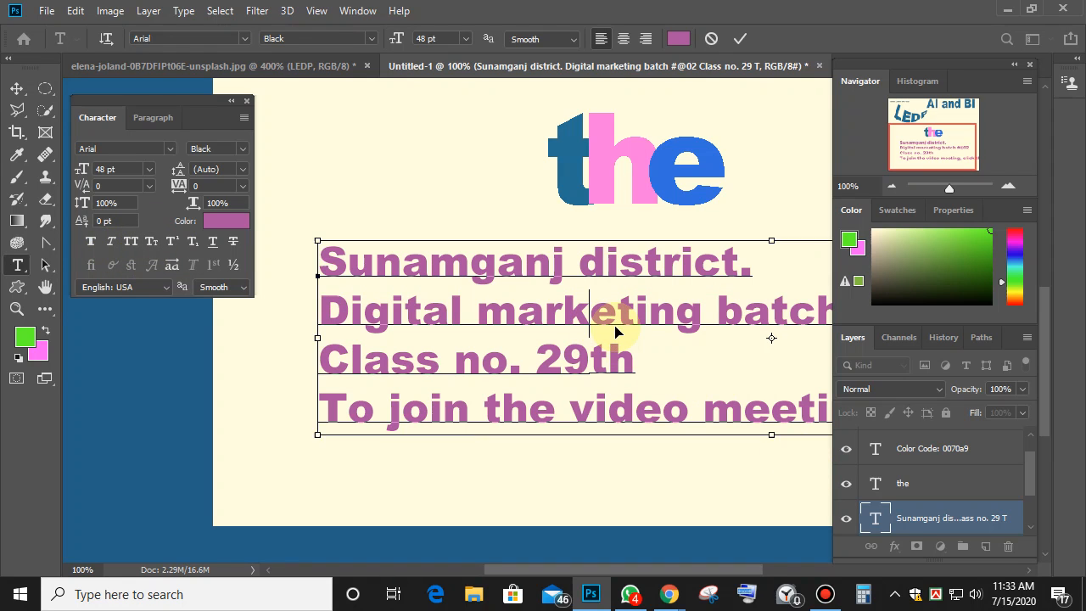
{"action": "key", "text": "ctrl+minus"}
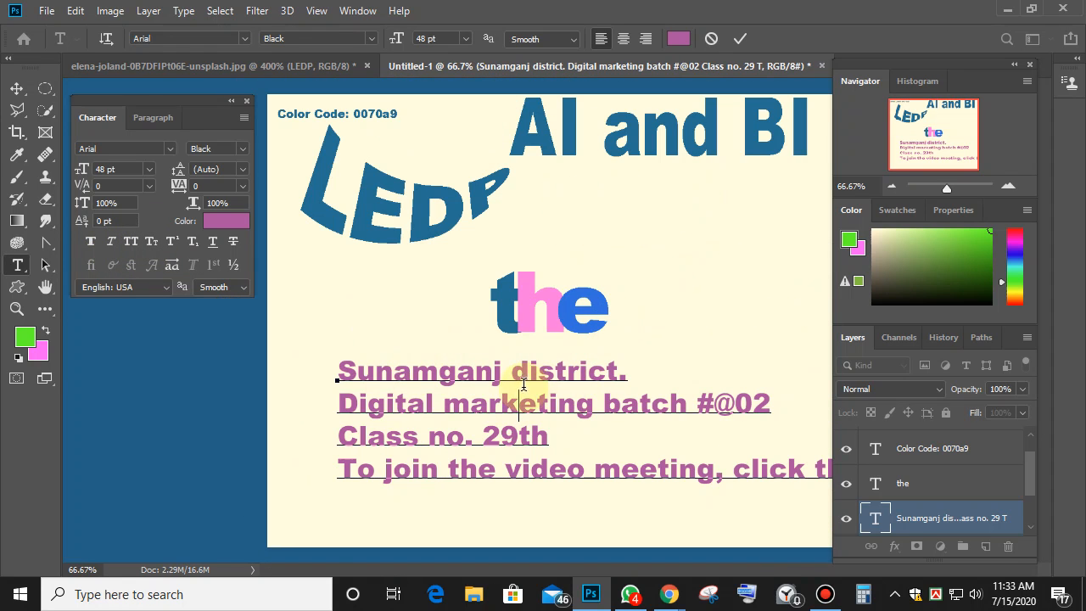
{"action": "key", "text": "ctrl+a"}
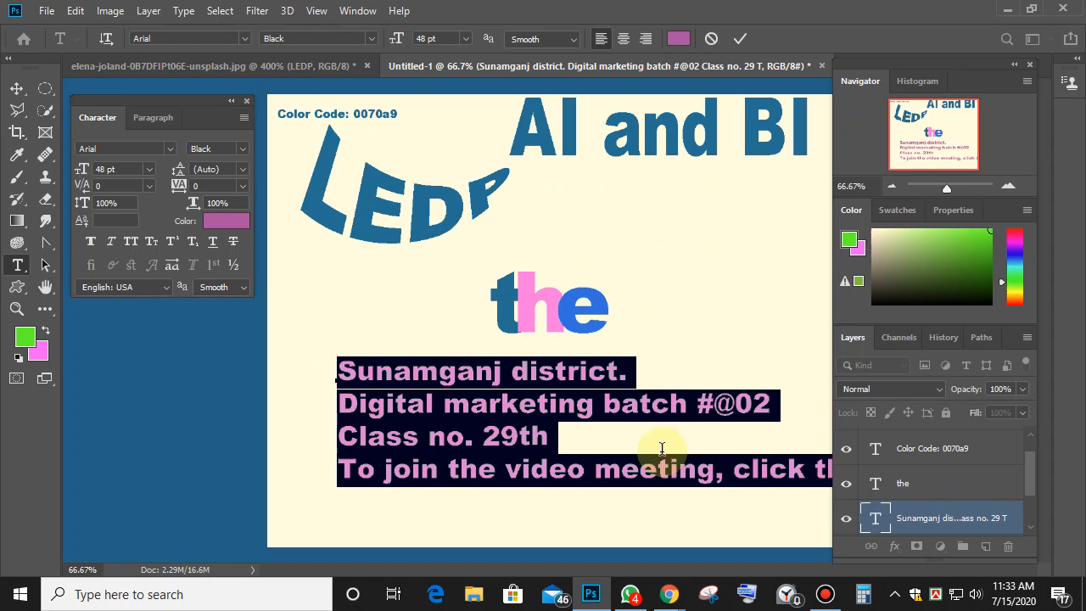
{"action": "left_click", "coordinate": [135, 243]}
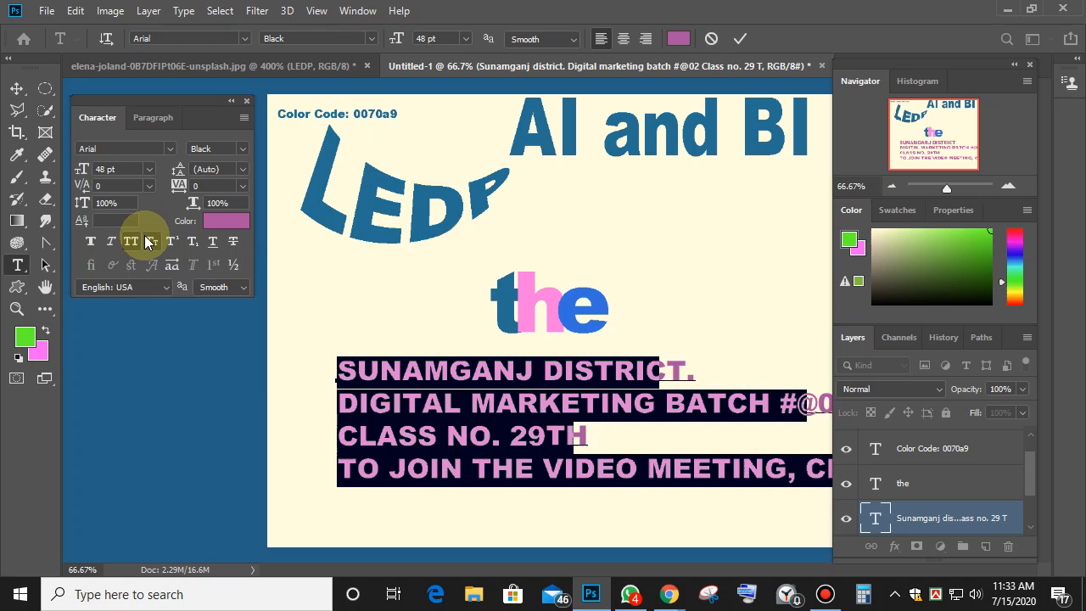
{"action": "left_click", "coordinate": [149, 242]}
{"action": "left_click", "coordinate": [150, 241]}
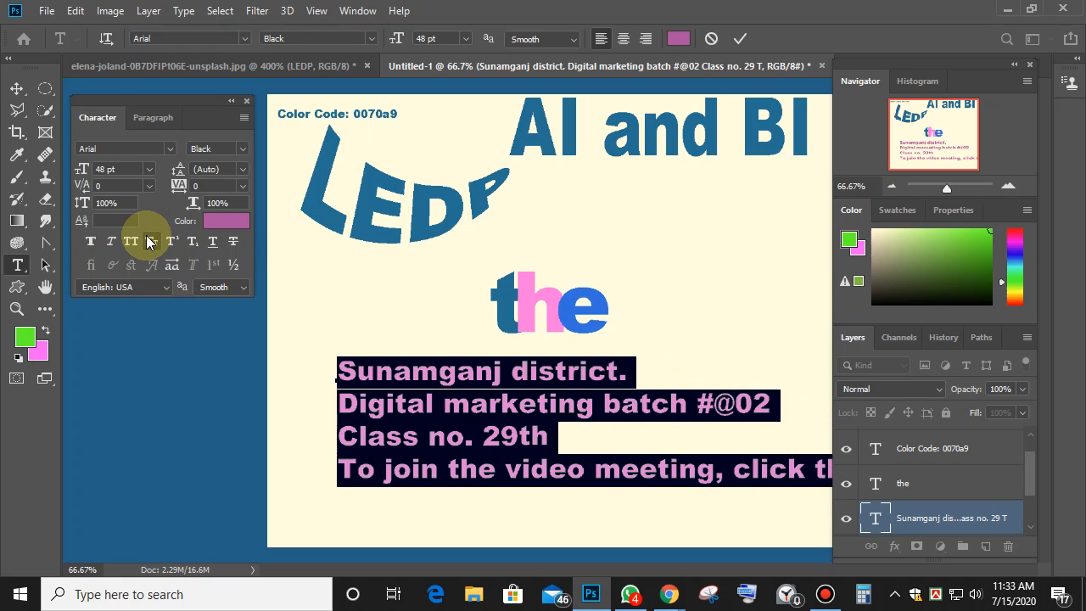
{"action": "left_click", "coordinate": [150, 241]}
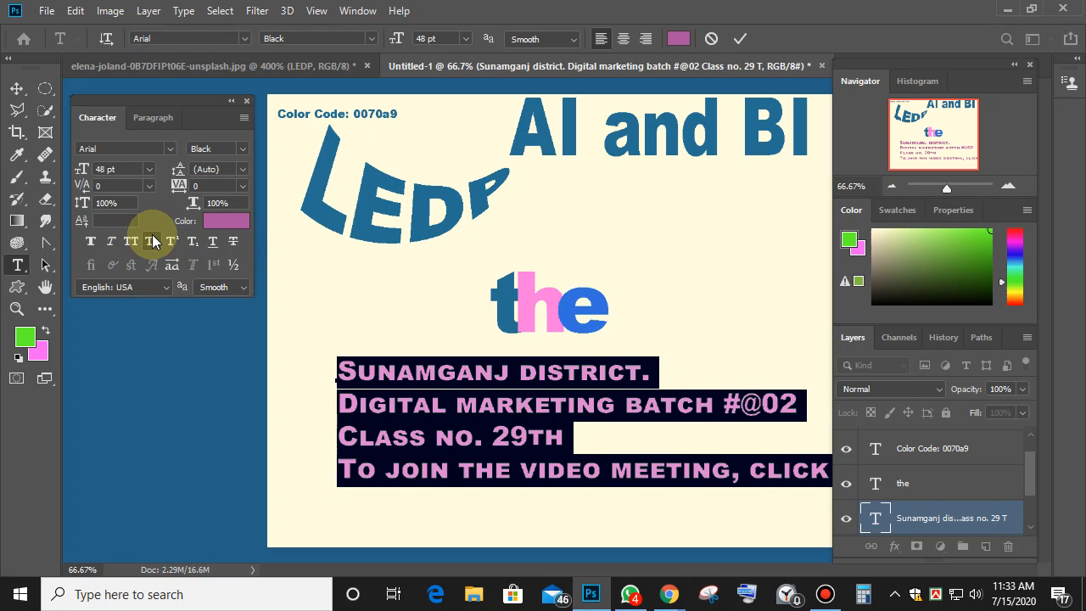
{"action": "left_click", "coordinate": [152, 238]}
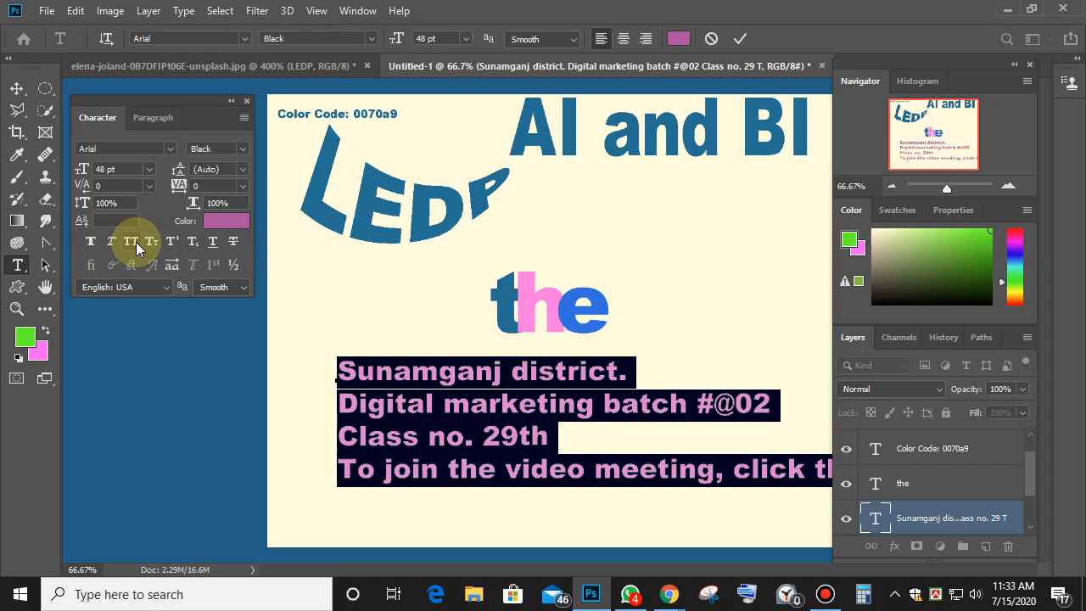
{"action": "left_click", "coordinate": [130, 240]}
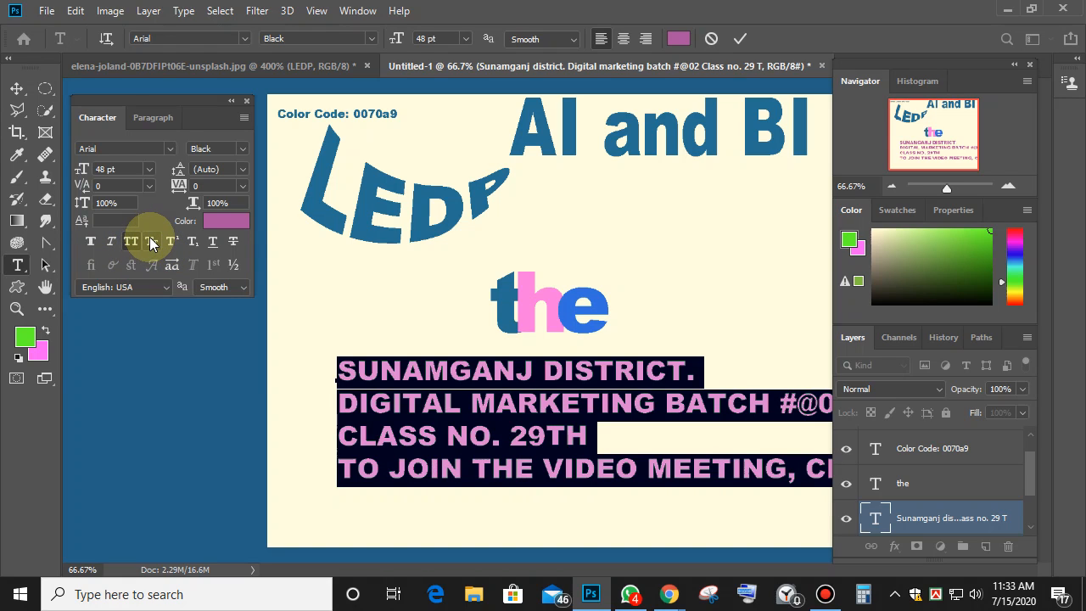
{"action": "left_click", "coordinate": [129, 241]}
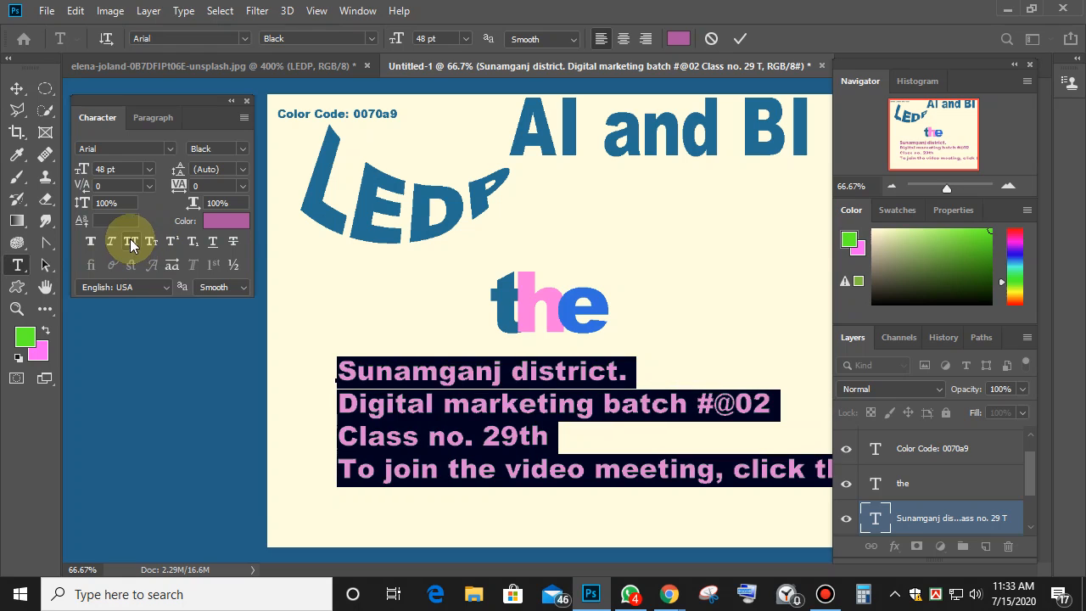
{"action": "left_click", "coordinate": [533, 371]}
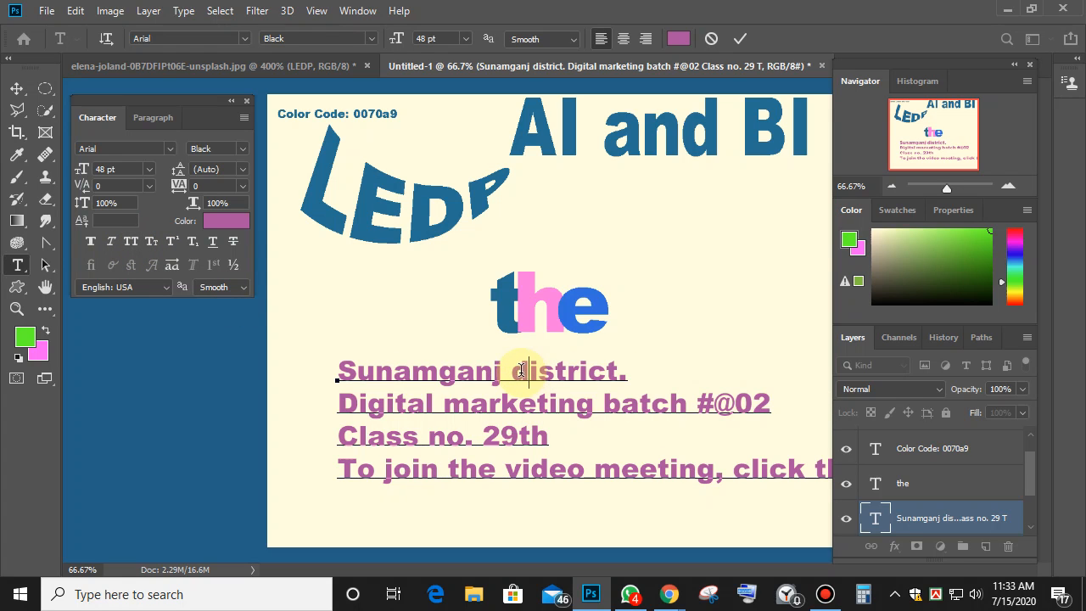
Replace the first letters with capital 'D' in District and 'B' in Batch.
{"action": "left_click_drag", "start_coordinate": [512, 372], "coordinate": [529, 374]}
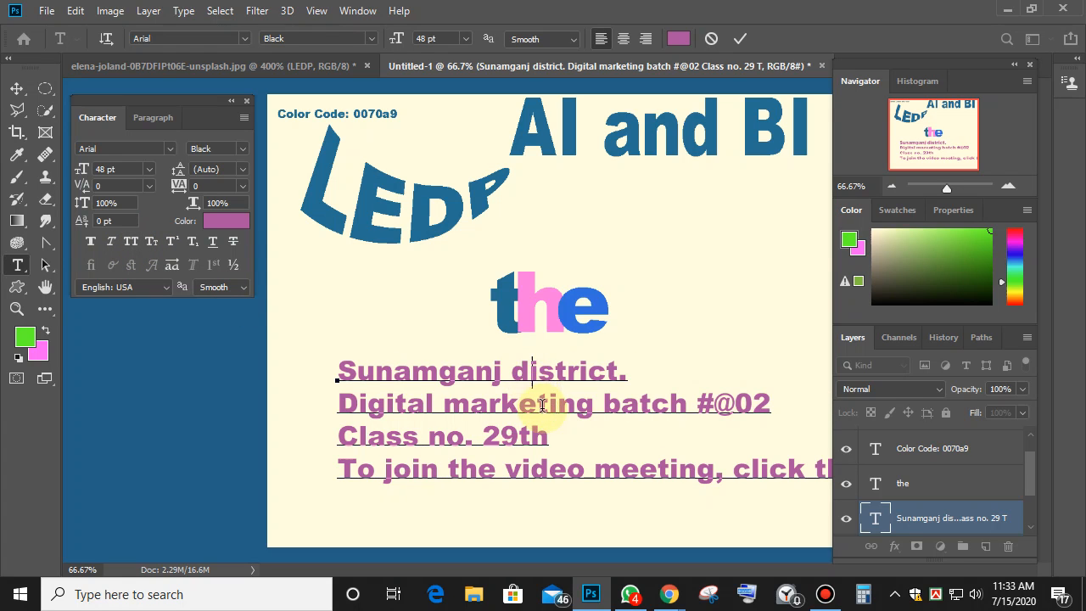
{"action": "type", "text": "D"}
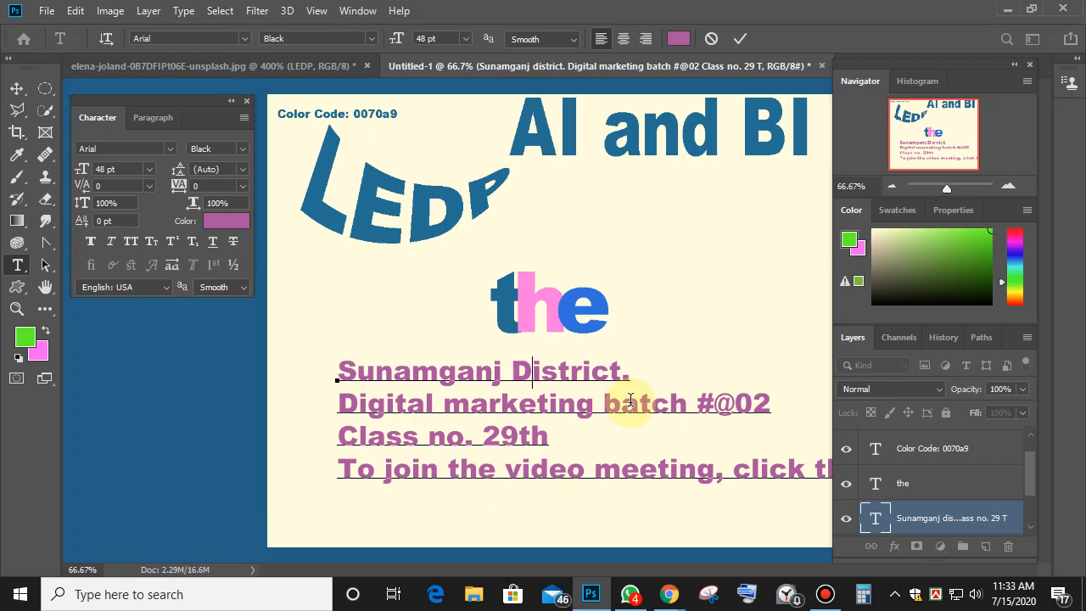
{"action": "left_click_drag", "start_coordinate": [622, 405], "coordinate": [603, 405]}
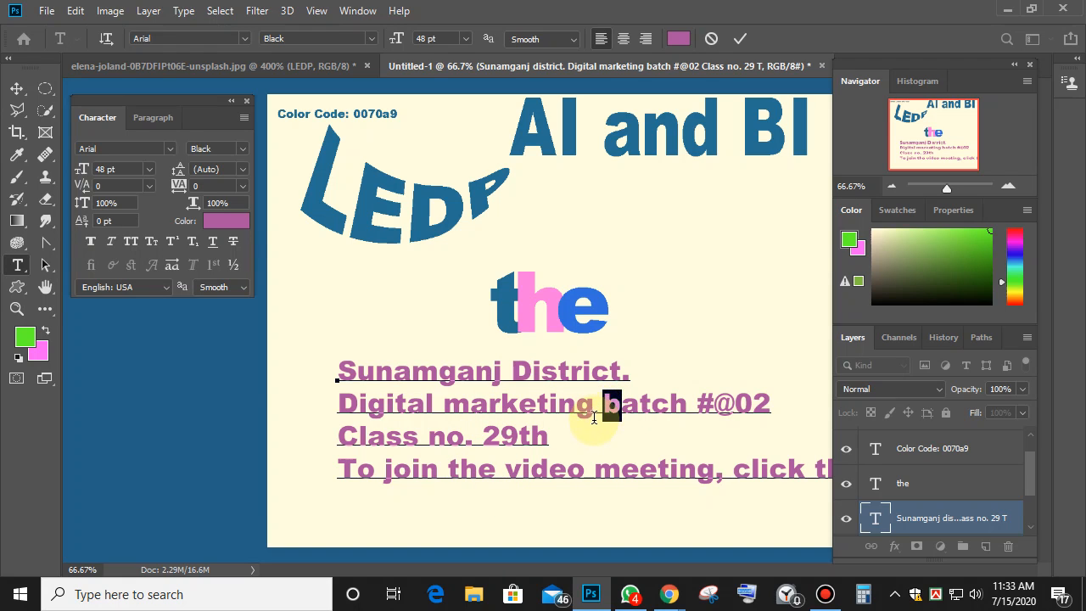
{"action": "type", "text": "B"}
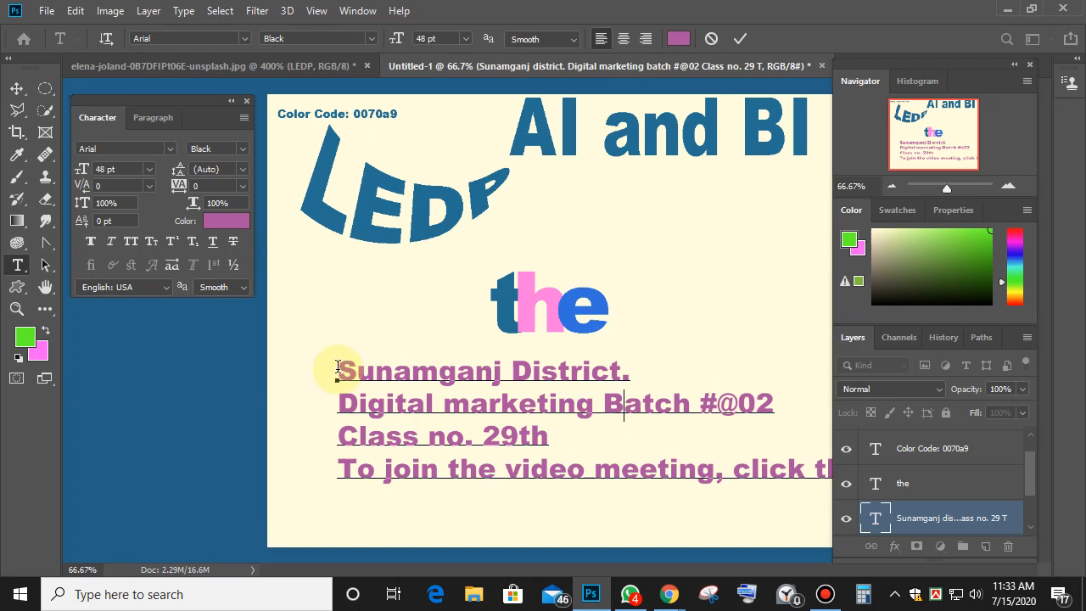
{"action": "left_click_drag", "start_coordinate": [337, 373], "coordinate": [776, 396]}
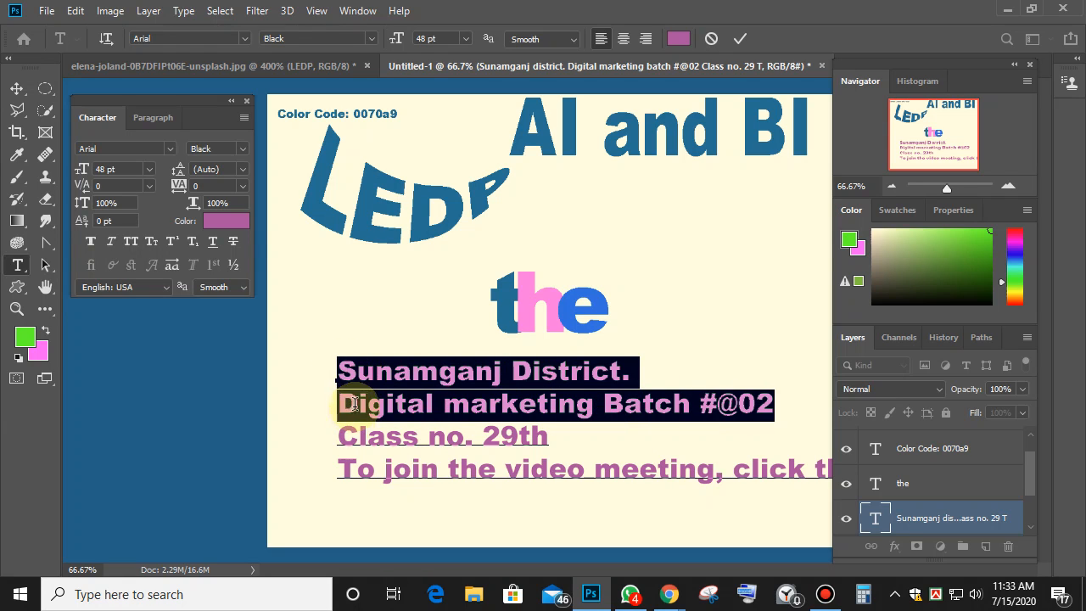
Apply Small Caps to the 'Sunamganj District' and 'Digital marketing Batch' lines.
{"action": "left_click", "coordinate": [154, 241]}
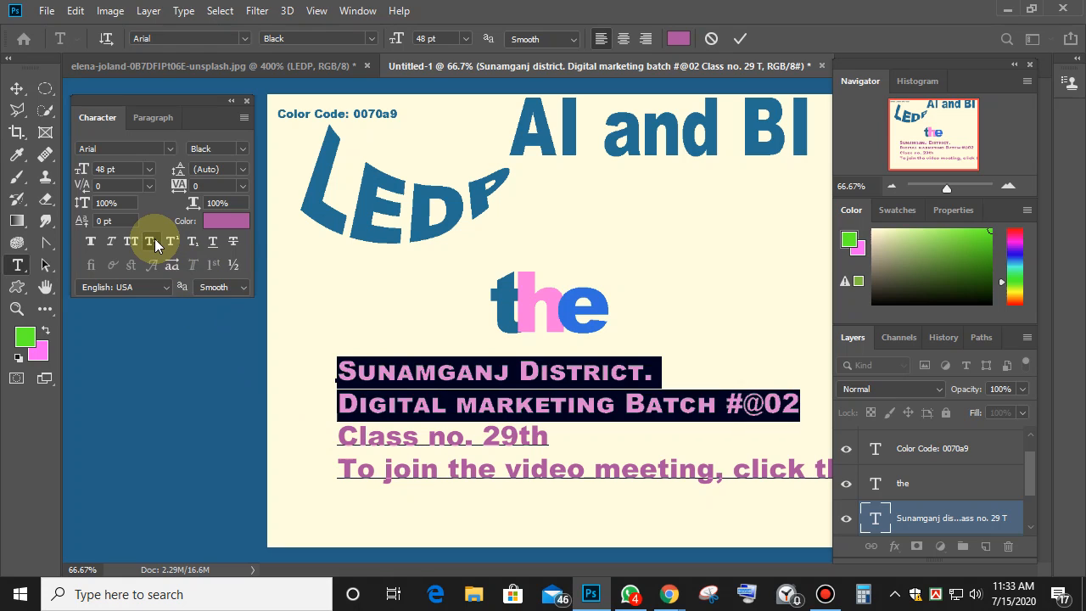
{"action": "left_click", "coordinate": [683, 437]}
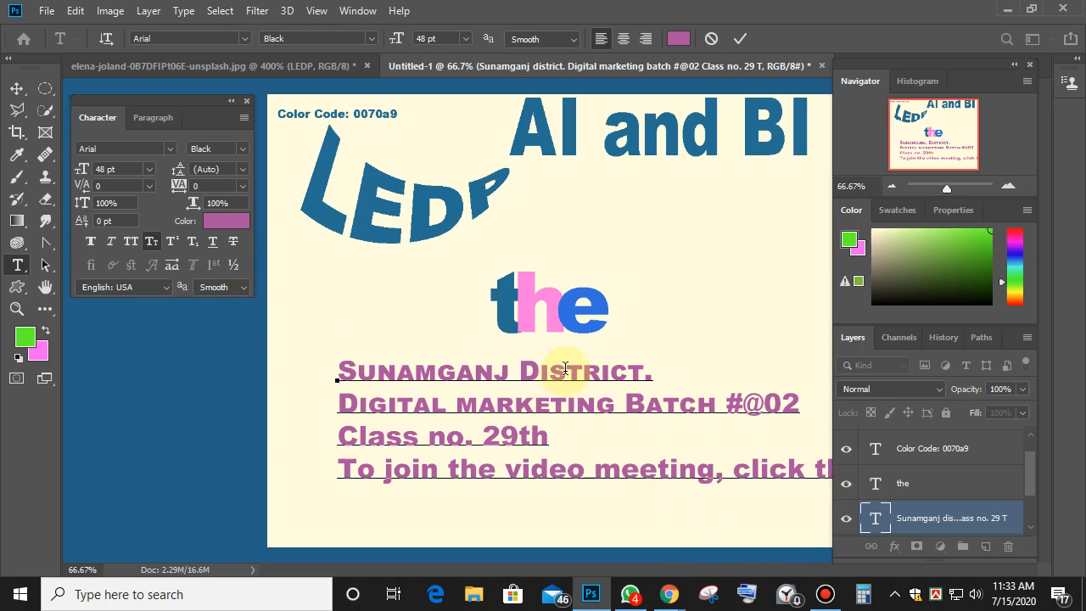
{"action": "left_click", "coordinate": [529, 371]}
{"action": "left_click_drag", "start_coordinate": [530, 371], "coordinate": [525, 371]}
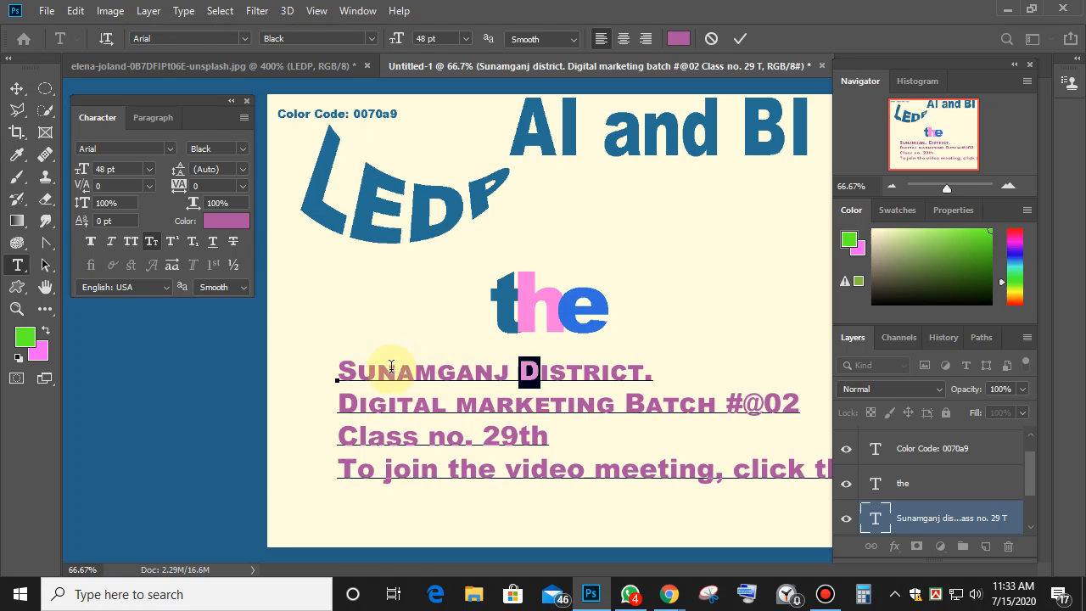
{"action": "left_click_drag", "start_coordinate": [339, 371], "coordinate": [807, 408]}
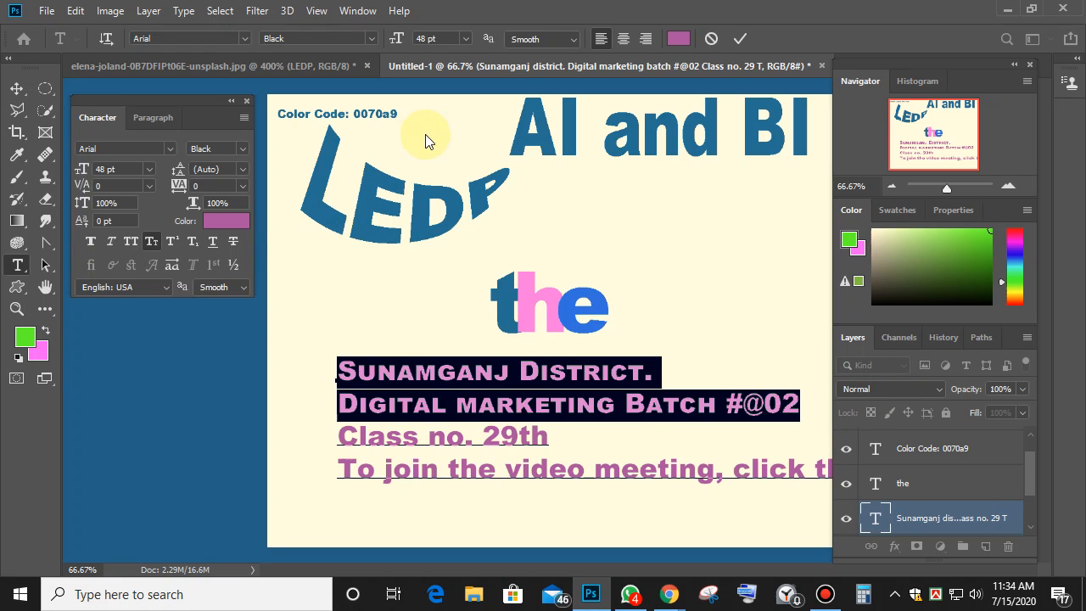
{"action": "left_click", "coordinate": [644, 373]}
{"action": "left_click_drag", "start_coordinate": [637, 376], "coordinate": [527, 365]}
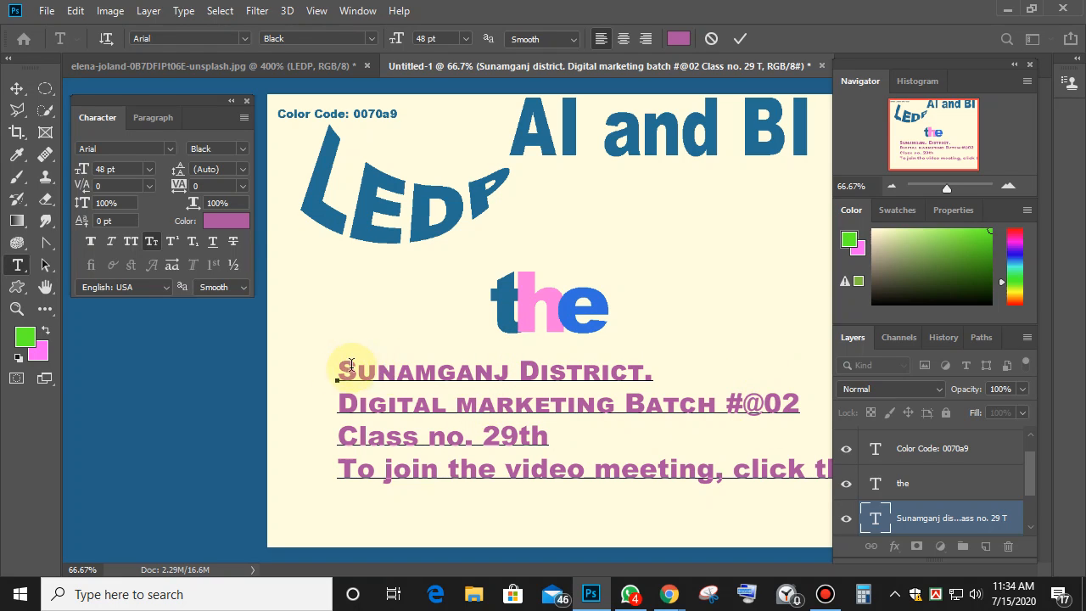
{"action": "left_click_drag", "start_coordinate": [338, 373], "coordinate": [730, 507]}
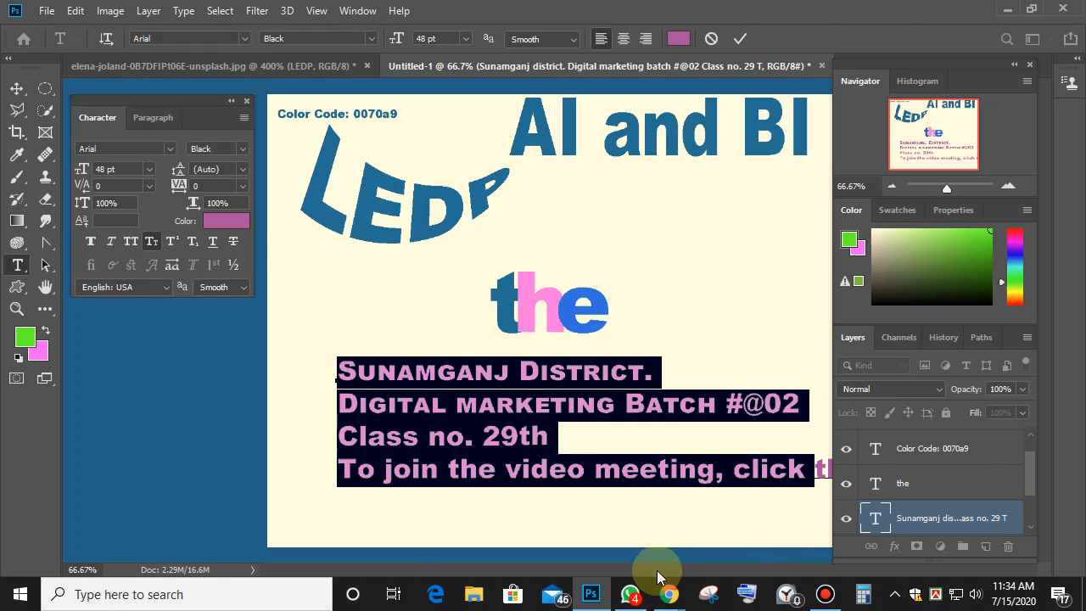
In a new Chrome tab, search Google for 'leading university'.
{"action": "mouse_move", "coordinate": [667, 592]}
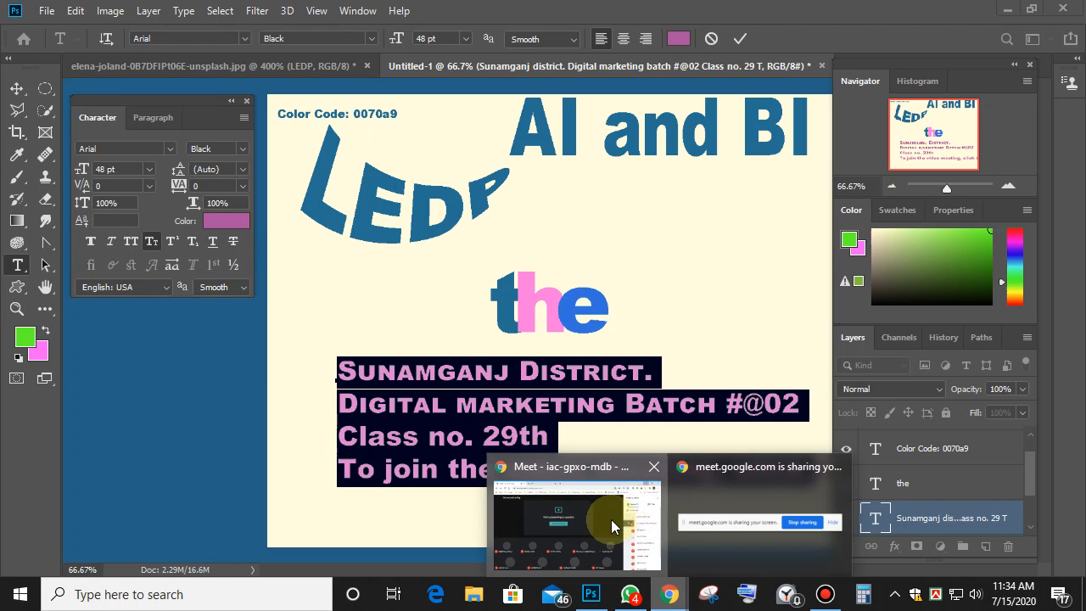
{"action": "left_click", "coordinate": [611, 519]}
{"action": "left_click", "coordinate": [303, 10]}
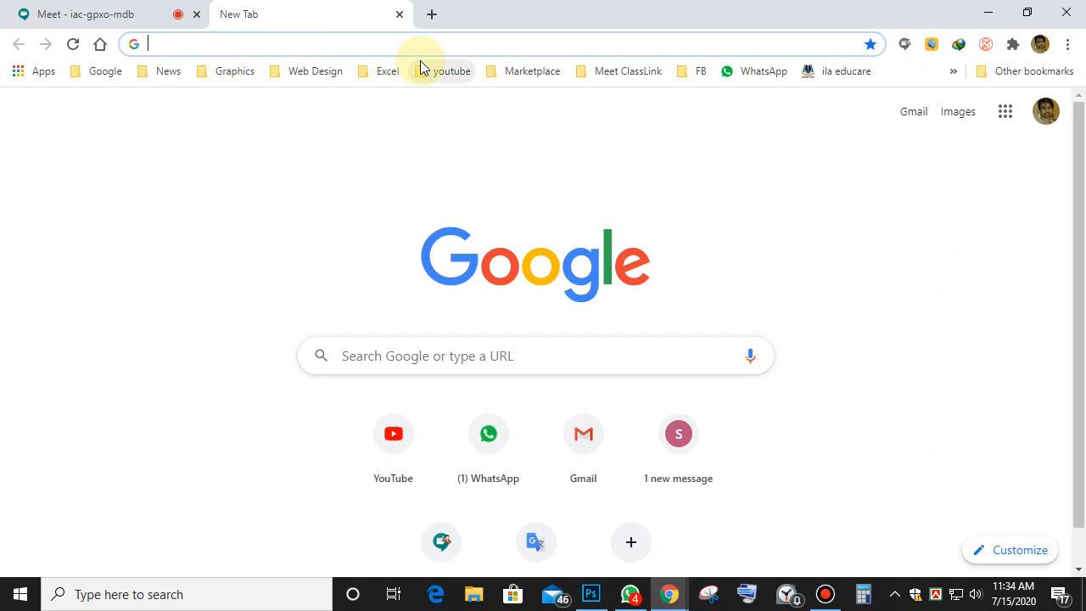
{"action": "type", "text": "leadi"}
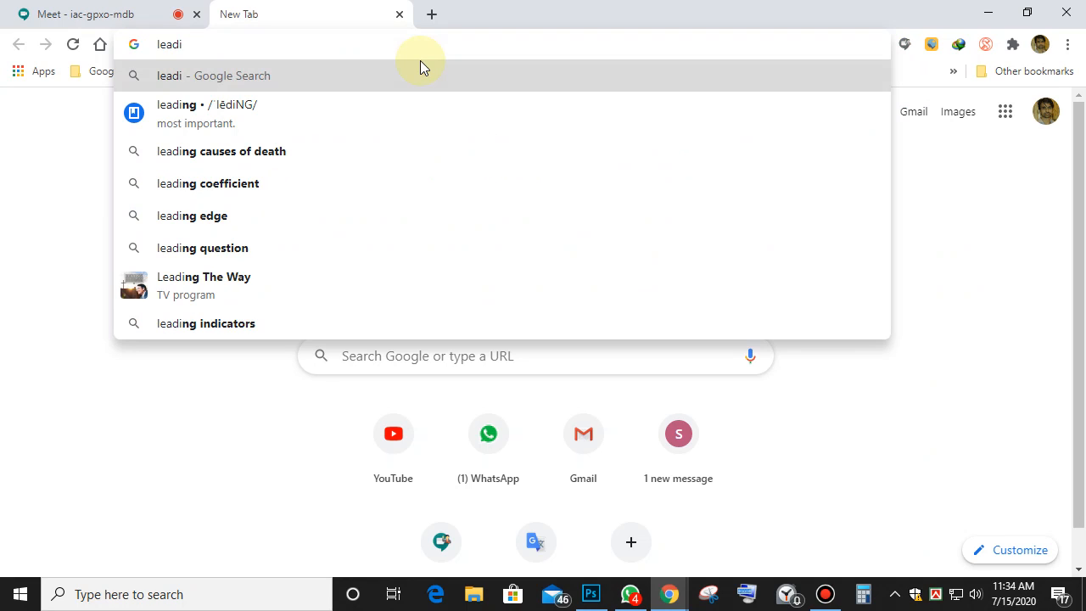
{"action": "type", "text": "ng "}
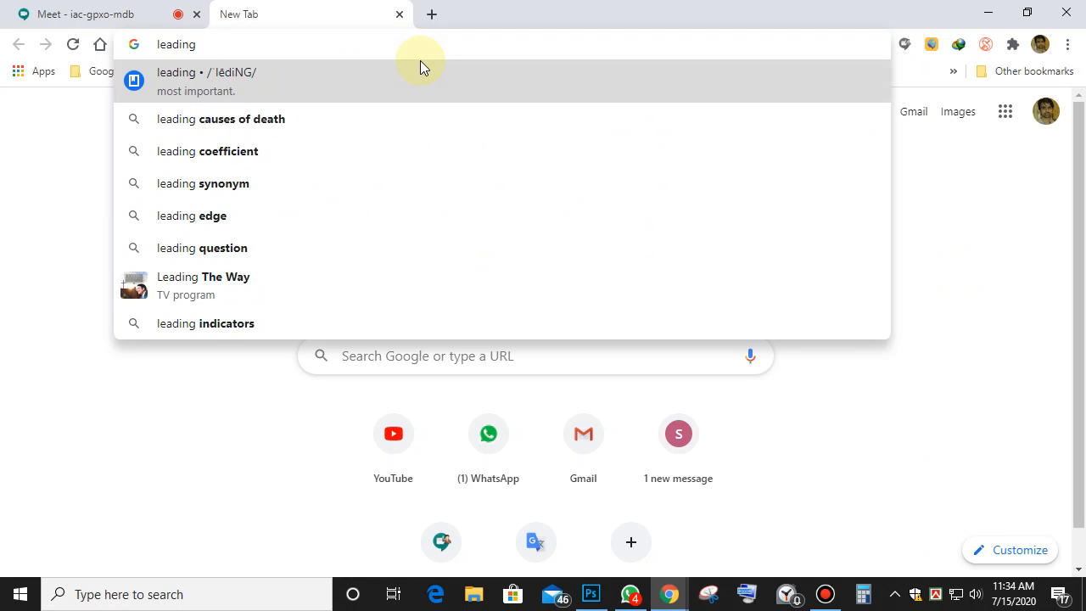
{"action": "type", "text": "u"}
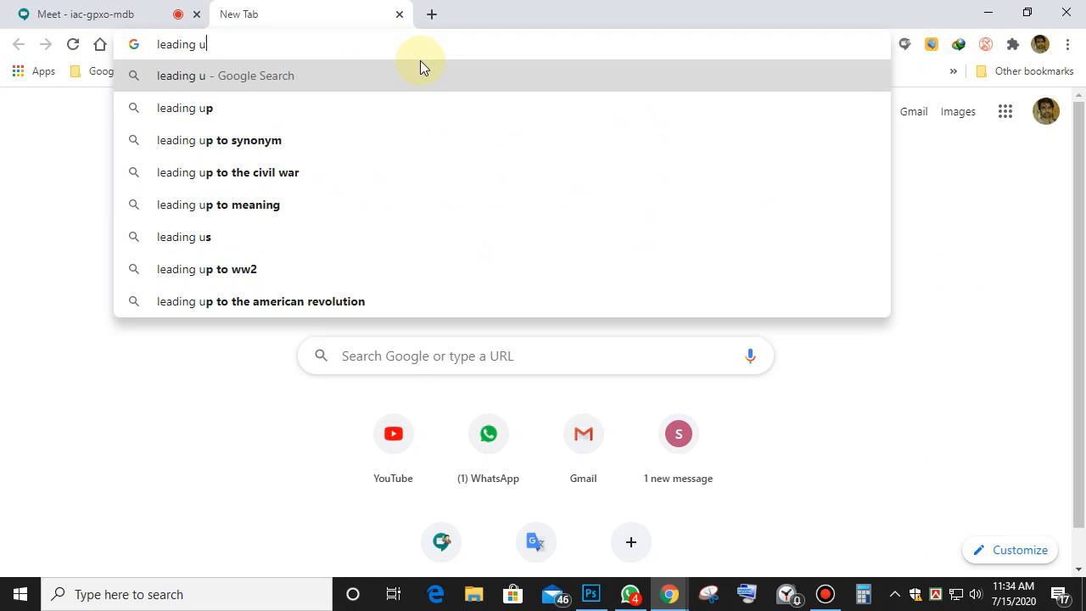
{"action": "type", "text": "ni"}
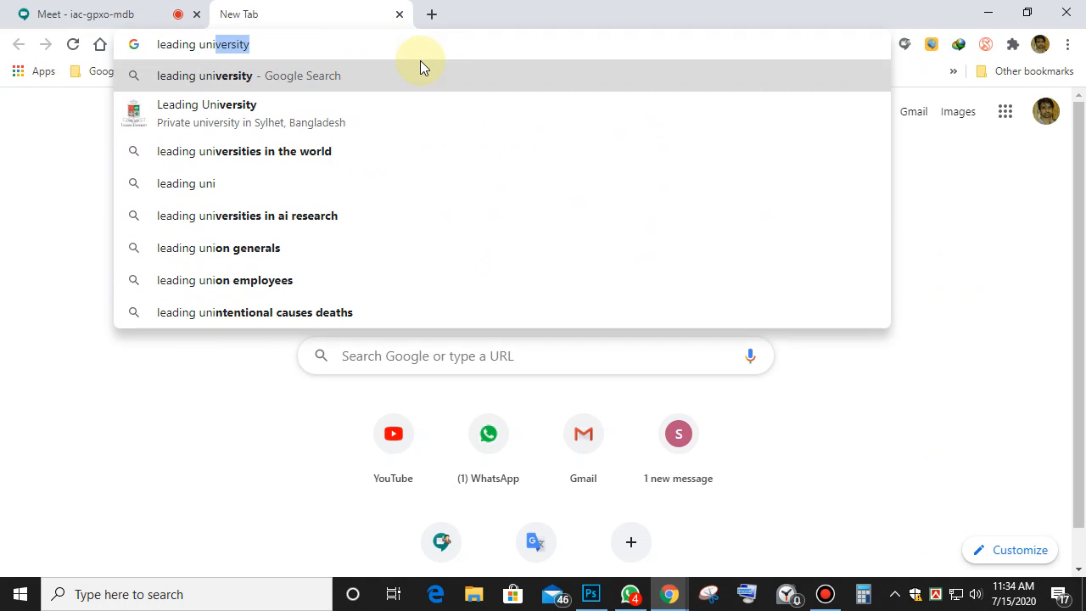
{"action": "left_click", "coordinate": [230, 114]}
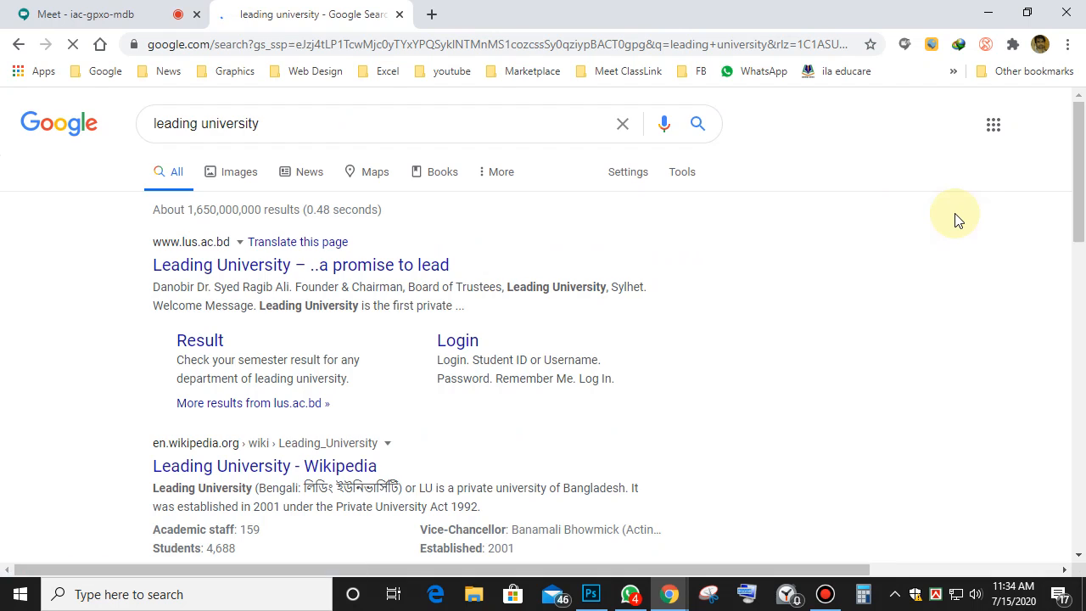
Browse the image results, preview the Leading University logo, then minimize Chrome.
{"action": "left_click", "coordinate": [260, 173]}
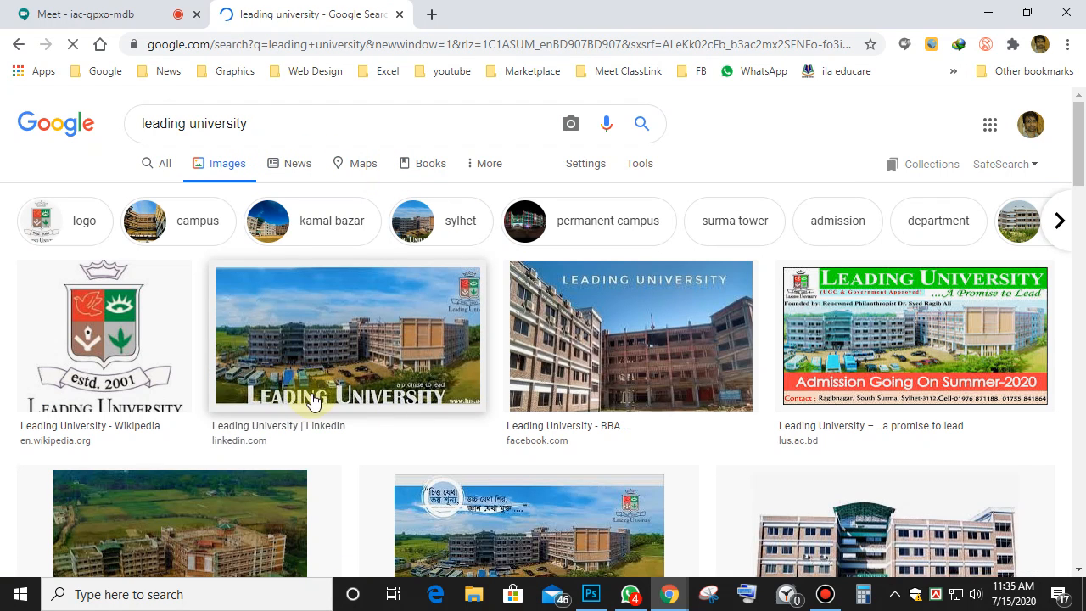
{"action": "scroll", "coordinate": [725, 430], "scroll_direction": "down", "scroll_amount": 3}
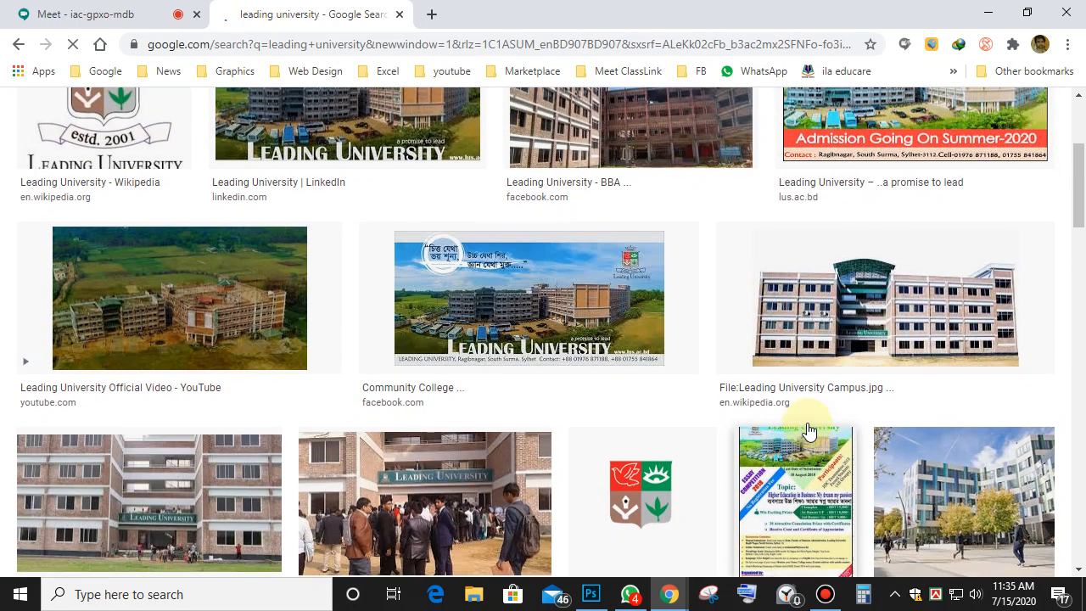
{"action": "scroll", "coordinate": [976, 339], "scroll_direction": "up", "scroll_amount": 2}
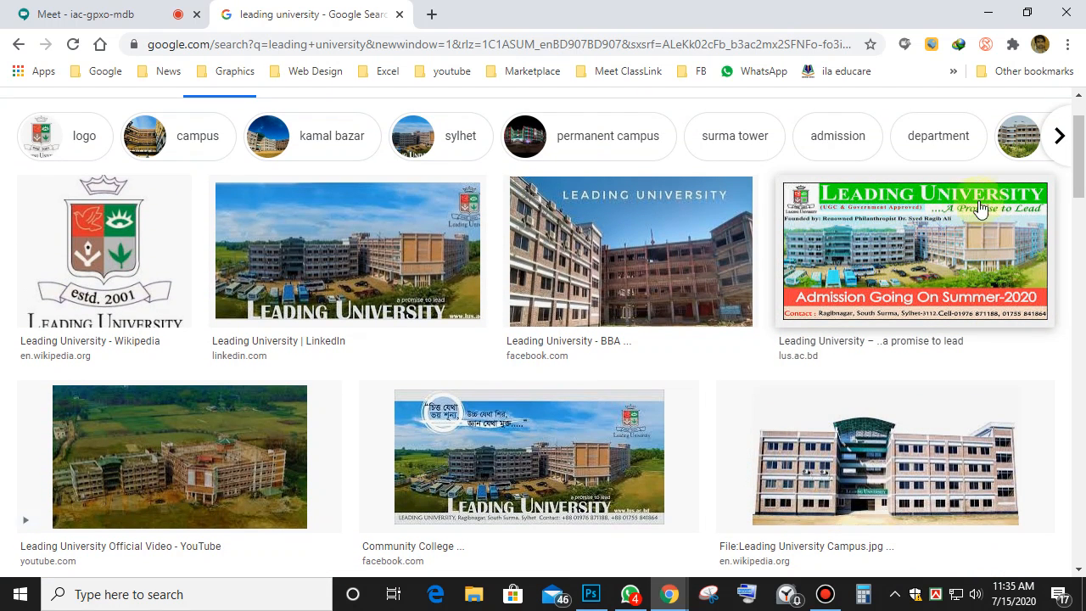
{"action": "left_click", "coordinate": [255, 312]}
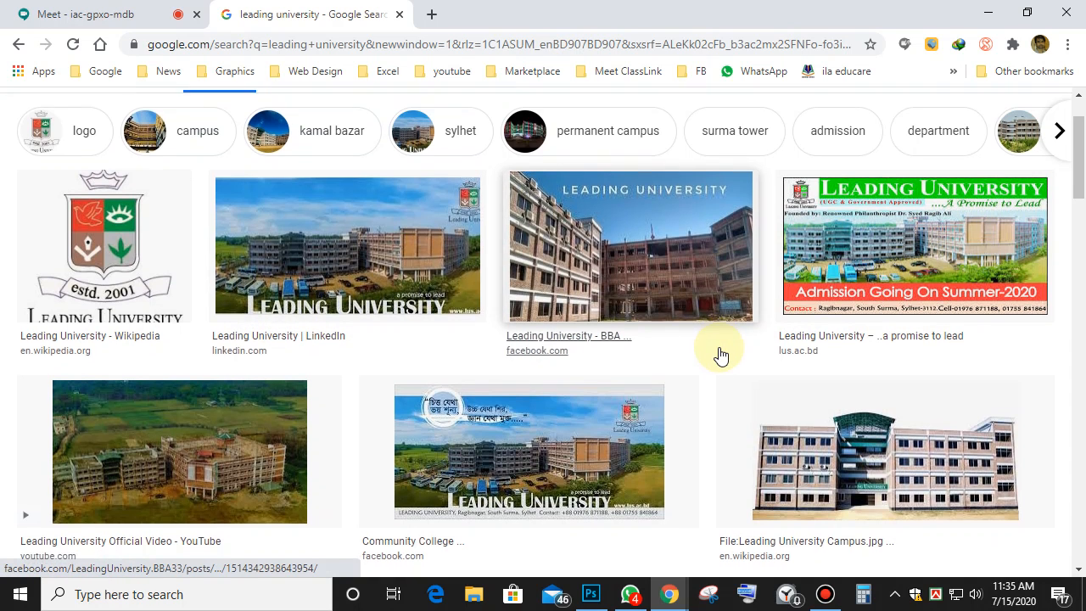
{"action": "scroll", "coordinate": [718, 357], "scroll_direction": "down", "scroll_amount": 1}
{"action": "left_click", "coordinate": [100, 185]}
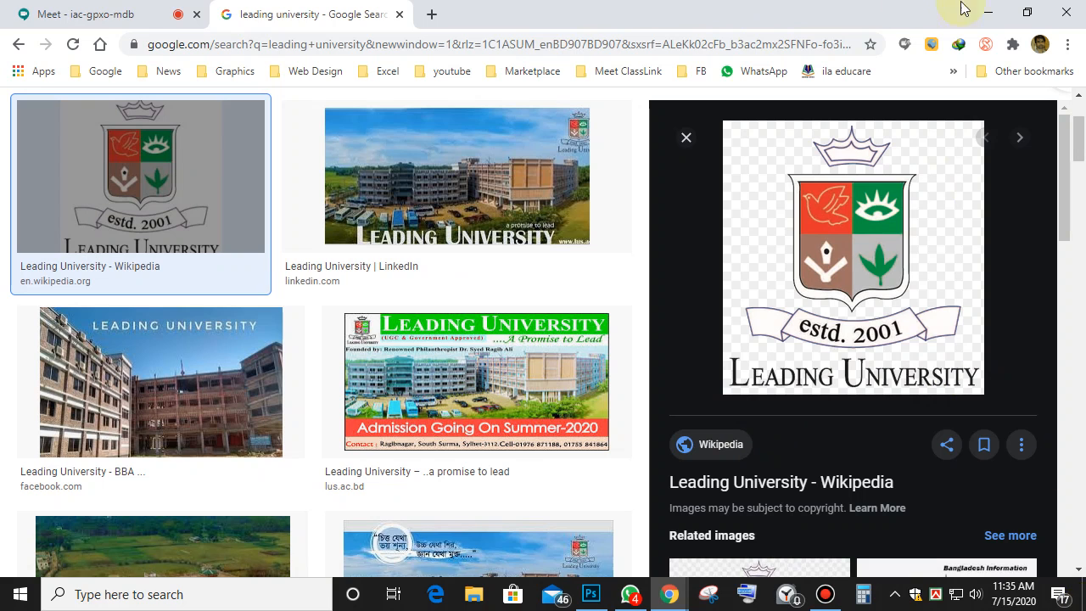
{"action": "left_click", "coordinate": [989, 11]}
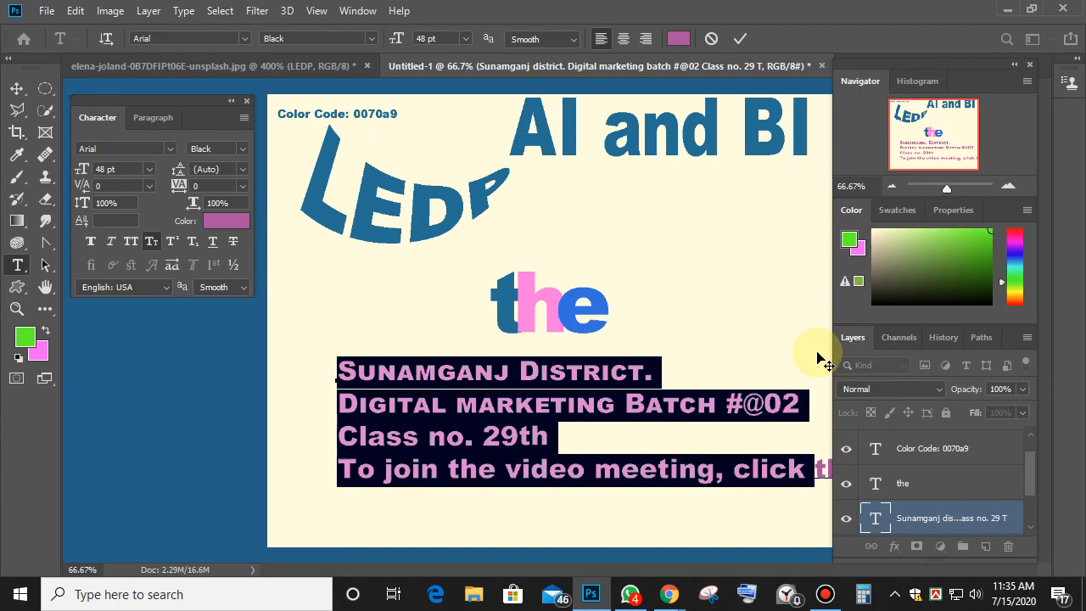
Turn off Small Caps on the text lines, leaving them without underline.
{"action": "left_click", "coordinate": [152, 241]}
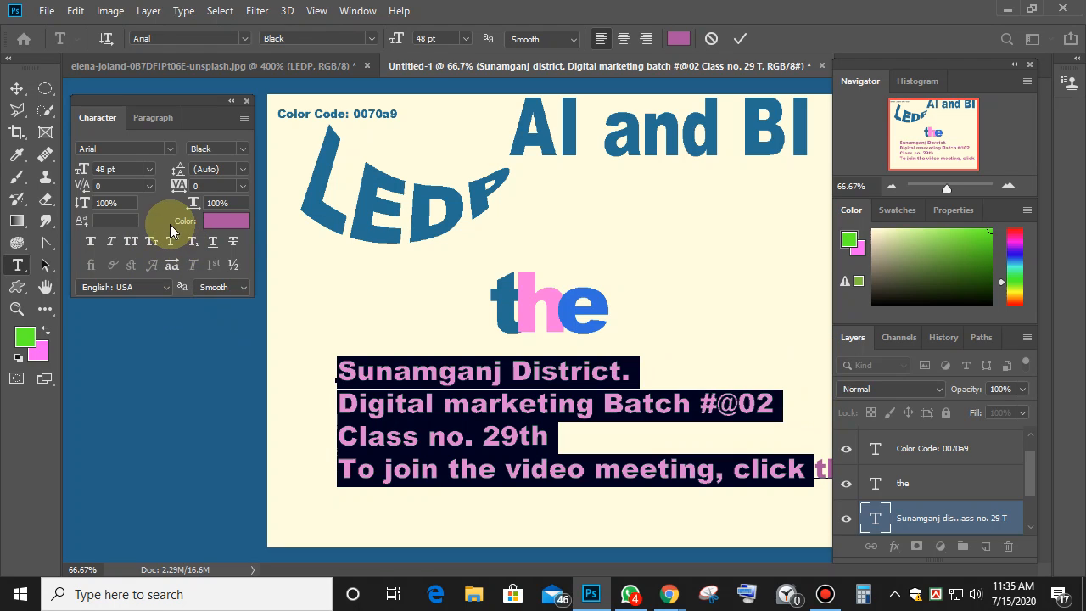
{"action": "left_click", "coordinate": [214, 241]}
{"action": "left_click", "coordinate": [214, 242]}
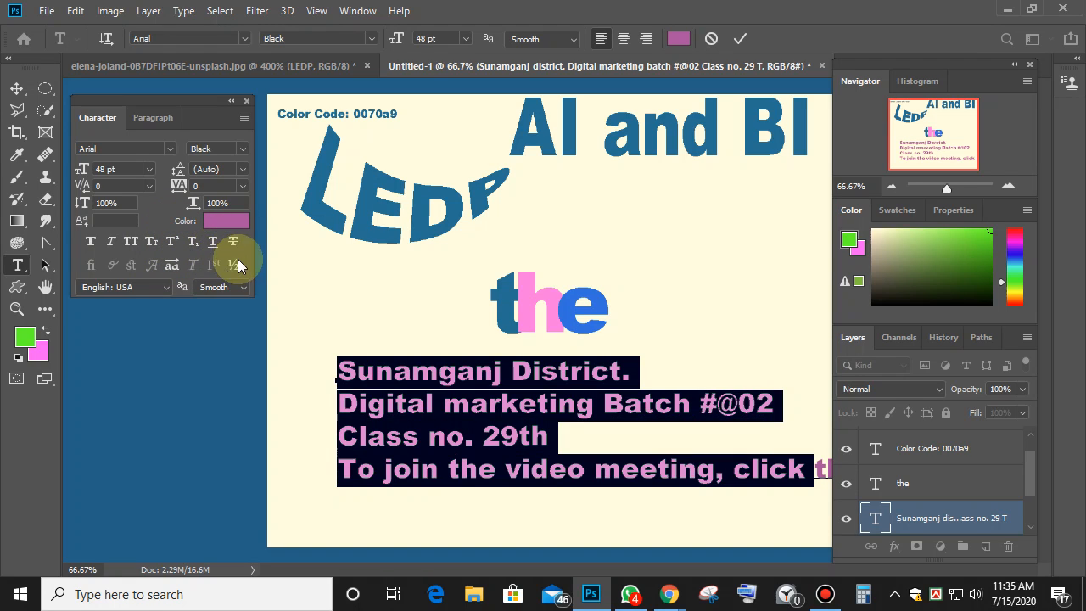
{"action": "left_click", "coordinate": [581, 414]}
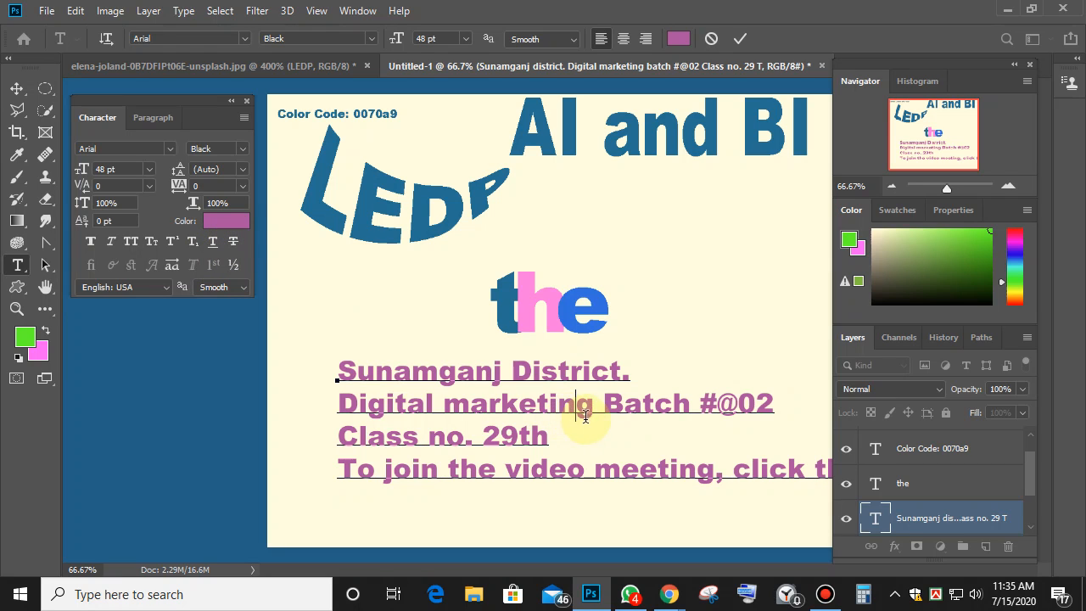
Strike through the word 'marketing' and commit the text edits.
{"action": "left_click_drag", "start_coordinate": [595, 408], "coordinate": [453, 405]}
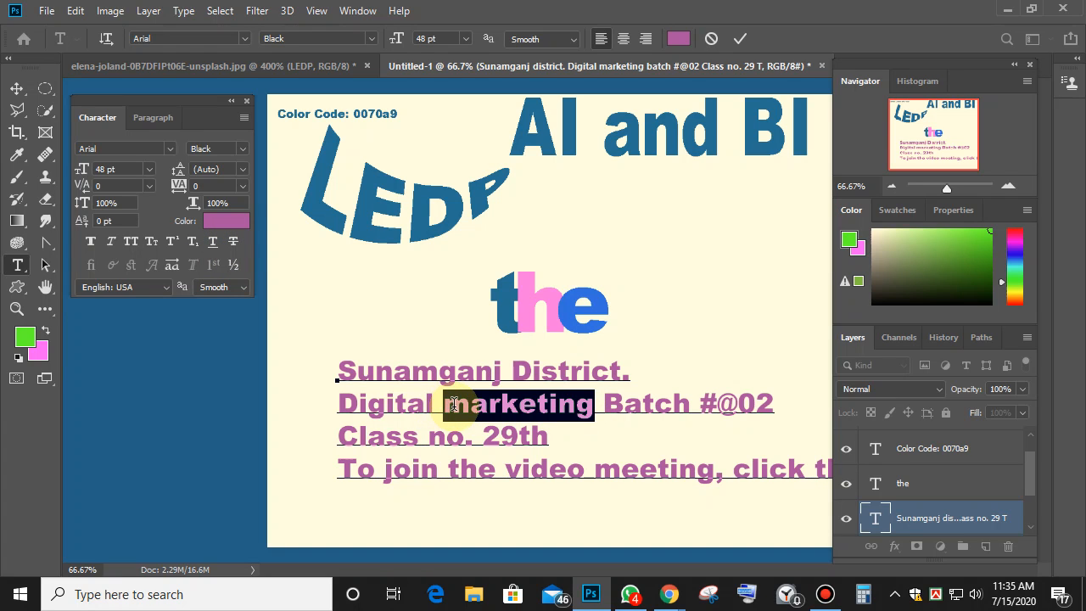
{"action": "left_click", "coordinate": [234, 241]}
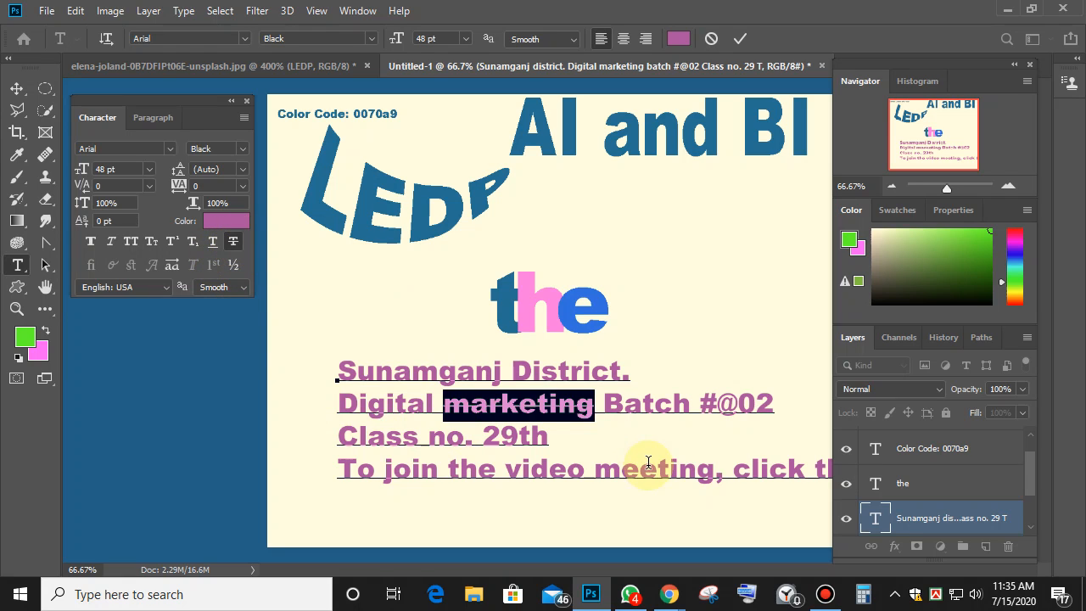
{"action": "left_click", "coordinate": [640, 469]}
{"action": "left_click", "coordinate": [740, 38]}
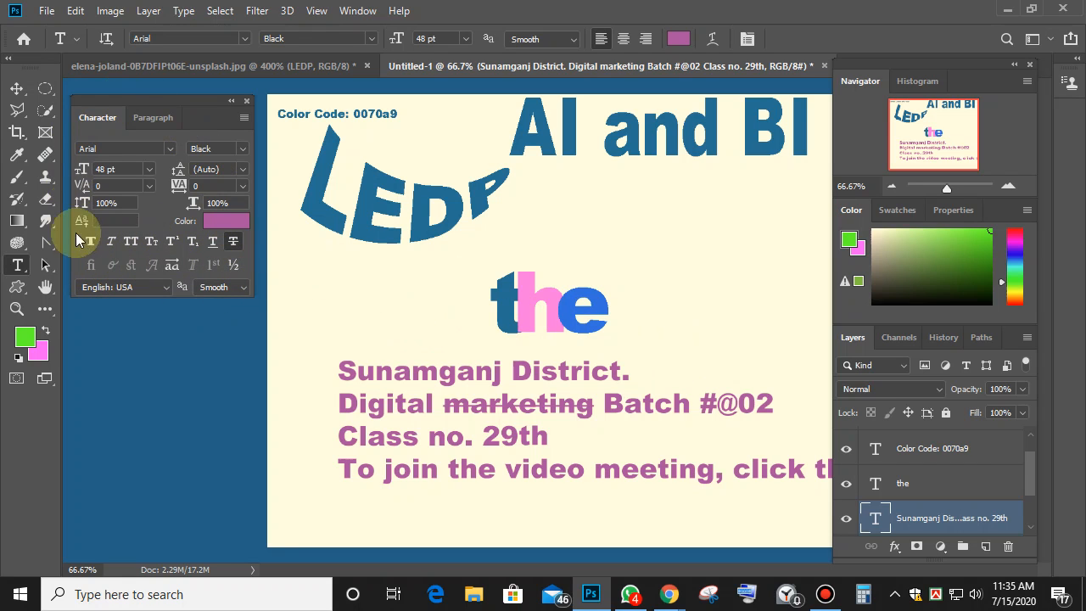
Scale the multicolored 'the' to about double size, placed just above the purple text.
{"action": "left_click", "coordinate": [157, 118]}
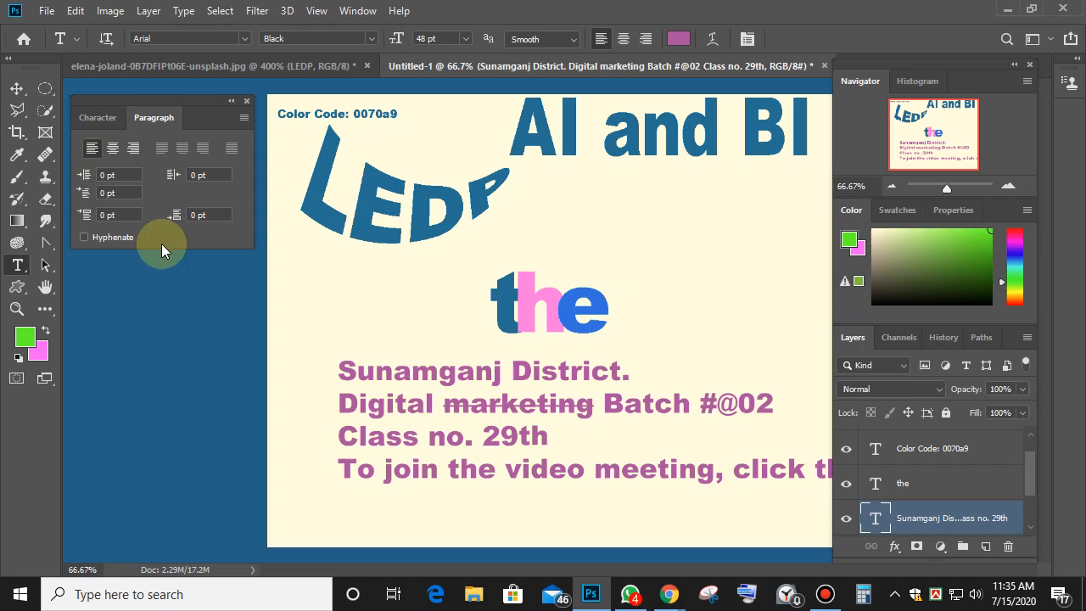
{"action": "left_click", "coordinate": [90, 117]}
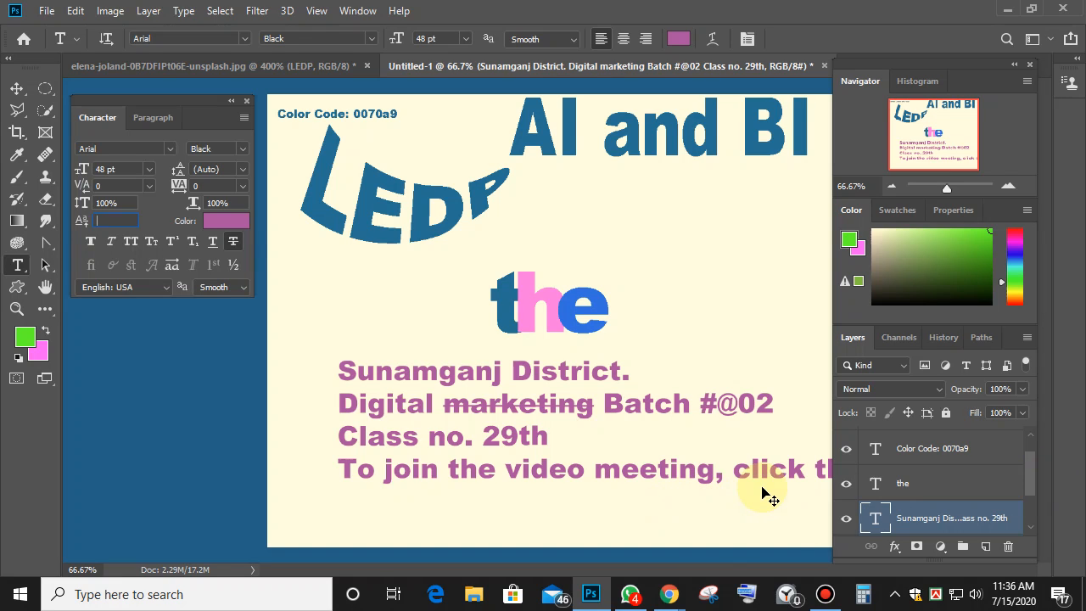
{"action": "left_click", "coordinate": [17, 88]}
{"action": "key", "text": "ctrl+minus"}
{"action": "key", "text": "ctrl+minus"}
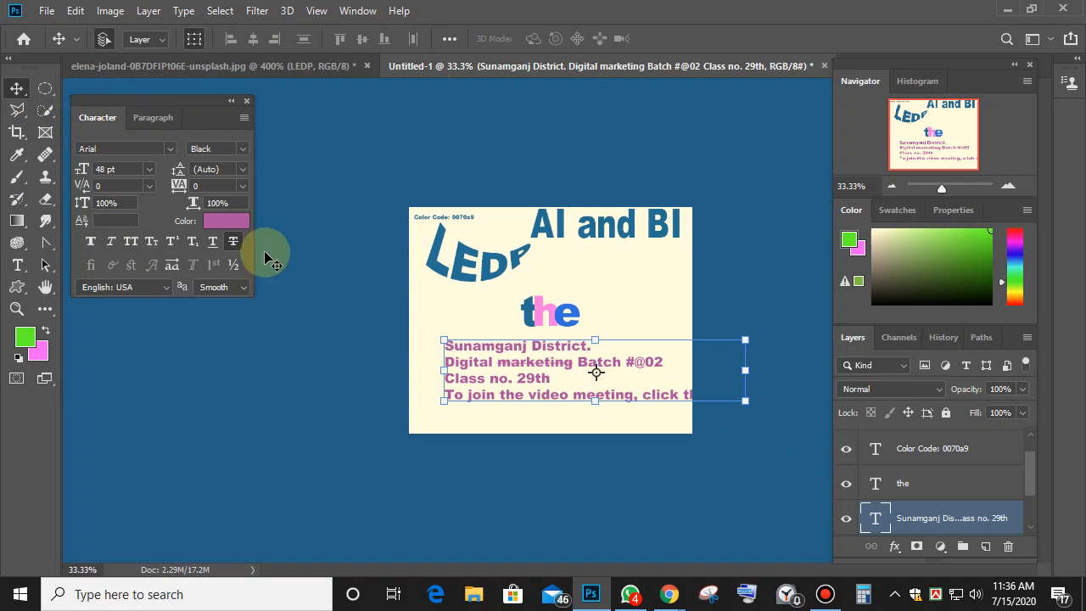
{"action": "left_click", "coordinate": [550, 314]}
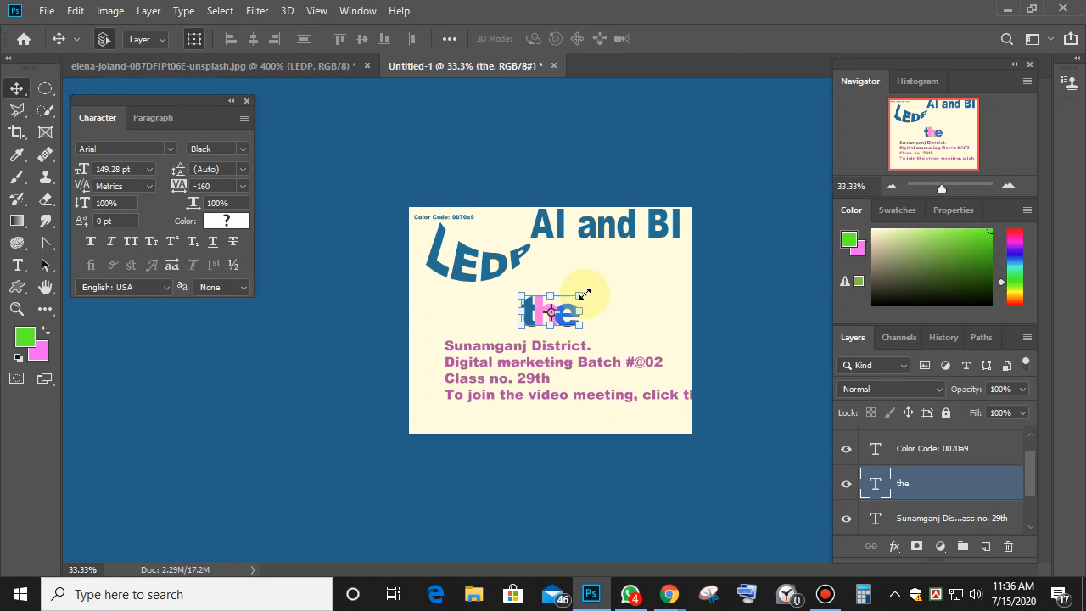
{"action": "left_click_drag", "start_coordinate": [584, 294], "coordinate": [645, 222]}
{"action": "left_click_drag", "start_coordinate": [598, 264], "coordinate": [624, 323]}
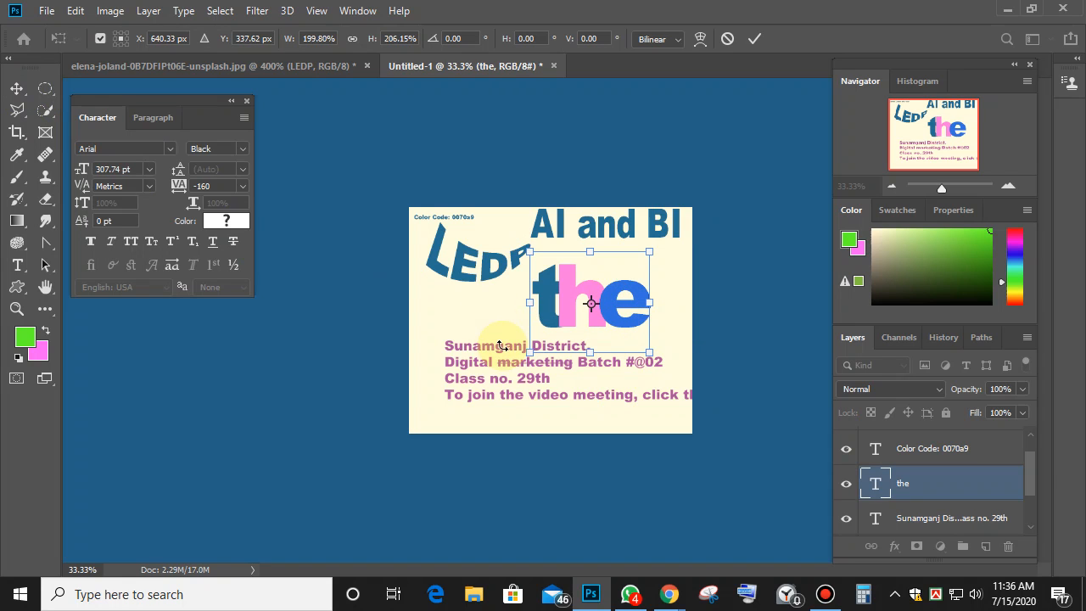
{"action": "left_click", "coordinate": [754, 38]}
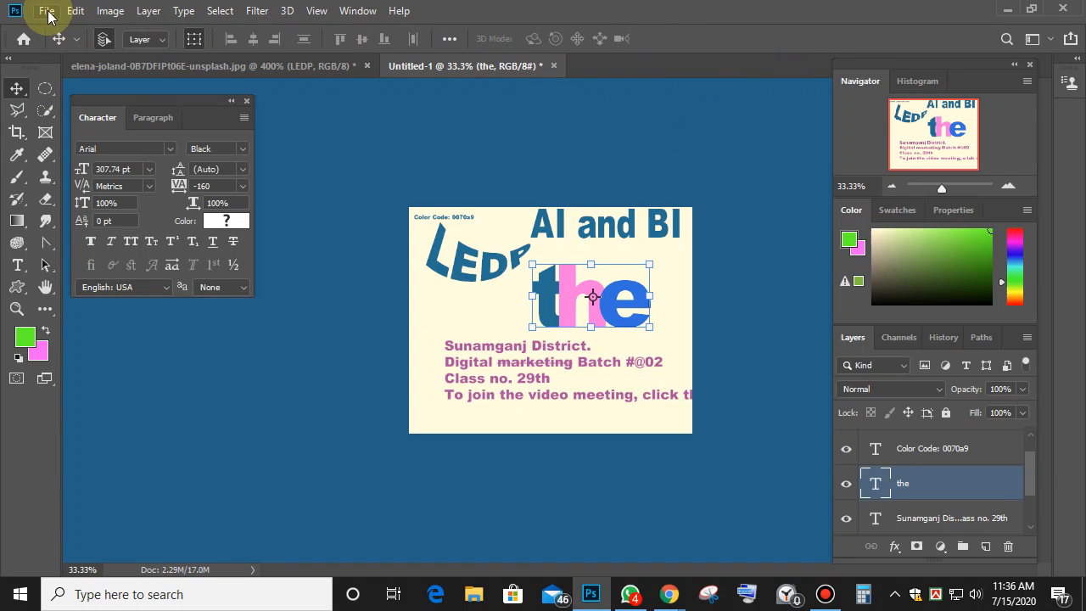
Start a Save As of the poster with JPEG as the format.
{"action": "left_click", "coordinate": [46, 11]}
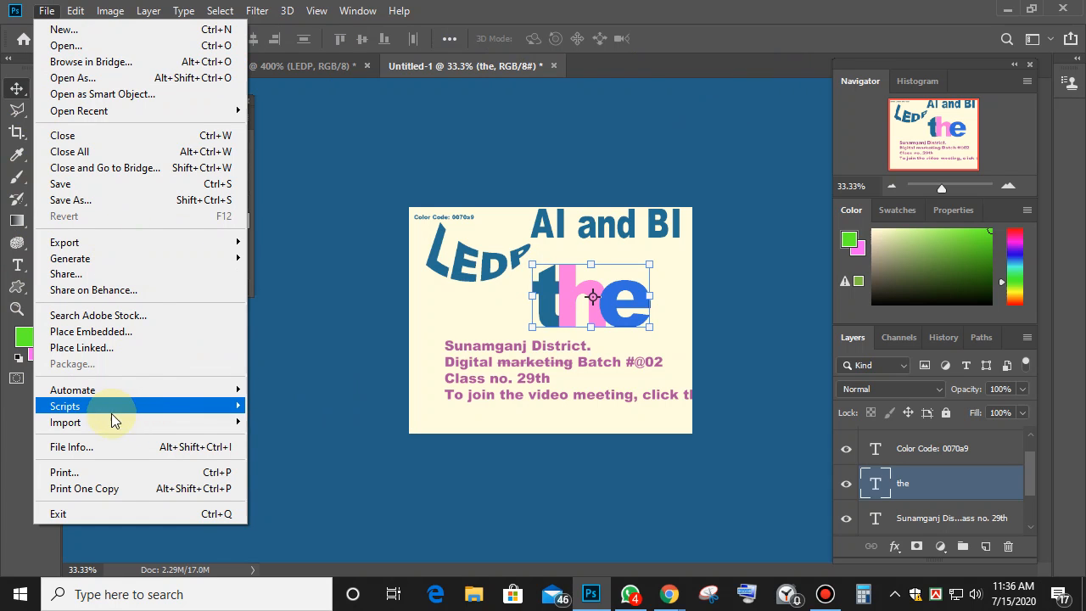
{"action": "left_click", "coordinate": [112, 201]}
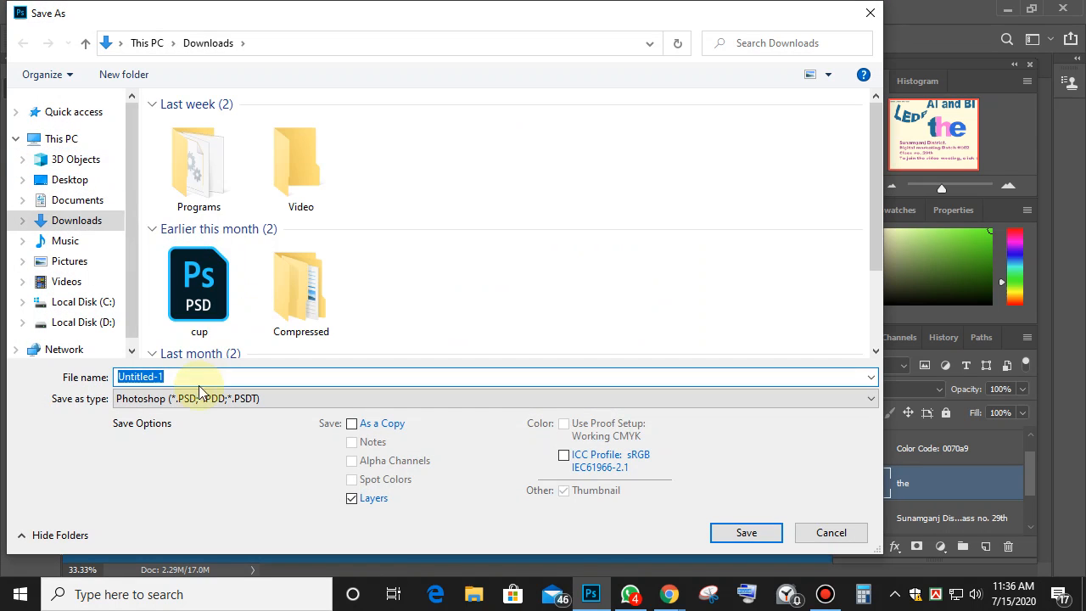
{"action": "left_click", "coordinate": [188, 399]}
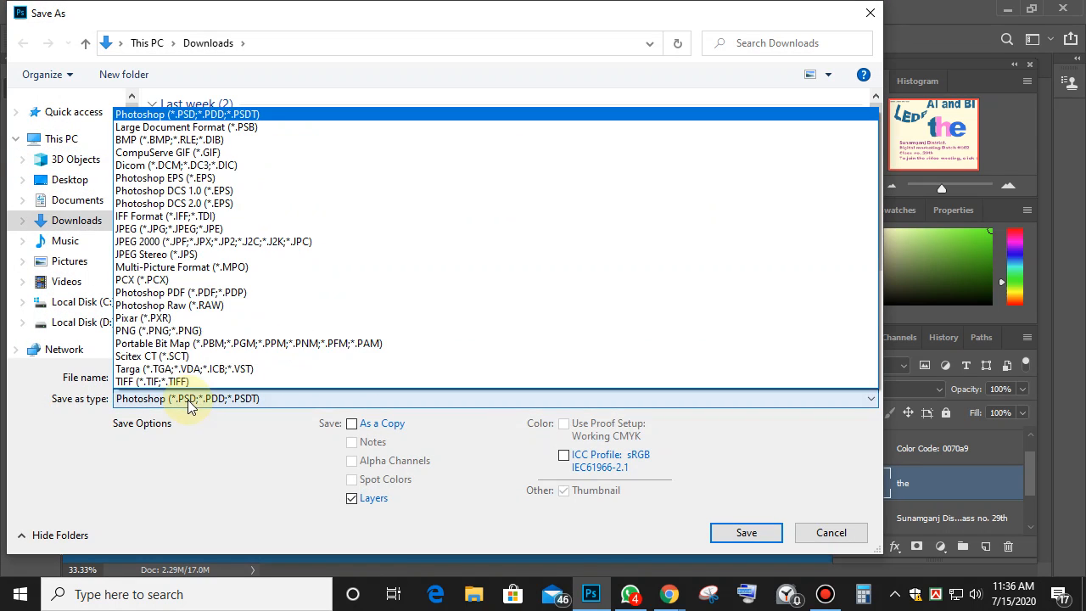
{"action": "left_click", "coordinate": [173, 230]}
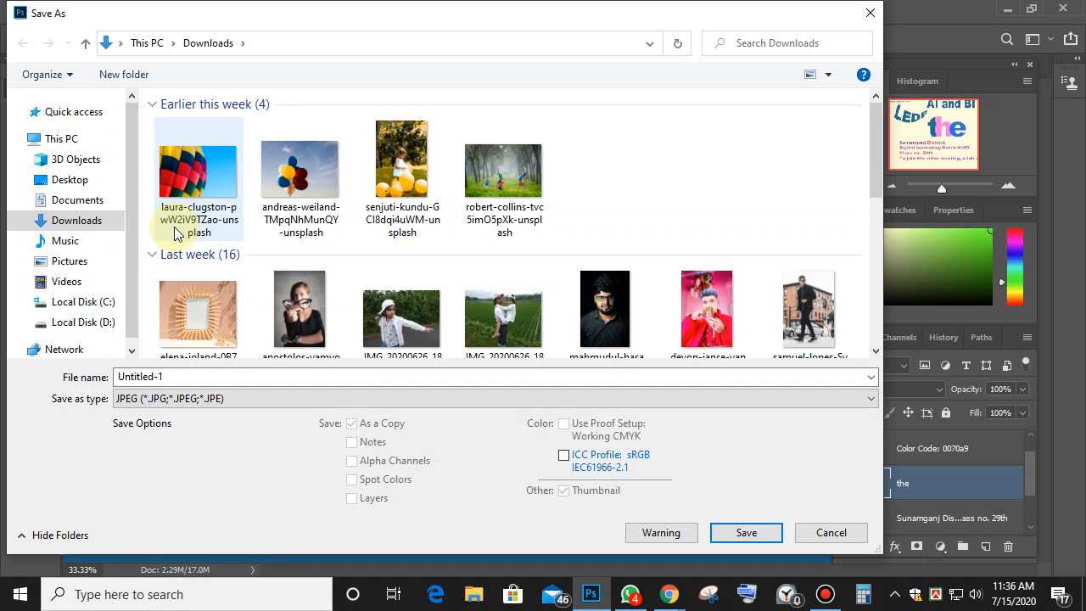
Save to Documents over Untitled-1.jpg, confirm replacing, then cancel JPEG Options.
{"action": "left_click", "coordinate": [85, 204]}
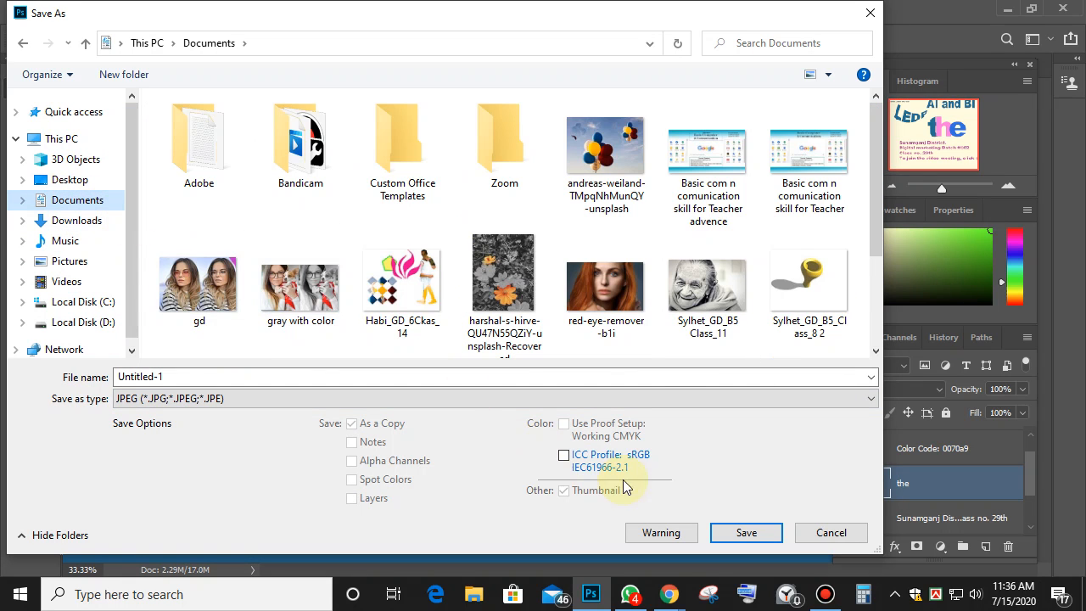
{"action": "left_click", "coordinate": [747, 533]}
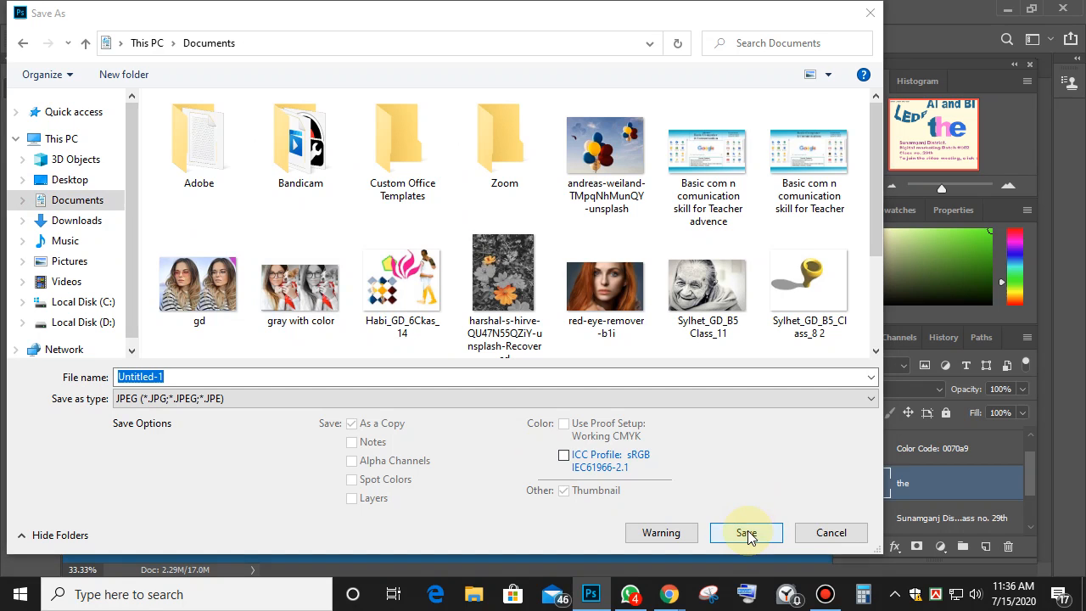
{"action": "left_click", "coordinate": [647, 298]}
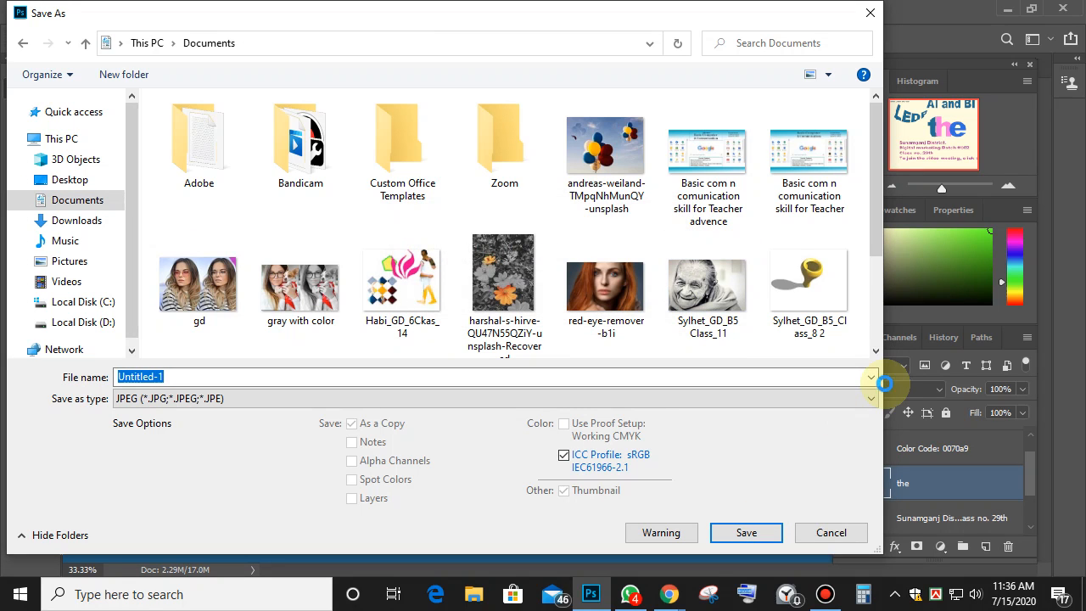
{"action": "key", "text": "Return"}
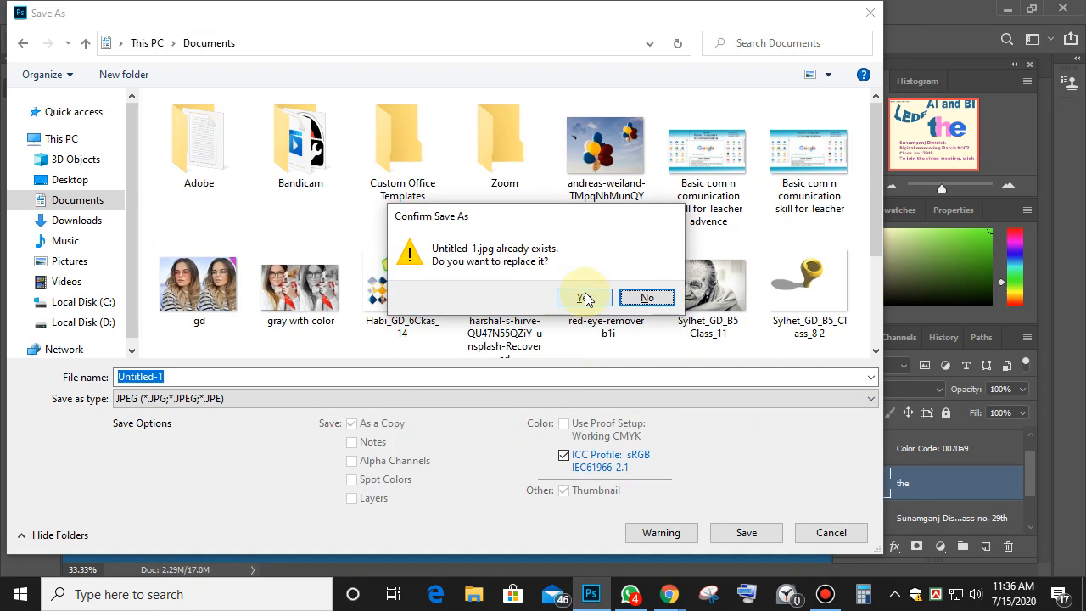
{"action": "left_click", "coordinate": [585, 299]}
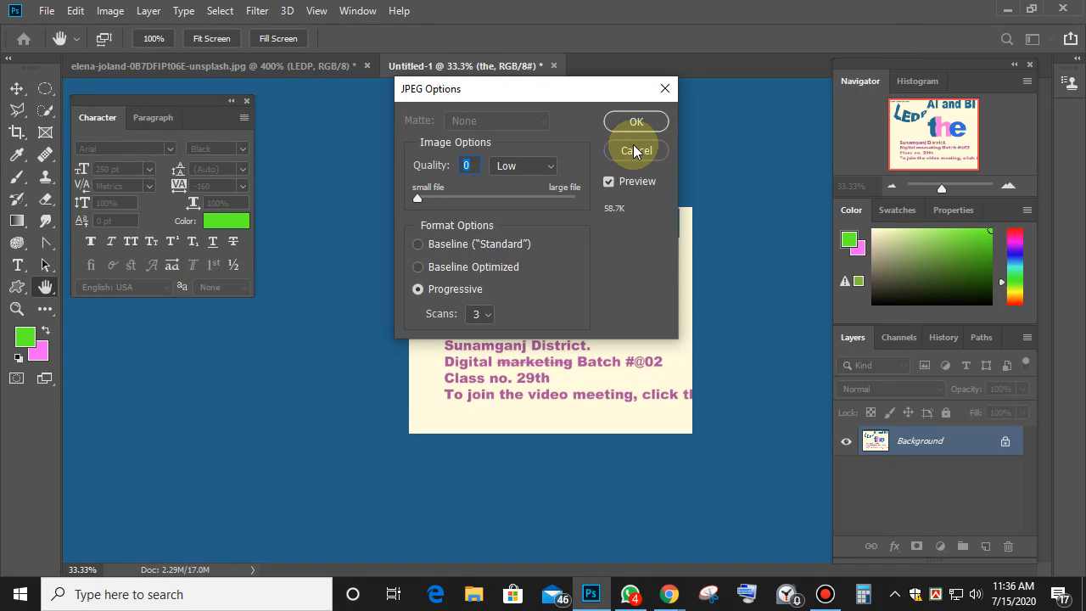
{"action": "left_click", "coordinate": [644, 150]}
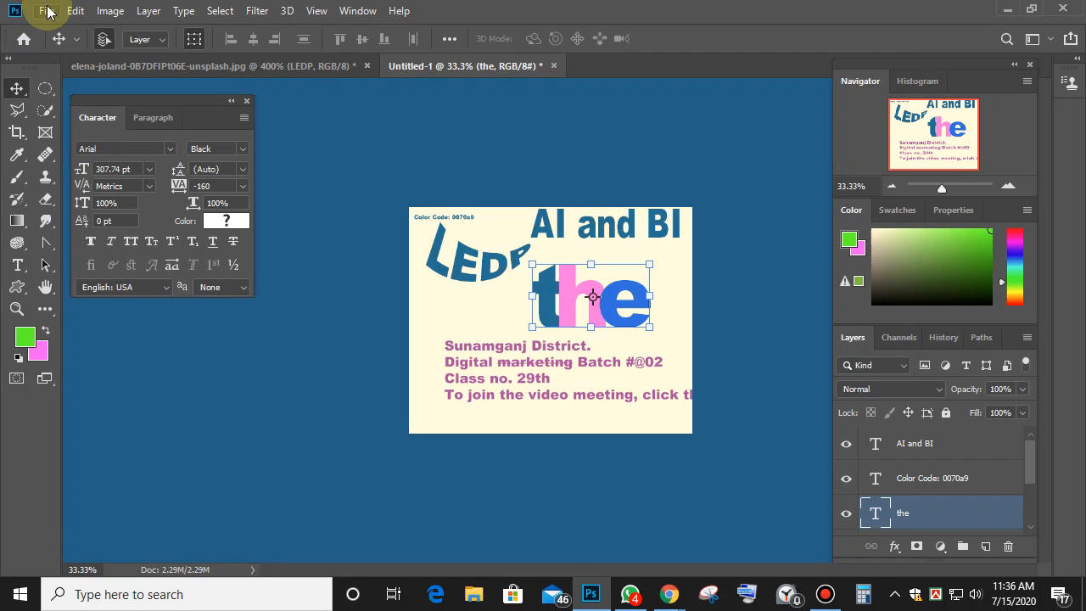
Save the poster as a JPEG named 'class 12 s9' and accept the JPEG options.
{"action": "left_click", "coordinate": [45, 11]}
{"action": "left_click", "coordinate": [93, 199]}
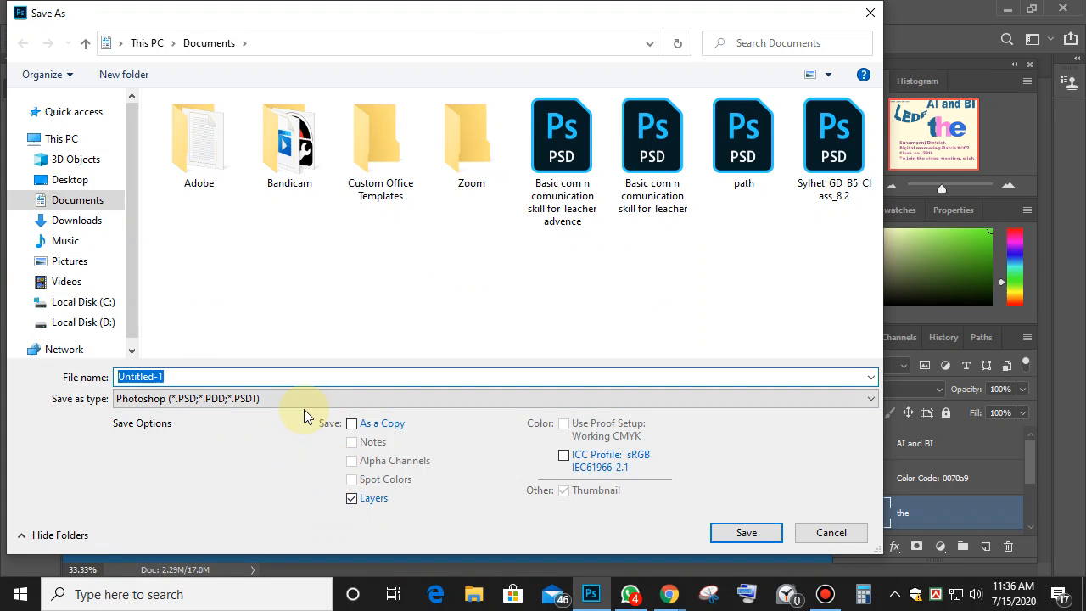
{"action": "type", "text": "class 12 s9"}
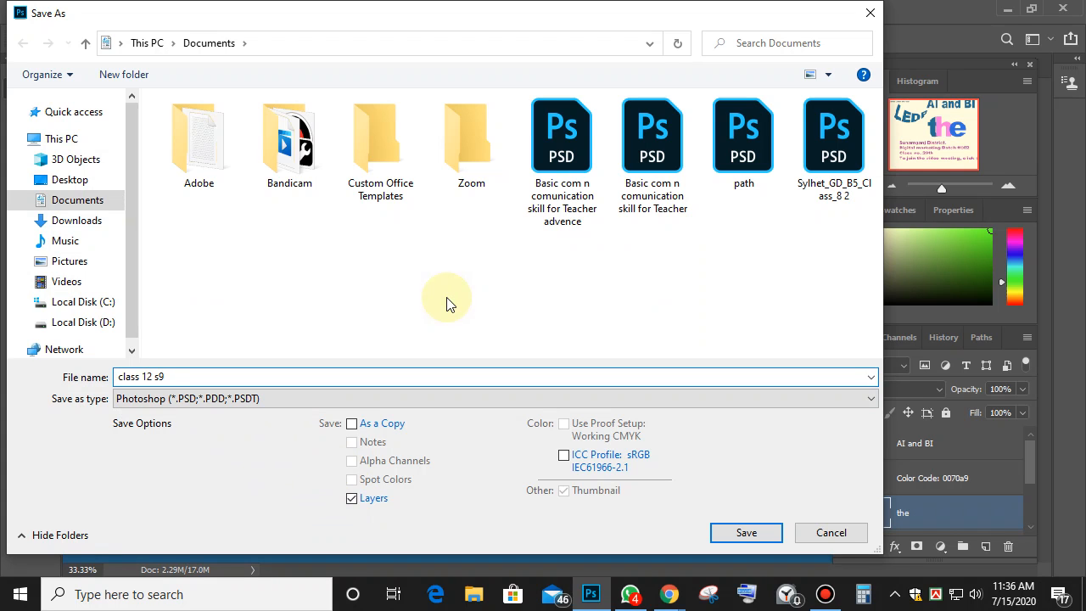
{"action": "left_click", "coordinate": [336, 398]}
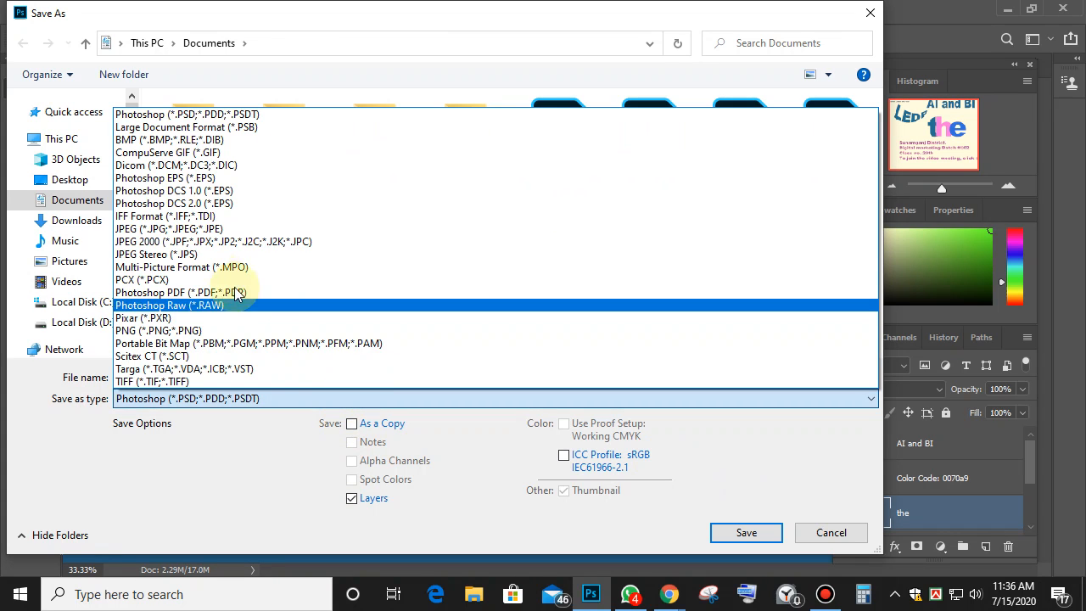
{"action": "left_click", "coordinate": [194, 231]}
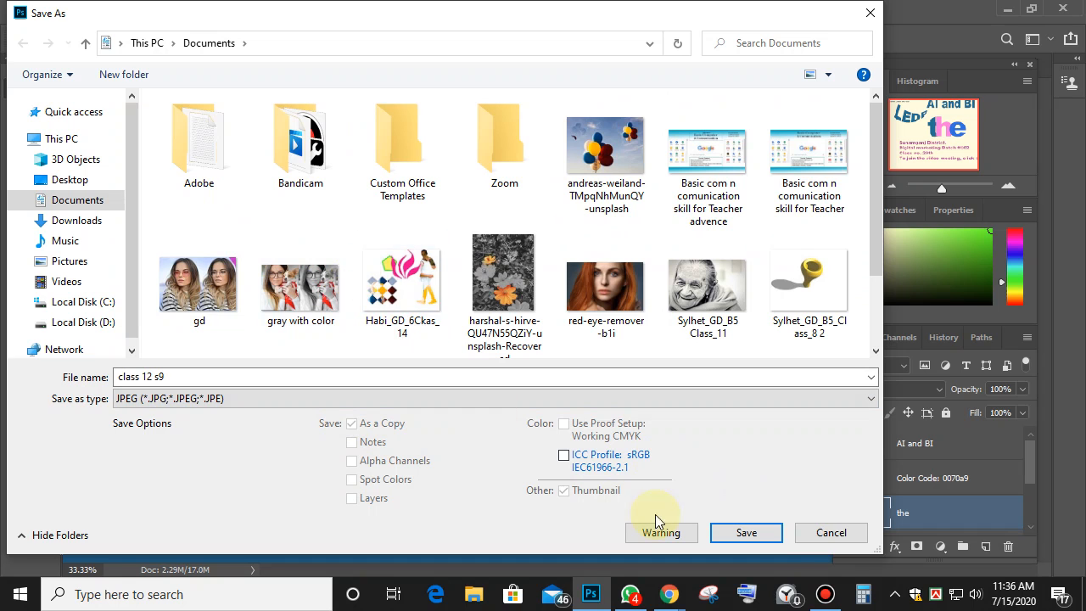
{"action": "left_click", "coordinate": [747, 533]}
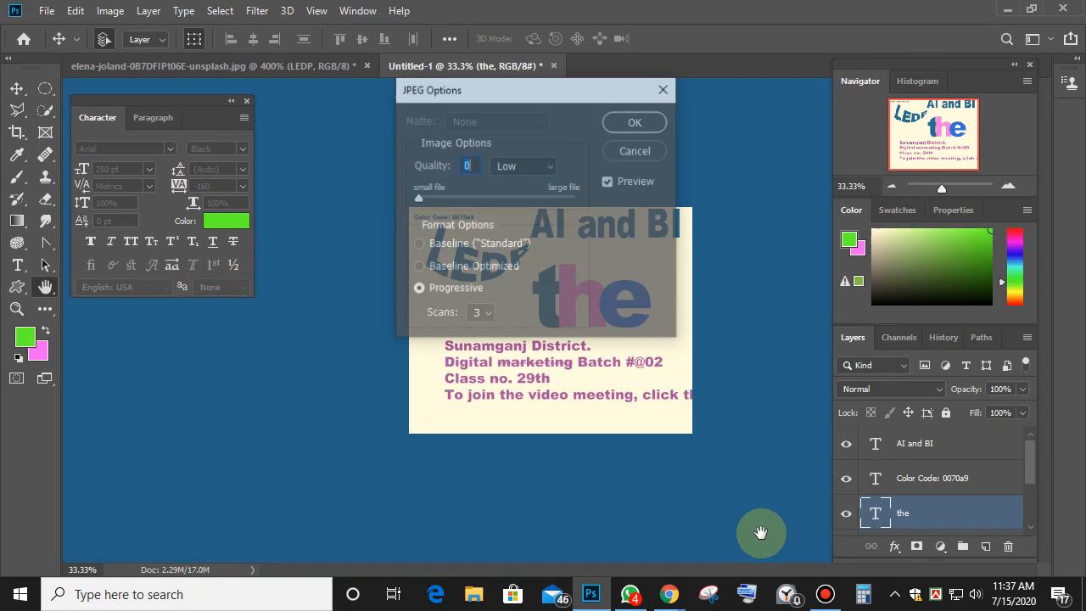
{"action": "left_click", "coordinate": [626, 122]}
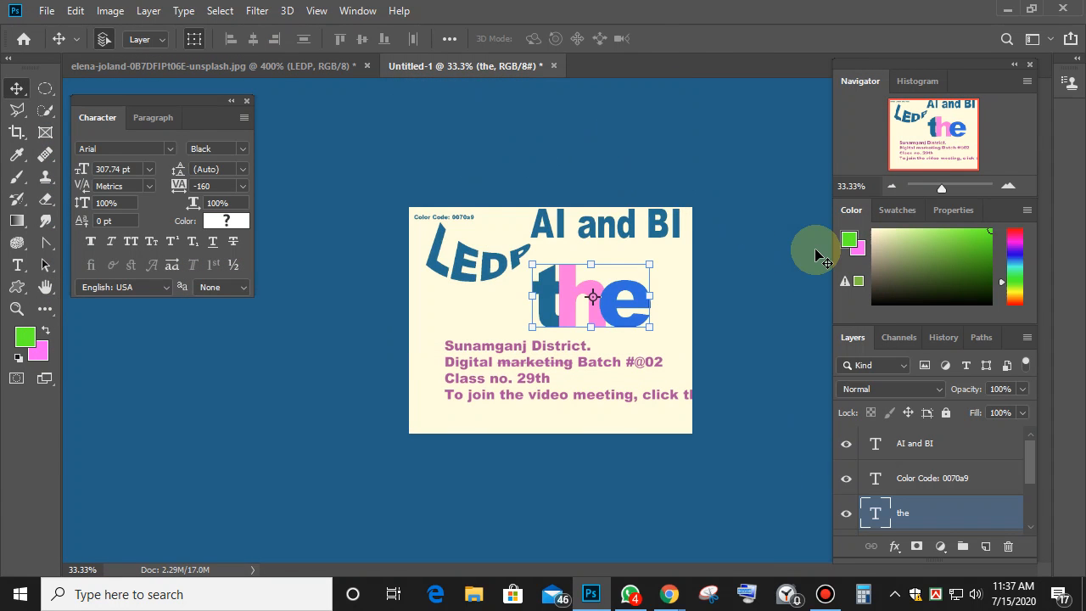
On the zoomed-out frame photo, move the LEDP text layer up and delete it.
{"action": "left_click", "coordinate": [527, 227]}
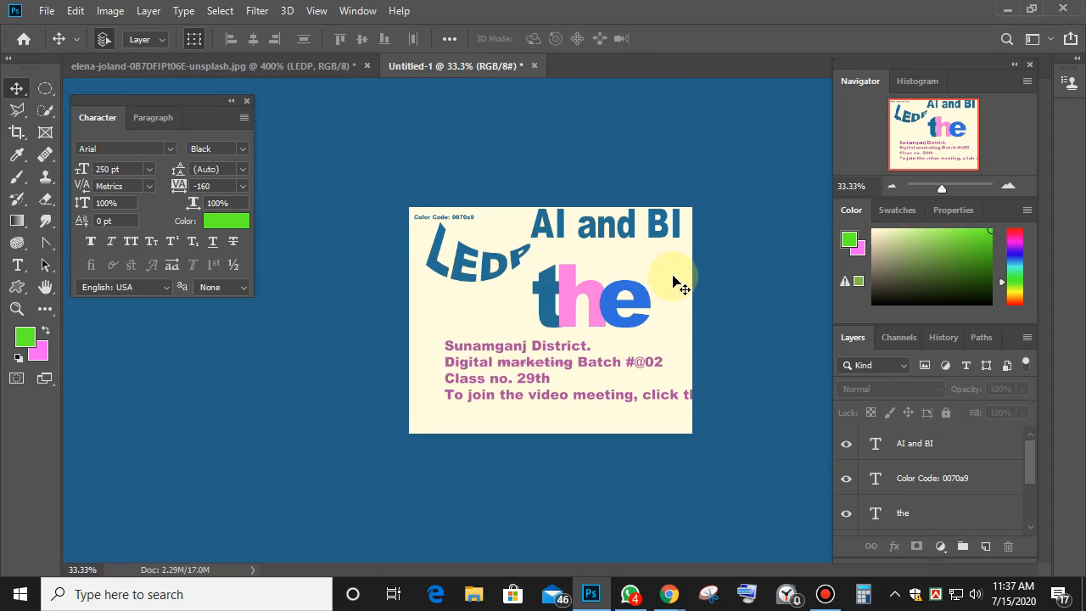
{"action": "left_click", "coordinate": [225, 66]}
{"action": "key", "text": "ctrl+minus"}
{"action": "key", "text": "ctrl+minus"}
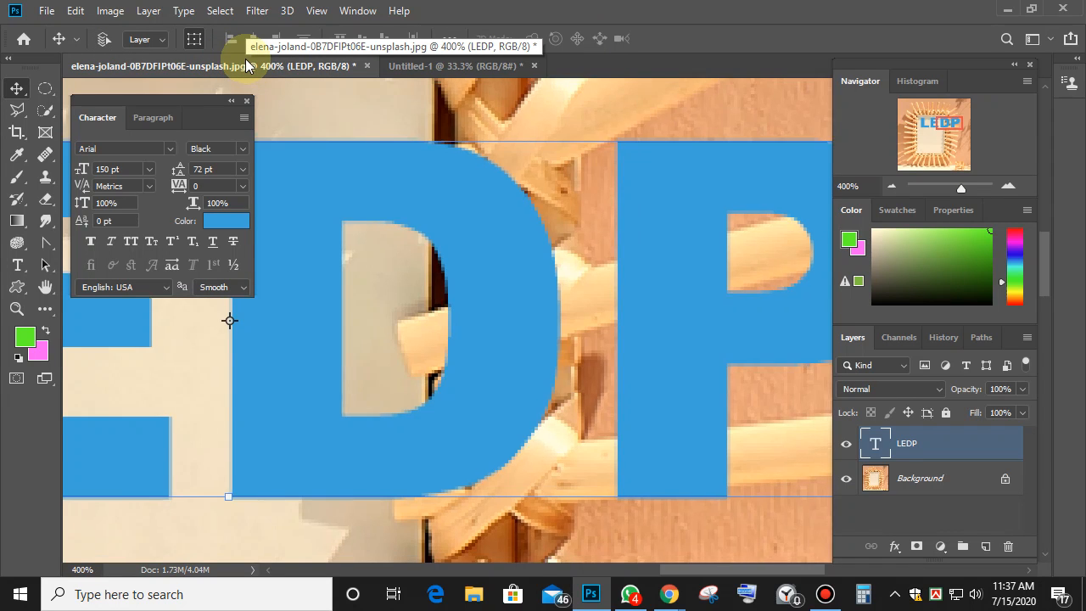
{"action": "key", "text": "ctrl+minus"}
{"action": "key", "text": "ctrl+minus"}
{"action": "key", "text": "ctrl+minus"}
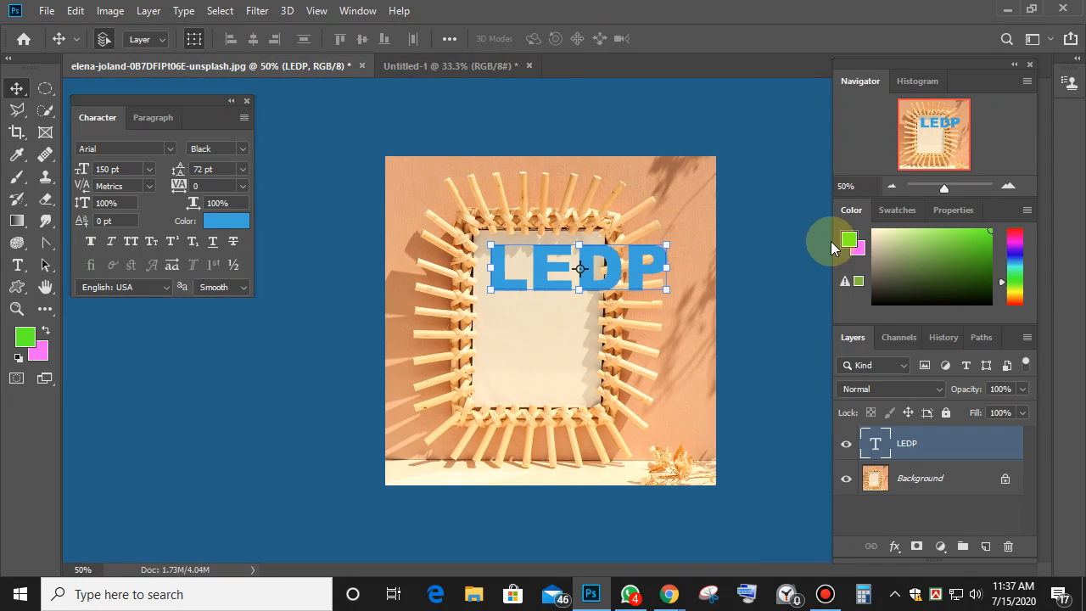
{"action": "left_click_drag", "start_coordinate": [633, 270], "coordinate": [594, 198]}
{"action": "key", "text": "Delete"}
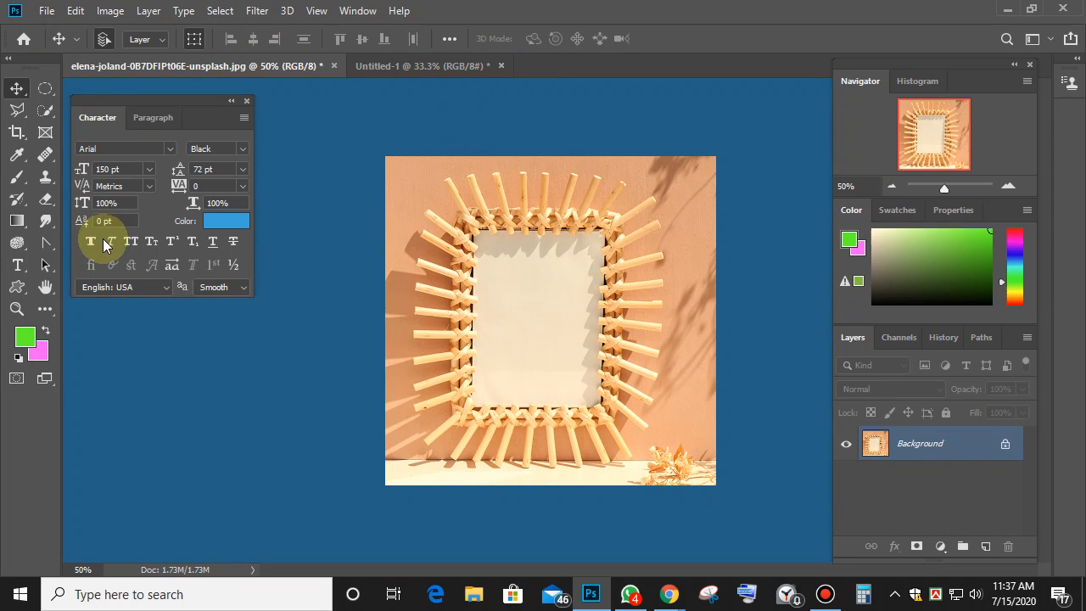
Show the Type tool variants, then hide the screen recorder and browser windows.
{"action": "left_click", "coordinate": [17, 265]}
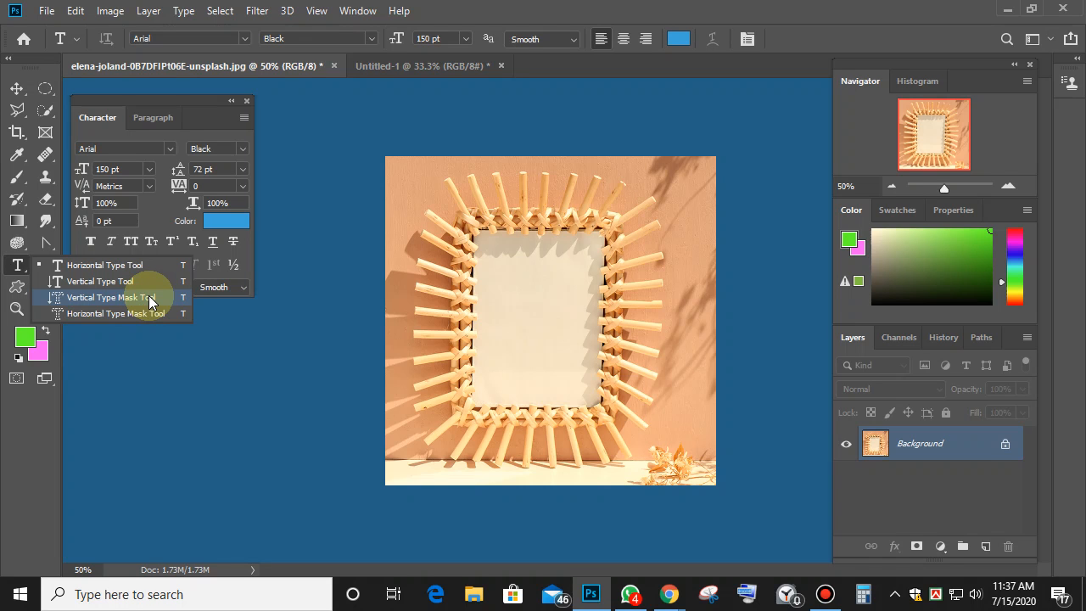
{"action": "left_click", "coordinate": [825, 594]}
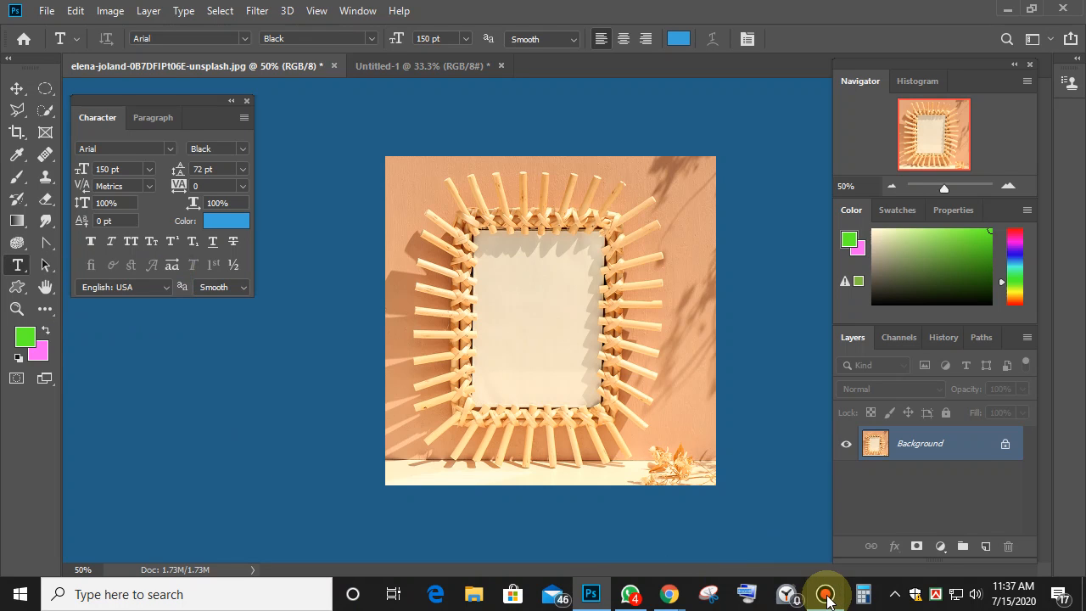
{"action": "left_click", "coordinate": [698, 146]}
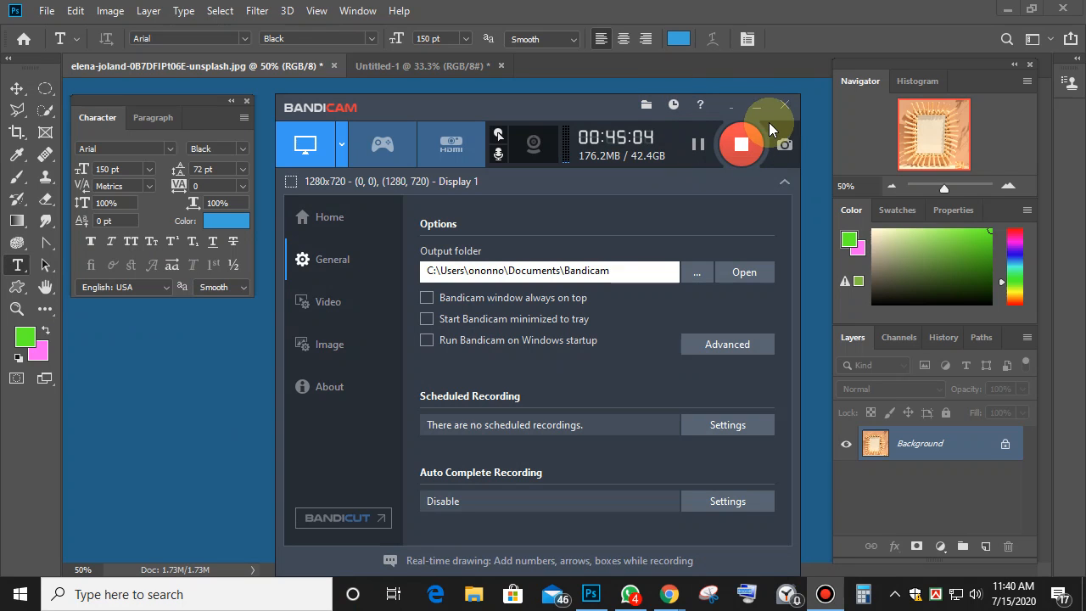
{"action": "left_click", "coordinate": [756, 105]}
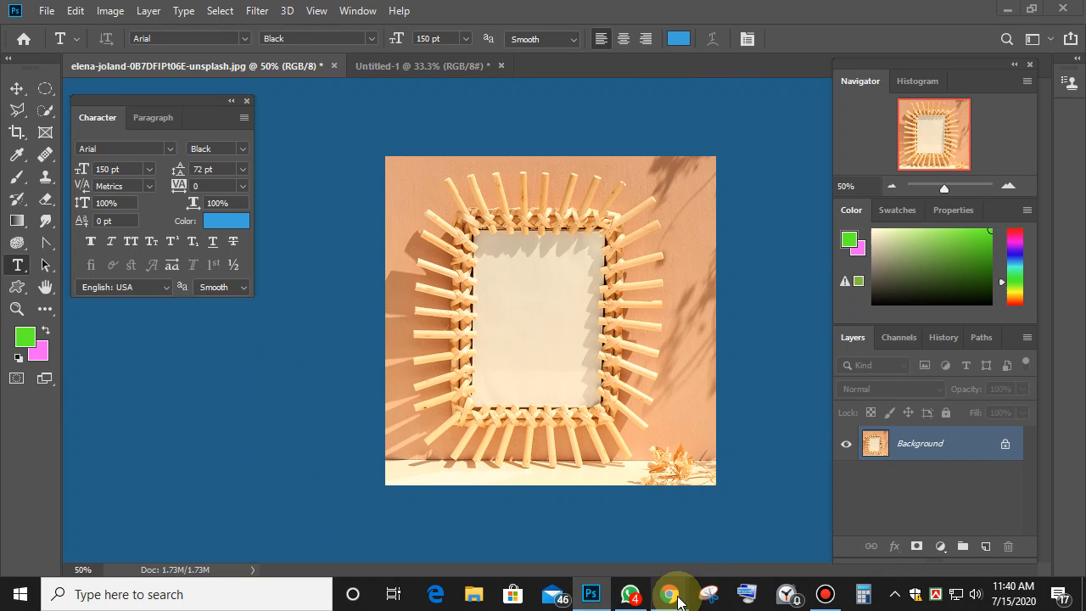
{"action": "left_click", "coordinate": [601, 519]}
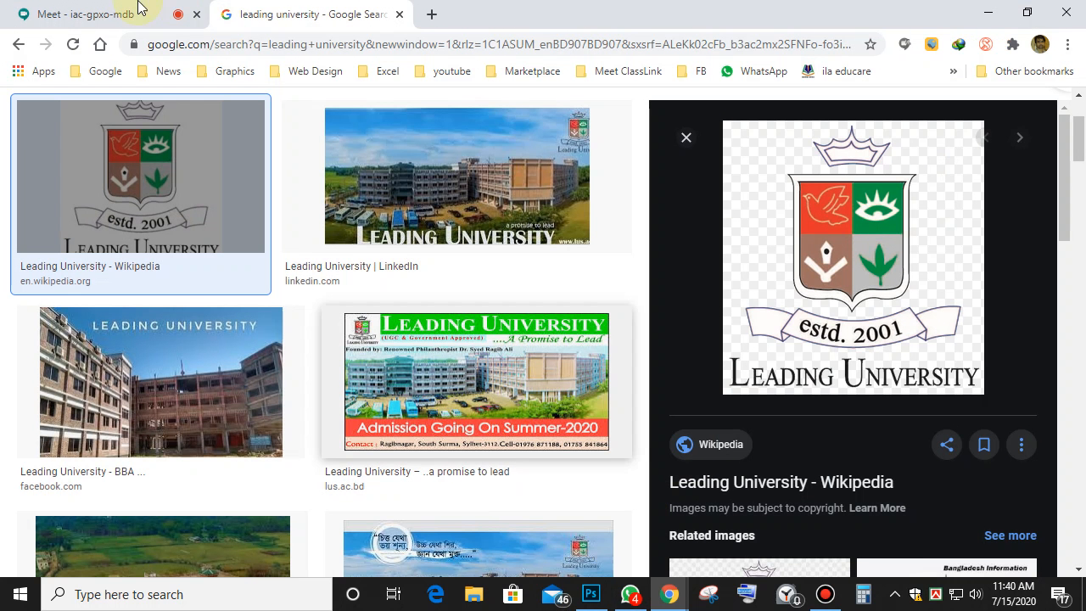
{"action": "left_click", "coordinate": [75, 12]}
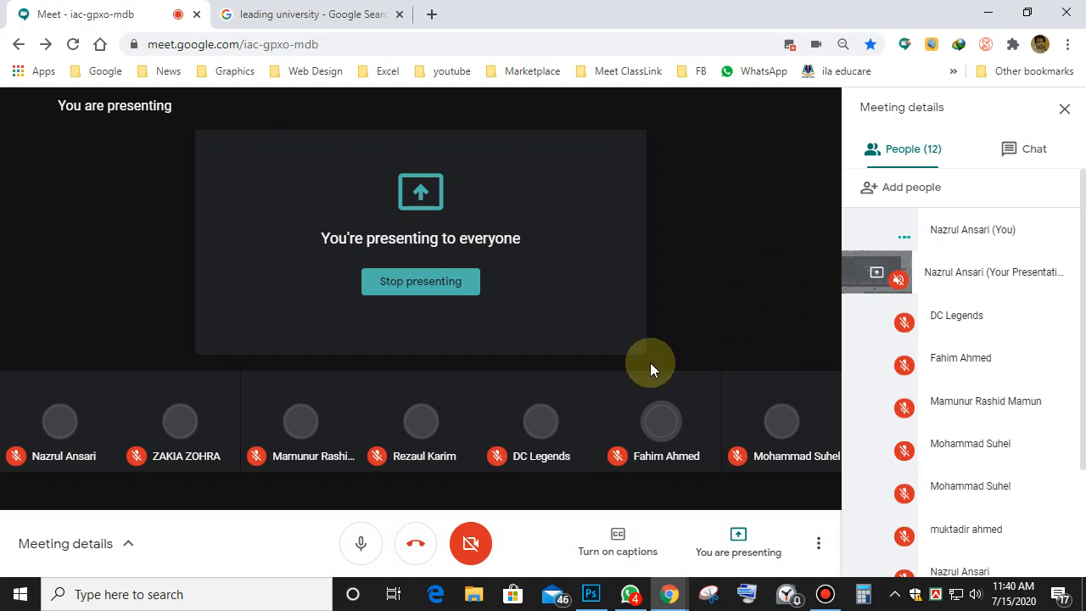
{"action": "left_click", "coordinate": [988, 12]}
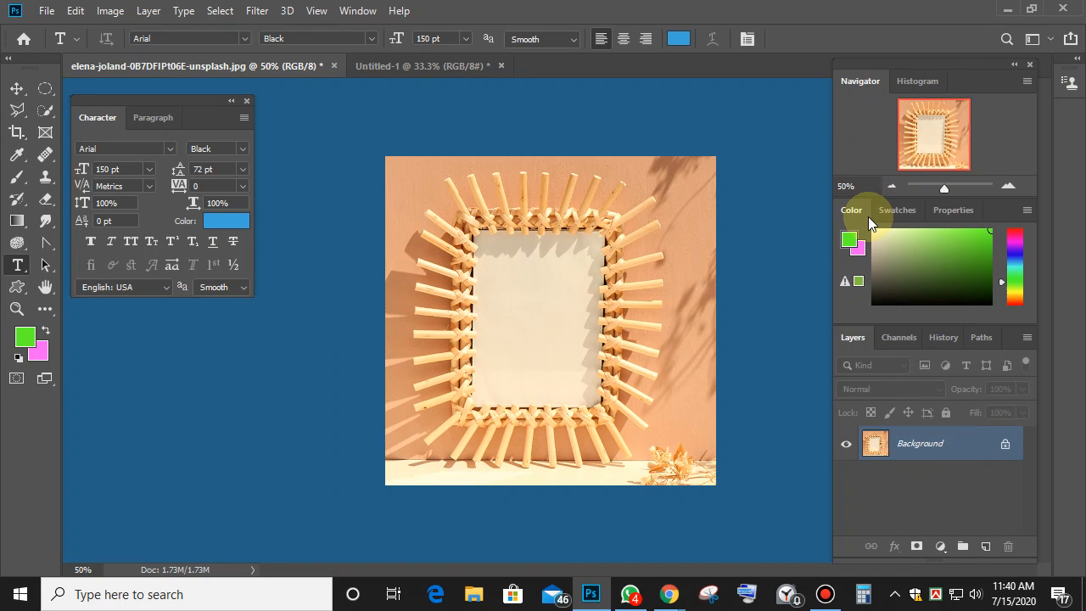
Open the hot-air balloon photo from the Downloads folder.
{"action": "left_click", "coordinate": [46, 11]}
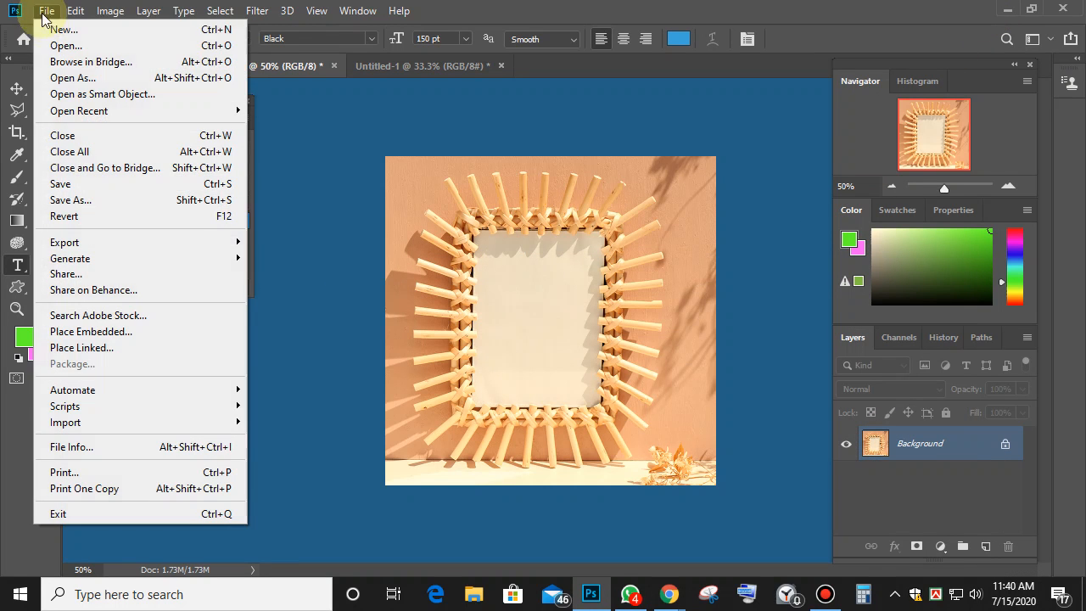
{"action": "left_click", "coordinate": [48, 48]}
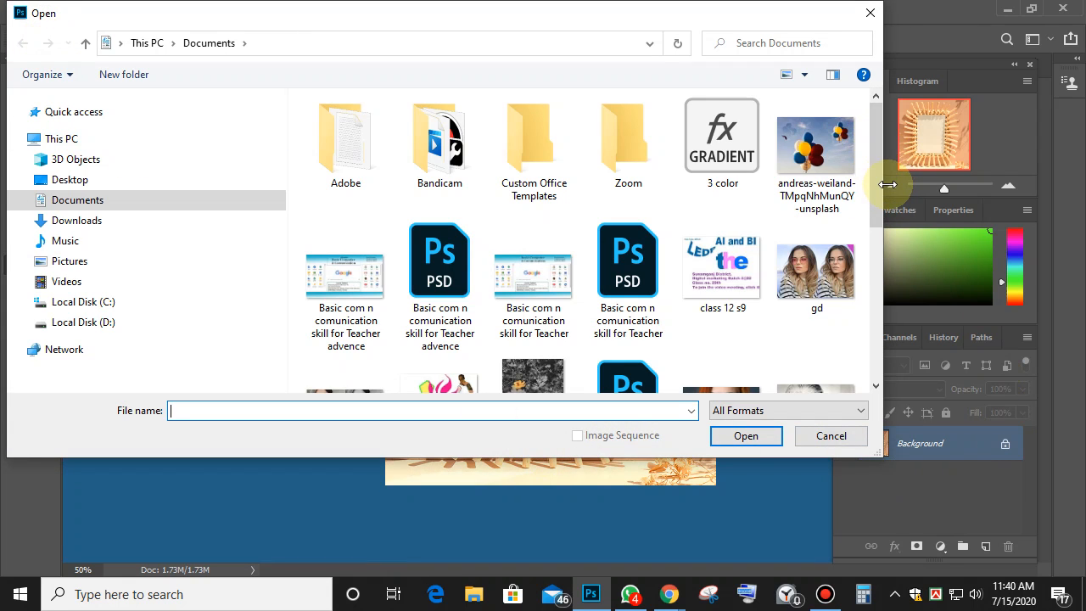
{"action": "left_click_drag", "start_coordinate": [876, 187], "coordinate": [881, 336]}
{"action": "left_click", "coordinate": [93, 222]}
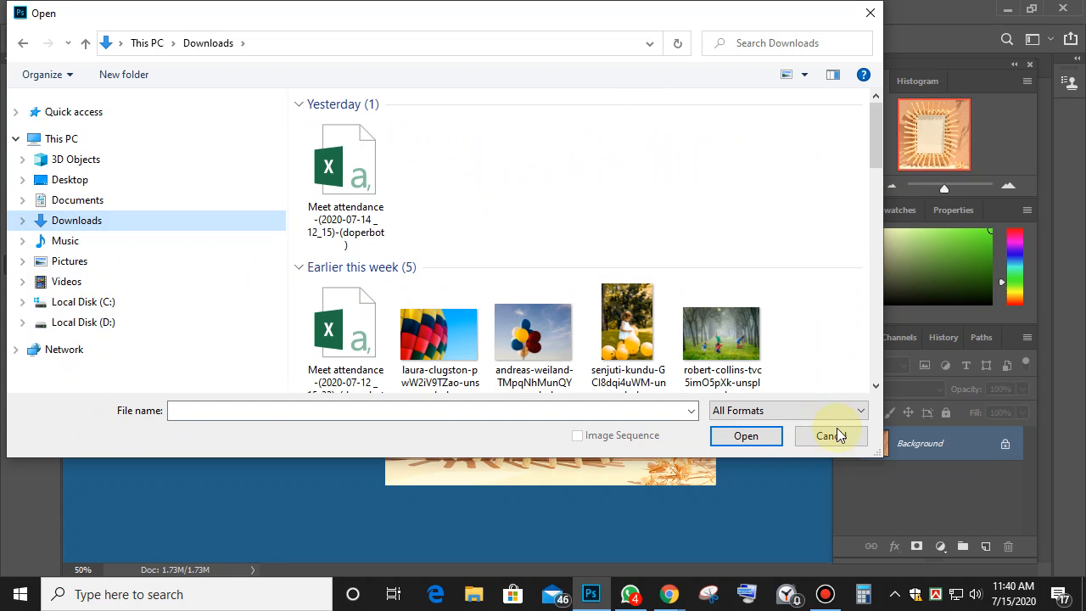
{"action": "double_click", "coordinate": [446, 331]}
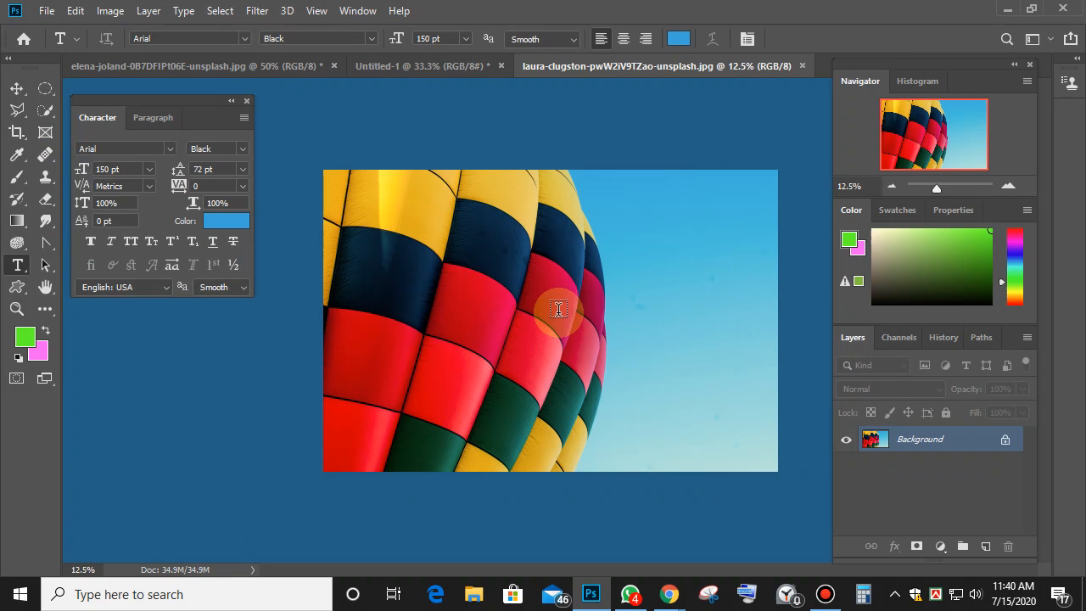
Resize the balloon photo to 20 inches wide in Image Size.
{"action": "left_click", "coordinate": [110, 10]}
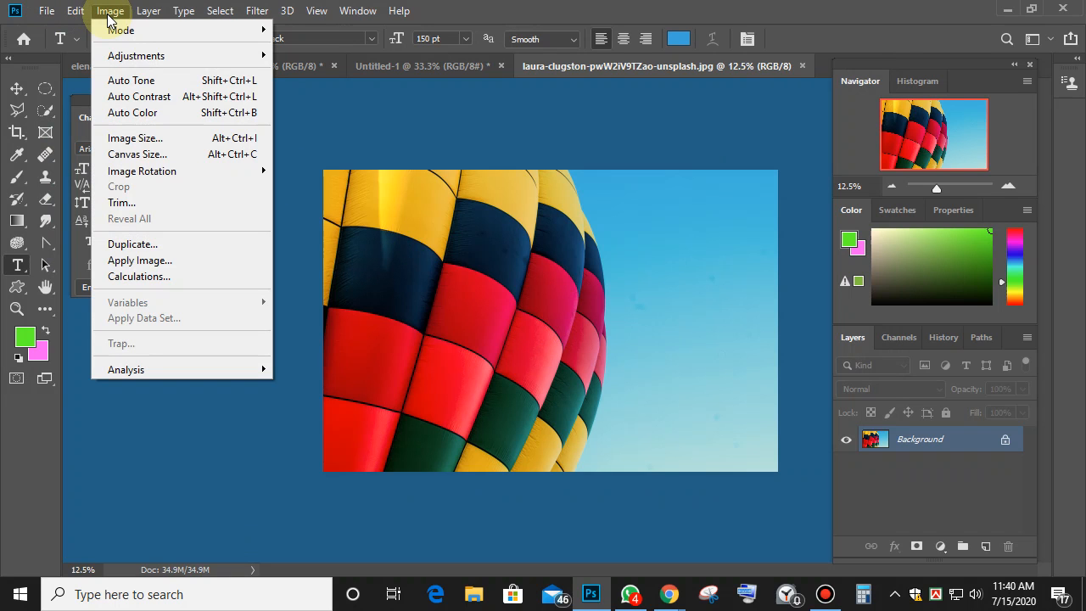
{"action": "left_click", "coordinate": [136, 138]}
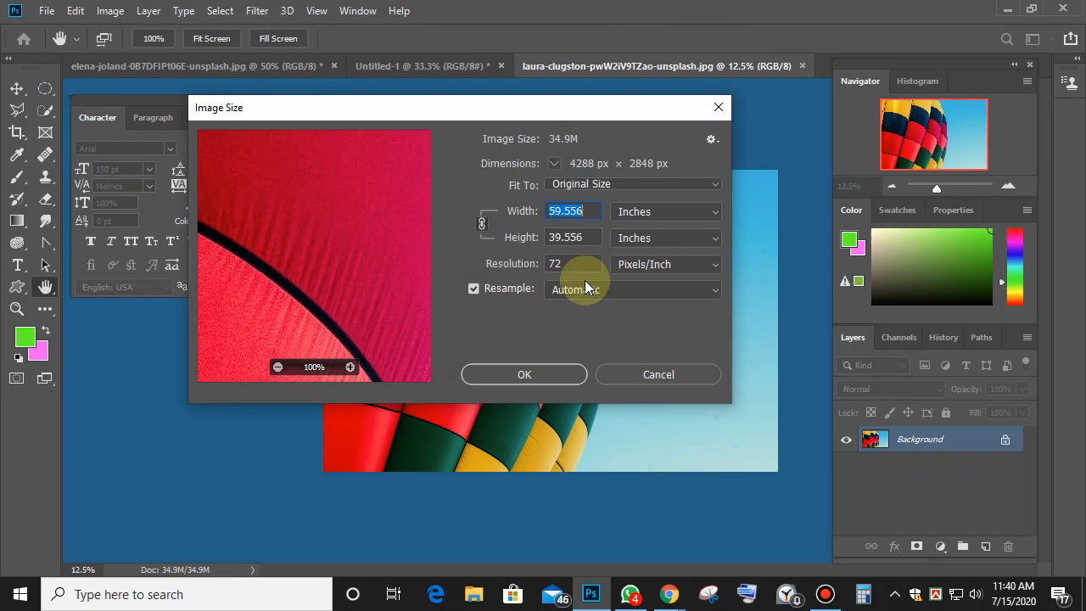
{"action": "type", "text": "20"}
{"action": "key", "text": "Return"}
{"action": "key", "text": "t"}
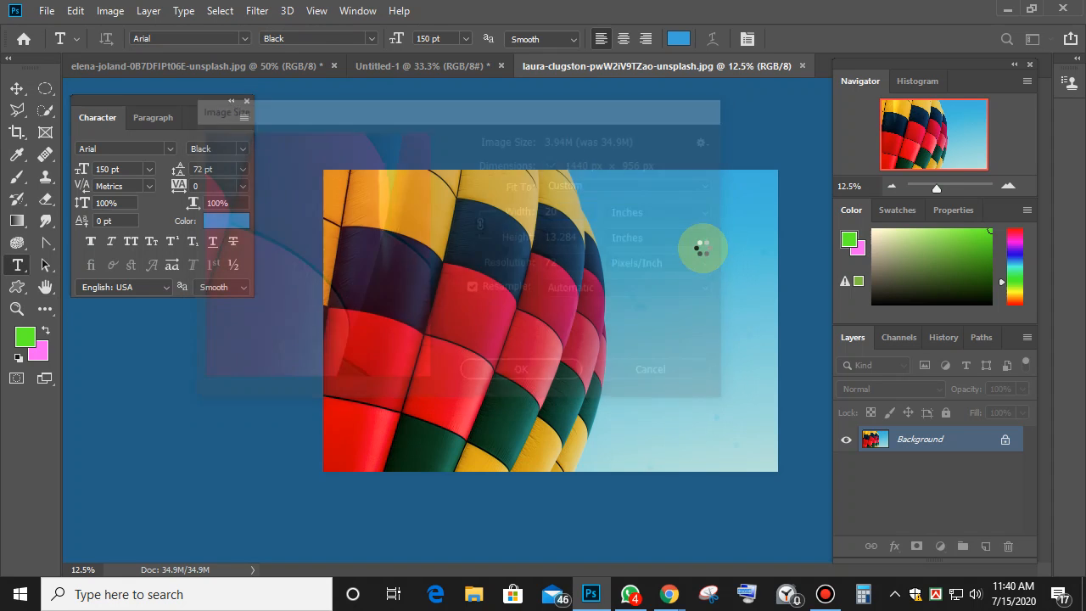
{"action": "key", "text": "ctrl+plus"}
{"action": "key", "text": "ctrl+plus"}
{"action": "key", "text": "ctrl+plus"}
{"action": "key", "text": "ctrl+plus"}
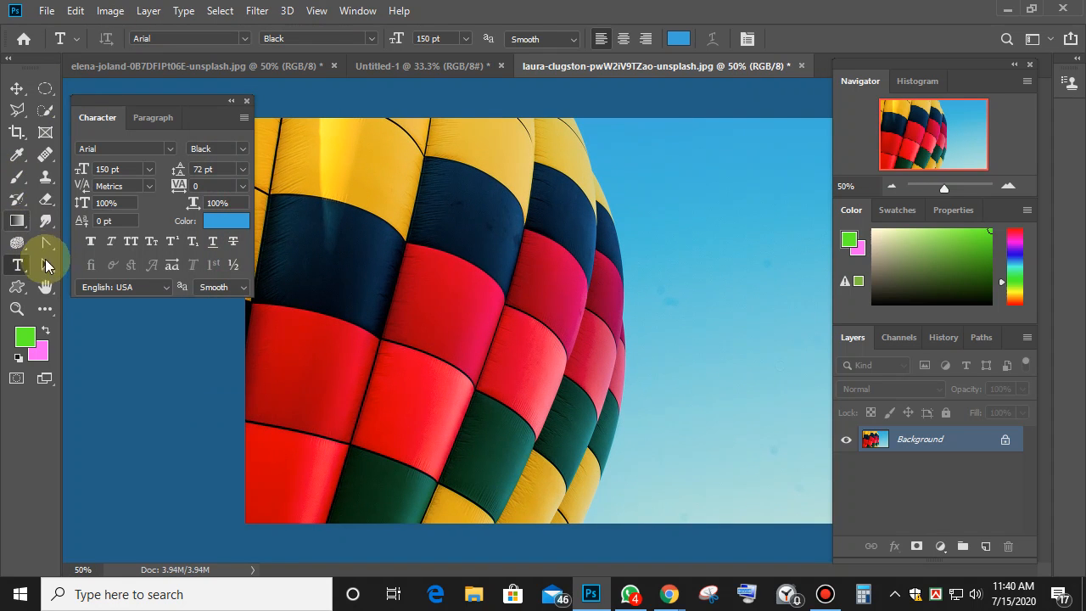
With the Horizontal Type Mask Tool, type 'LEDP' at the balloon photo's top left.
{"action": "right_click", "coordinate": [17, 264]}
{"action": "left_click", "coordinate": [90, 297]}
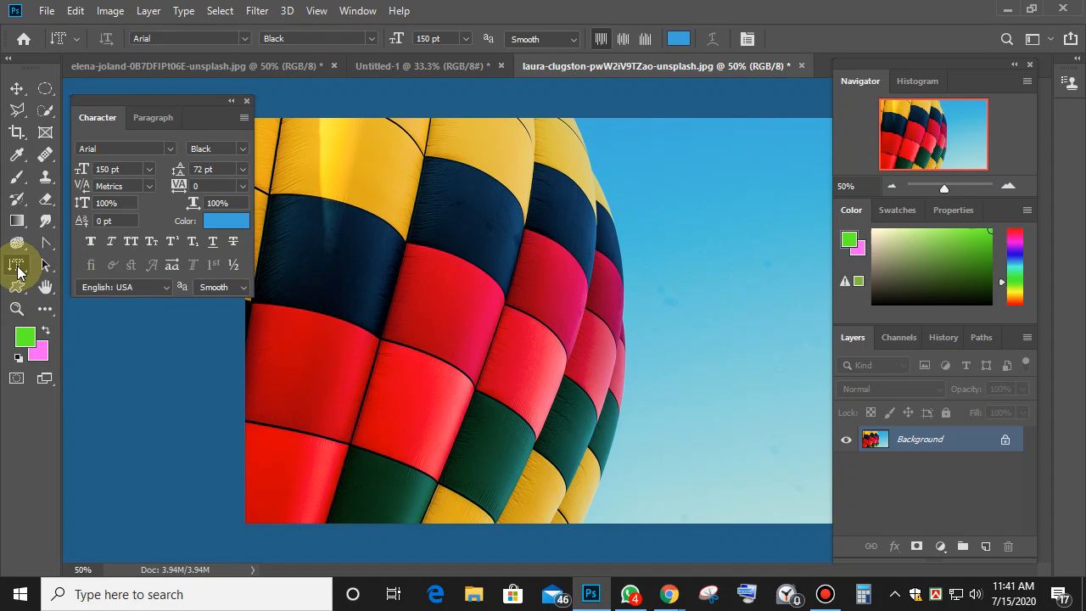
{"action": "right_click", "coordinate": [18, 268]}
{"action": "left_click", "coordinate": [127, 307]}
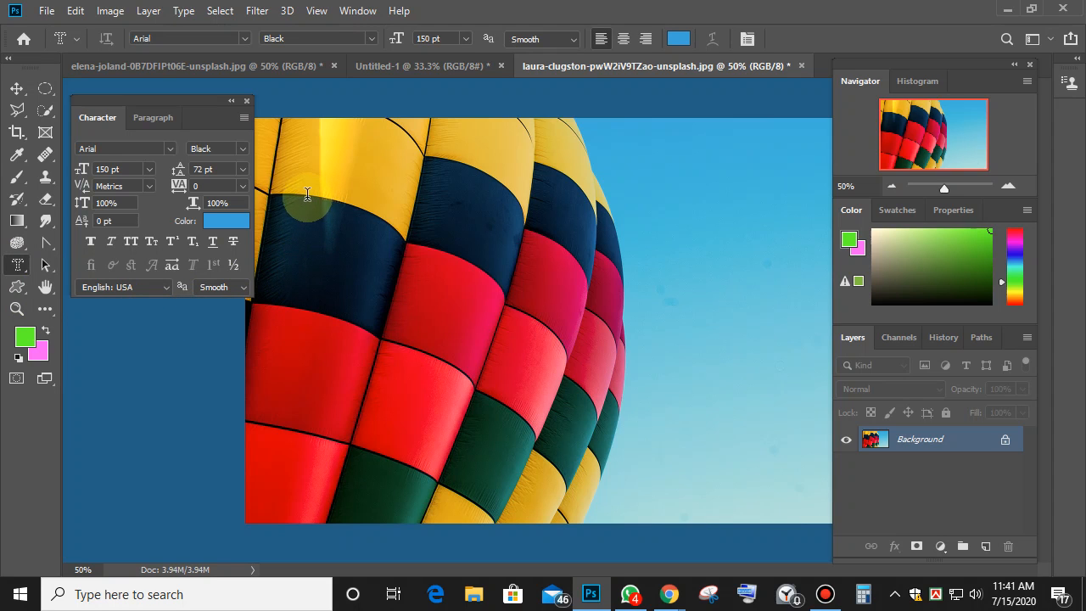
{"action": "left_click", "coordinate": [277, 195]}
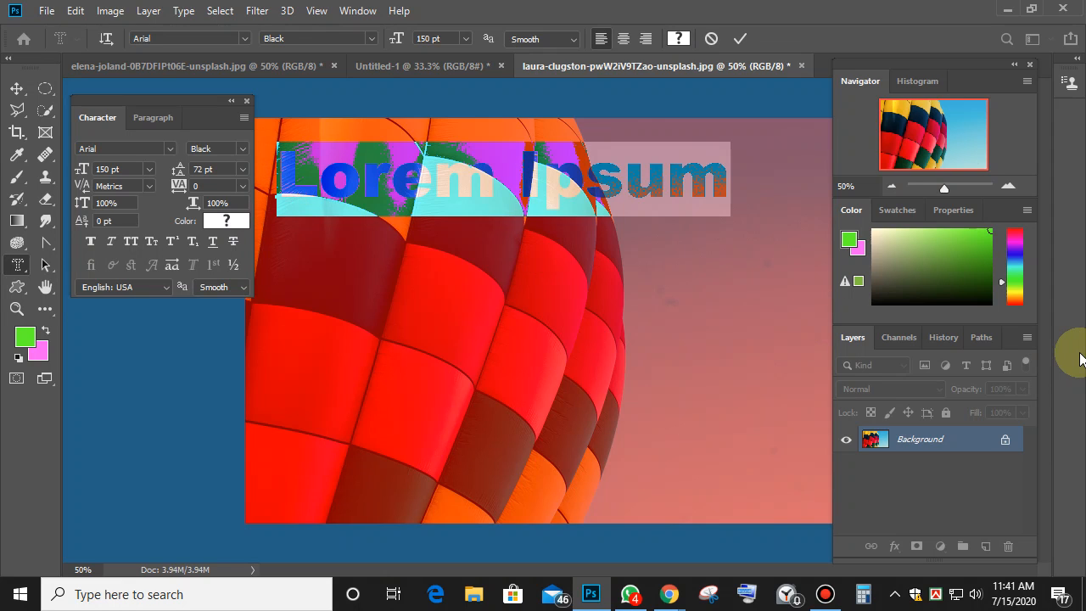
{"action": "type", "text": "L"}
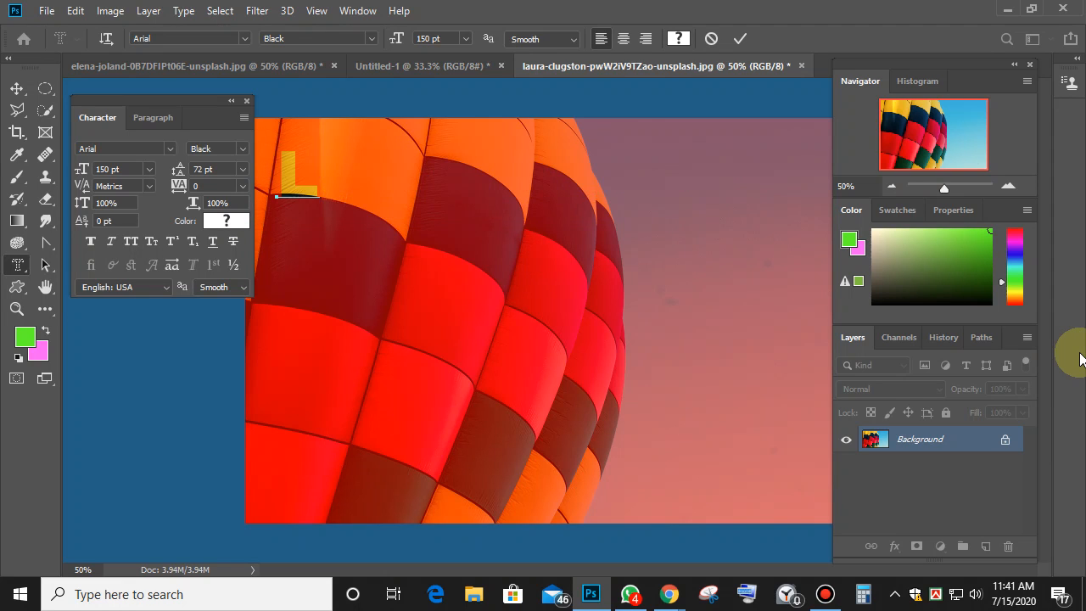
{"action": "type", "text": "ES"}
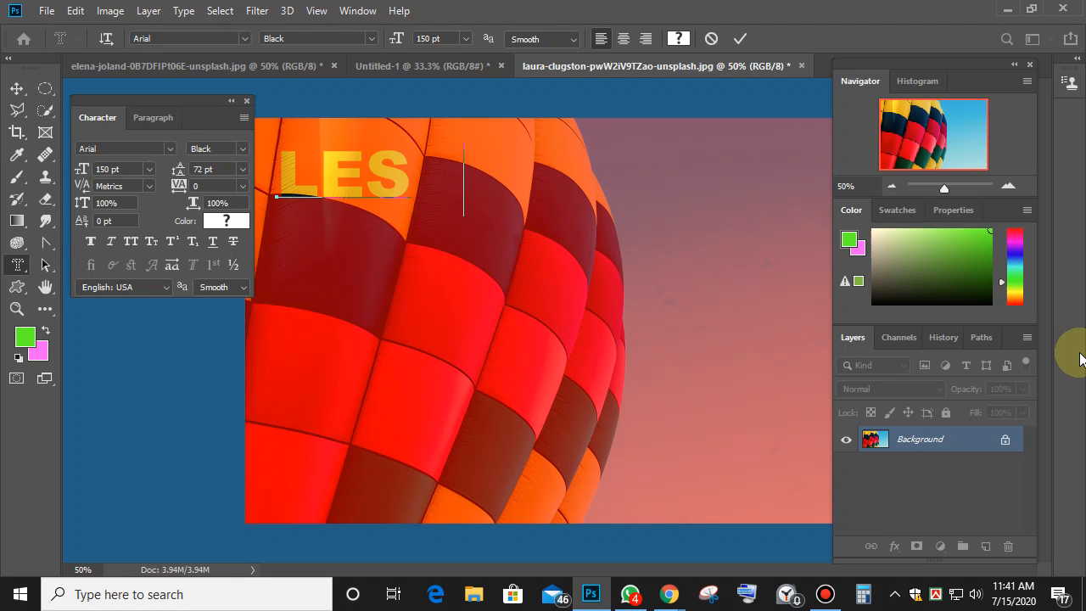
{"action": "type", "text": "O"}
{"action": "key", "text": "BackSpace"}
{"action": "key", "text": "BackSpace"}
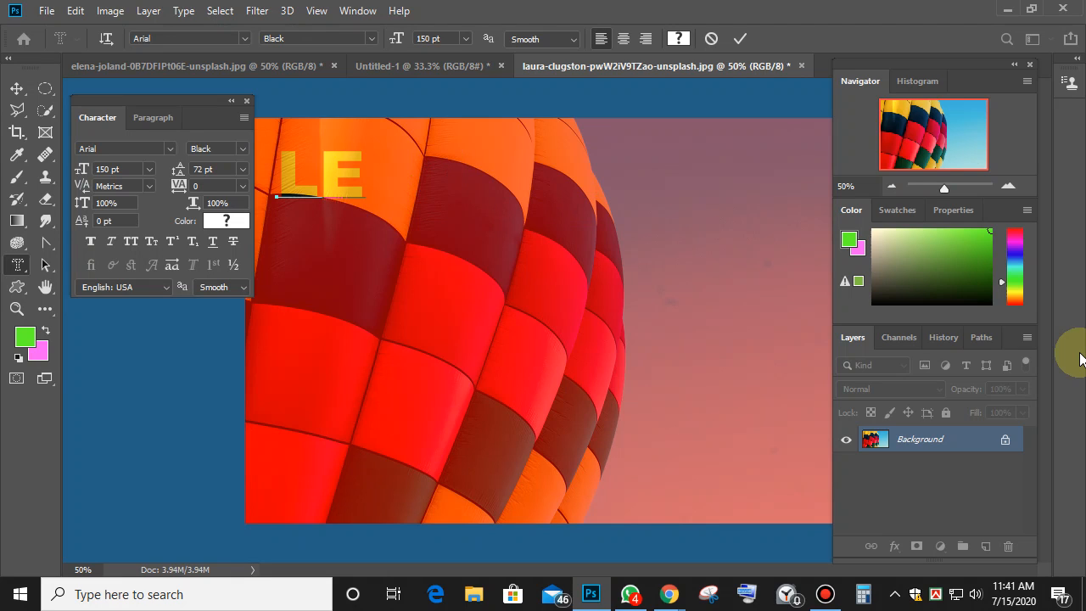
{"action": "type", "text": "DP"}
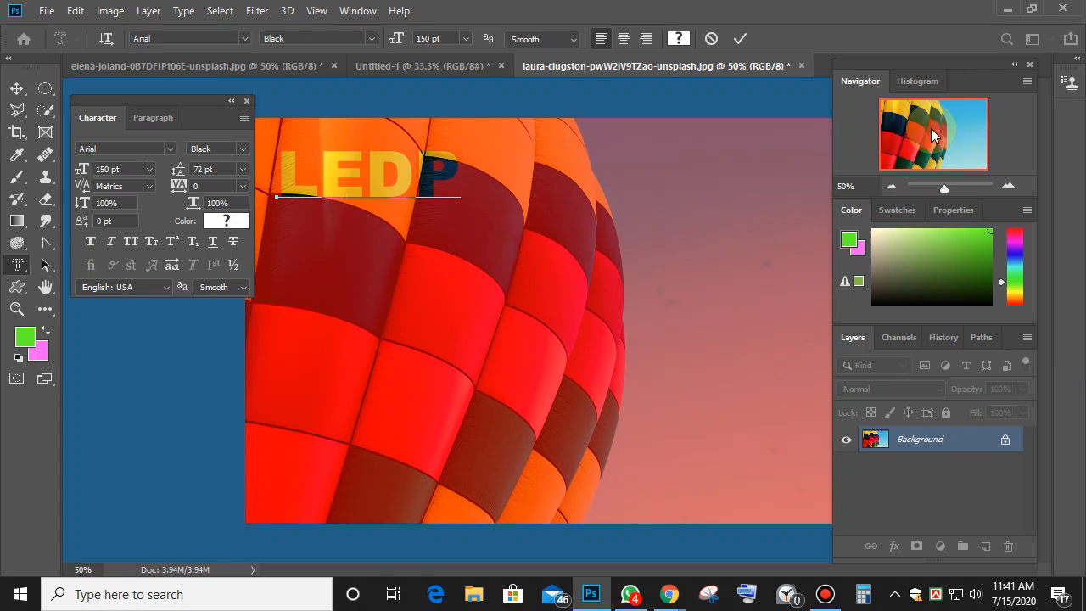
Set the LEDP mask text to 250 pt and commit it as a selection.
{"action": "left_click_drag", "start_coordinate": [458, 178], "coordinate": [276, 180]}
{"action": "left_click", "coordinate": [444, 38]}
{"action": "type", "text": "250"}
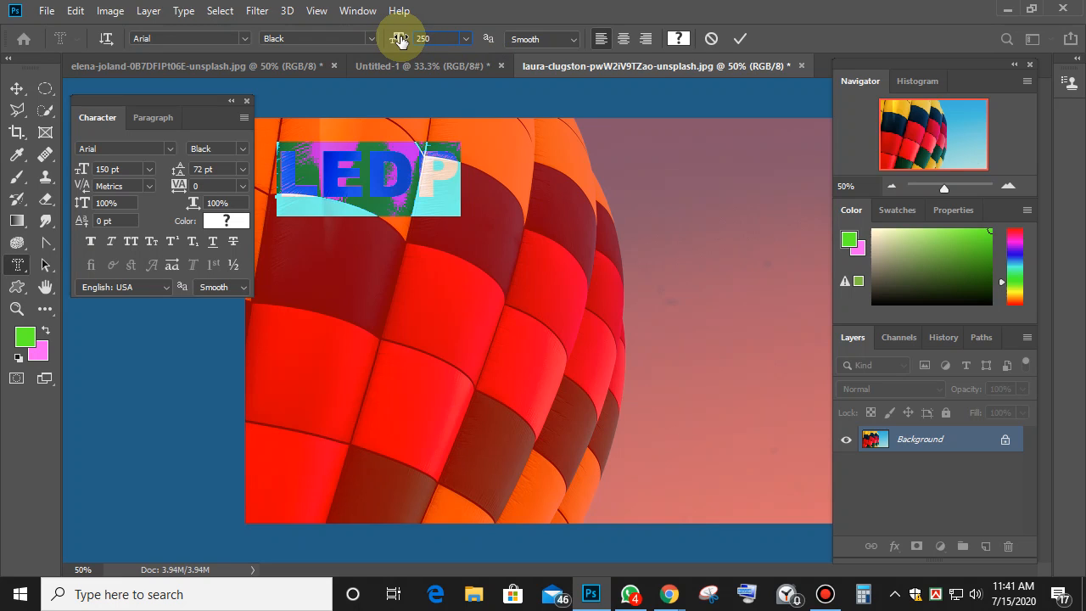
{"action": "key", "text": "Return"}
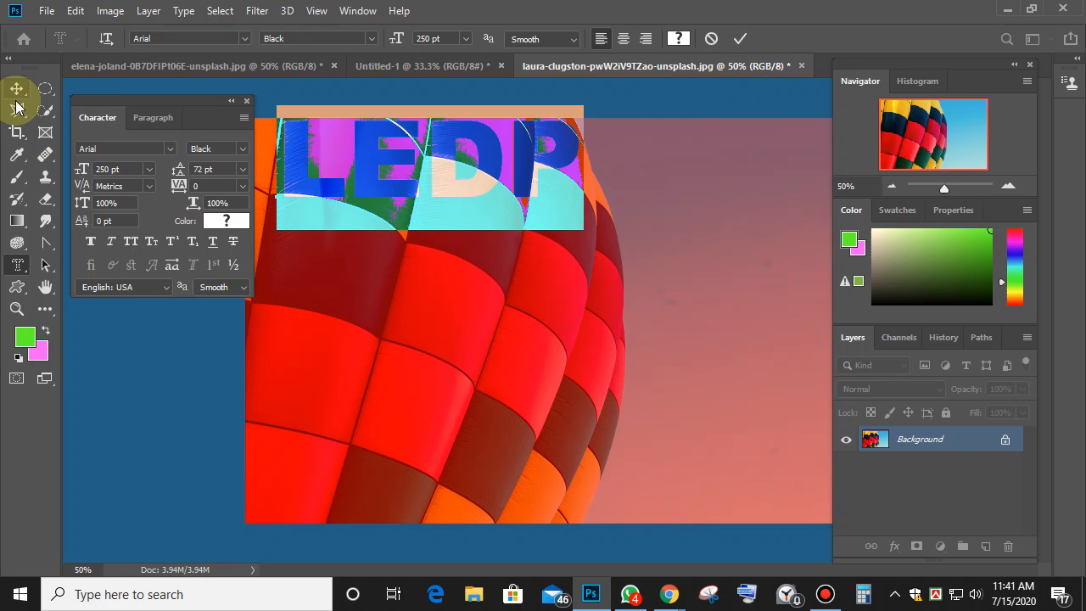
{"action": "left_click", "coordinate": [738, 40]}
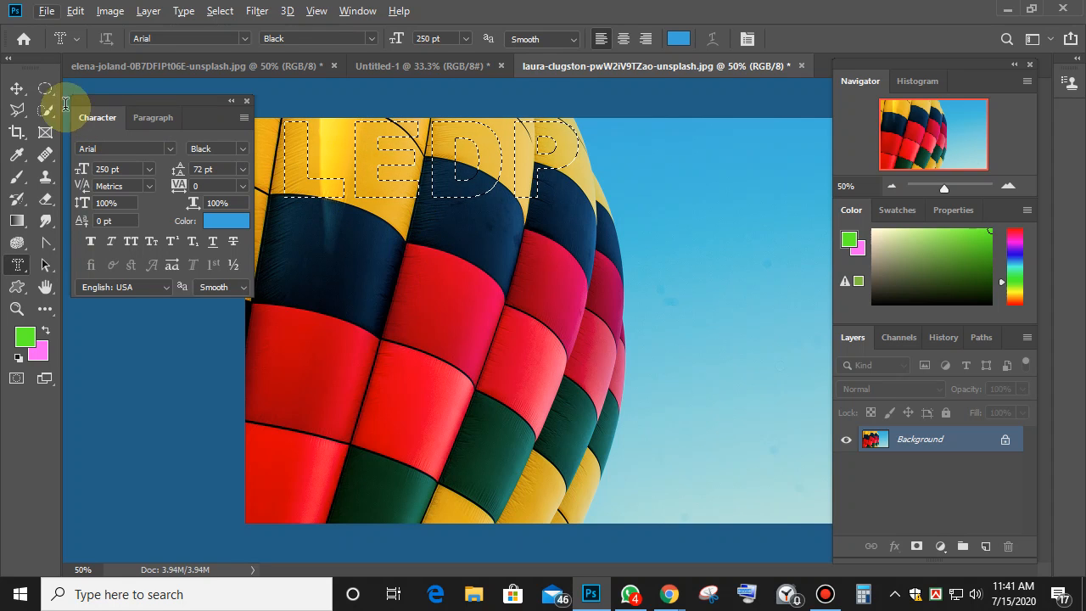
Try moving and filling the LEDP selection, then undo back to the letter selection.
{"action": "left_click", "coordinate": [17, 88]}
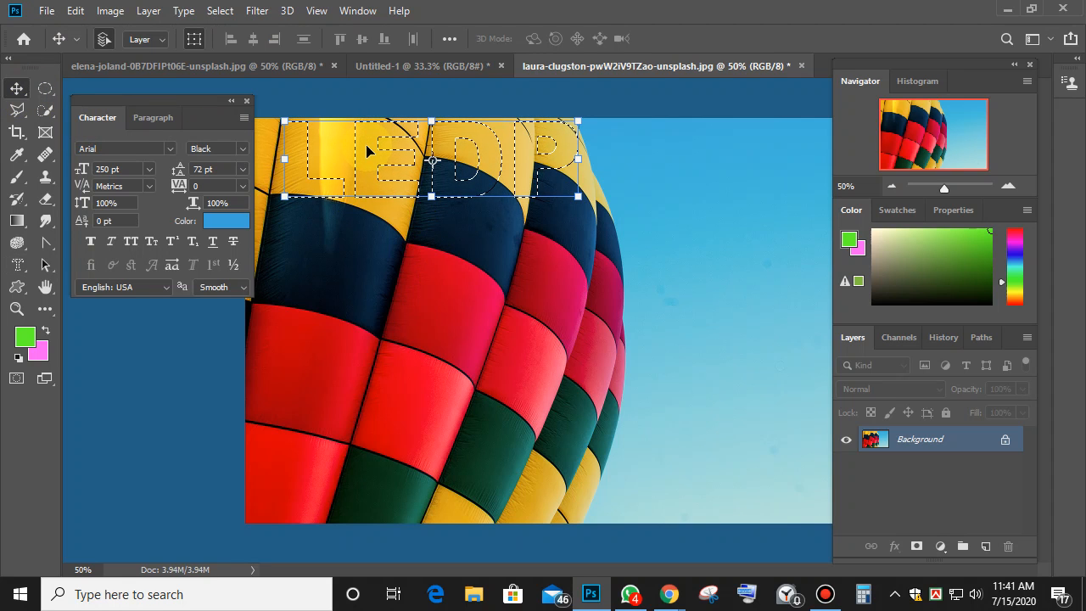
{"action": "left_click_drag", "start_coordinate": [366, 211], "coordinate": [650, 409]}
{"action": "key", "text": "ctrl+d"}
{"action": "left_click", "coordinate": [680, 271]}
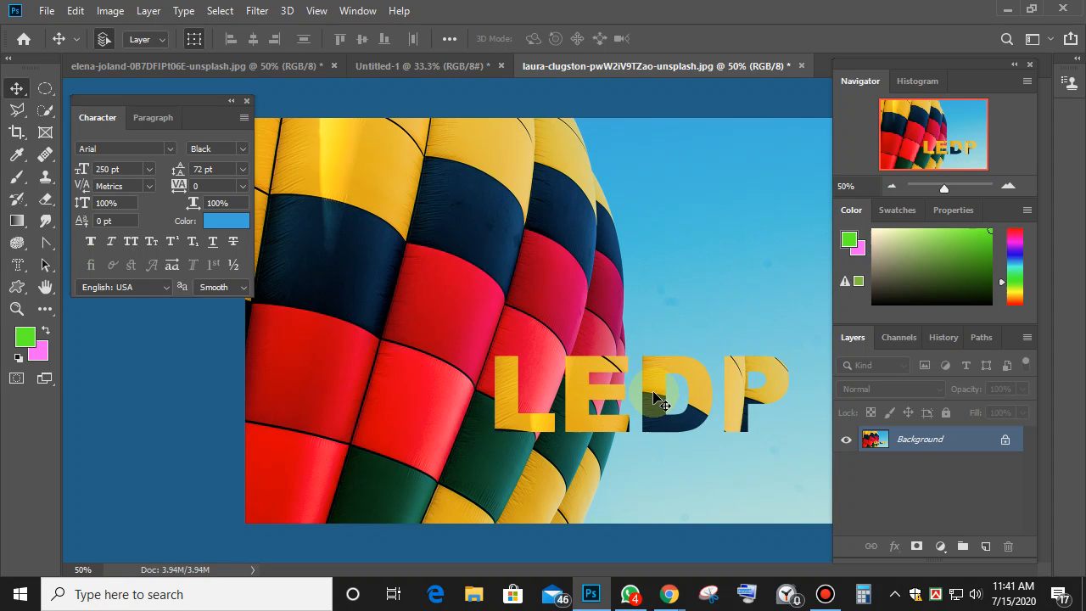
{"action": "left_click_drag", "start_coordinate": [654, 296], "coordinate": [768, 344]}
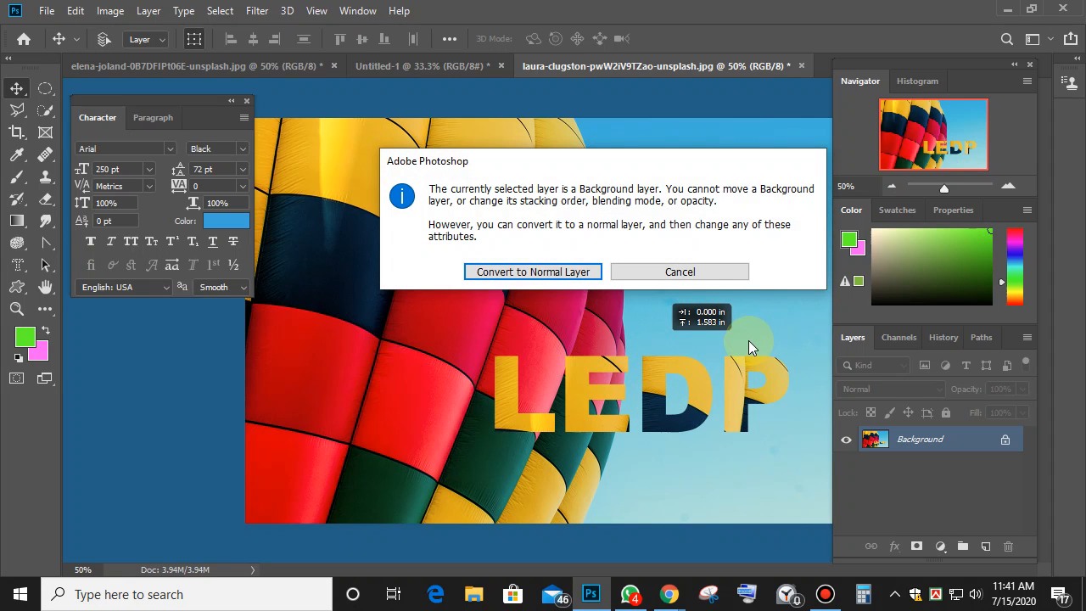
{"action": "left_click", "coordinate": [694, 272]}
{"action": "key", "text": "ctrl+z"}
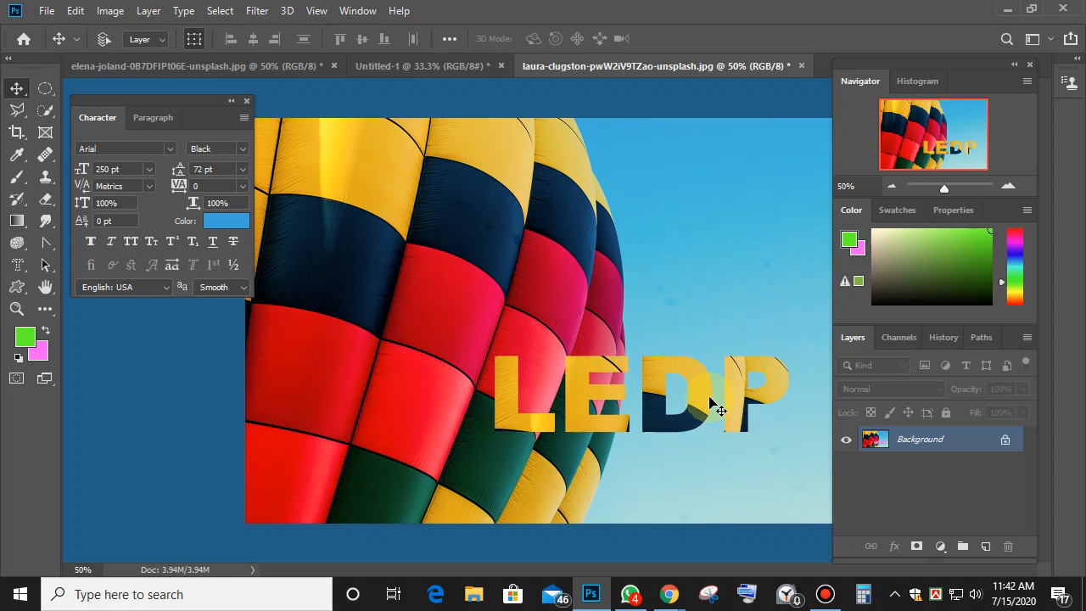
{"action": "key", "text": "BackSpace"}
{"action": "key", "text": "ctrl+d"}
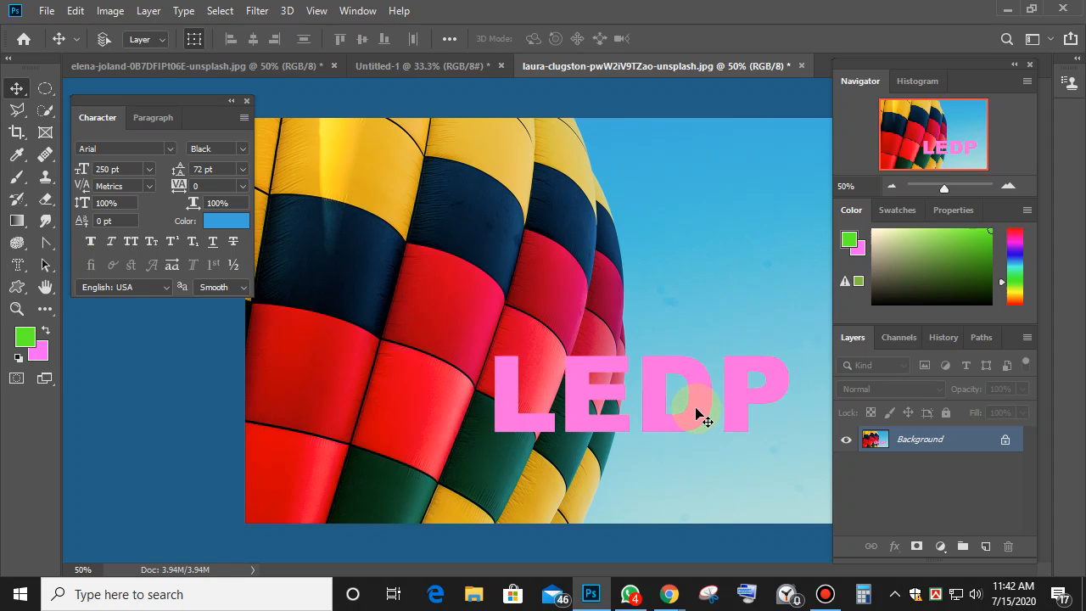
{"action": "key", "text": "ctrl+z"}
{"action": "key", "text": "ctrl+z"}
{"action": "key", "text": "ctrl+z"}
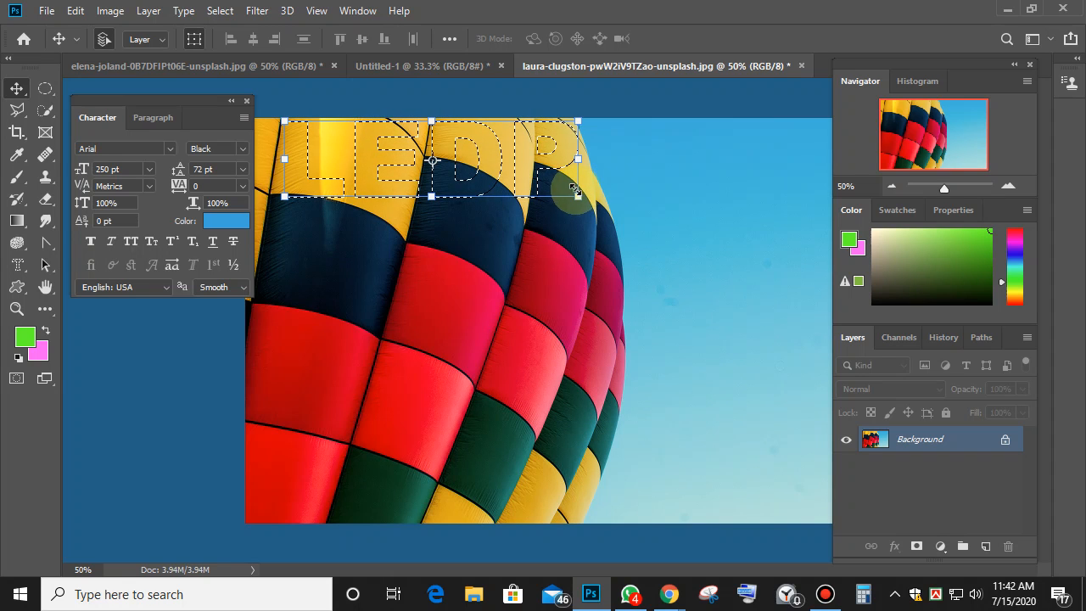
Copy the LEDP letters to Layer 1, shrink them to about 61% and place them top right.
{"action": "key", "text": "ctrl+j"}
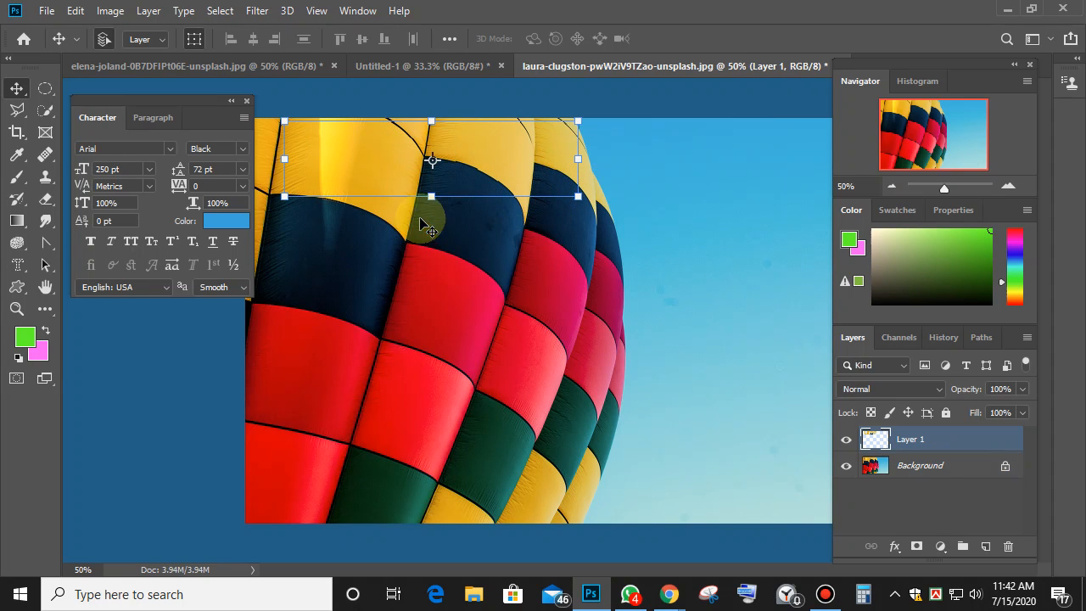
{"action": "left_click_drag", "start_coordinate": [384, 192], "coordinate": [608, 491]}
{"action": "left_click_drag", "start_coordinate": [539, 431], "coordinate": [692, 115]}
{"action": "left_click", "coordinate": [759, 39]}
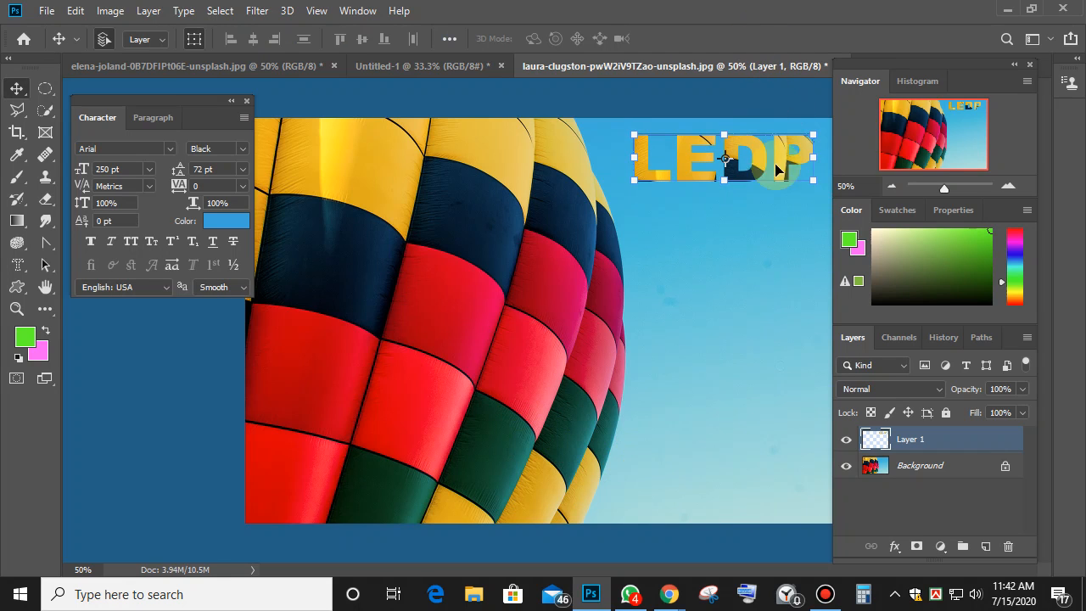
{"action": "left_click", "coordinate": [764, 340]}
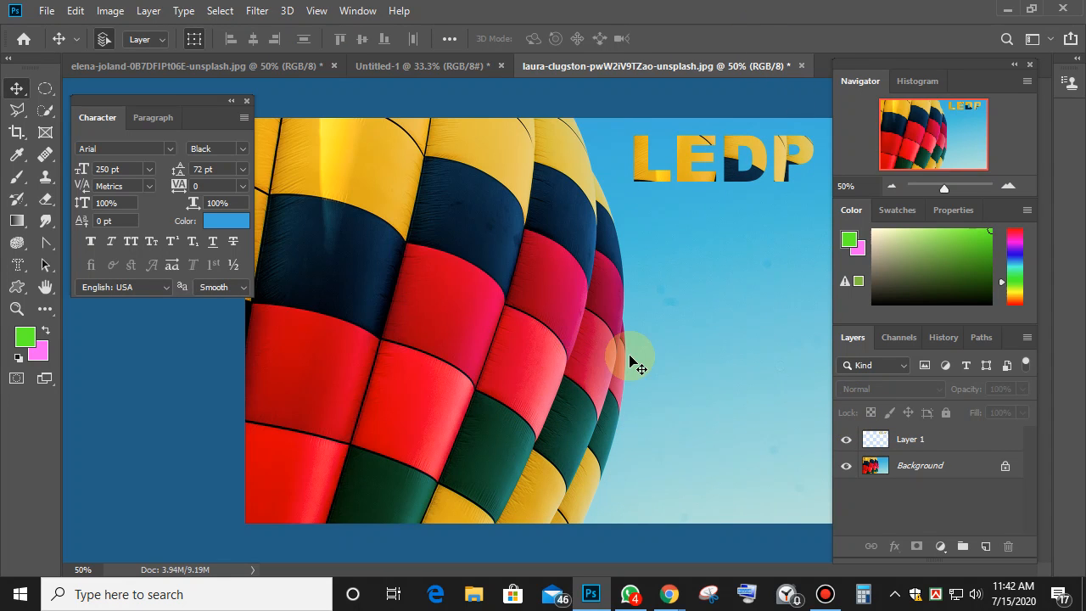
Close the balloon photo without saving and type 'Sylhet' as mask text on the frame photo.
{"action": "left_click", "coordinate": [801, 66]}
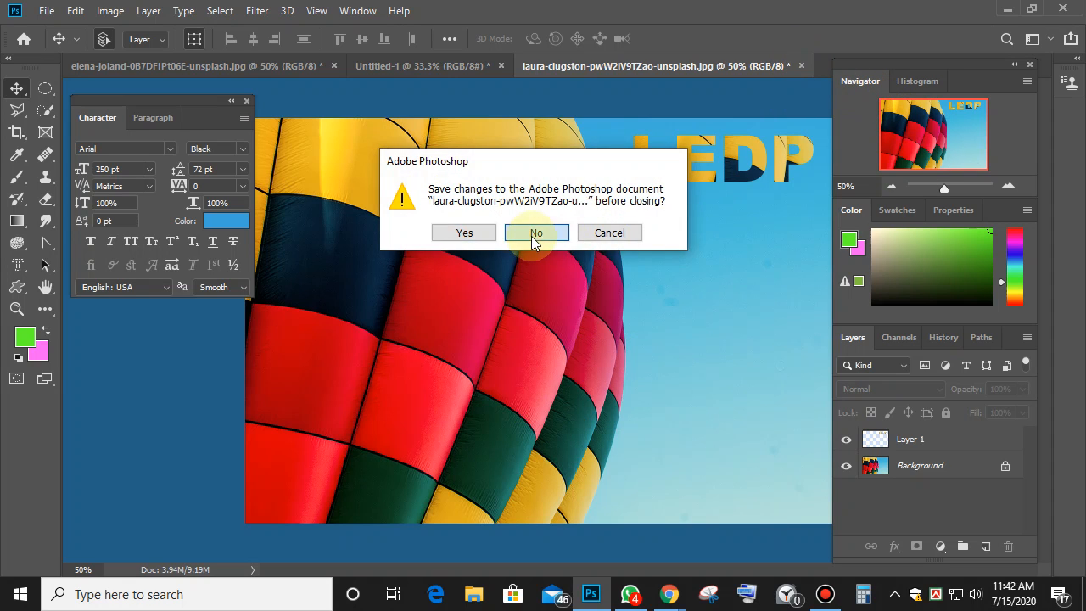
{"action": "left_click", "coordinate": [533, 235]}
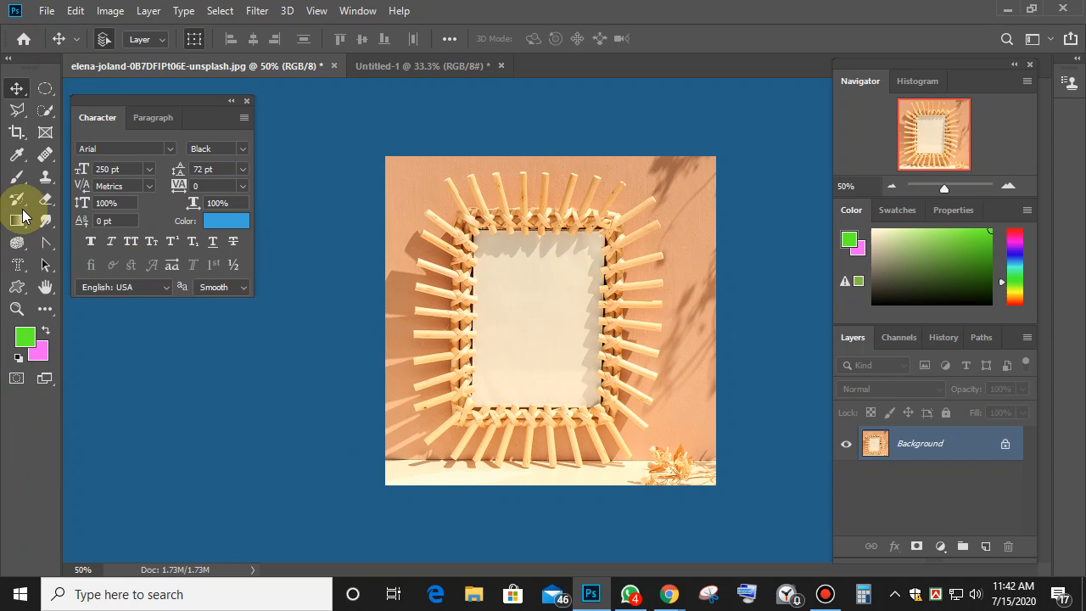
{"action": "left_click", "coordinate": [17, 264]}
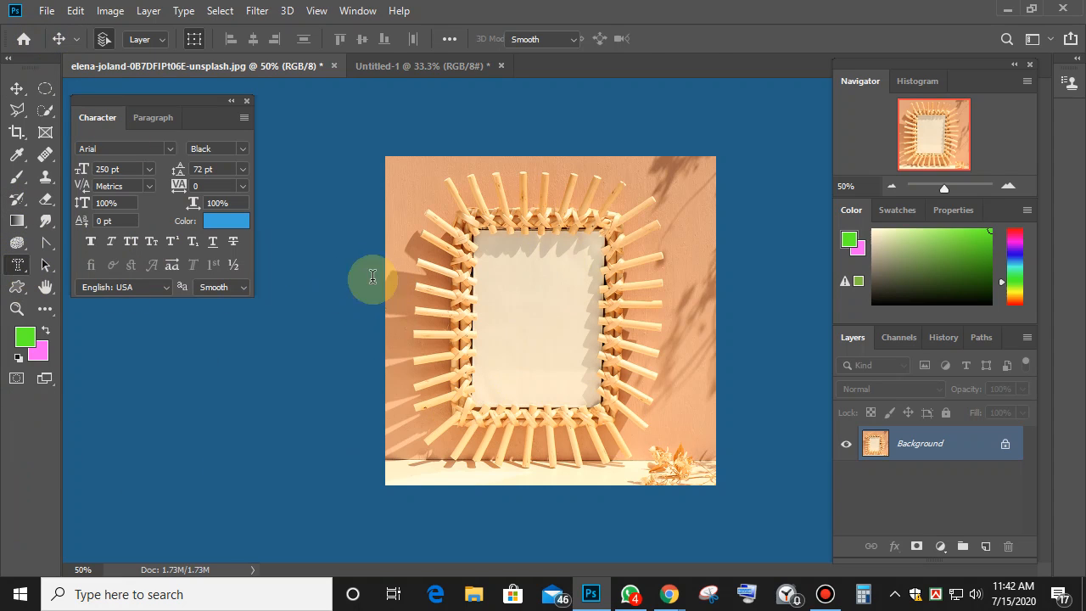
{"action": "left_click", "coordinate": [428, 218]}
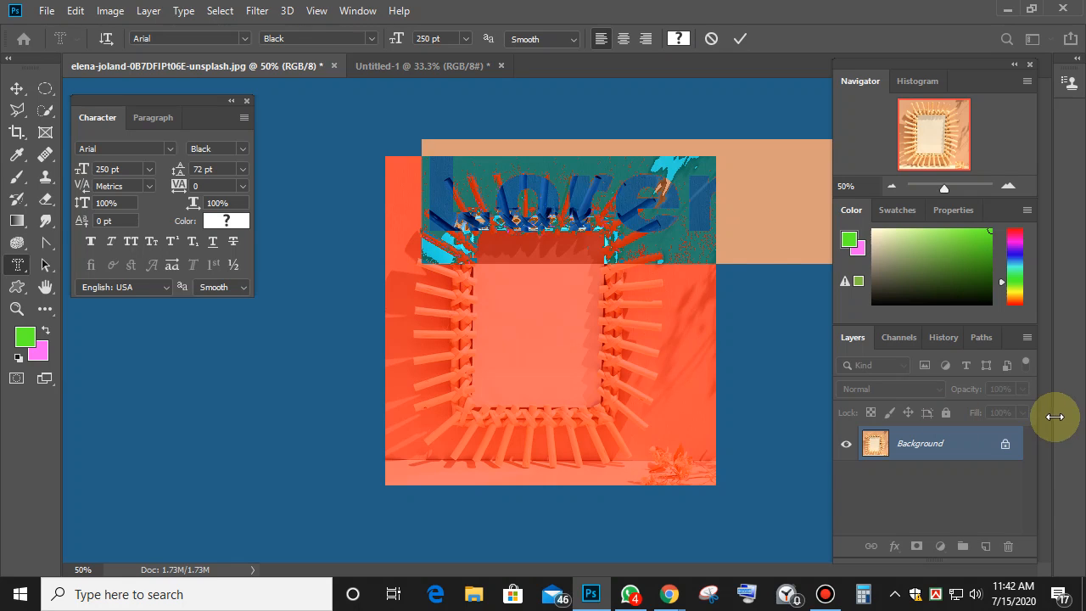
{"action": "type", "text": "Sy"}
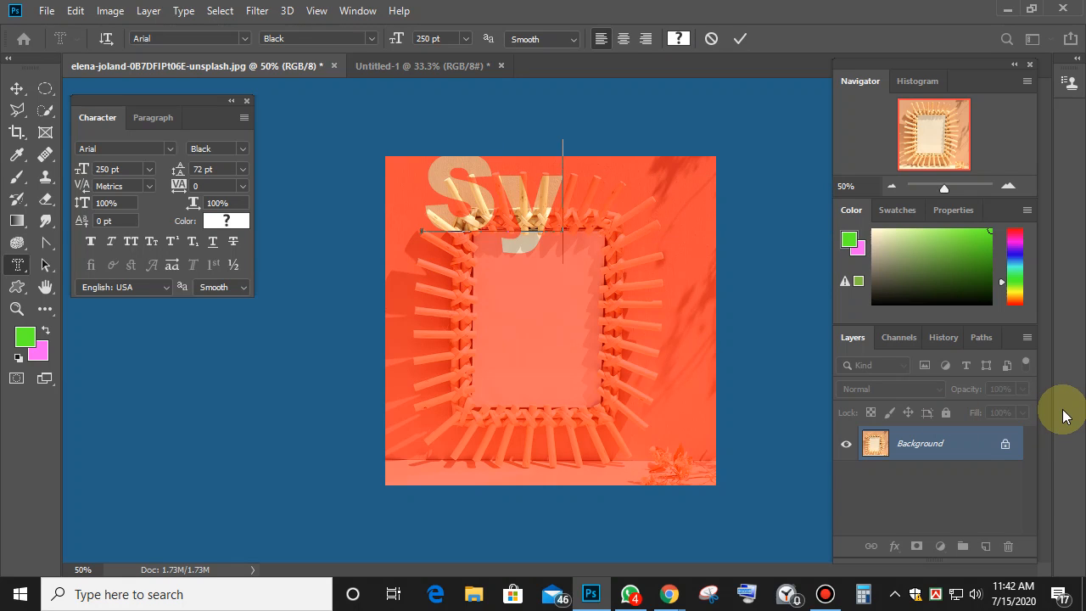
{"action": "type", "text": "l"}
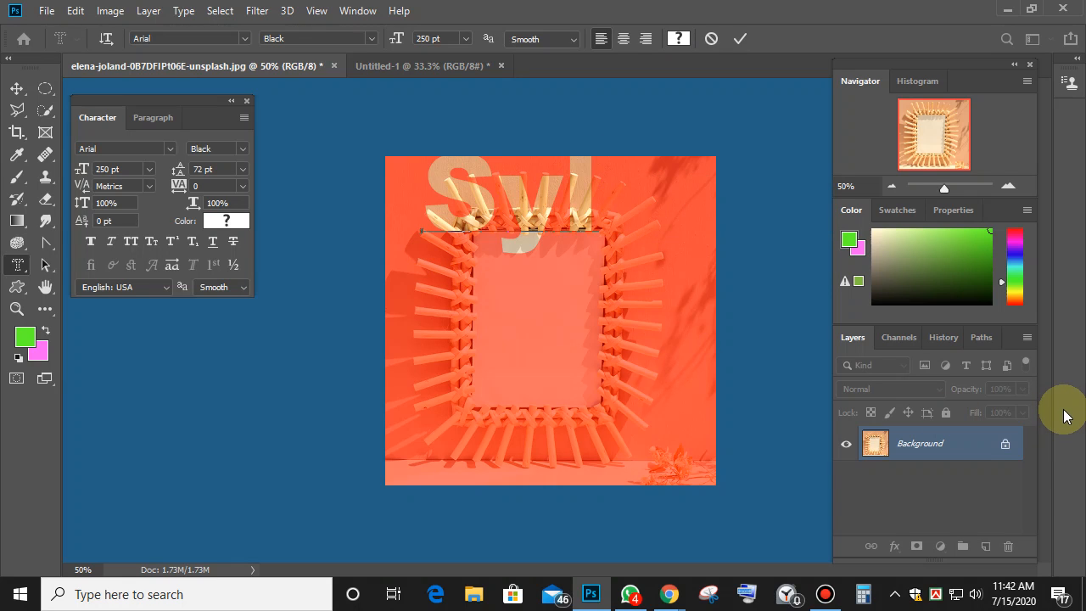
{"action": "type", "text": "he"}
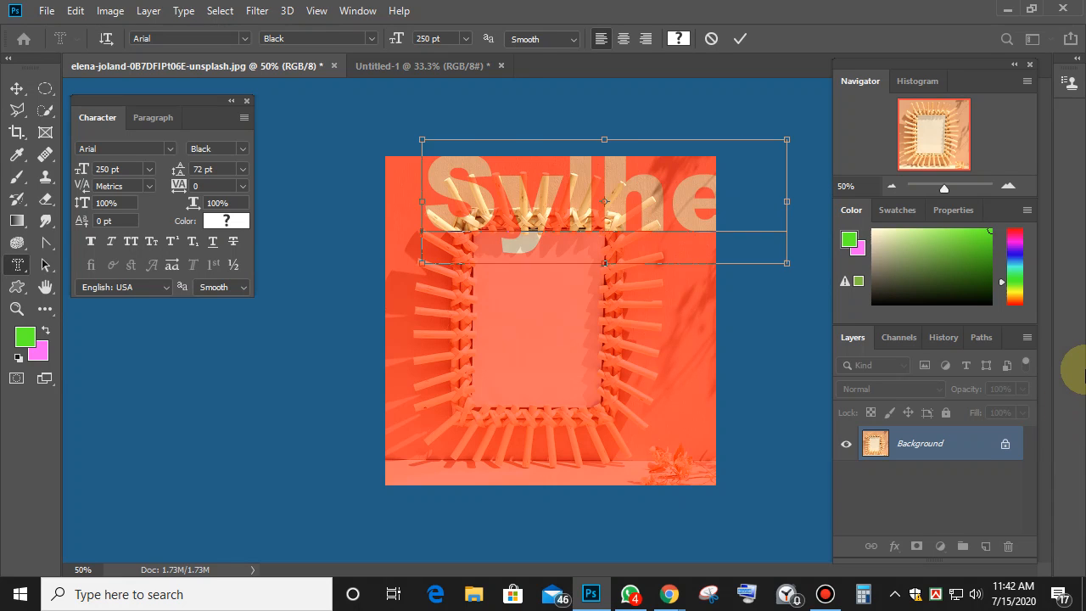
Reduce the Sylhet text to 186 pt and commit it as a selection.
{"action": "key", "text": "ctrl+a"}
{"action": "left_click", "coordinate": [429, 39]}
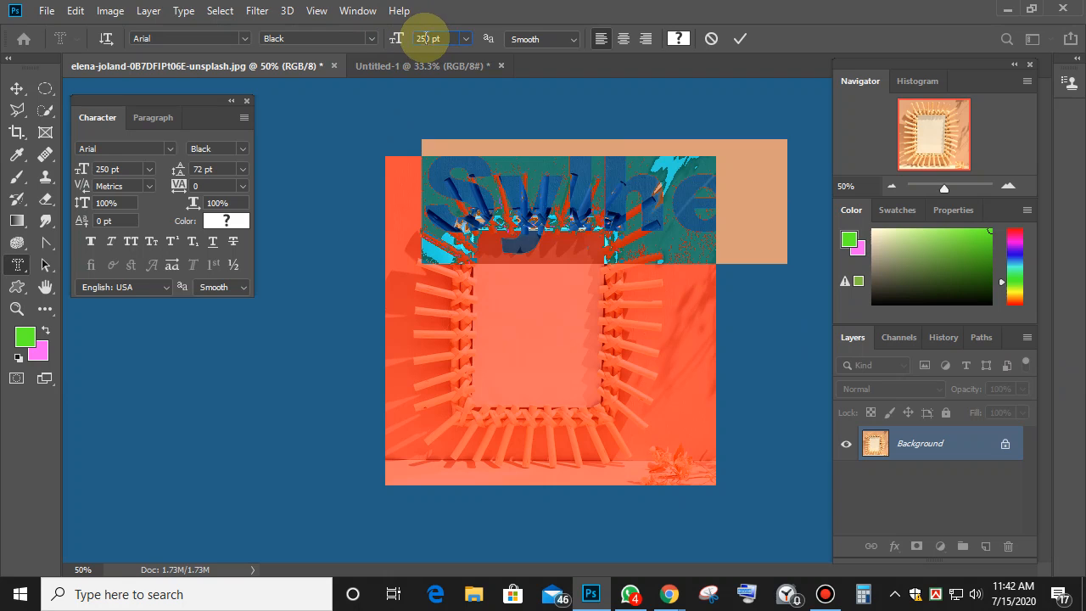
{"action": "key", "text": "Down"}
{"action": "key", "text": "Down"}
{"action": "key", "text": "Down"}
{"action": "key", "text": "Down"}
{"action": "key", "text": "Down"}
{"action": "key", "text": "Down"}
{"action": "key", "text": "Down"}
{"action": "key", "text": "Down"}
{"action": "key", "text": "Down"}
{"action": "key", "text": "Down"}
{"action": "key", "text": "Down"}
{"action": "key", "text": "Down"}
{"action": "key", "text": "Down"}
{"action": "key", "text": "Down"}
{"action": "key", "text": "Down"}
{"action": "key", "text": "Down"}
{"action": "key", "text": "Down"}
{"action": "key", "text": "Down"}
{"action": "key", "text": "Down"}
{"action": "key", "text": "Down"}
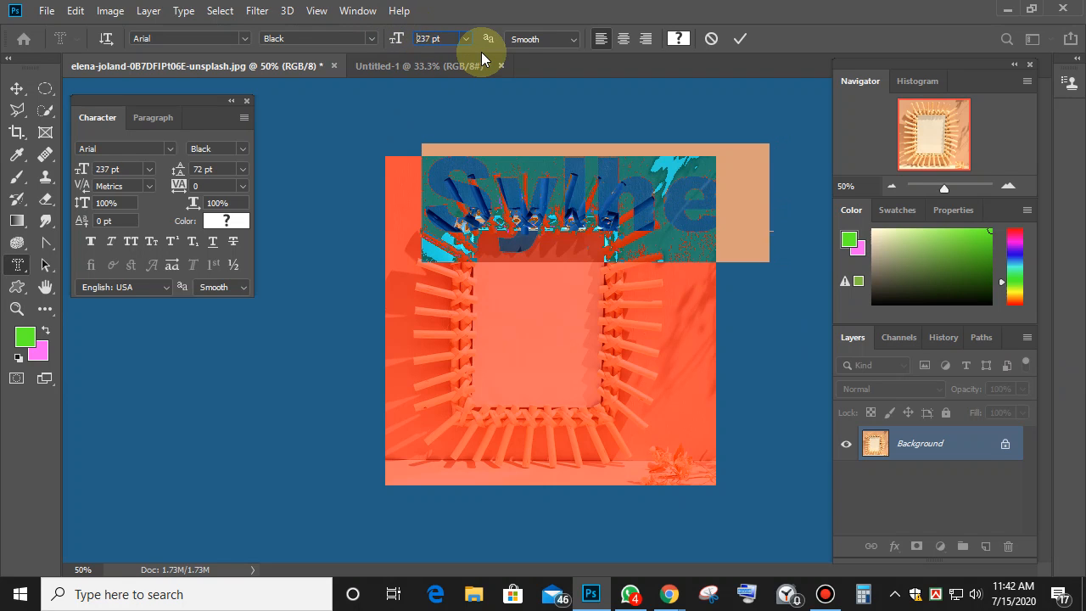
{"action": "key", "text": "Down"}
{"action": "key", "text": "Down"}
{"action": "key", "text": "Down"}
{"action": "key", "text": "Down"}
{"action": "key", "text": "Down"}
{"action": "key", "text": "Down"}
{"action": "key", "text": "Down"}
{"action": "key", "text": "Down"}
{"action": "key", "text": "Down"}
{"action": "key", "text": "Down"}
{"action": "key", "text": "Down"}
{"action": "key", "text": "Down"}
{"action": "key", "text": "Down"}
{"action": "key", "text": "Down"}
{"action": "key", "text": "Down"}
{"action": "key", "text": "Down"}
{"action": "key", "text": "Down"}
{"action": "key", "text": "Down"}
{"action": "key", "text": "Down"}
{"action": "key", "text": "Down"}
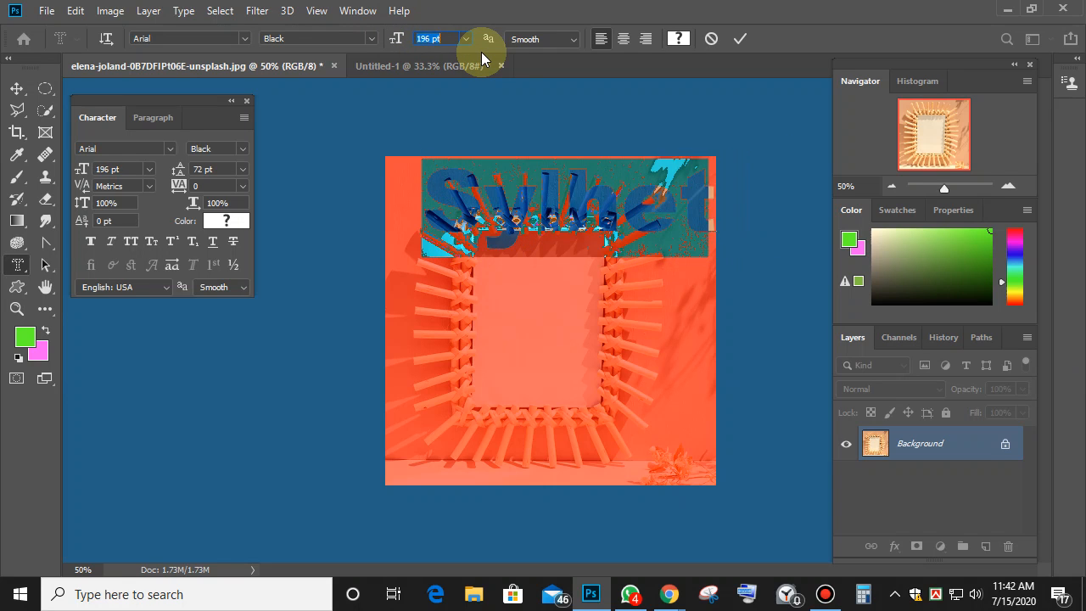
{"action": "key", "text": "Down"}
{"action": "key", "text": "Down"}
{"action": "key", "text": "Down"}
{"action": "key", "text": "Down"}
{"action": "key", "text": "Down"}
{"action": "key", "text": "Down"}
{"action": "key", "text": "Down"}
{"action": "key", "text": "Down"}
{"action": "key", "text": "Down"}
{"action": "key", "text": "Down"}
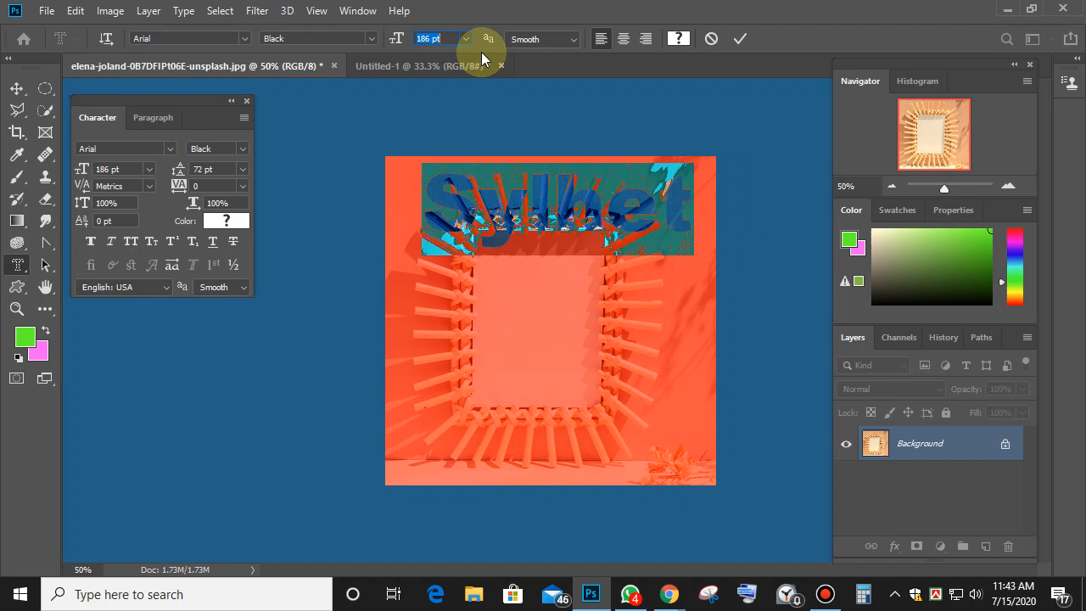
{"action": "left_click", "coordinate": [740, 39]}
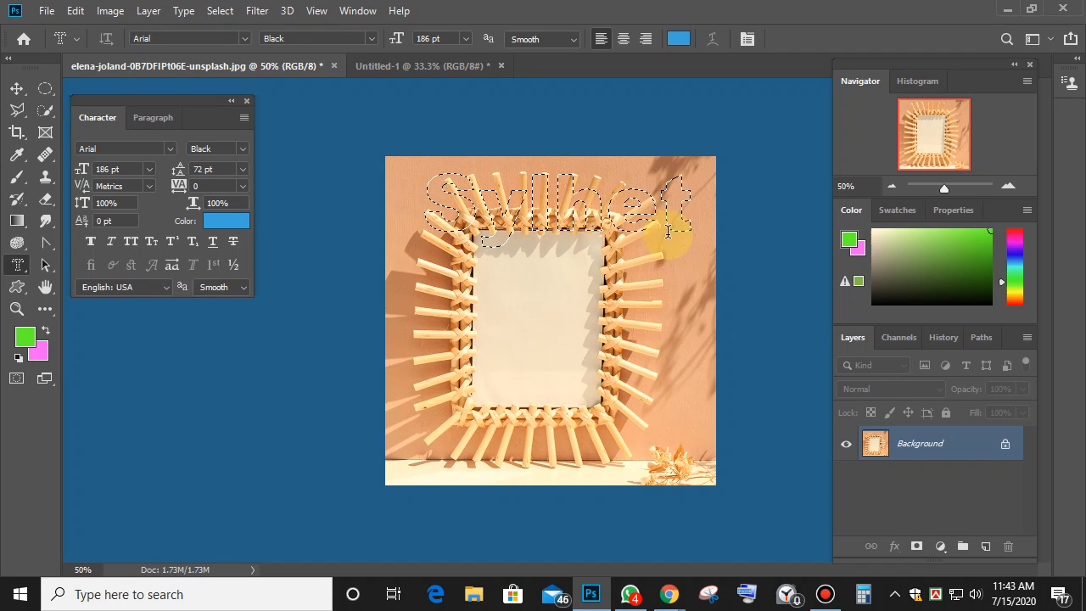
Paste the Sylhet cut-out as a new layer, moving and shrinking it into the frame.
{"action": "left_click", "coordinate": [17, 94]}
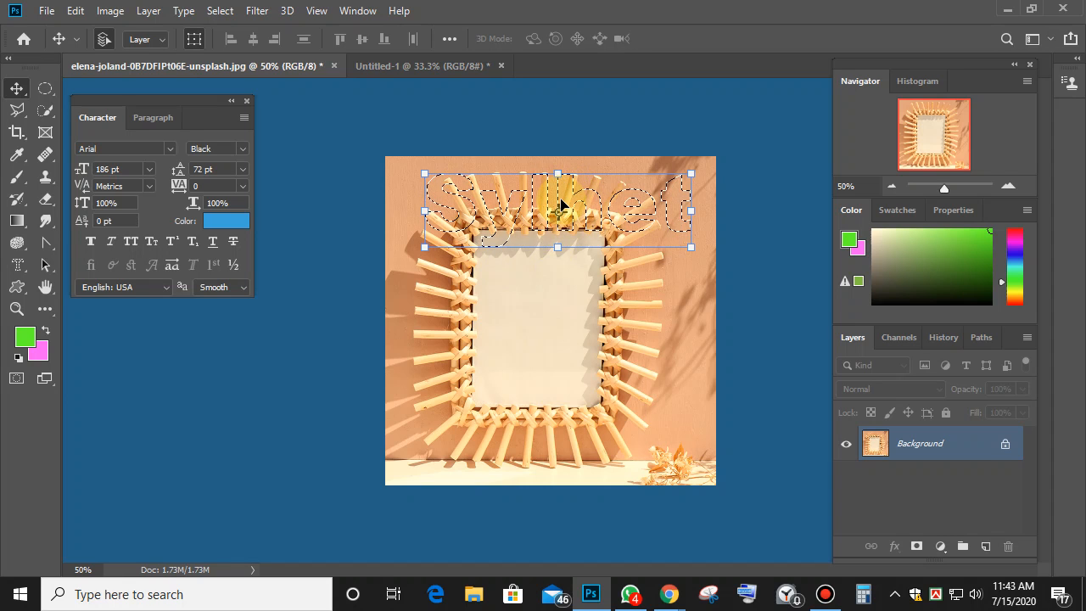
{"action": "left_click_drag", "start_coordinate": [550, 201], "coordinate": [584, 335]}
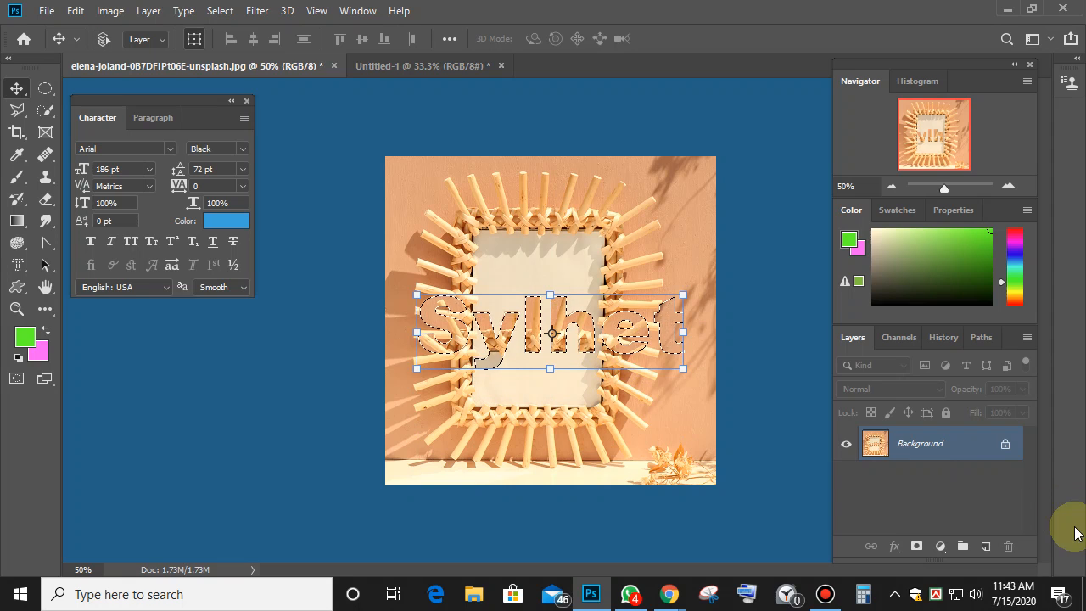
{"action": "key", "text": "Escape"}
{"action": "key", "text": "ctrl+v"}
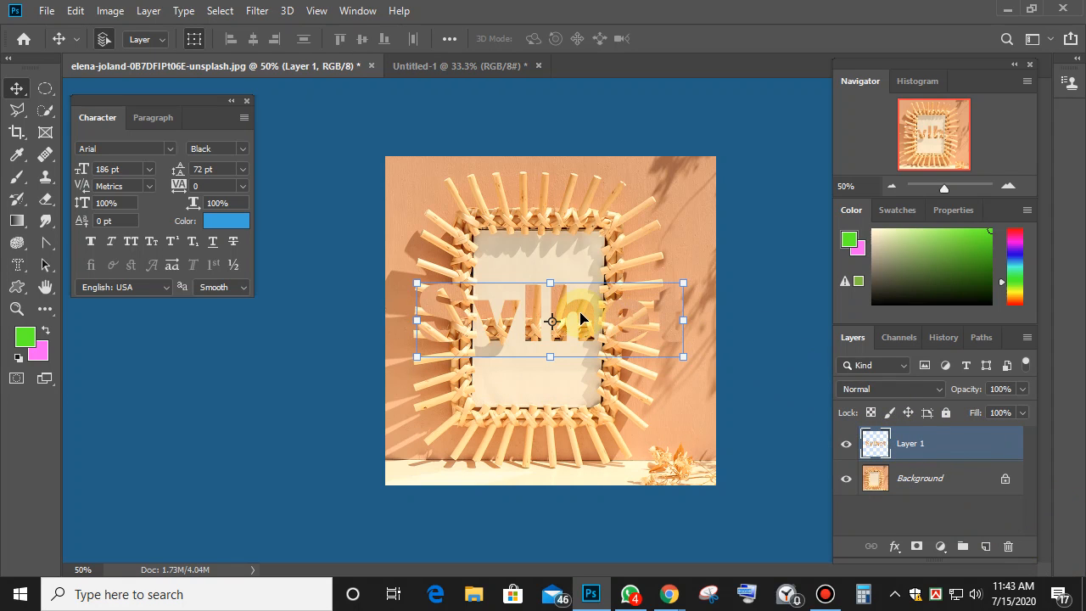
{"action": "left_click_drag", "start_coordinate": [577, 315], "coordinate": [631, 304]}
{"action": "left_click_drag", "start_coordinate": [738, 348], "coordinate": [553, 271]}
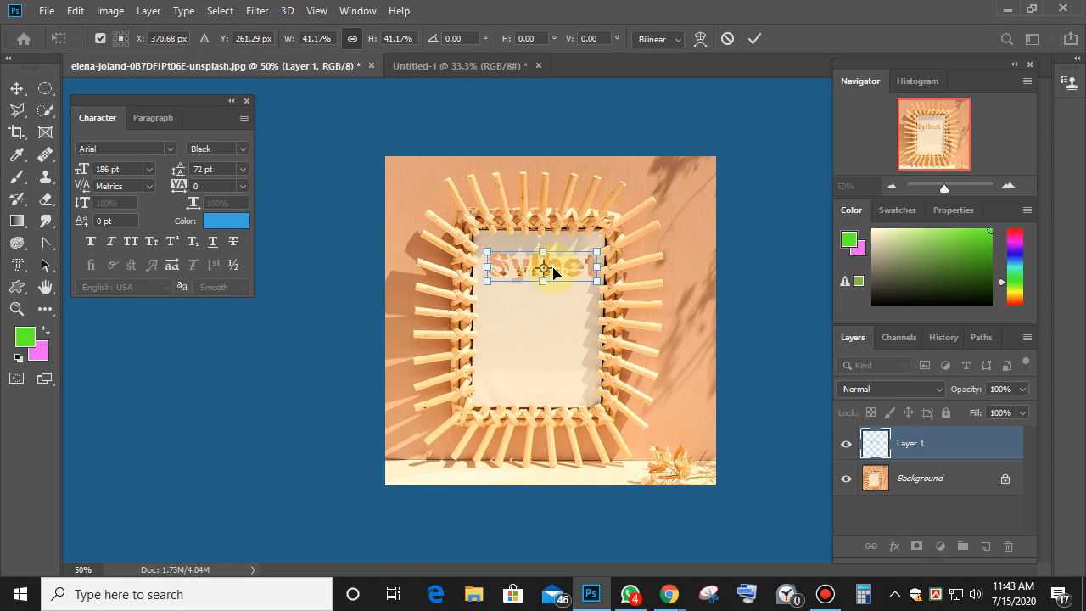
{"action": "left_click", "coordinate": [755, 38]}
{"action": "left_click", "coordinate": [697, 188]}
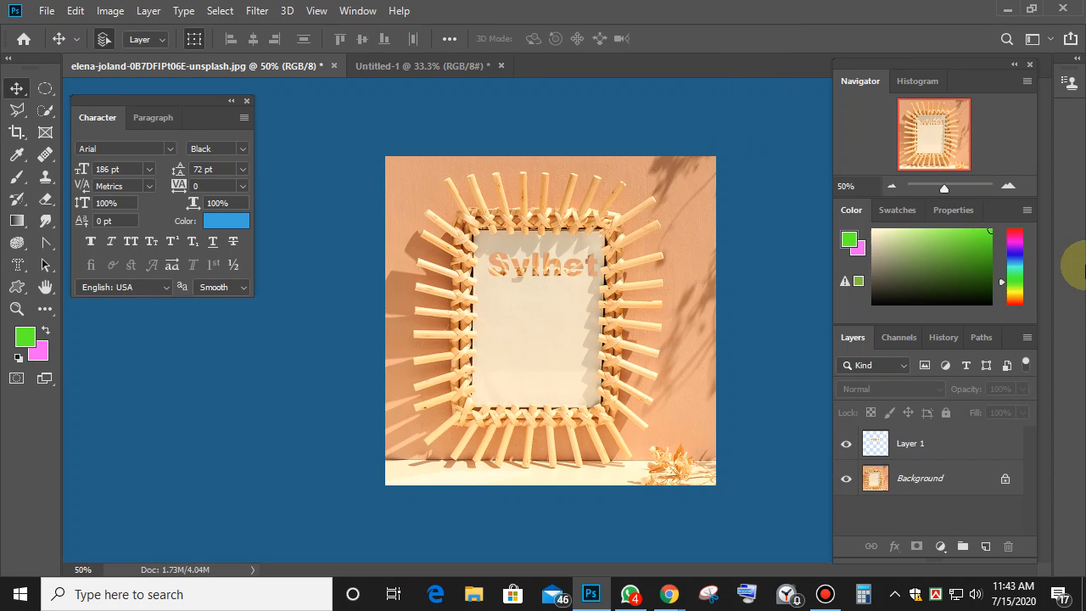
Nudge the Sylhet layer left and rescale it to about 92% to fit the frame.
{"action": "mouse_move", "coordinate": [543, 280]}
{"action": "left_mouse_down"}
{"action": "mouse_move", "coordinate": [512, 271]}
{"action": "mouse_move", "coordinate": [537, 276]}
{"action": "left_mouse_up"}
{"action": "key", "text": "ctrl+t"}
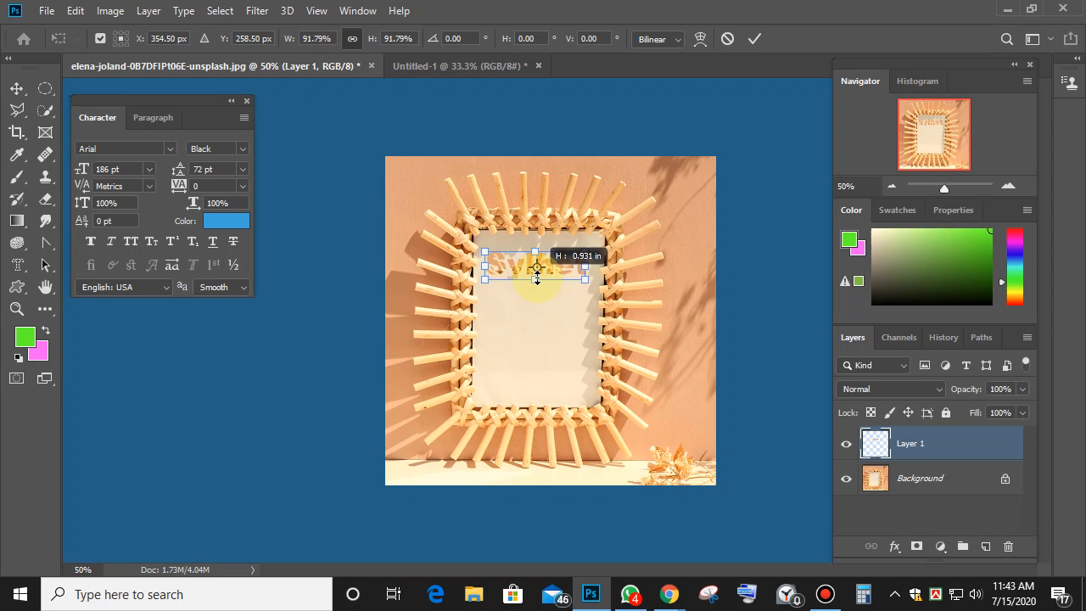
{"action": "left_click", "coordinate": [755, 39]}
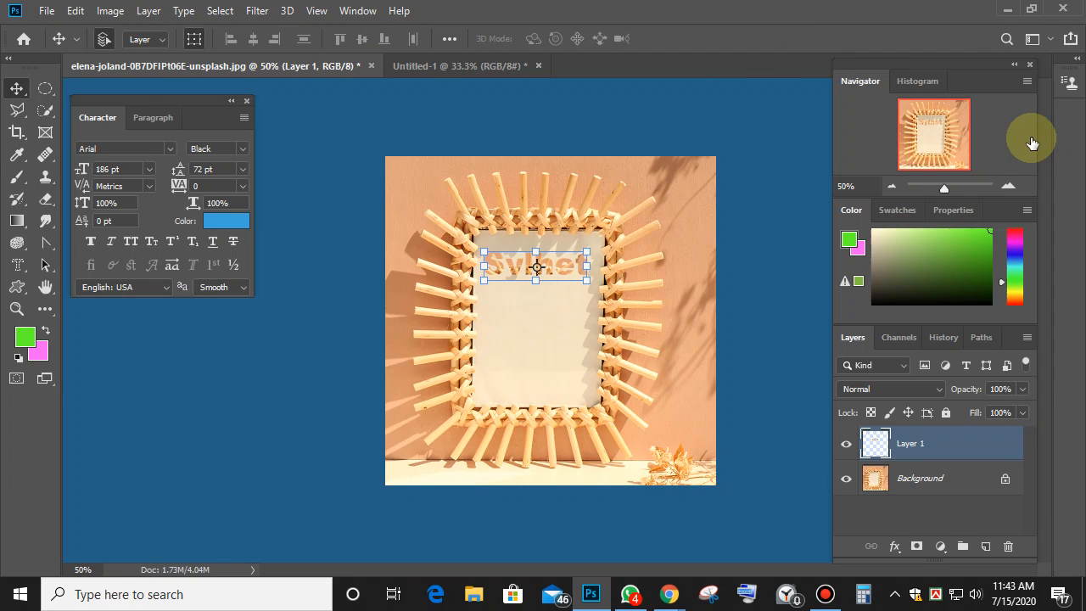
{"action": "key", "text": "ctrl+plus"}
{"action": "key", "text": "ctrl+plus"}
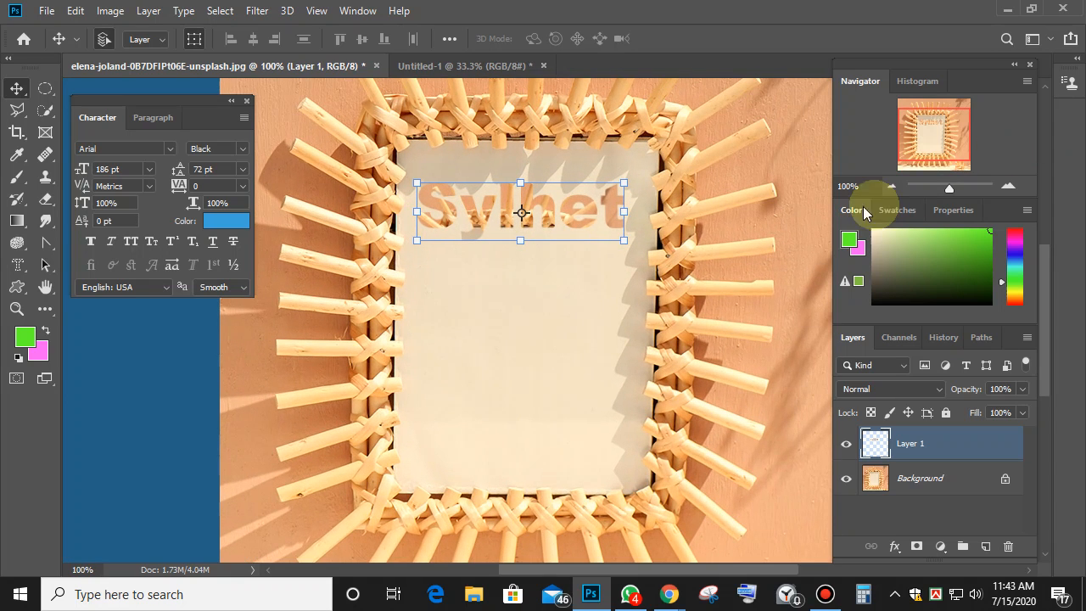
{"action": "left_click", "coordinate": [628, 329]}
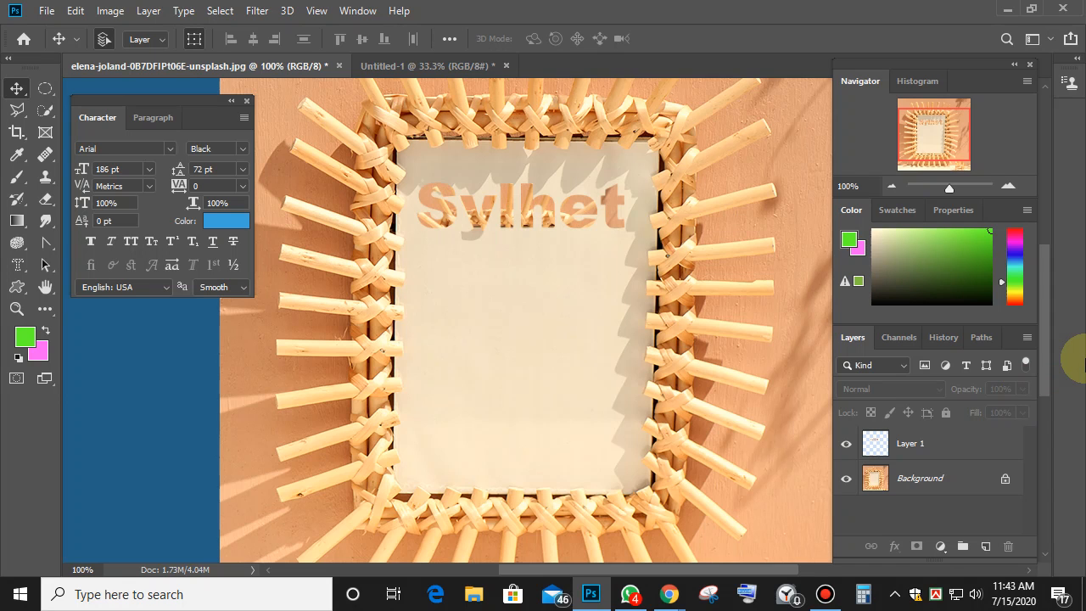
{"action": "key", "text": "ctrl+minus"}
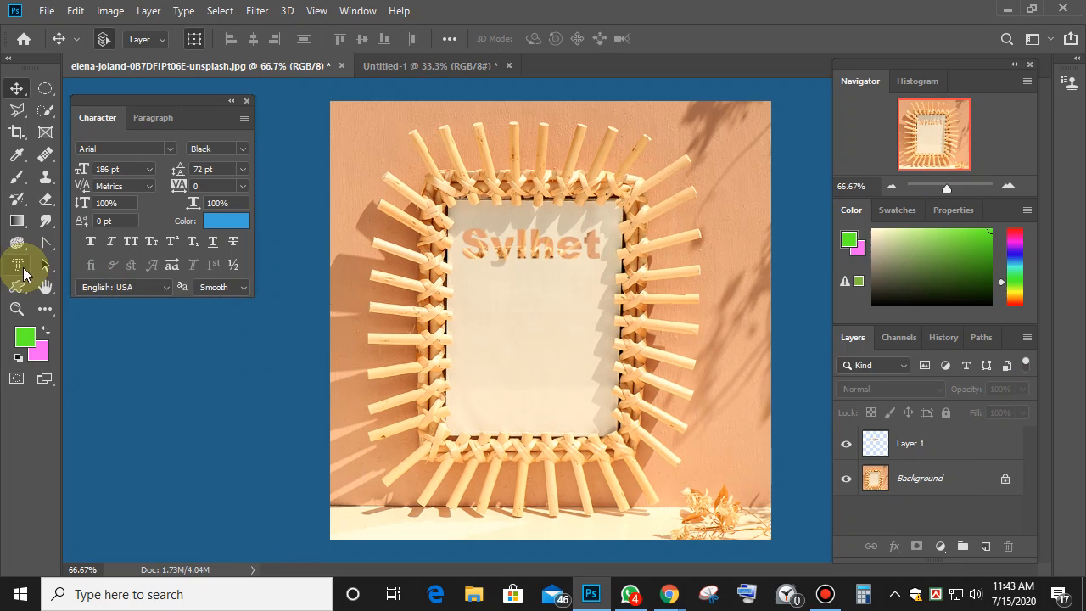
{"action": "left_click_drag", "start_coordinate": [23, 274], "coordinate": [120, 297]}
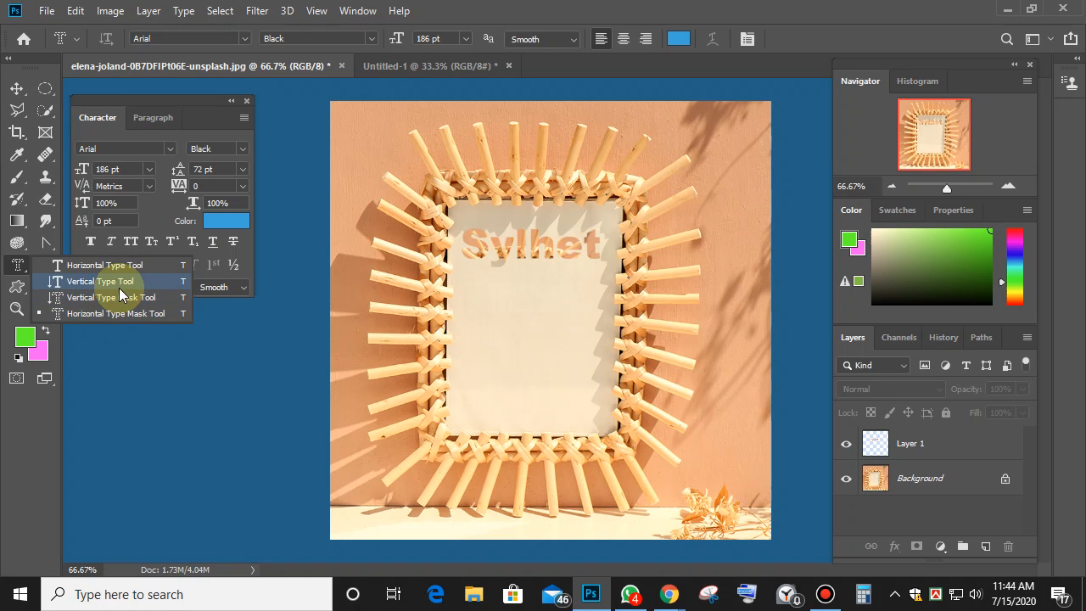
{"action": "left_click", "coordinate": [569, 256]}
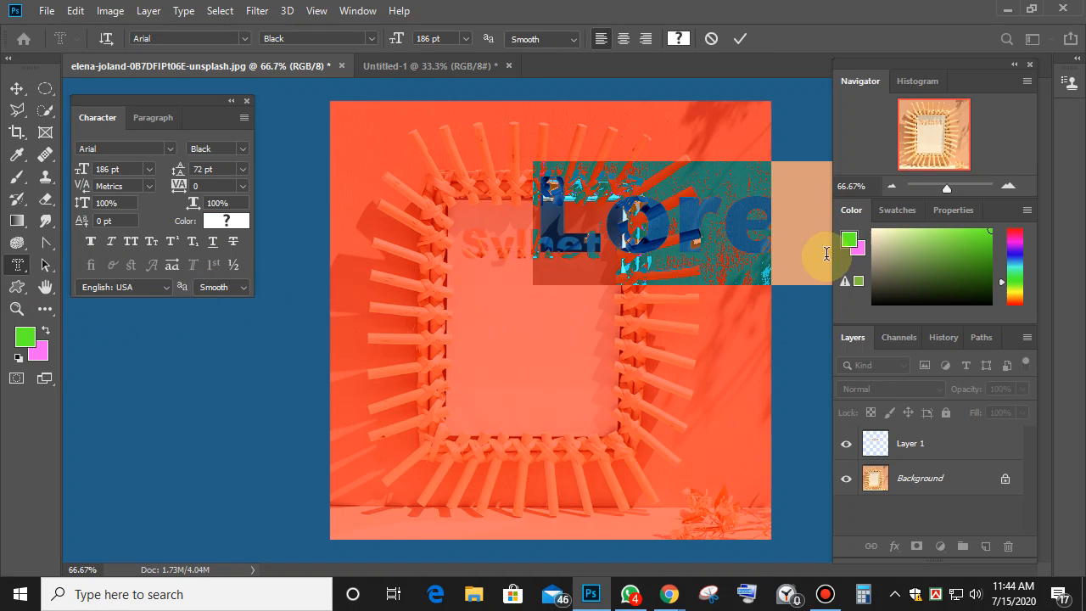
{"action": "left_click", "coordinate": [713, 39]}
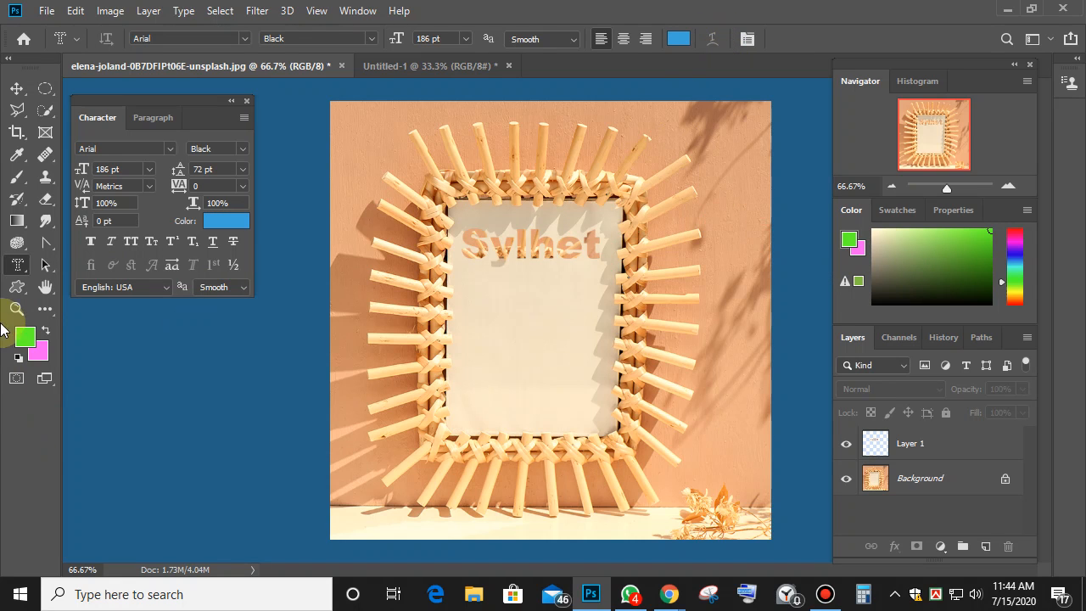
{"action": "left_click_drag", "start_coordinate": [18, 267], "coordinate": [19, 267]}
{"action": "left_click", "coordinate": [100, 265]}
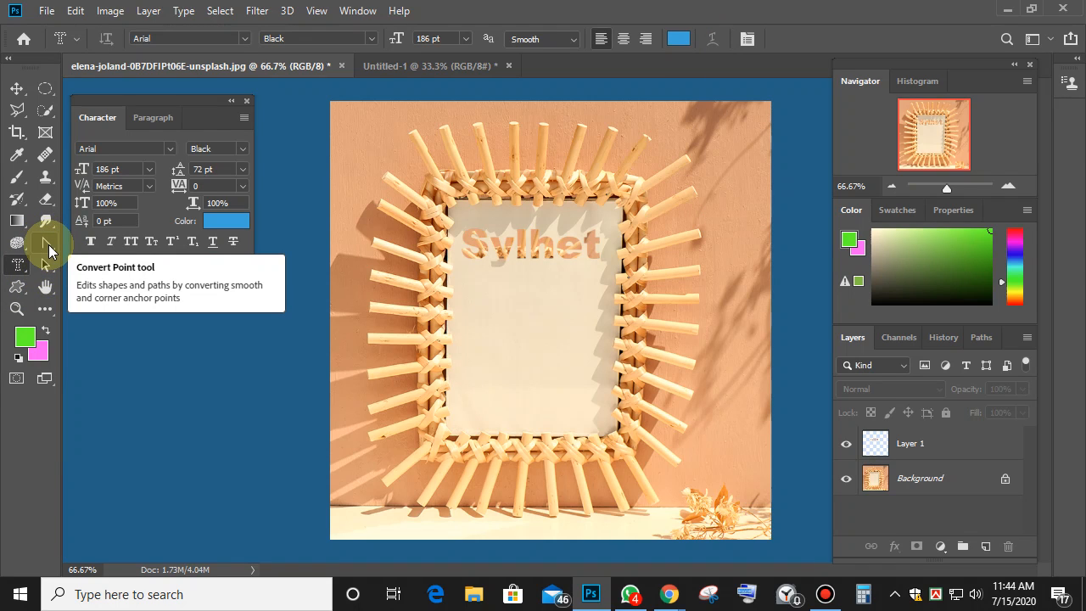
{"action": "left_click", "coordinate": [48, 247]}
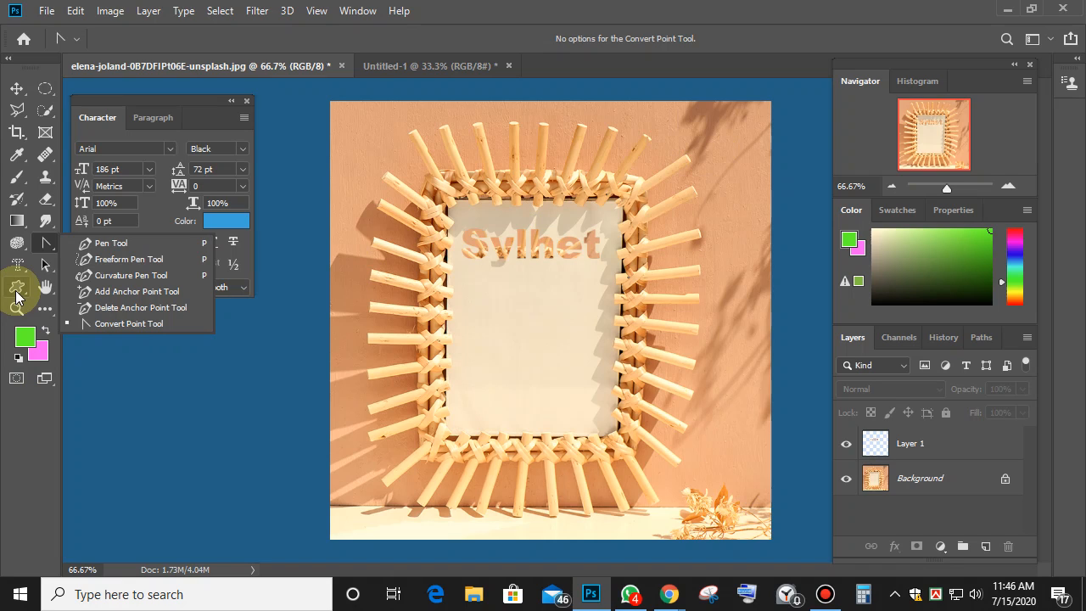
Pick the Custom Shape tool, return to the frame photo and open the Downloads browser.
{"action": "left_click", "coordinate": [17, 291]}
{"action": "left_click", "coordinate": [17, 288]}
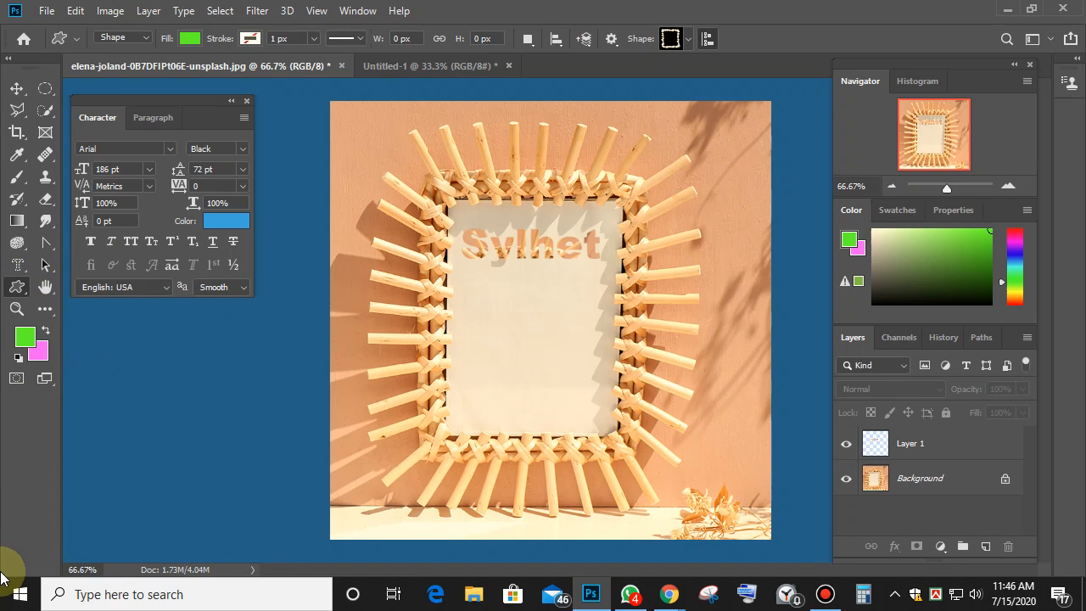
{"action": "left_click", "coordinate": [414, 65]}
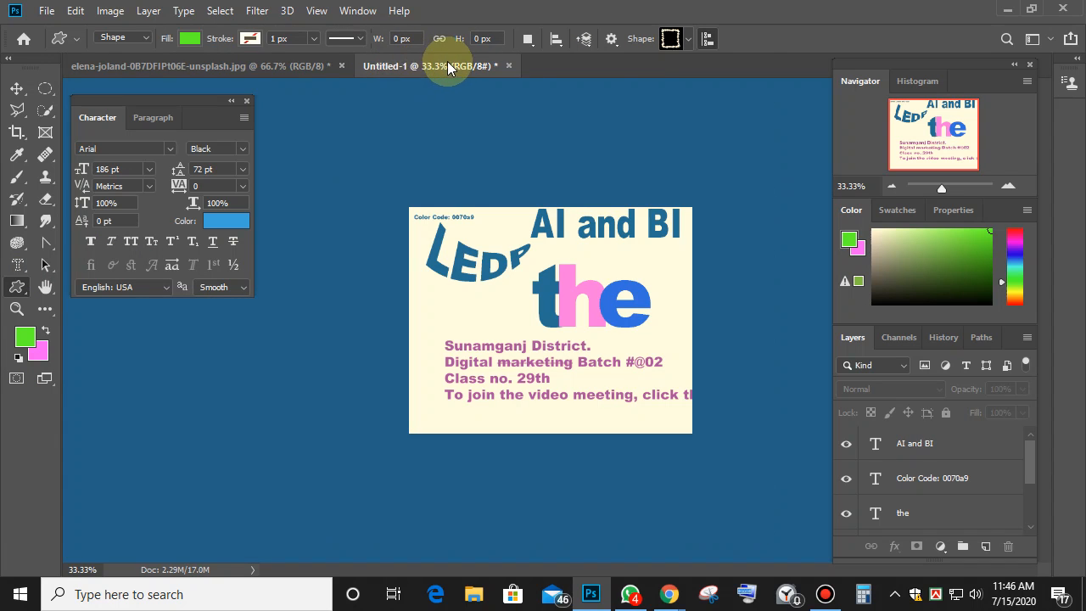
{"action": "left_click", "coordinate": [183, 68]}
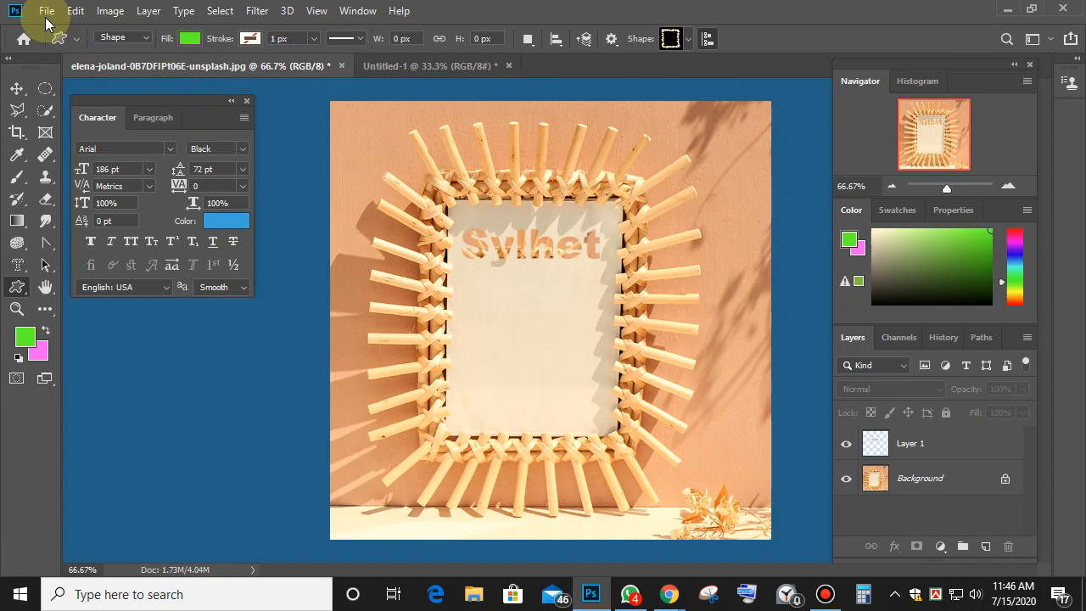
{"action": "left_click", "coordinate": [47, 10]}
{"action": "left_click", "coordinate": [71, 47]}
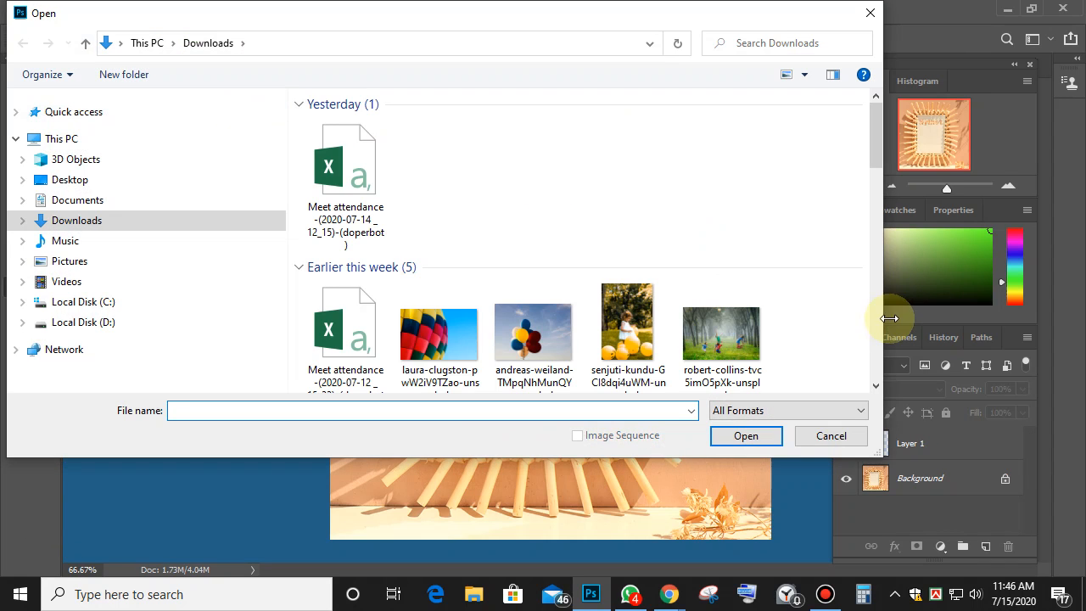
Open the robert-collins forest photo and resize it to 20 inches wide (1440 × 997 px).
{"action": "double_click", "coordinate": [726, 344]}
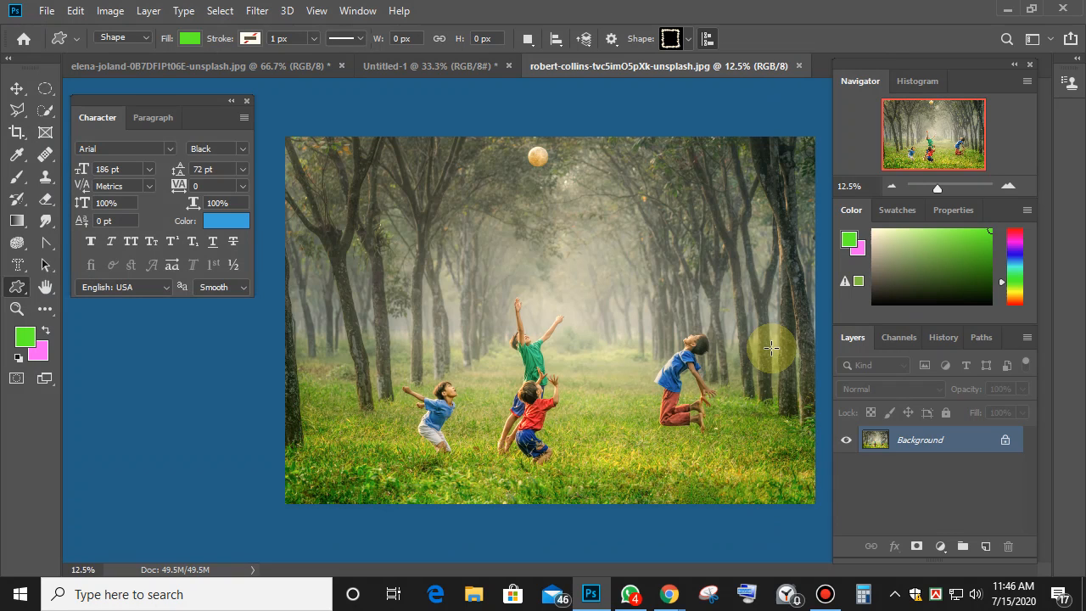
{"action": "left_click", "coordinate": [110, 10]}
{"action": "left_click", "coordinate": [137, 138]}
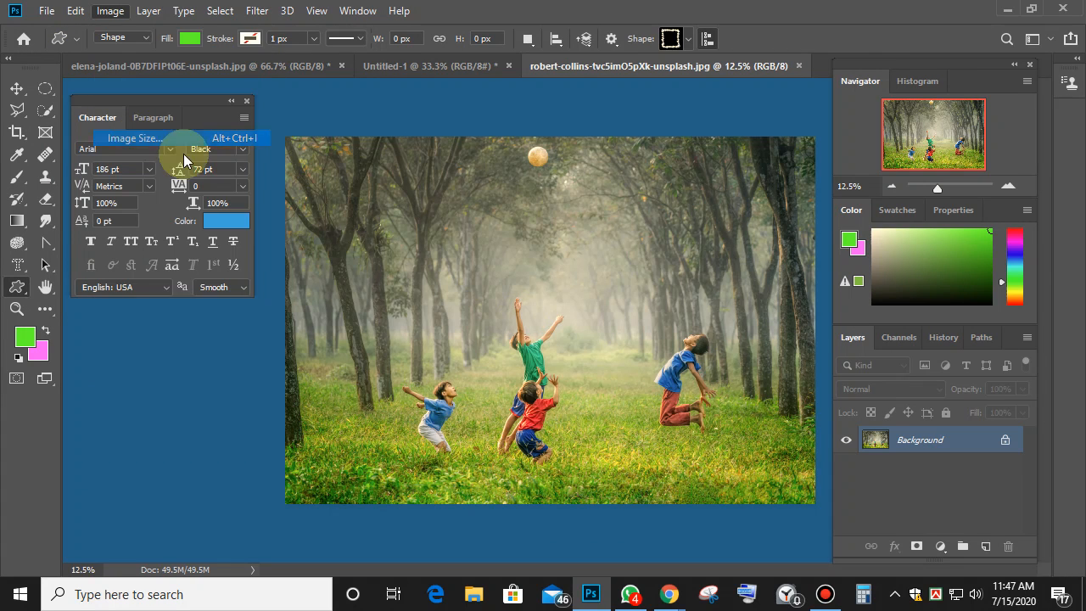
{"action": "type", "text": "20"}
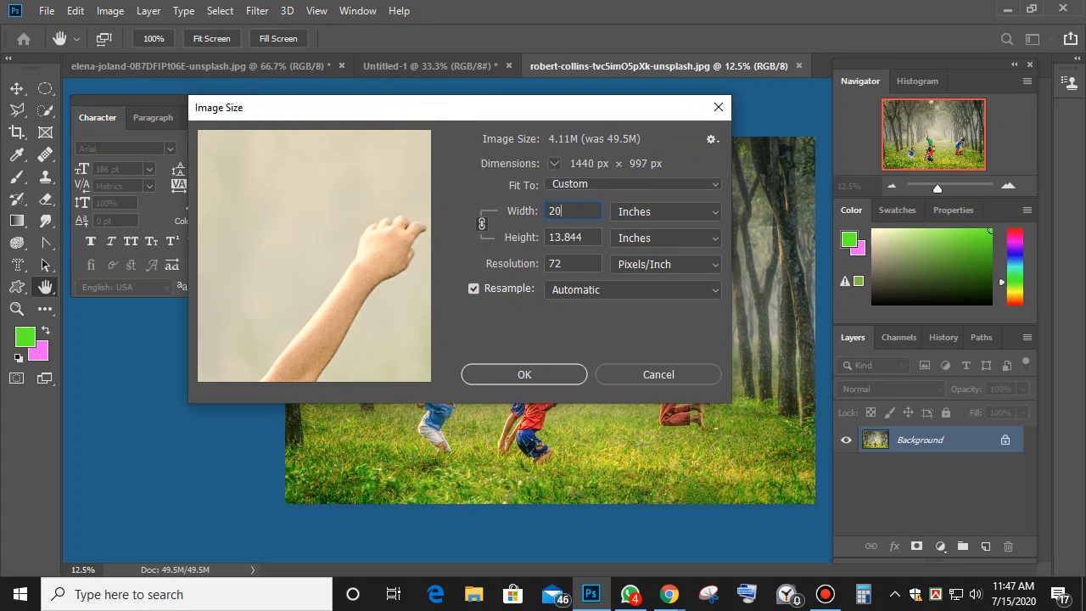
{"action": "key", "text": "Return"}
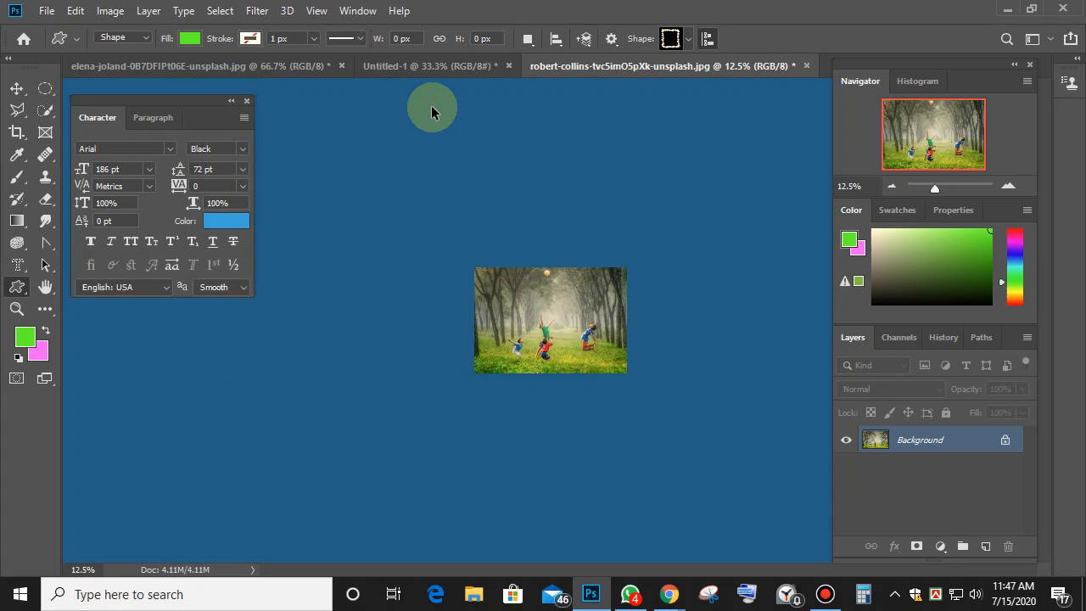
{"action": "key", "text": "ctrl+plus"}
{"action": "key", "text": "ctrl+plus"}
{"action": "key", "text": "ctrl+plus"}
{"action": "key", "text": "ctrl+plus"}
{"action": "key", "text": "ctrl+plus"}
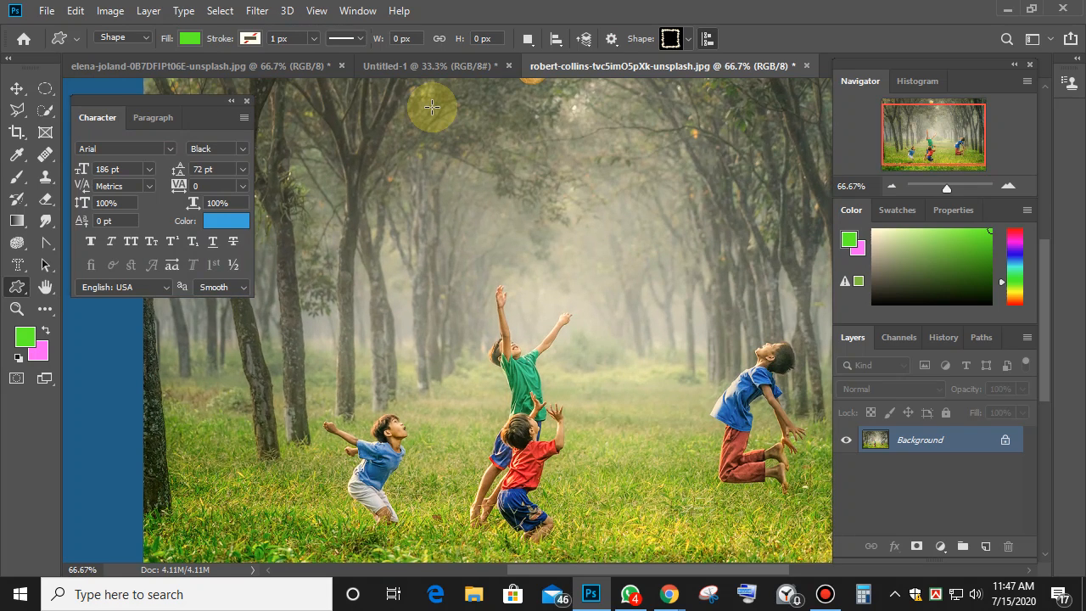
{"action": "key", "text": "ctrl+minus"}
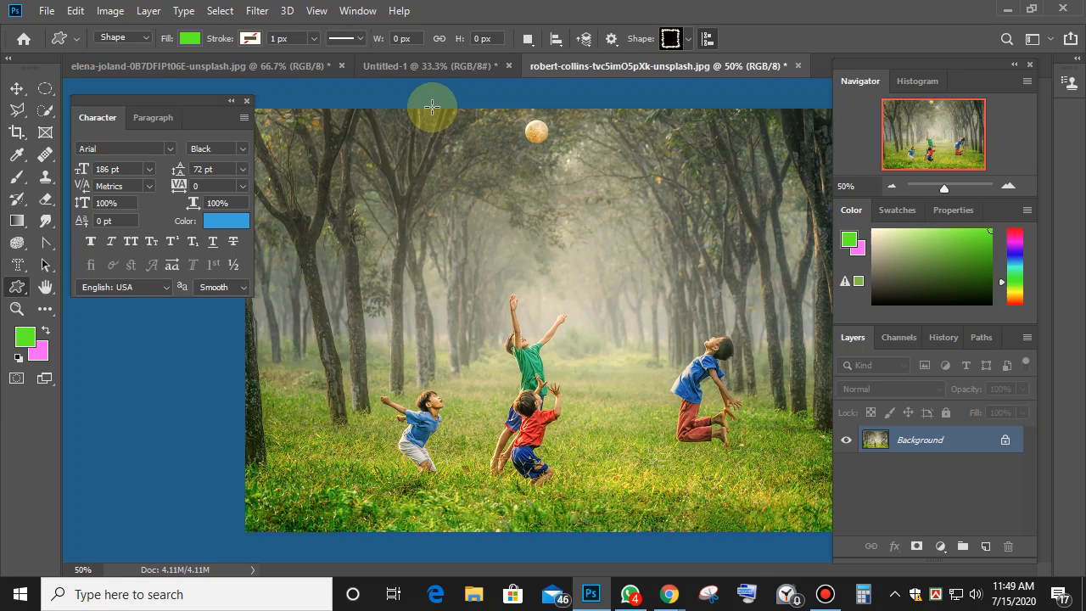
Return to the forest photo, zoom in and centre the view on the children.
{"action": "left_click", "coordinate": [211, 64]}
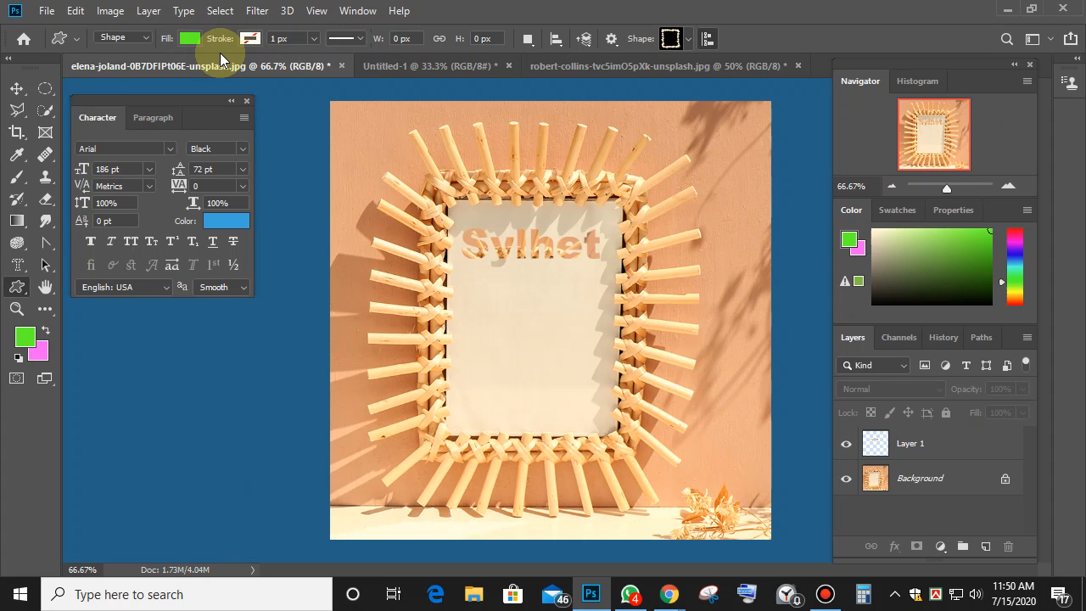
{"action": "left_click", "coordinate": [611, 66]}
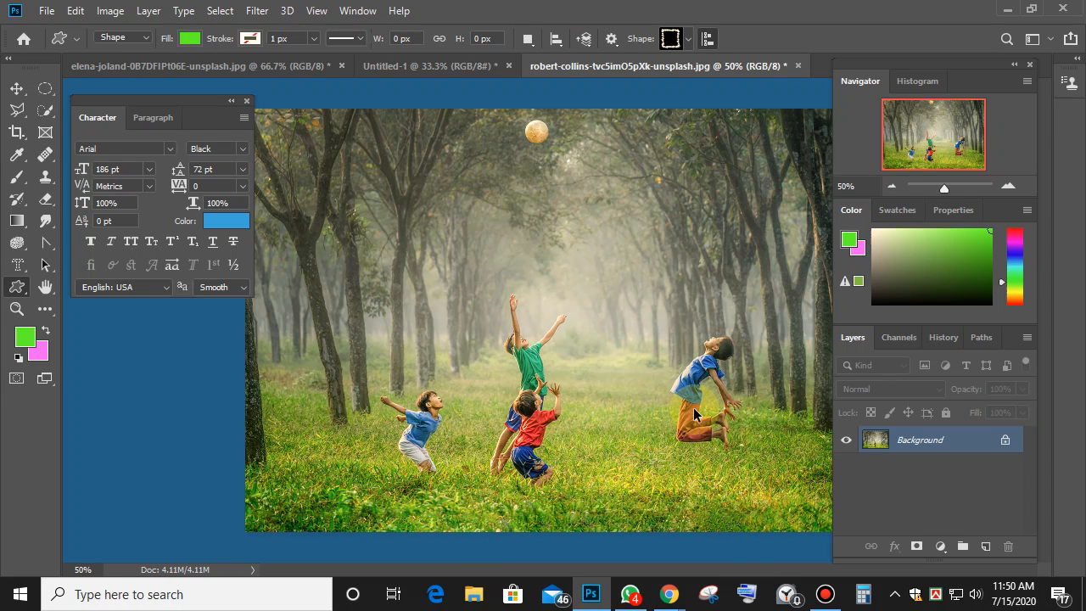
{"action": "key", "text": "ctrl+plus"}
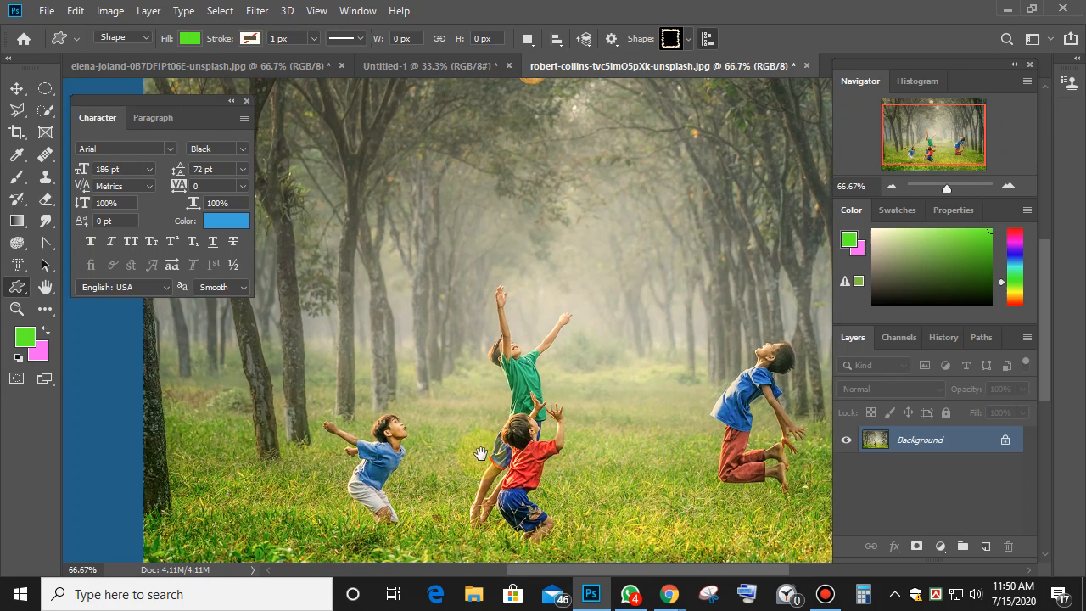
{"action": "left_click_drag", "start_coordinate": [480, 454], "coordinate": [574, 343]}
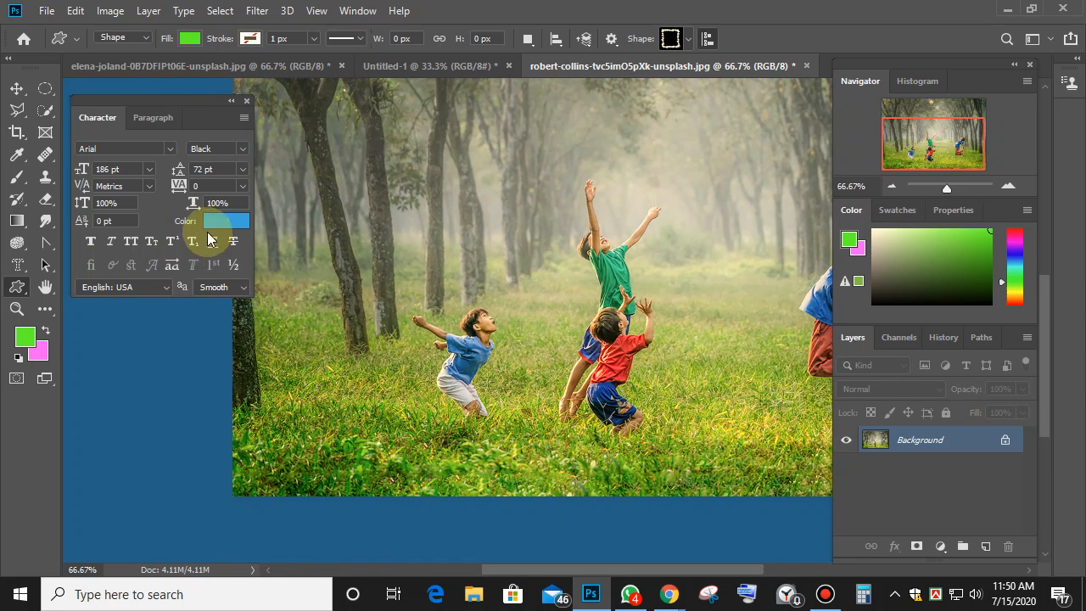
Close the Character panel and draw a trial green rectangle among the trees.
{"action": "left_click", "coordinate": [247, 101]}
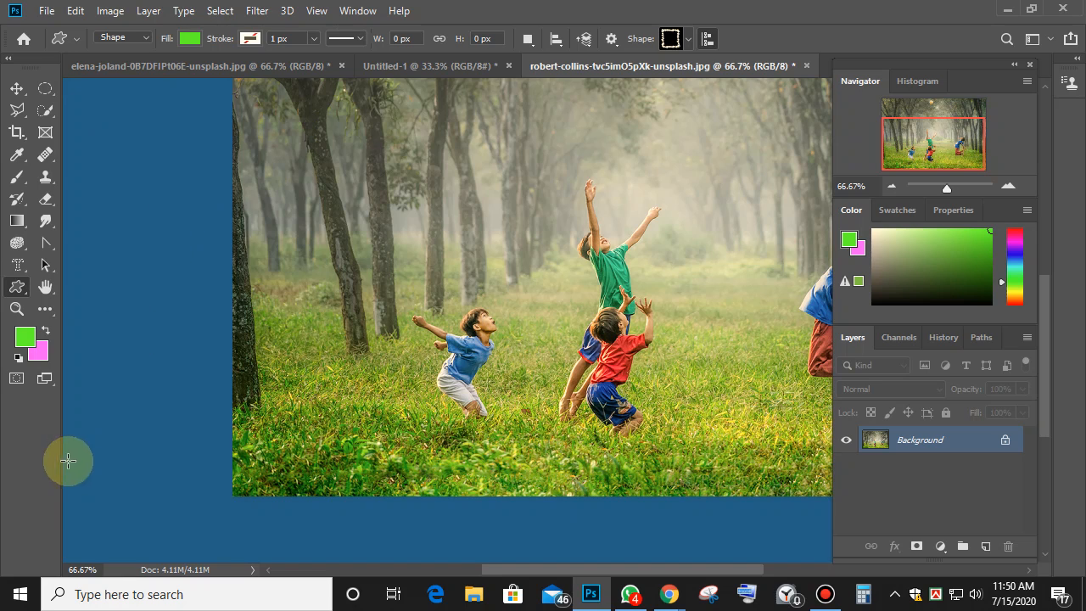
{"action": "right_click", "coordinate": [17, 287]}
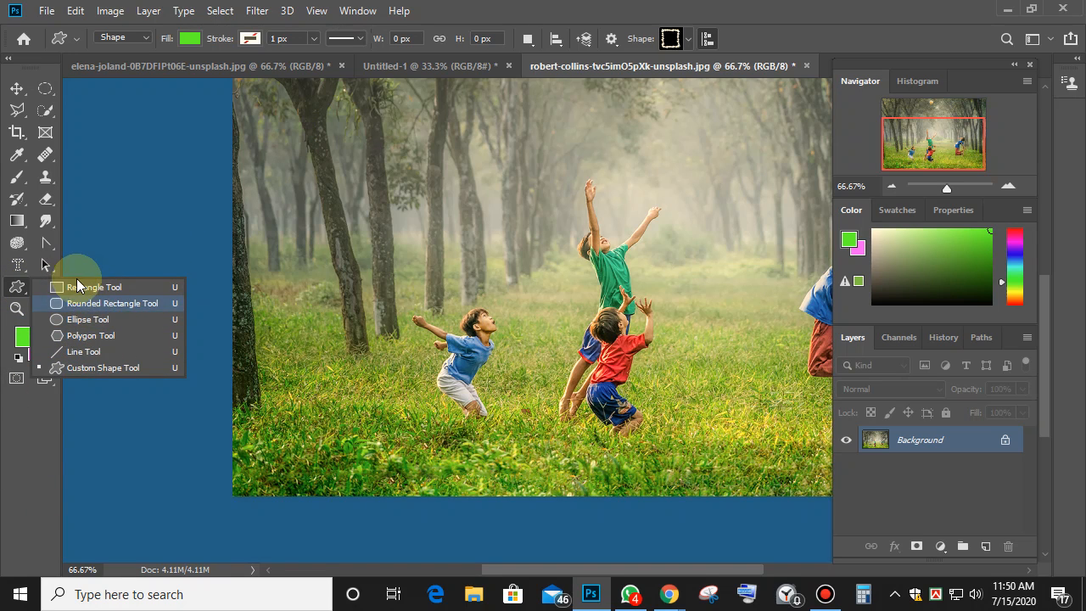
{"action": "left_click", "coordinate": [78, 286]}
{"action": "left_click_drag", "start_coordinate": [368, 181], "coordinate": [534, 305]}
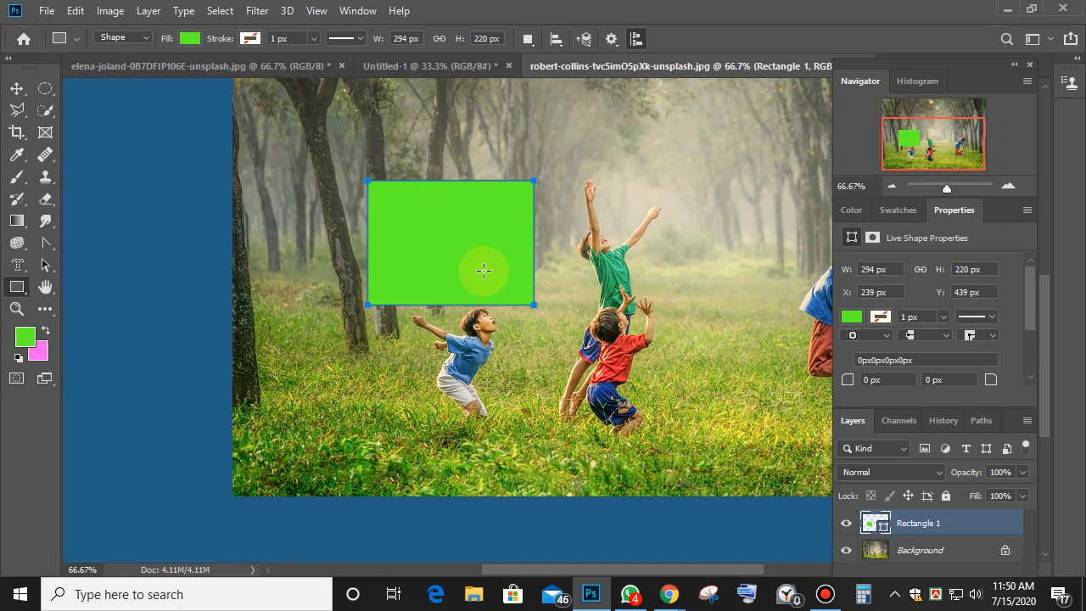
Create a second green rectangle at exactly 300 × 150 px.
{"action": "right_click", "coordinate": [449, 226]}
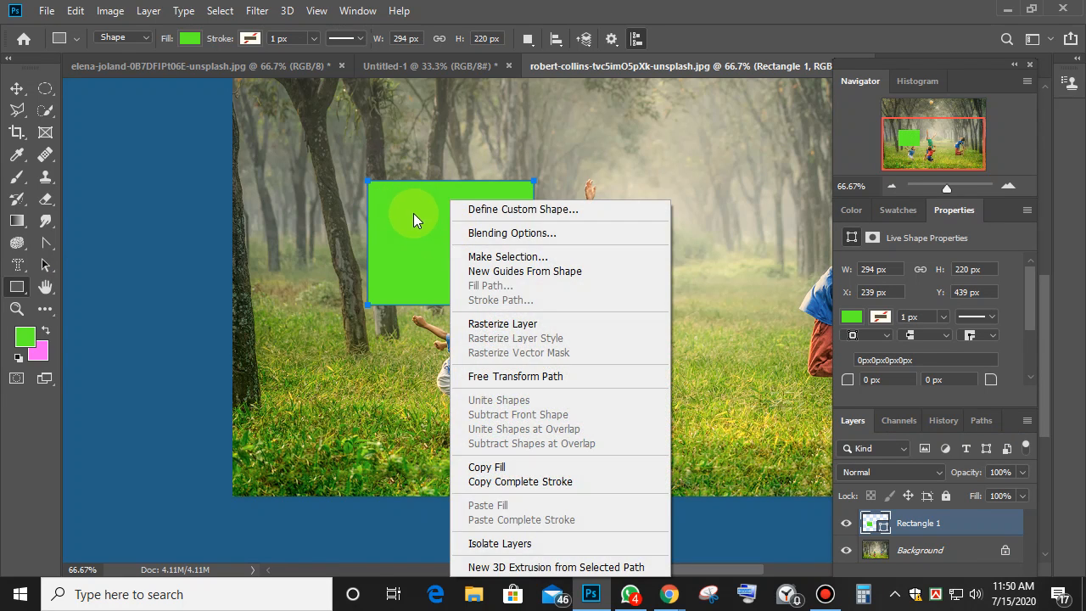
{"action": "left_click", "coordinate": [414, 216]}
{"action": "left_click", "coordinate": [413, 214]}
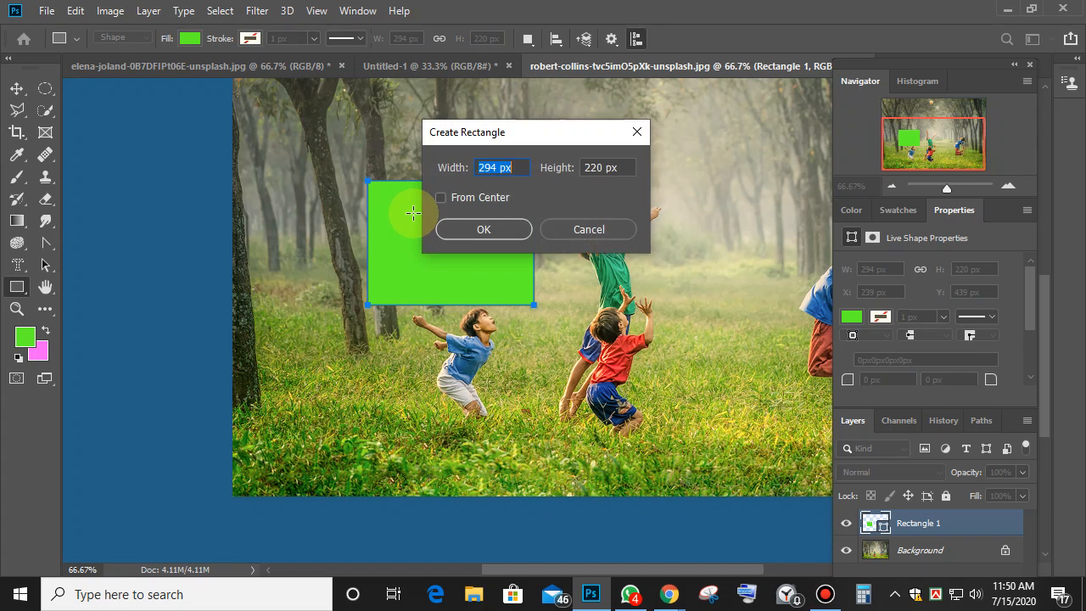
{"action": "left_click", "coordinate": [597, 232]}
{"action": "left_click", "coordinate": [431, 252]}
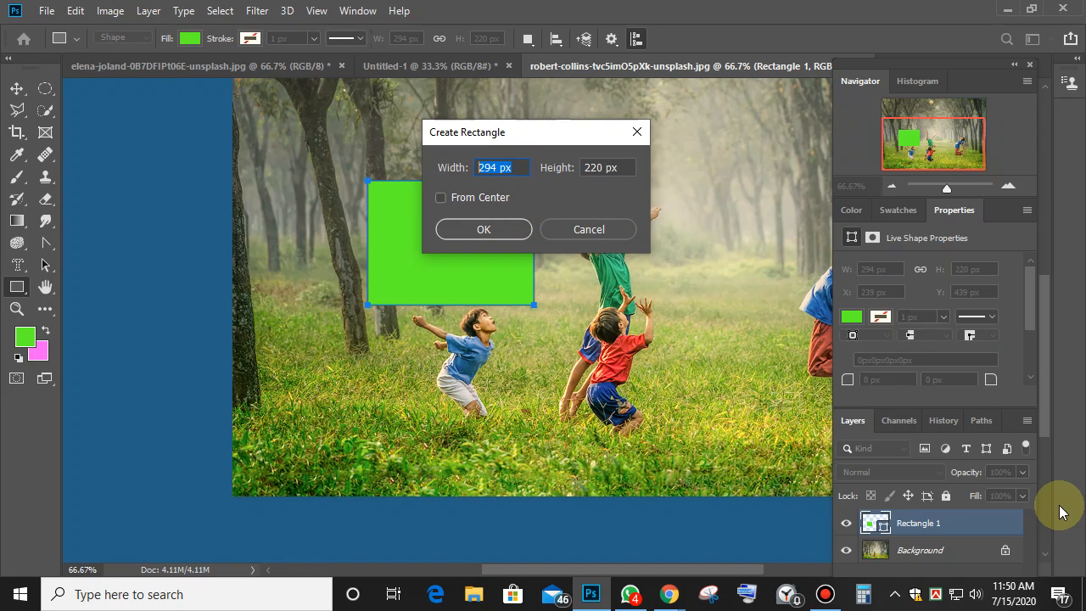
{"action": "type", "text": "300"}
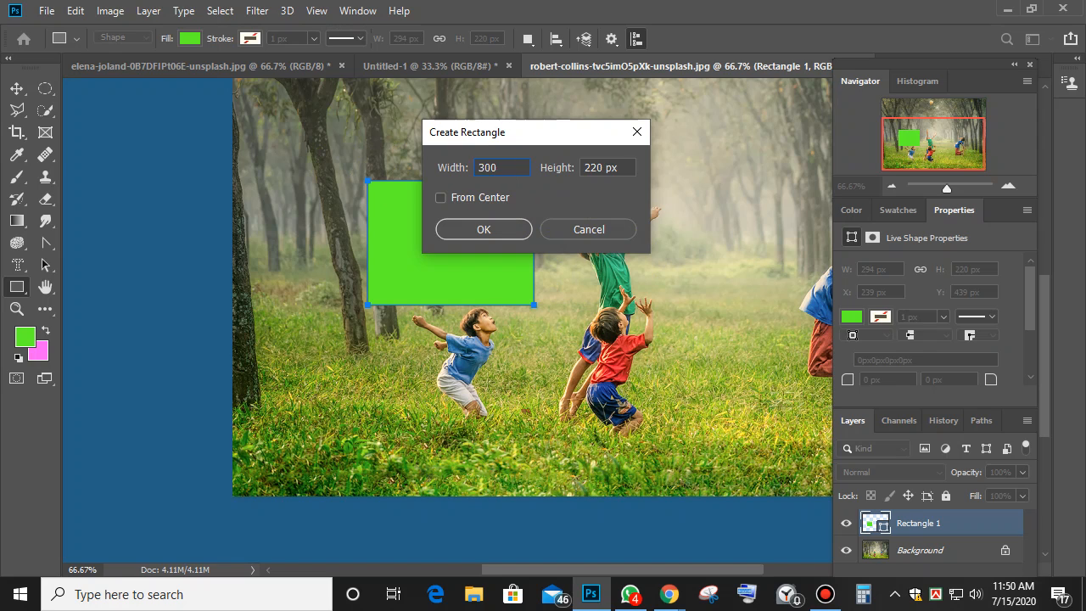
{"action": "key", "text": "Tab"}
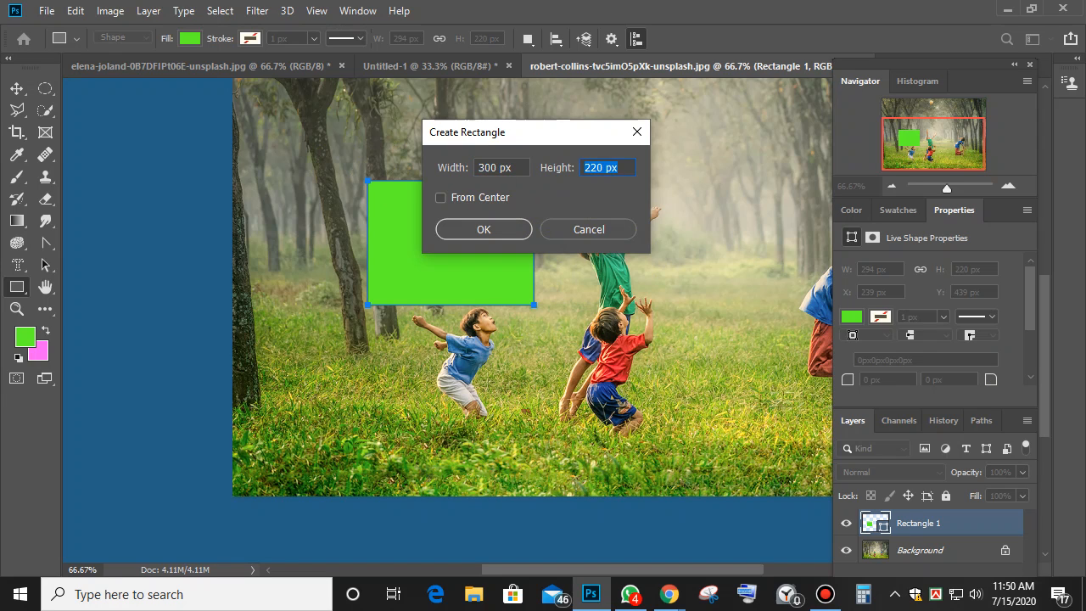
{"action": "type", "text": "150"}
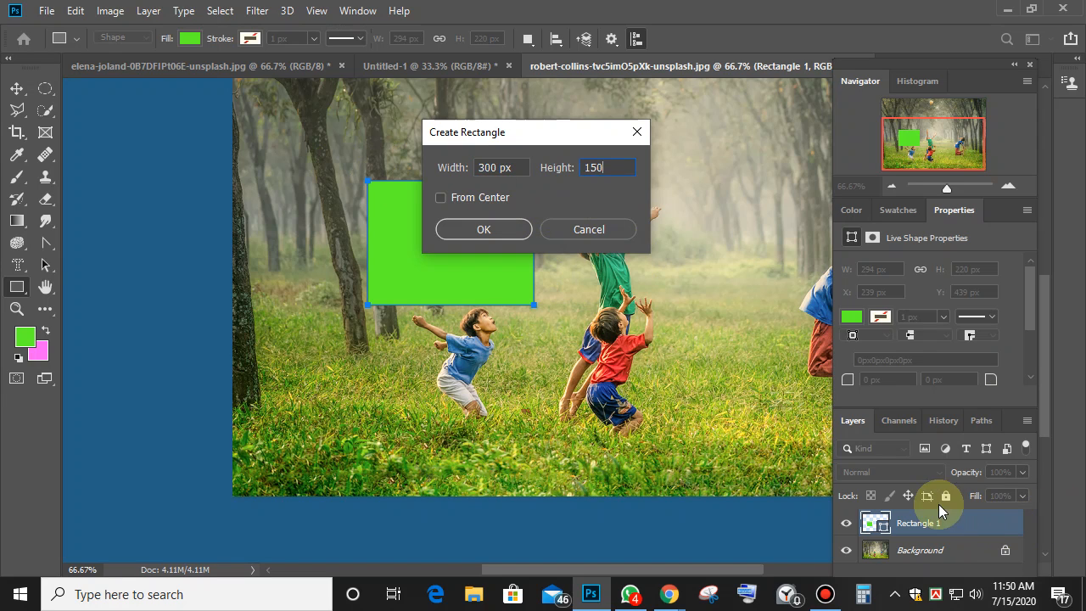
{"action": "left_click", "coordinate": [483, 229]}
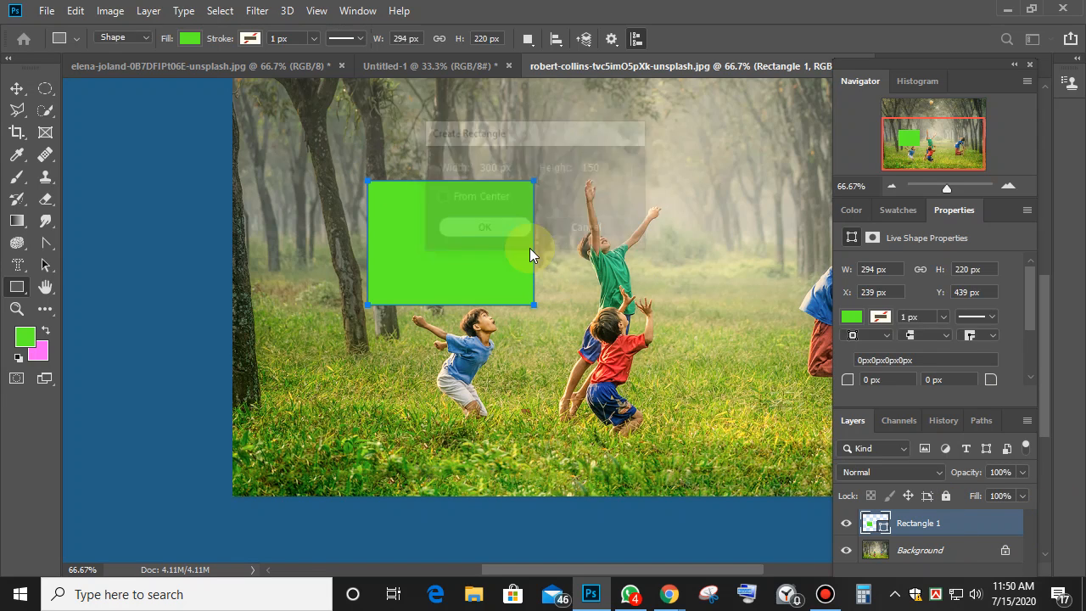
Drag the second green rectangle with the Move tool, commit it, then delete it.
{"action": "left_click", "coordinate": [11, 91]}
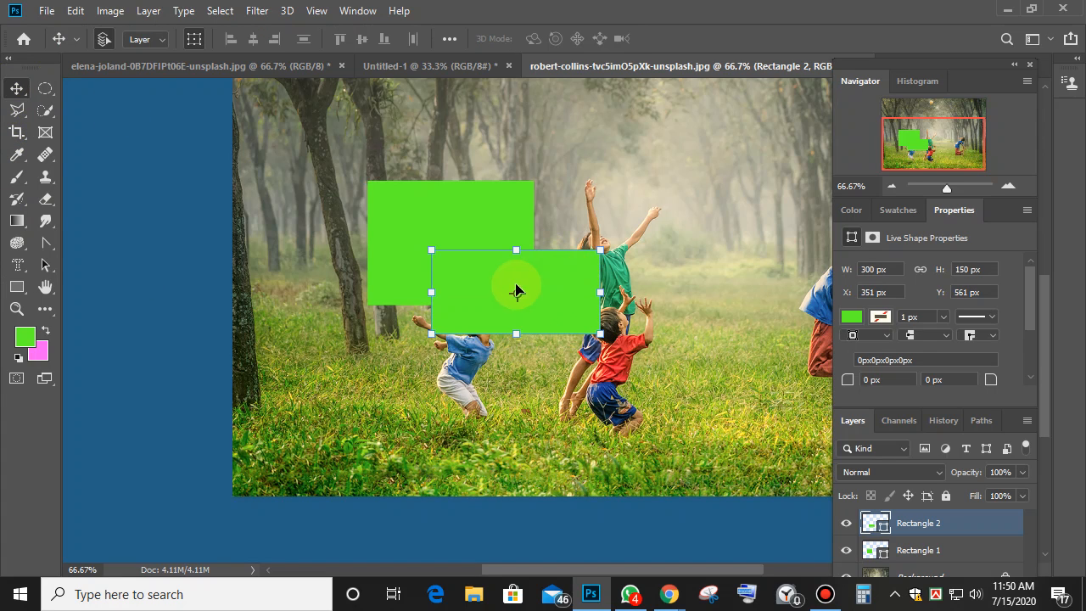
{"action": "left_click_drag", "start_coordinate": [516, 292], "coordinate": [733, 175]}
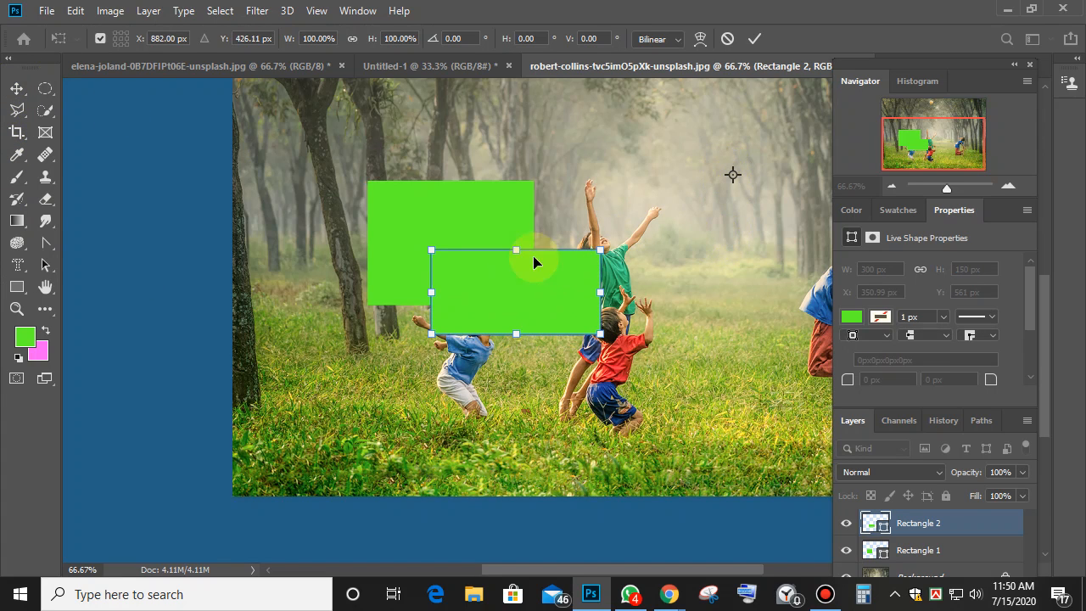
{"action": "left_click", "coordinate": [754, 38]}
{"action": "key", "text": "Delete"}
{"action": "key", "text": "Delete"}
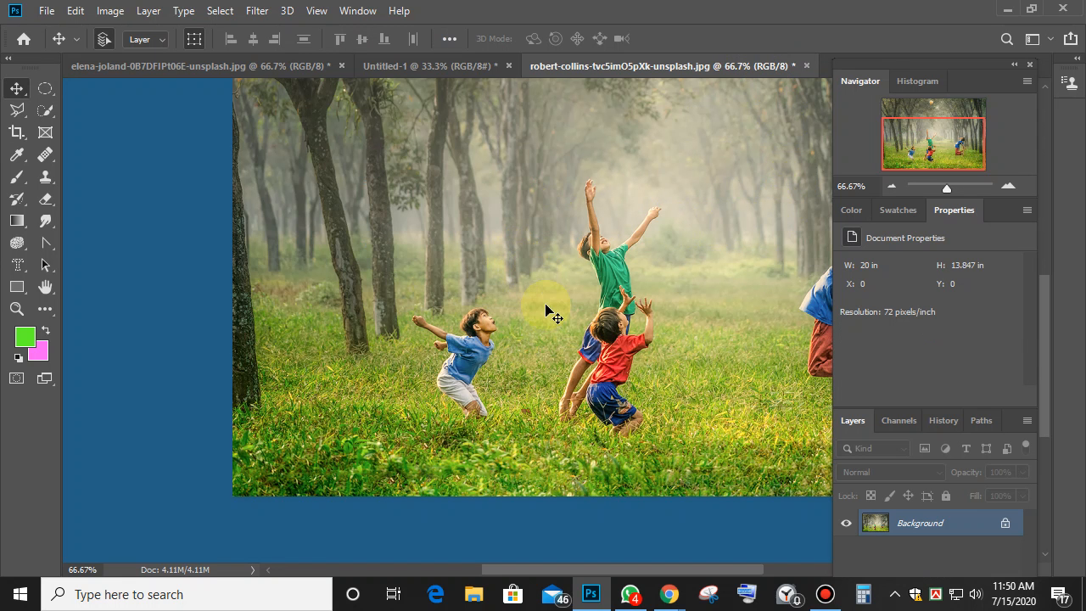
Return to the Rectangle tool and cancel its exact-size settings.
{"action": "left_click", "coordinate": [17, 287]}
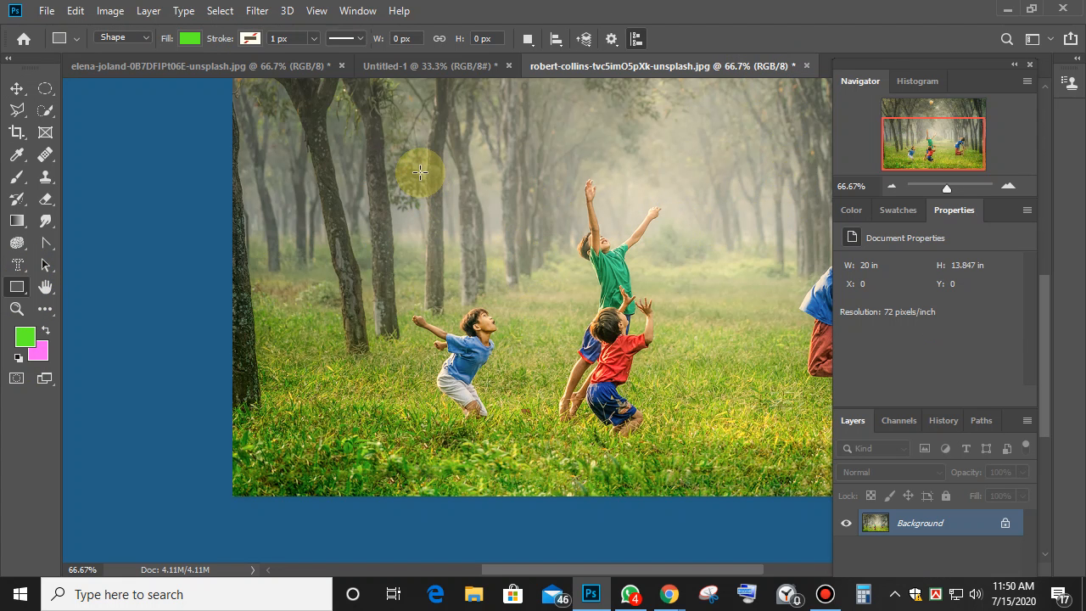
{"action": "left_click", "coordinate": [420, 172]}
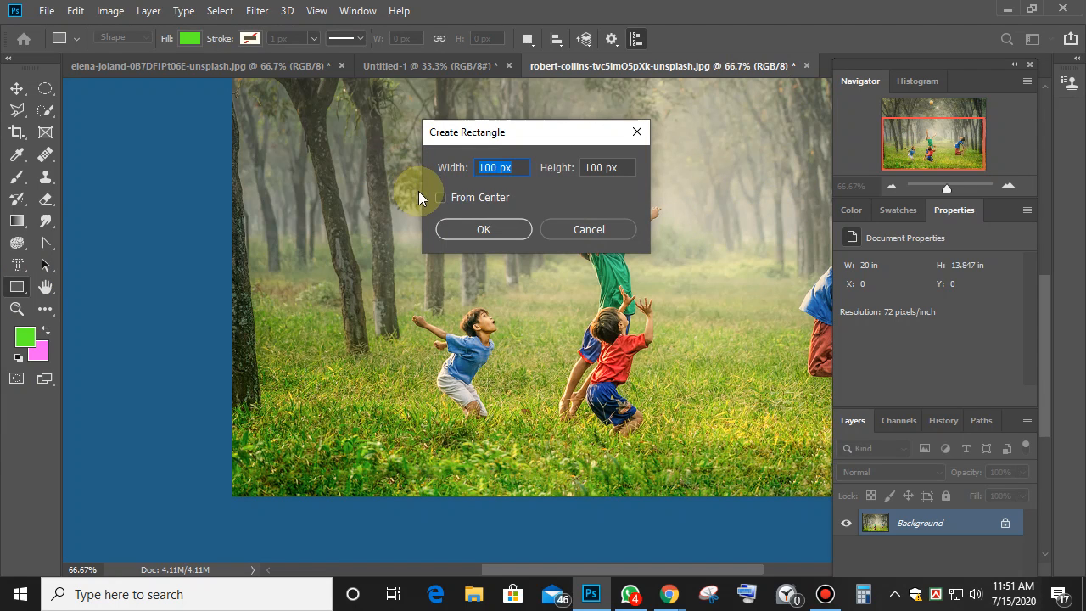
{"action": "left_click_drag", "start_coordinate": [540, 138], "coordinate": [394, 84]}
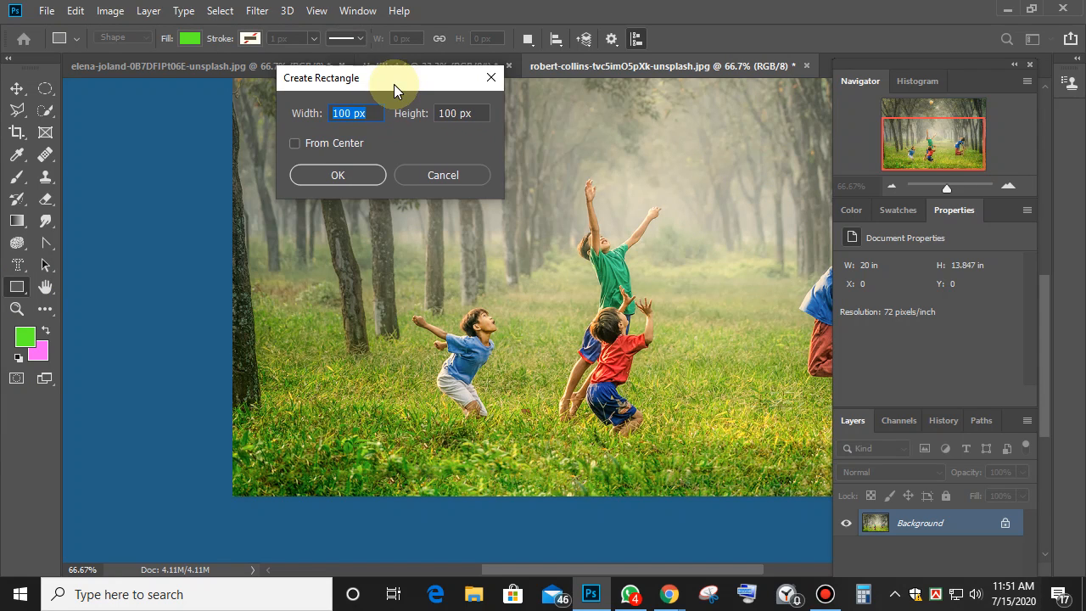
{"action": "left_click", "coordinate": [442, 175]}
Switch to the Rounded Rectangle tool and cancel its 10 px corner-radius settings.
{"action": "right_click", "coordinate": [17, 287]}
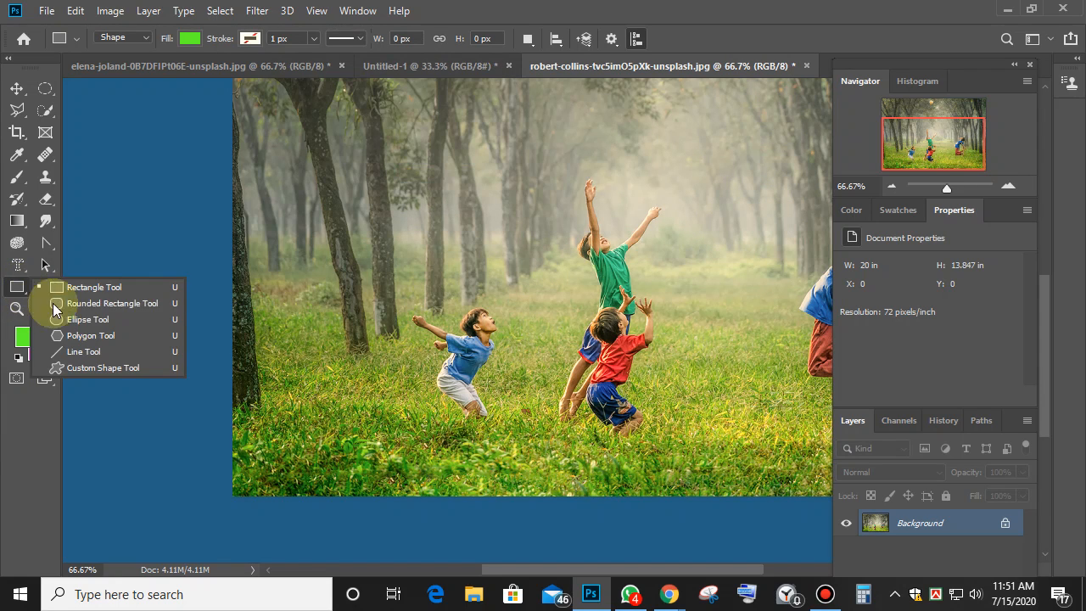
{"action": "left_click", "coordinate": [96, 305]}
{"action": "left_click", "coordinate": [463, 163]}
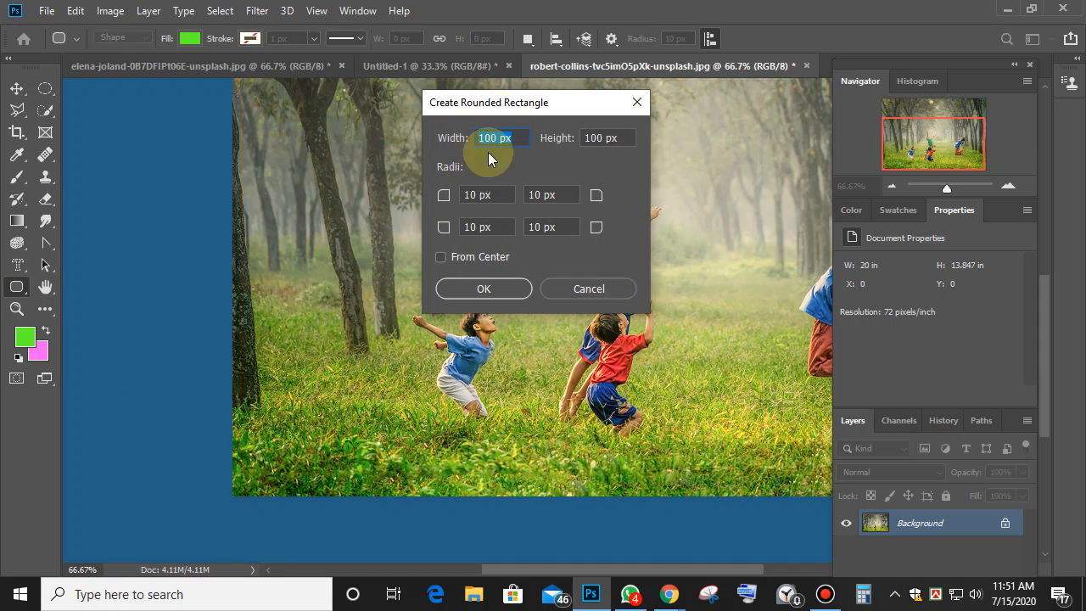
{"action": "left_click_drag", "start_coordinate": [547, 100], "coordinate": [681, 99]}
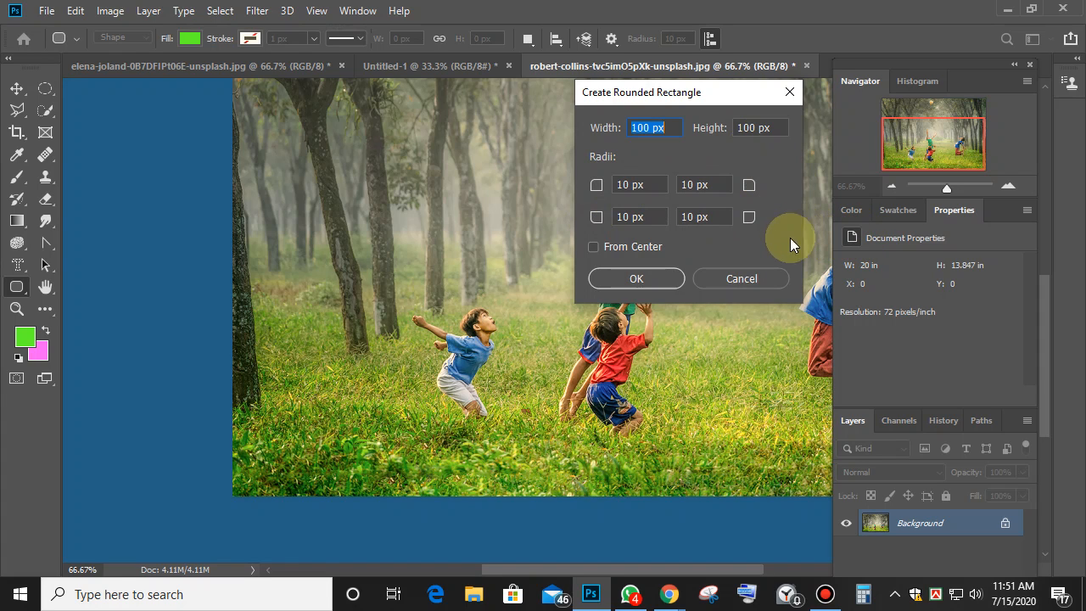
{"action": "left_click", "coordinate": [744, 279]}
{"action": "right_click", "coordinate": [15, 289]}
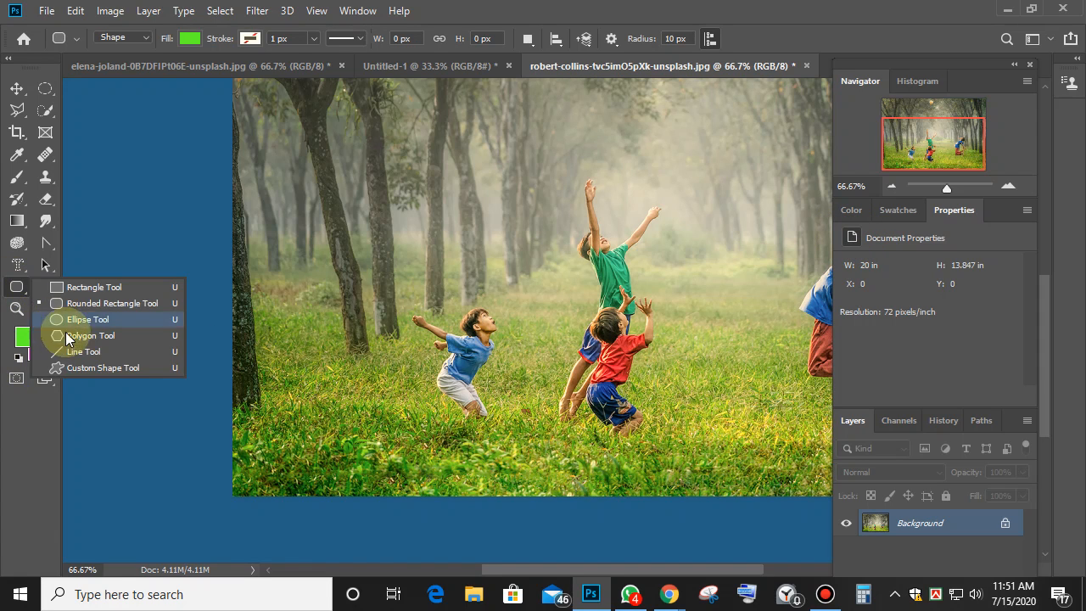
Switch to the Ellipse tool and cancel its size settings.
{"action": "left_click", "coordinate": [80, 319]}
{"action": "left_click", "coordinate": [465, 167]}
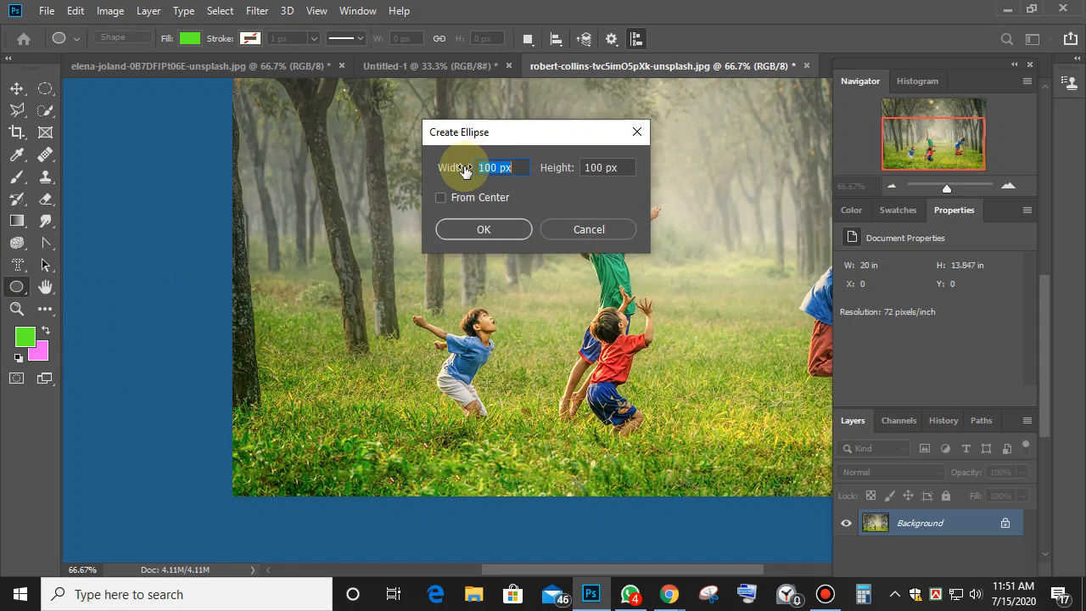
{"action": "left_click_drag", "start_coordinate": [535, 136], "coordinate": [388, 143]}
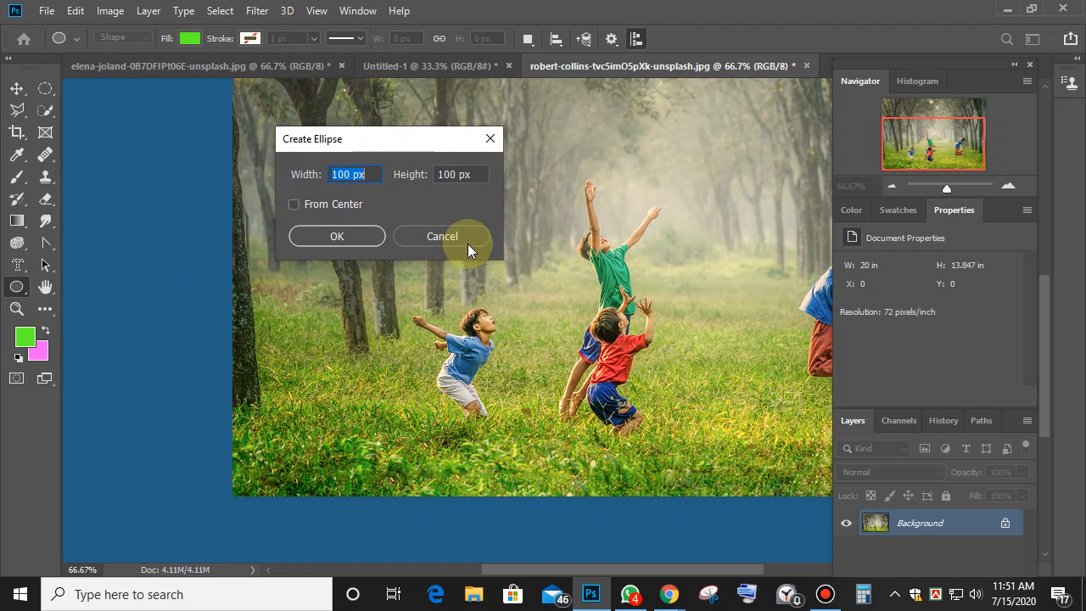
{"action": "left_click", "coordinate": [419, 241]}
Create a green three-sided polygon triangle among the trees, then undo it.
{"action": "right_click", "coordinate": [20, 290]}
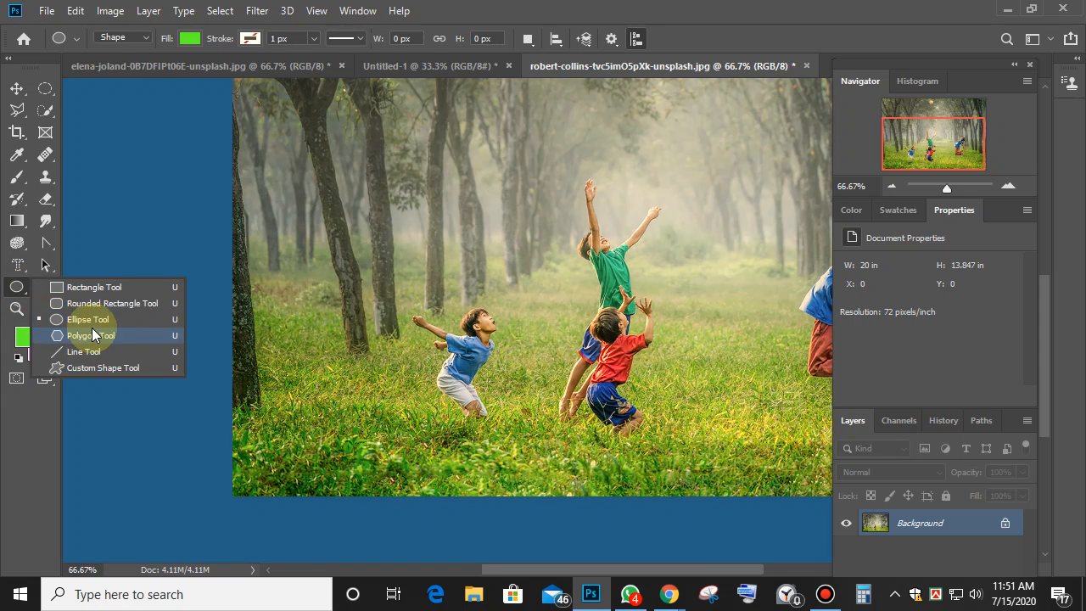
{"action": "left_click", "coordinate": [84, 337]}
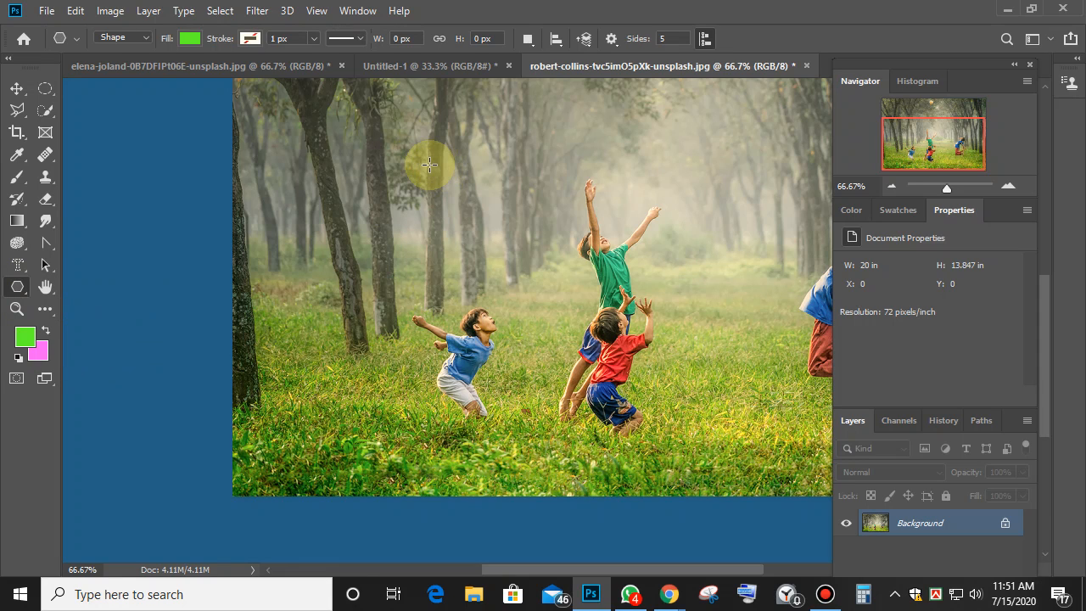
{"action": "left_click", "coordinate": [428, 168]}
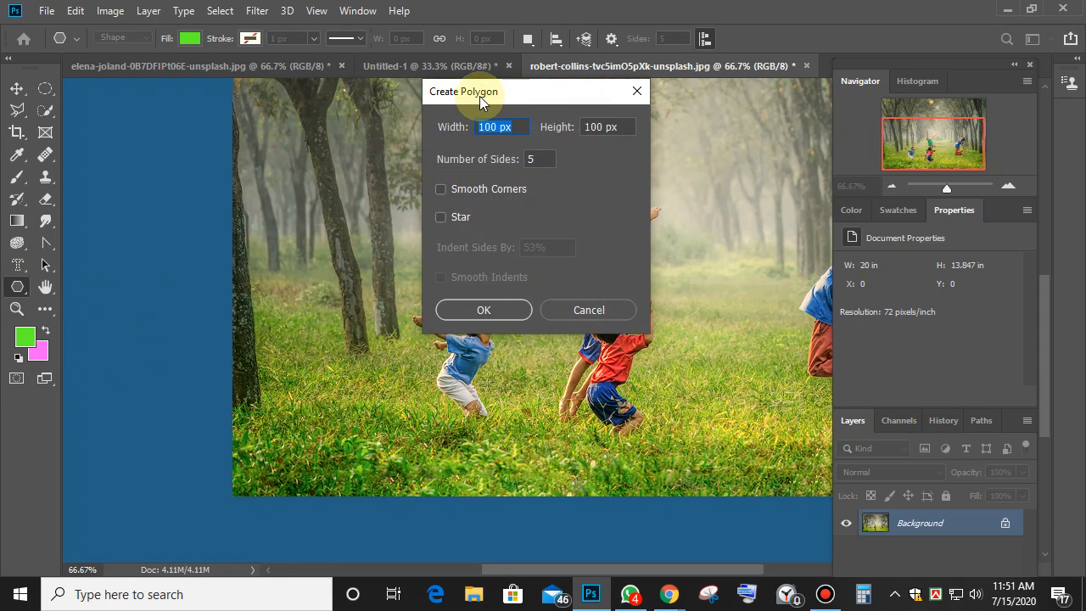
{"action": "left_click_drag", "start_coordinate": [479, 95], "coordinate": [314, 108]}
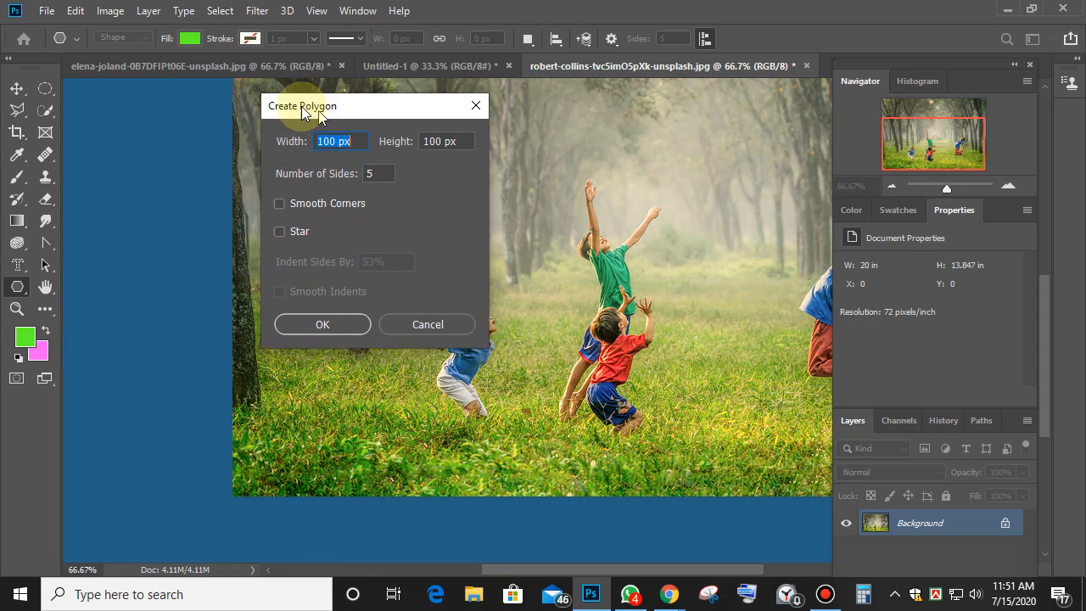
{"action": "left_click", "coordinate": [367, 172]}
{"action": "left_click", "coordinate": [327, 172]}
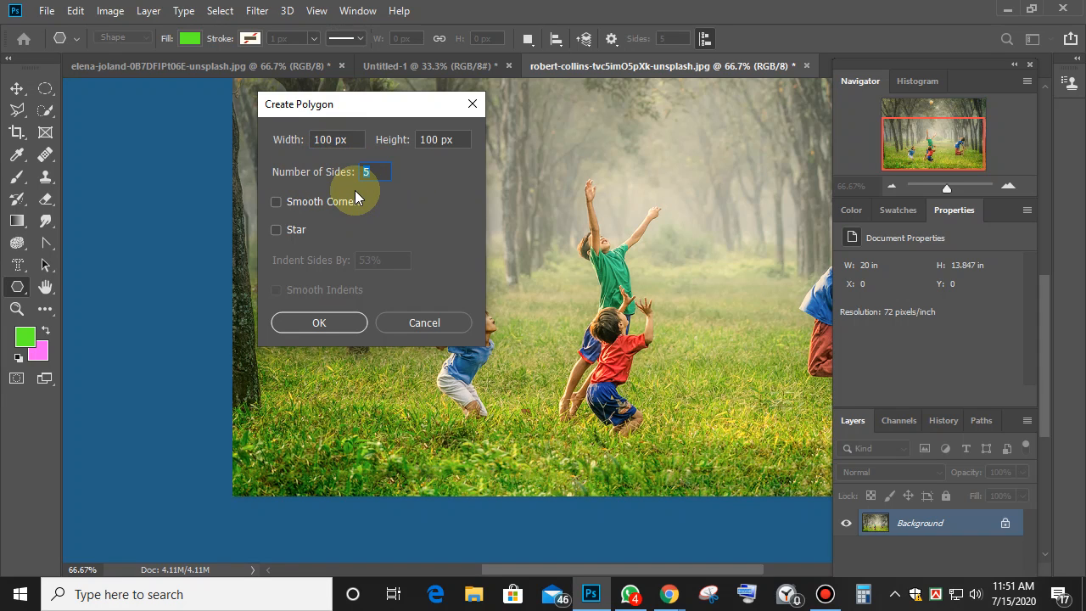
{"action": "type", "text": "3"}
{"action": "left_click", "coordinate": [344, 321]}
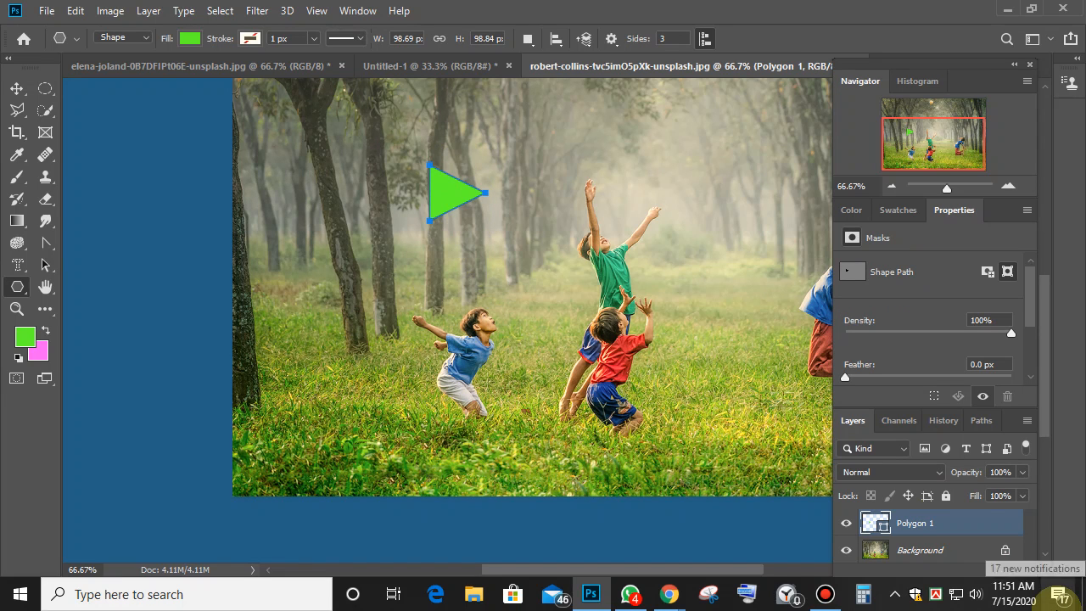
{"action": "key", "text": "ctrl+z"}
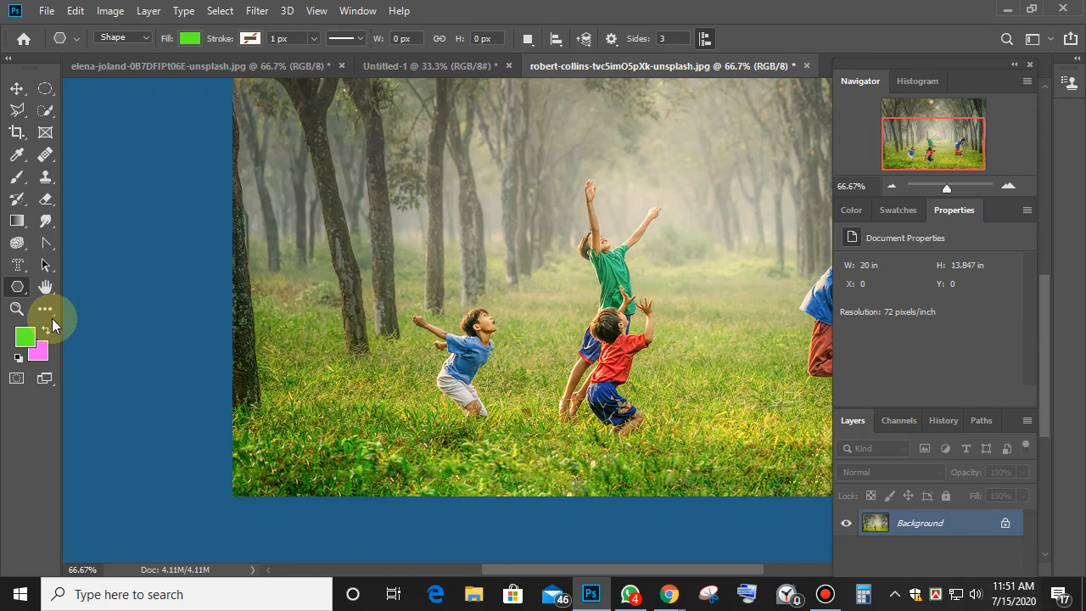
{"action": "right_click", "coordinate": [19, 293]}
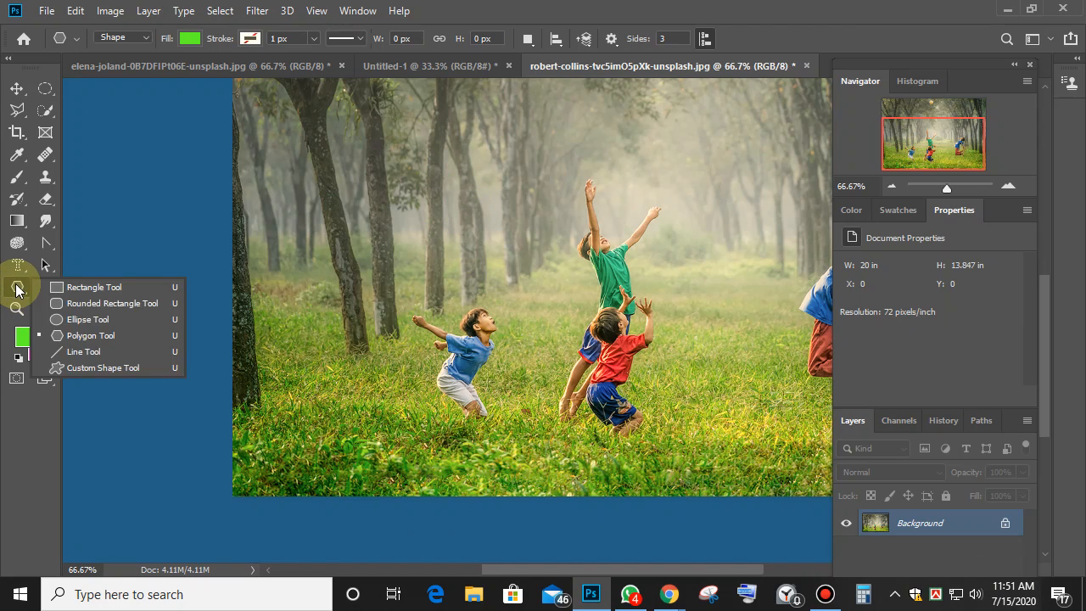
{"action": "left_click", "coordinate": [76, 336]}
{"action": "left_click", "coordinate": [383, 204]}
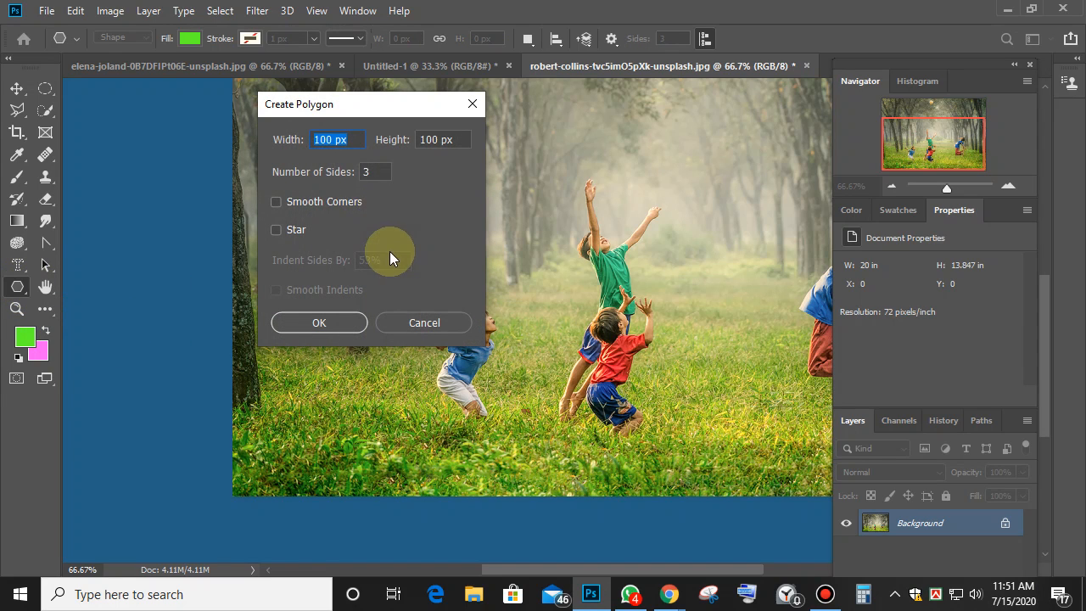
{"action": "left_click", "coordinate": [384, 176]}
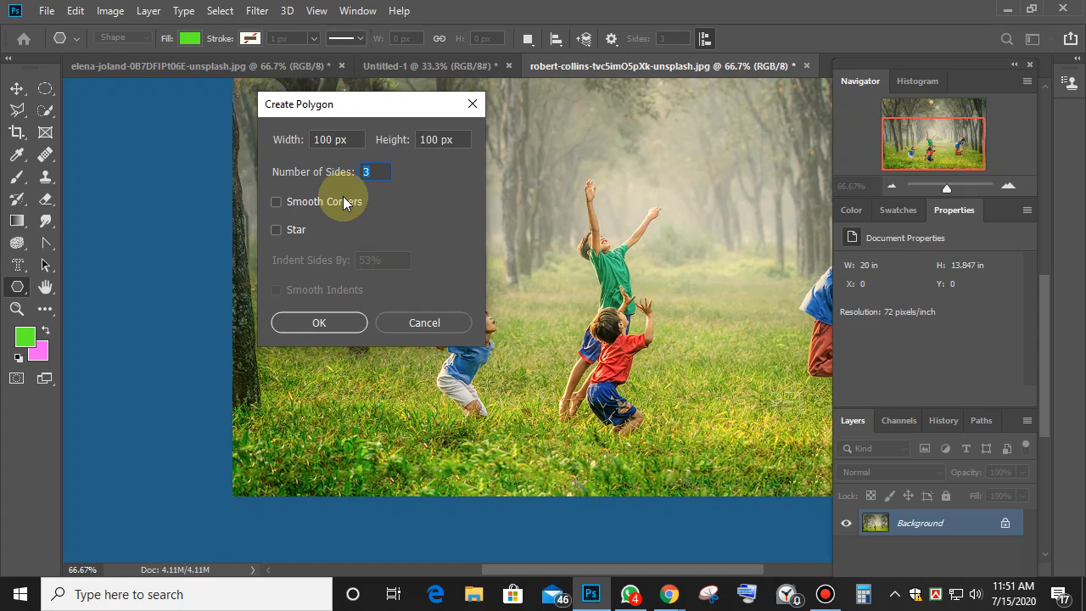
{"action": "type", "text": "8"}
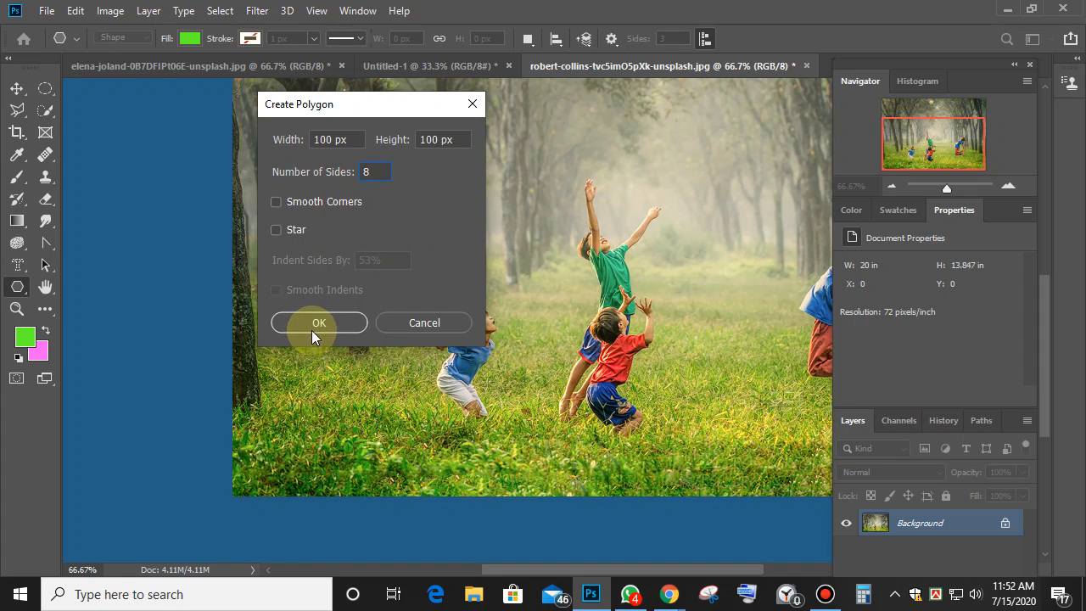
{"action": "left_click", "coordinate": [317, 323]}
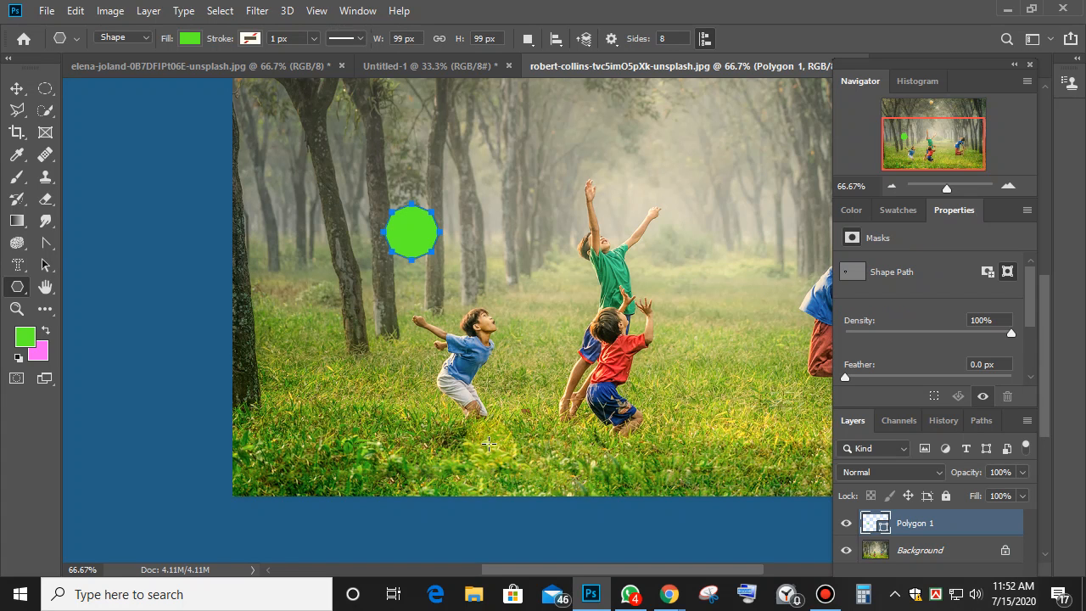
{"action": "key", "text": "ctrl+plus"}
{"action": "key", "text": "ctrl+plus"}
{"action": "key", "text": "ctrl+plus"}
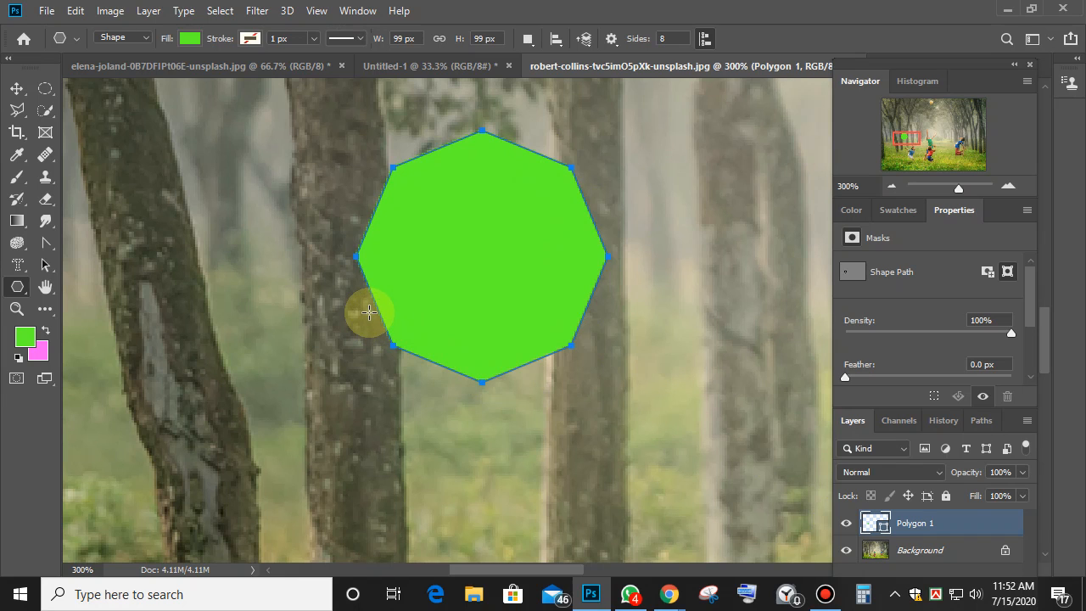
{"action": "key", "text": "ctrl+z"}
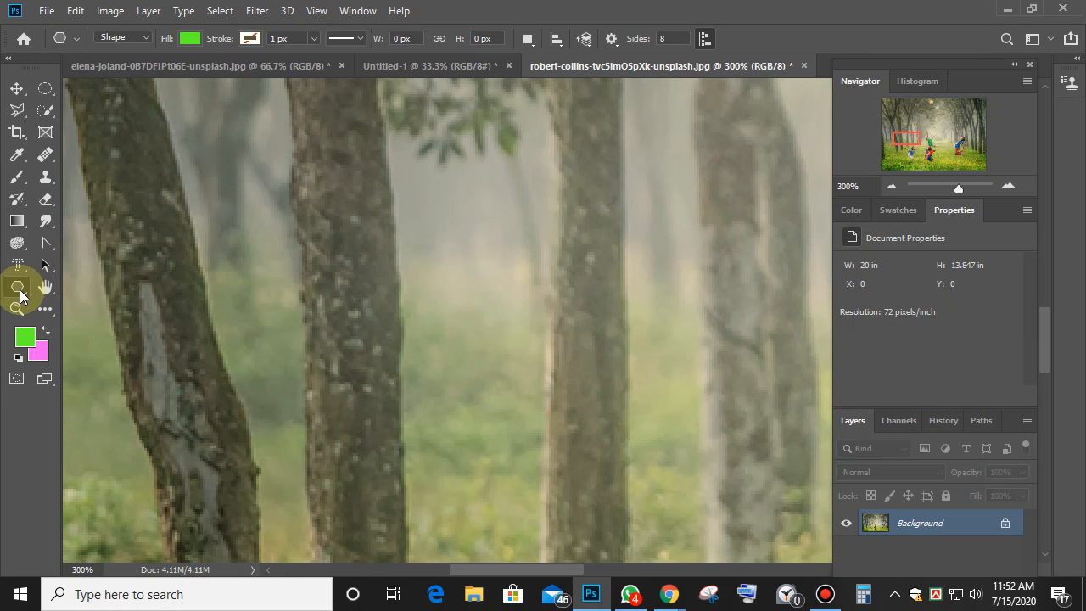
Draw a 200 × 200 px green circle, Ellipse 1, over the boy in blue.
{"action": "left_click", "coordinate": [37, 297]}
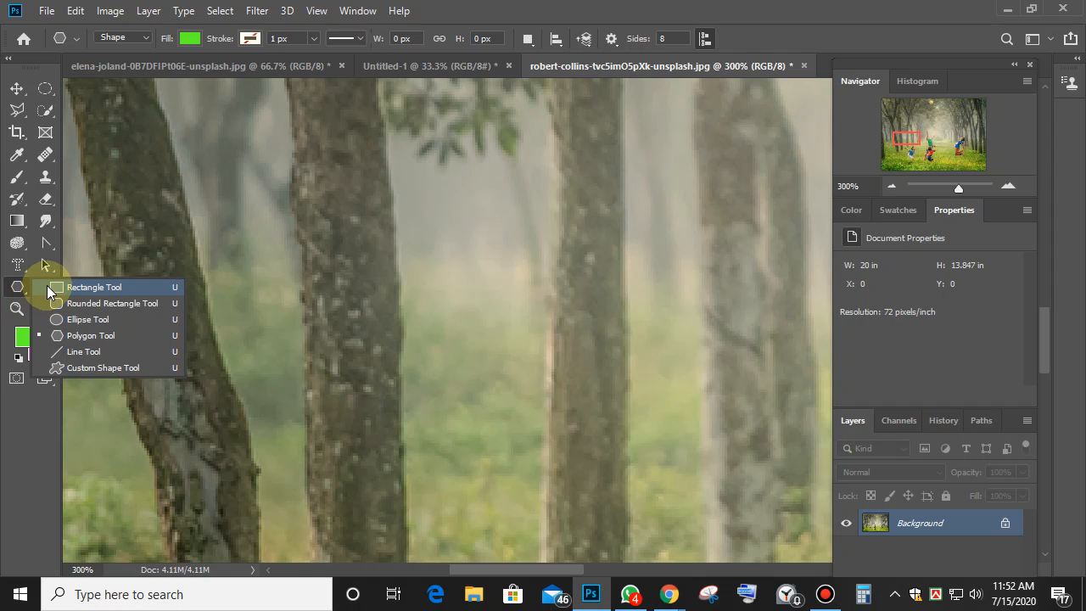
{"action": "left_click", "coordinate": [89, 320]}
{"action": "left_click", "coordinate": [450, 266]}
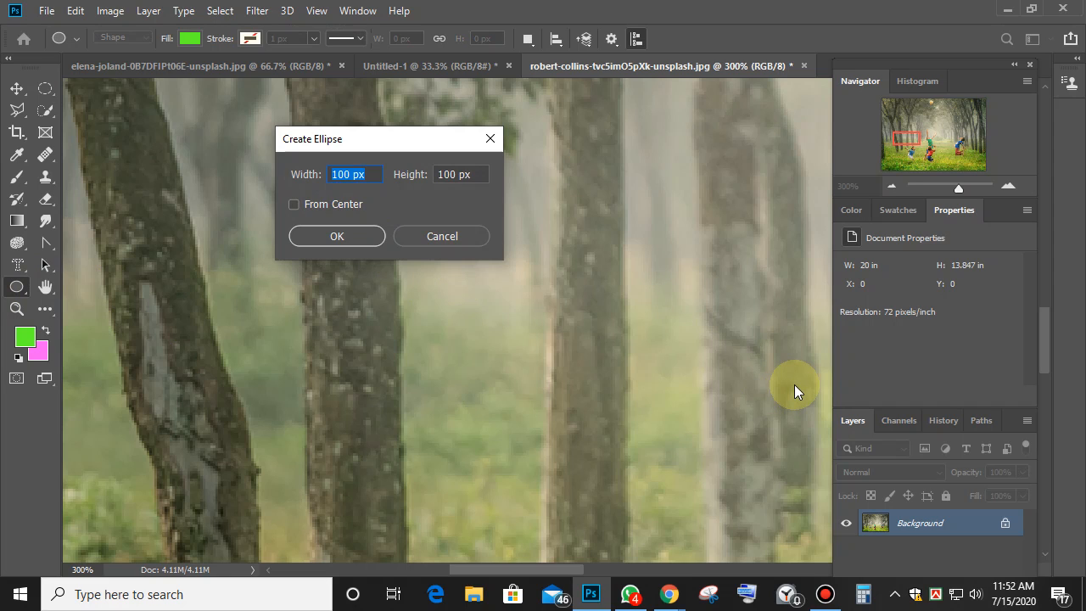
{"action": "type", "text": "200"}
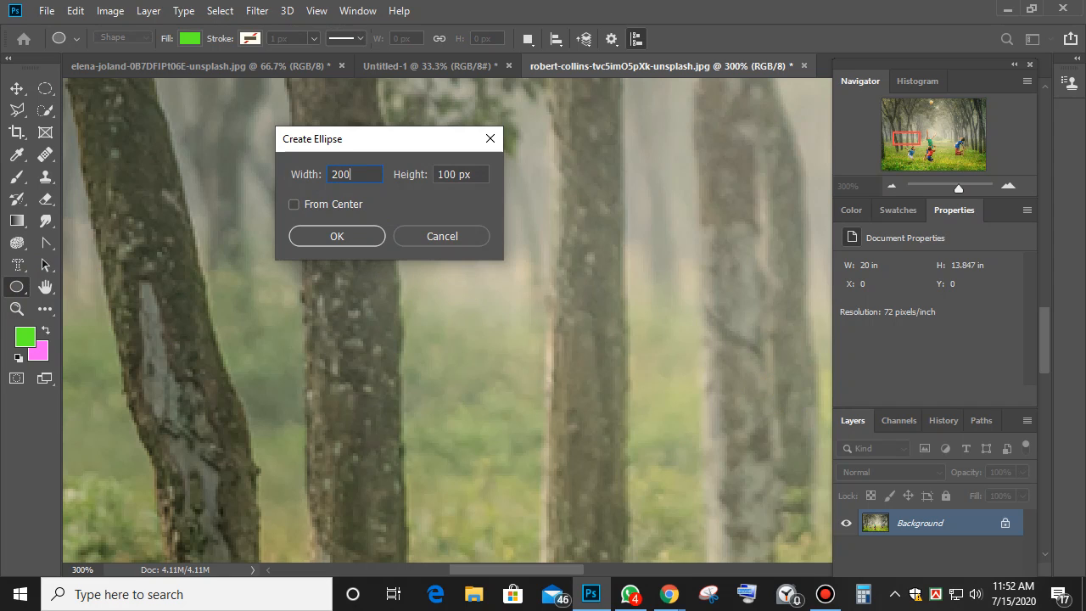
{"action": "type", "text": "200"}
{"action": "key", "text": "Return"}
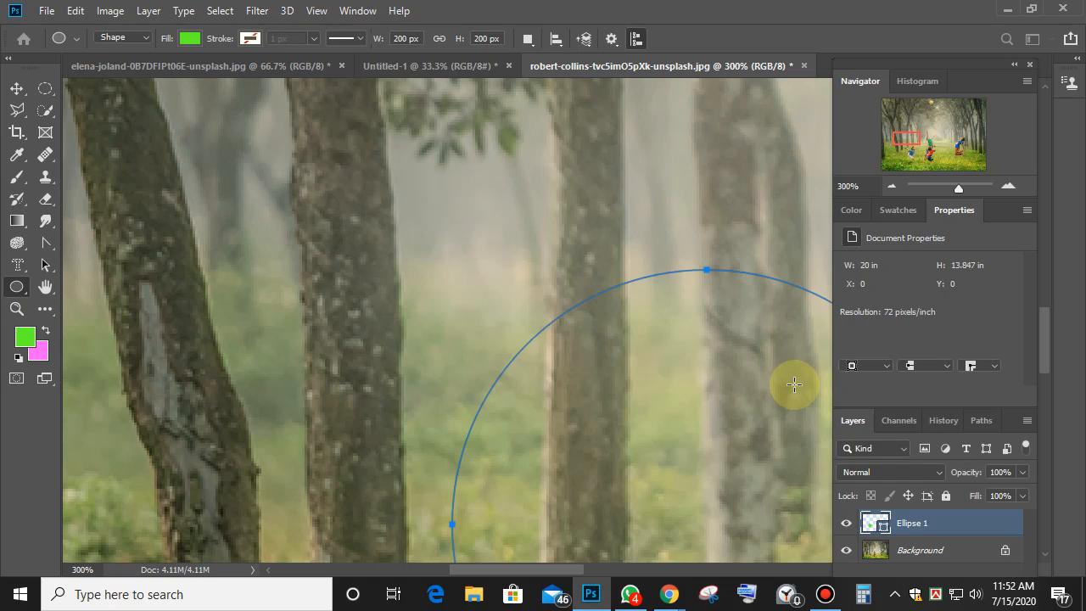
{"action": "key", "text": "ctrl+minus"}
{"action": "key", "text": "ctrl+minus"}
{"action": "key", "text": "ctrl+minus"}
{"action": "key", "text": "ctrl+minus"}
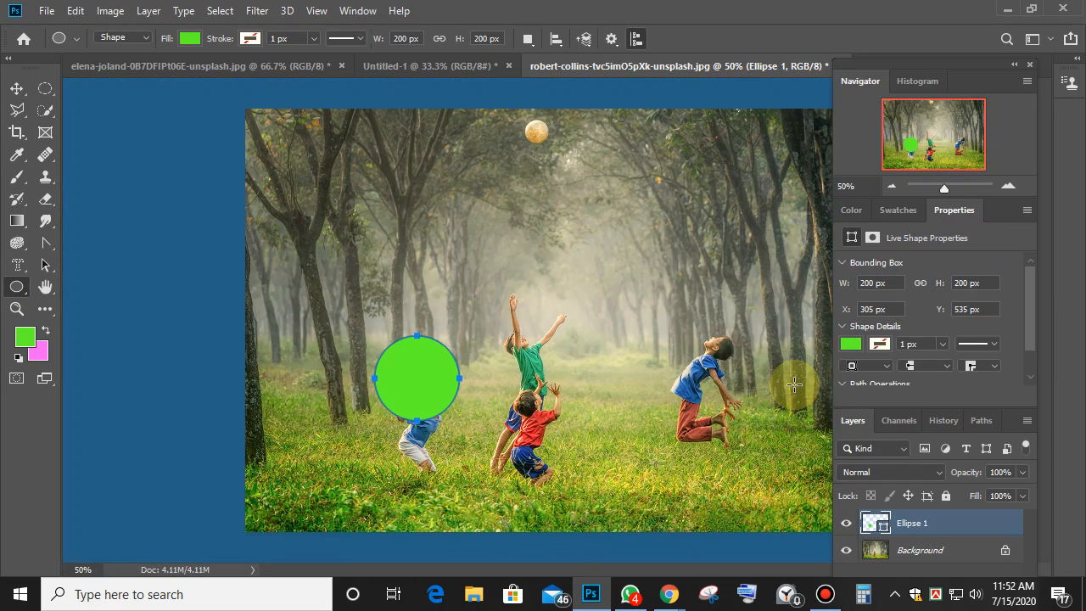
{"action": "key", "text": "ctrl+plus"}
{"action": "key", "text": "ctrl+plus"}
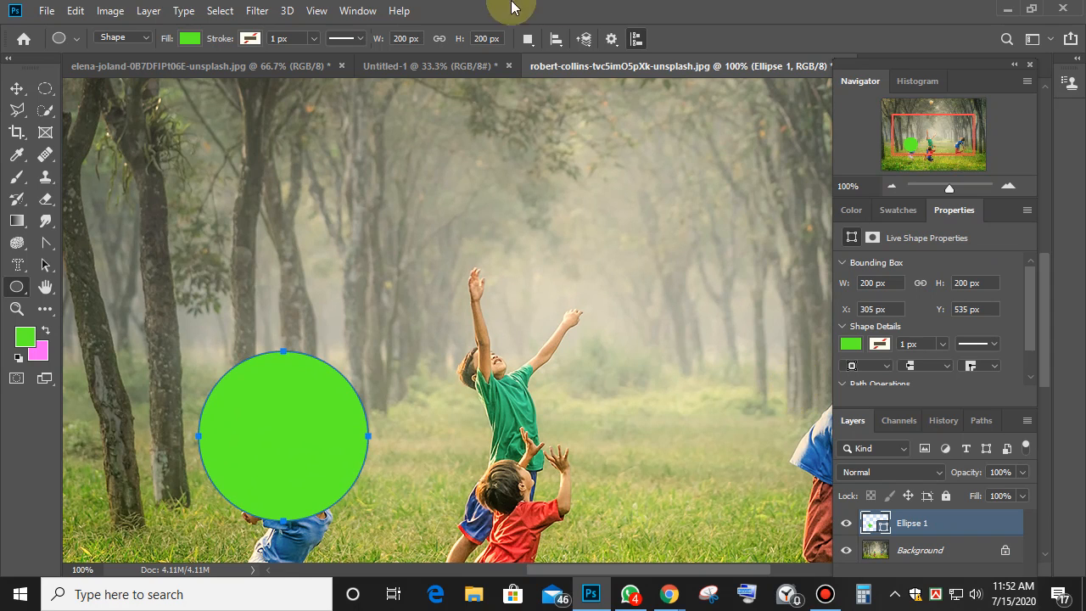
Drag the green circle up beside the boy in green and commit the transform.
{"action": "left_click", "coordinate": [17, 88]}
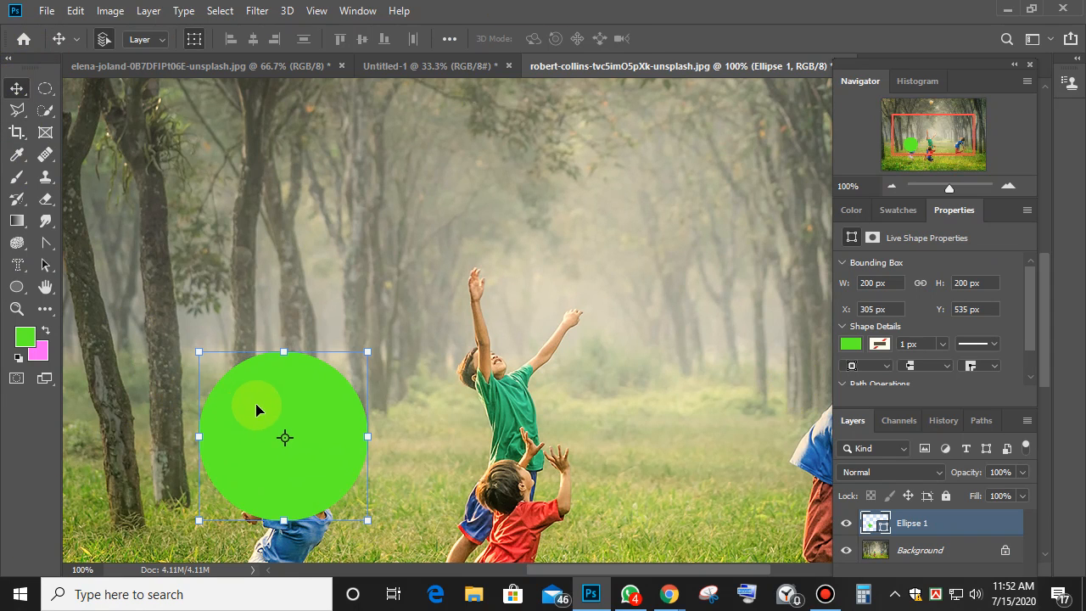
{"action": "left_click_drag", "start_coordinate": [260, 407], "coordinate": [354, 267]}
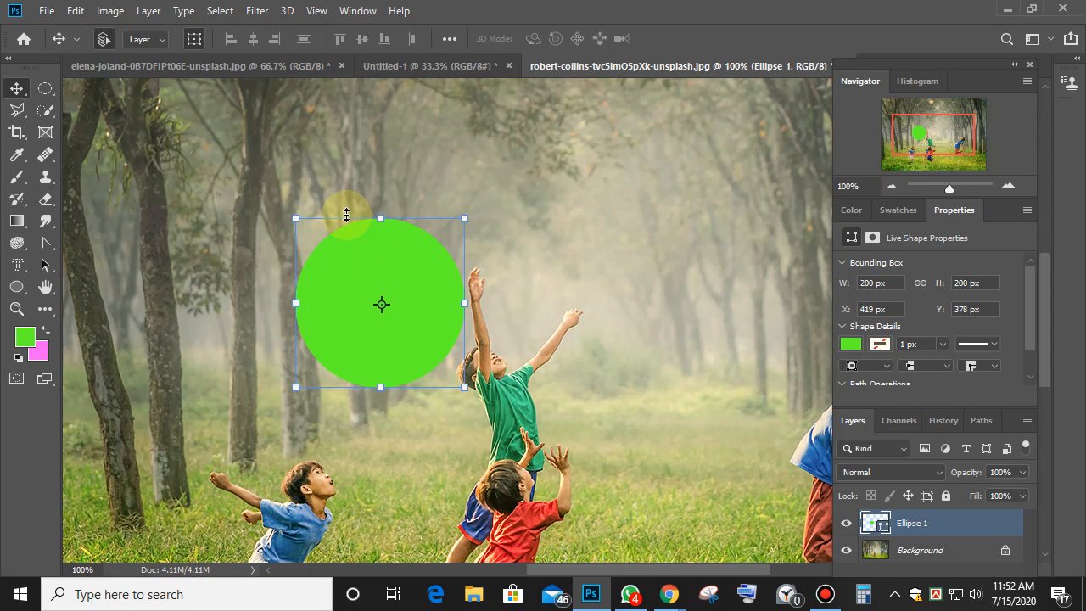
{"action": "left_click", "coordinate": [346, 215]}
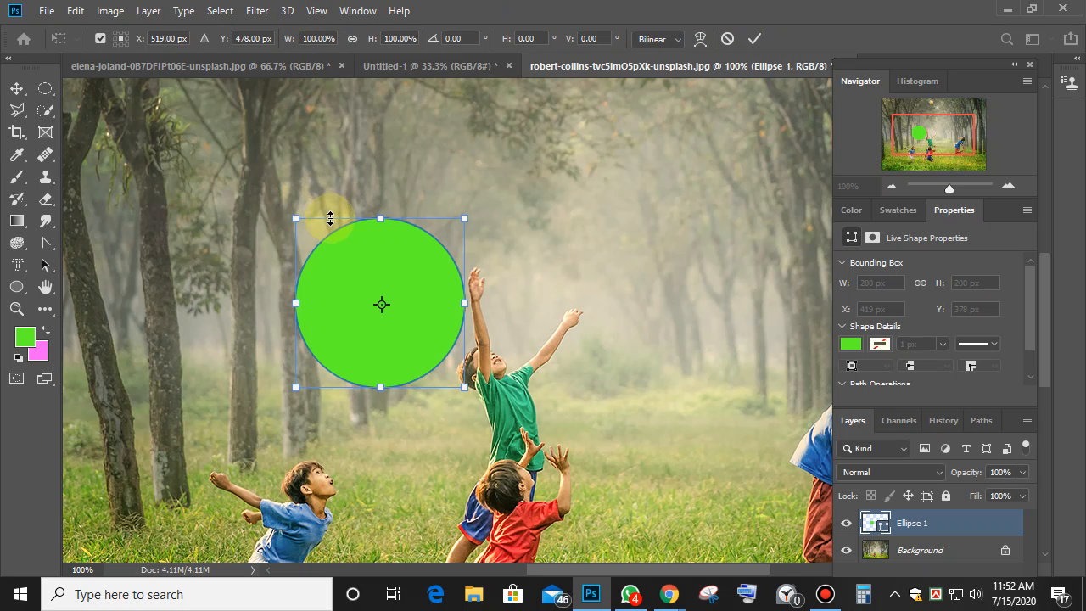
{"action": "key", "text": "v"}
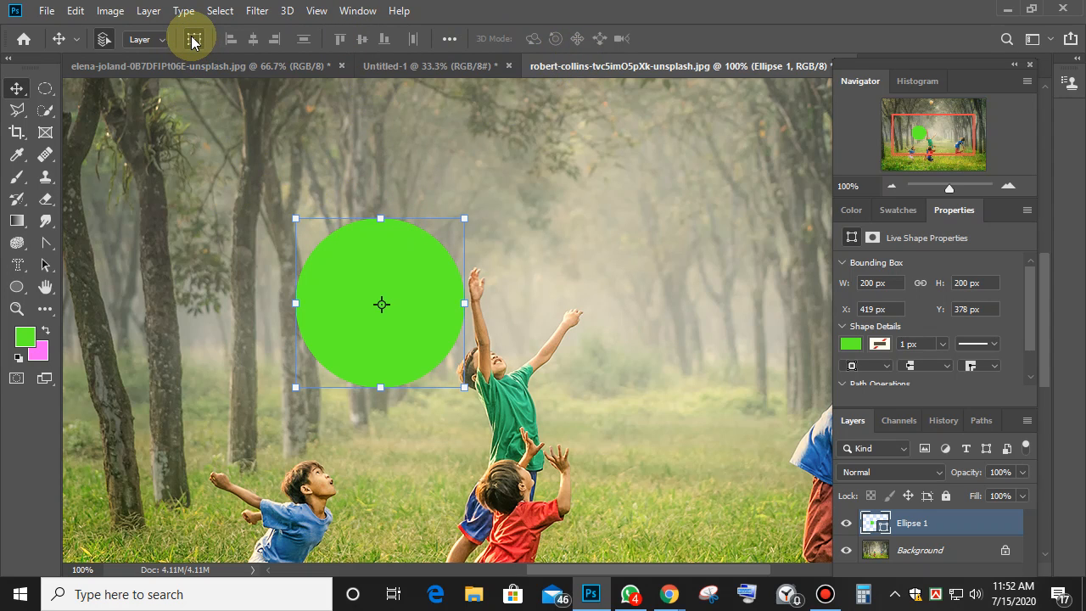
Nudge the circle left to X 400, Y 386 and float the Properties panel over the canvas.
{"action": "left_click", "coordinate": [194, 40]}
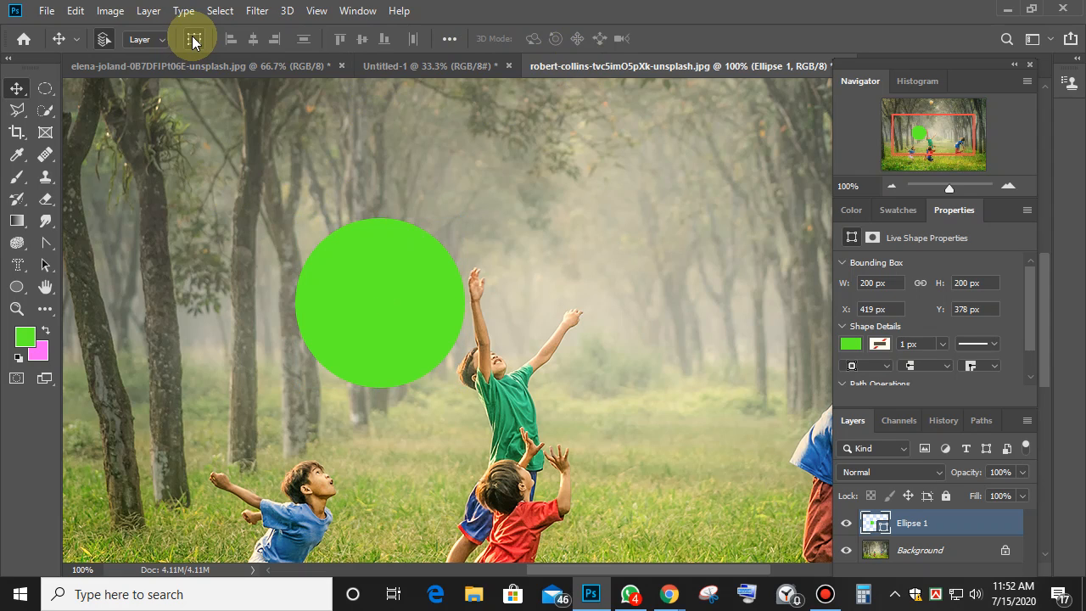
{"action": "left_click", "coordinate": [193, 40]}
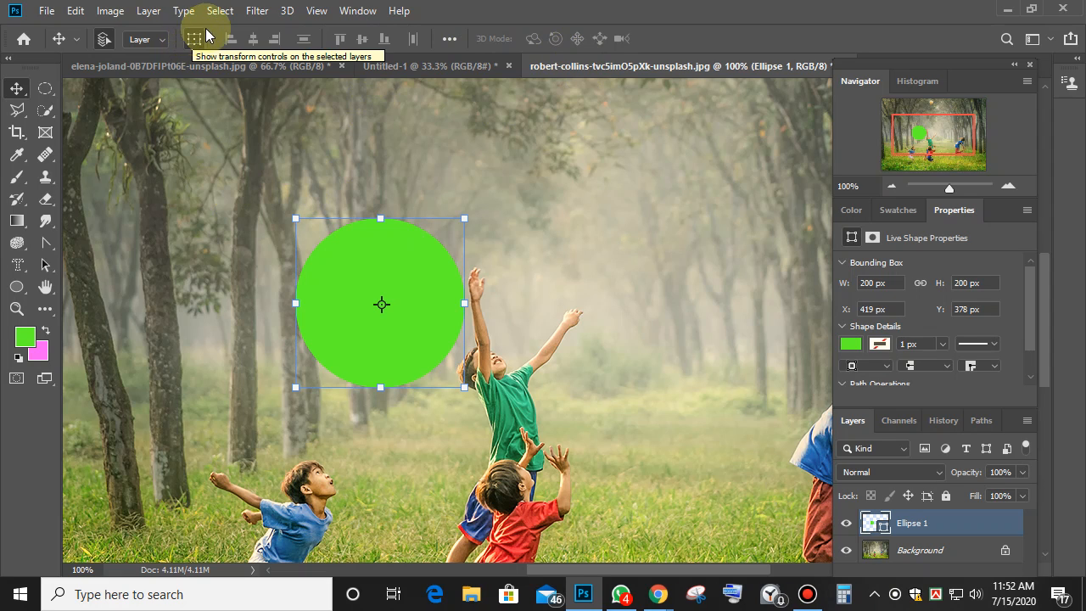
{"action": "left_click", "coordinate": [162, 50]}
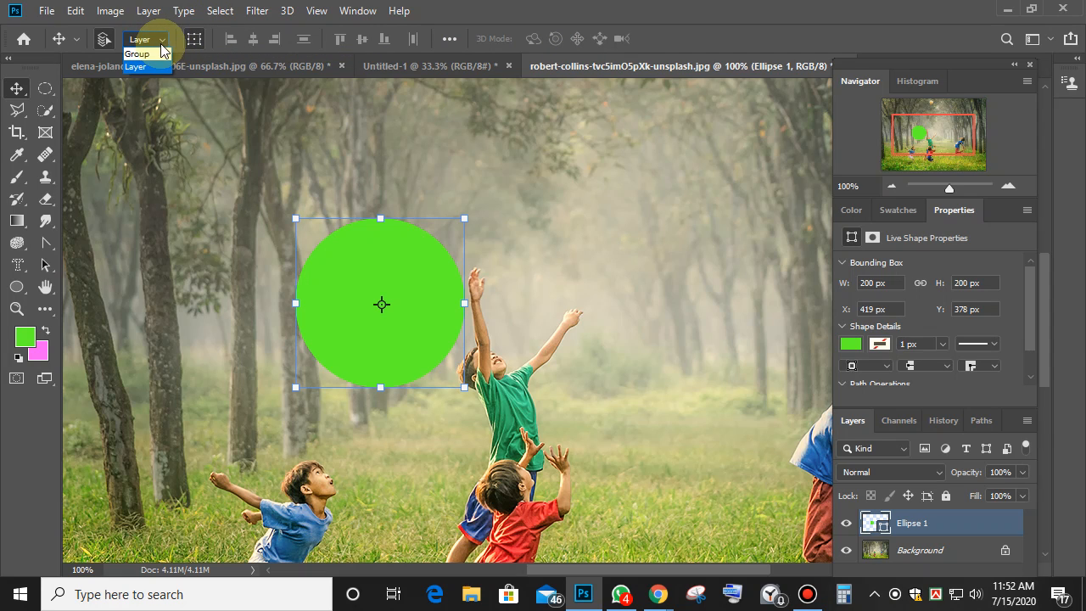
{"action": "left_click", "coordinate": [162, 41]}
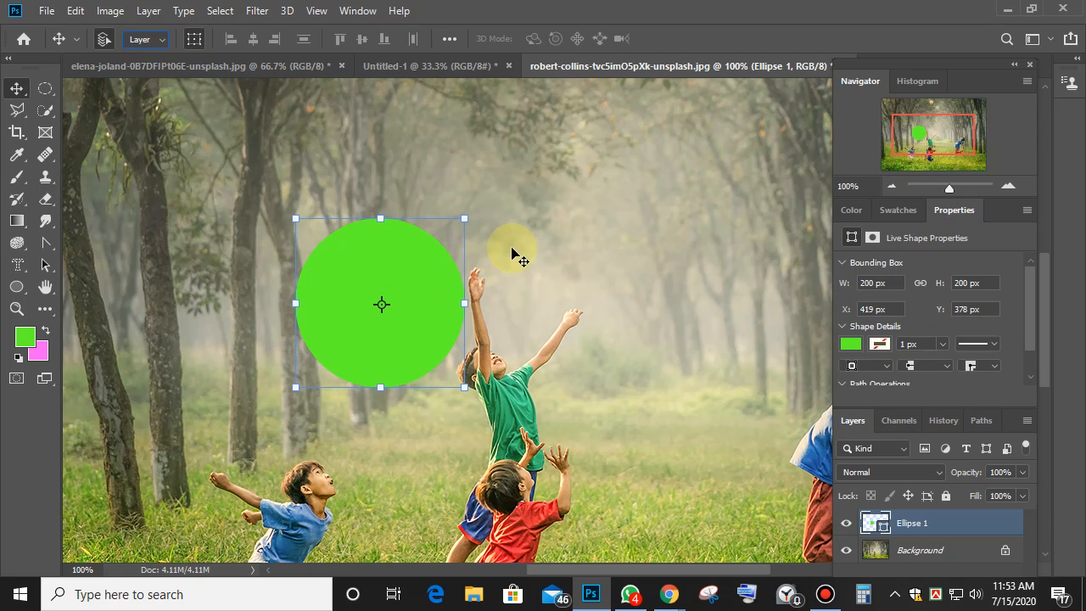
{"action": "left_click_drag", "start_coordinate": [413, 297], "coordinate": [381, 252]}
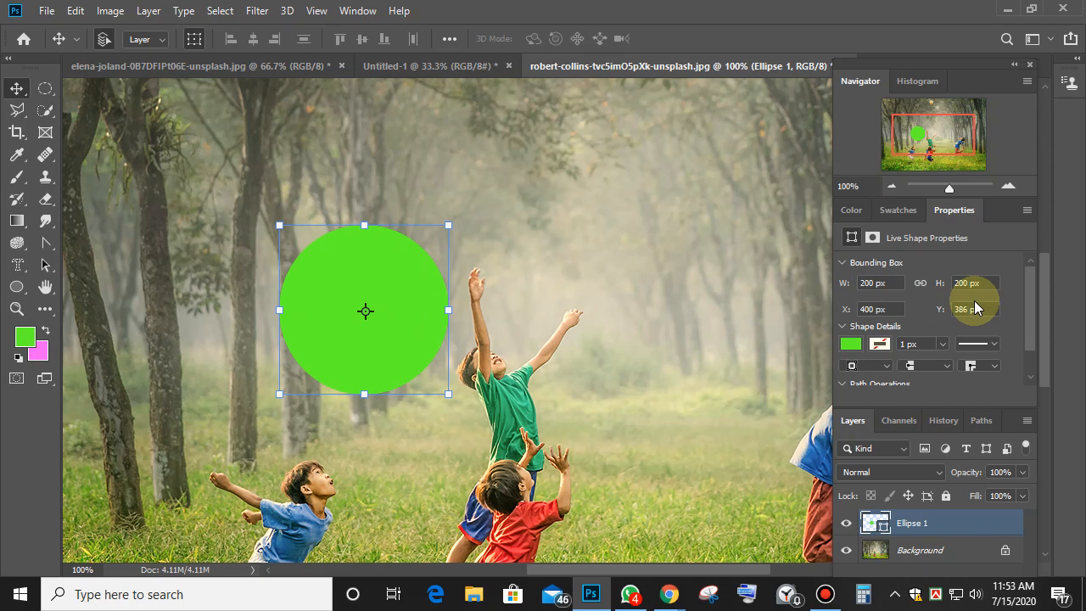
{"action": "left_click_drag", "start_coordinate": [953, 211], "coordinate": [158, 170]}
{"action": "left_click_drag", "start_coordinate": [223, 141], "coordinate": [657, 107]}
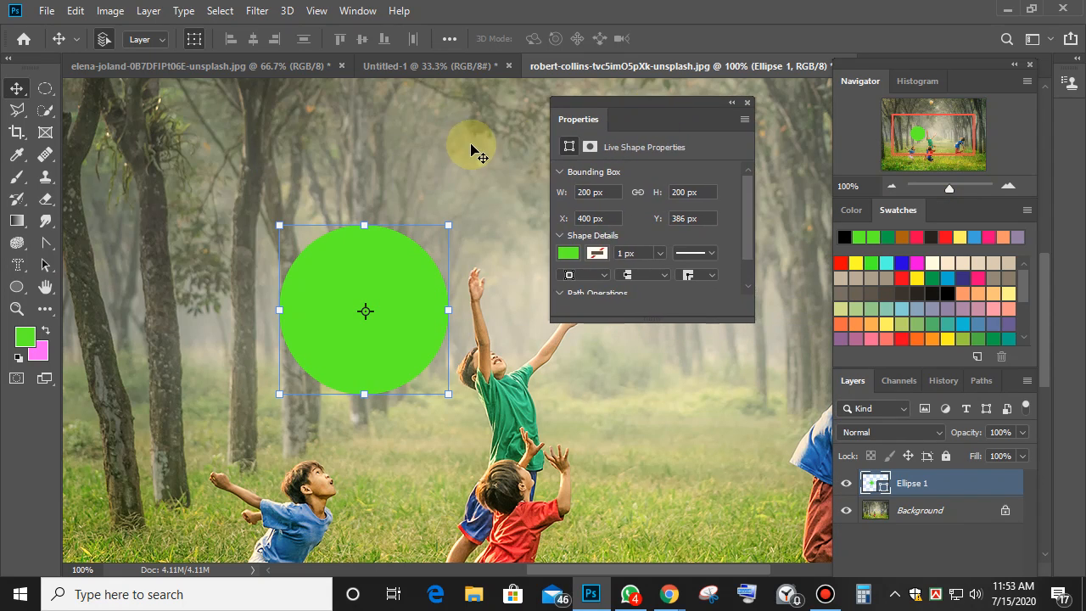
Reselect Ellipse 1, enlarge the floating Properties panel, and set the circle's X to 500 px.
{"action": "left_click", "coordinate": [454, 142]}
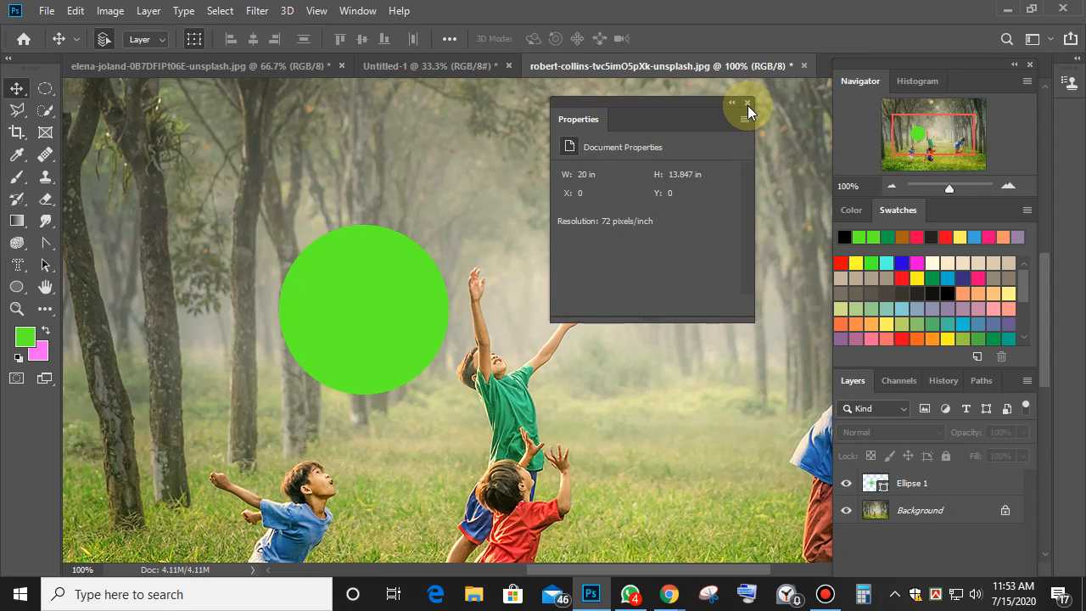
{"action": "left_click_drag", "start_coordinate": [682, 109], "coordinate": [708, 106]}
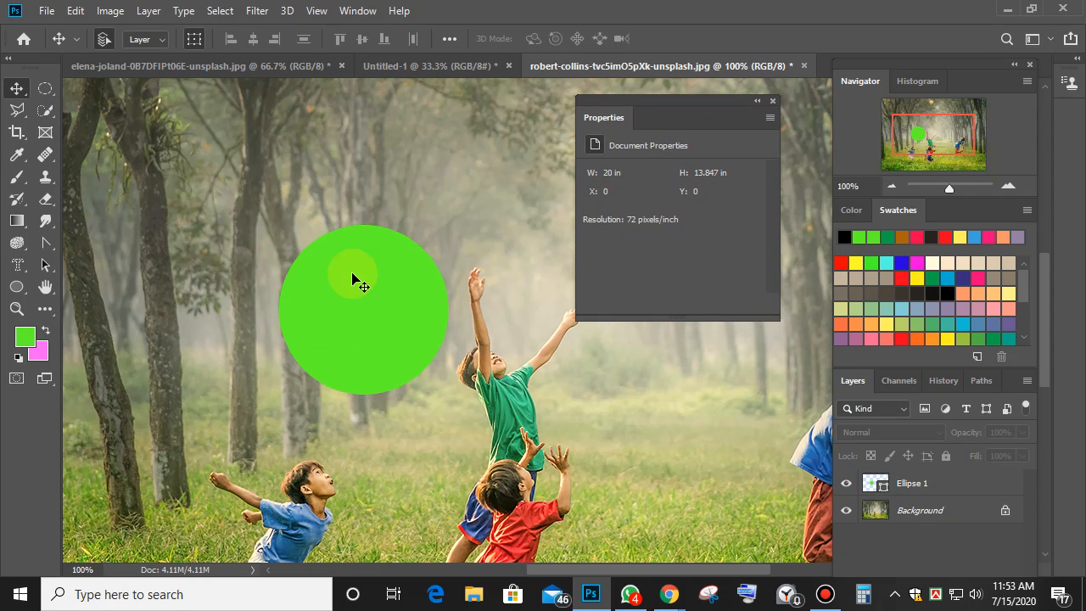
{"action": "left_click", "coordinate": [356, 283]}
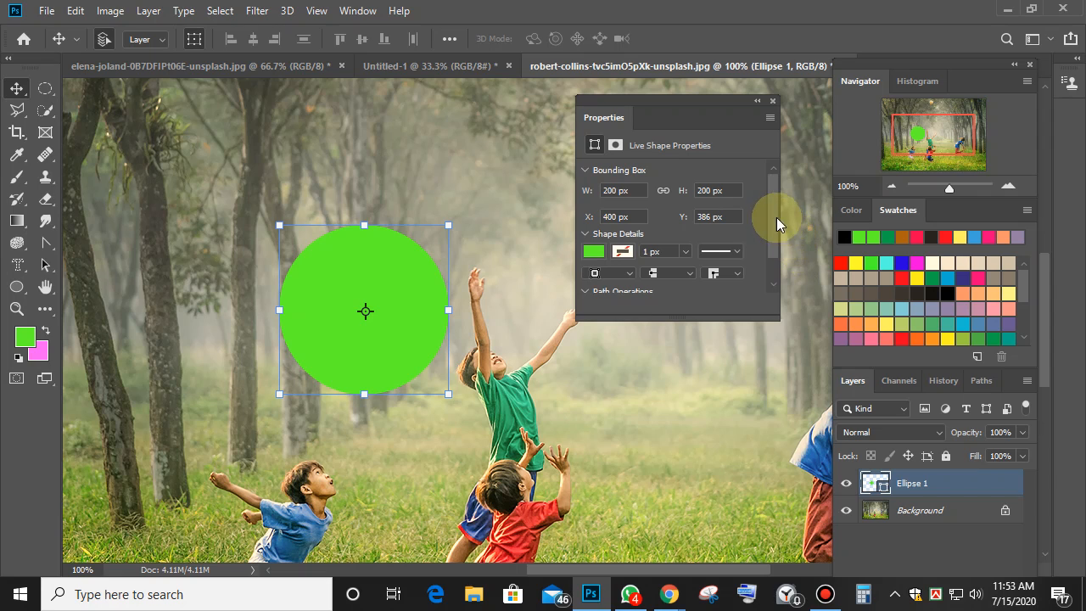
{"action": "left_click_drag", "start_coordinate": [771, 222], "coordinate": [767, 261]}
{"action": "left_click_drag", "start_coordinate": [693, 318], "coordinate": [687, 419]}
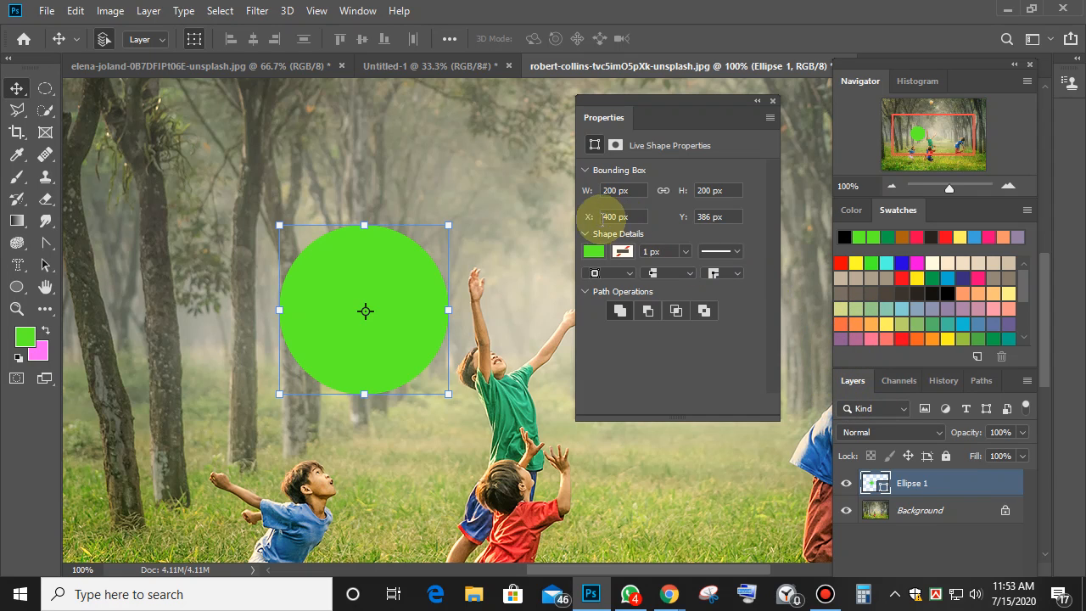
{"action": "left_click", "coordinate": [725, 218]}
{"action": "left_click", "coordinate": [628, 217]}
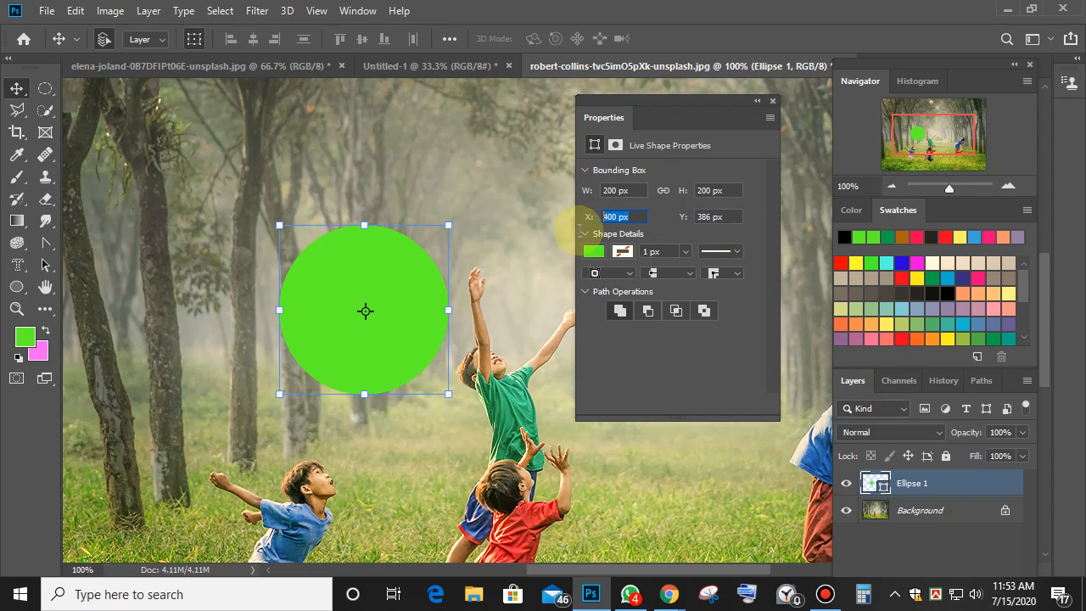
{"action": "type", "text": "500"}
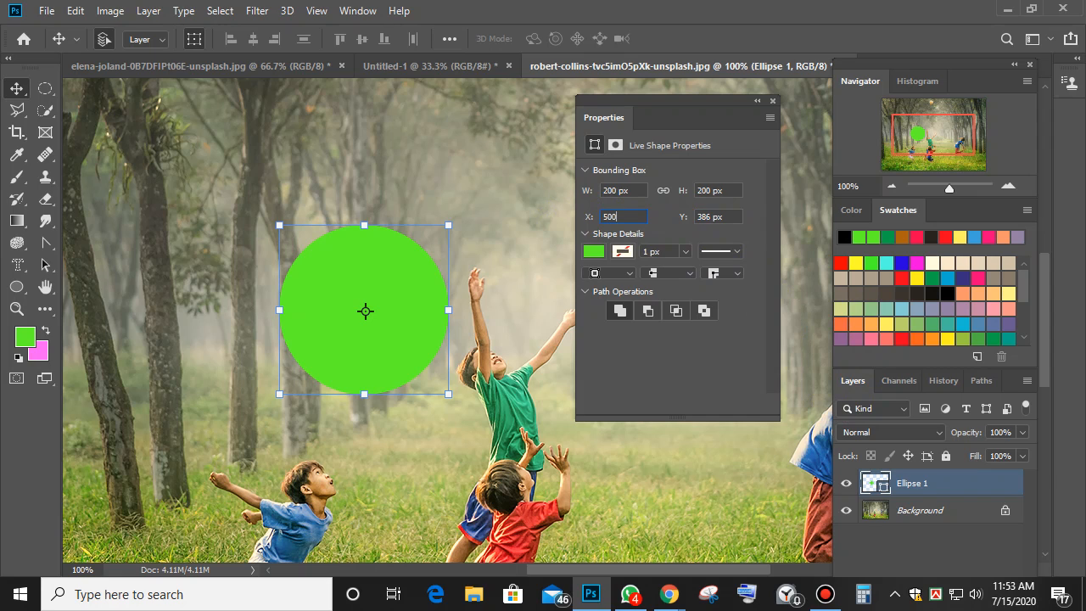
{"action": "key", "text": "Tab"}
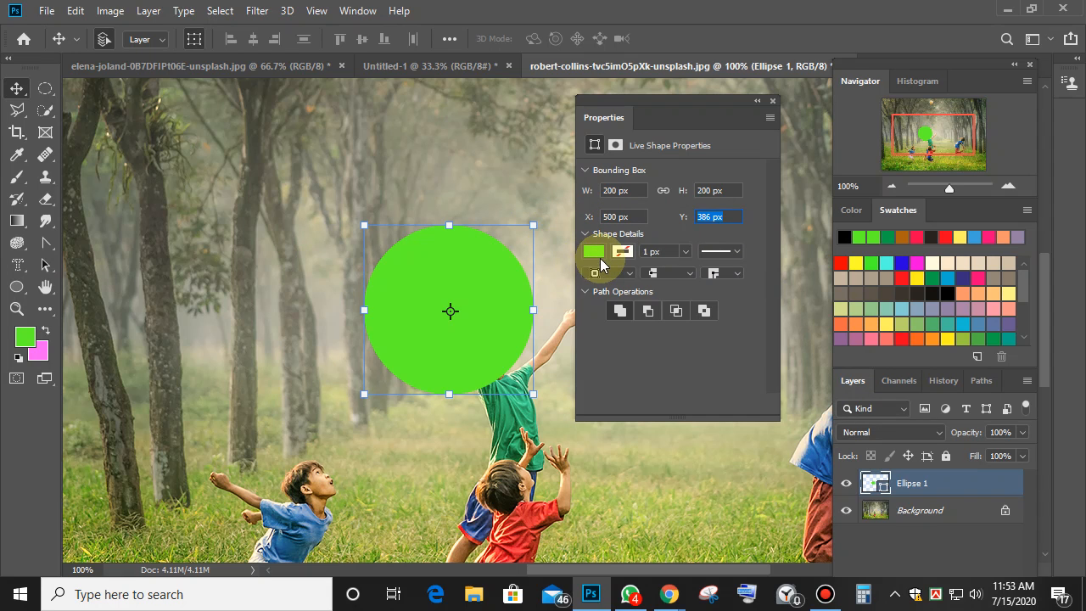
Try pink, purple, yellow and mauve solid fills on the circle, ending on dark indigo.
{"action": "left_click", "coordinate": [596, 254]}
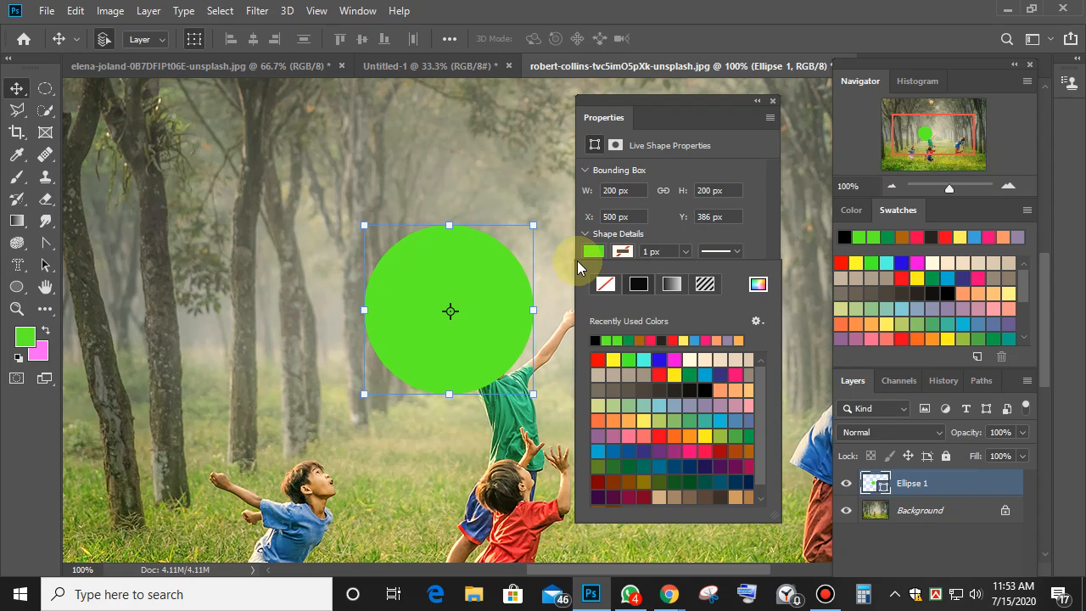
{"action": "left_click", "coordinate": [690, 450]}
{"action": "left_click", "coordinate": [659, 451]}
{"action": "left_click", "coordinate": [644, 420]}
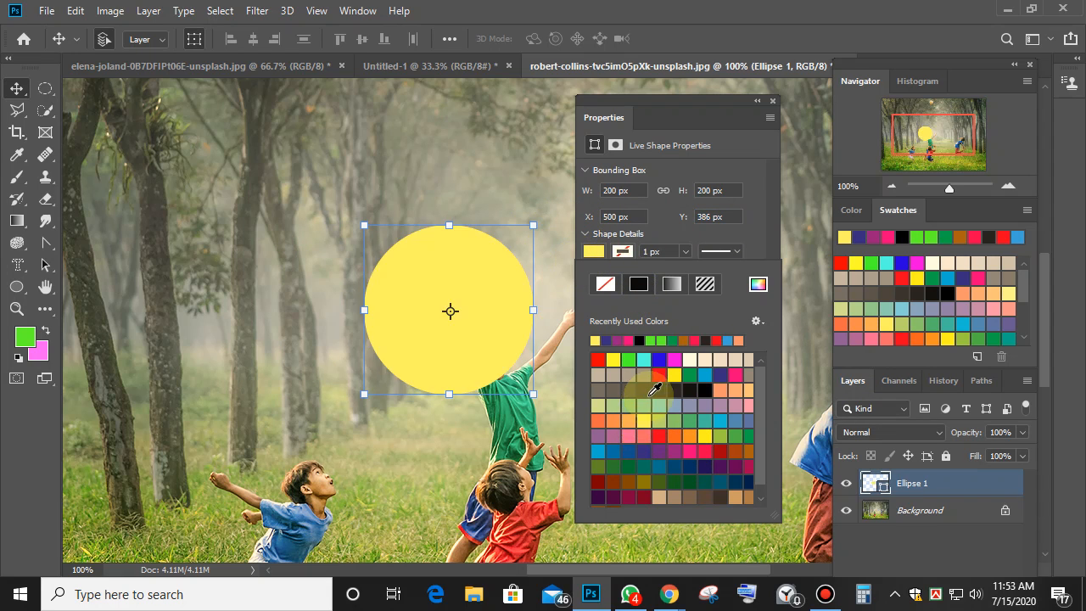
{"action": "left_click", "coordinate": [716, 449]}
{"action": "left_click", "coordinate": [711, 466]}
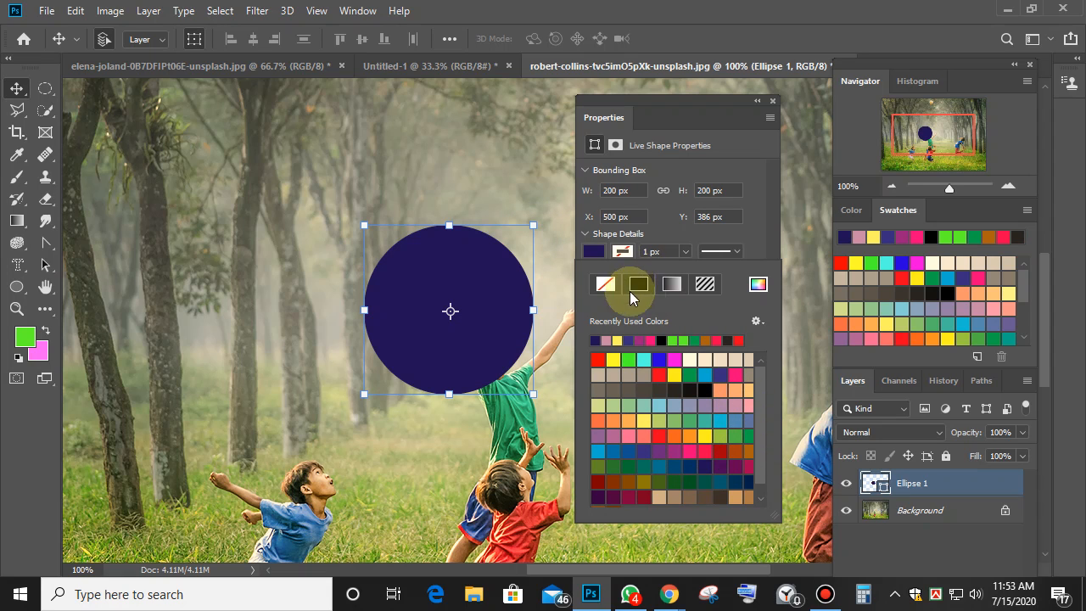
Switch the circle's fill to patterns and try flower, hatch and stripe designs.
{"action": "left_click", "coordinate": [704, 285]}
{"action": "left_click", "coordinate": [685, 404]}
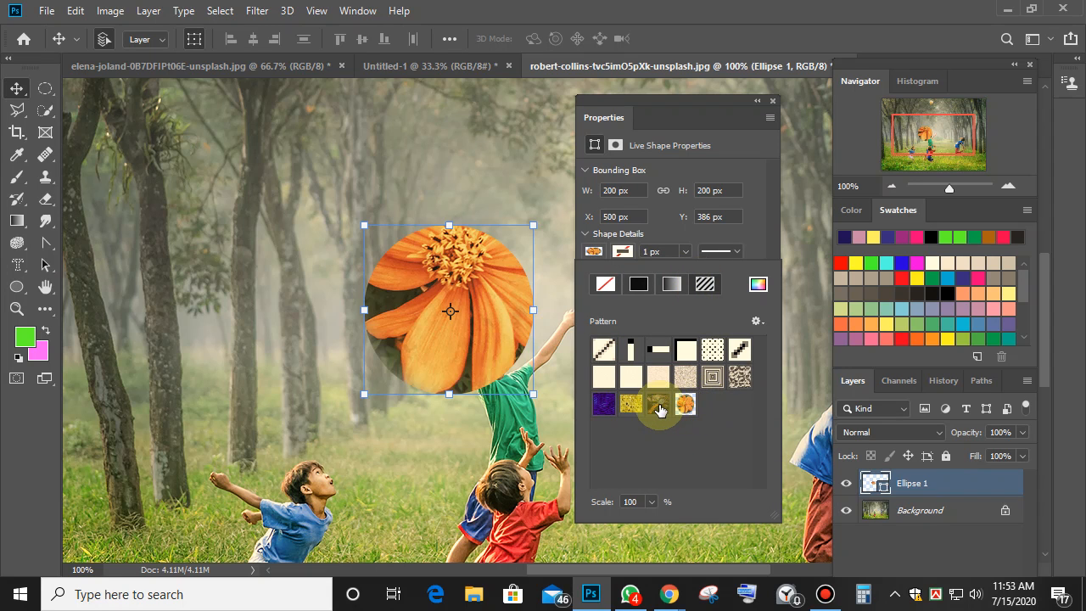
{"action": "left_click", "coordinate": [660, 411]}
{"action": "left_click", "coordinate": [630, 405]}
{"action": "left_click", "coordinate": [603, 404]}
{"action": "left_click", "coordinate": [606, 350]}
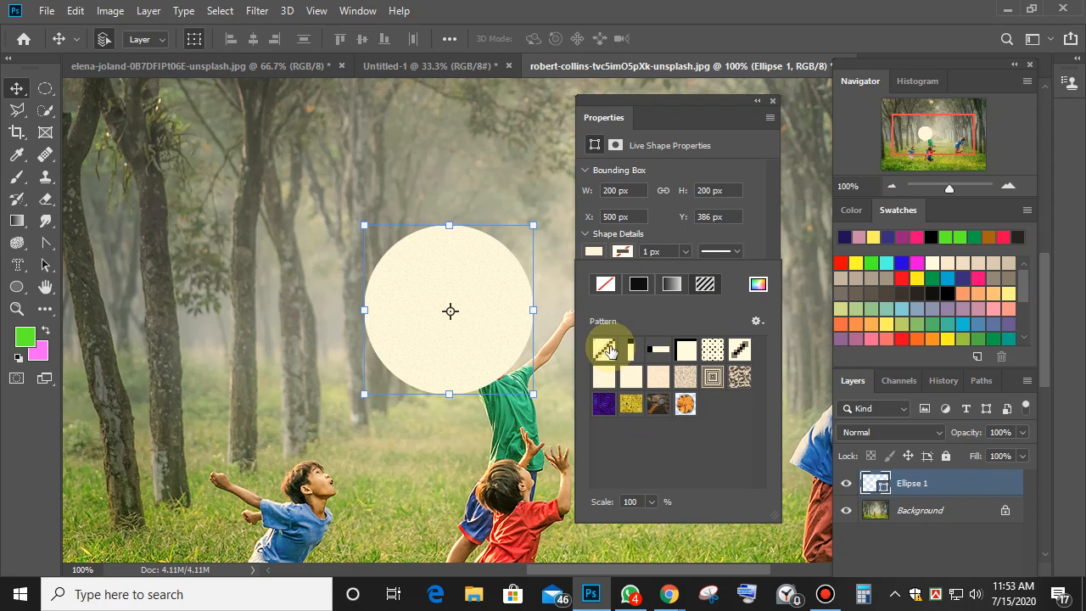
{"action": "left_click", "coordinate": [631, 350]}
{"action": "left_click", "coordinate": [713, 350]}
{"action": "left_click", "coordinate": [738, 348]}
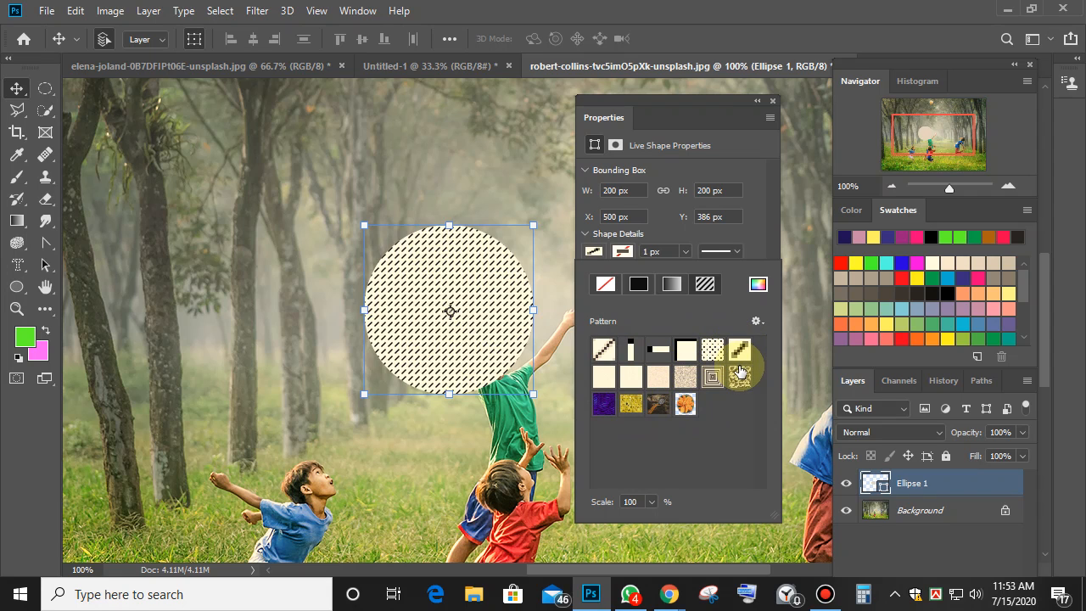
Settle on the cream diagonal-dash pattern fill and bring up the Solid Color picker.
{"action": "left_click", "coordinate": [740, 375]}
{"action": "left_click", "coordinate": [713, 377]}
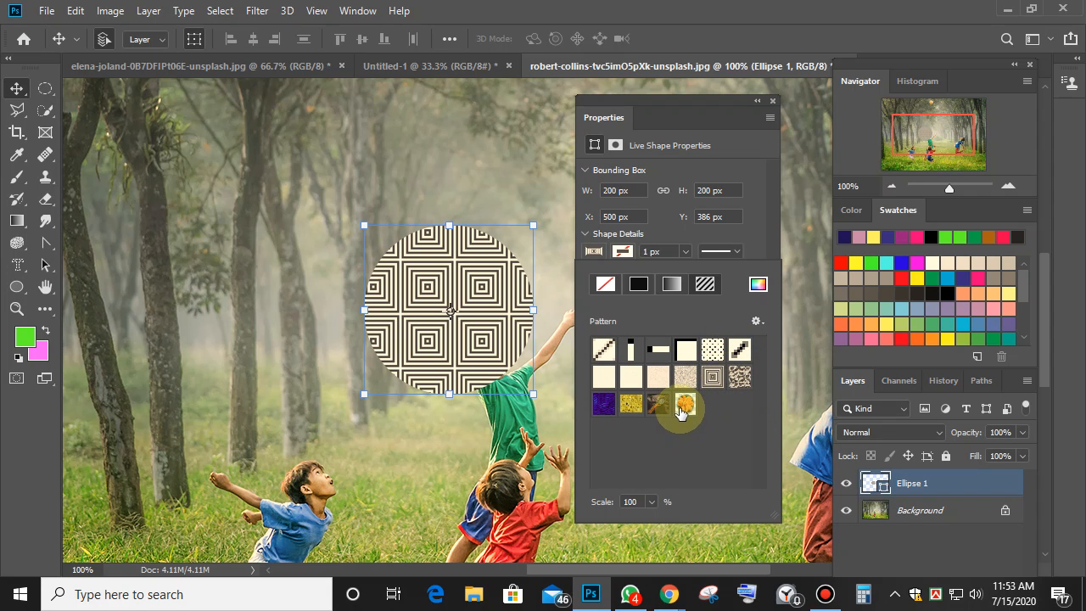
{"action": "left_click", "coordinate": [684, 408]}
{"action": "left_click", "coordinate": [657, 405]}
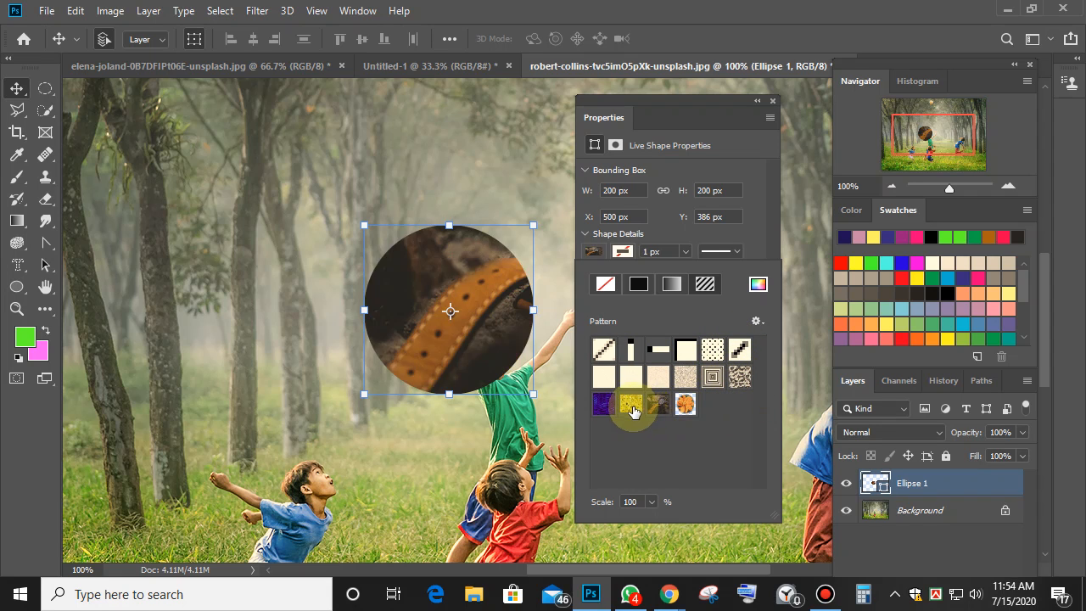
{"action": "left_click", "coordinate": [630, 406]}
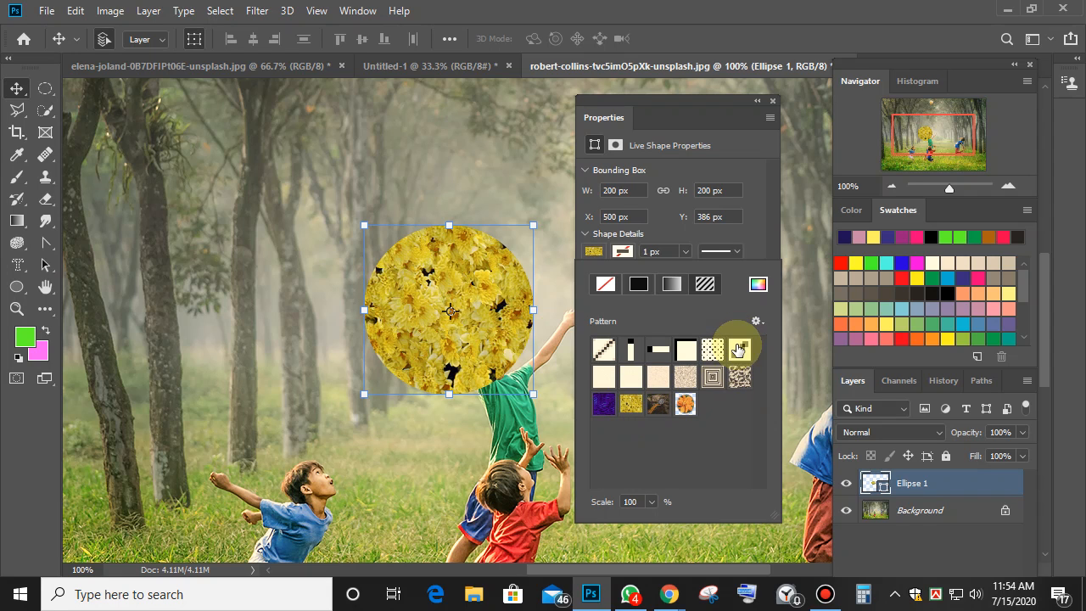
{"action": "left_click", "coordinate": [737, 346]}
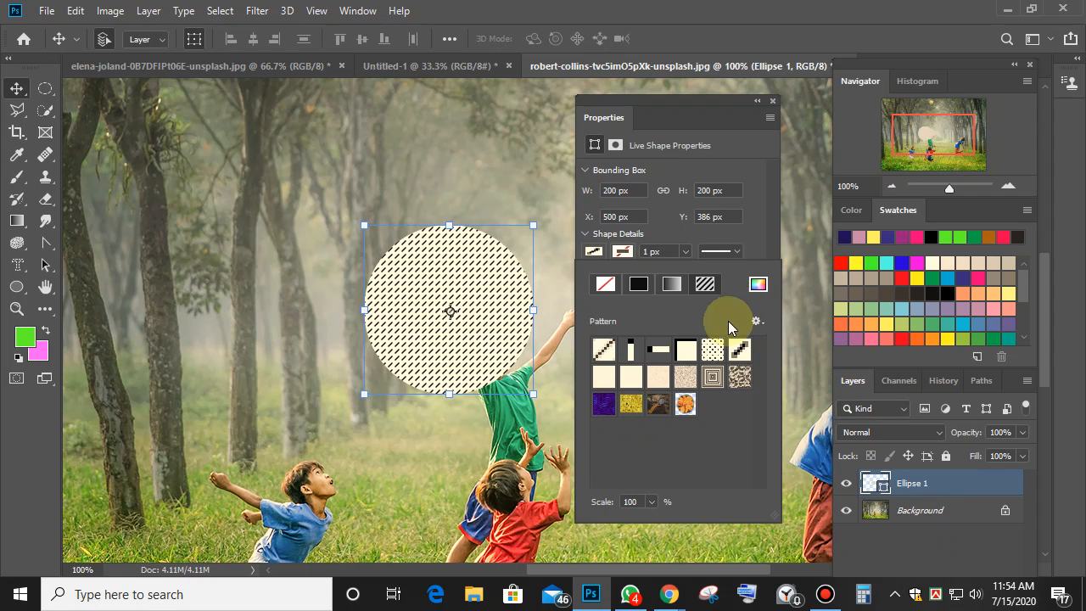
{"action": "left_click", "coordinate": [758, 284]}
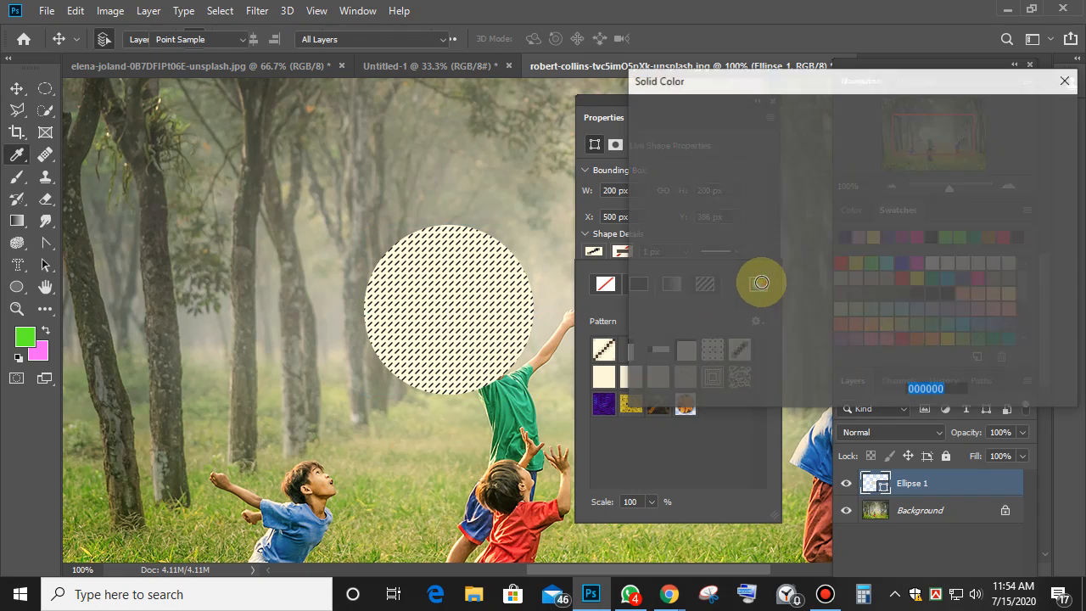
Apply a grey fill, try several swatches, then set the circle's fill to none.
{"action": "left_click_drag", "start_coordinate": [827, 246], "coordinate": [745, 205]}
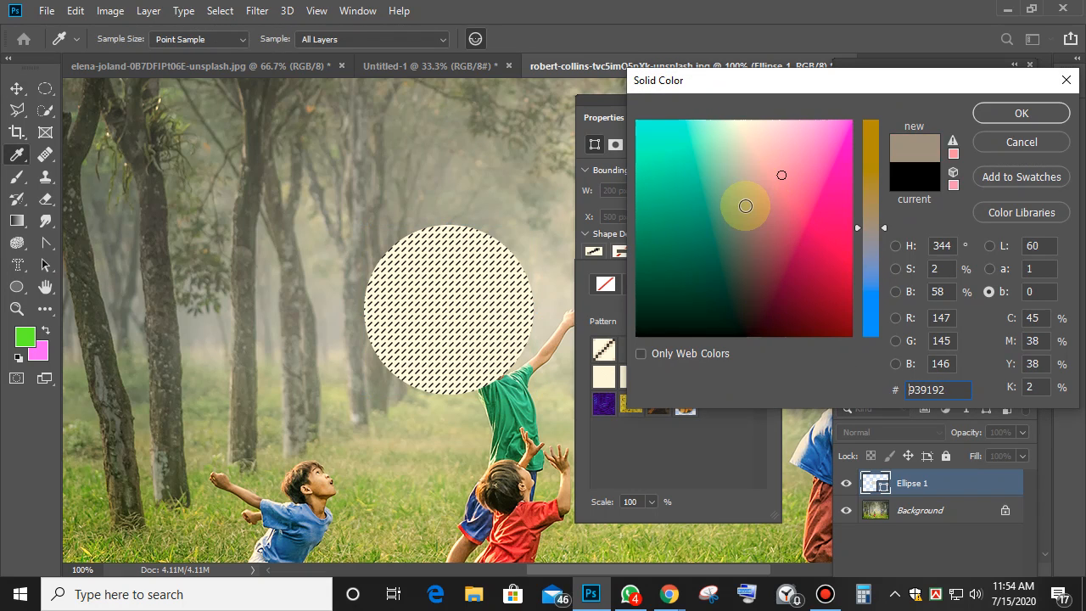
{"action": "left_click", "coordinate": [1028, 111]}
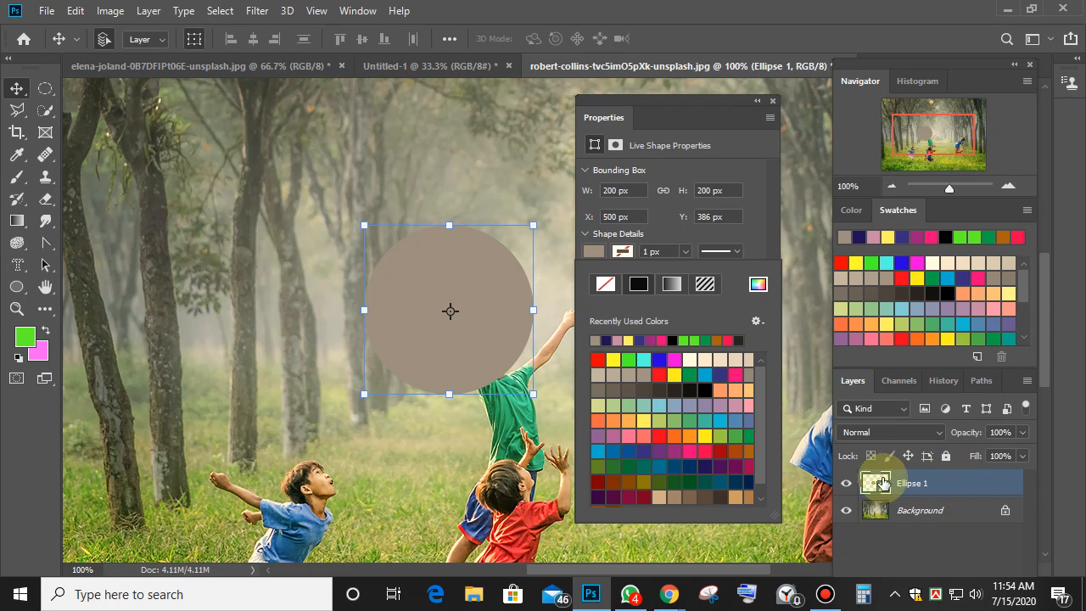
{"action": "left_click", "coordinate": [720, 466]}
{"action": "left_click", "coordinate": [690, 423]}
{"action": "left_click", "coordinate": [657, 421]}
{"action": "left_click", "coordinate": [635, 438]}
{"action": "left_click", "coordinate": [662, 450]}
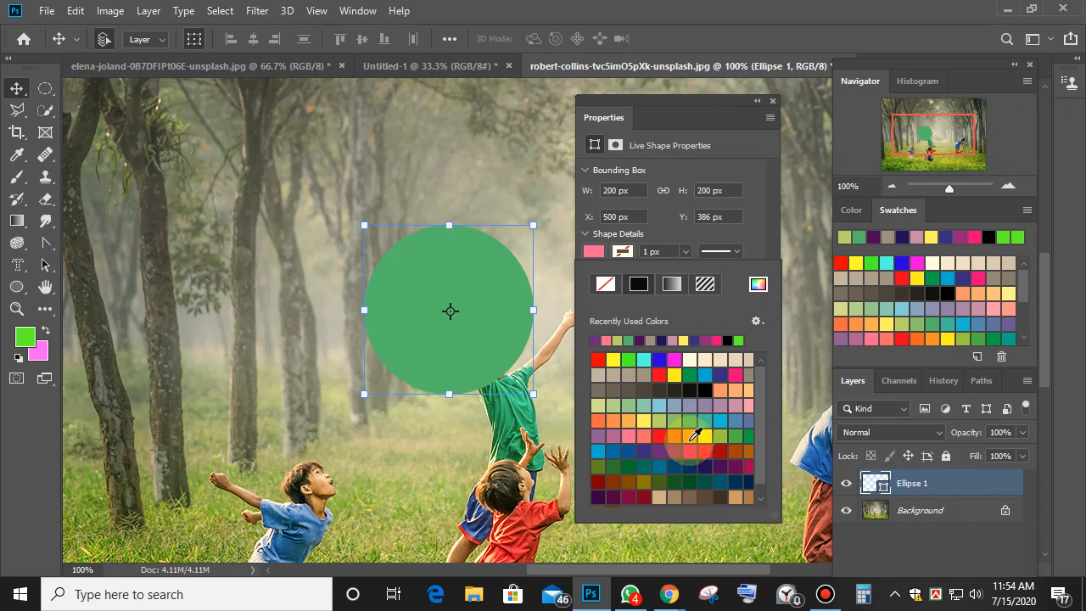
{"action": "left_click", "coordinate": [708, 405]}
{"action": "left_click", "coordinate": [751, 439]}
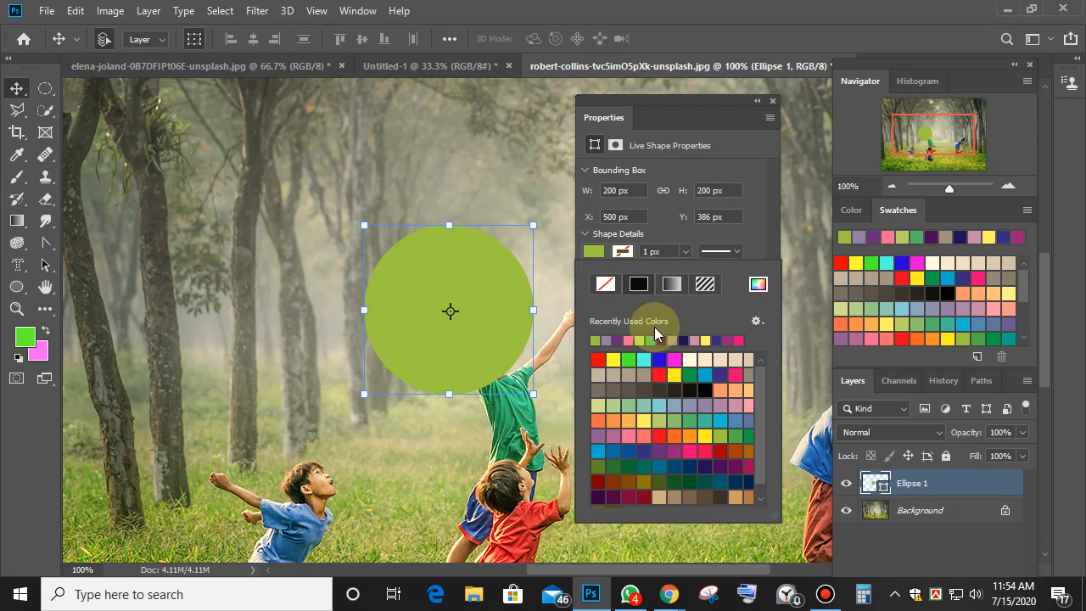
{"action": "left_click", "coordinate": [606, 287]}
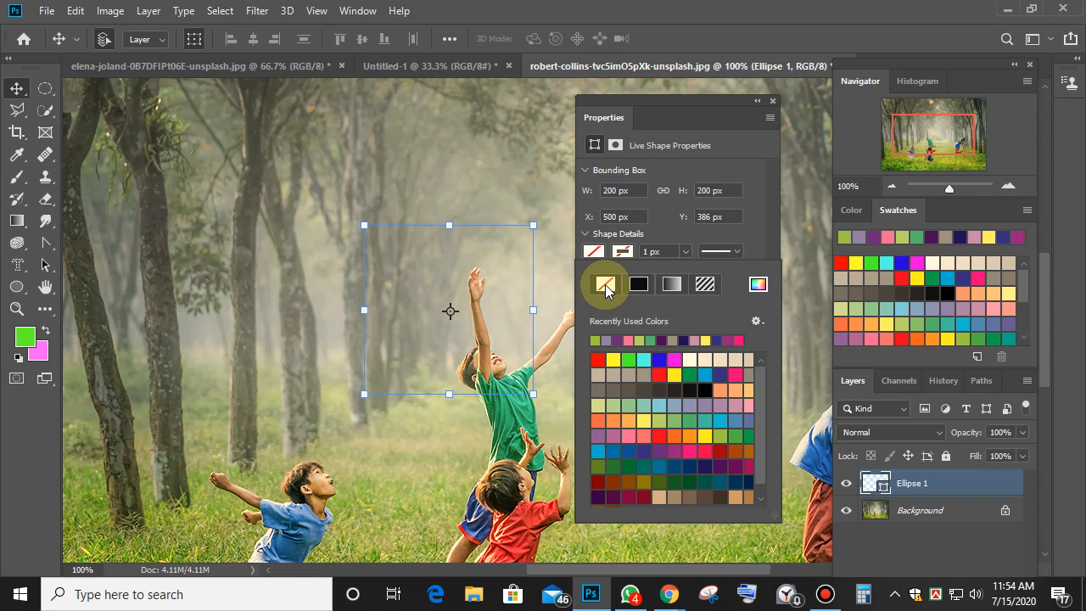
Thicken the empty circle's outline and bring up the stroke colour swatches.
{"action": "left_click", "coordinate": [686, 251]}
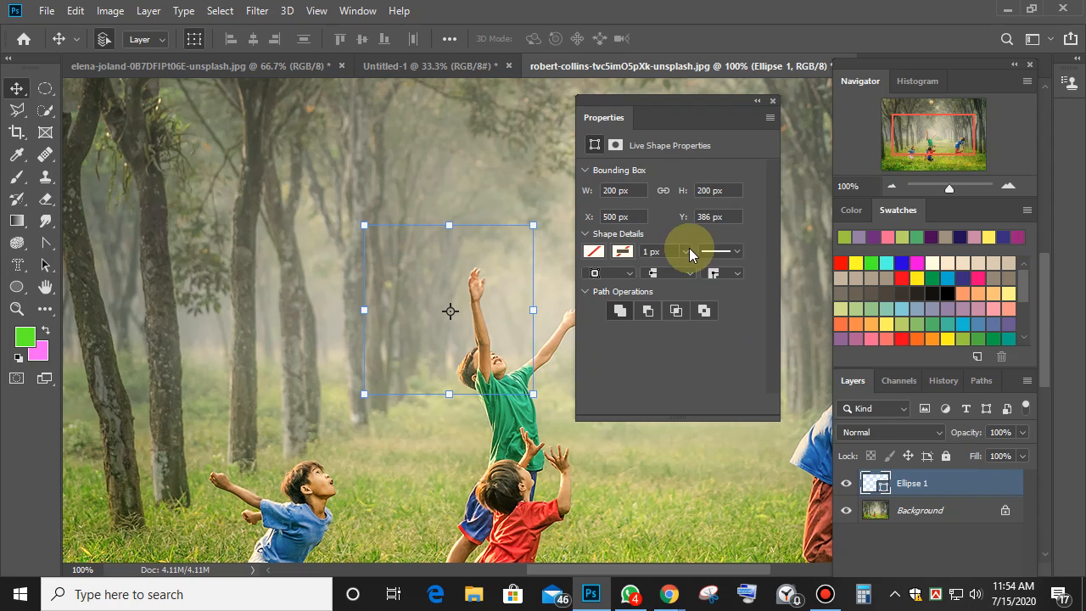
{"action": "mouse_move", "coordinate": [699, 268]}
{"action": "left_mouse_down"}
{"action": "mouse_move", "coordinate": [717, 272]}
{"action": "mouse_move", "coordinate": [696, 273]}
{"action": "left_mouse_up"}
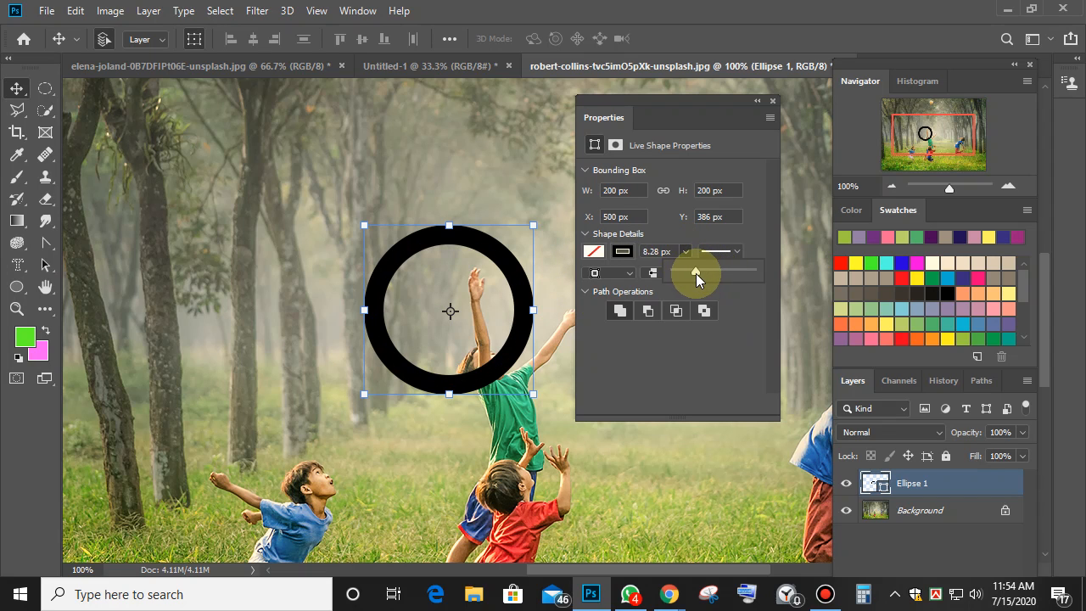
{"action": "left_click", "coordinate": [593, 251]}
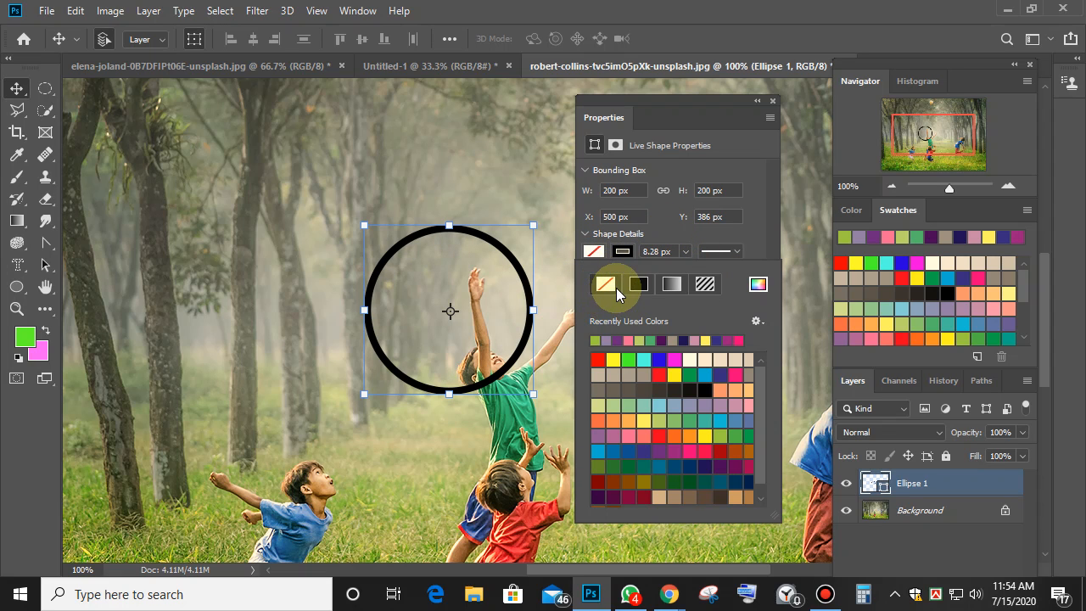
{"action": "left_click", "coordinate": [628, 250]}
Try several outline colours, settle on dark steel blue, and thin the stroke to about 3.79 px.
{"action": "left_click", "coordinate": [643, 341]}
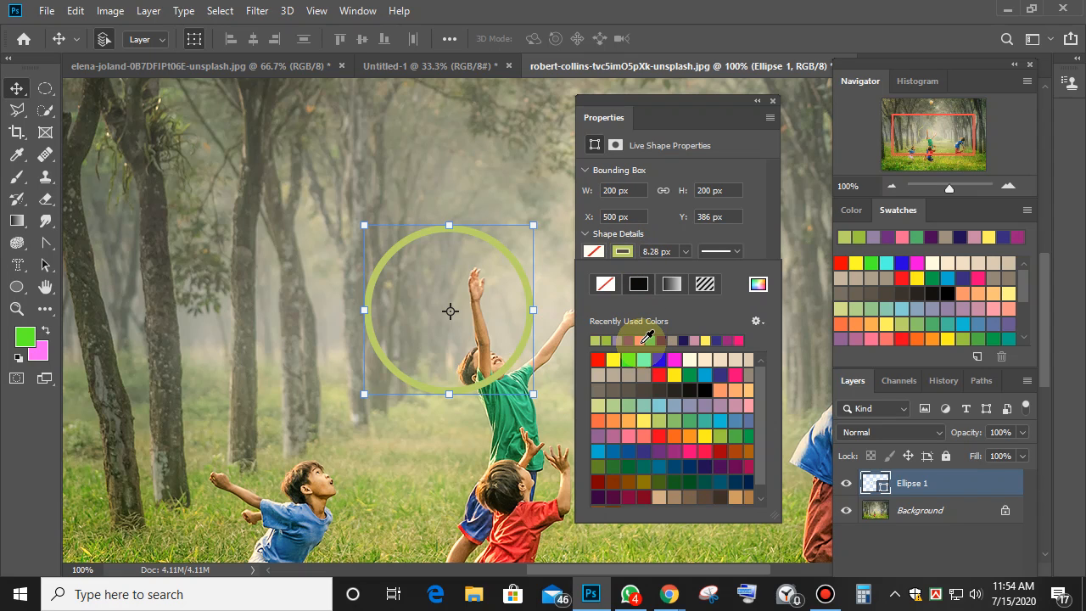
{"action": "left_click", "coordinate": [645, 404]}
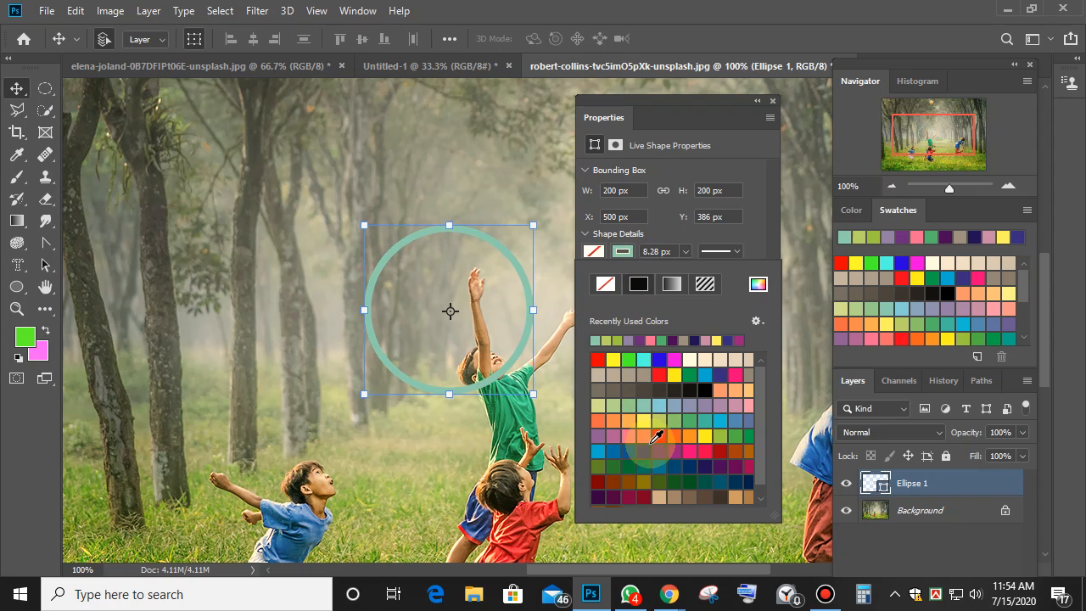
{"action": "left_click", "coordinate": [704, 447]}
{"action": "left_click", "coordinate": [703, 450]}
{"action": "left_click", "coordinate": [692, 447]}
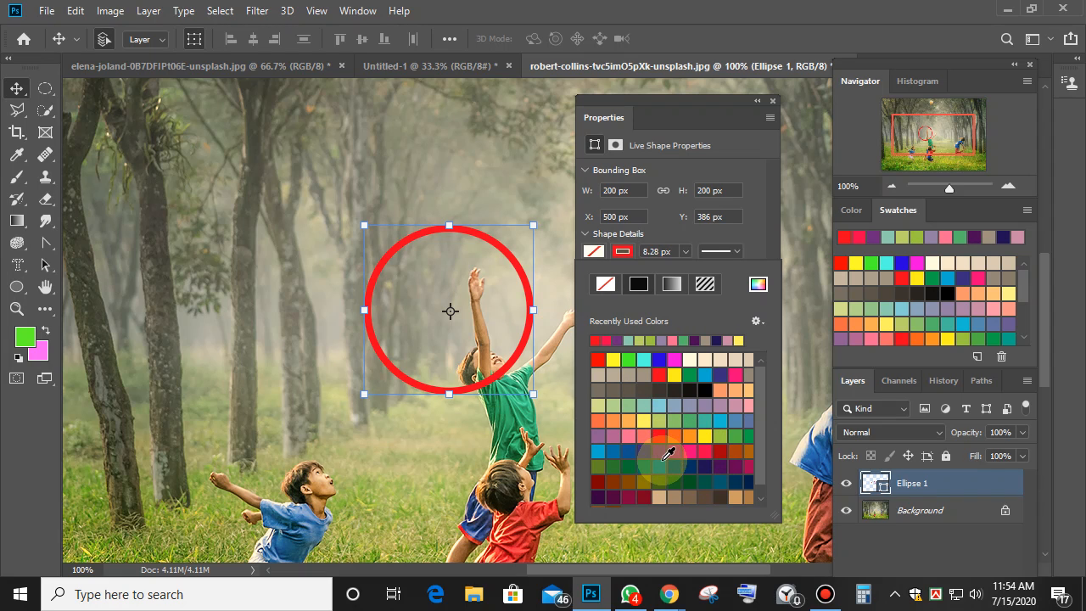
{"action": "left_click", "coordinate": [673, 451]}
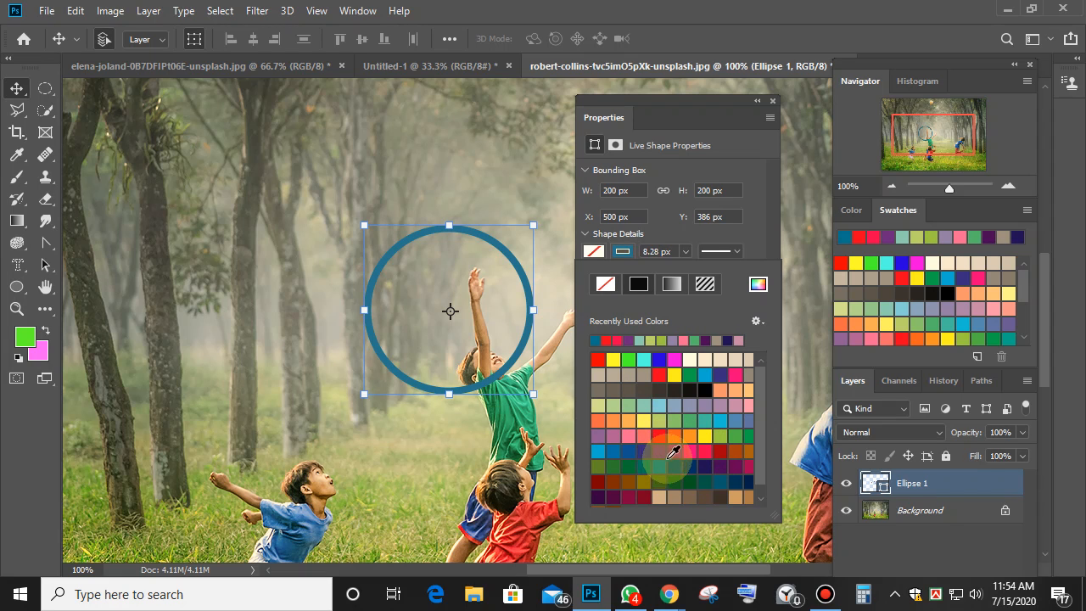
{"action": "left_click", "coordinate": [685, 252]}
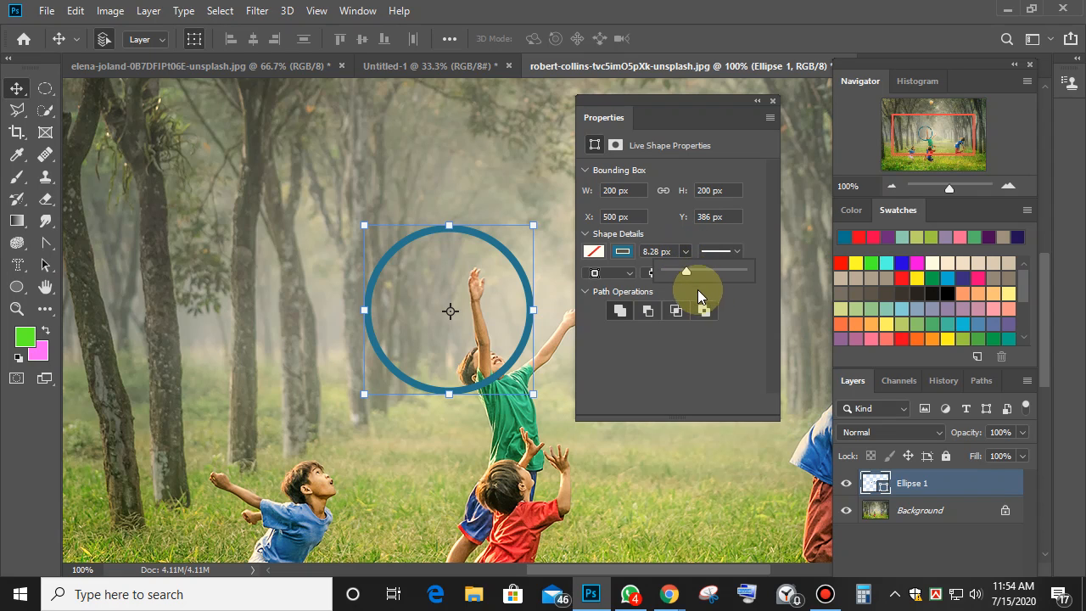
{"action": "mouse_move", "coordinate": [680, 272]}
{"action": "left_mouse_down"}
{"action": "mouse_move", "coordinate": [699, 277]}
{"action": "mouse_move", "coordinate": [688, 274]}
{"action": "left_mouse_up"}
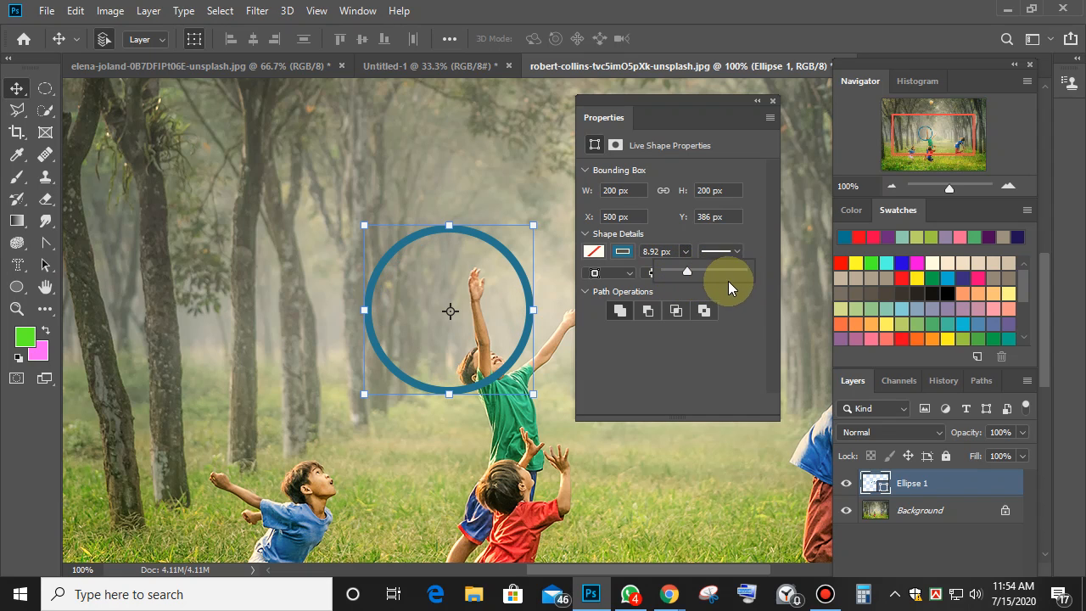
Try dashed and dotted line styles for the circle's outline in Stroke Options.
{"action": "left_click", "coordinate": [734, 251]}
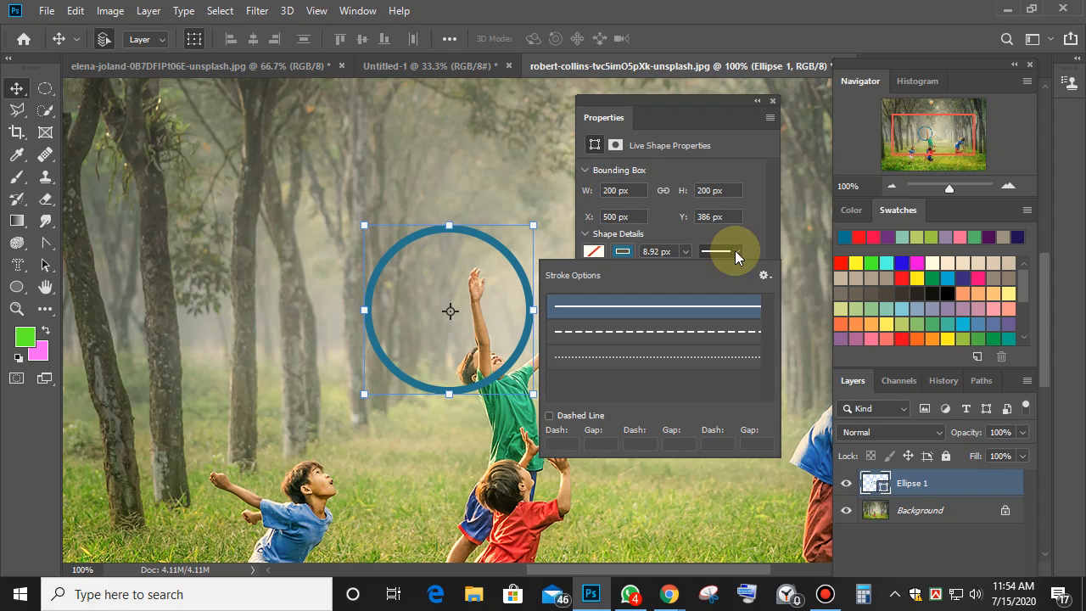
{"action": "left_click", "coordinate": [689, 331]}
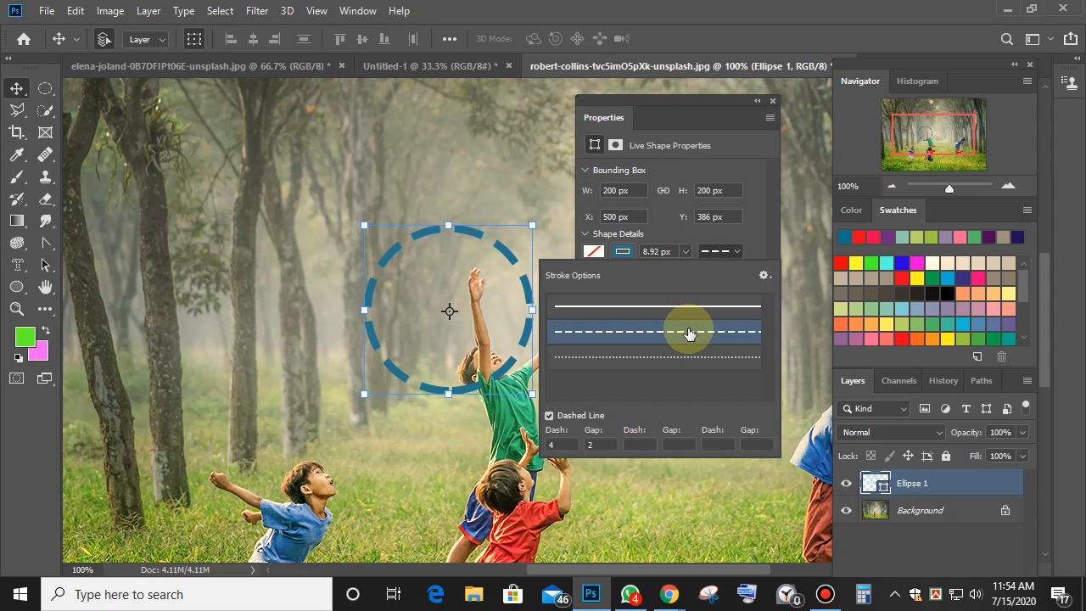
{"action": "left_click", "coordinate": [621, 358]}
{"action": "left_click", "coordinate": [617, 334]}
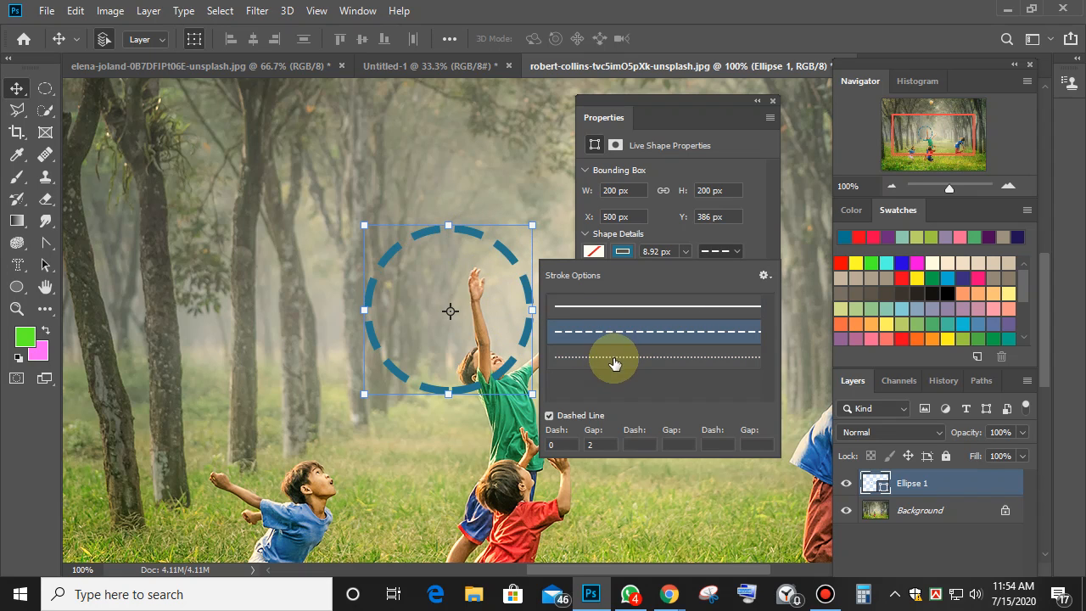
{"action": "left_click", "coordinate": [618, 358]}
{"action": "left_click", "coordinate": [616, 333]}
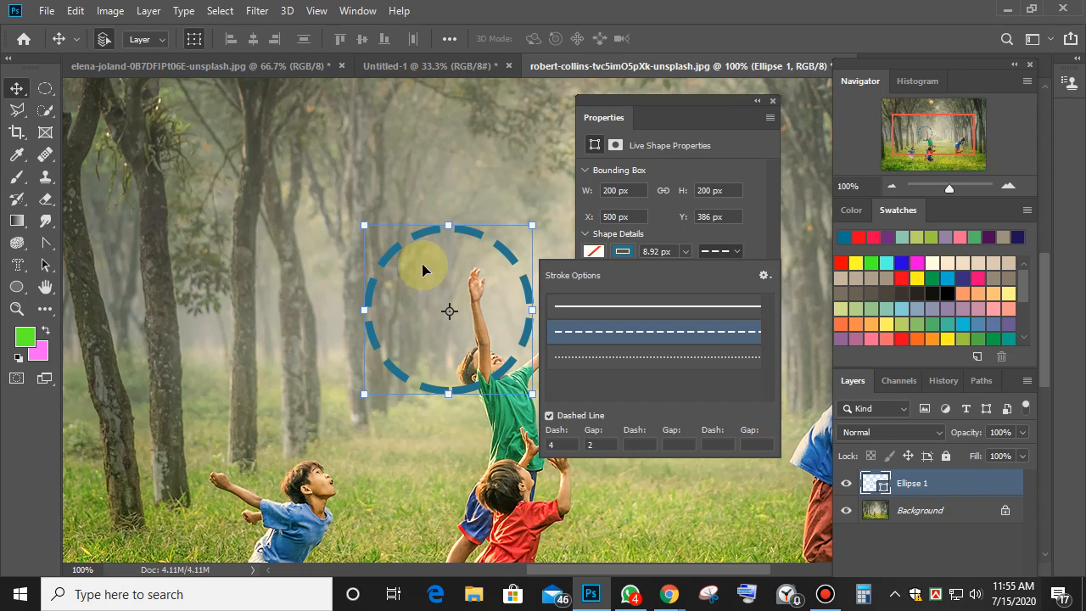
Set the dash gap to 4, then undo to keep a solid 8.92 px outline.
{"action": "double_click", "coordinate": [606, 446]}
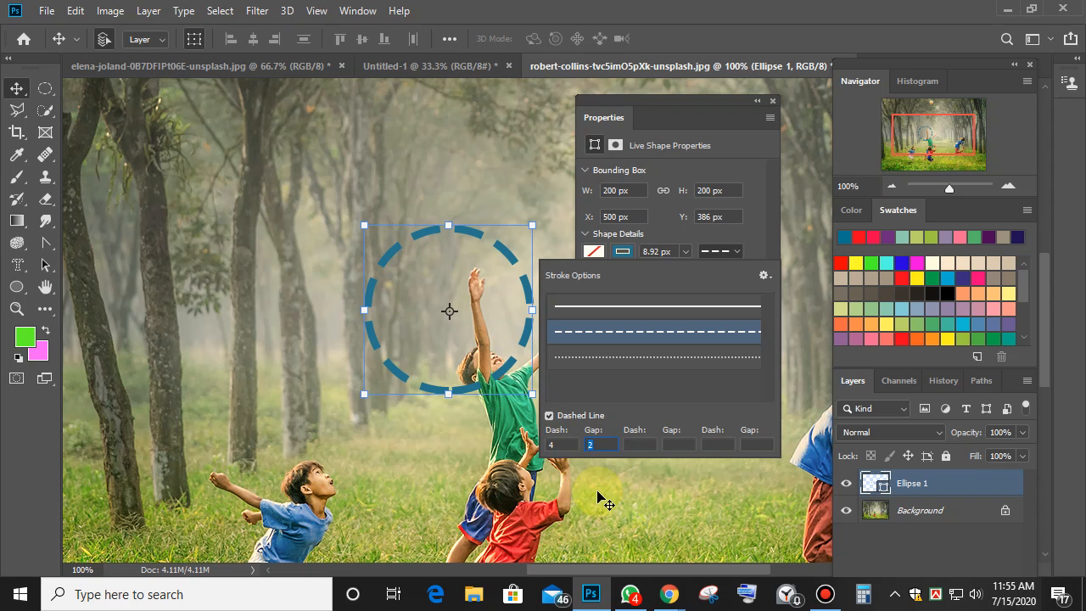
{"action": "type", "text": "4"}
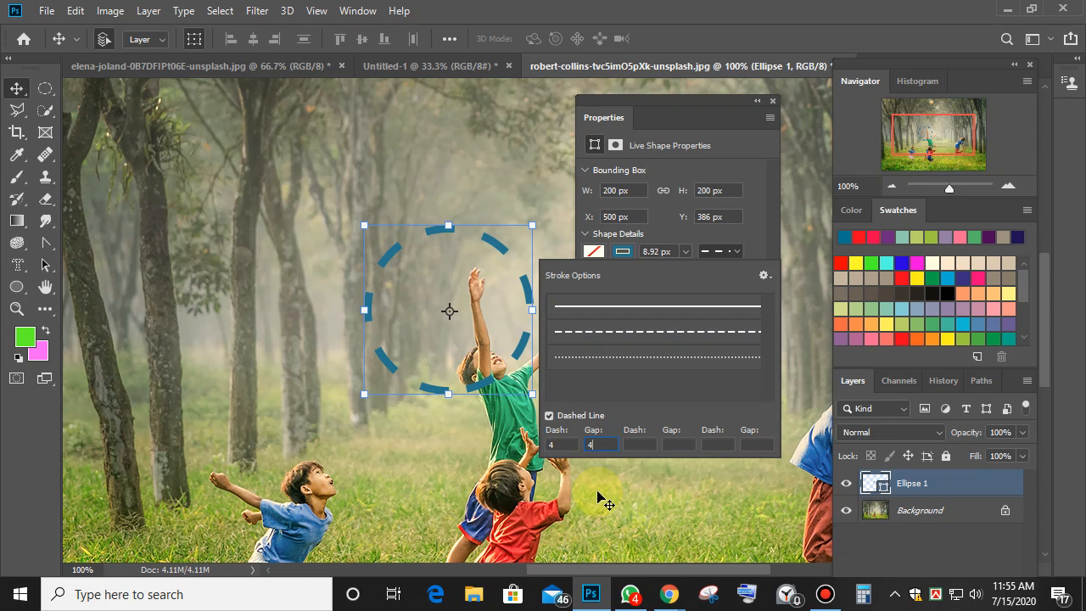
{"action": "key", "text": "ctrl+z"}
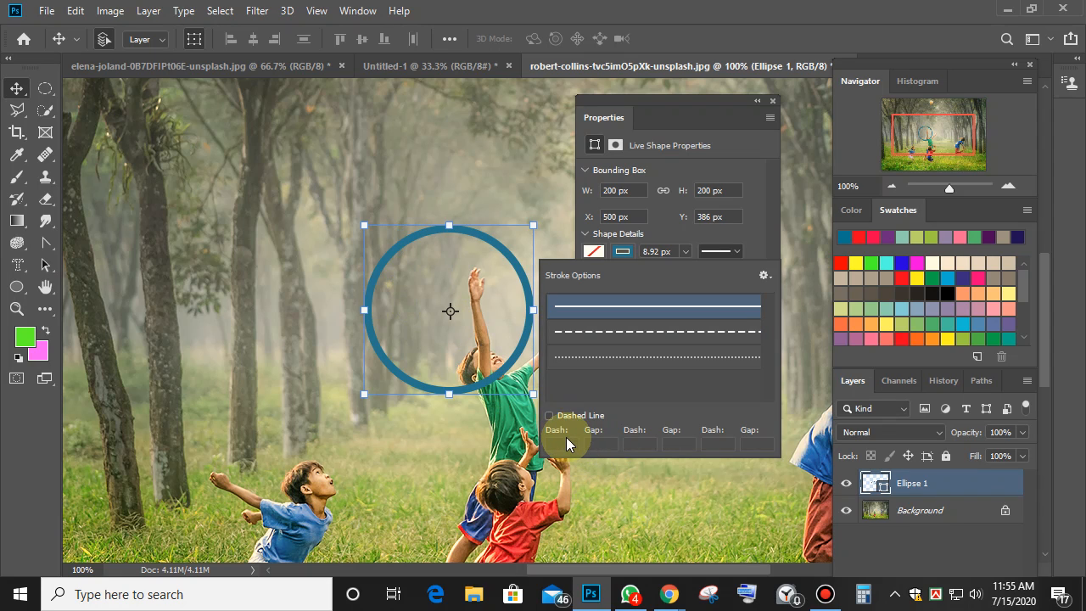
{"action": "left_click", "coordinate": [549, 415]}
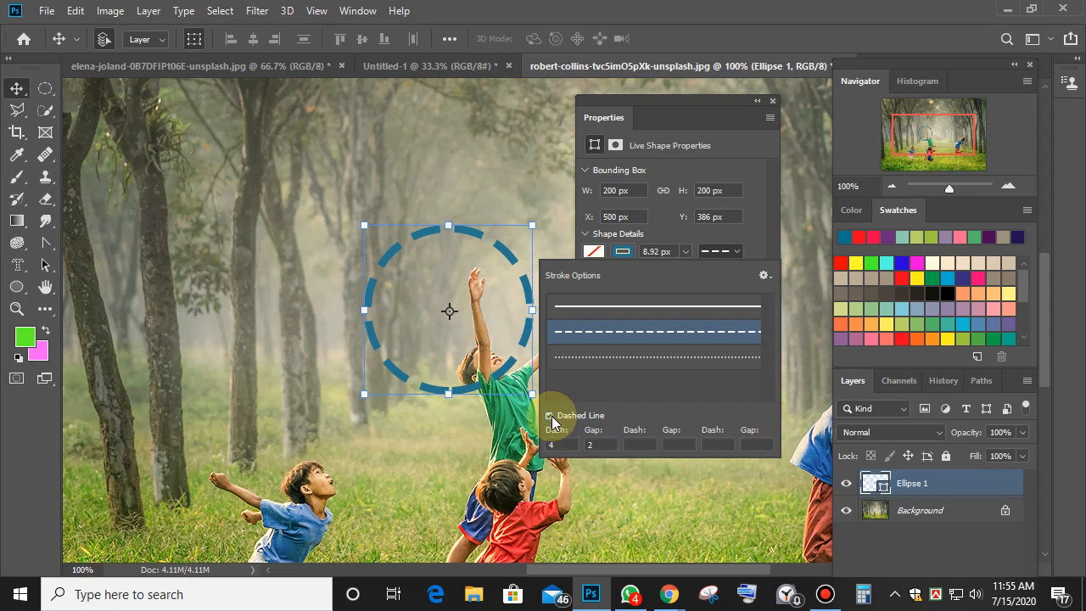
{"action": "left_click", "coordinate": [593, 444]}
{"action": "type", "text": "1"}
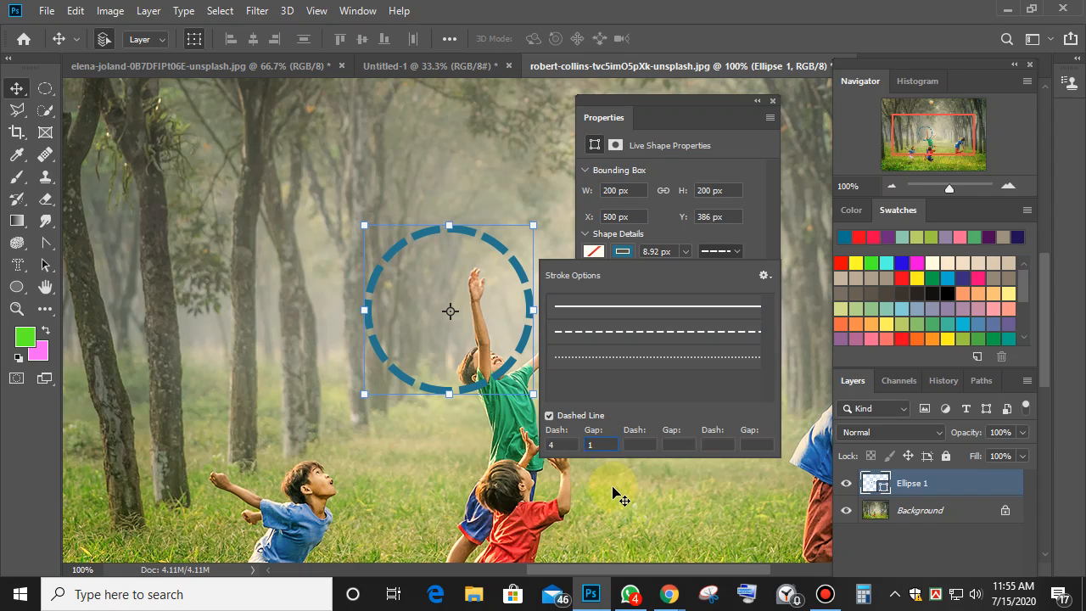
{"action": "left_click", "coordinate": [636, 441]}
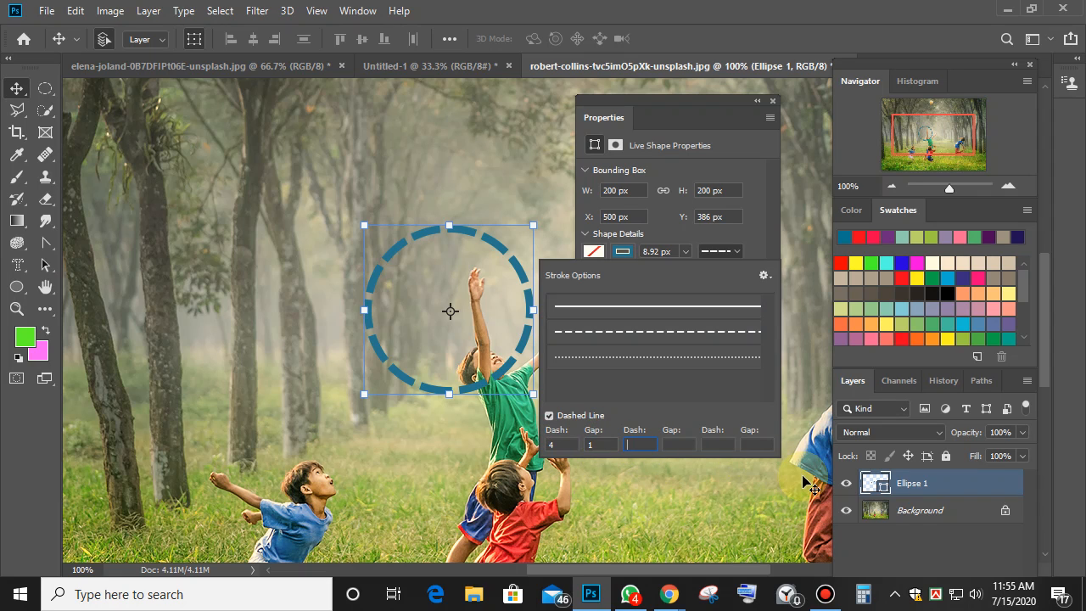
{"action": "type", "text": "5"}
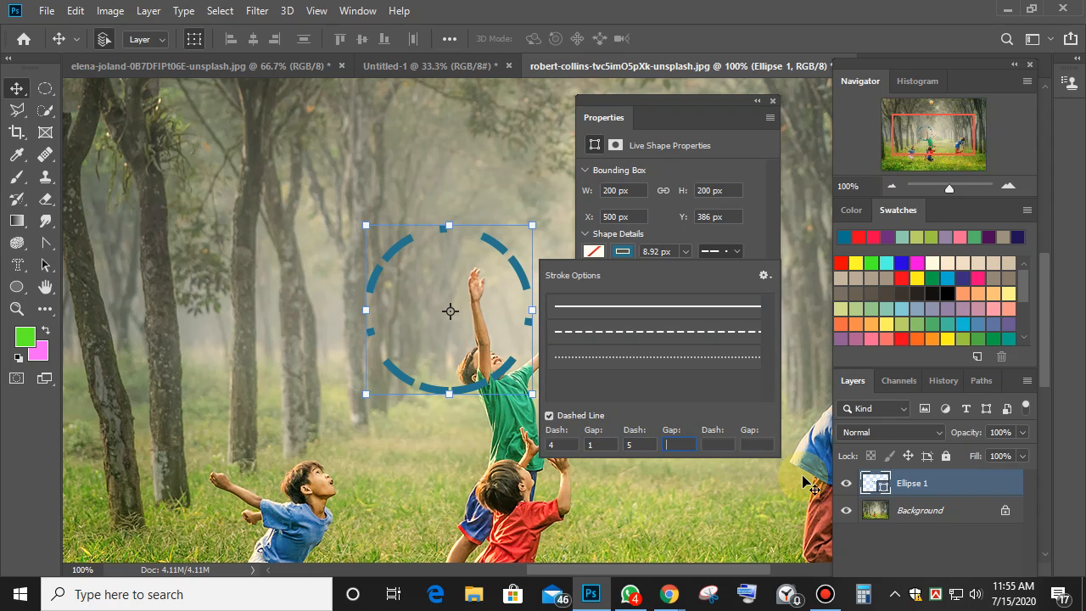
{"action": "type", "text": "2"}
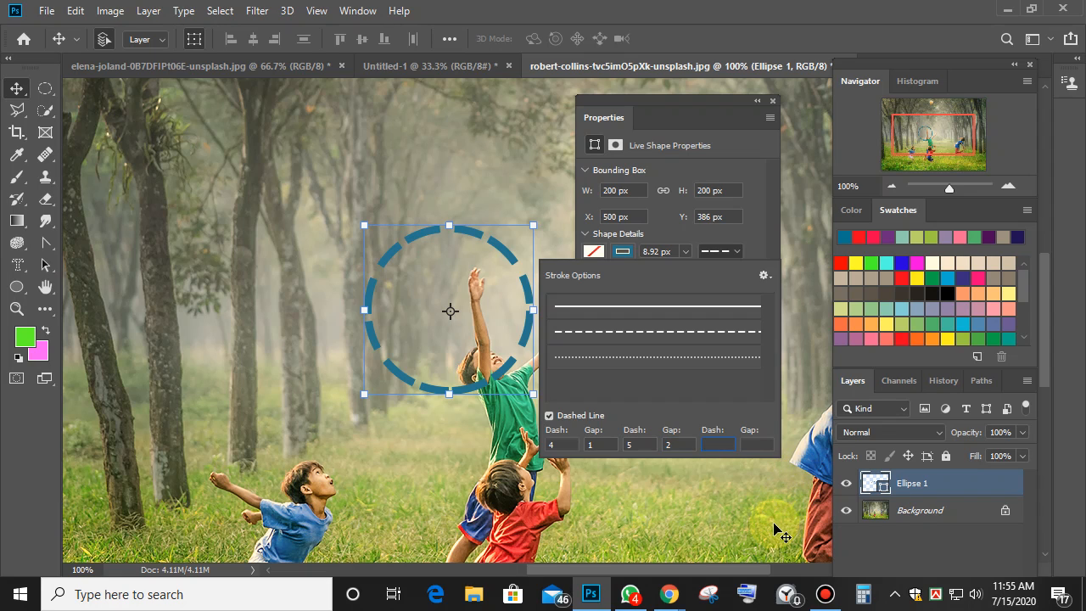
{"action": "double_click", "coordinate": [636, 445]}
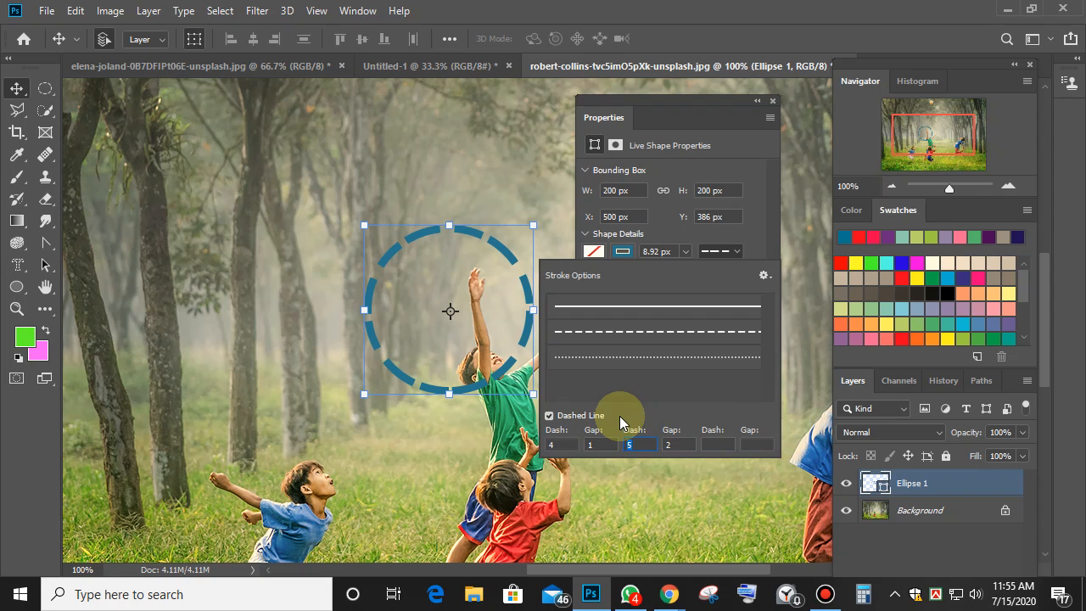
{"action": "type", "text": "6"}
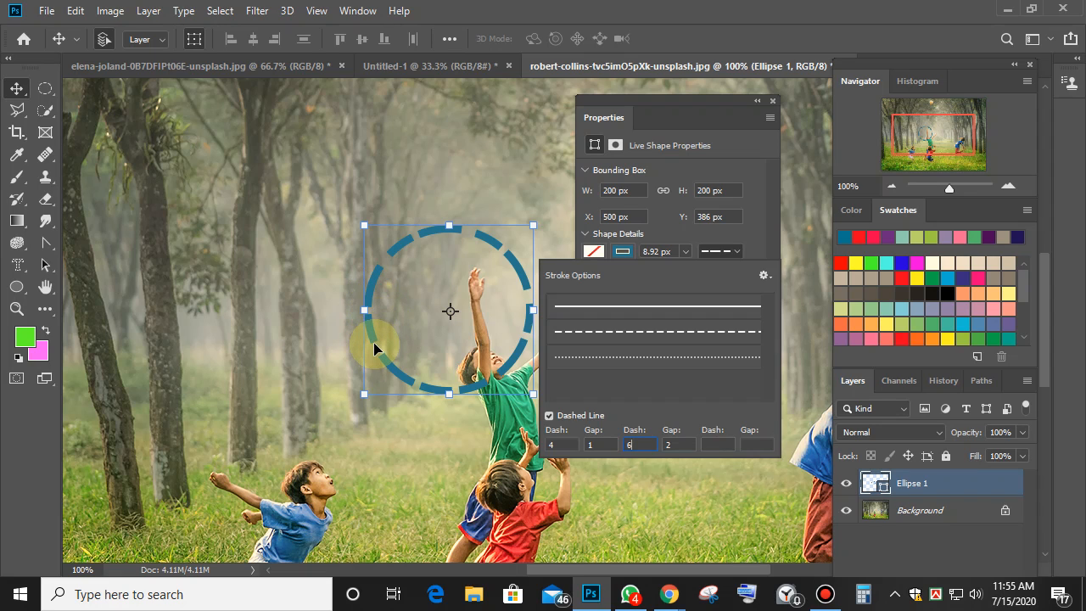
{"action": "left_click", "coordinate": [717, 444]}
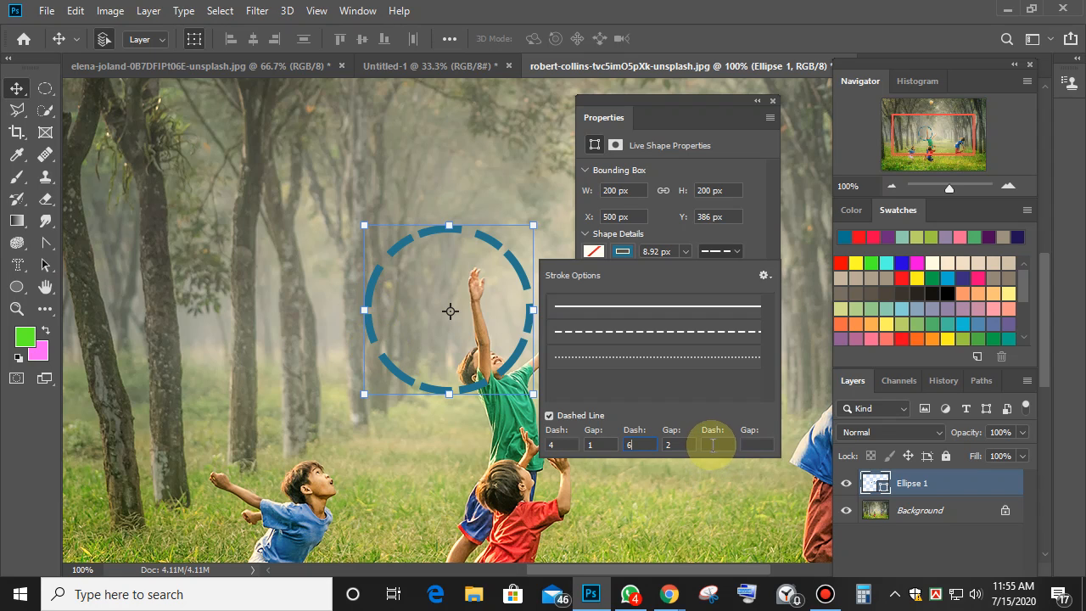
{"action": "type", "text": "1"}
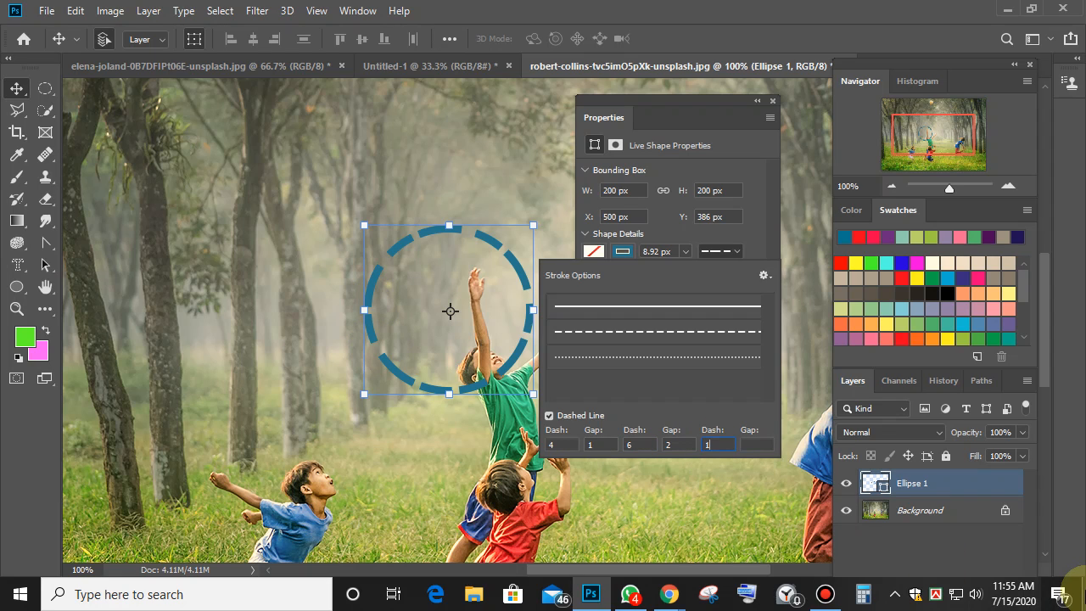
{"action": "type", "text": "0"}
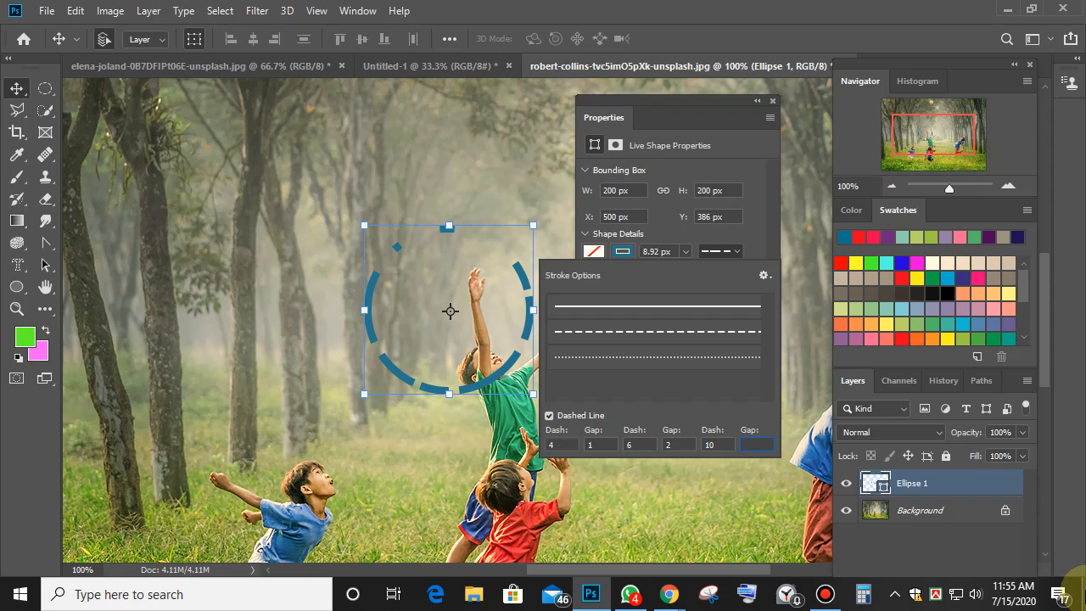
{"action": "type", "text": "4"}
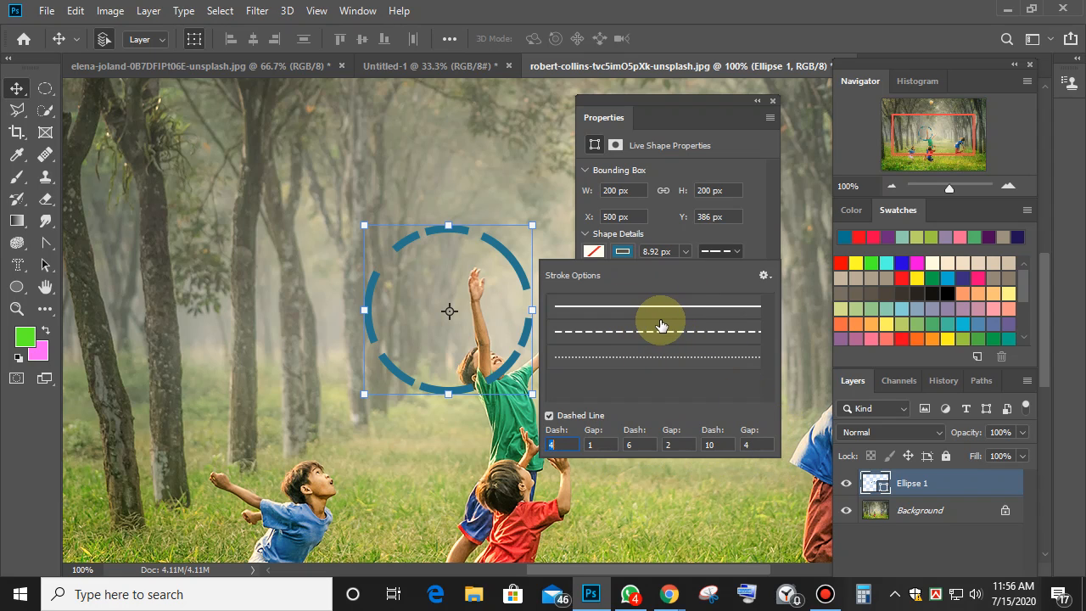
{"action": "left_click", "coordinate": [632, 306]}
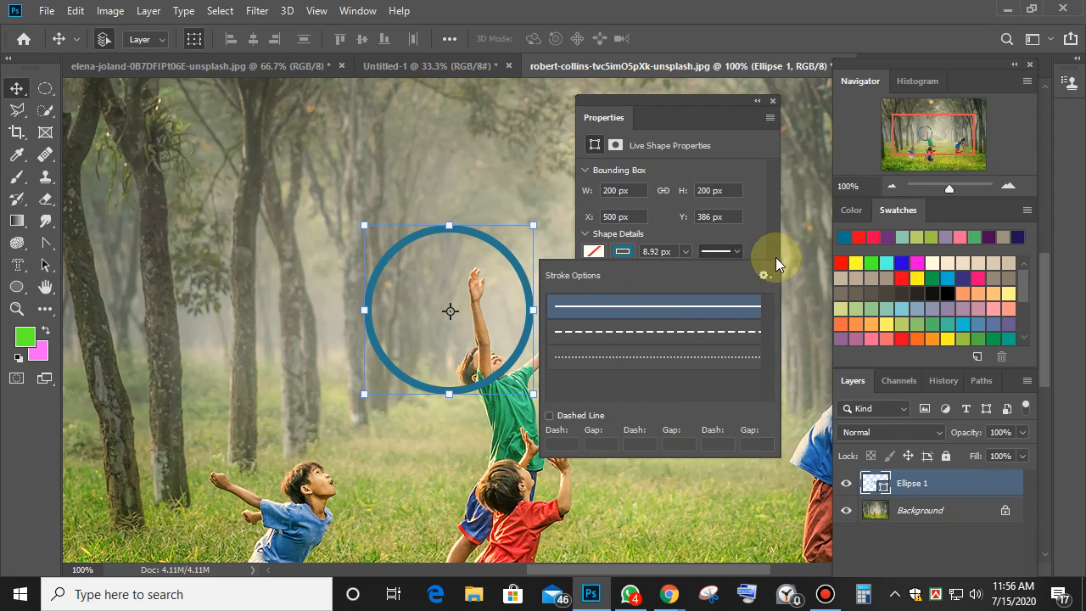
Close stroke options, try Subtract and Exclude on the circle, return to Combine, and pick Elliptical Marquee.
{"action": "left_click", "coordinate": [716, 112]}
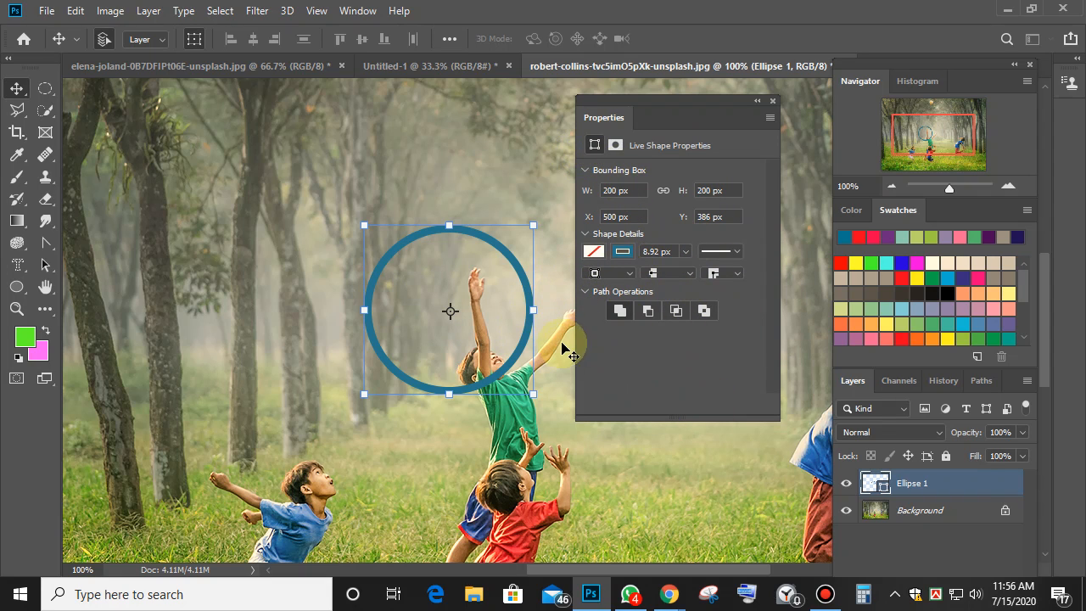
{"action": "left_click", "coordinate": [653, 311]}
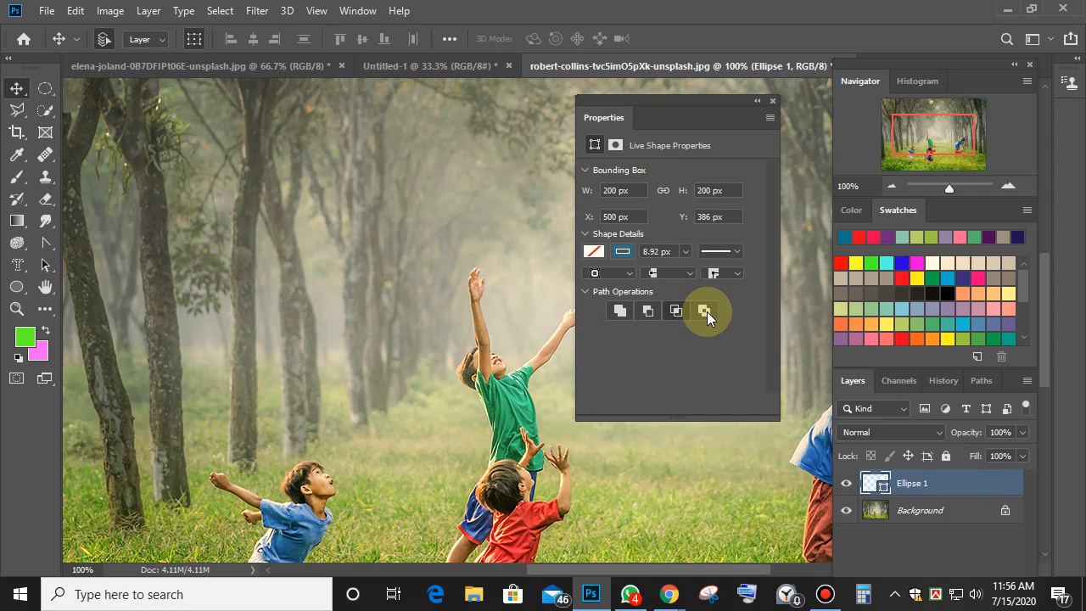
{"action": "left_click", "coordinate": [704, 311]}
{"action": "left_click", "coordinate": [650, 312]}
{"action": "left_click", "coordinate": [620, 310]}
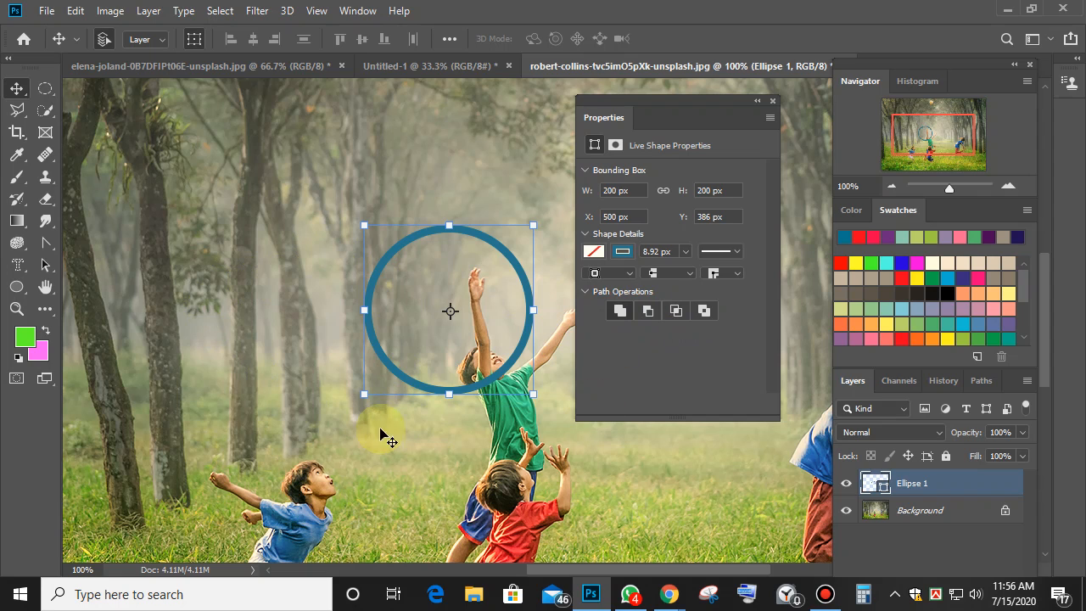
{"action": "left_click", "coordinate": [45, 88]}
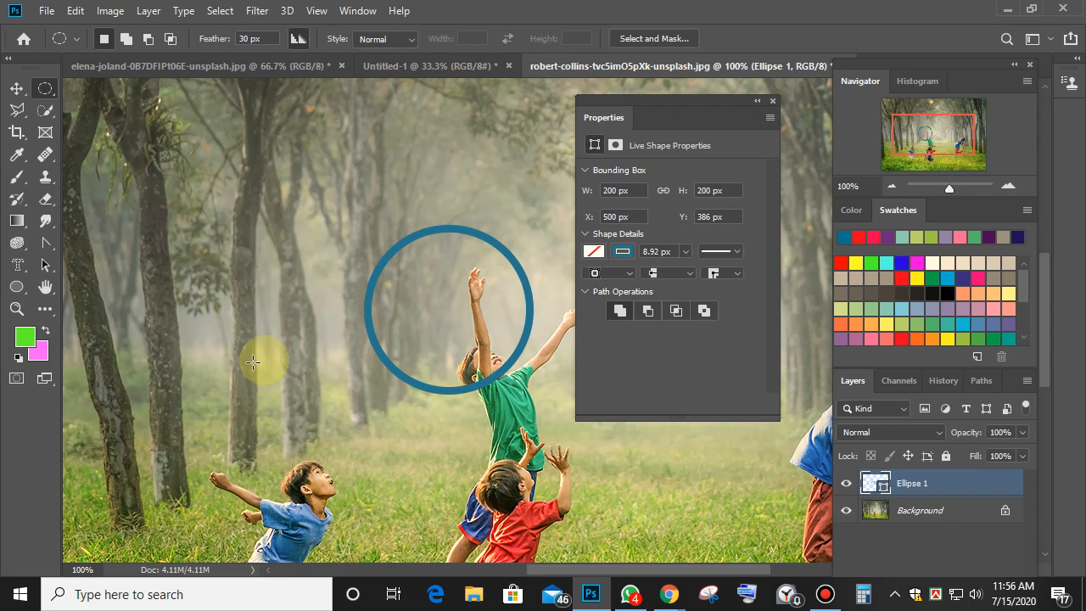
Draw a rectangle with the Rectangle Tool overlapping the circle's left side, keeping it combined.
{"action": "left_click", "coordinate": [19, 288]}
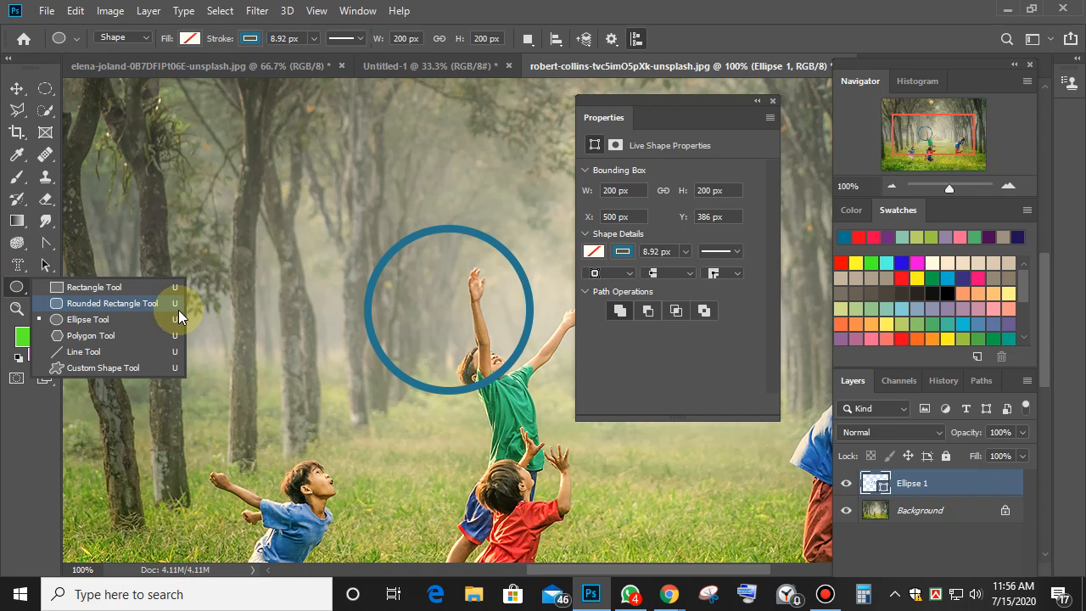
{"action": "left_click", "coordinate": [85, 286]}
{"action": "mouse_move", "coordinate": [274, 219]}
{"action": "left_mouse_down"}
{"action": "mouse_move", "coordinate": [364, 376]}
{"action": "mouse_move", "coordinate": [430, 421]}
{"action": "left_mouse_up"}
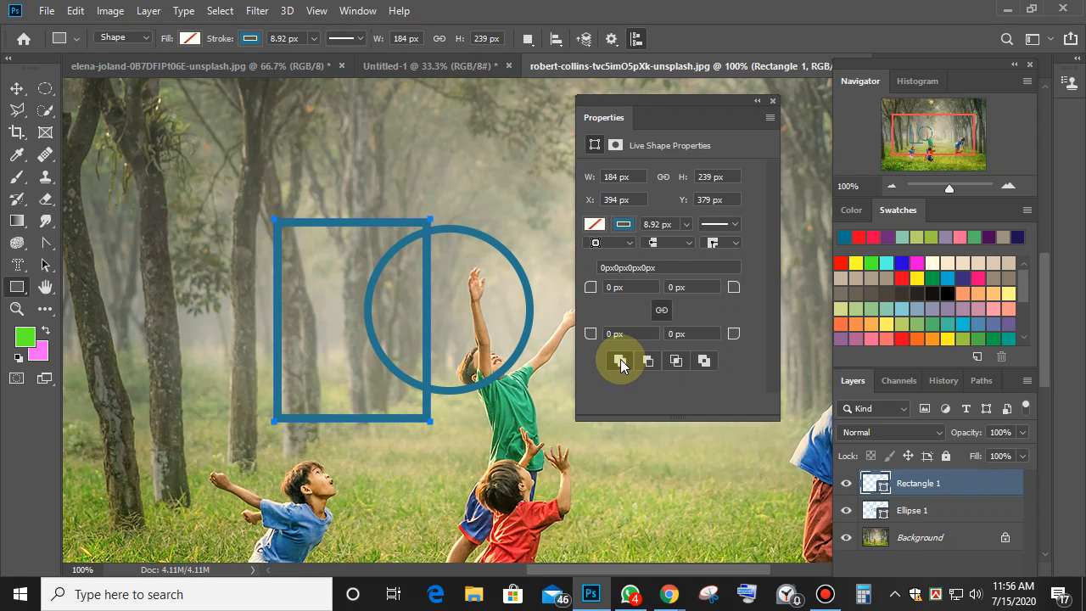
{"action": "left_click", "coordinate": [648, 361]}
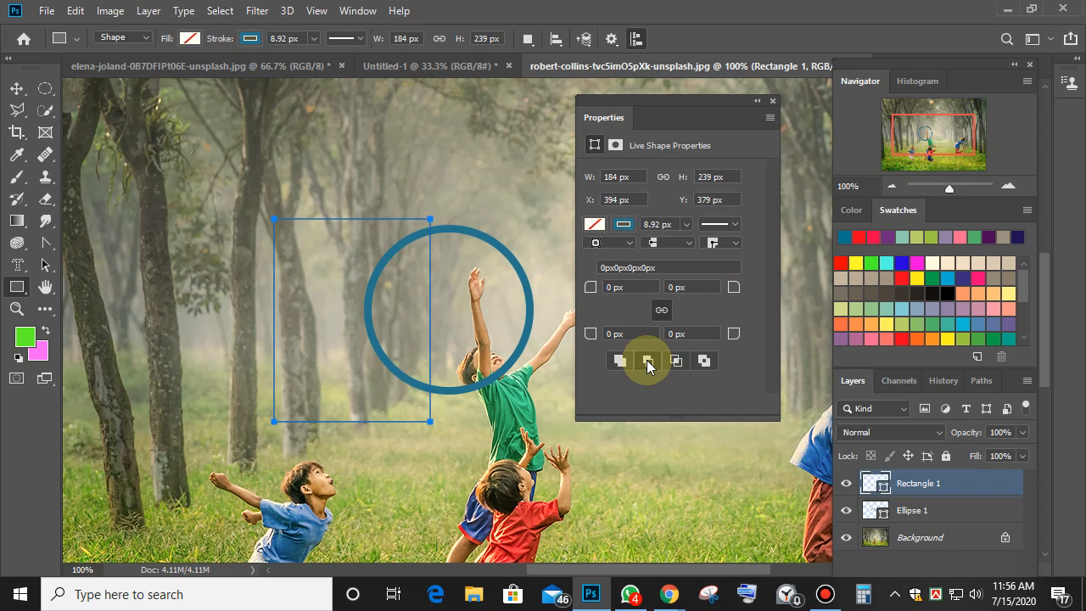
{"action": "left_click", "coordinate": [617, 361]}
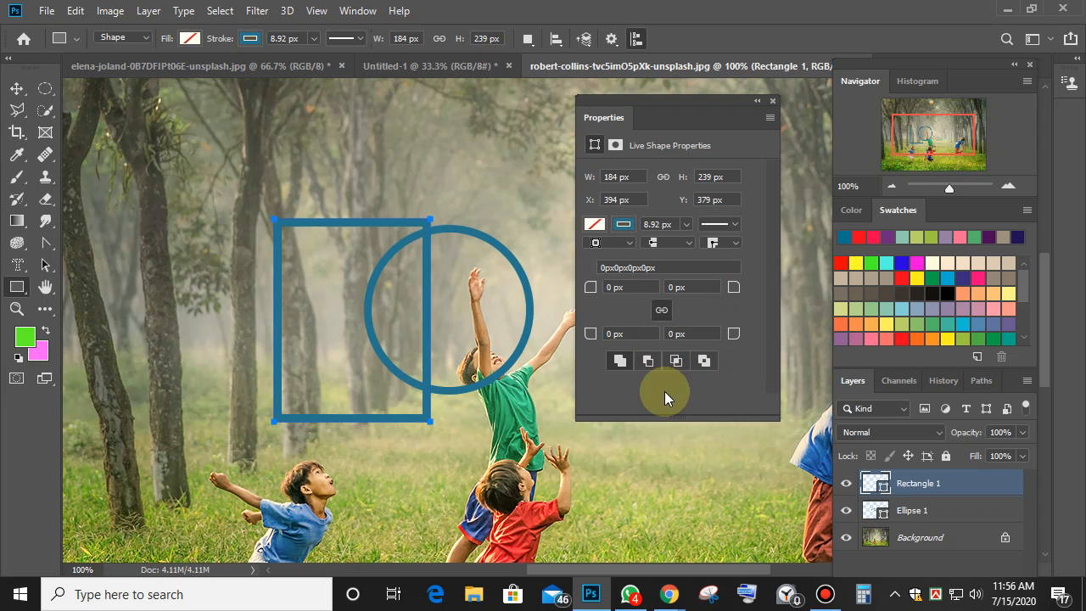
Select both the Ellipse 1 and Rectangle 1 layers and apply Subtract Front Shape.
{"action": "left_click", "coordinate": [17, 89]}
{"action": "left_click", "coordinate": [473, 240]}
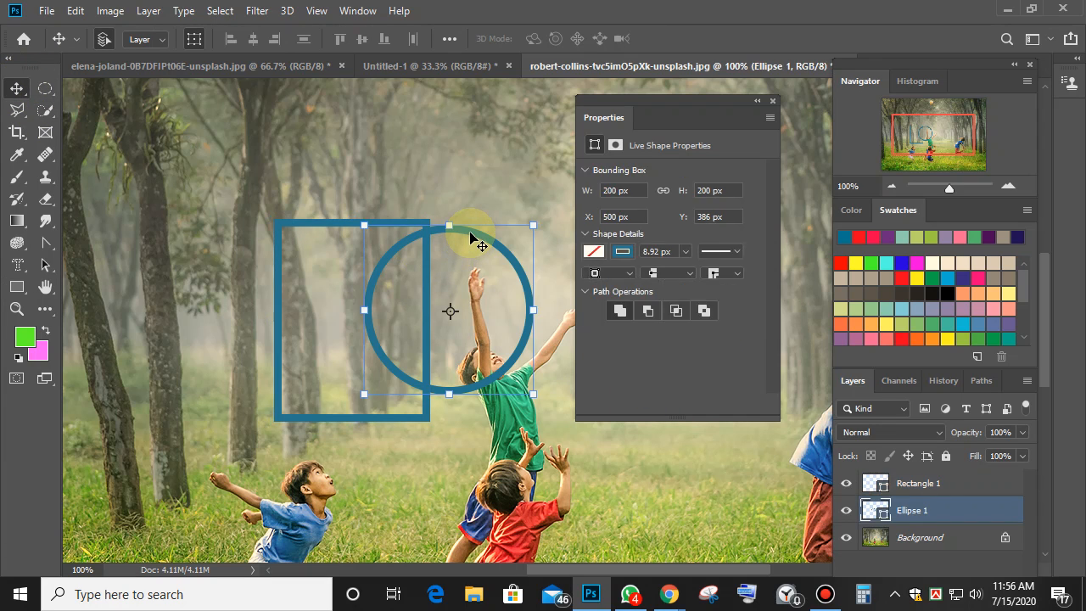
{"action": "left_click", "coordinate": [311, 226], "text": "shift"}
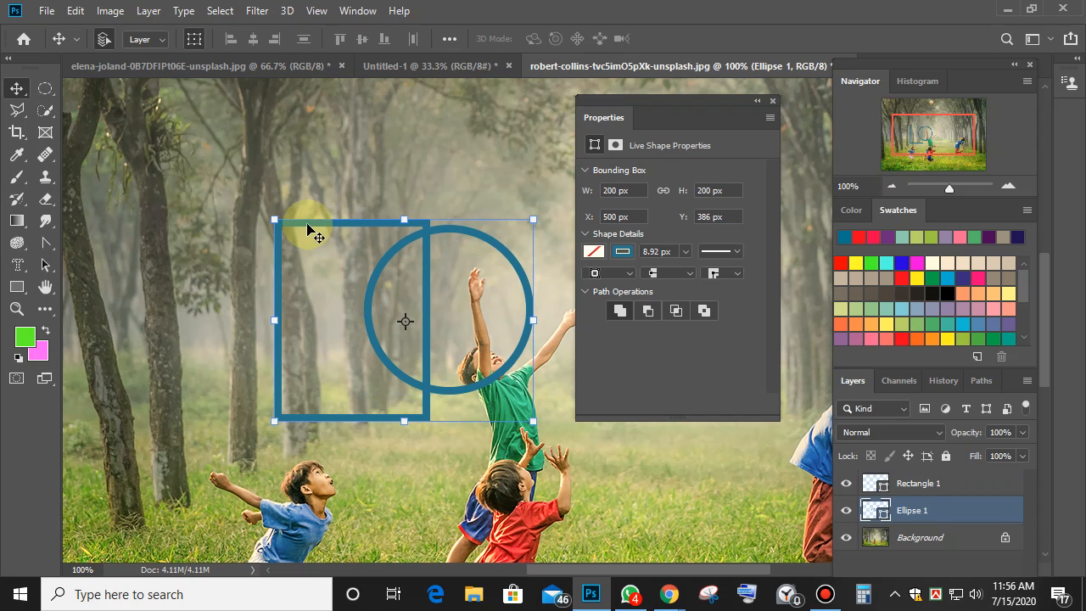
{"action": "left_click", "coordinate": [648, 312]}
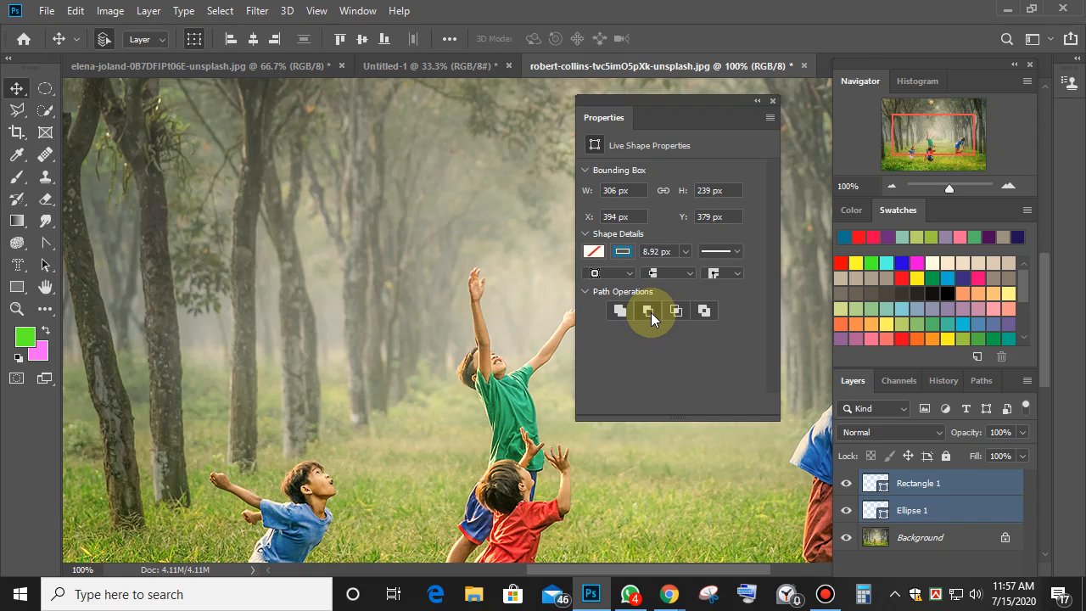
Try Exclude, a green fill, Subtract, Combine and Merge Shapes on the two shapes.
{"action": "left_click", "coordinate": [703, 311]}
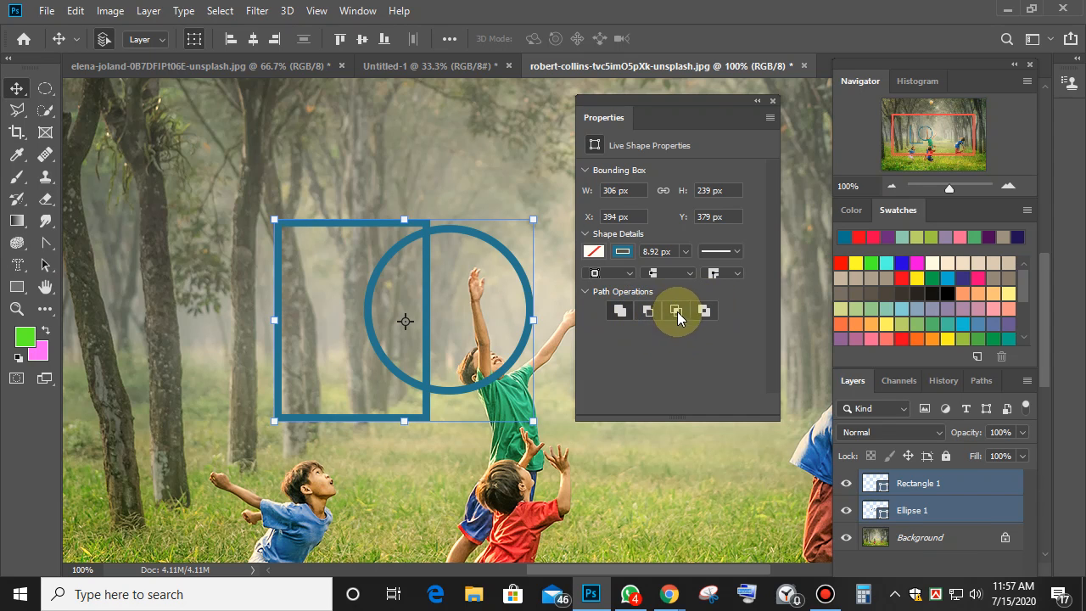
{"action": "left_click", "coordinate": [594, 251]}
{"action": "left_click", "coordinate": [627, 360]}
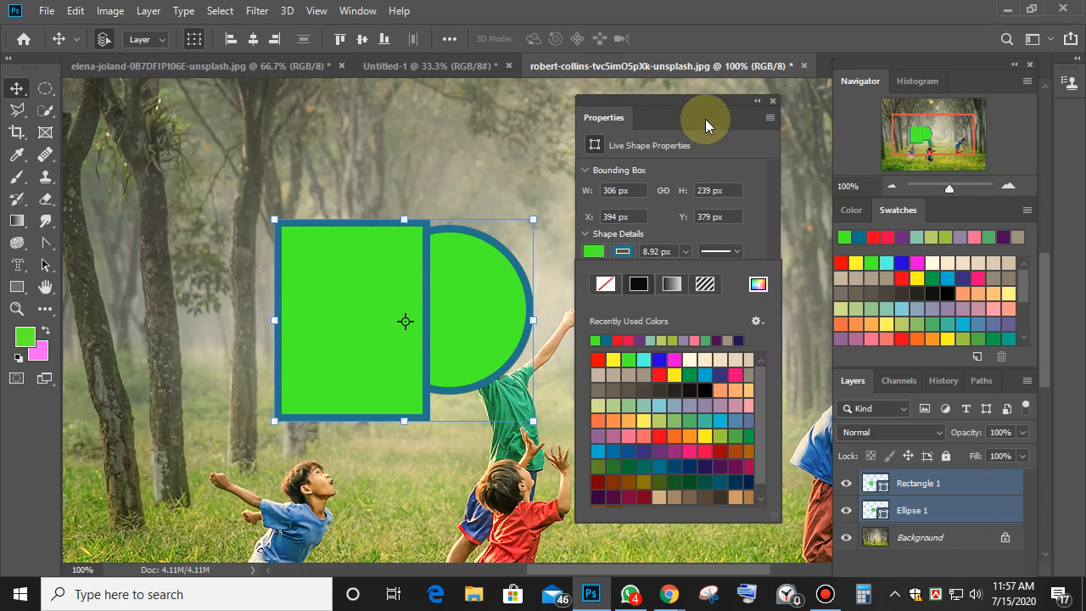
{"action": "left_click_drag", "start_coordinate": [705, 120], "coordinate": [708, 118]}
{"action": "left_click", "coordinate": [651, 311]}
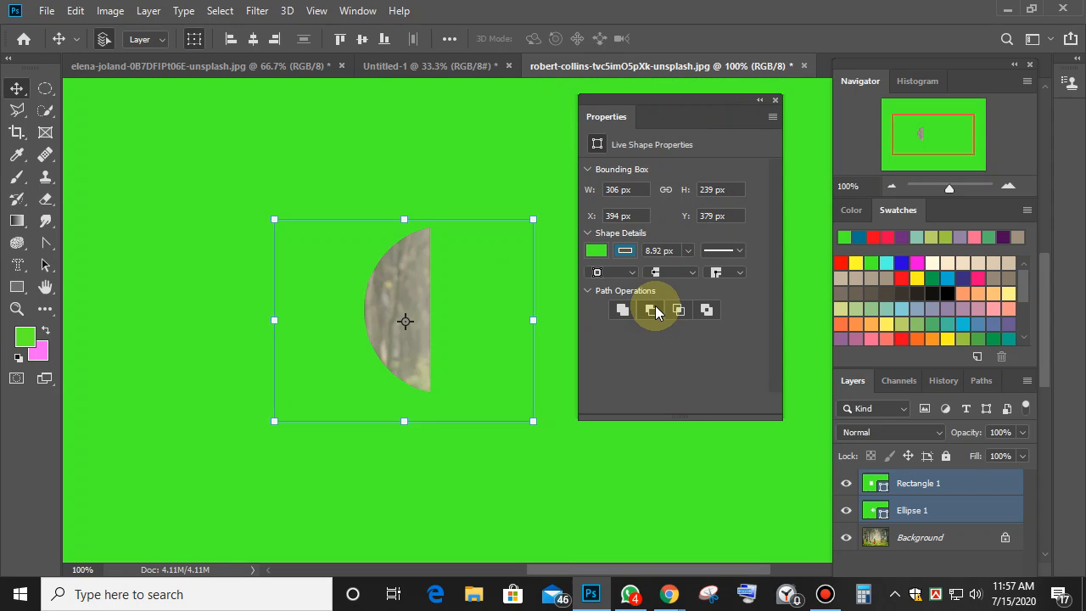
{"action": "left_click", "coordinate": [622, 310]}
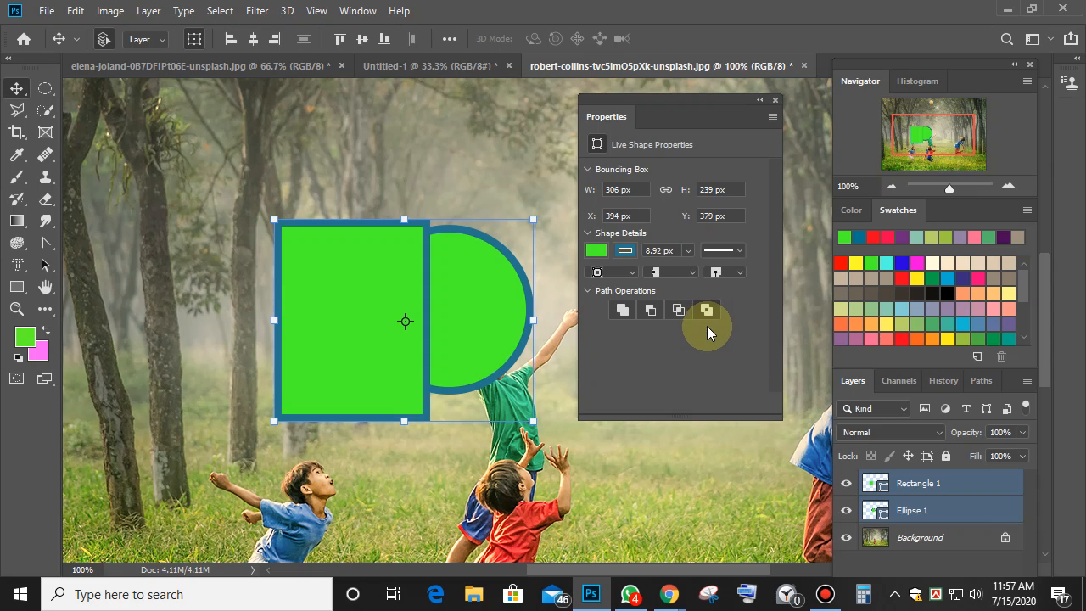
{"action": "left_click", "coordinate": [681, 310]}
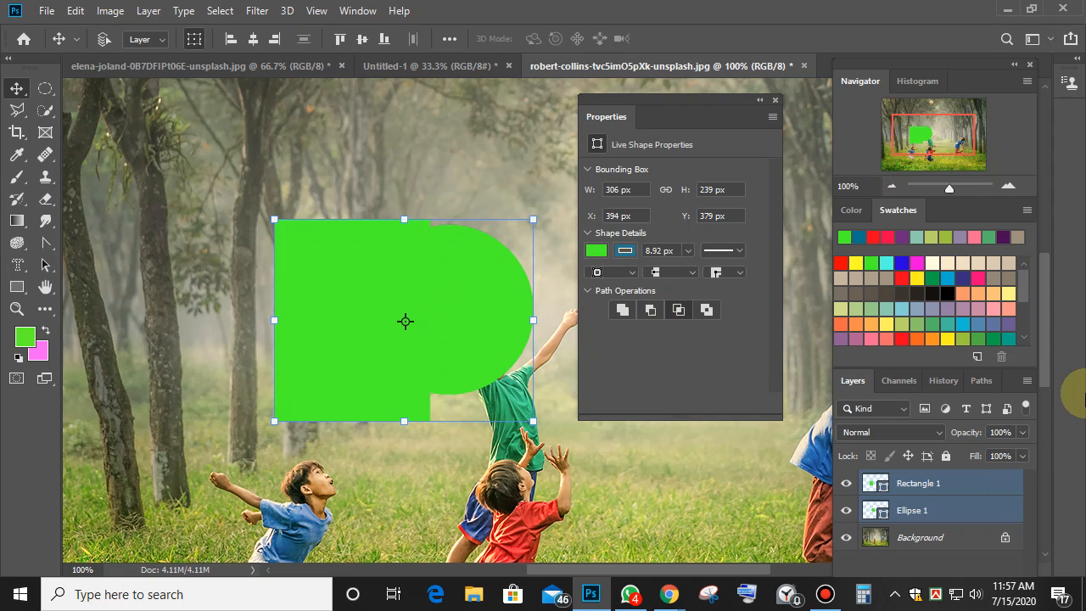
Undo the merge and green fill, then merge Rectangle 1 into Ellipse 1 and delete it.
{"action": "key", "text": "ctrl+z"}
{"action": "key", "text": "ctrl+z"}
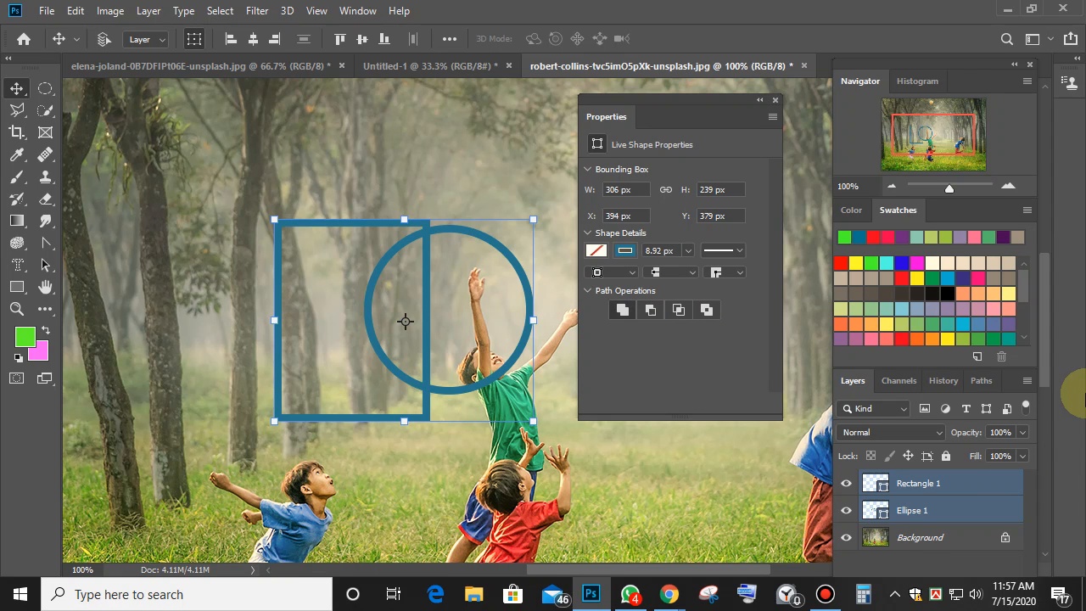
{"action": "key", "text": "ctrl+z"}
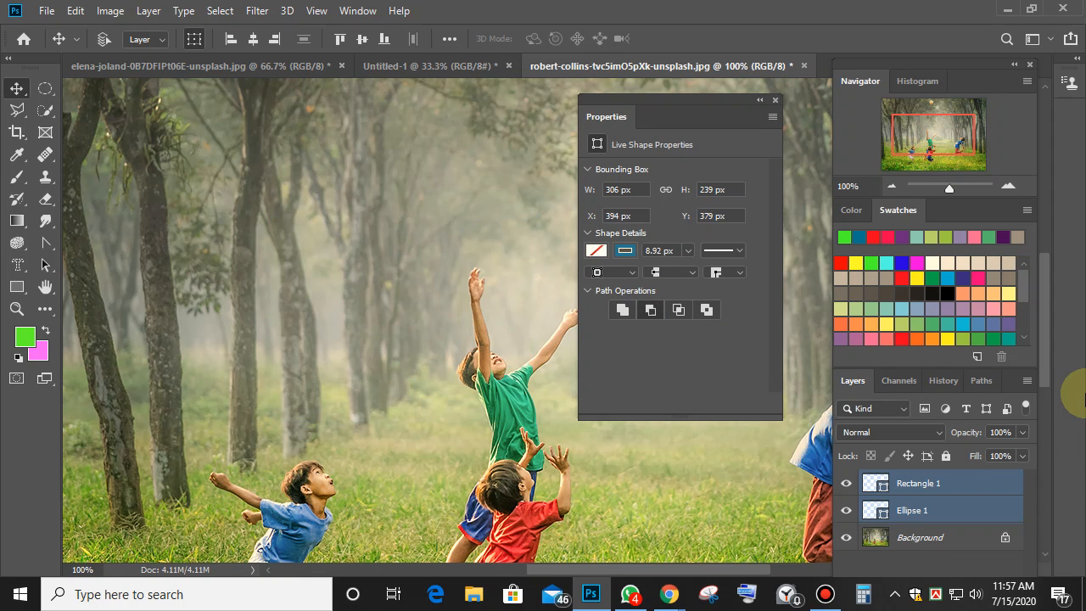
{"action": "key", "text": "ctrl+z"}
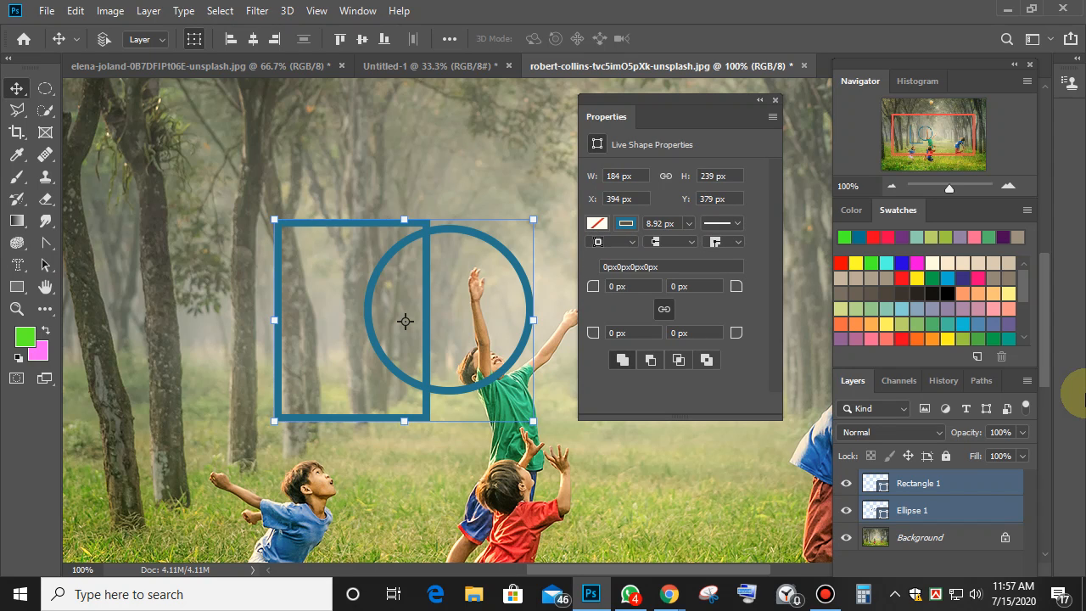
{"action": "left_click", "coordinate": [392, 183]}
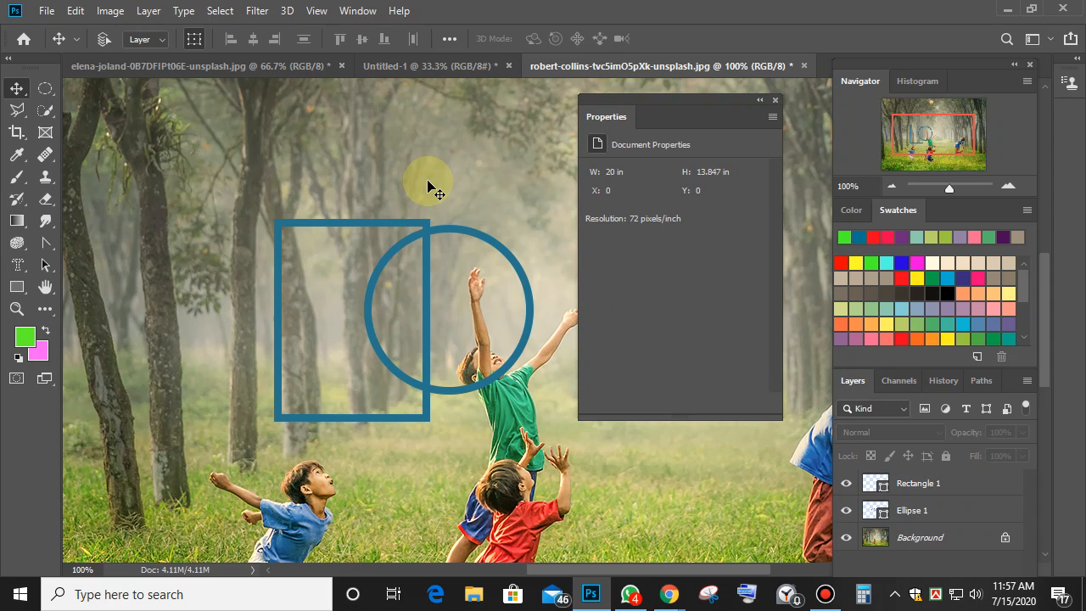
{"action": "left_click", "coordinate": [428, 225]}
{"action": "key", "text": "ctrl+e"}
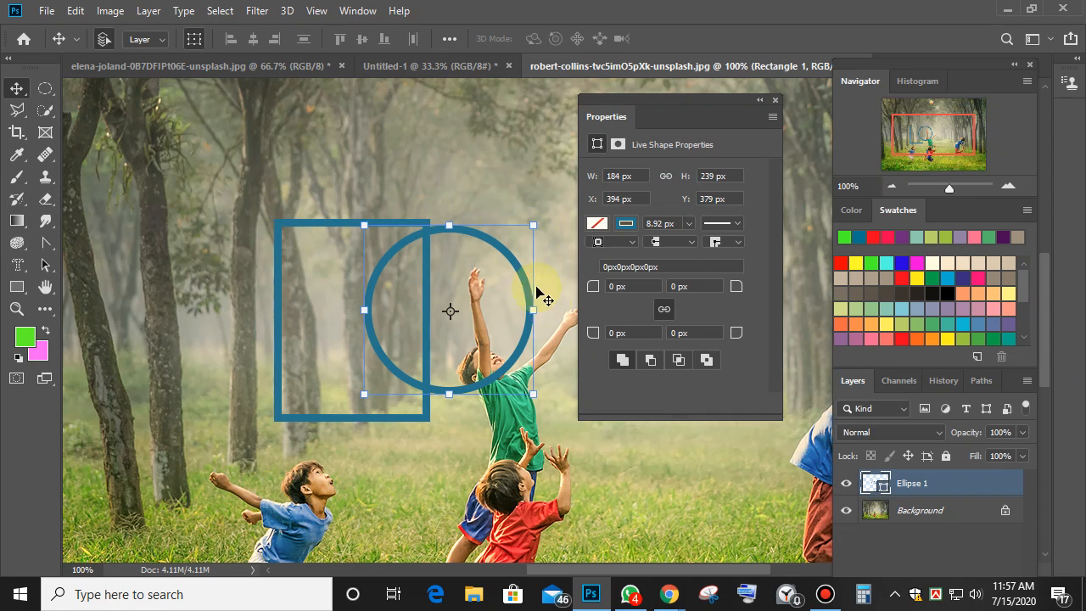
{"action": "key", "text": "Delete"}
{"action": "key", "text": "Delete"}
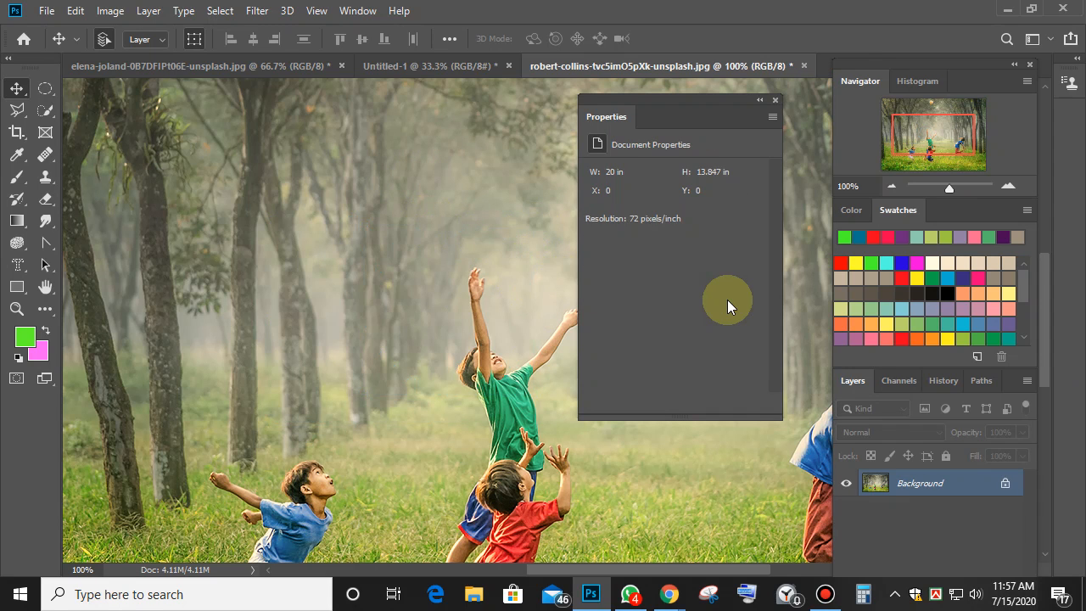
{"action": "left_click", "coordinate": [17, 287]}
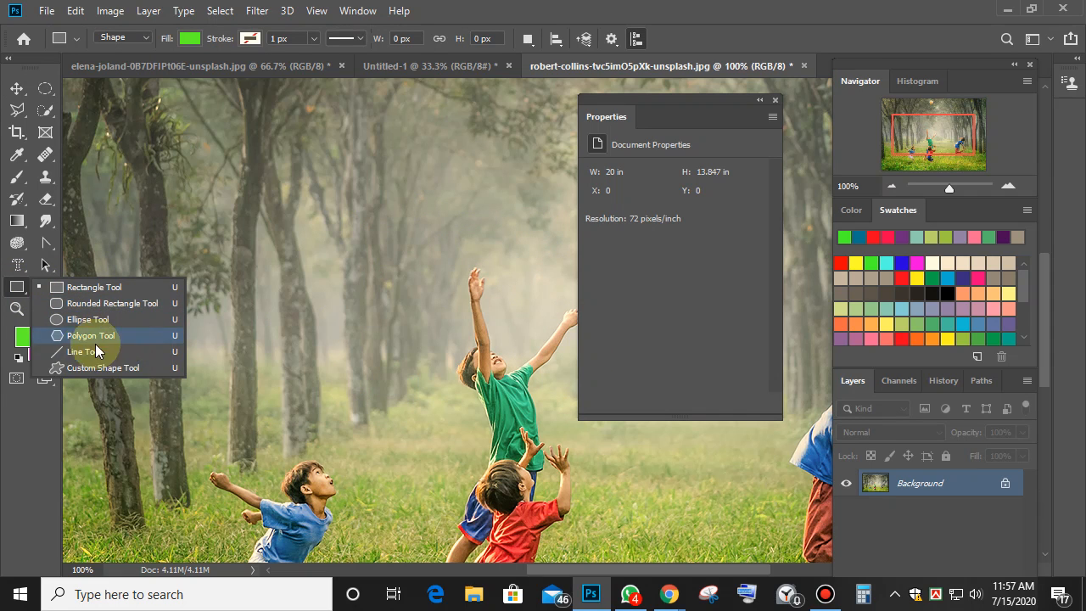
{"action": "left_click", "coordinate": [69, 351]}
{"action": "left_click_drag", "start_coordinate": [210, 249], "coordinate": [474, 182]}
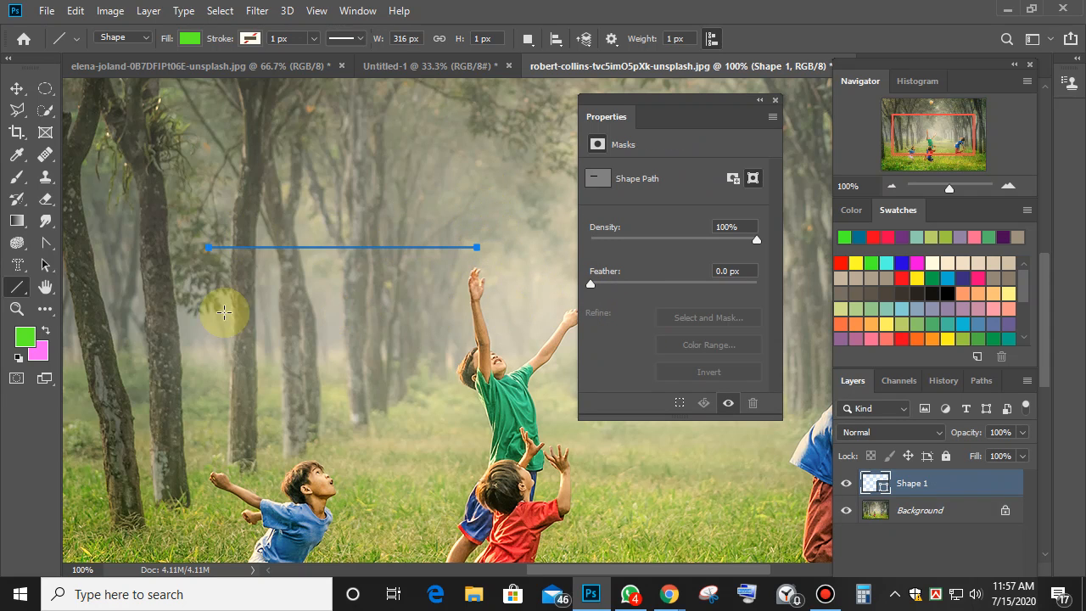
{"action": "left_click_drag", "start_coordinate": [191, 331], "coordinate": [485, 164]}
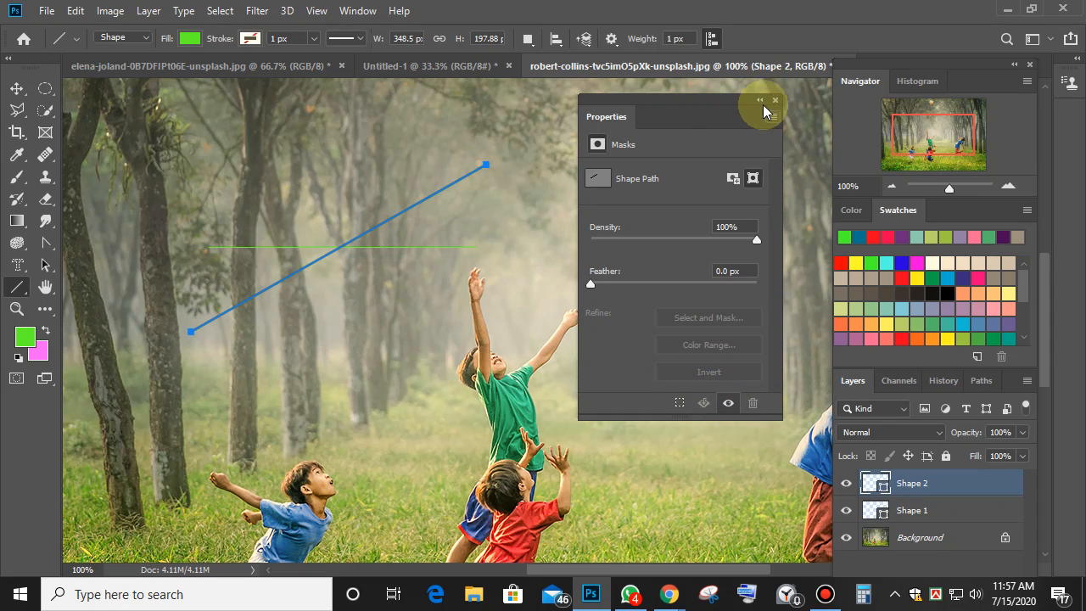
{"action": "key", "text": "ctrl+z"}
{"action": "key", "text": "ctrl+z"}
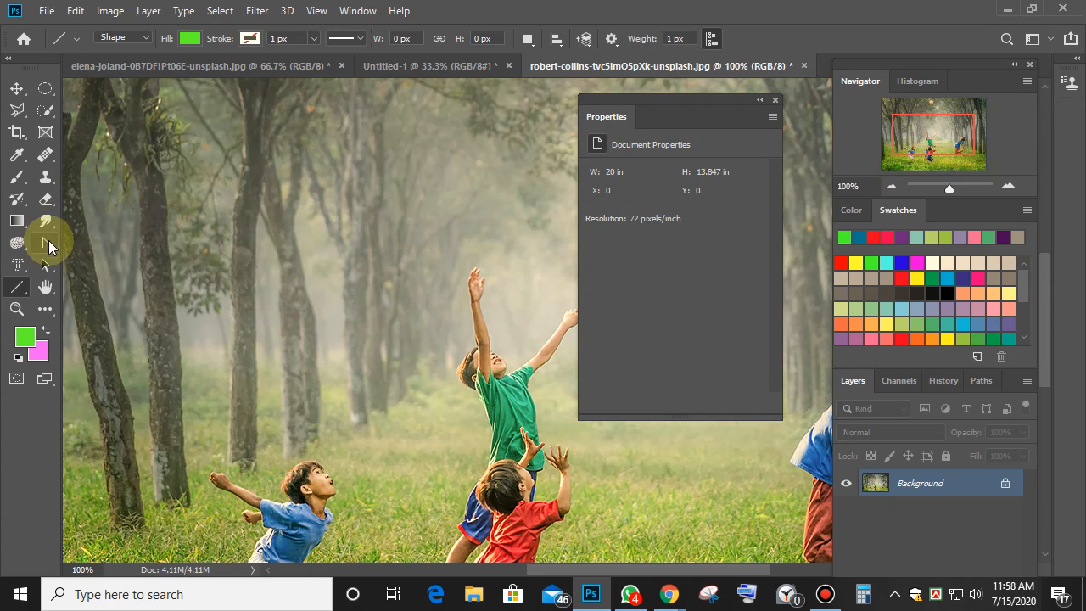
Close the properties panel and switch to the Custom Shape Tool.
{"action": "left_click", "coordinate": [773, 101]}
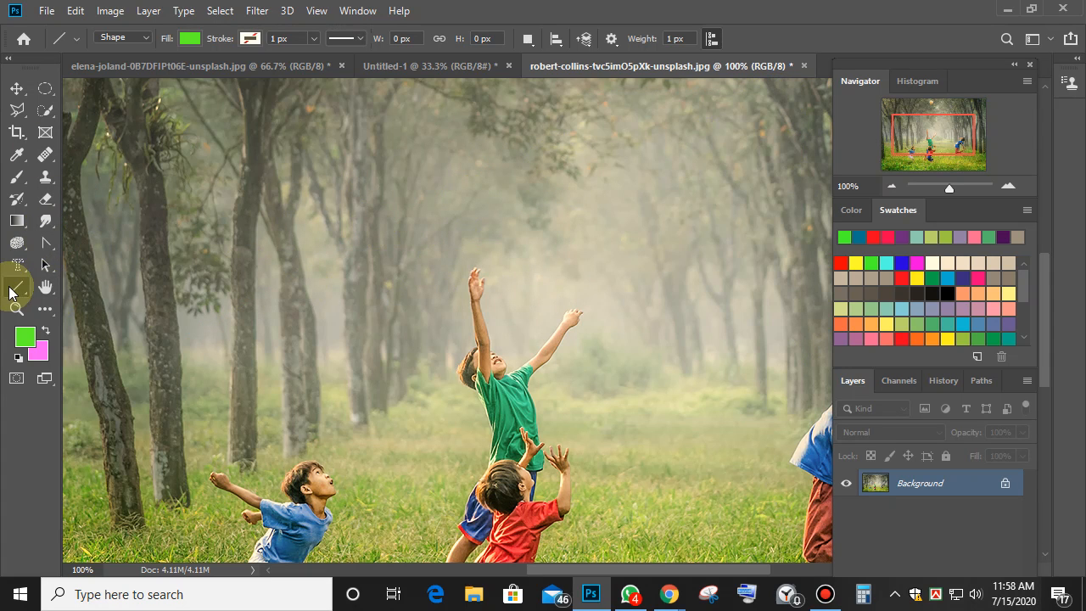
{"action": "right_click", "coordinate": [15, 287]}
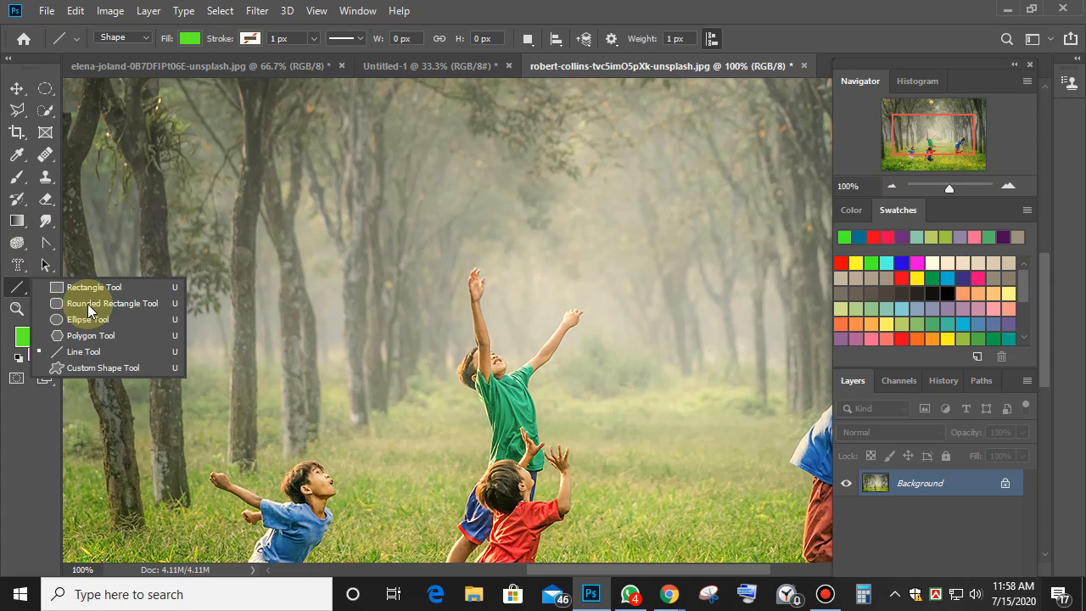
{"action": "left_click", "coordinate": [124, 370]}
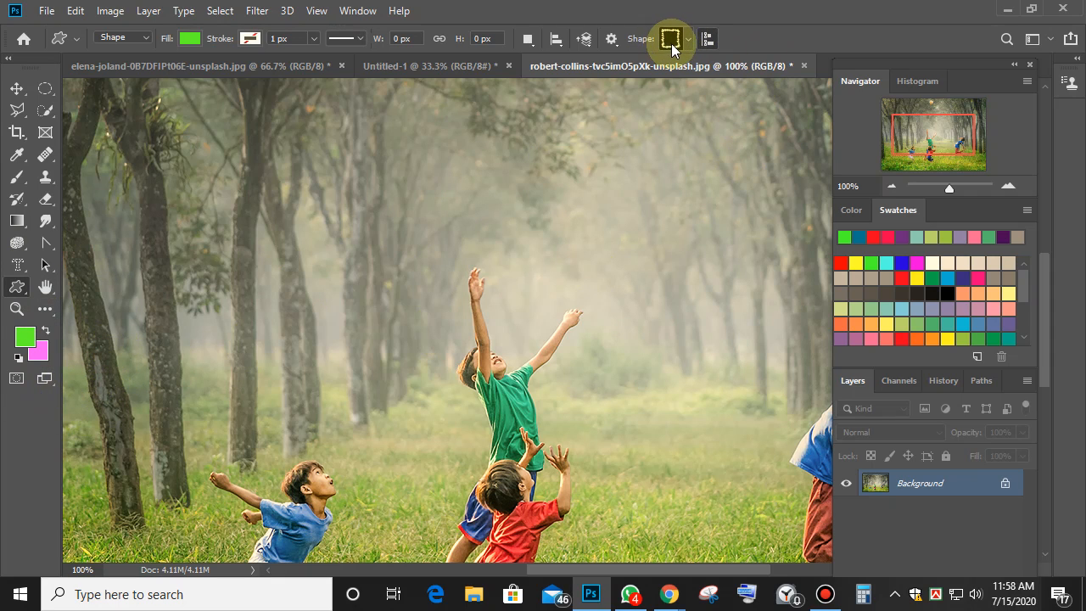
{"action": "left_click", "coordinate": [19, 293]}
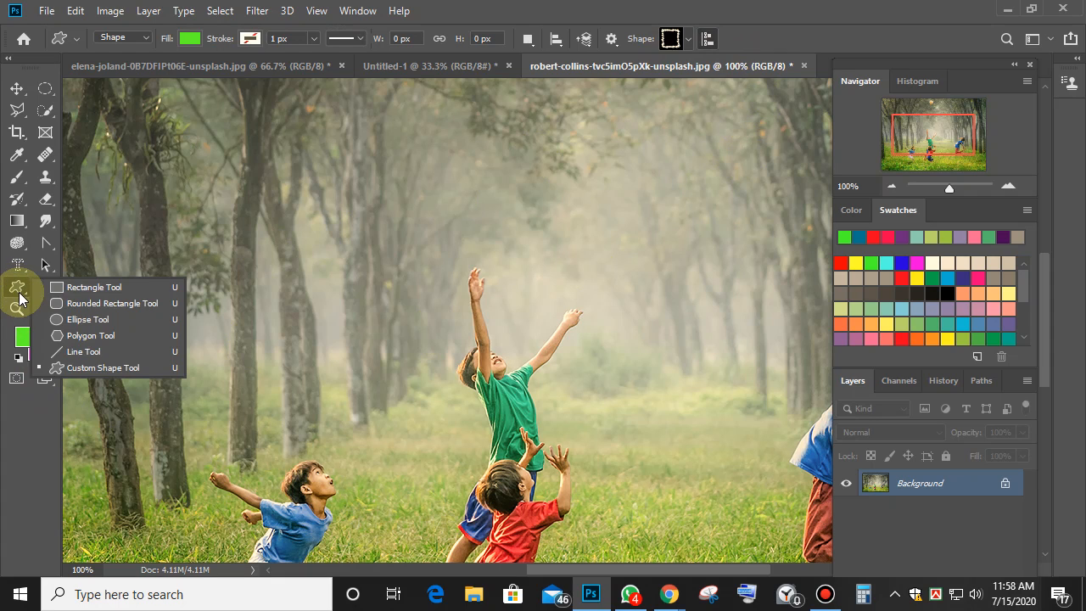
{"action": "left_click", "coordinate": [66, 302]}
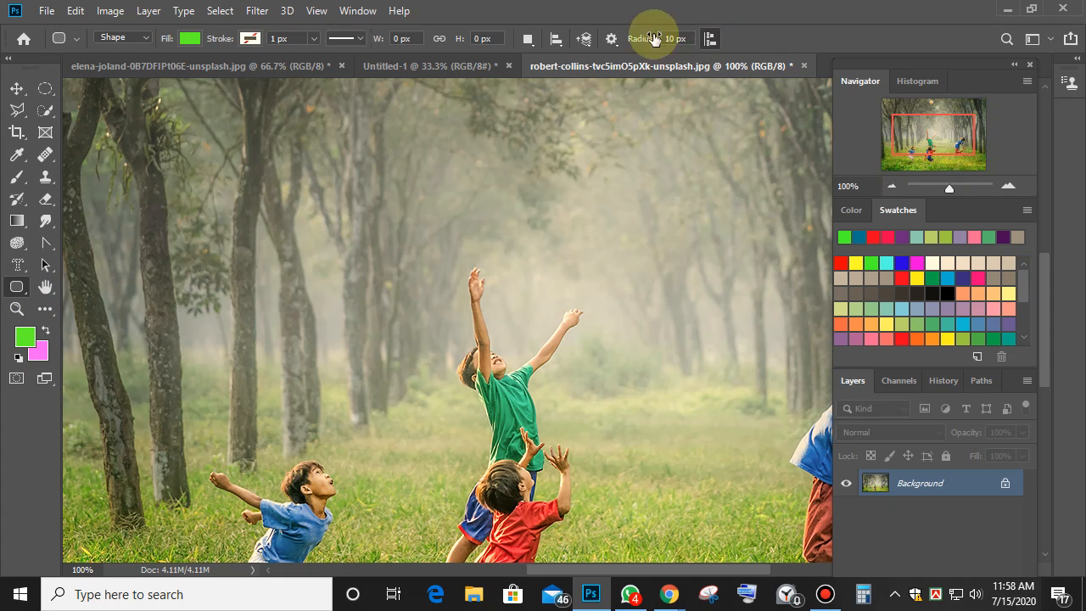
{"action": "left_click", "coordinate": [19, 292]}
{"action": "left_click", "coordinate": [50, 371]}
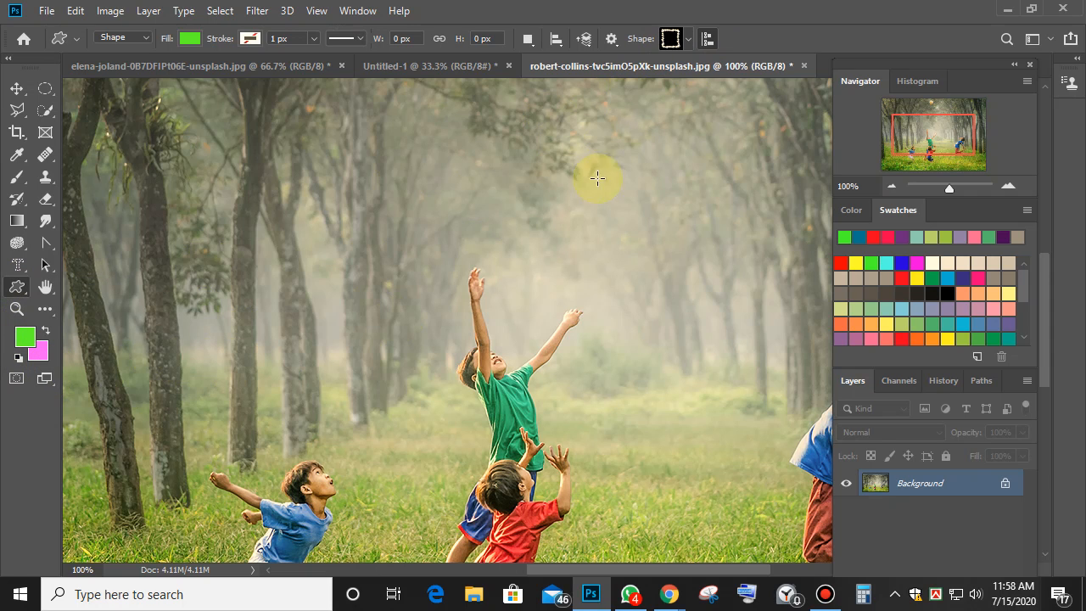
Reset the custom shape library to its defaults and choose the grid shape.
{"action": "left_click", "coordinate": [687, 41]}
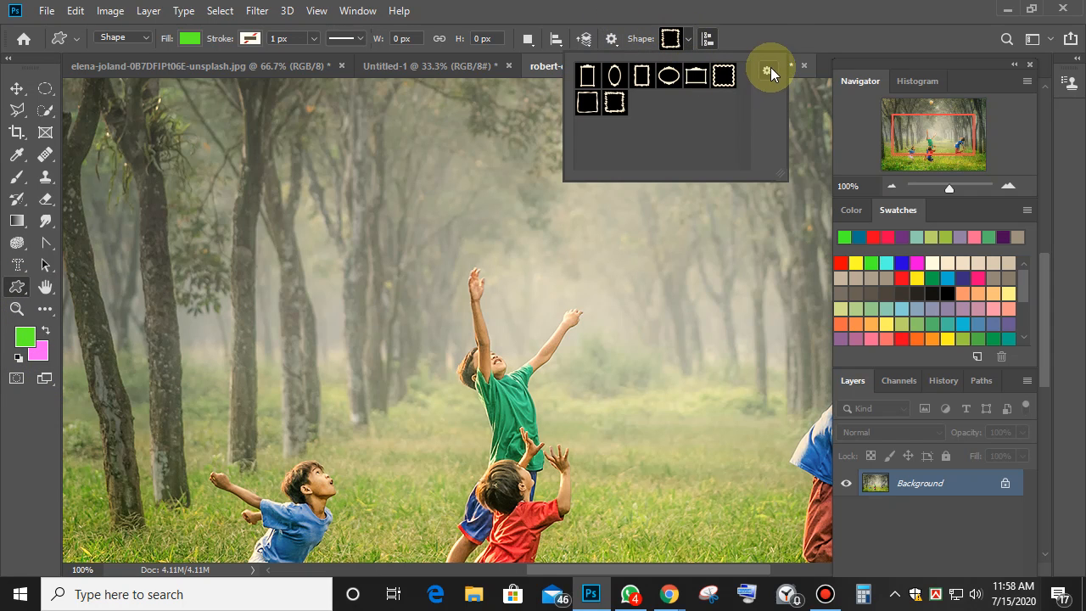
{"action": "left_click", "coordinate": [768, 69]}
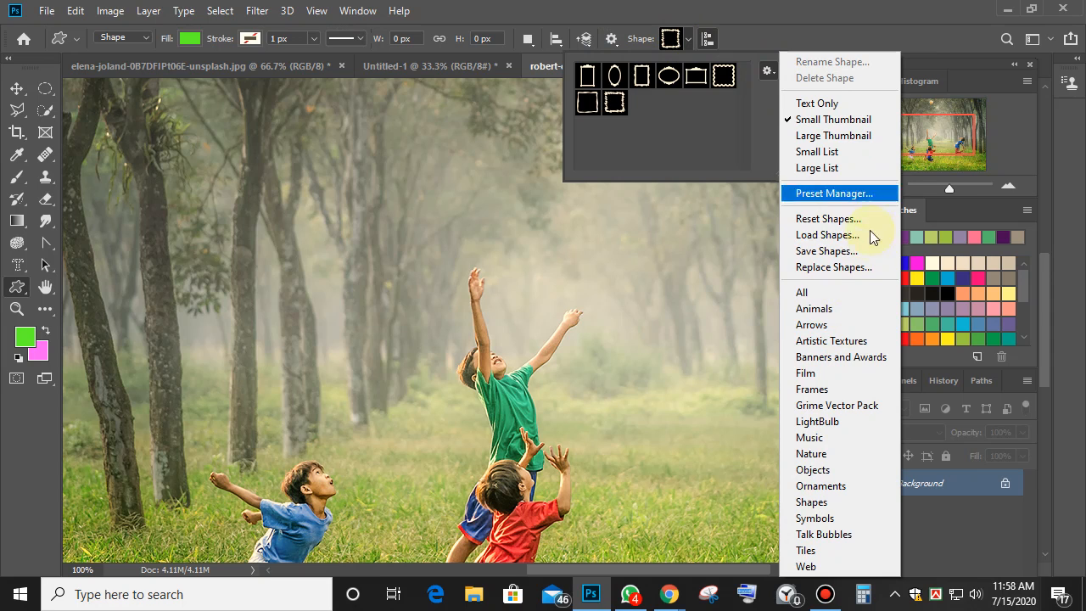
{"action": "left_click", "coordinate": [846, 222]}
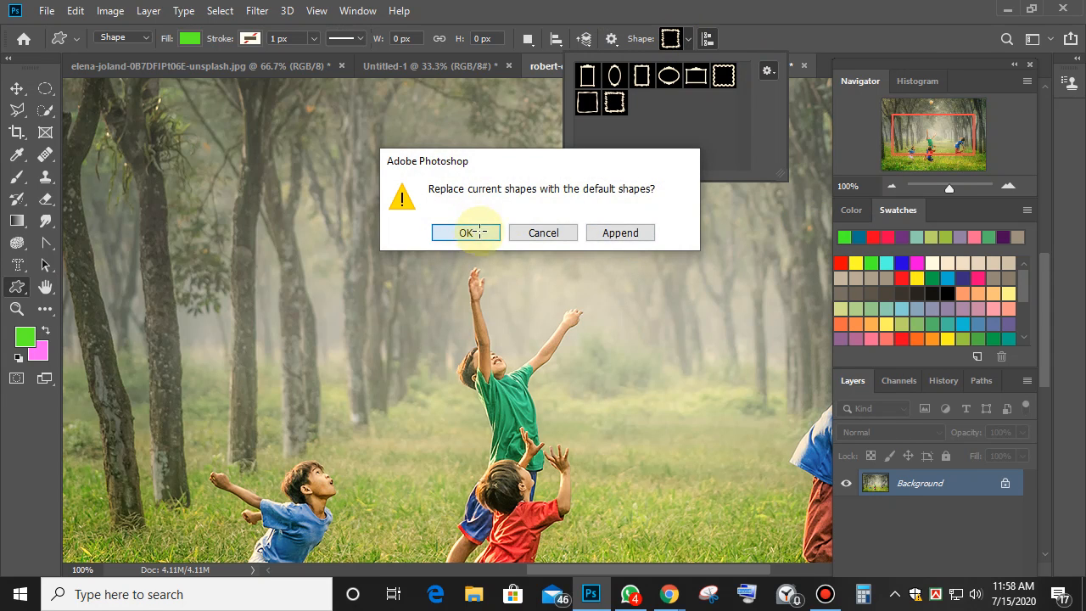
{"action": "left_click", "coordinate": [472, 232]}
{"action": "scroll", "coordinate": [741, 104], "scroll_direction": "down", "scroll_amount": 3}
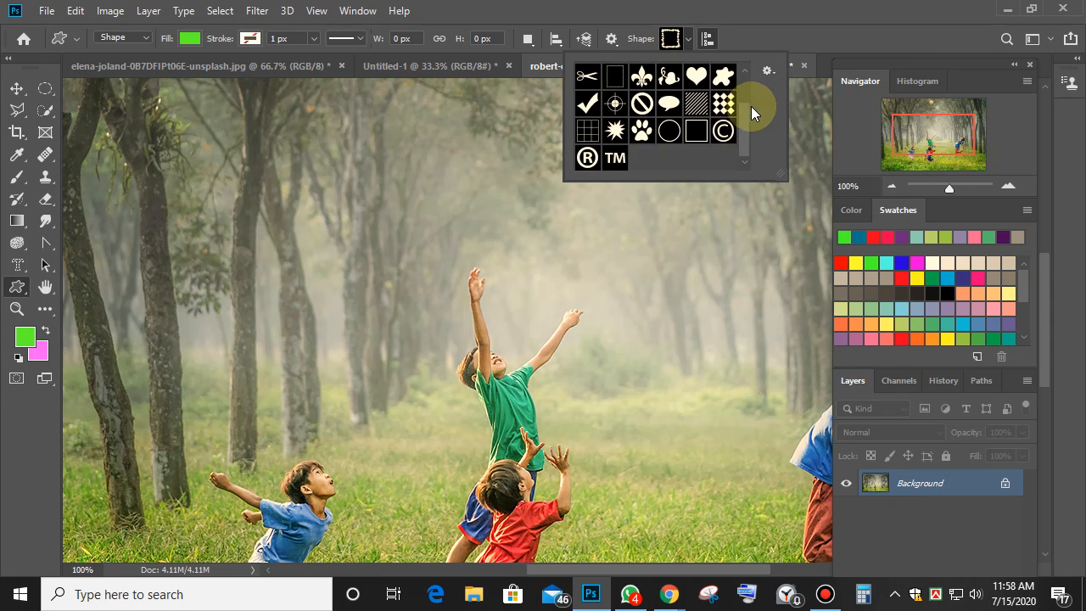
{"action": "scroll", "coordinate": [745, 83], "scroll_direction": "up", "scroll_amount": 2}
{"action": "left_click_drag", "start_coordinate": [744, 74], "coordinate": [747, 138]}
{"action": "left_click", "coordinate": [588, 129]}
{"action": "left_click", "coordinate": [344, 322]}
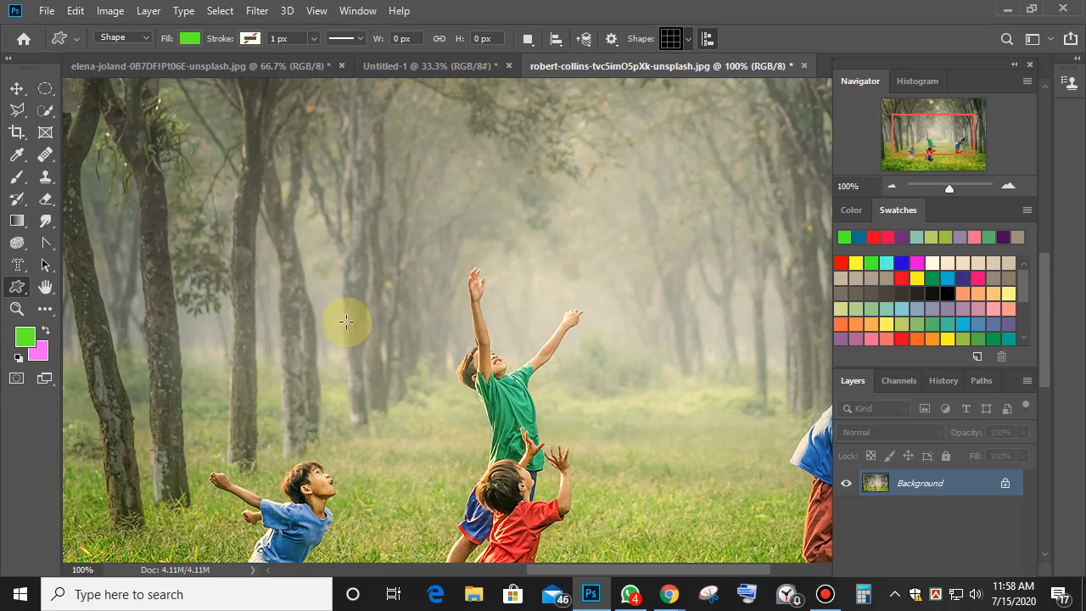
Draw a 380 × 282 px grid custom shape over the children and set its fill to No Color.
{"action": "left_click_drag", "start_coordinate": [326, 306], "coordinate": [647, 544]}
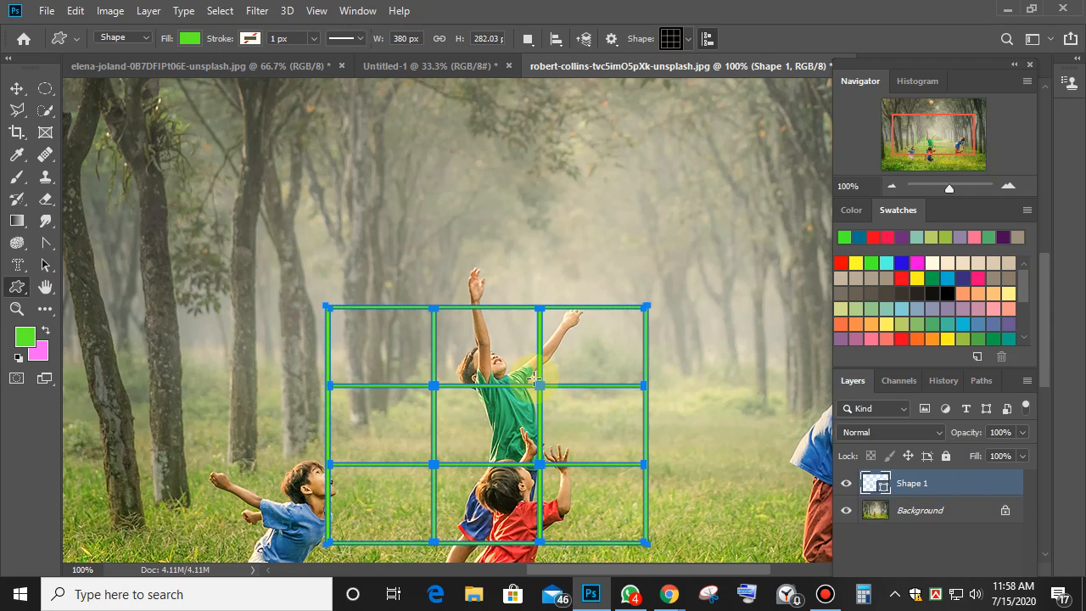
{"action": "left_click", "coordinate": [190, 39]}
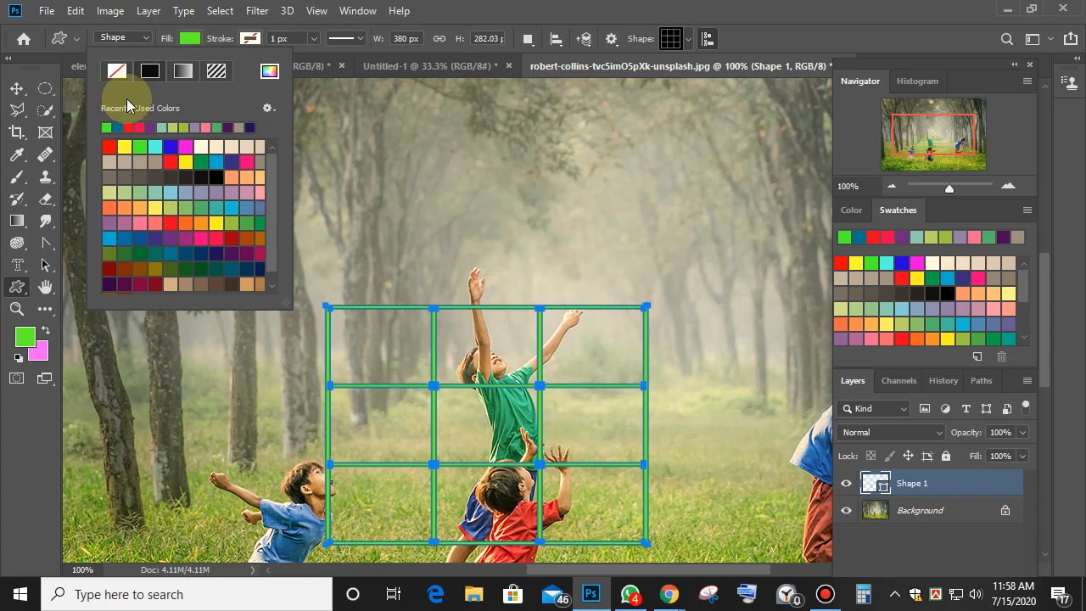
{"action": "left_click", "coordinate": [117, 71]}
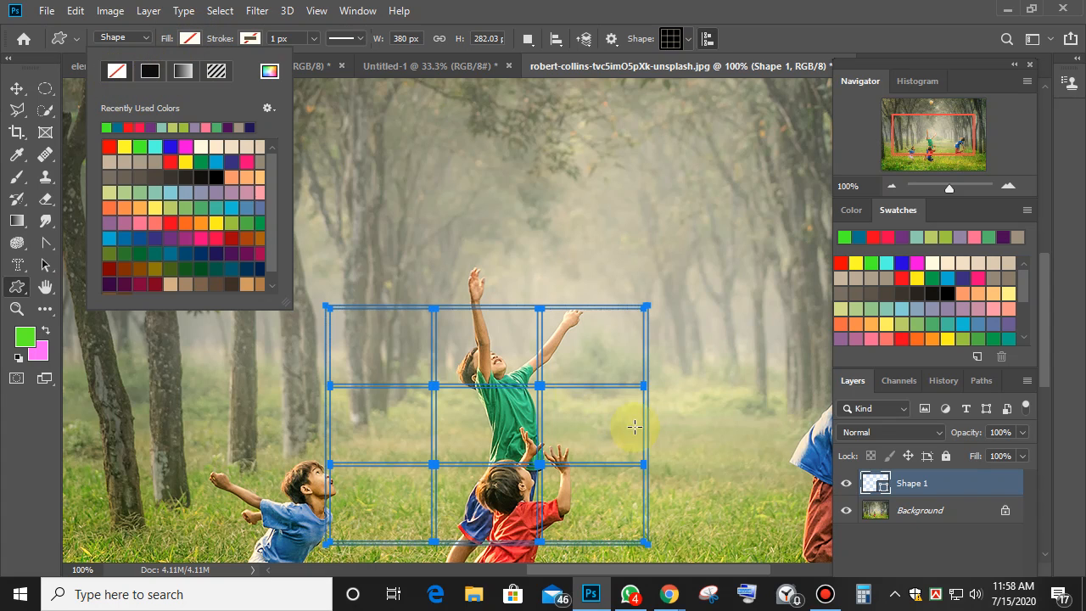
{"action": "right_click", "coordinate": [468, 347]}
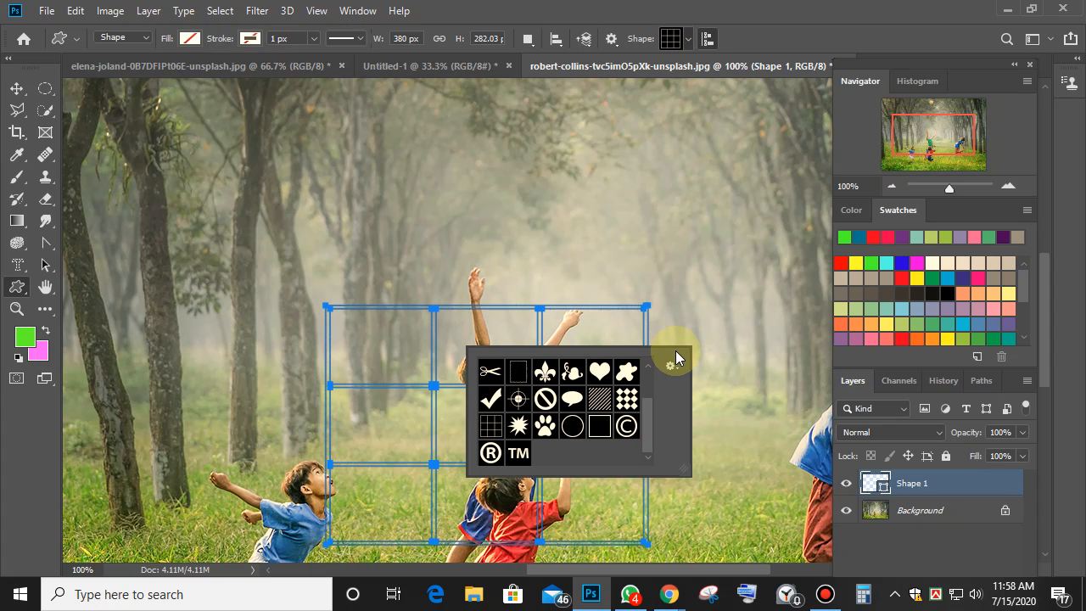
{"action": "key", "text": "Escape"}
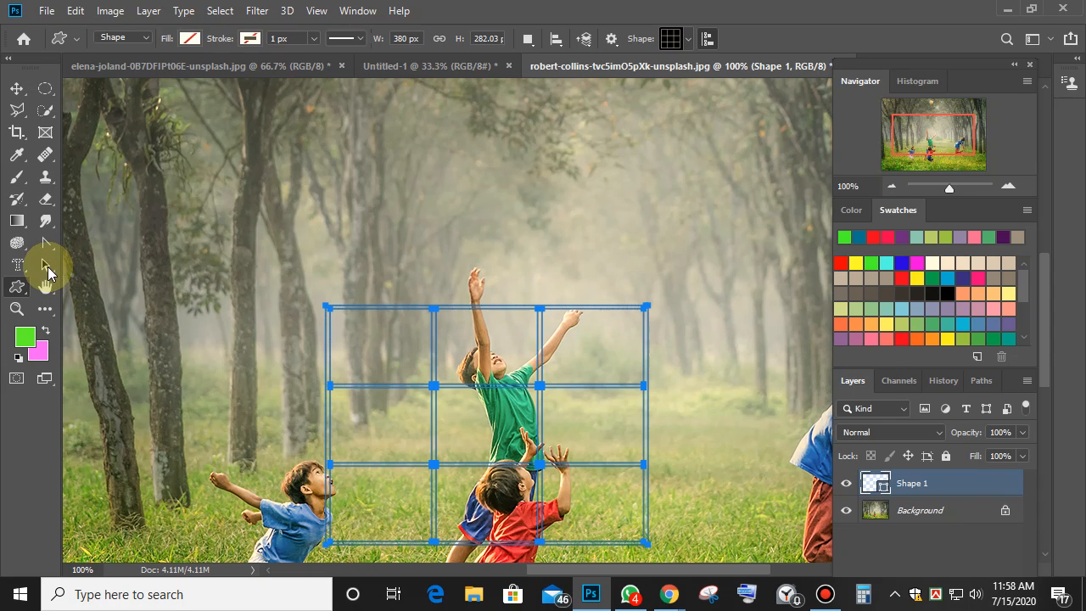
{"action": "left_click", "coordinate": [46, 265]}
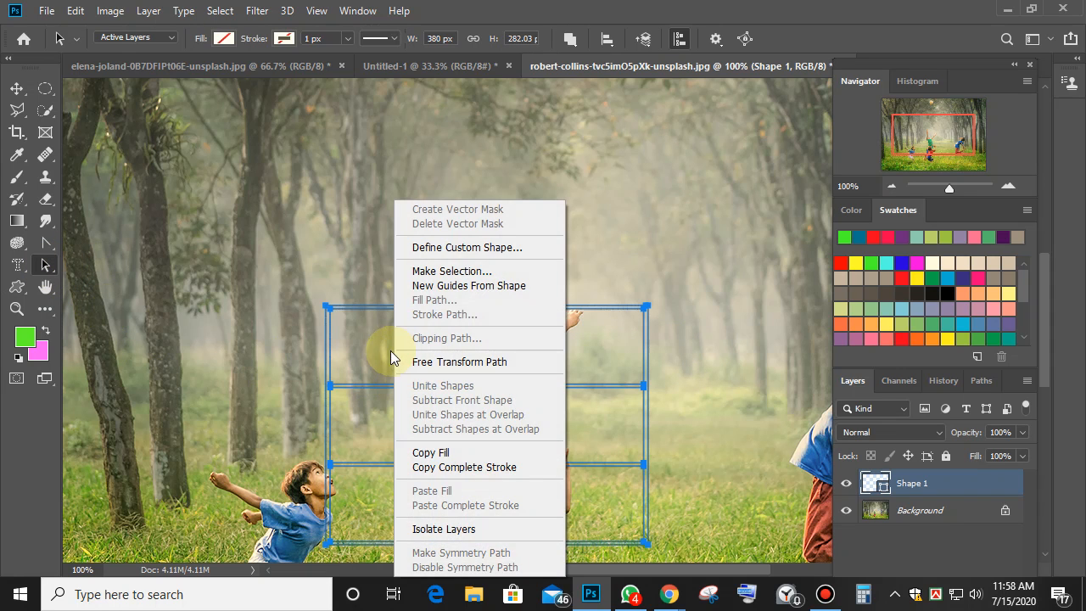
Make a 0 px feather selection from the grid path, undoing an accidental paste.
{"action": "left_click", "coordinate": [459, 271]}
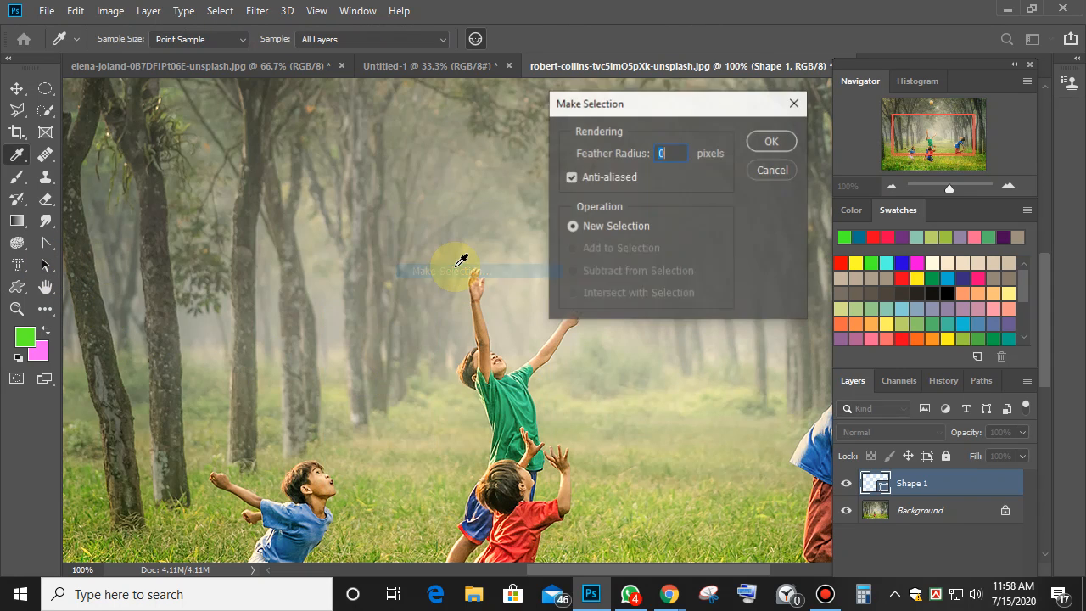
{"action": "left_click", "coordinate": [779, 143]}
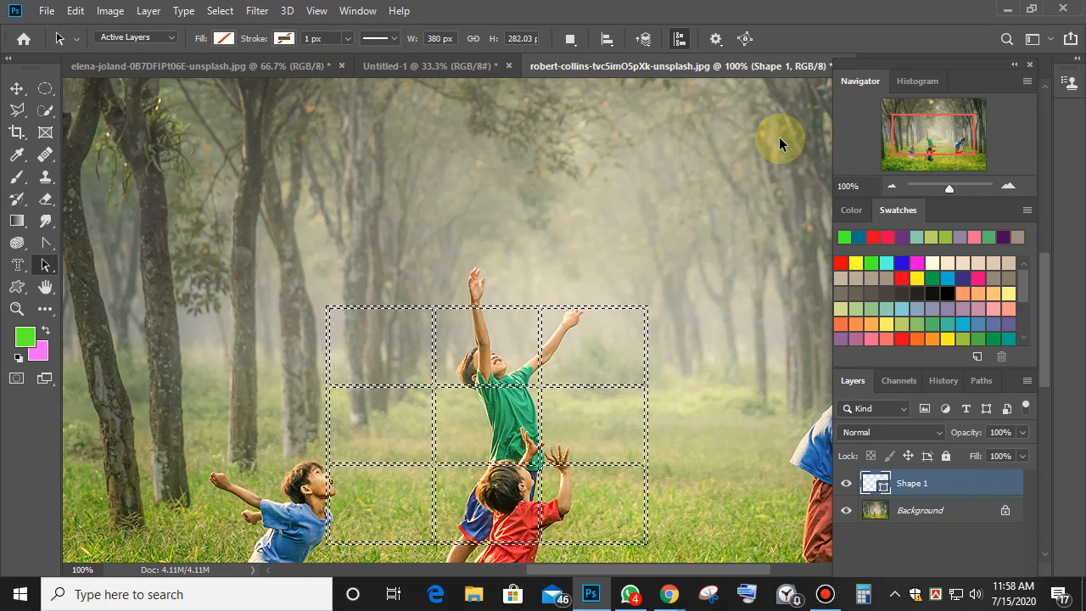
{"action": "key", "text": "ctrl"}
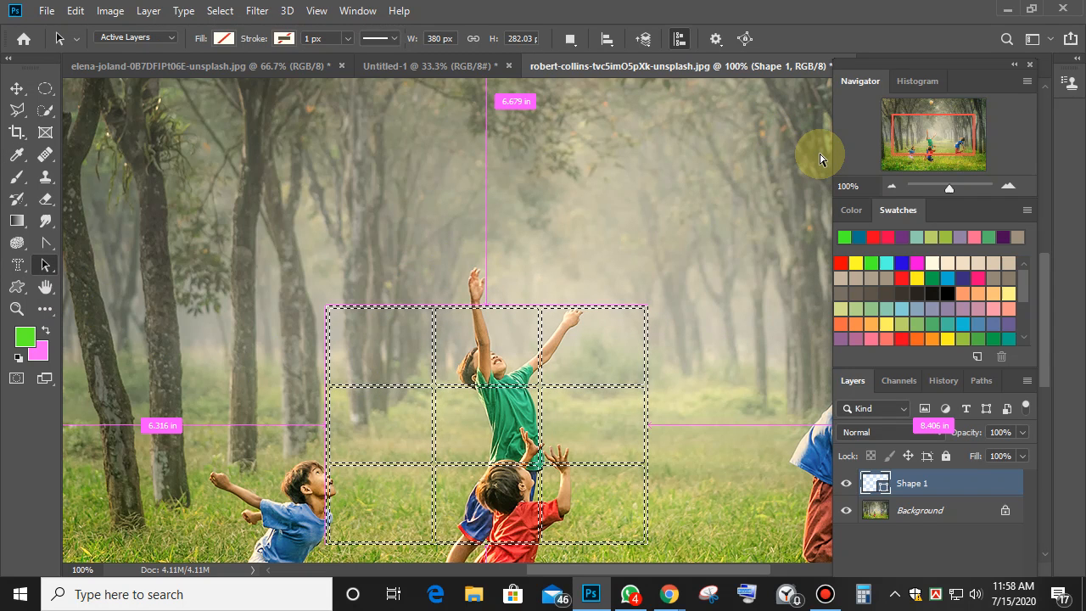
{"action": "key", "text": "ctrl+v"}
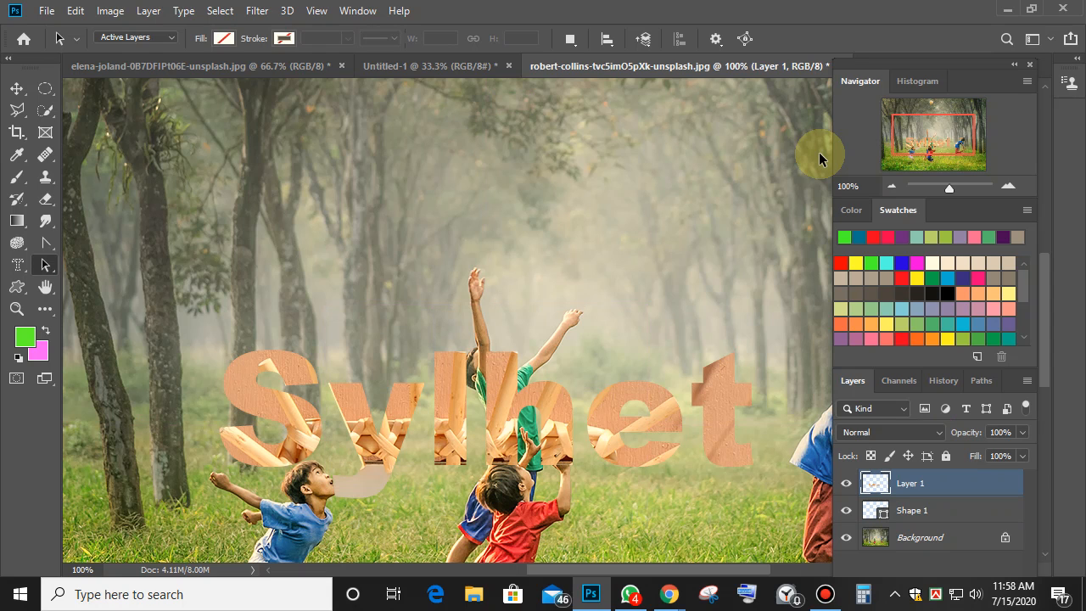
{"action": "key", "text": "ctrl+z"}
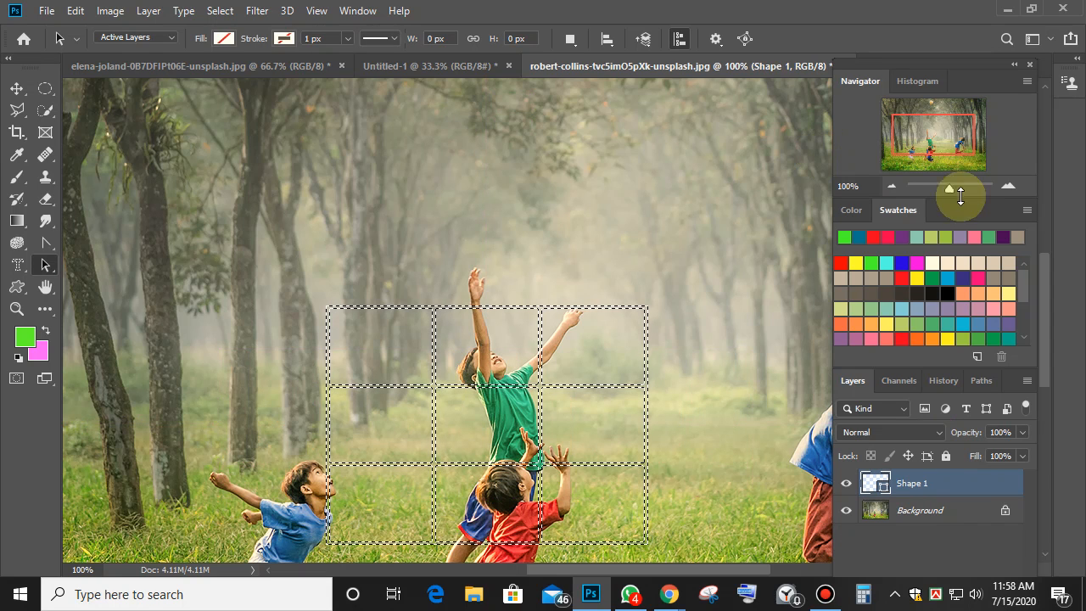
Reselect the Shape 1 layer and set path selection to act on All Layers.
{"action": "left_click", "coordinate": [926, 512]}
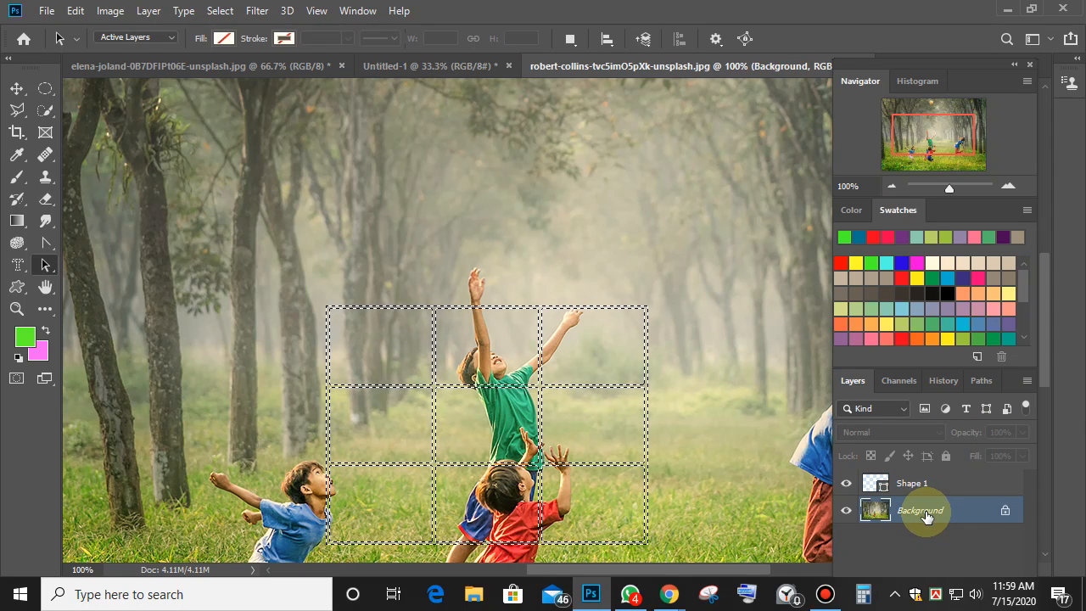
{"action": "left_click", "coordinate": [925, 484]}
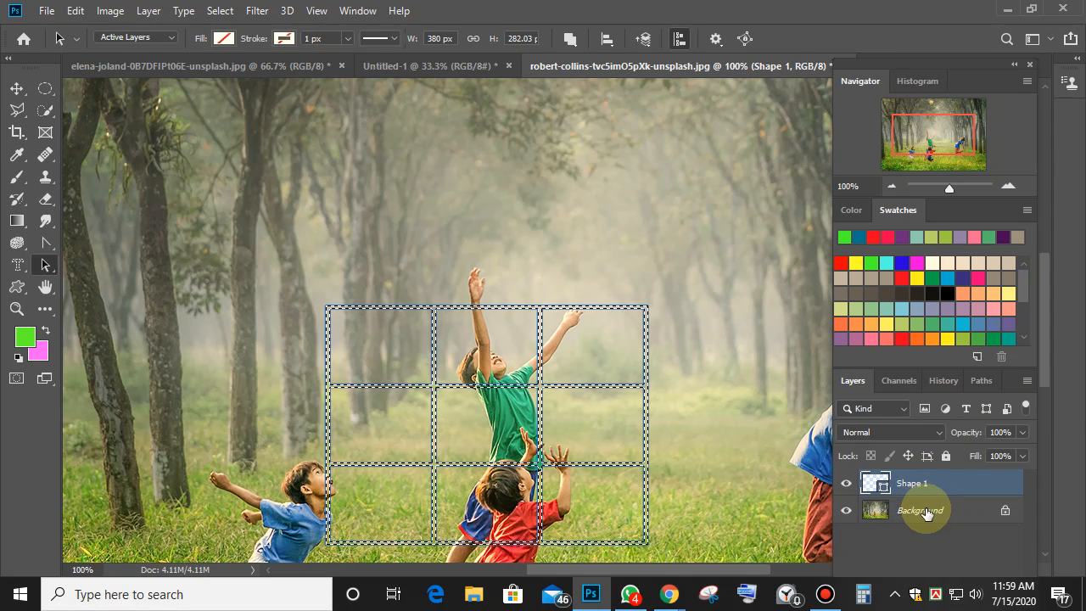
{"action": "left_click", "coordinate": [174, 38]}
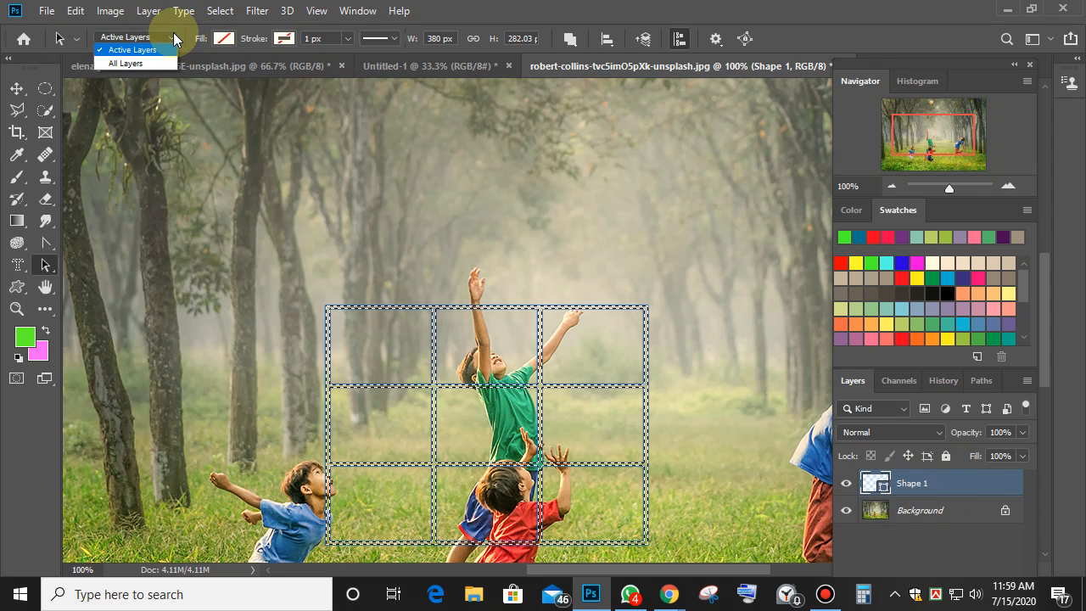
{"action": "left_click", "coordinate": [136, 66]}
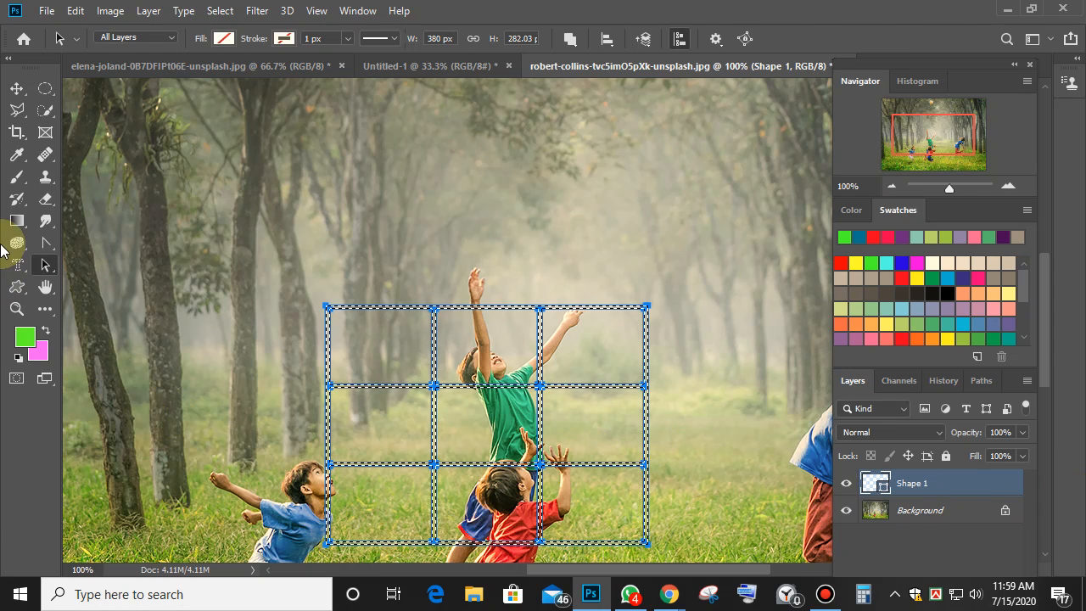
Drag the grid selection toward the boy in the green shirt and select the Background layer.
{"action": "left_click", "coordinate": [17, 88]}
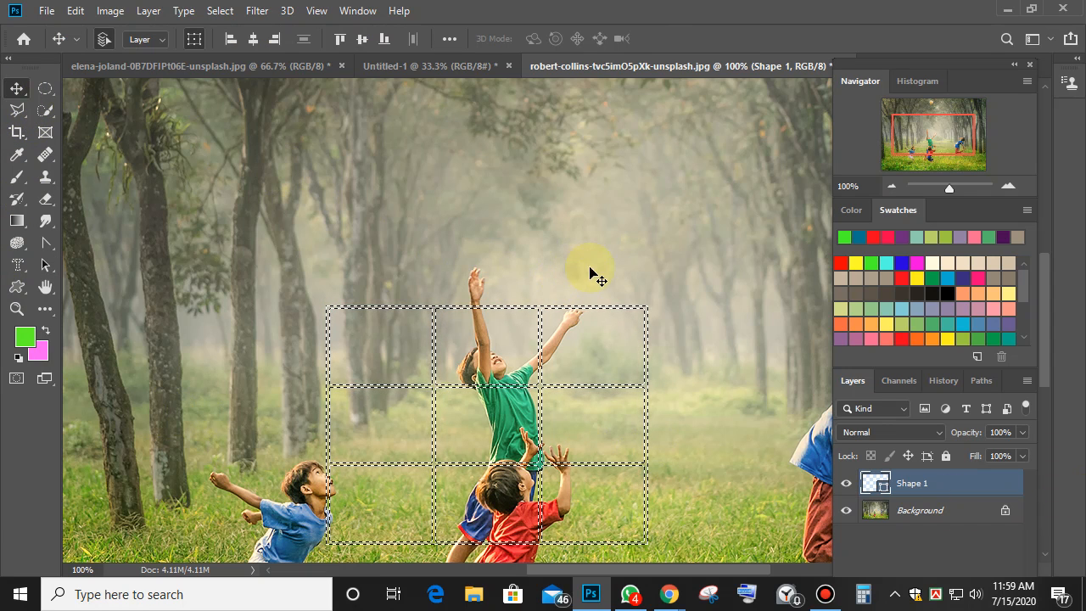
{"action": "left_click_drag", "start_coordinate": [597, 311], "coordinate": [705, 168]}
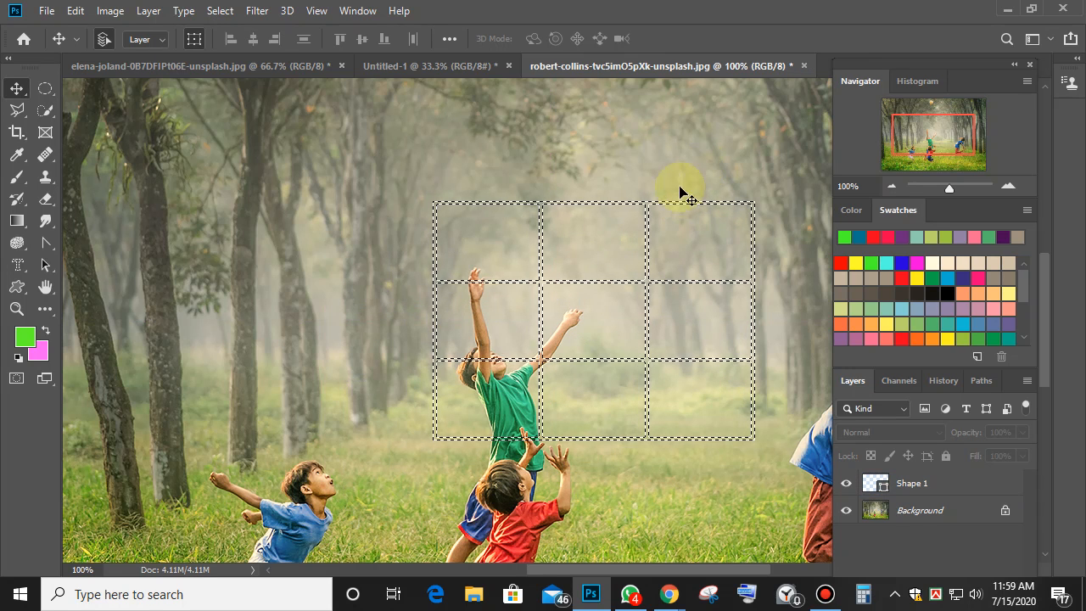
{"action": "left_click", "coordinate": [650, 272]}
{"action": "left_click", "coordinate": [531, 232]}
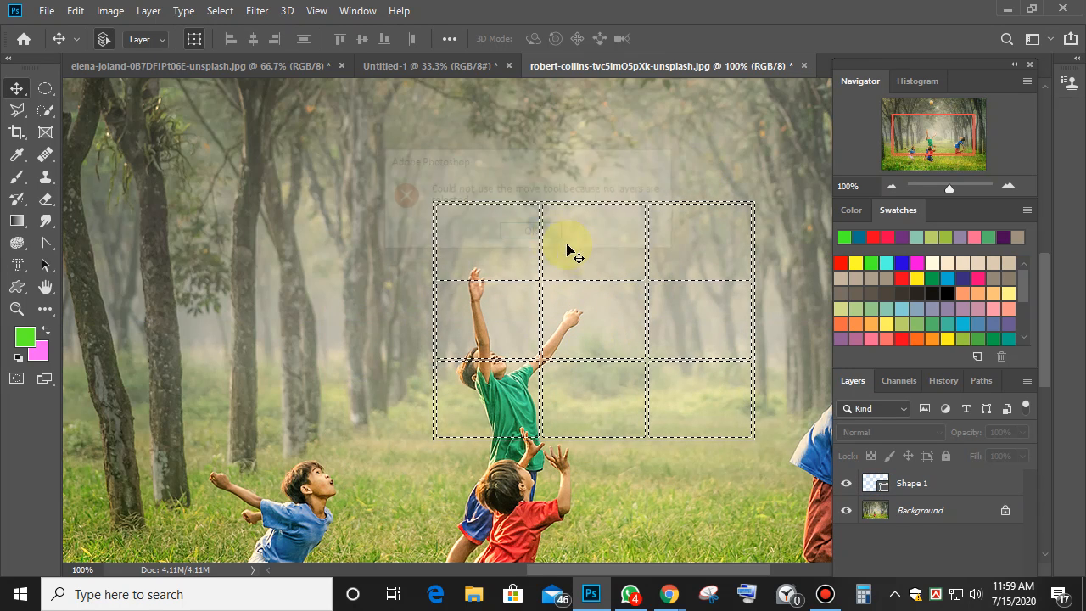
{"action": "left_click", "coordinate": [646, 282]}
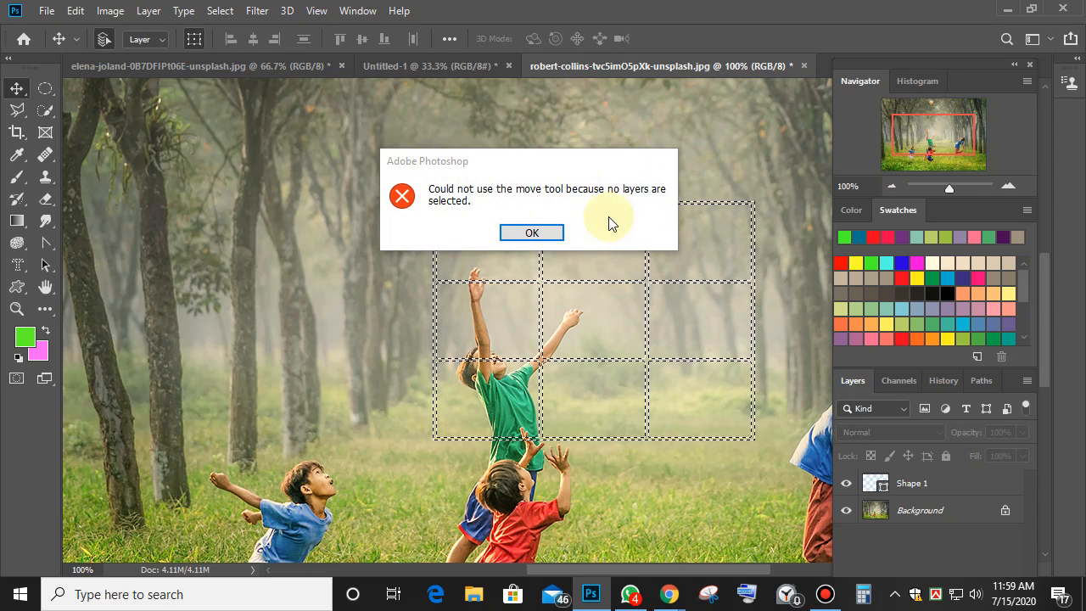
{"action": "left_click", "coordinate": [530, 233]}
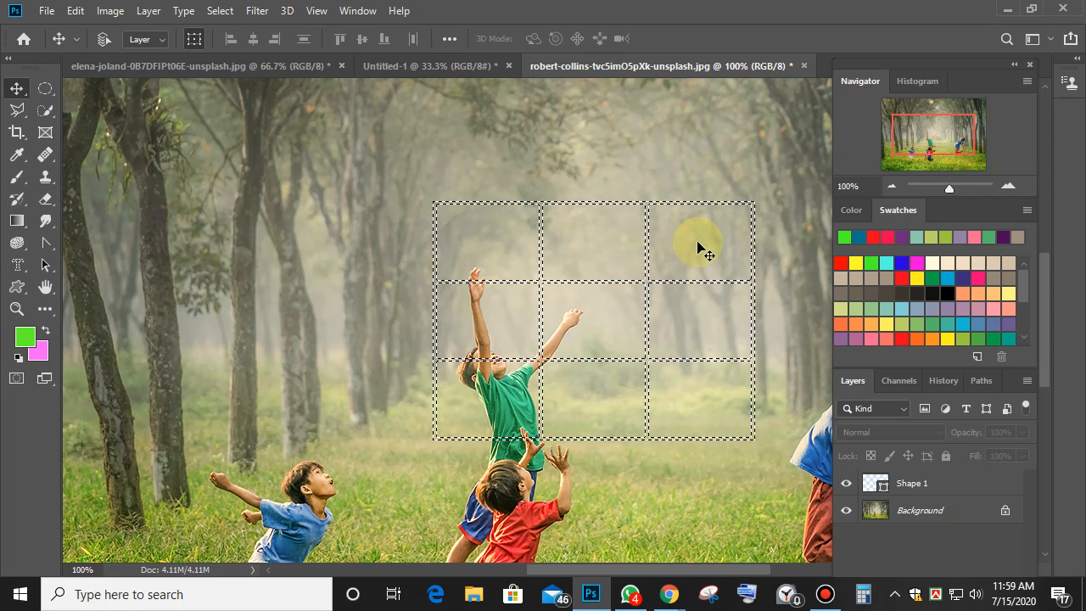
{"action": "key", "text": "ctrl+z"}
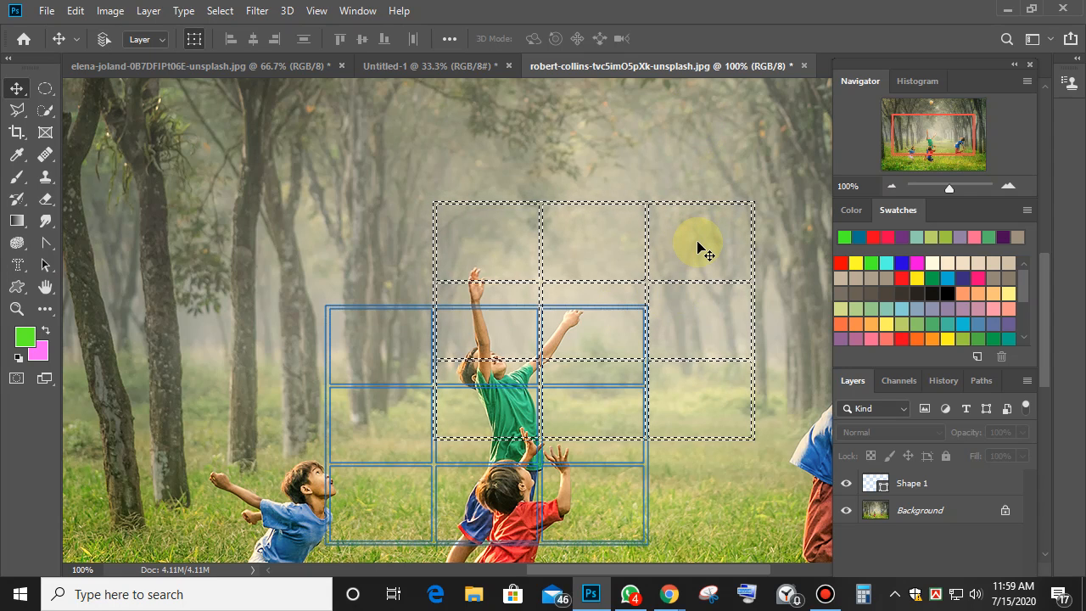
{"action": "left_click_drag", "start_coordinate": [364, 307], "coordinate": [235, 188]}
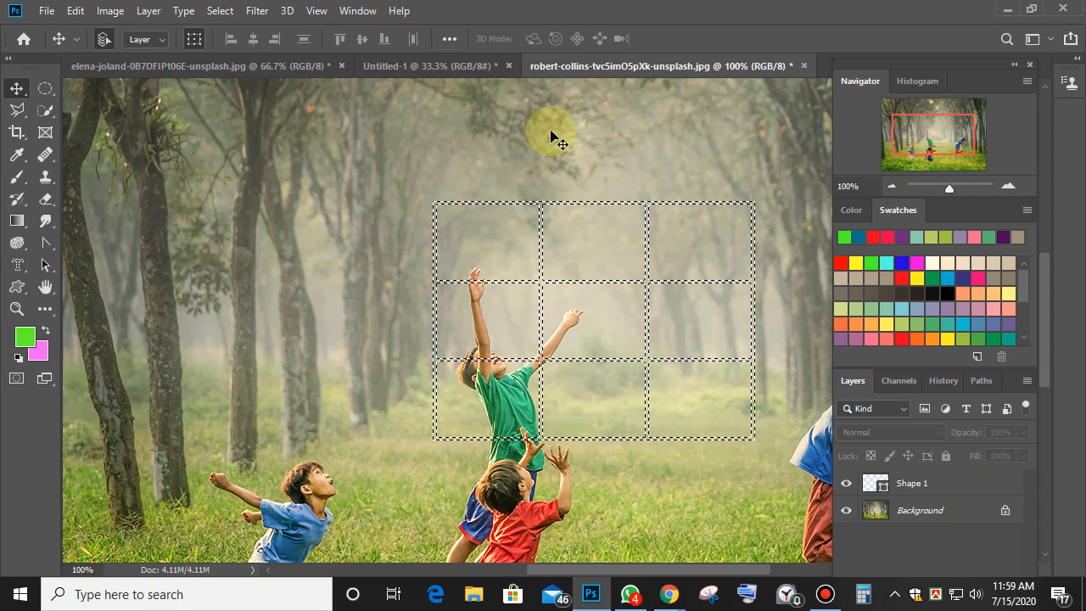
{"action": "left_click", "coordinate": [991, 510]}
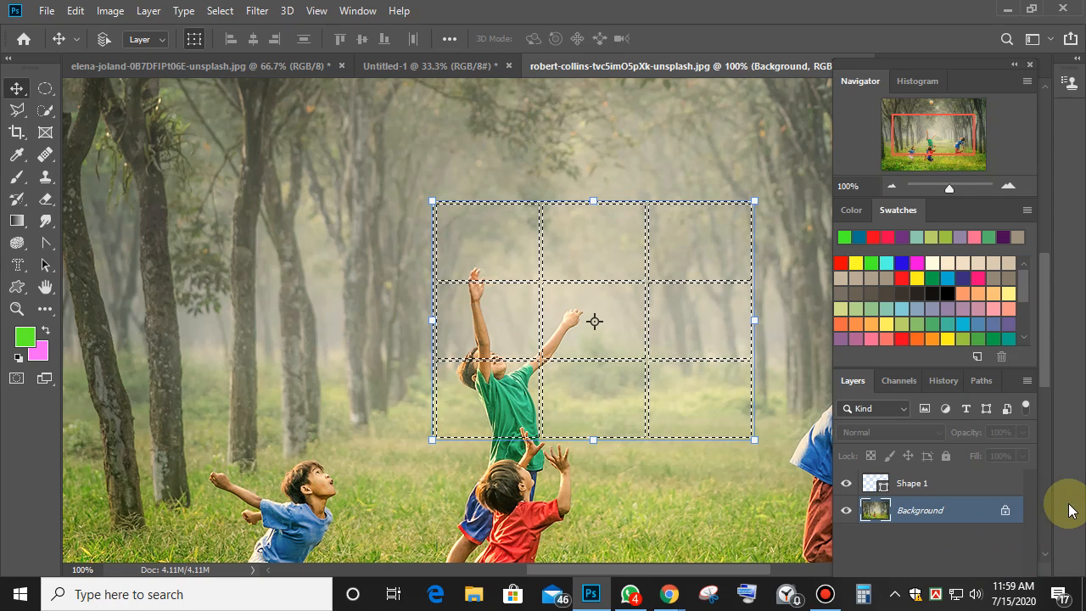
Copy the grid-selected photo area to Layer 1, try moving it, then merge it away.
{"action": "key", "text": "ctrl+j"}
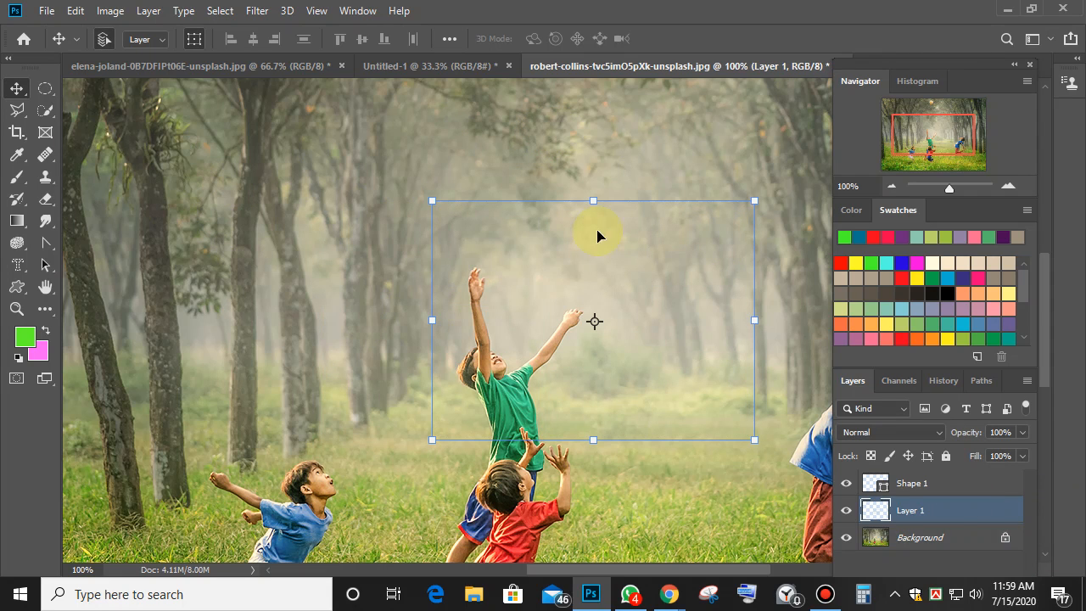
{"action": "left_click_drag", "start_coordinate": [642, 237], "coordinate": [395, 63]}
{"action": "left_click", "coordinate": [540, 198]}
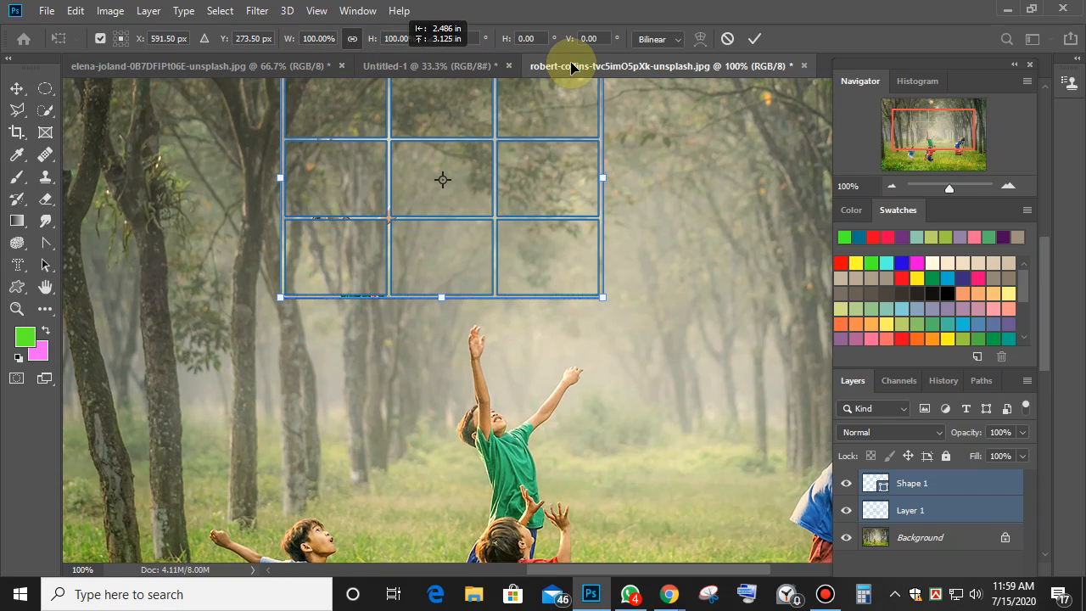
{"action": "left_click_drag", "start_coordinate": [571, 68], "coordinate": [366, 239]}
{"action": "key", "text": "ctrl+z"}
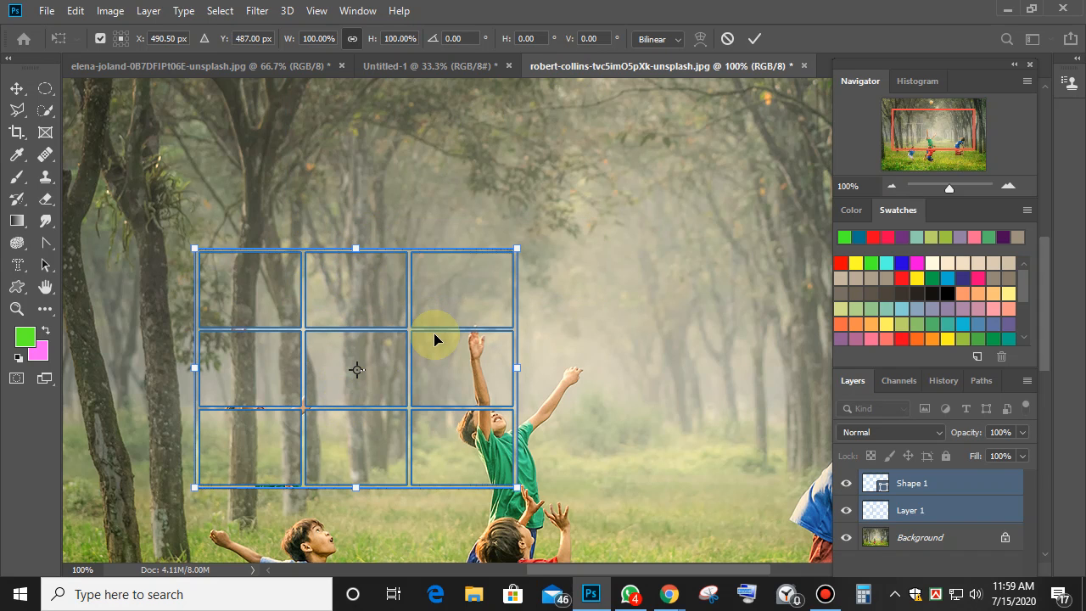
{"action": "left_click", "coordinate": [17, 88]}
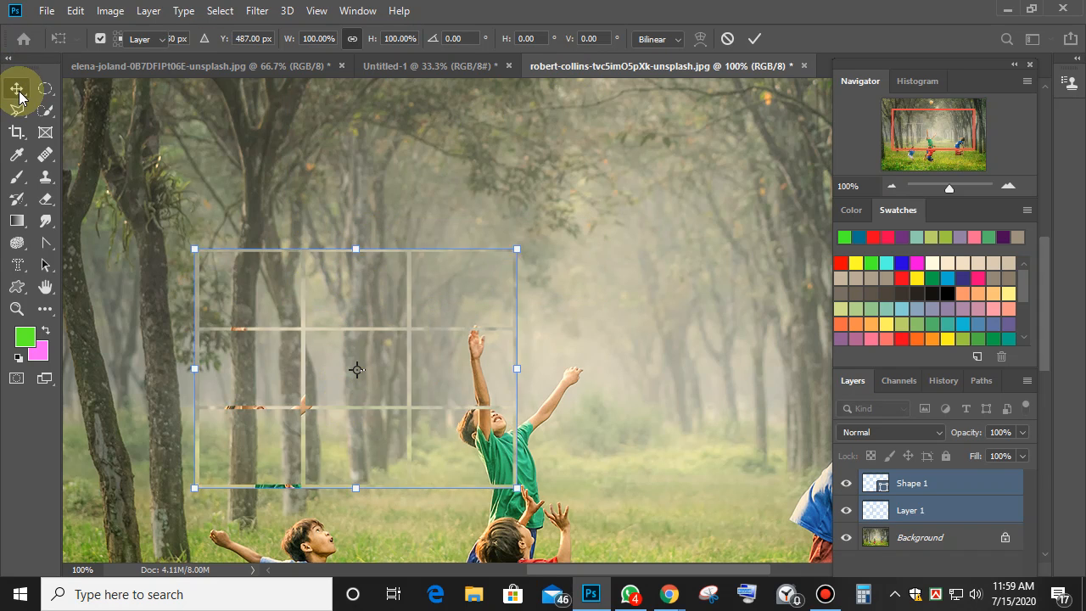
{"action": "left_click", "coordinate": [451, 218]}
{"action": "left_click_drag", "start_coordinate": [415, 318], "coordinate": [514, 327]}
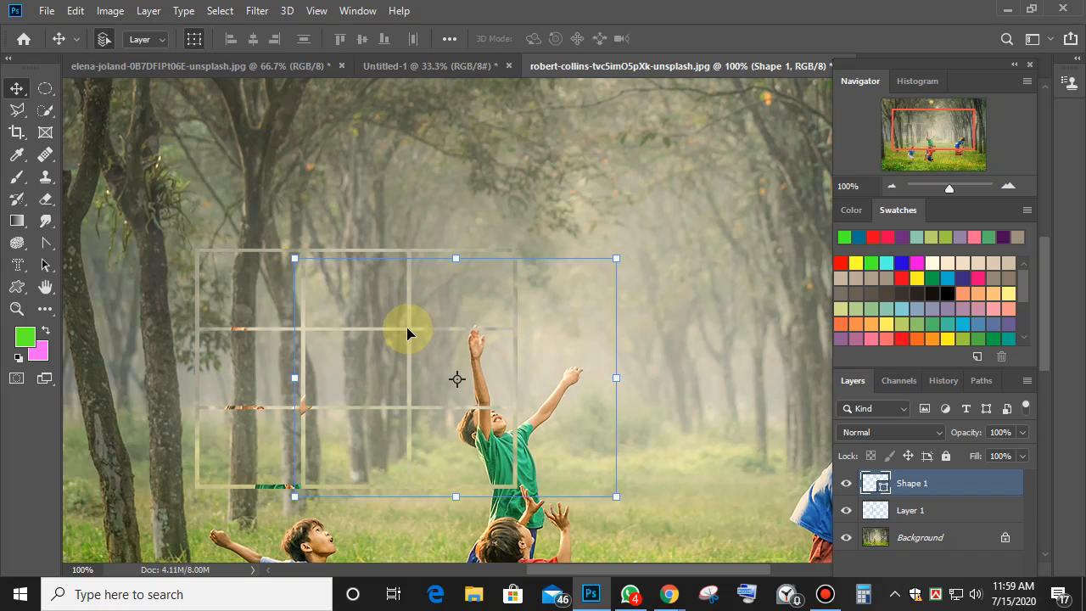
{"action": "left_click_drag", "start_coordinate": [407, 332], "coordinate": [530, 422]}
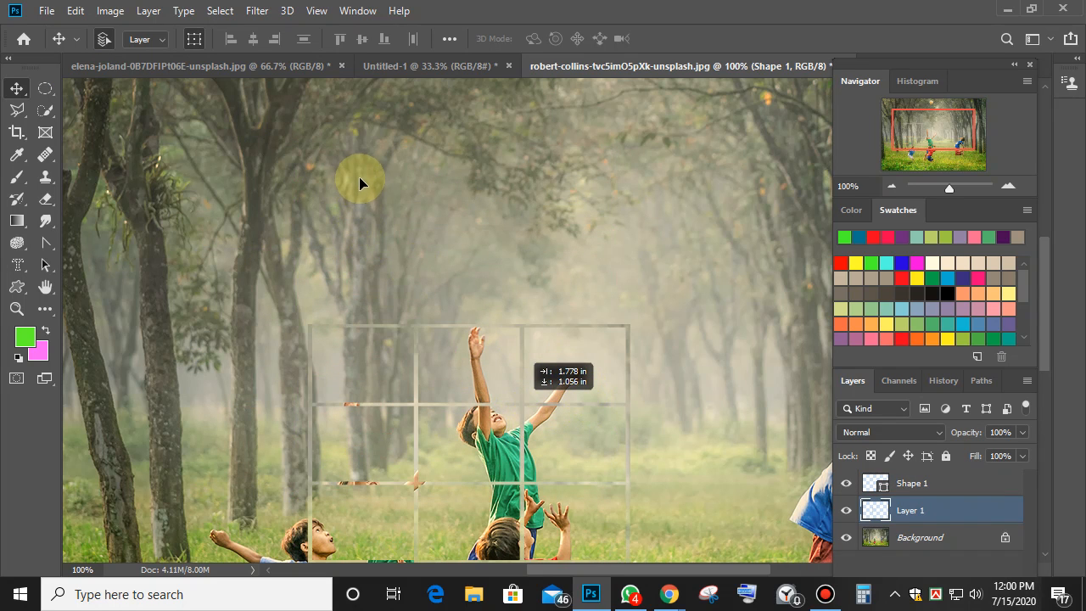
{"action": "left_click_drag", "start_coordinate": [359, 177], "coordinate": [356, 172]}
{"action": "key", "text": "ctrl+e"}
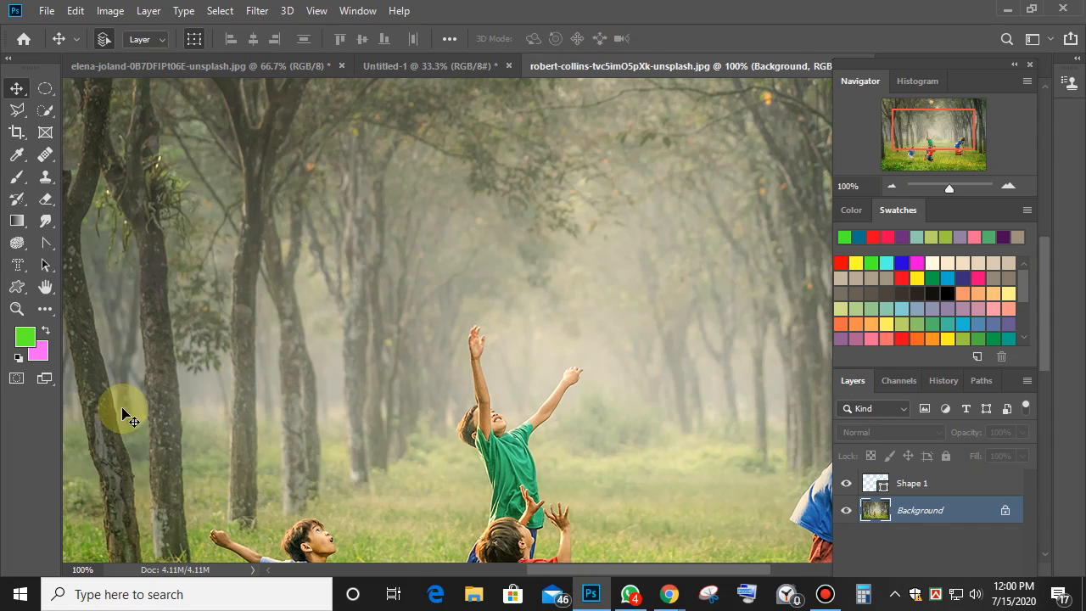
Select the checkerboard shape in the Custom Shape Tool's library.
{"action": "left_click", "coordinate": [17, 286]}
{"action": "left_click", "coordinate": [691, 40]}
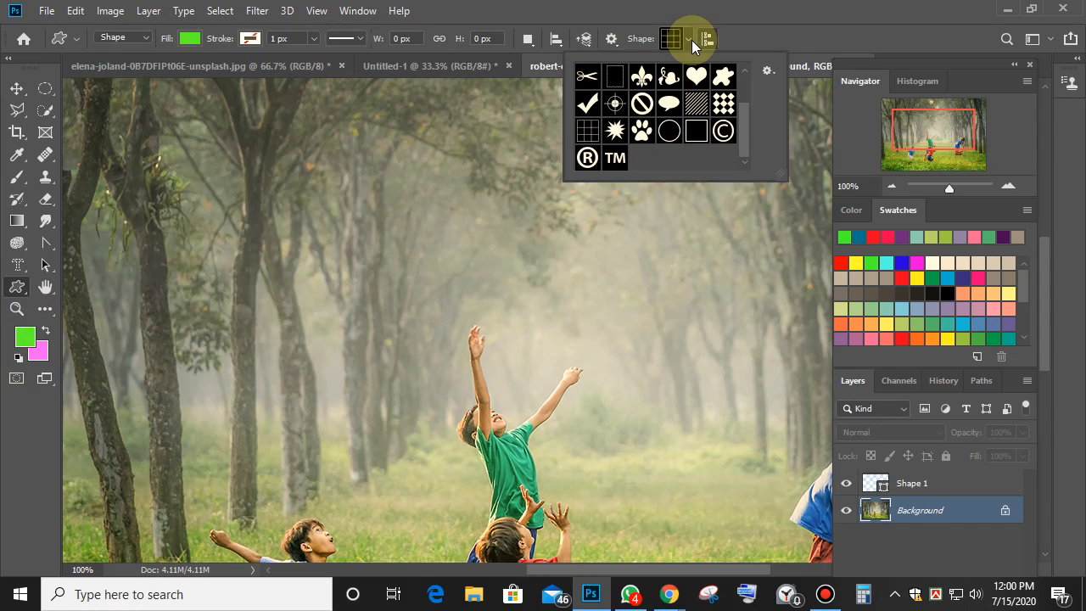
{"action": "left_click", "coordinate": [723, 104]}
{"action": "scroll", "coordinate": [362, 338], "scroll_direction": "down", "scroll_amount": 3}
Draw the checkerboard shape over the children and set its fill to No Color.
{"action": "left_click_drag", "start_coordinate": [274, 238], "coordinate": [653, 561]}
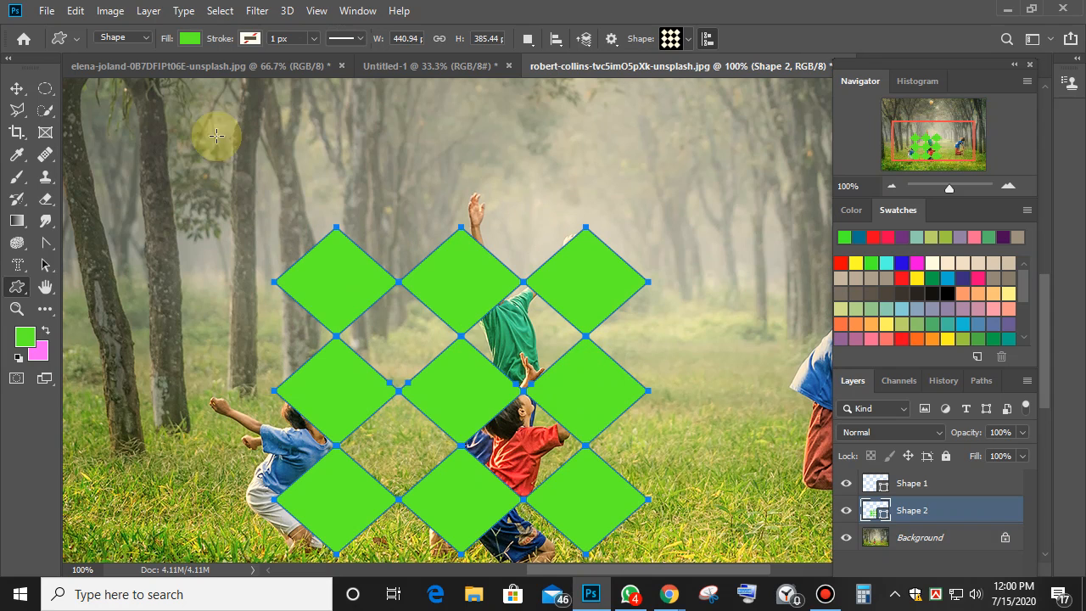
{"action": "left_click", "coordinate": [189, 38]}
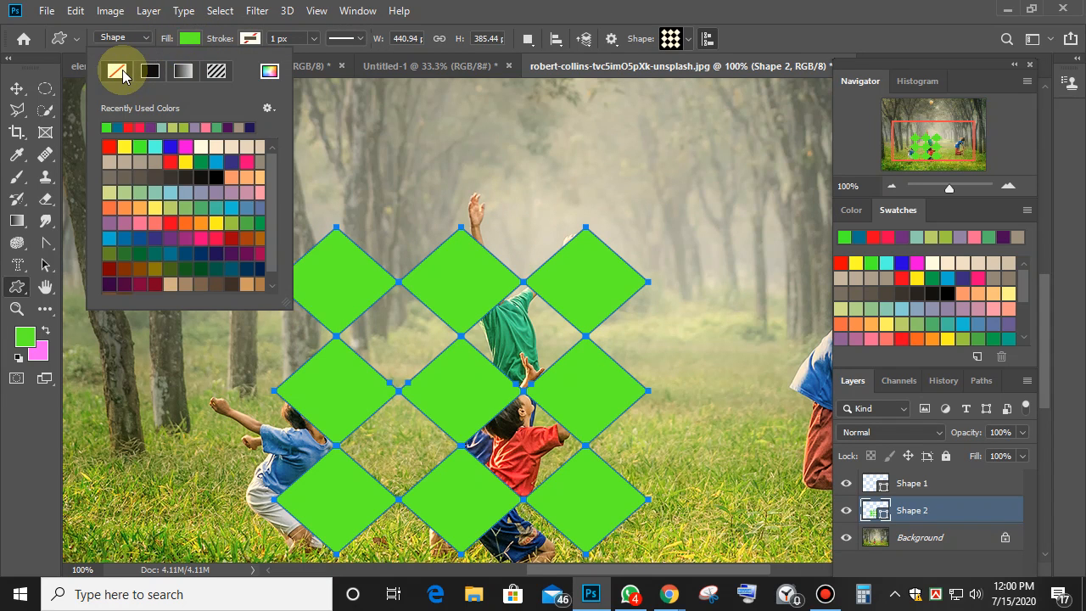
{"action": "left_click", "coordinate": [117, 72]}
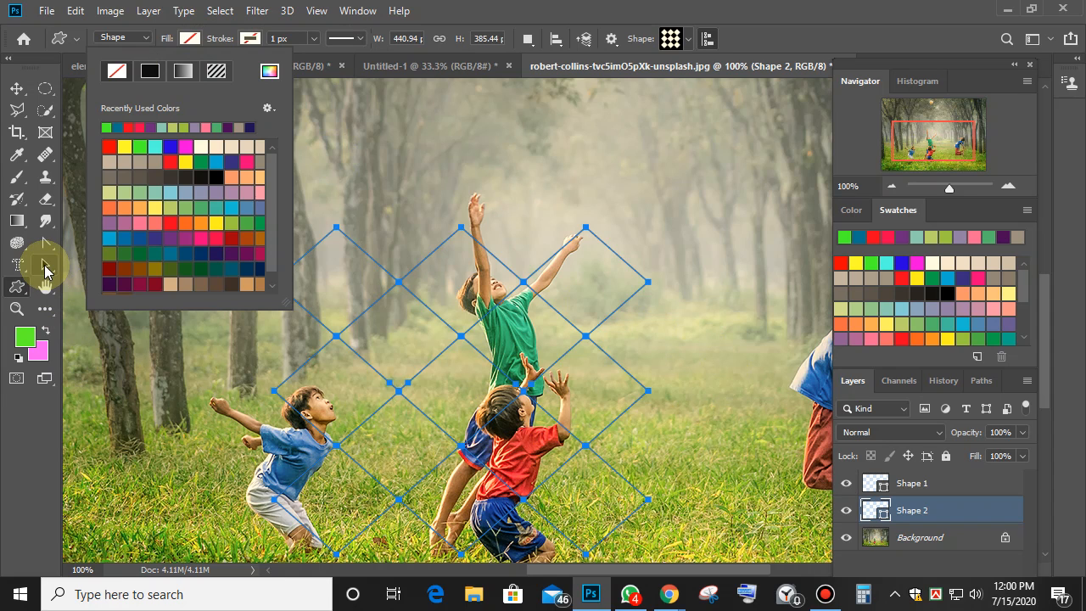
{"action": "left_click", "coordinate": [45, 271]}
{"action": "left_click", "coordinate": [45, 270]}
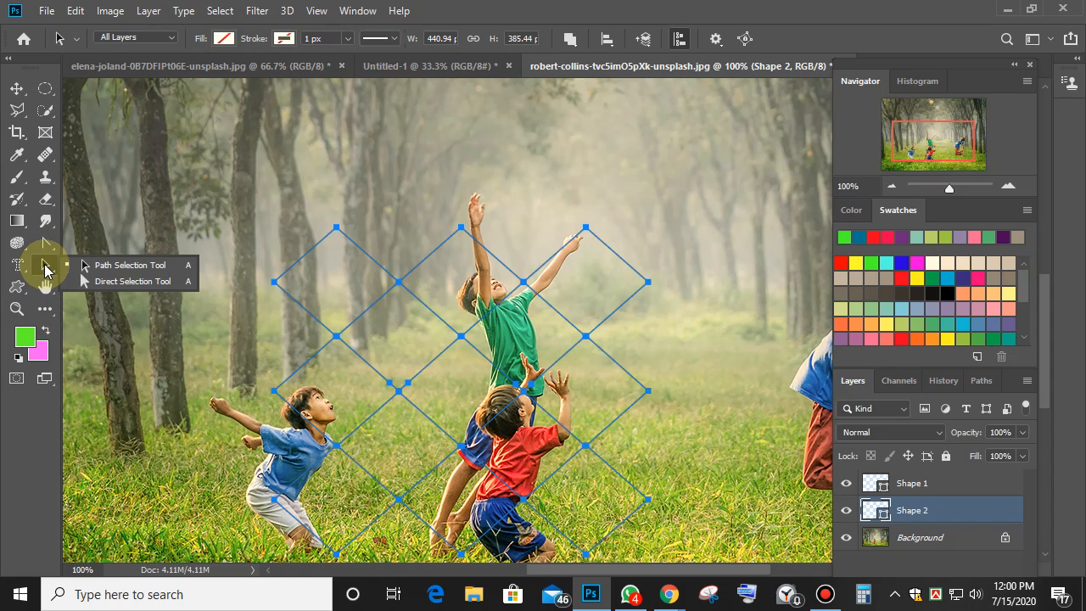
{"action": "left_click", "coordinate": [129, 281]}
Make a selection from the checkerboard path and copy that Background area to Layer 1.
{"action": "right_click", "coordinate": [463, 301]}
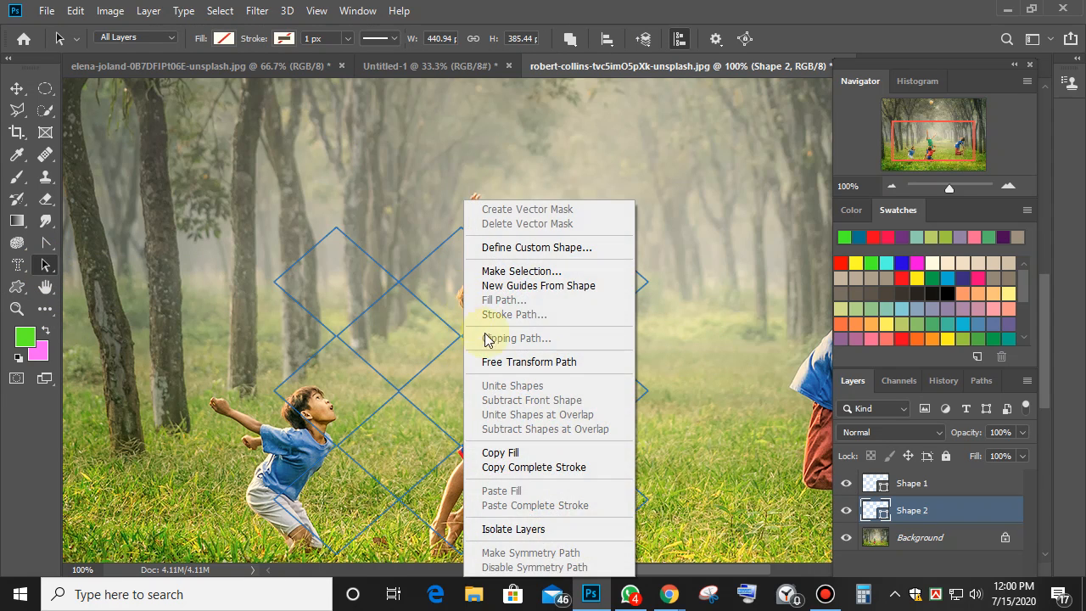
{"action": "left_click", "coordinate": [509, 271]}
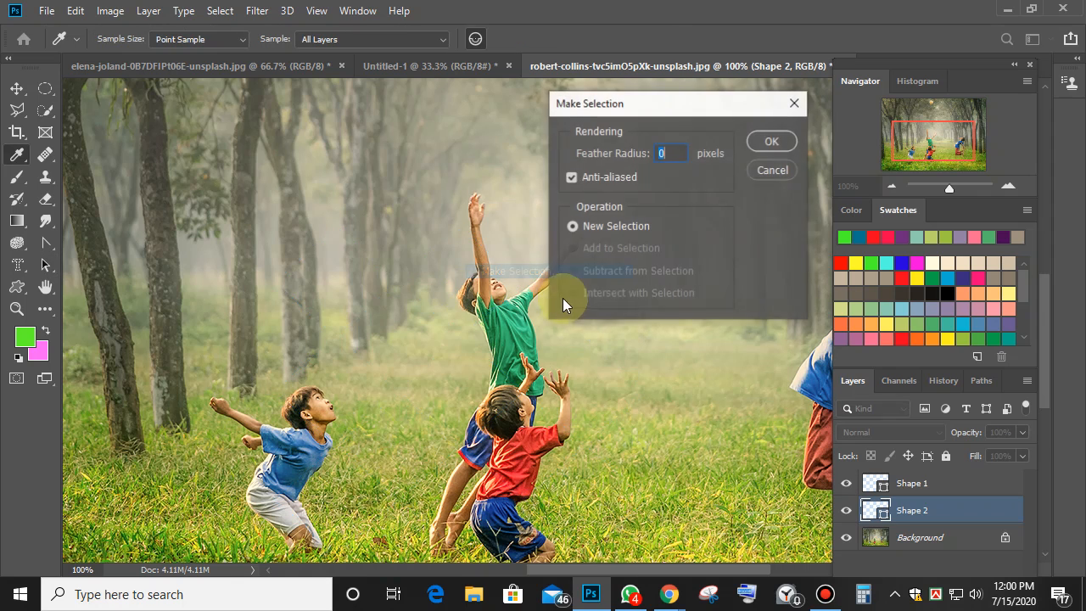
{"action": "left_click", "coordinate": [773, 143]}
{"action": "key", "text": "ctrl+v"}
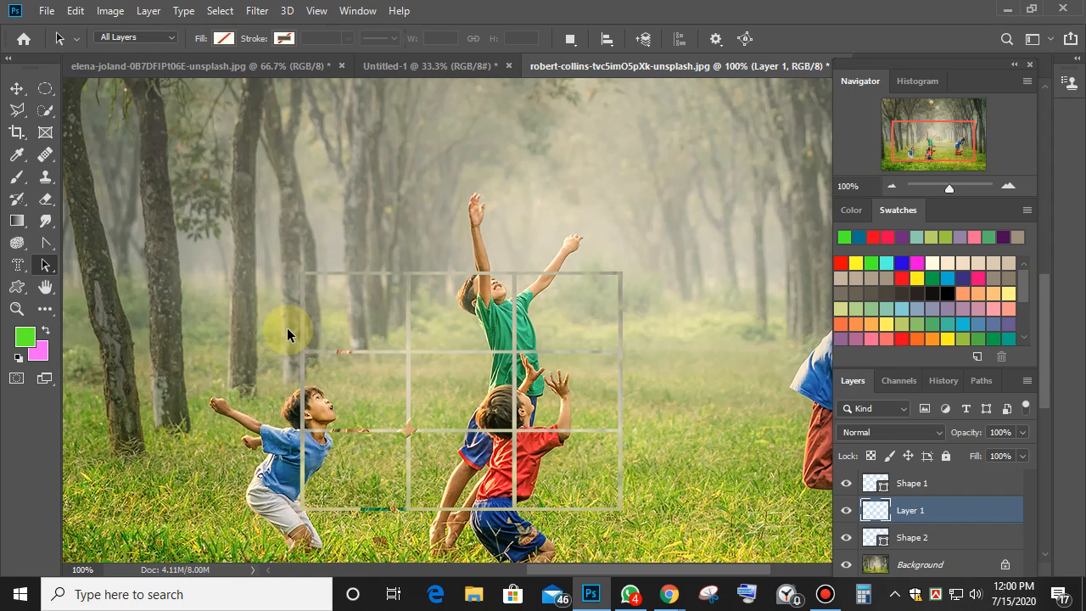
{"action": "key", "text": "ctrl+z"}
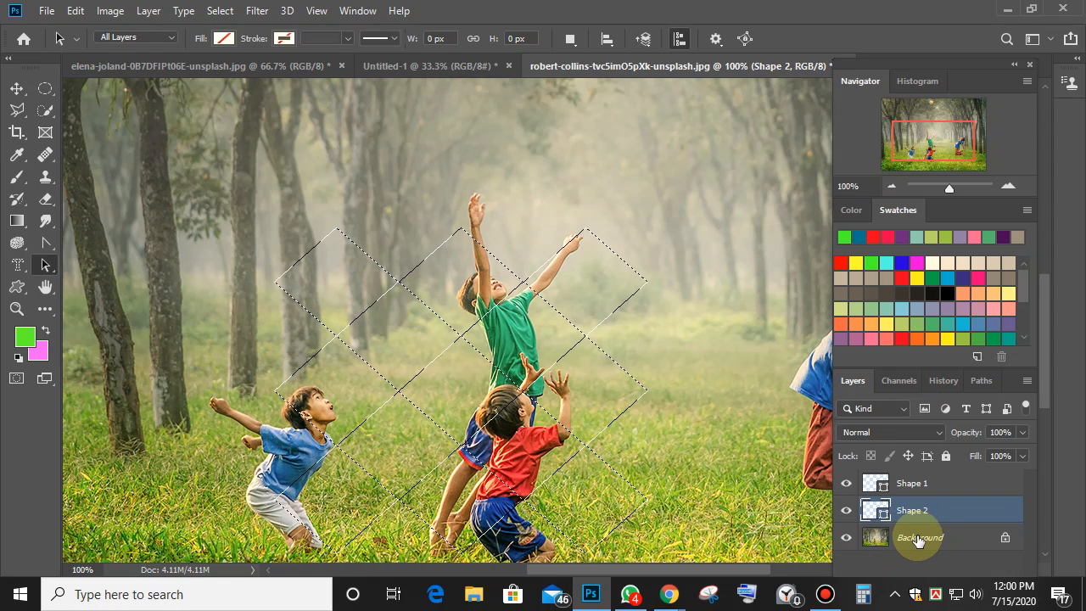
{"action": "left_click", "coordinate": [915, 537]}
{"action": "key", "text": "ctrl+j"}
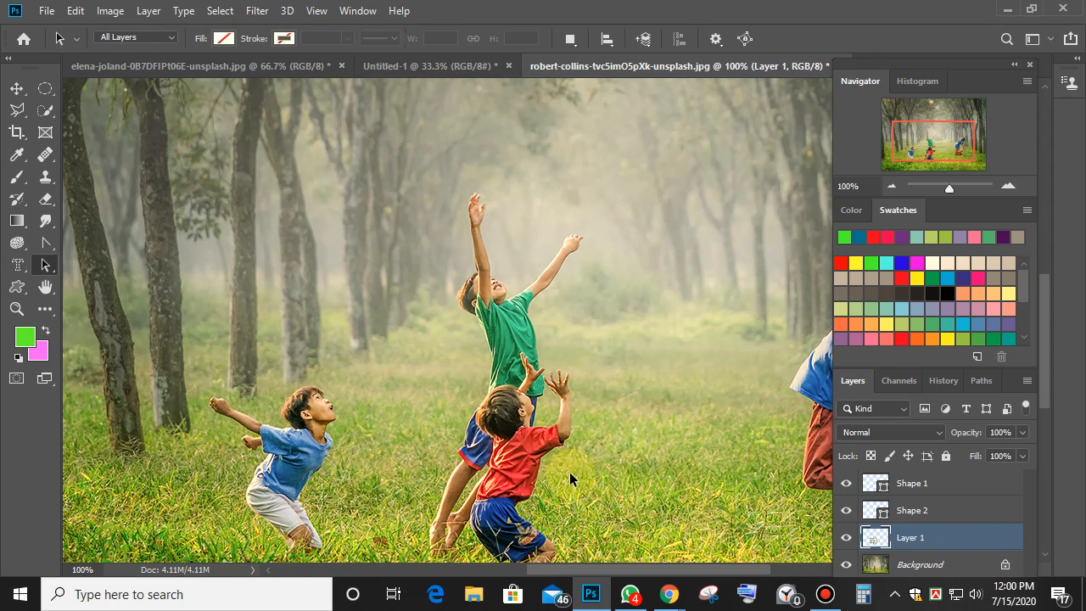
{"action": "left_click", "coordinate": [16, 89]}
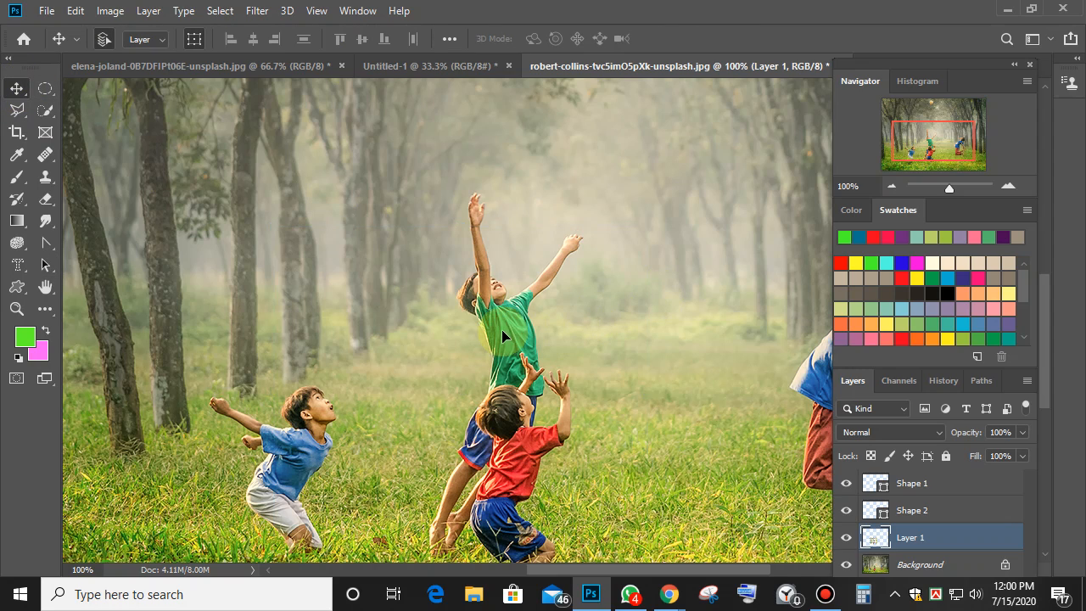
Move the diamond cutout into the poster's lower left and scale the info text to 62.38%.
{"action": "key", "text": "ctrl+alt+a"}
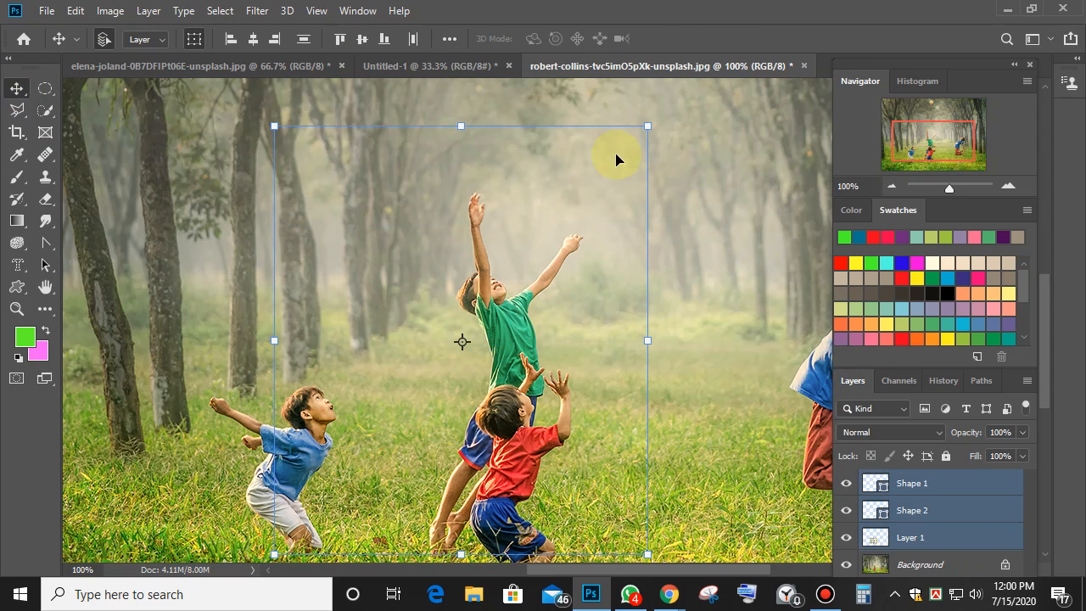
{"action": "left_click_drag", "start_coordinate": [618, 158], "coordinate": [514, 370]}
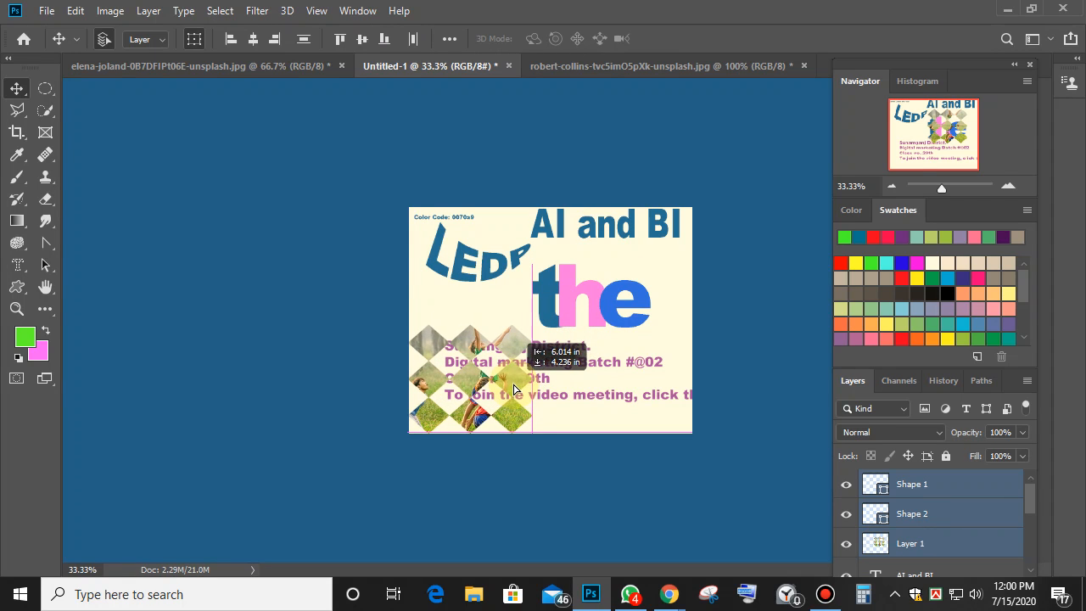
{"action": "left_click", "coordinate": [684, 394]}
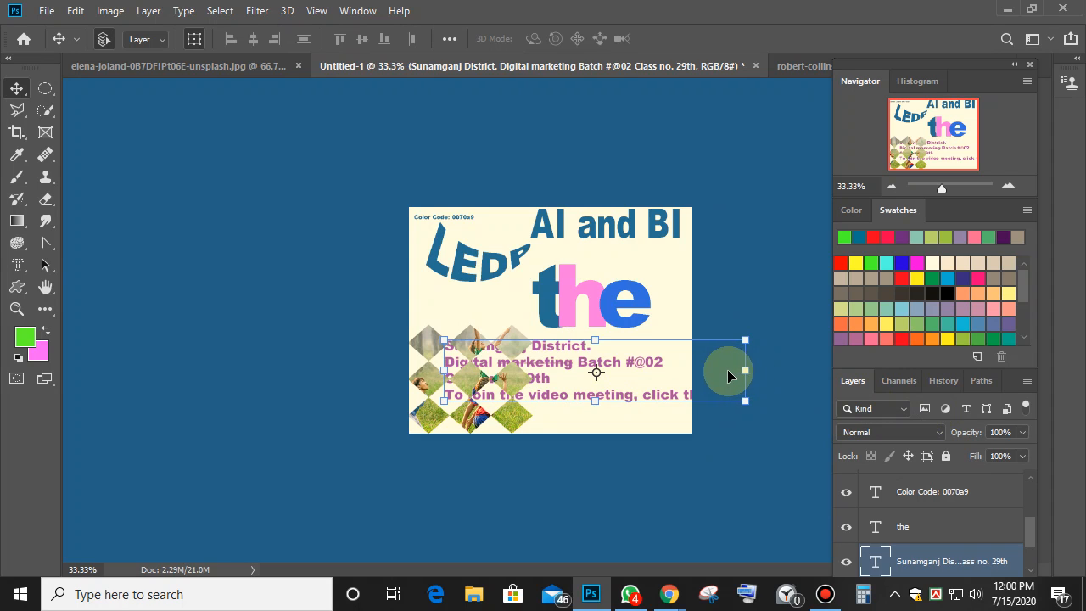
{"action": "left_click_drag", "start_coordinate": [752, 403], "coordinate": [666, 365]}
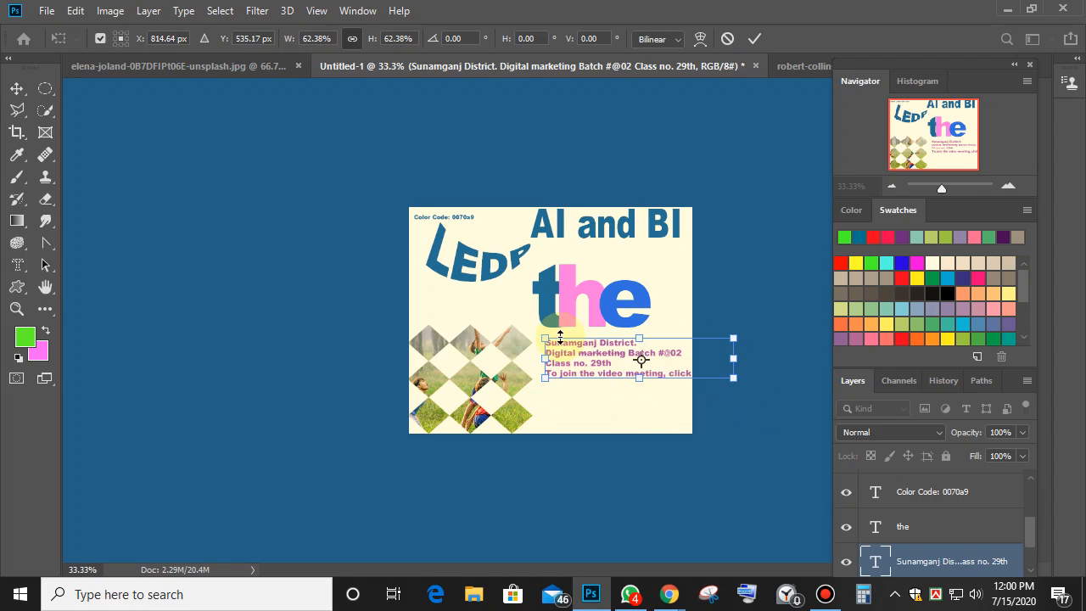
{"action": "left_click", "coordinate": [764, 39]}
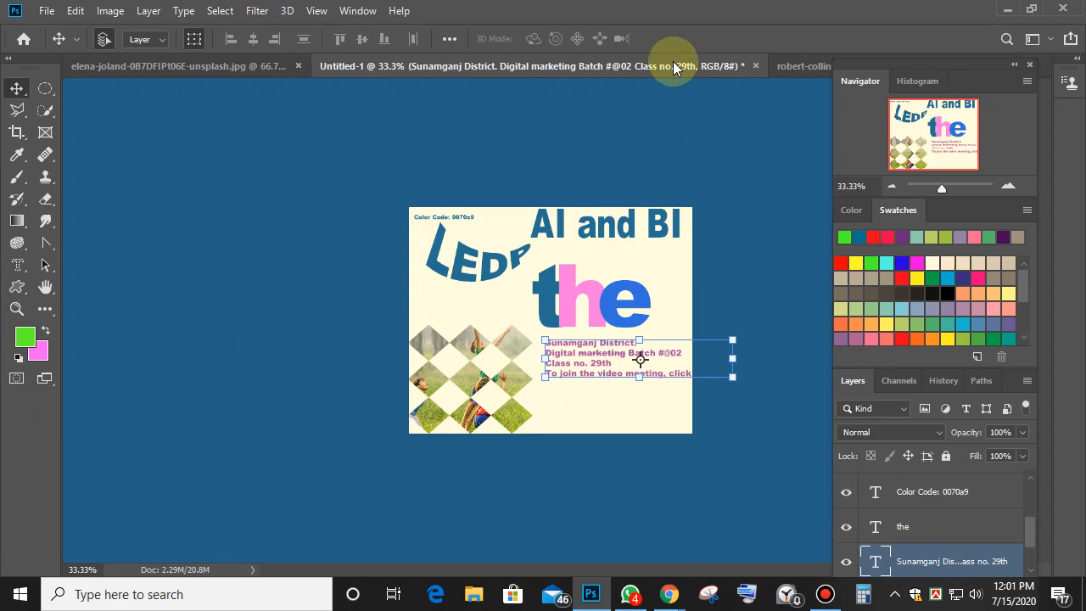
{"action": "left_click", "coordinate": [788, 68]}
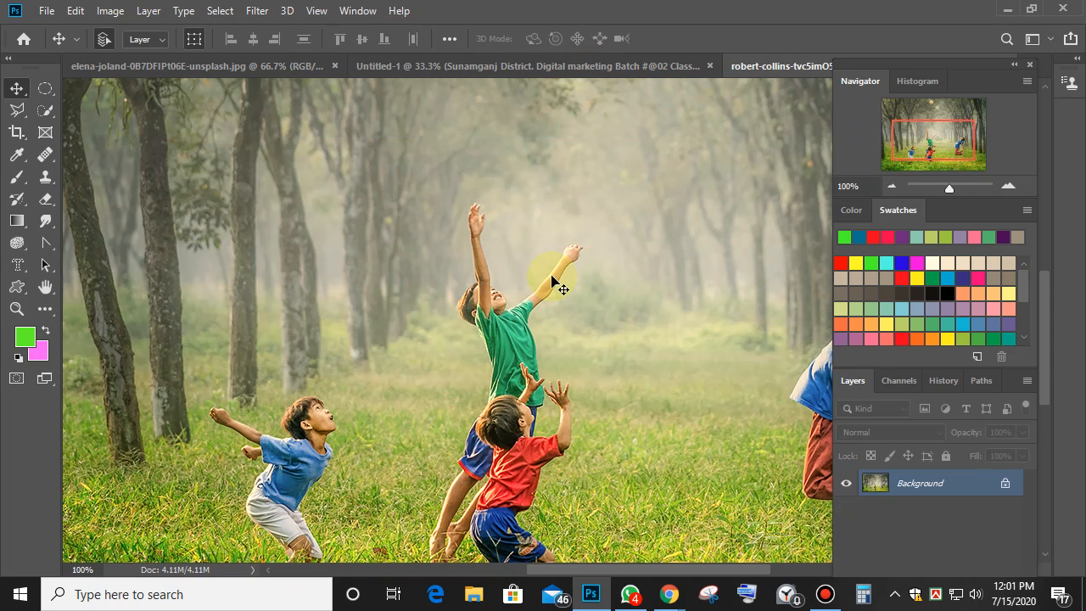
With the Custom Shape Tool, replace the shape library with the Arrows set.
{"action": "left_click", "coordinate": [19, 290]}
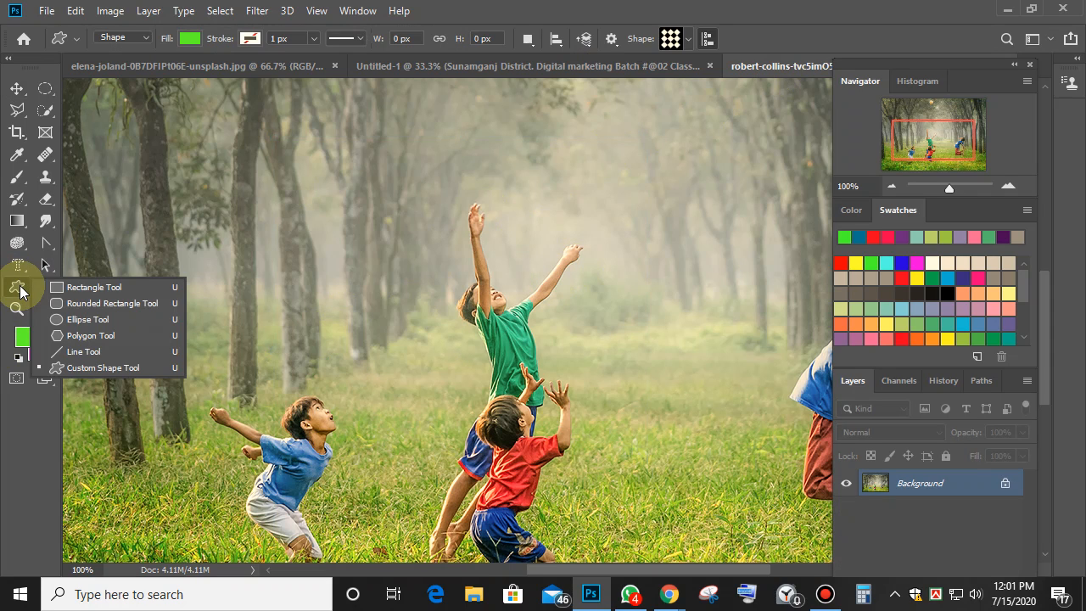
{"action": "left_click", "coordinate": [688, 40]}
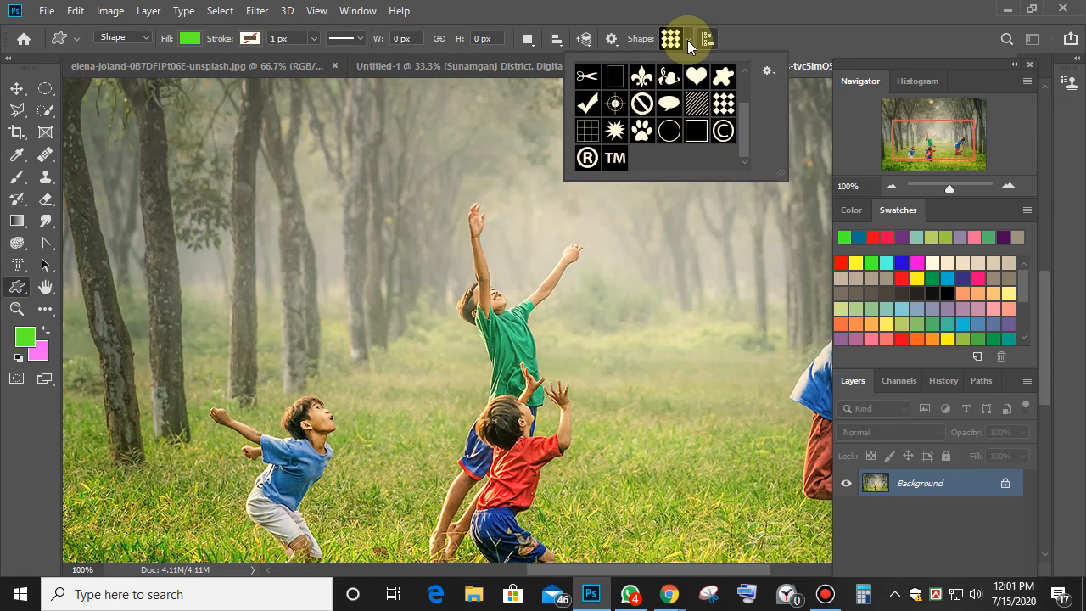
{"action": "left_click", "coordinate": [766, 64]}
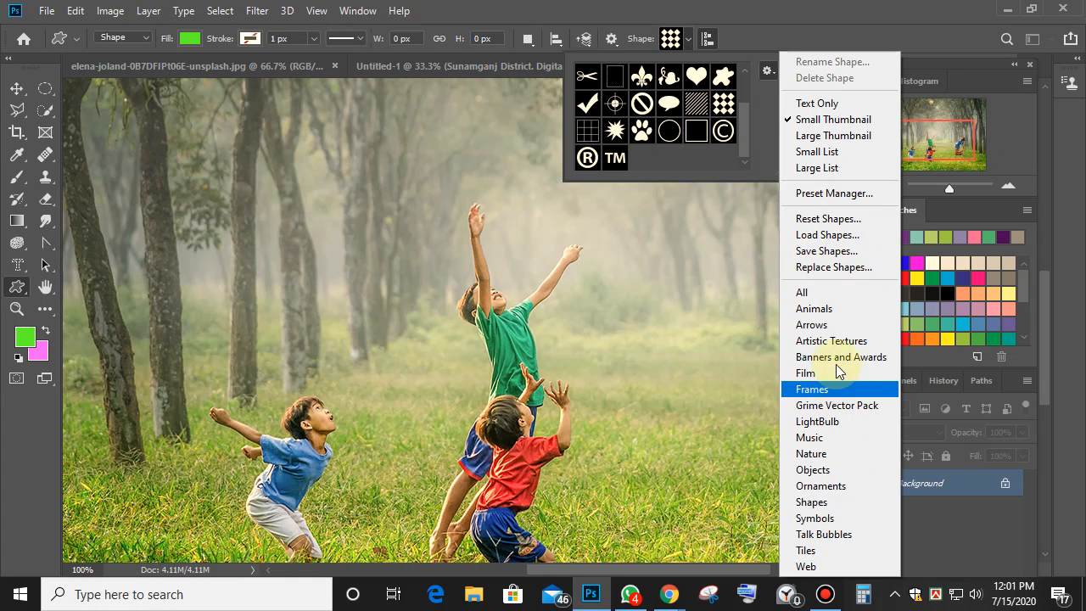
{"action": "left_click", "coordinate": [815, 328]}
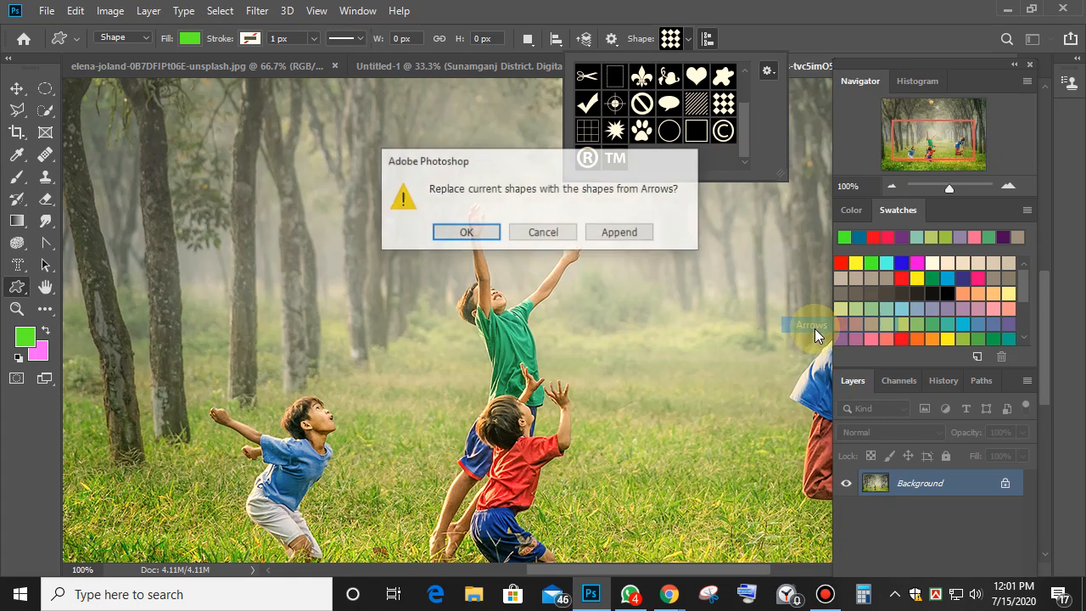
{"action": "left_click", "coordinate": [466, 232]}
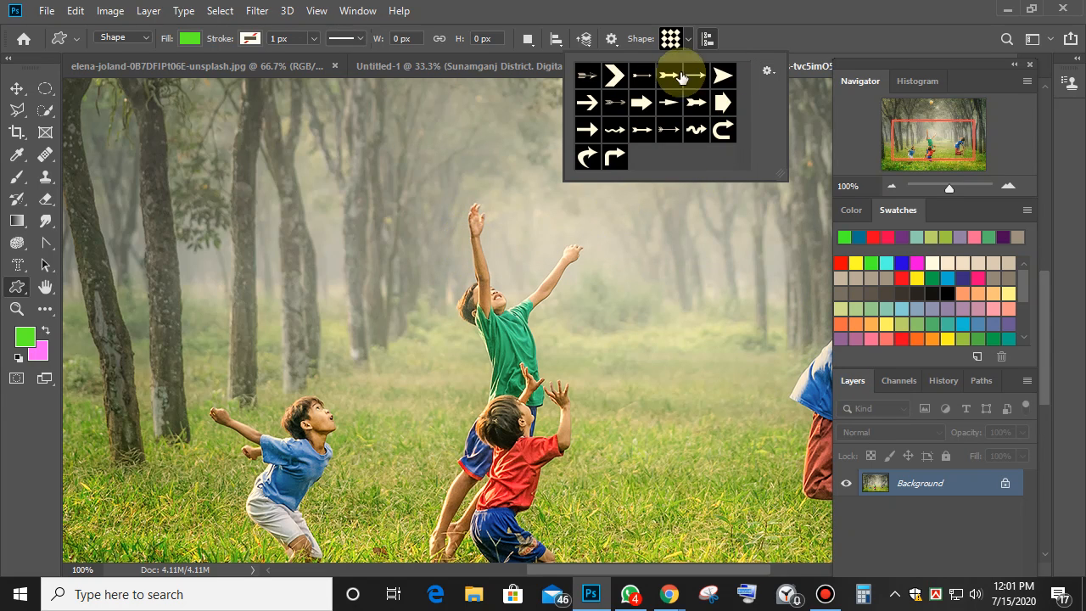
Draw a trial wavy arrow near the photo's upper left, then undo it.
{"action": "left_click", "coordinate": [726, 130]}
{"action": "left_click", "coordinate": [695, 130]}
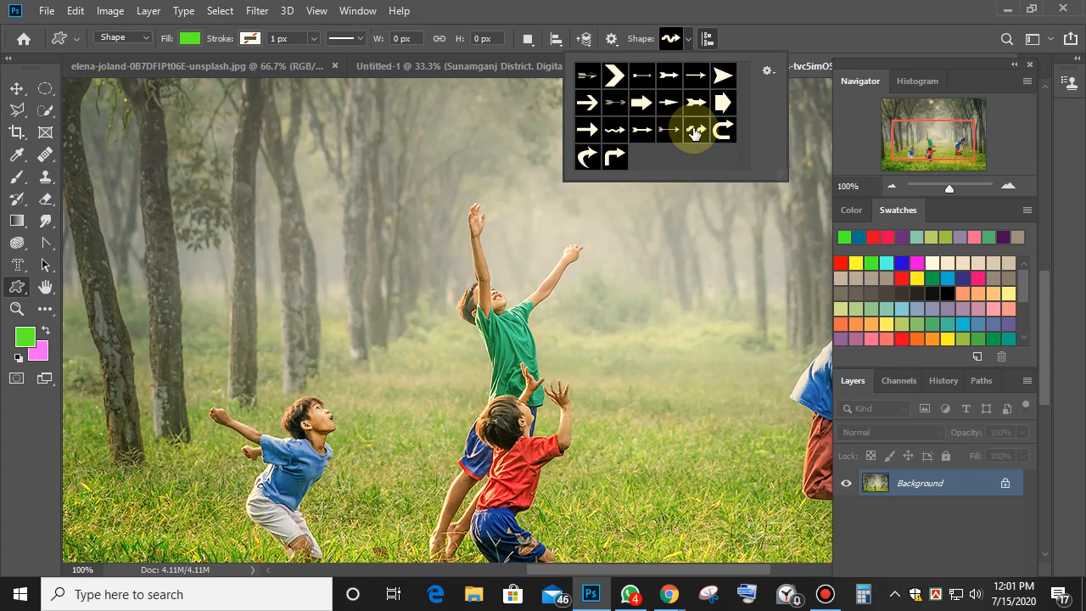
{"action": "mouse_move", "coordinate": [157, 144]}
{"action": "left_mouse_down"}
{"action": "mouse_move", "coordinate": [379, 284]}
{"action": "mouse_move", "coordinate": [446, 286]}
{"action": "left_mouse_up"}
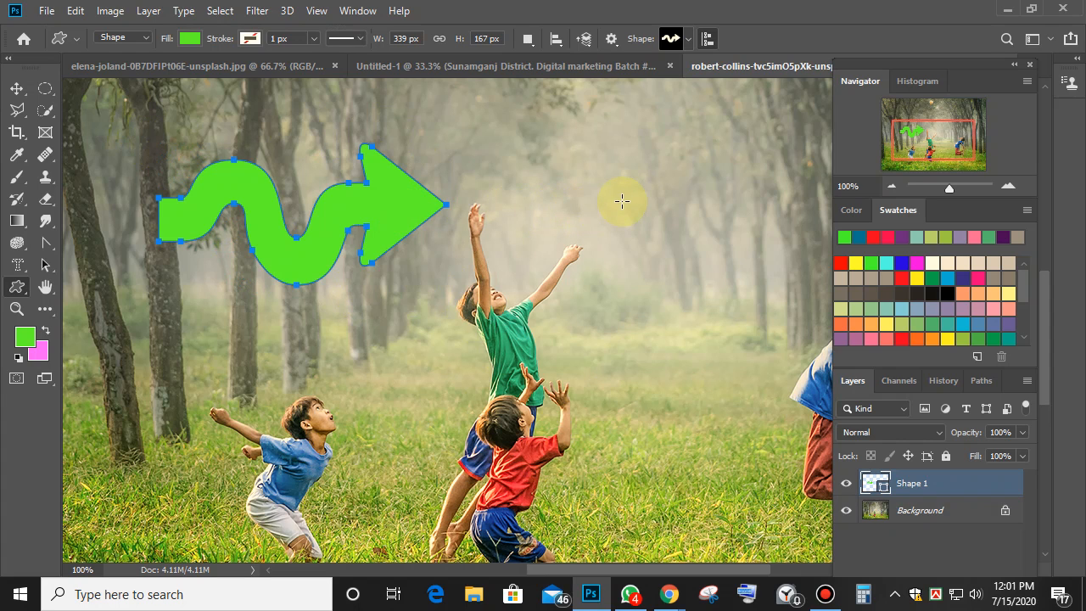
{"action": "key", "text": "ctrl+z"}
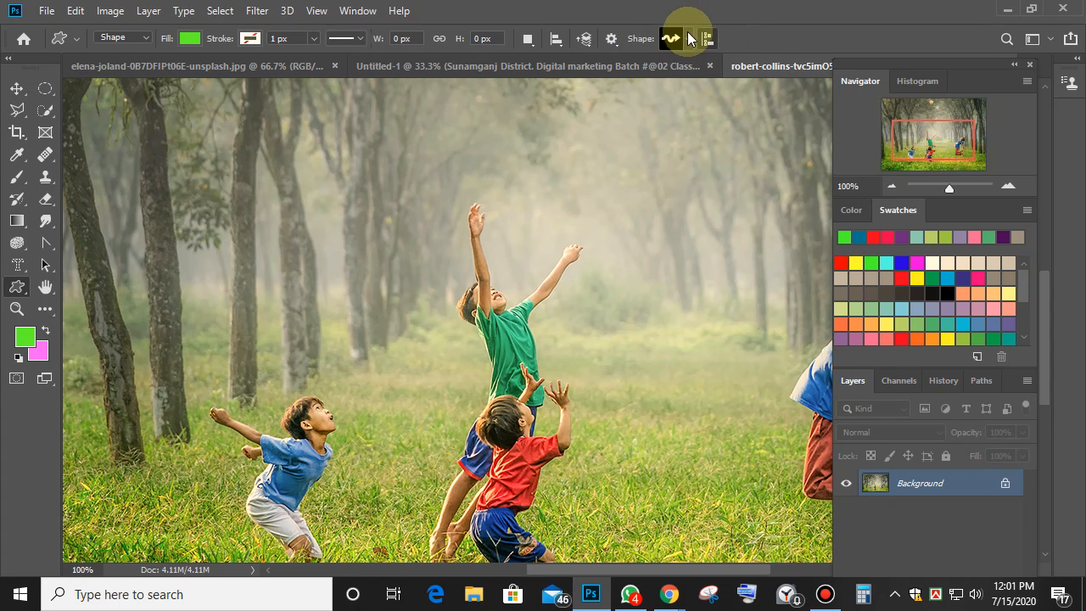
Replace the custom shape library with the Animals set.
{"action": "left_click", "coordinate": [687, 37]}
{"action": "left_click", "coordinate": [768, 71]}
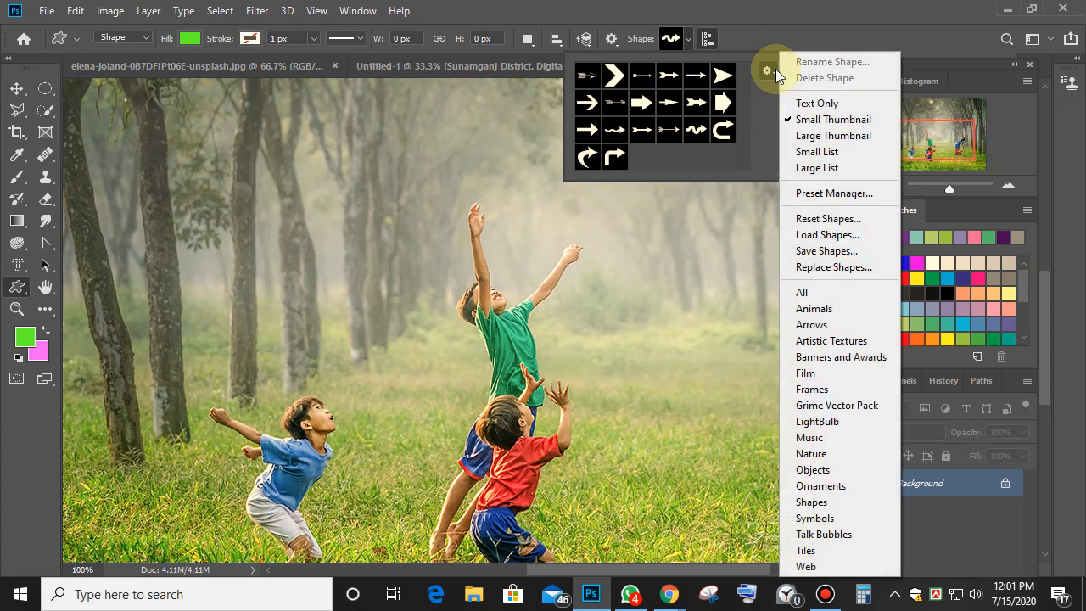
{"action": "left_click", "coordinate": [846, 308]}
{"action": "left_click", "coordinate": [465, 232]}
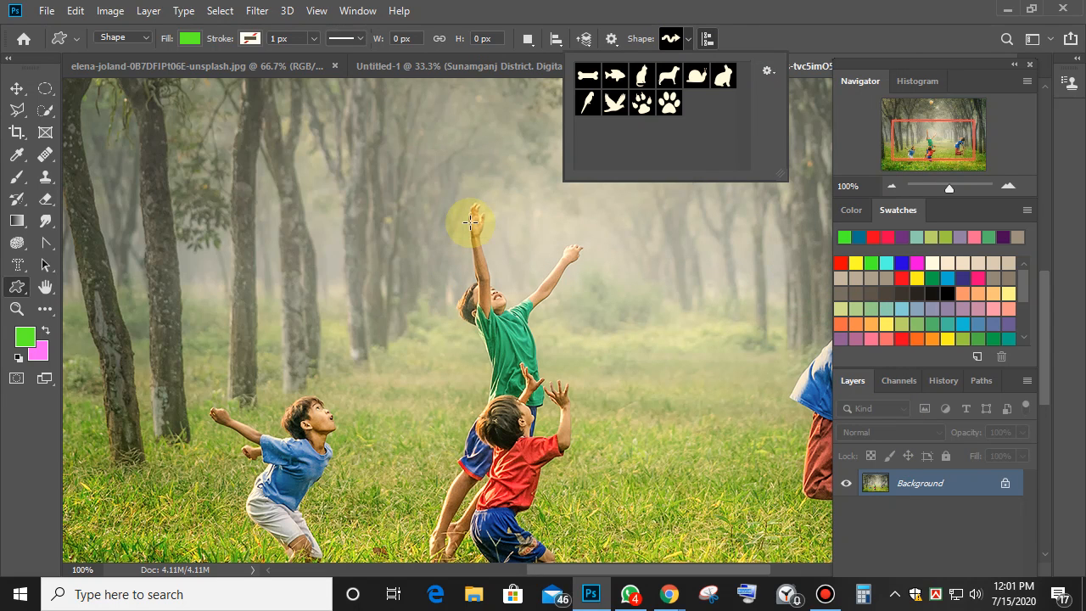
Draw a large green parrot shape across the children in the photo.
{"action": "mouse_move", "coordinate": [592, 112]}
{"action": "left_mouse_down"}
{"action": "mouse_move", "coordinate": [579, 120]}
{"action": "mouse_move", "coordinate": [667, 103]}
{"action": "mouse_move", "coordinate": [611, 119]}
{"action": "left_mouse_up"}
{"action": "left_click", "coordinate": [596, 108]}
{"action": "left_click_drag", "start_coordinate": [265, 229], "coordinate": [655, 535]}
{"action": "left_click", "coordinate": [484, 350]}
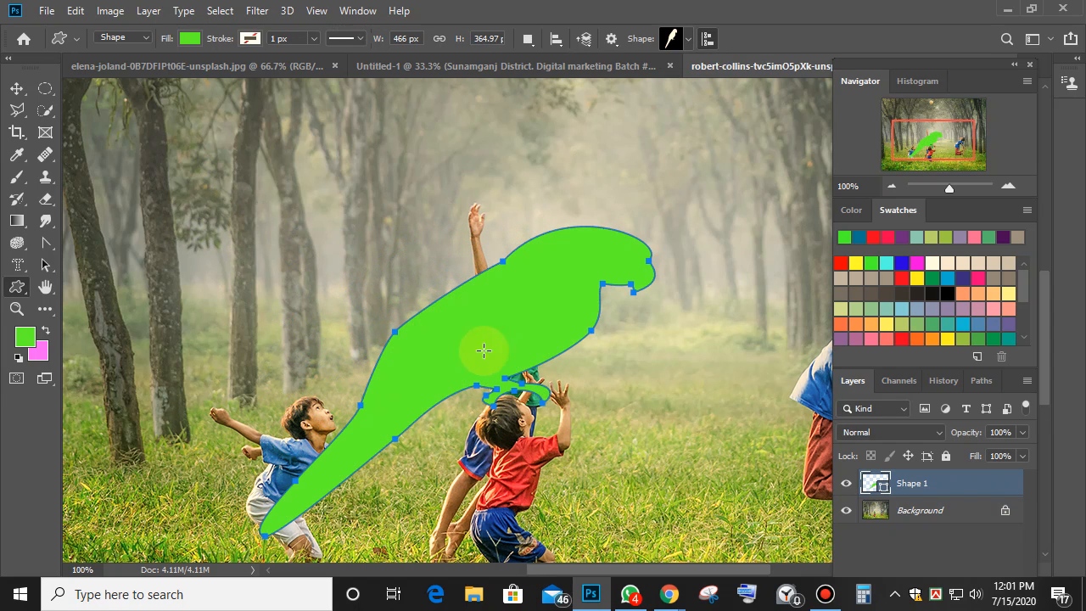
Set the parrot's fill to No Color, then delete its shape layer.
{"action": "left_click", "coordinate": [138, 38]}
{"action": "left_click", "coordinate": [170, 36]}
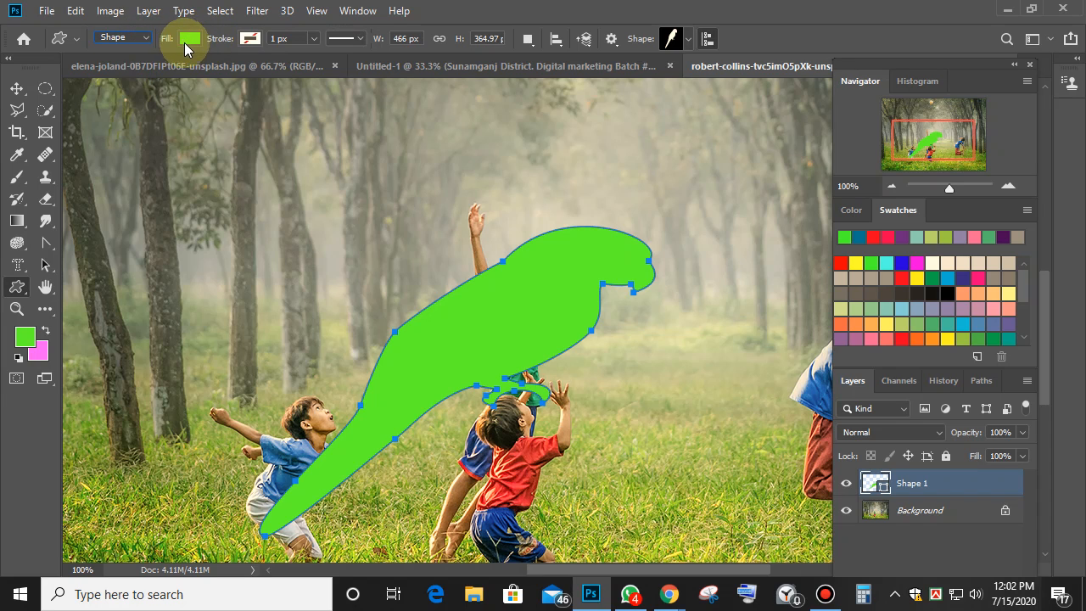
{"action": "left_click", "coordinate": [185, 38]}
{"action": "left_click", "coordinate": [118, 70]}
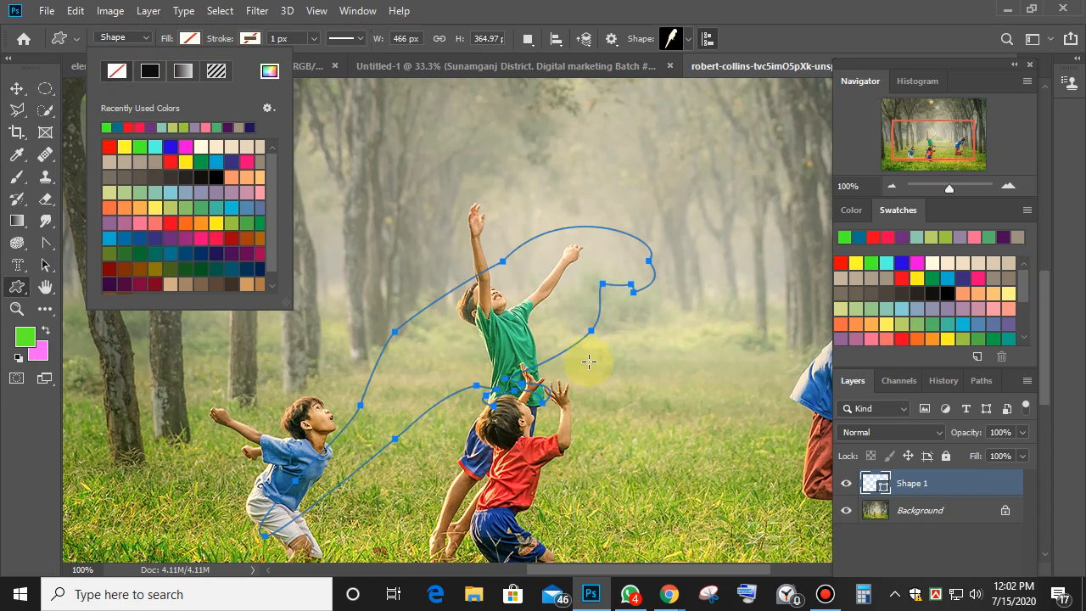
{"action": "left_click", "coordinate": [17, 89]}
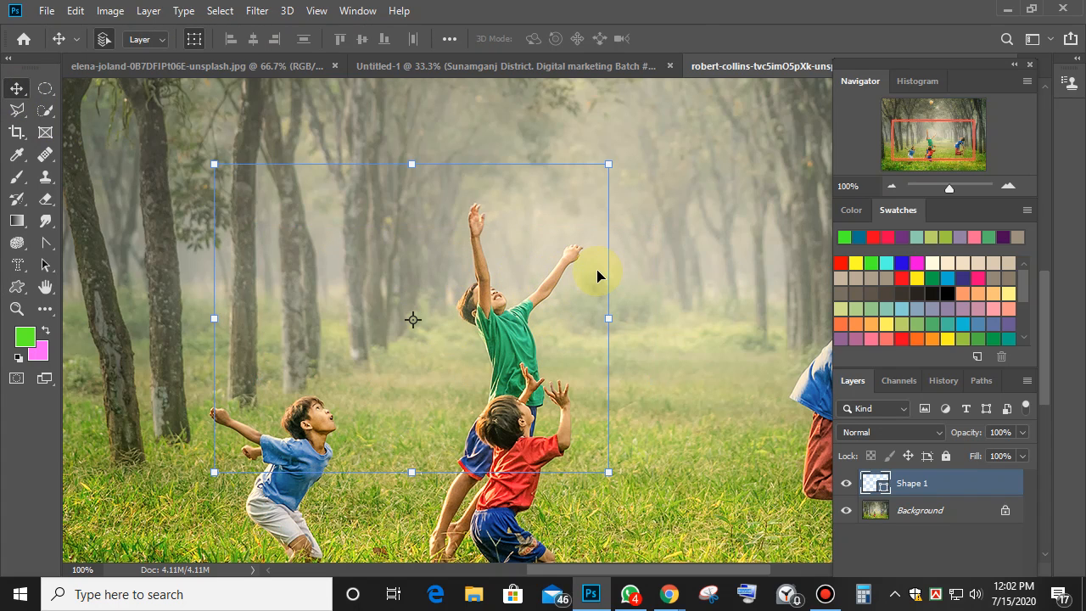
{"action": "key", "text": "Delete"}
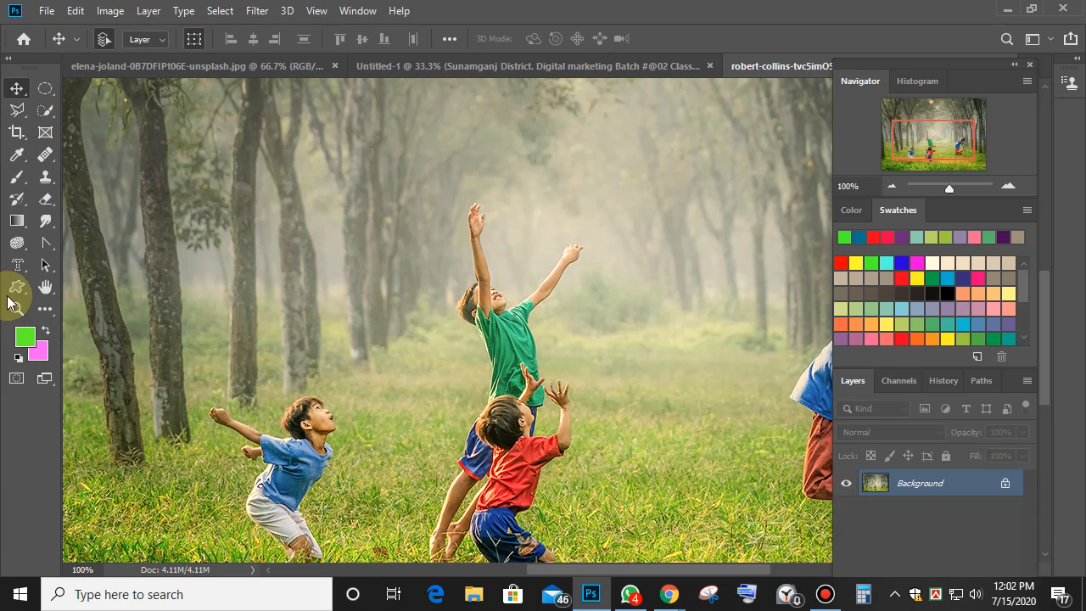
Switch from the Custom Shape Tool to the Rectangle Tool.
{"action": "left_click", "coordinate": [18, 288]}
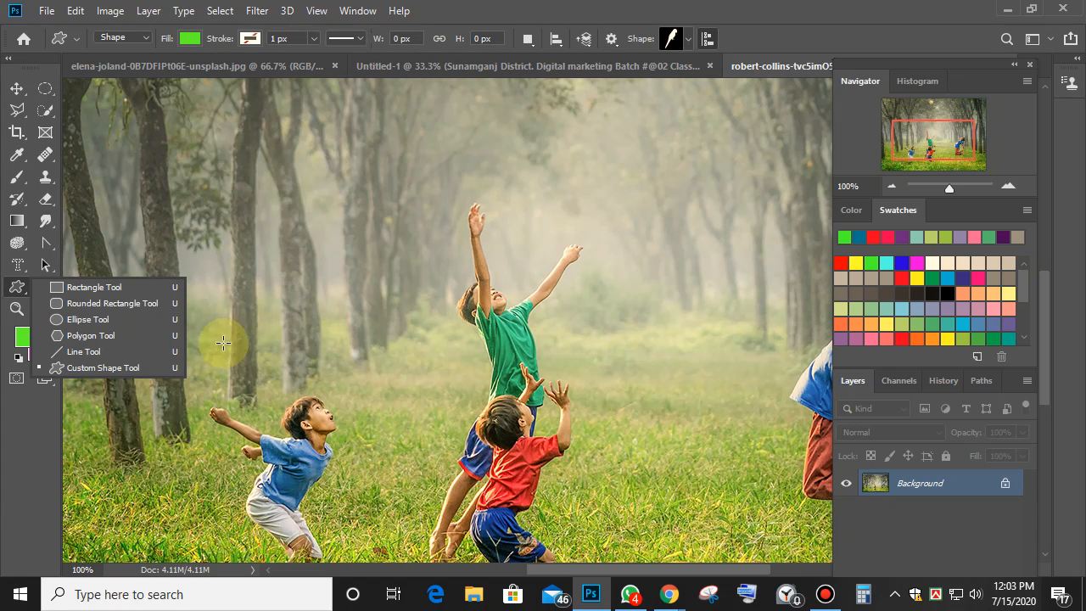
{"action": "left_click", "coordinate": [119, 366]}
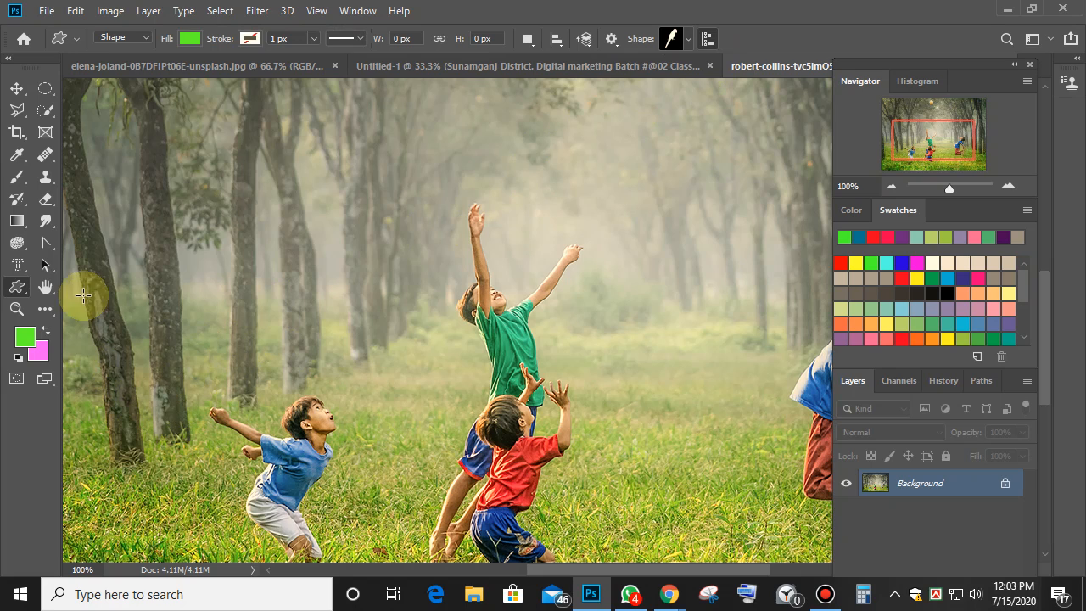
{"action": "right_click", "coordinate": [19, 292]}
{"action": "left_click", "coordinate": [62, 288]}
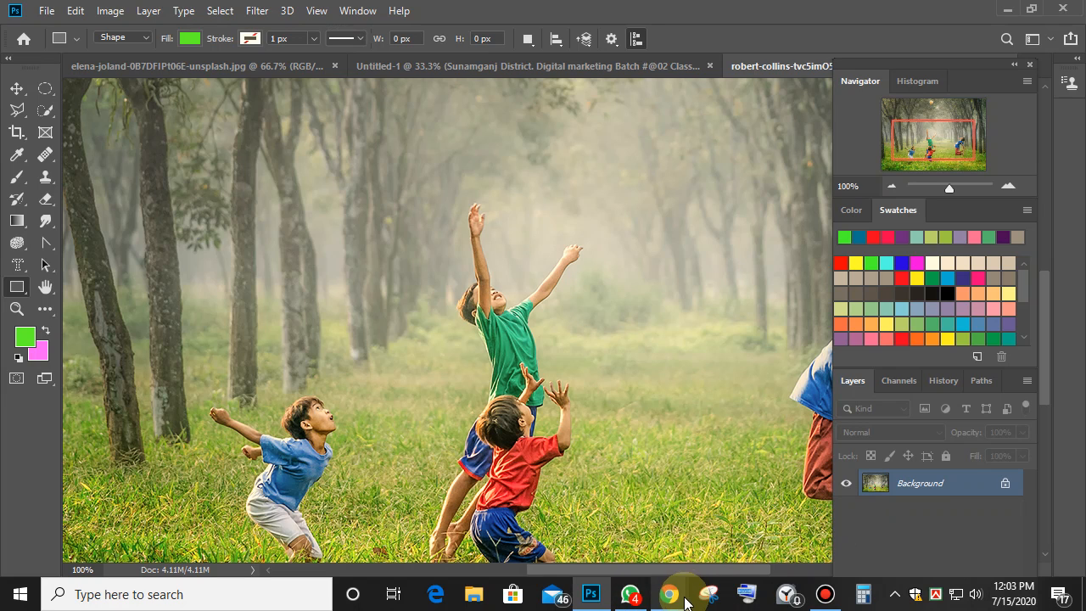
Bring the Google Meet window and then the Bandicam recorder to the front.
{"action": "mouse_move", "coordinate": [684, 599]}
{"action": "left_click", "coordinate": [591, 494]}
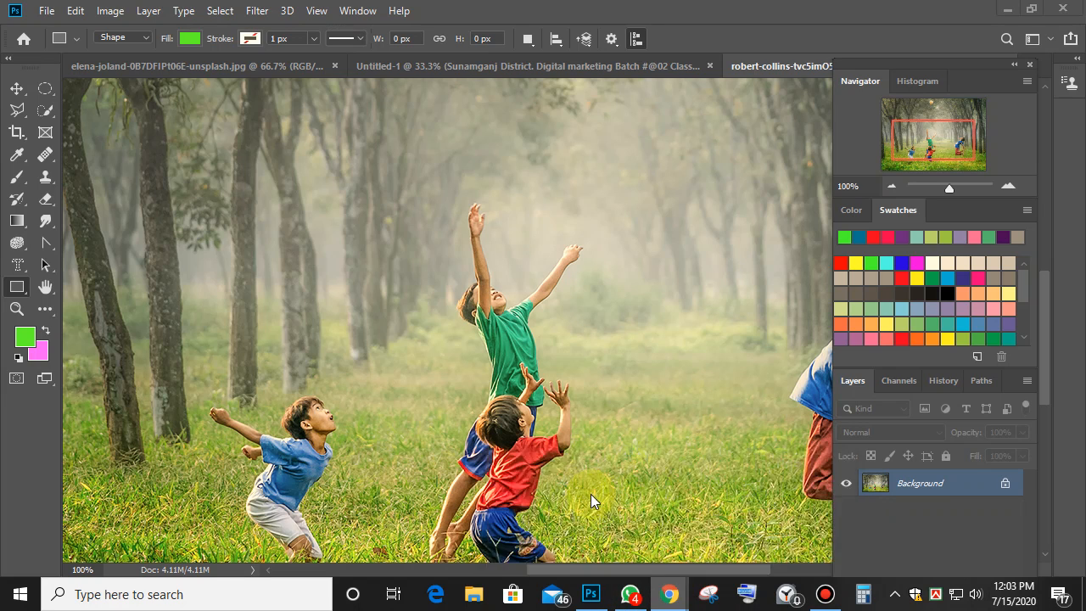
{"action": "left_click", "coordinate": [825, 594]}
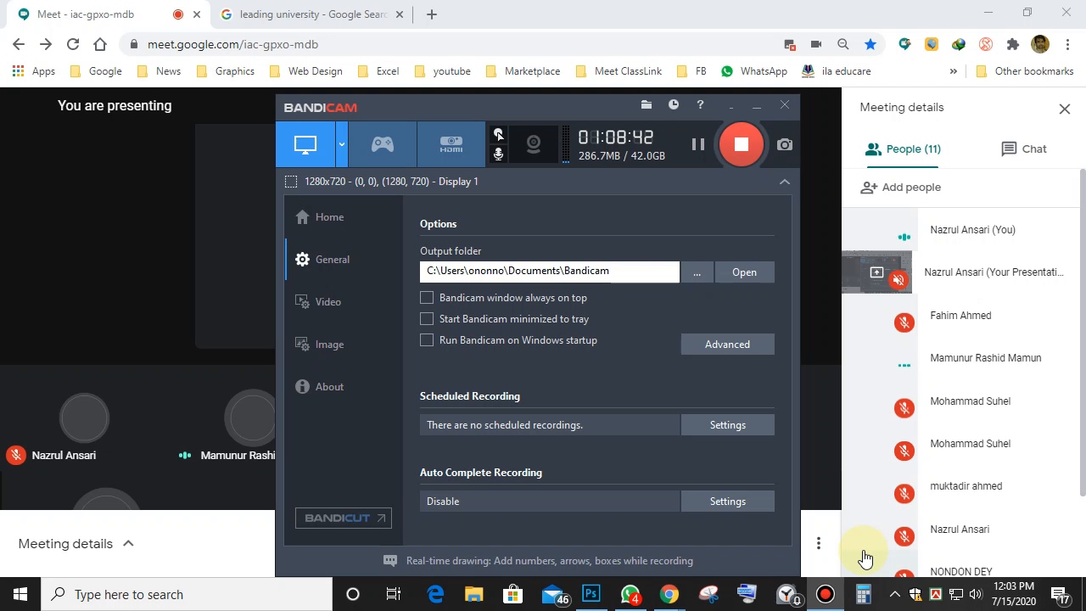
Minimize Bandicam and go back to Photoshop's forest photo.
{"action": "left_click", "coordinate": [757, 104]}
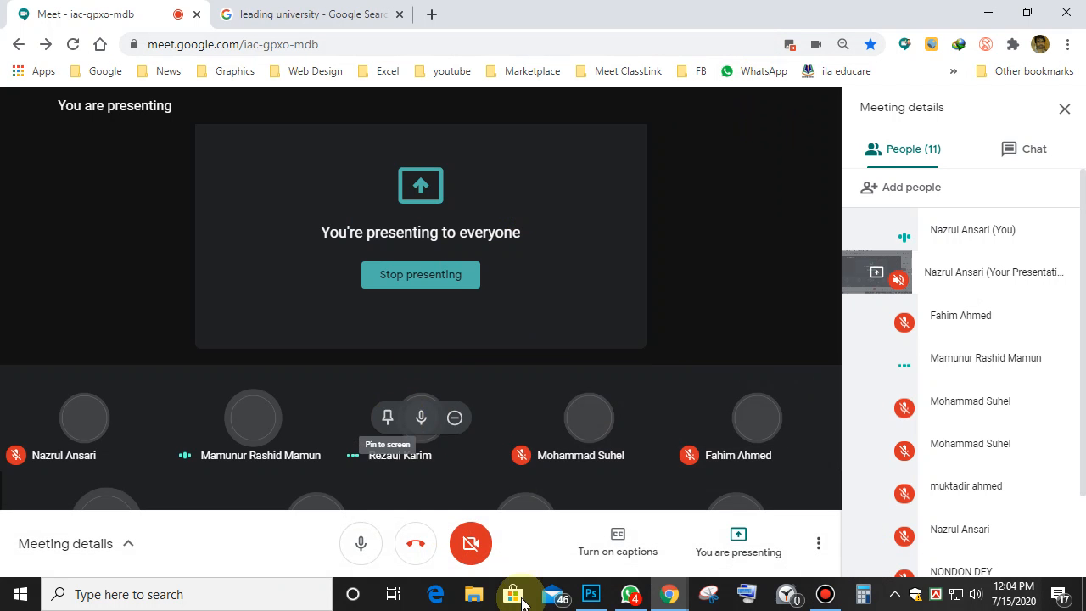
{"action": "left_click", "coordinate": [591, 594]}
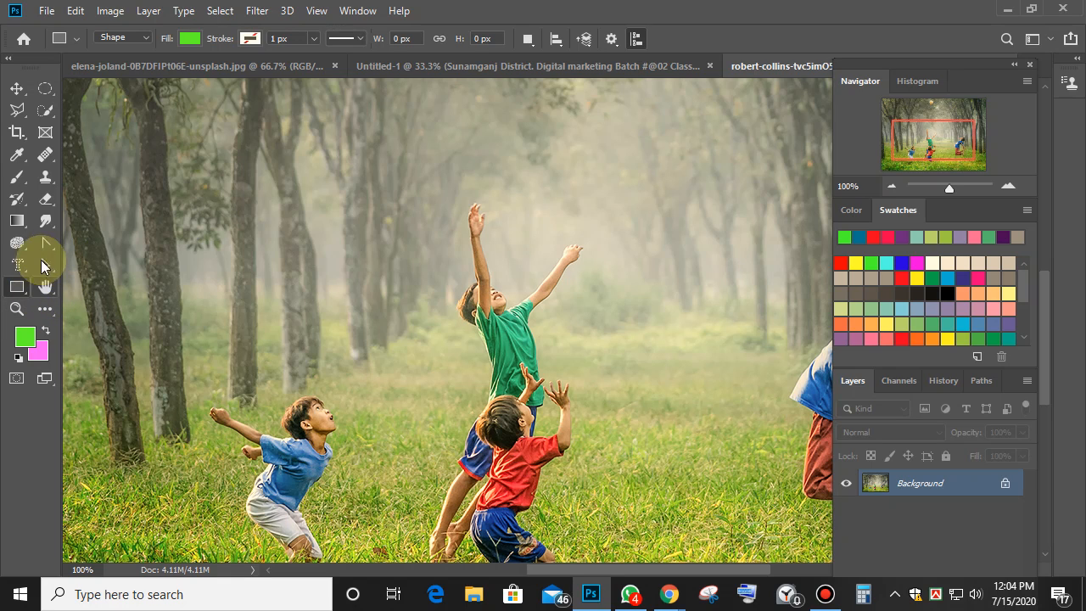
Zoom out on the forest photo, then move via the elena-joland tab to the Untitled-1 poster.
{"action": "left_click", "coordinate": [46, 242]}
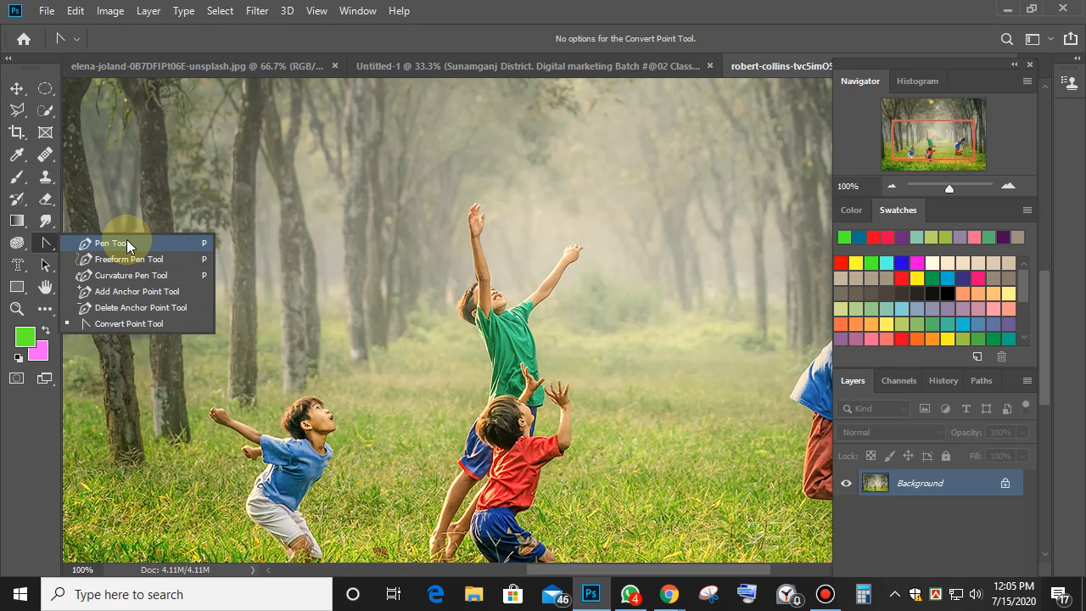
{"action": "key", "text": "ctrl+minus"}
{"action": "key", "text": "ctrl+minus"}
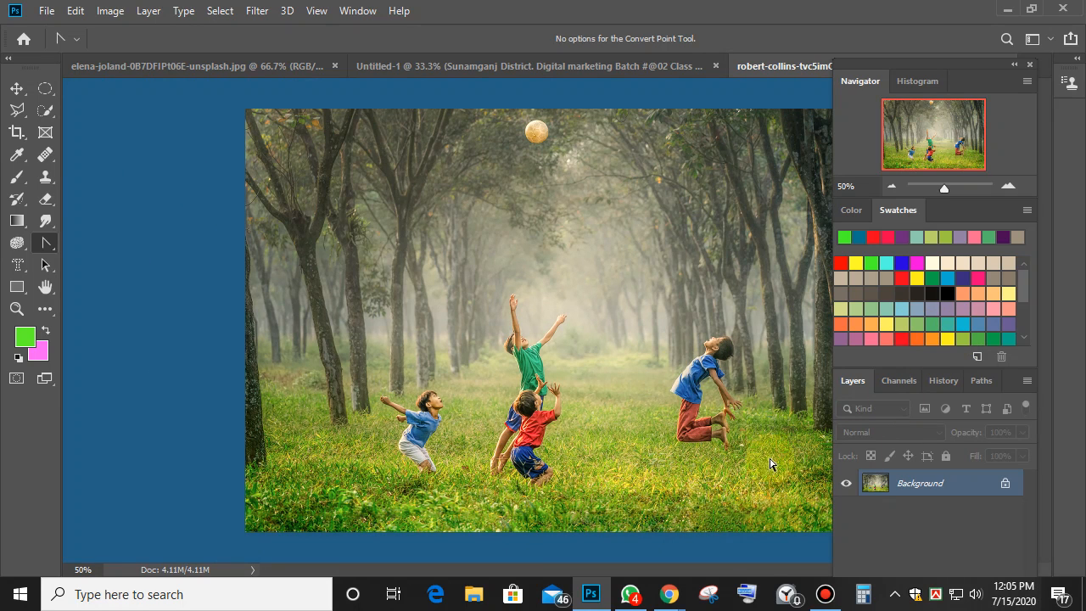
{"action": "left_click", "coordinate": [221, 67]}
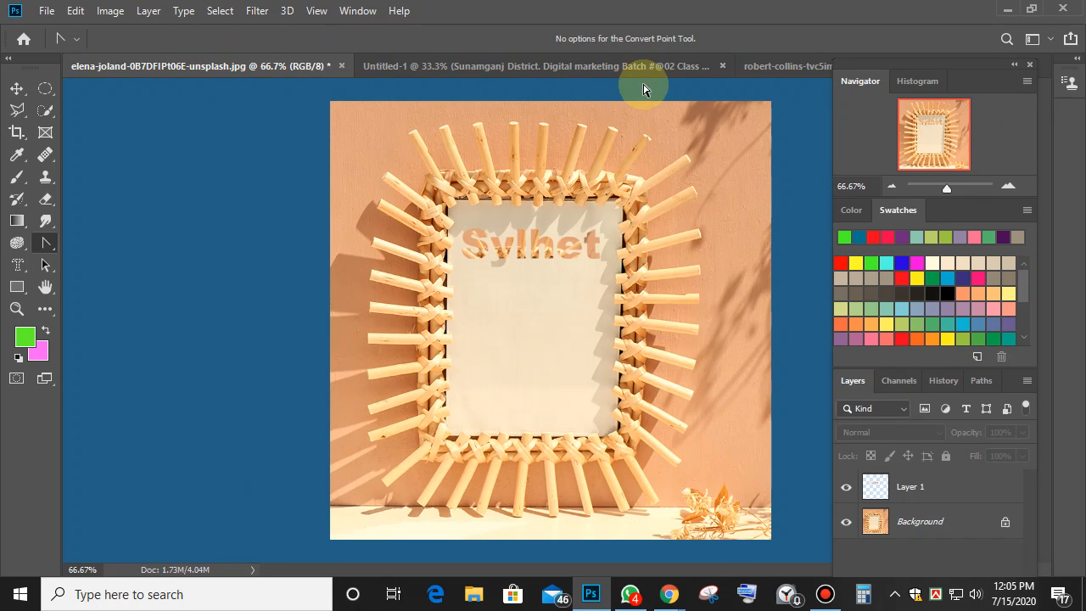
{"action": "left_click", "coordinate": [623, 67]}
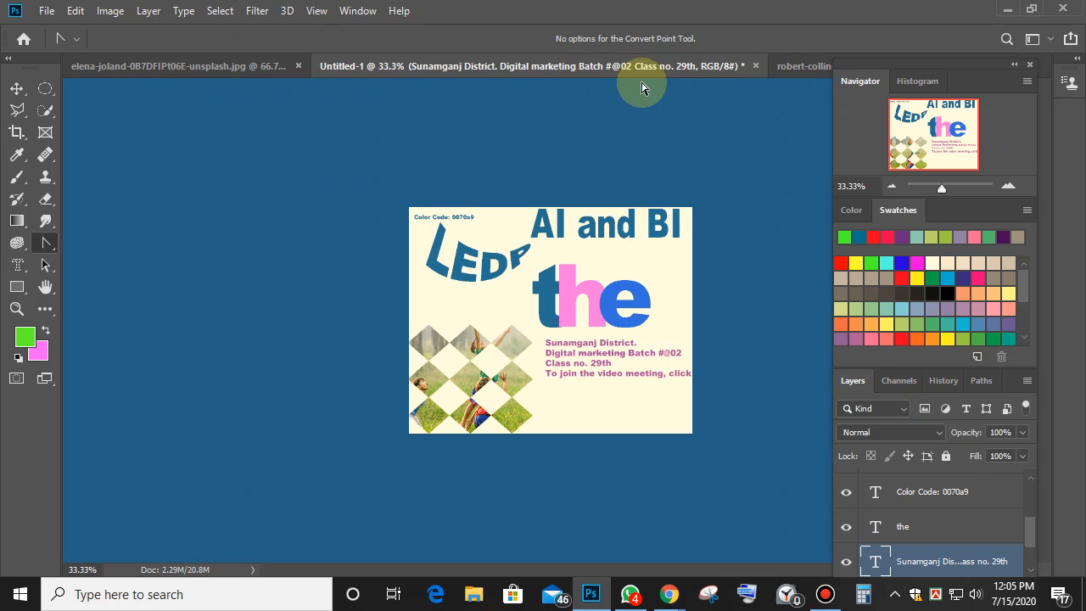